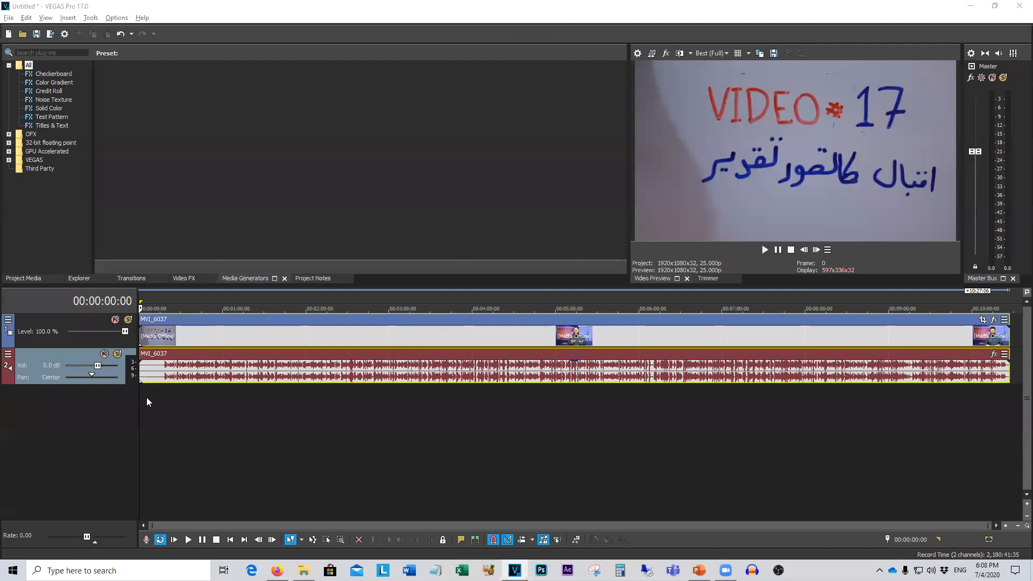
# Mark a loop region on the timeline from about 00:00:05:11 to 00:00:48:11
pyautogui.moveTo(145, 399); pyautogui.dragTo(189, 395)
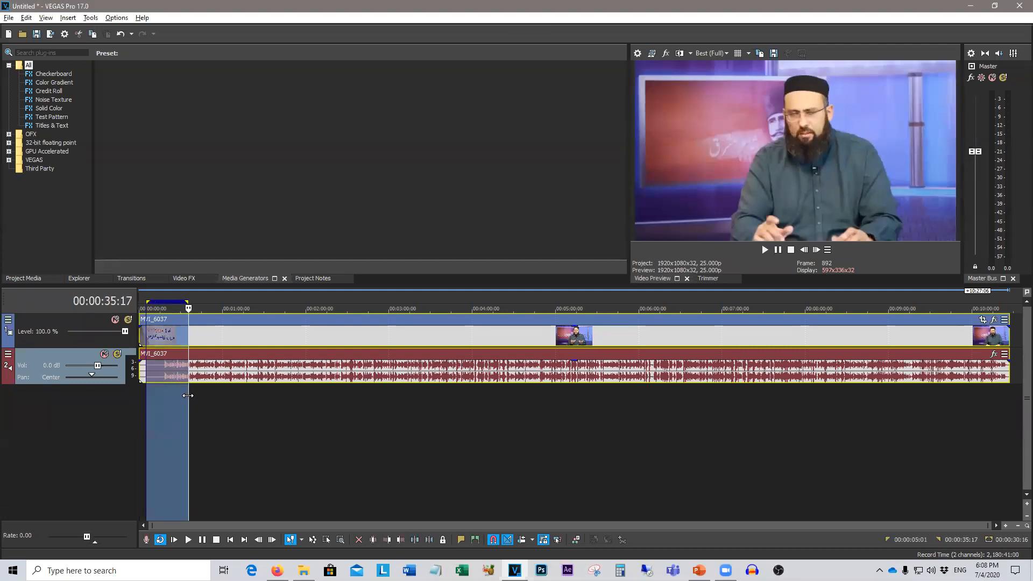
pyautogui.click(233, 415)
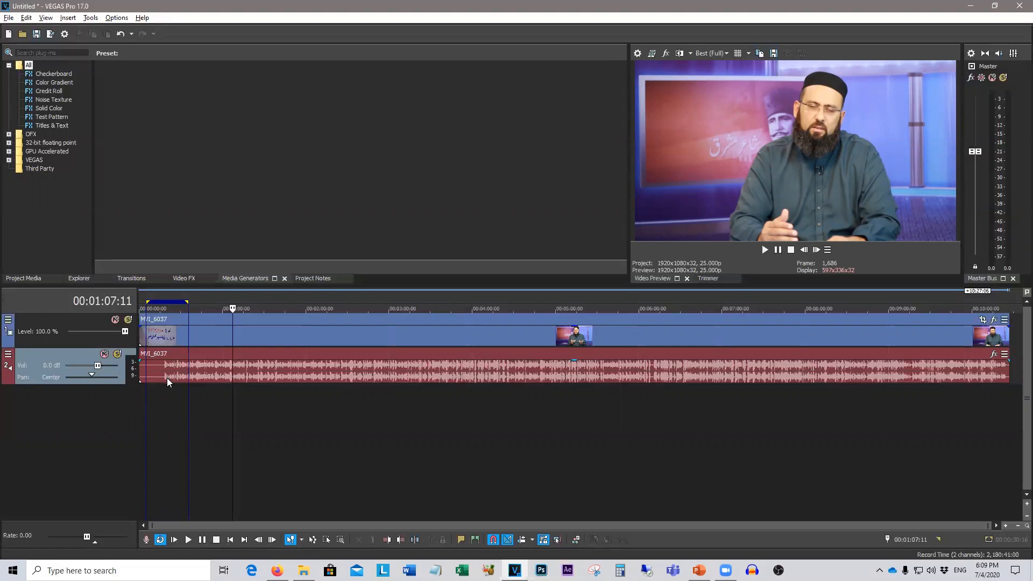
pyautogui.click(160, 410)
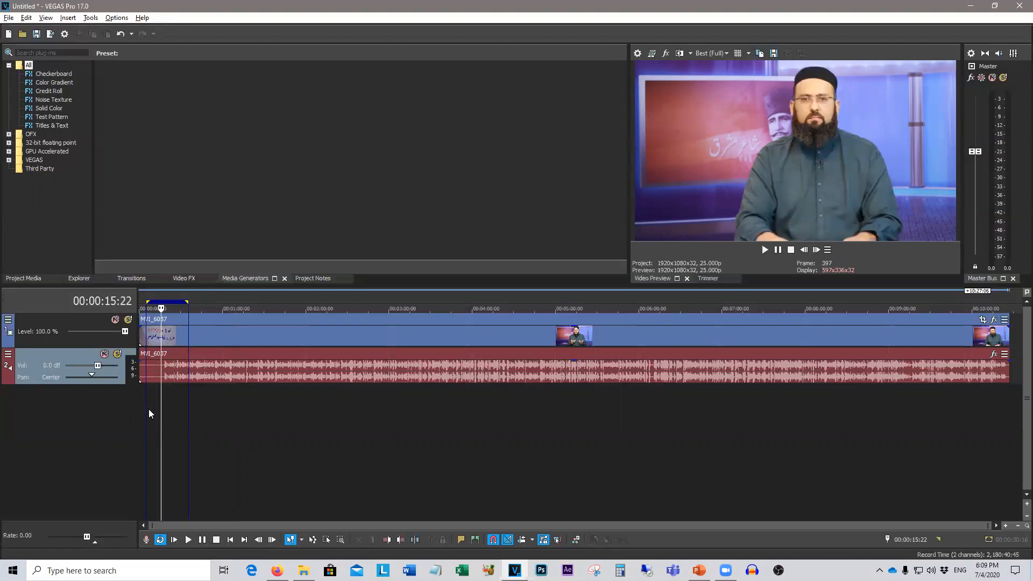
pyautogui.click(147, 411)
pyautogui.moveTo(206, 413); pyautogui.dragTo(146, 414)
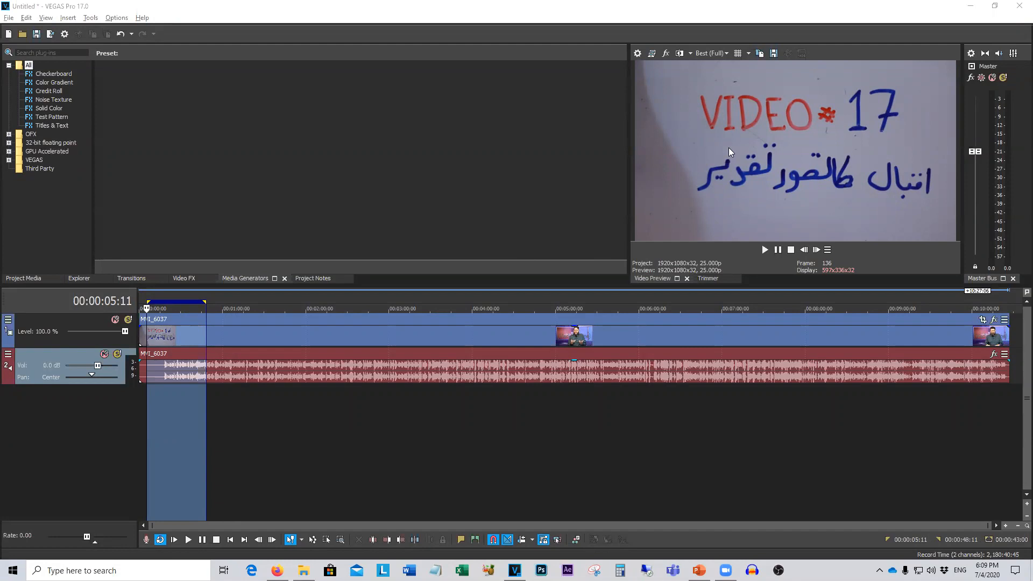
# Play the loop region and toggle the Master bus mute to compare, ending with the output muted
pyautogui.click(765, 250)
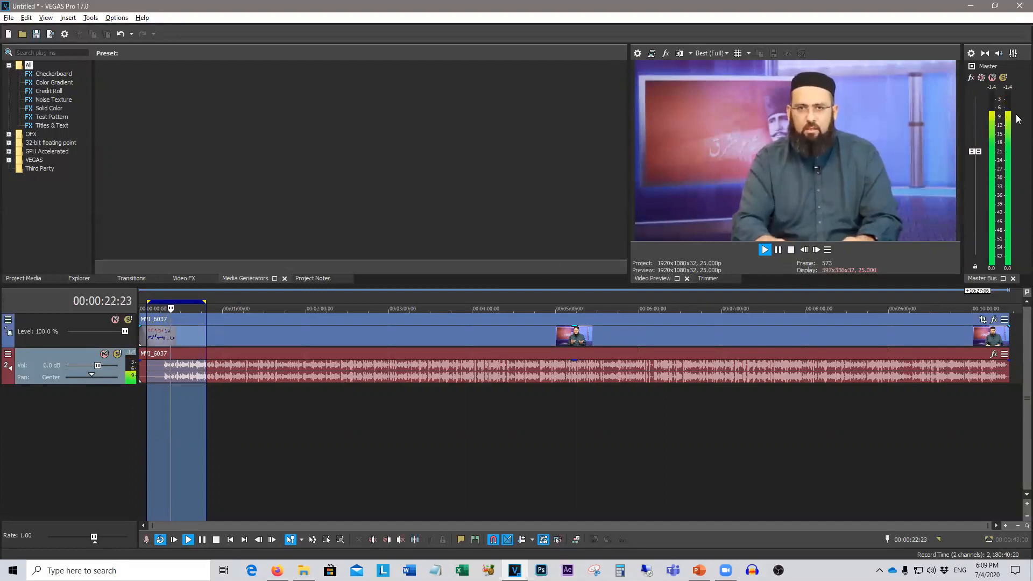
pyautogui.click(993, 78)
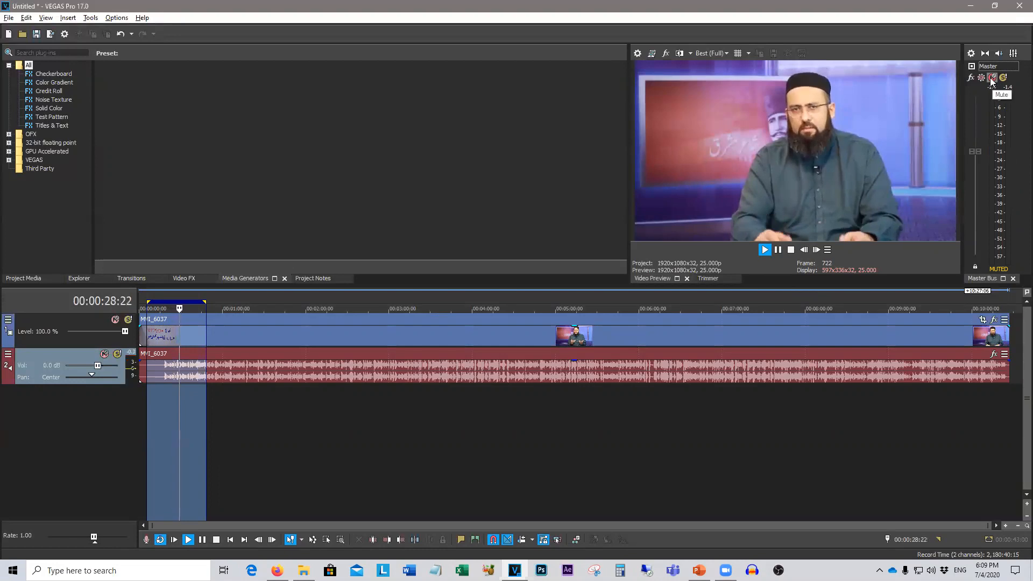
pyautogui.click(992, 78)
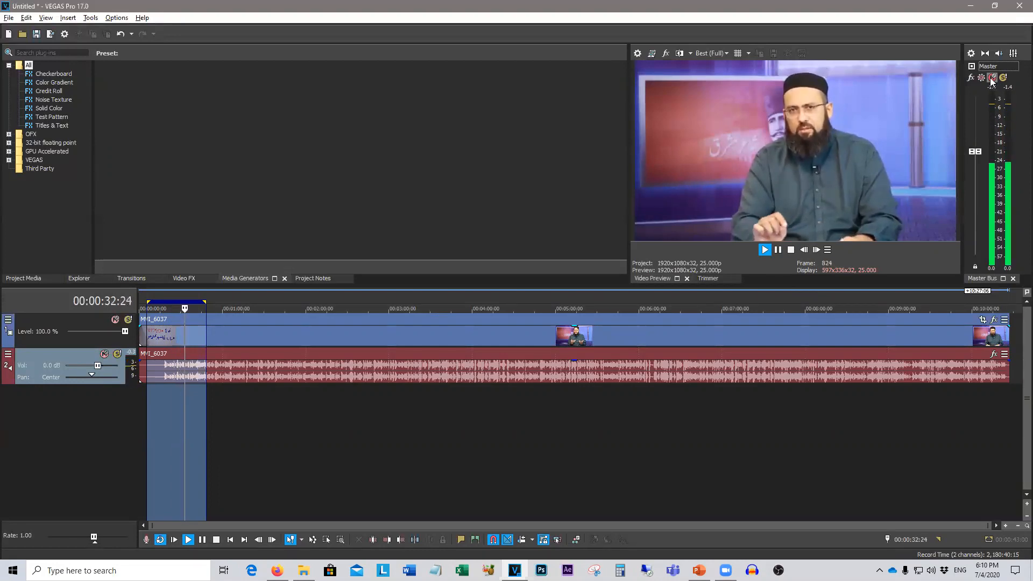
pyautogui.click(992, 78)
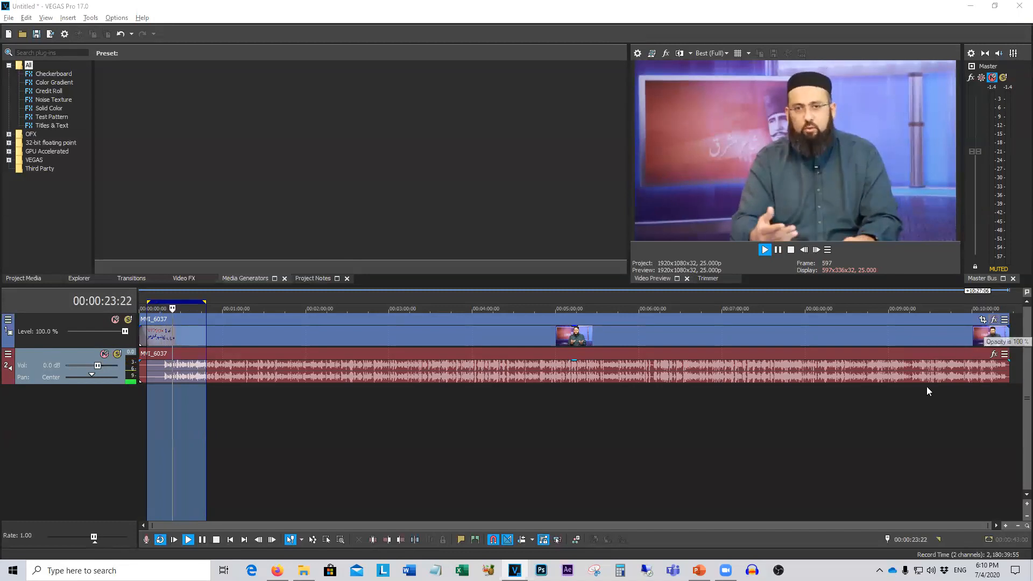
# Add the ExpressFX Noise Gate plug-in to the MVI_6037 audio event and enlarge its effect window
pyautogui.click(994, 359)
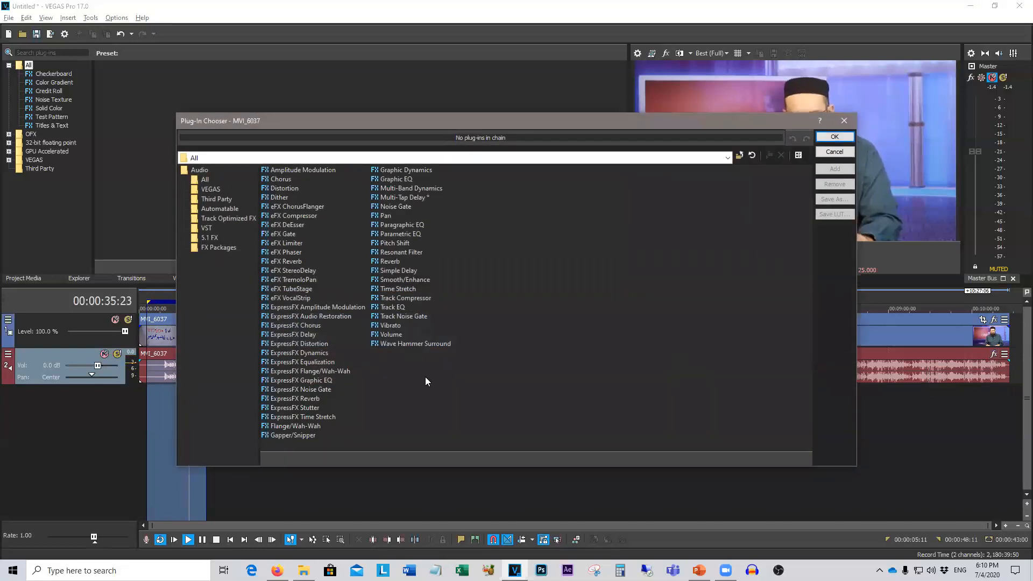
pyautogui.click(319, 389)
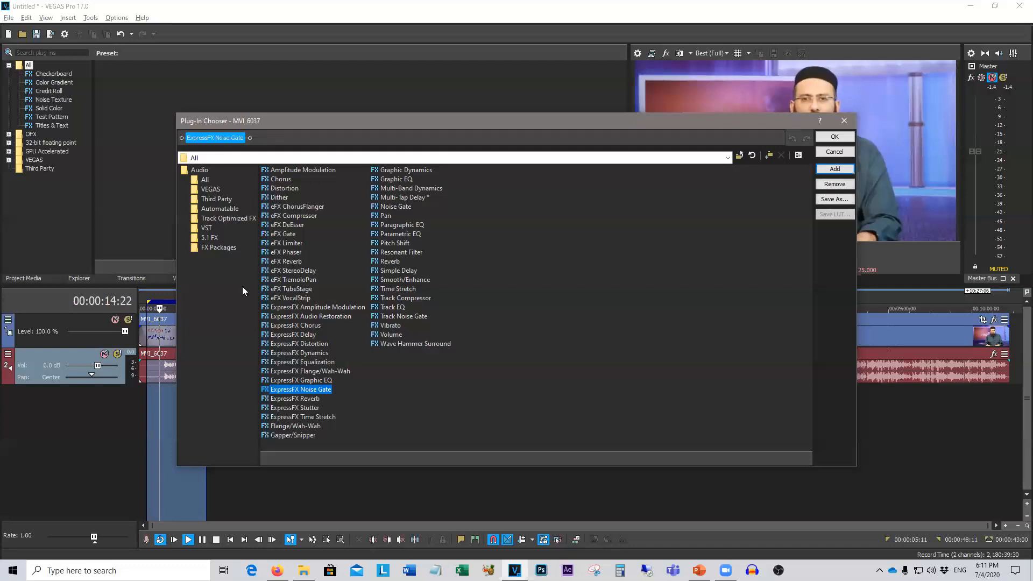
pyautogui.click(234, 139)
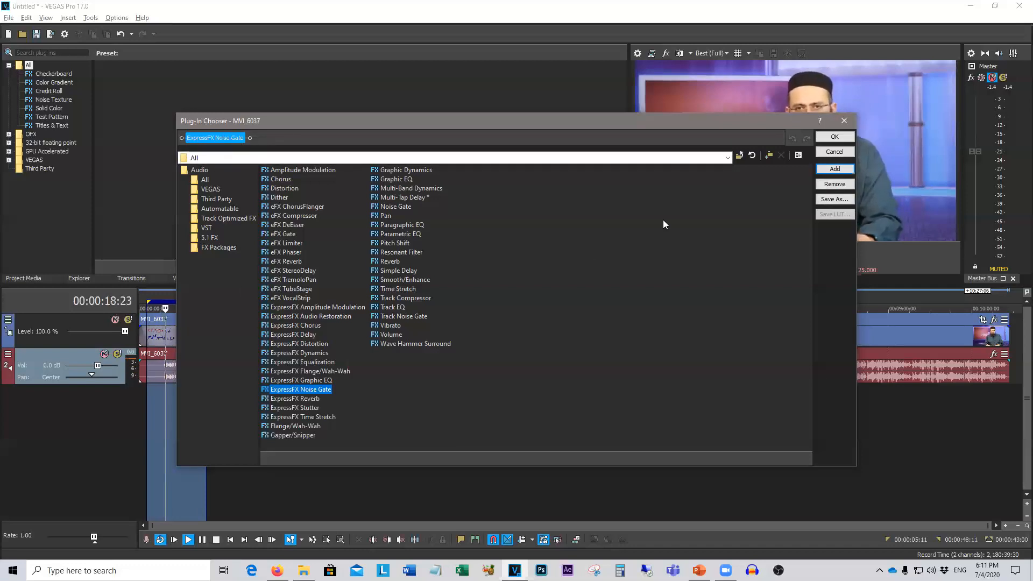
pyautogui.click(834, 136)
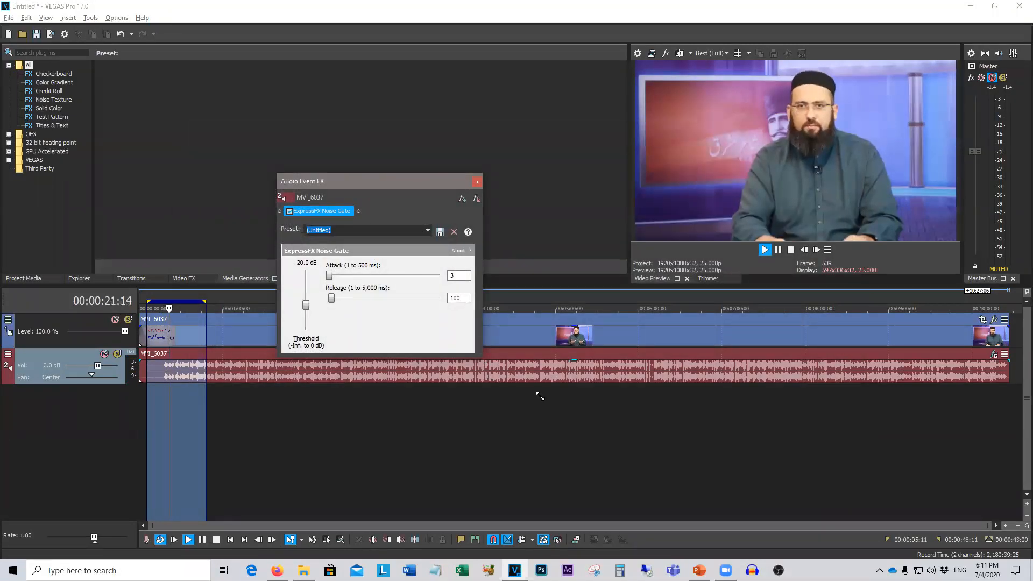
pyautogui.moveTo(482, 355); pyautogui.dragTo(540, 396)
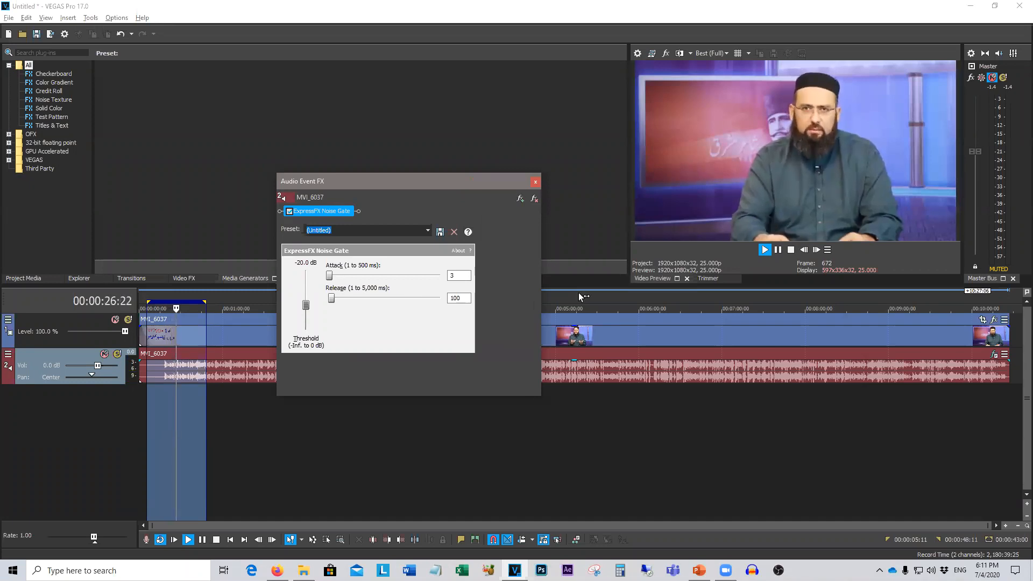
# Unmute the Master bus and adjust its output level slightly below the default while the loop plays, ending with playback stopped
pyautogui.click(992, 77)
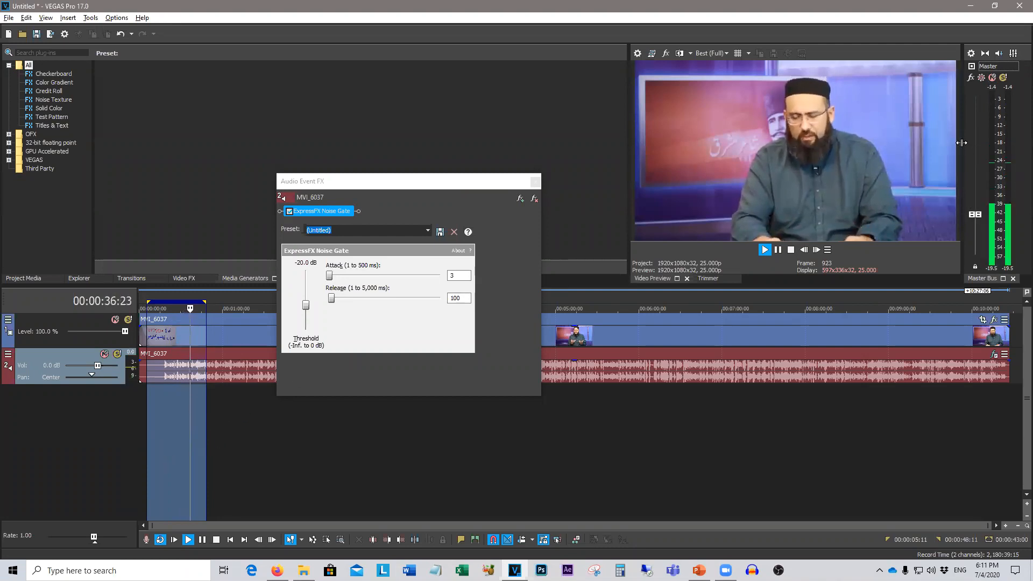
pyautogui.moveTo(974, 214); pyautogui.dragTo(976, 183)
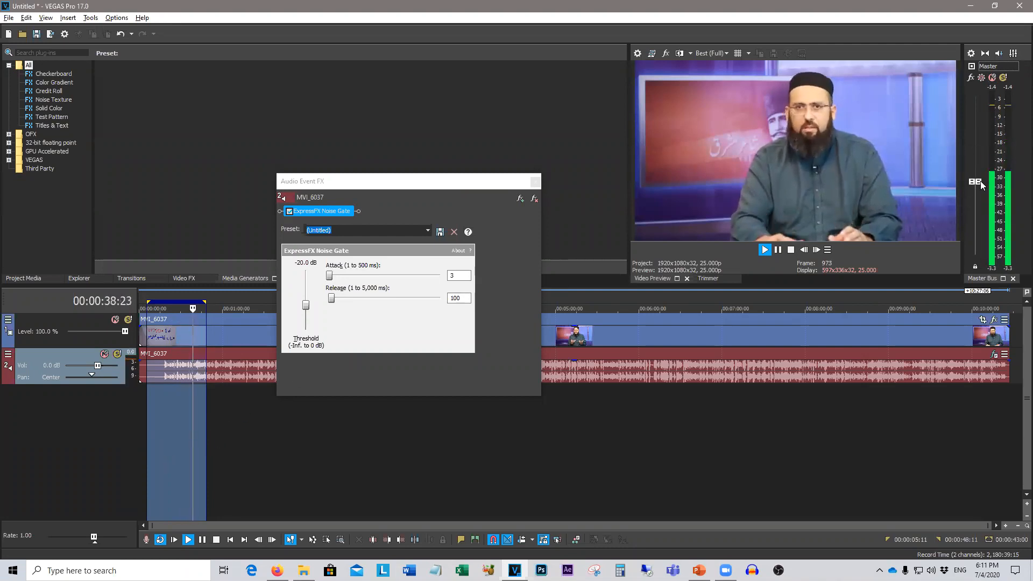
pyautogui.moveTo(975, 182); pyautogui.dragTo(975, 171)
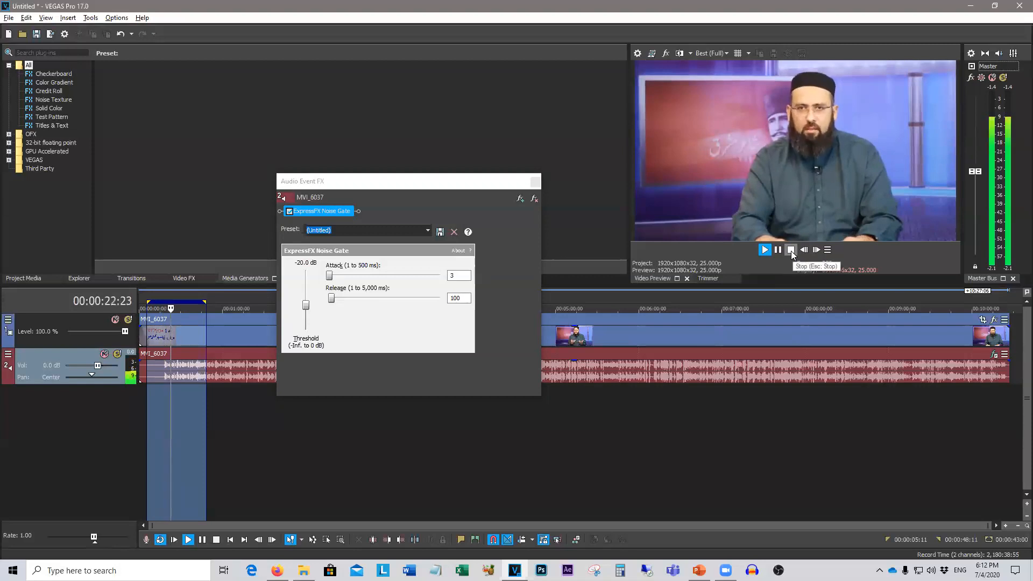
pyautogui.click(791, 250)
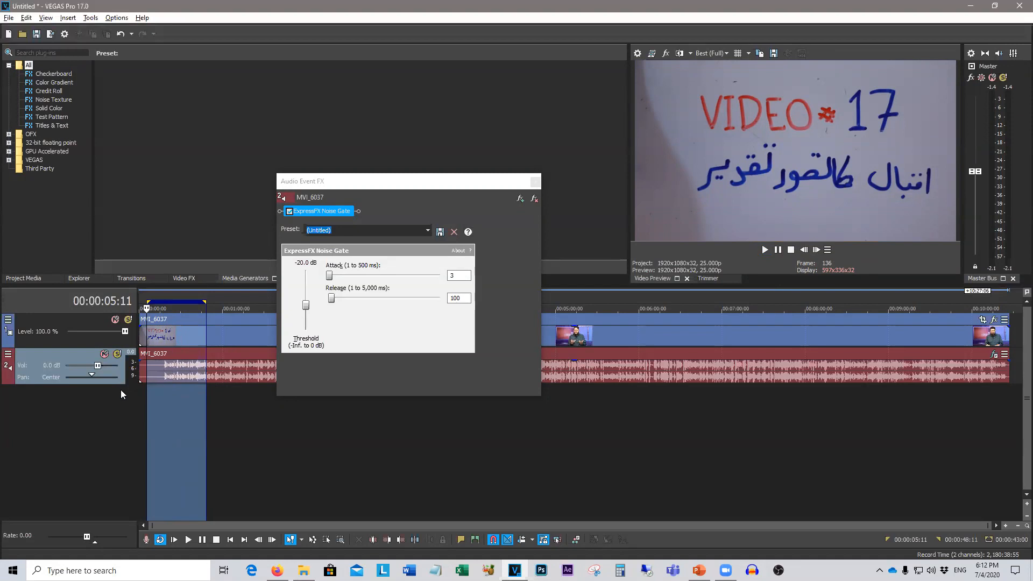
# Increase the audio track's height and play the gated audio from 00:00:05:11
pyautogui.moveTo(111, 384); pyautogui.dragTo(110, 452)
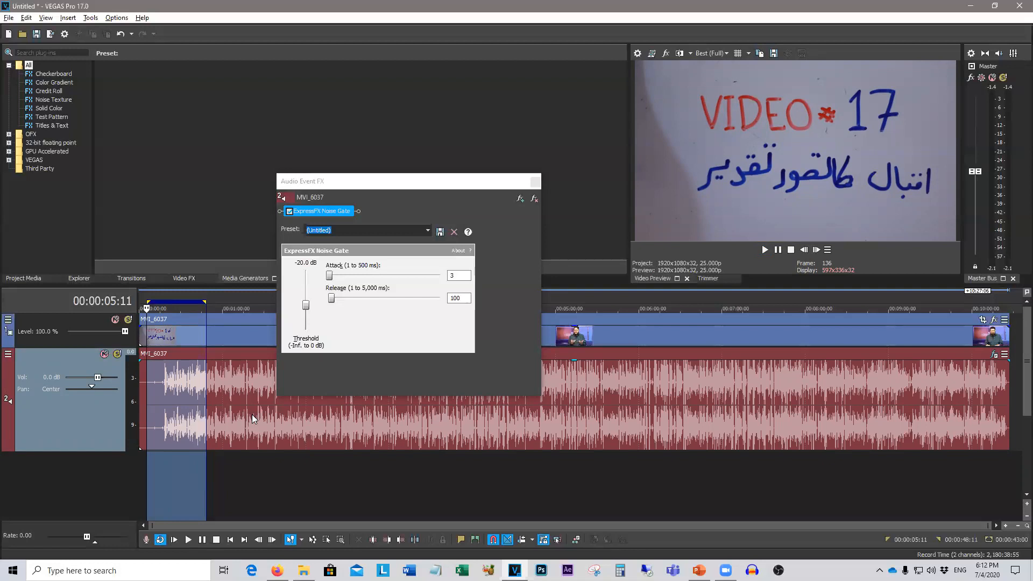
pyautogui.click(168, 427)
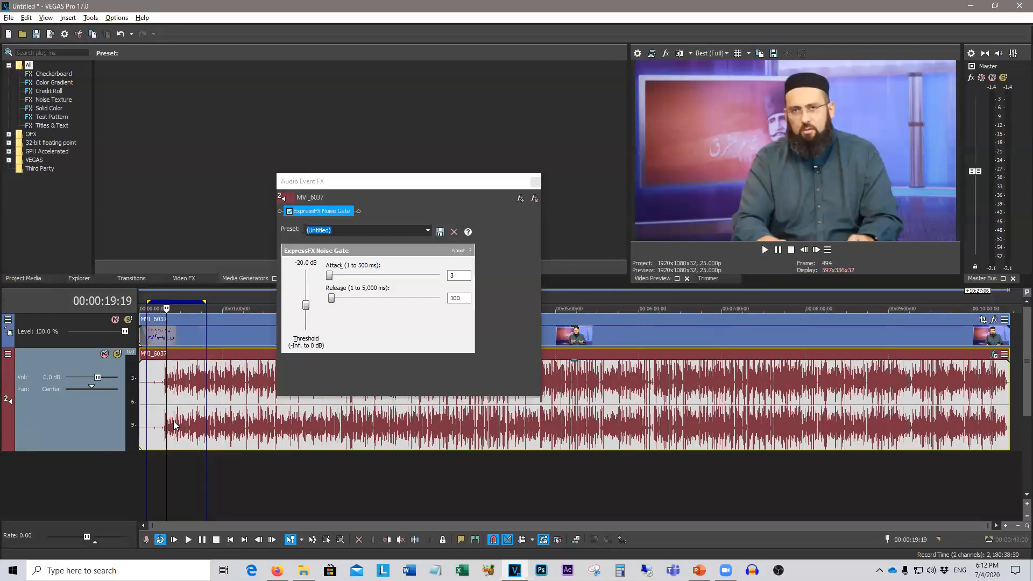
pyautogui.click(147, 439)
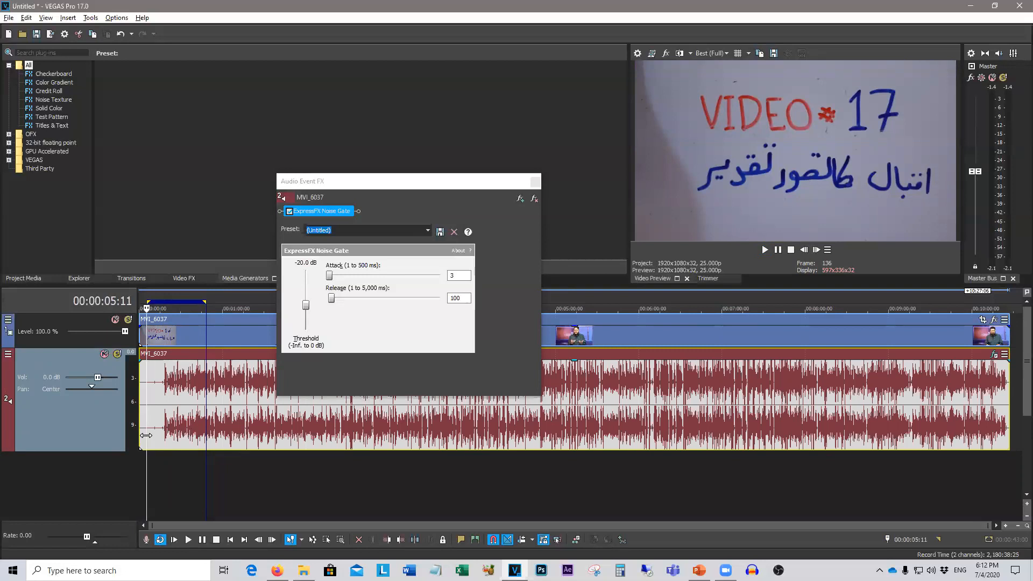
pyautogui.click(764, 250)
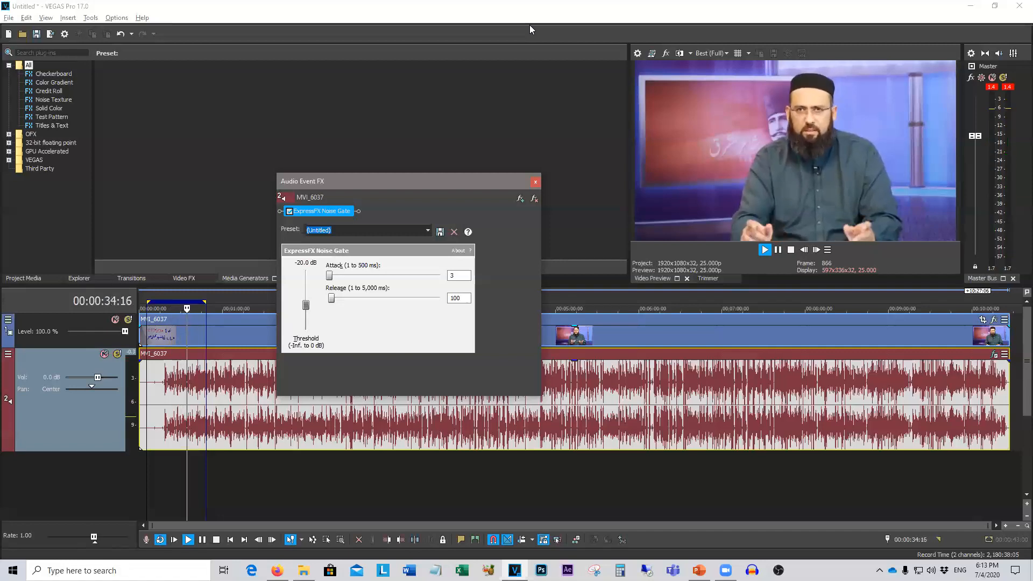
pyautogui.click(529, 24)
pyautogui.press('space')
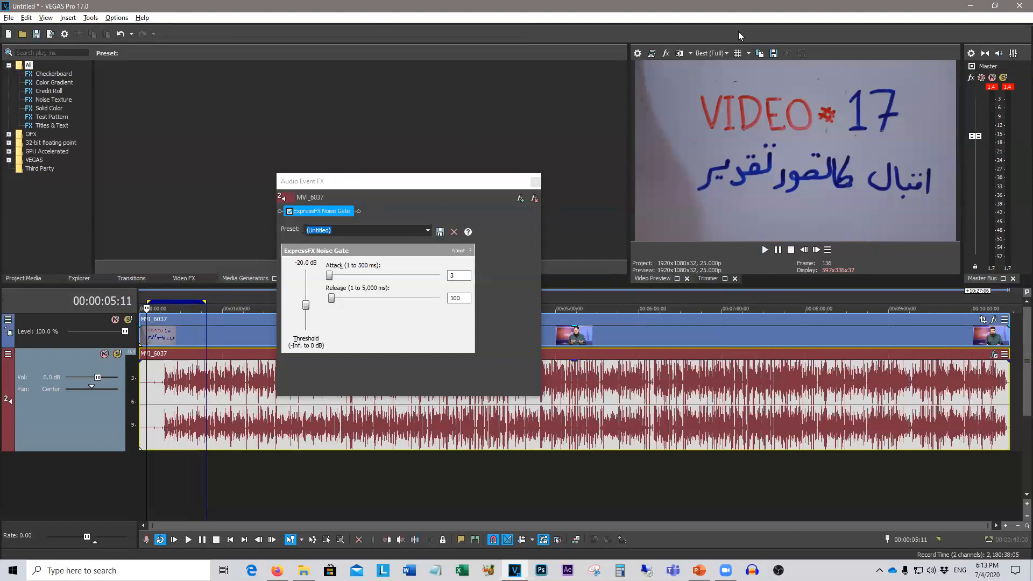
# Examine the available ExpressFX Noise Gate presets and close the audio event's effect window
pyautogui.click(428, 231)
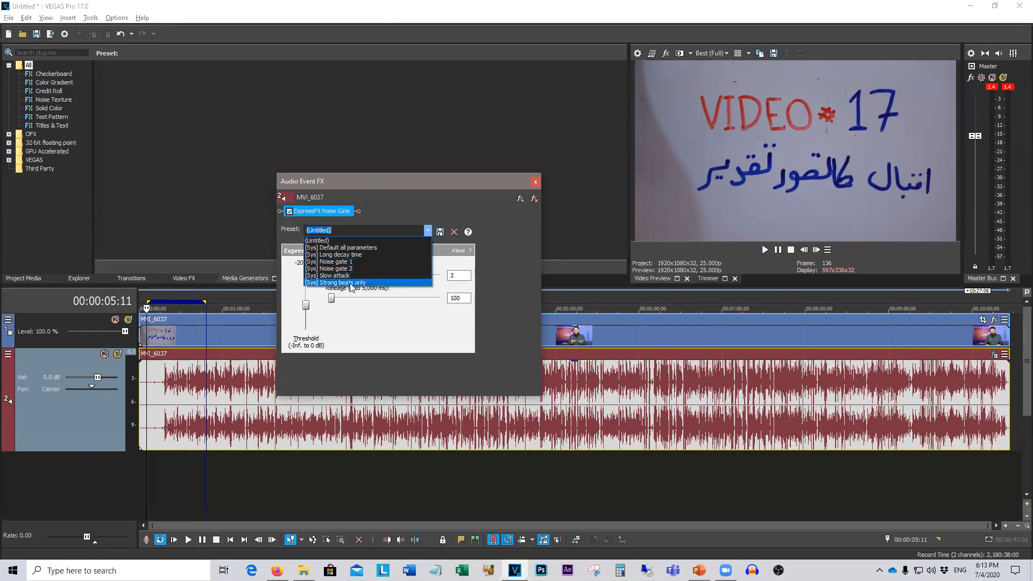
pyautogui.click(394, 183)
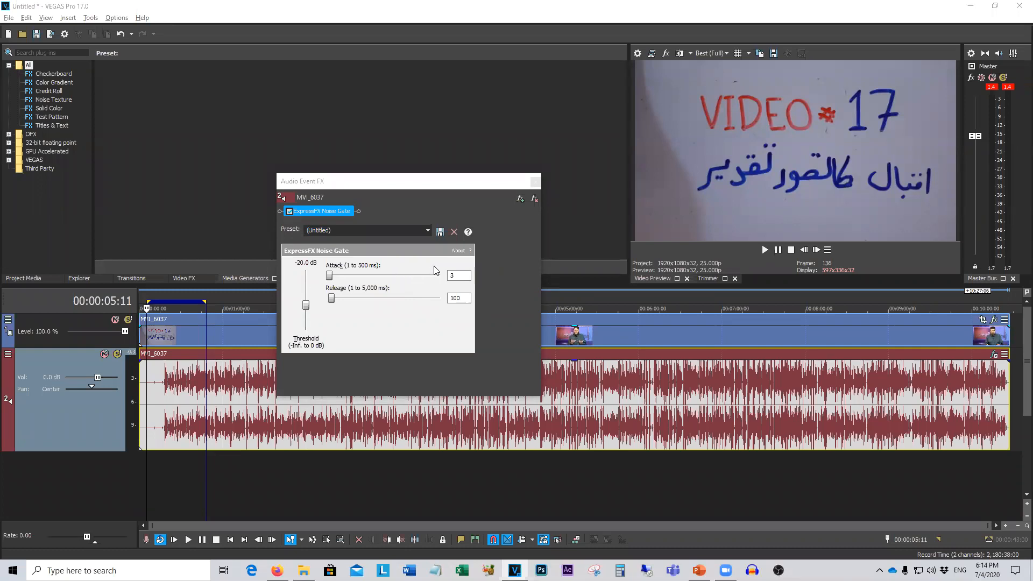
pyautogui.click(534, 199)
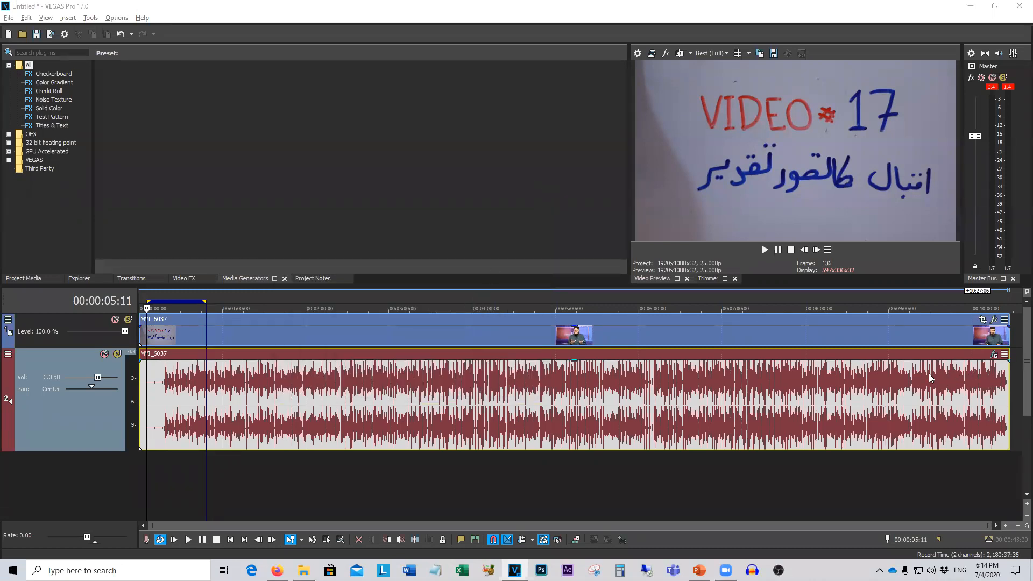
# Add the ExpressFX Audio Restoration plug-in after Noise Gate in the MVI_6037 audio event's effect chain
pyautogui.click(993, 354)
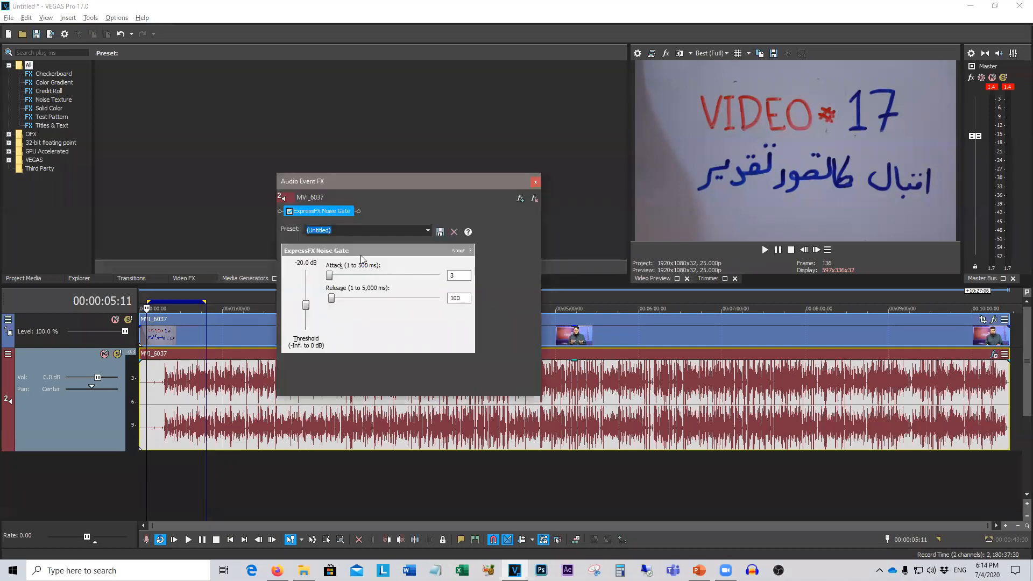
pyautogui.click(521, 199)
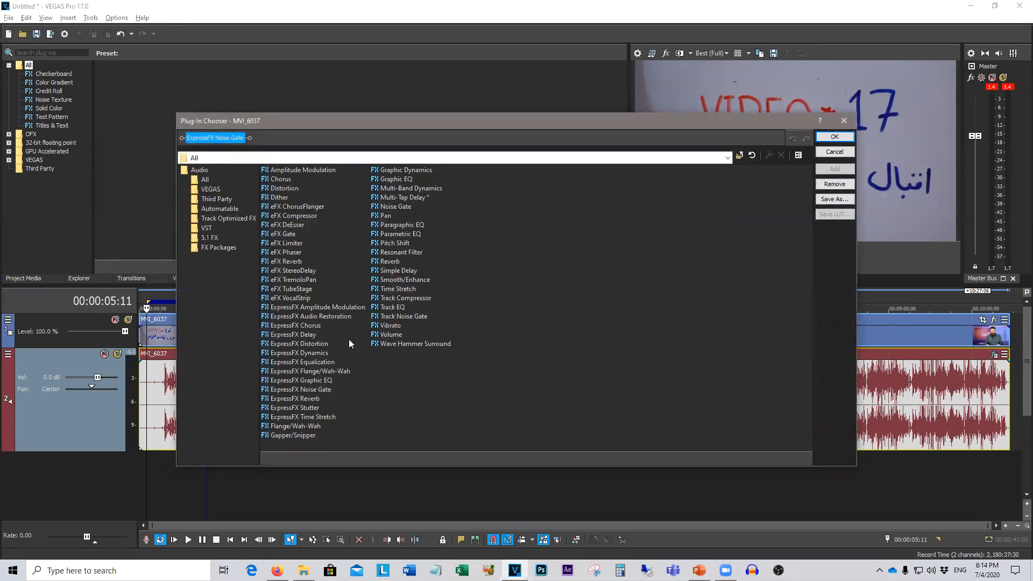
pyautogui.click(332, 317)
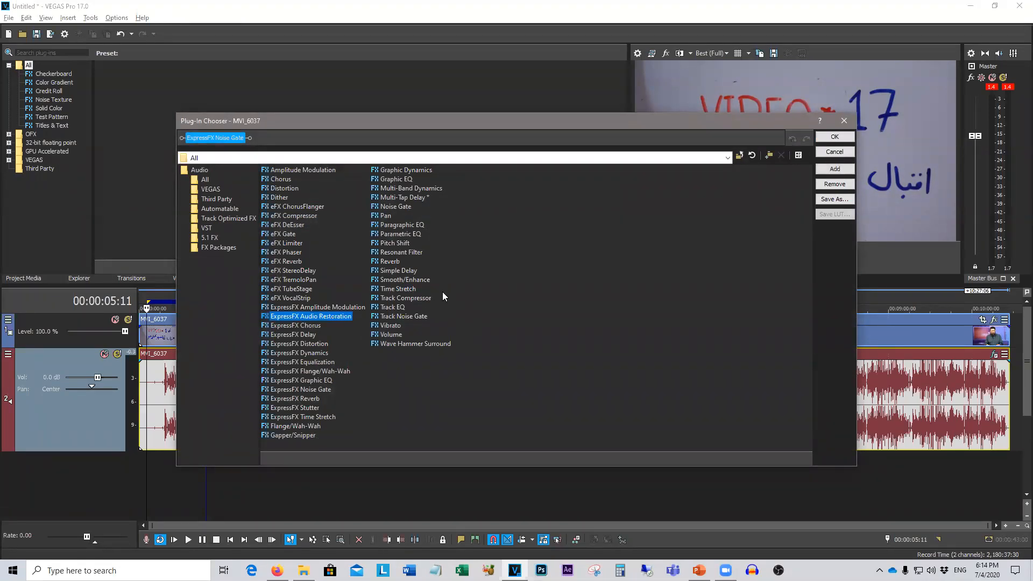
pyautogui.click(834, 169)
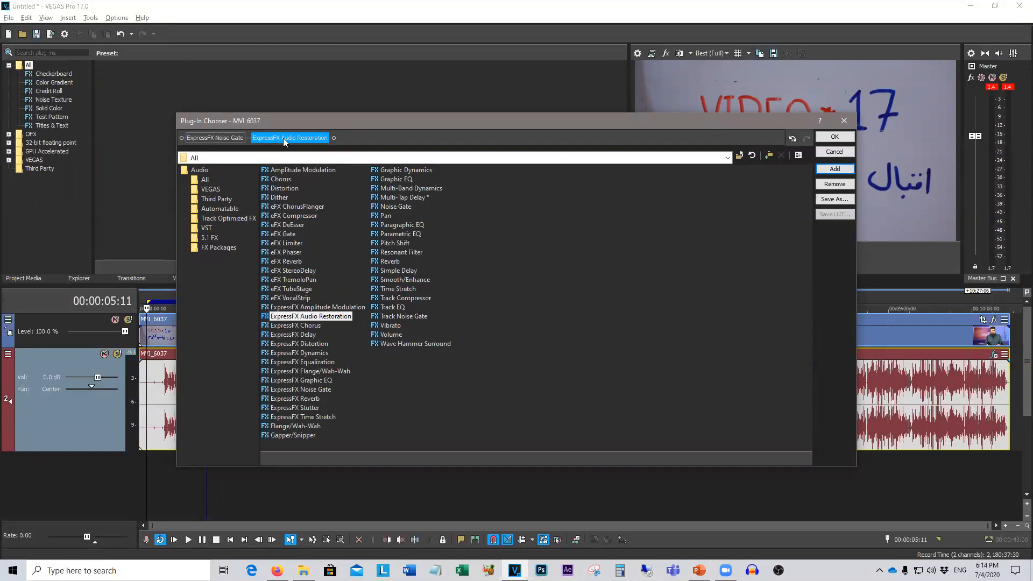
pyautogui.click(833, 137)
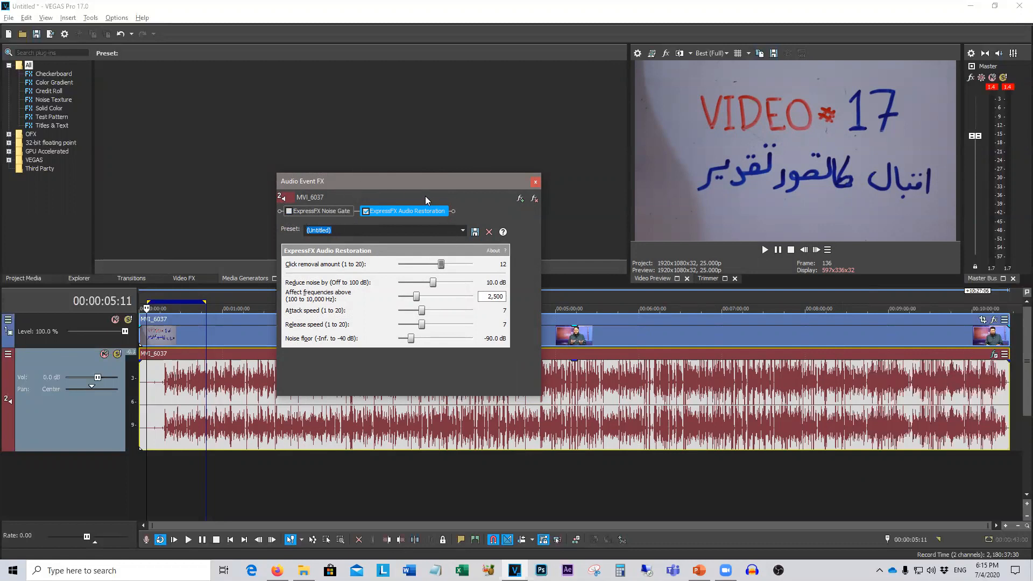
# Toggle the two plug-ins in the chain, leaving Noise Gate bypassed and Audio Restoration enabled
pyautogui.click(289, 212)
pyautogui.click(366, 211)
pyautogui.click(367, 211)
pyautogui.click(289, 210)
# Examine the preset list of ExpressFX Audio Restoration without changing the preset
pyautogui.click(463, 231)
pyautogui.press('Return')
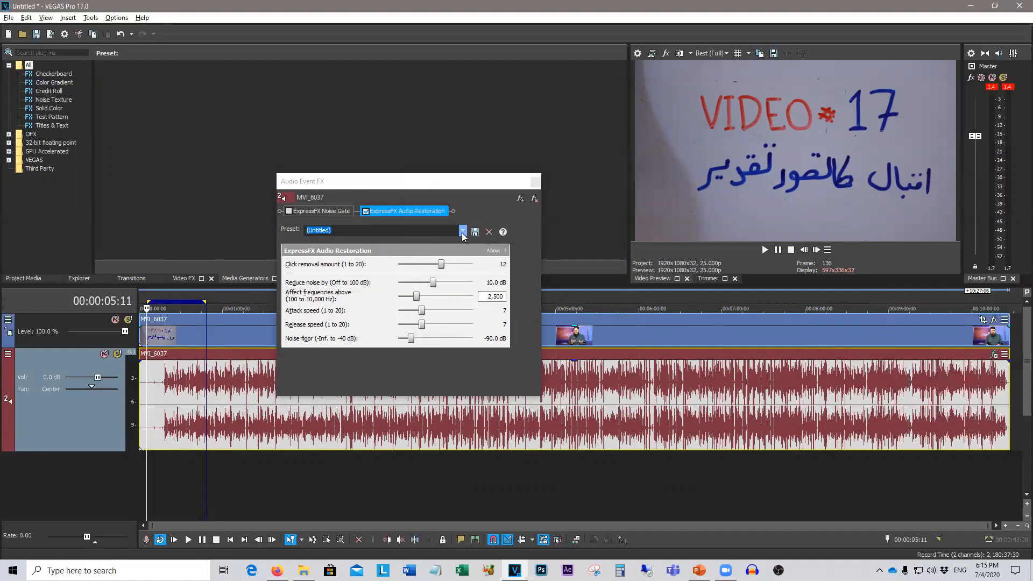
pyautogui.click(462, 231)
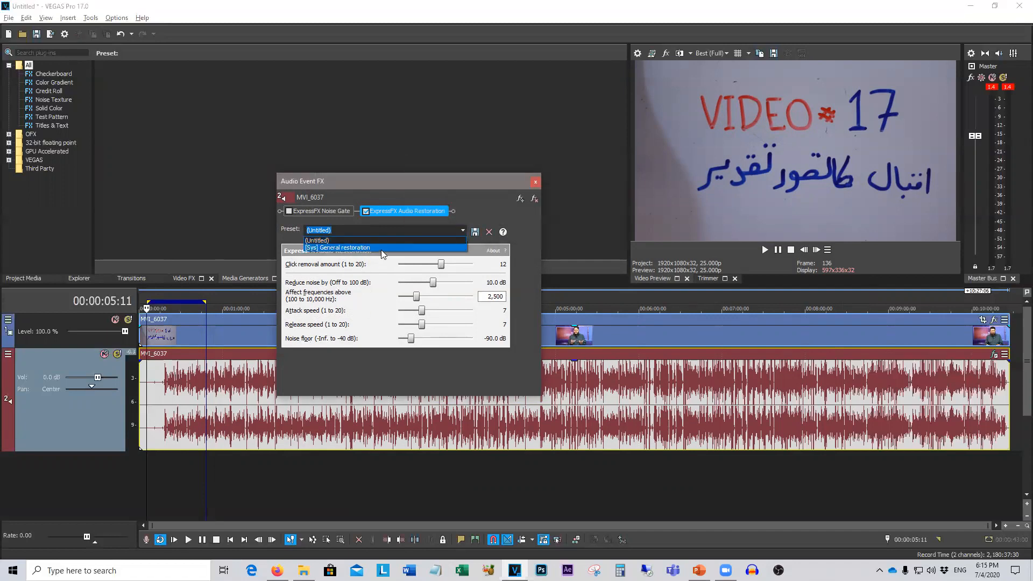
pyautogui.click(486, 209)
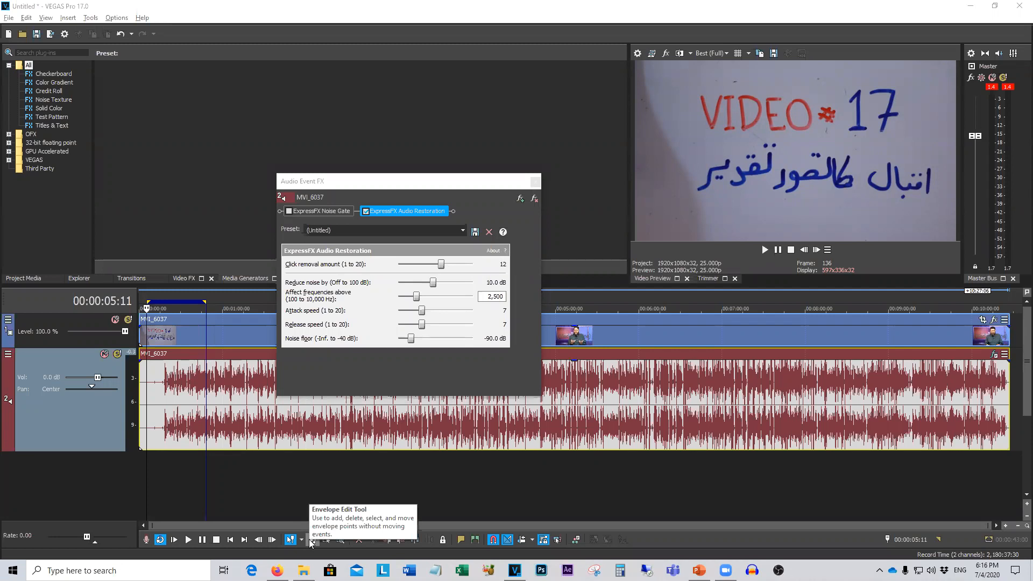
# Examine the envelope options for the MVI_6037 audio and video events with the Envelope Edit Tool, and return to the Normal Edit Tool
pyautogui.rightClick(311, 423)
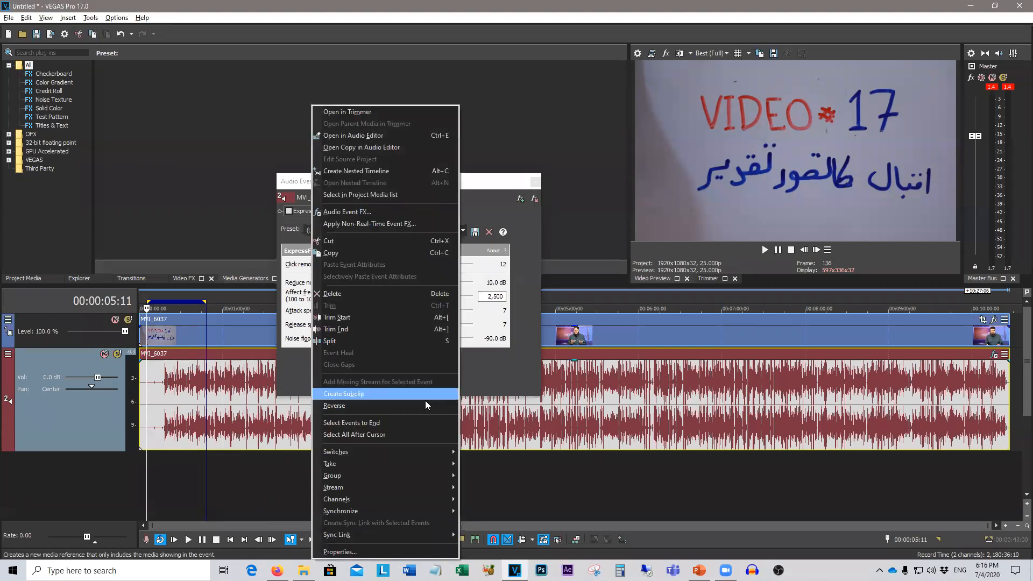
pyautogui.click(249, 489)
pyautogui.rightClick(303, 431)
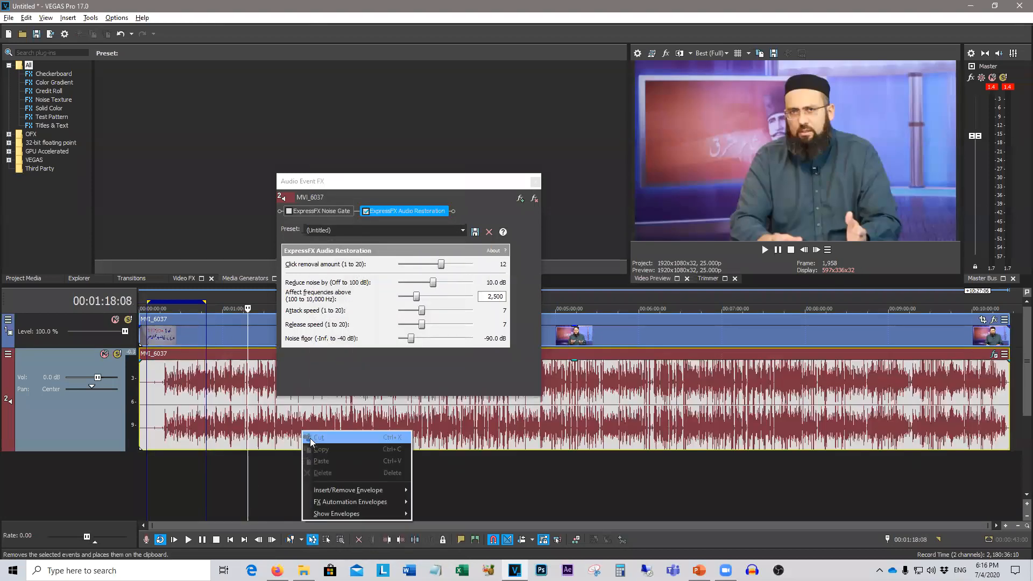
pyautogui.moveTo(375, 492)
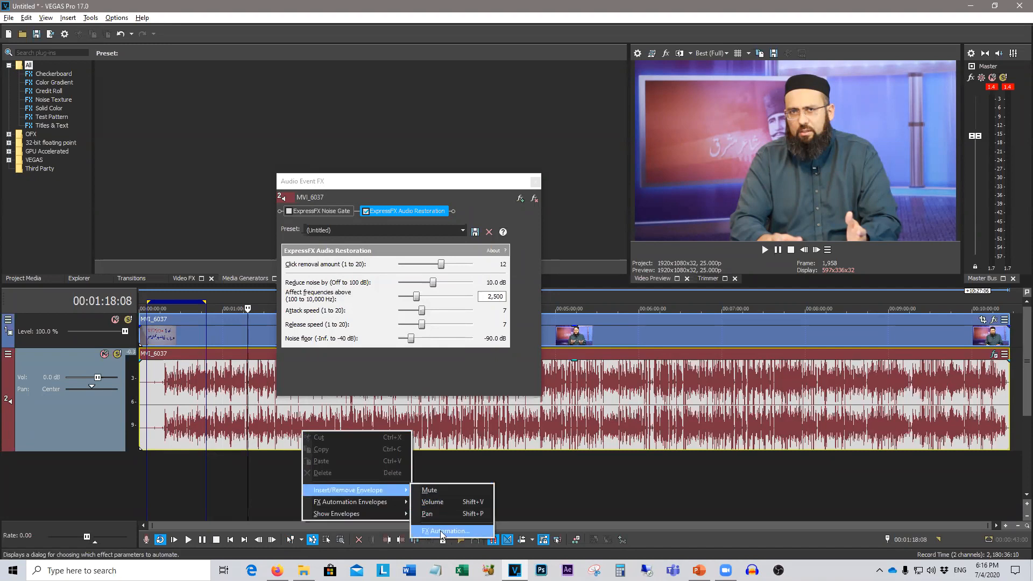
pyautogui.click(222, 325)
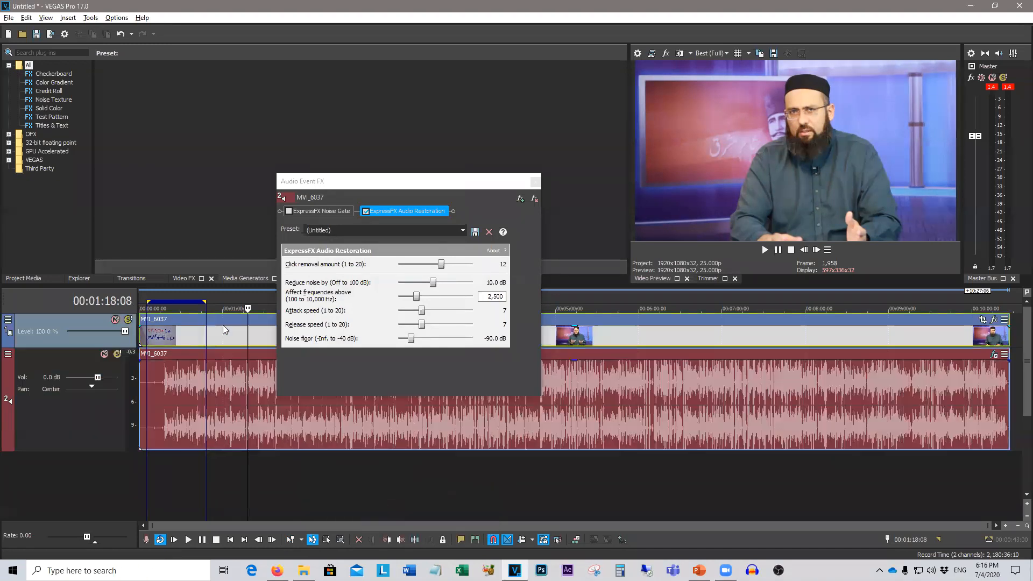
pyautogui.rightClick(223, 325)
pyautogui.moveTo(280, 376)
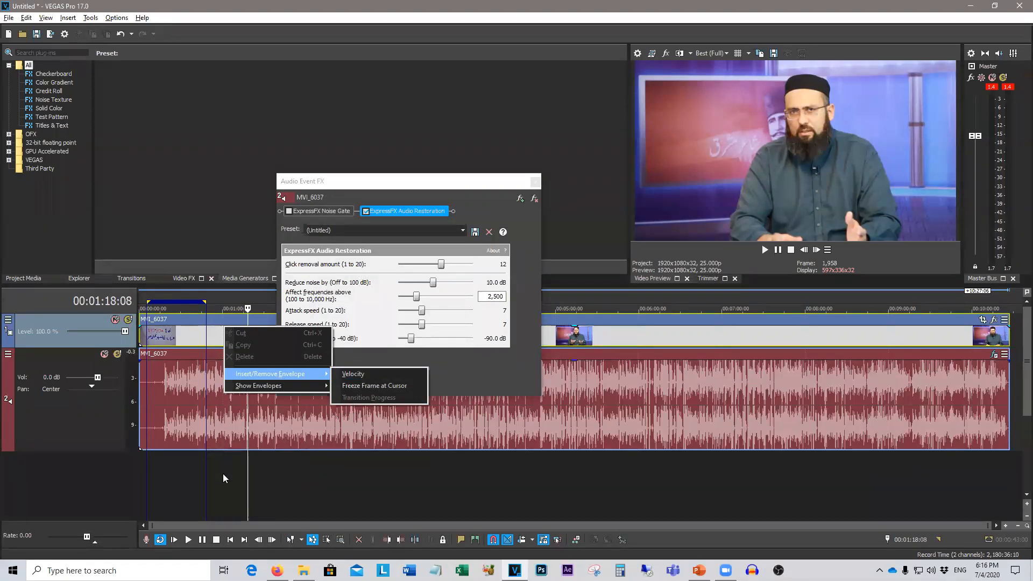
pyautogui.click(280, 483)
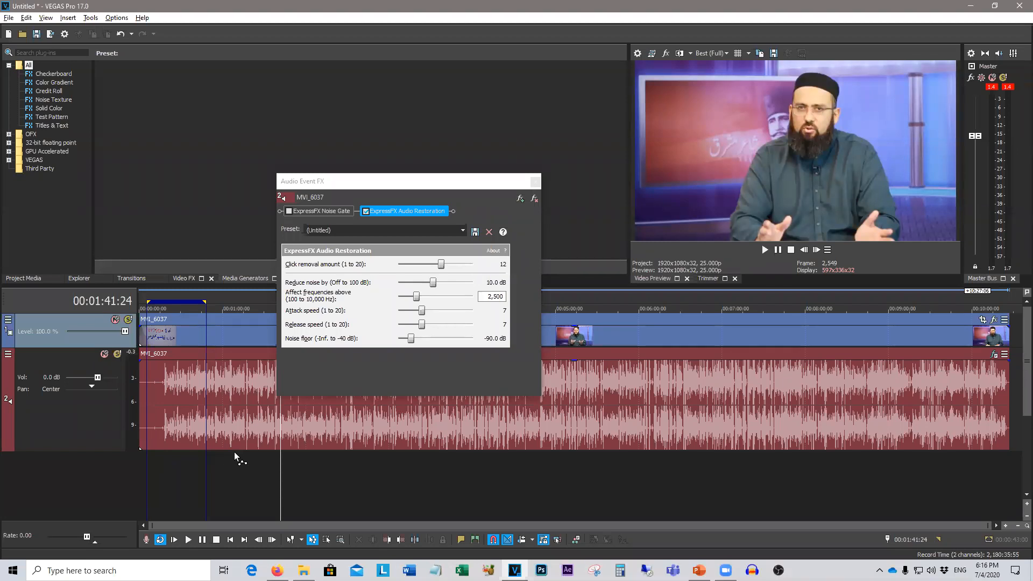
pyautogui.click(291, 539)
# Play the clip from about 00:00:09 and set Audio Restoration's noise reduction amount to 100 dB
pyautogui.click(152, 470)
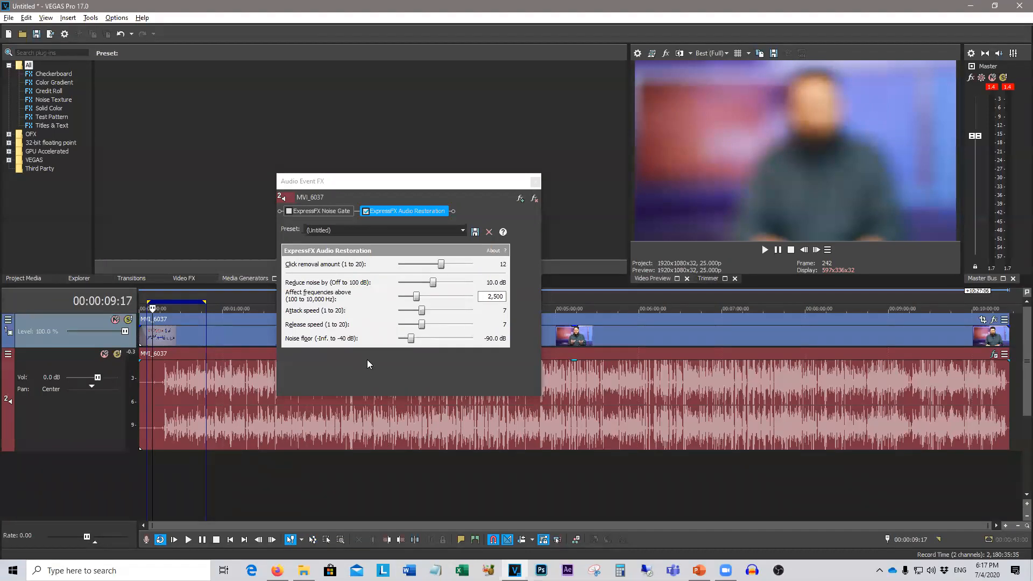
pyautogui.click(763, 251)
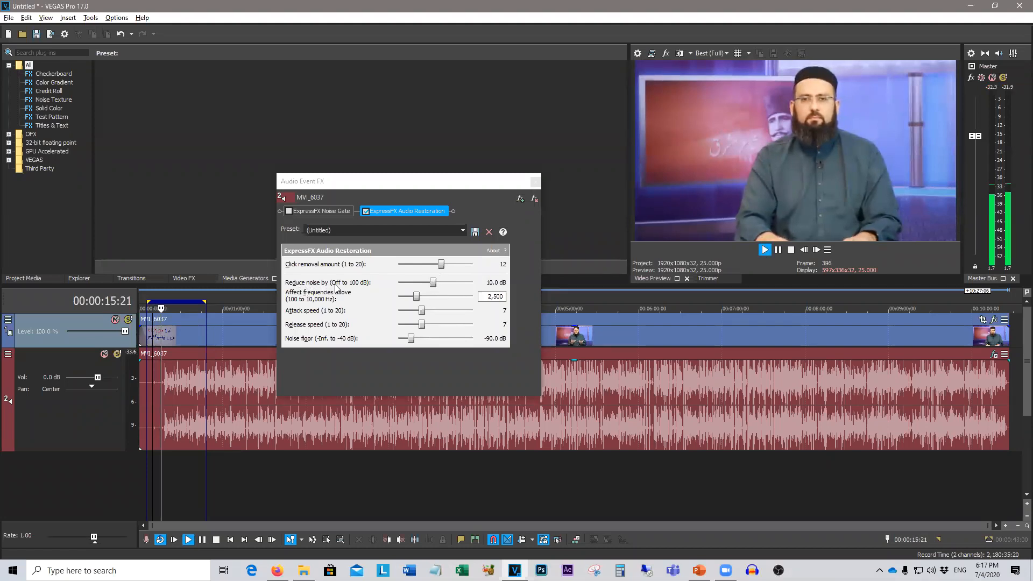
pyautogui.click(434, 283)
pyautogui.moveTo(433, 284); pyautogui.dragTo(476, 287)
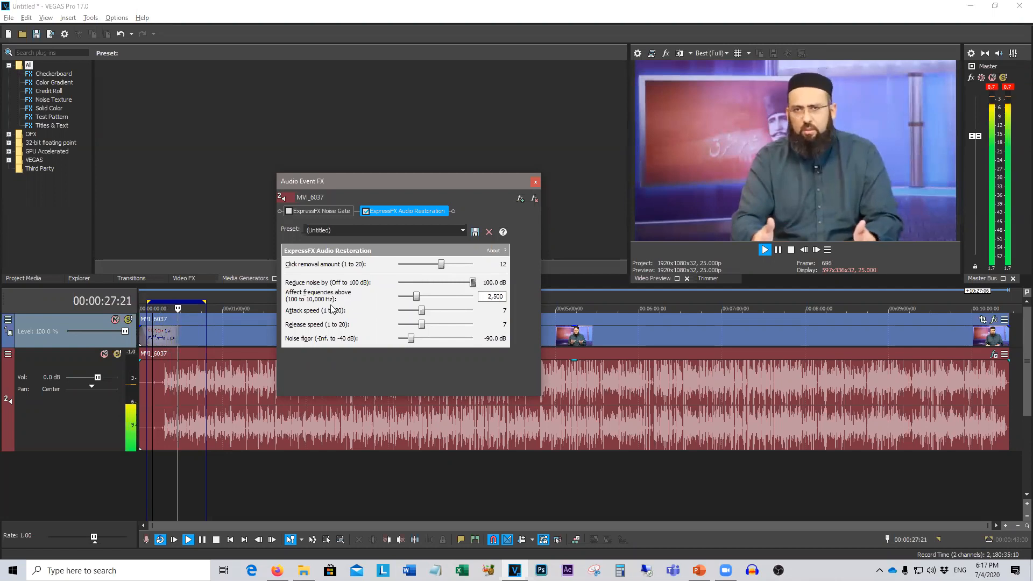
# Mute and unmute the master bus, and try 10,000 Hz as Audio Restoration's lower limit for affected frequencies
pyautogui.click(992, 77)
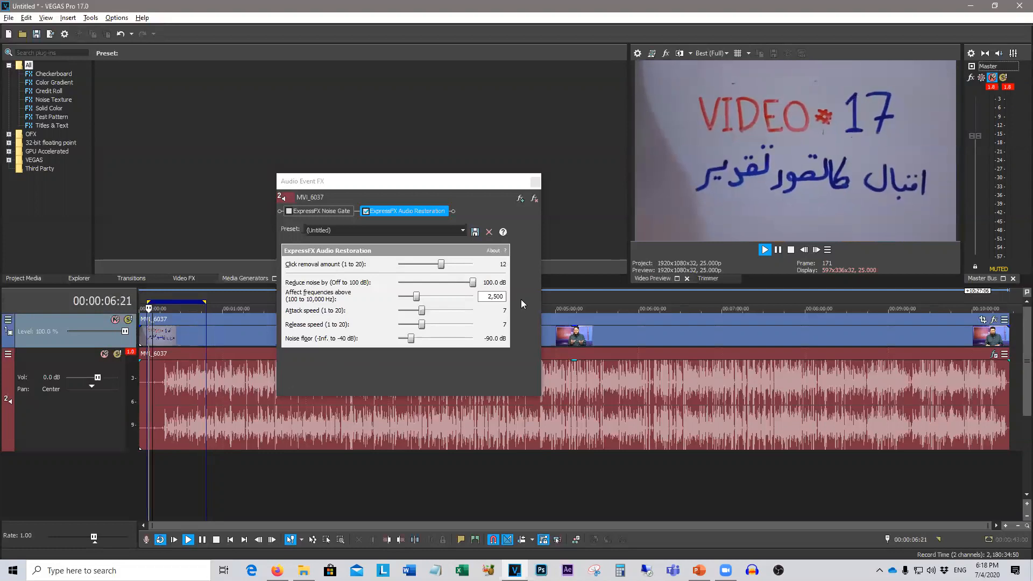
pyautogui.click(992, 77)
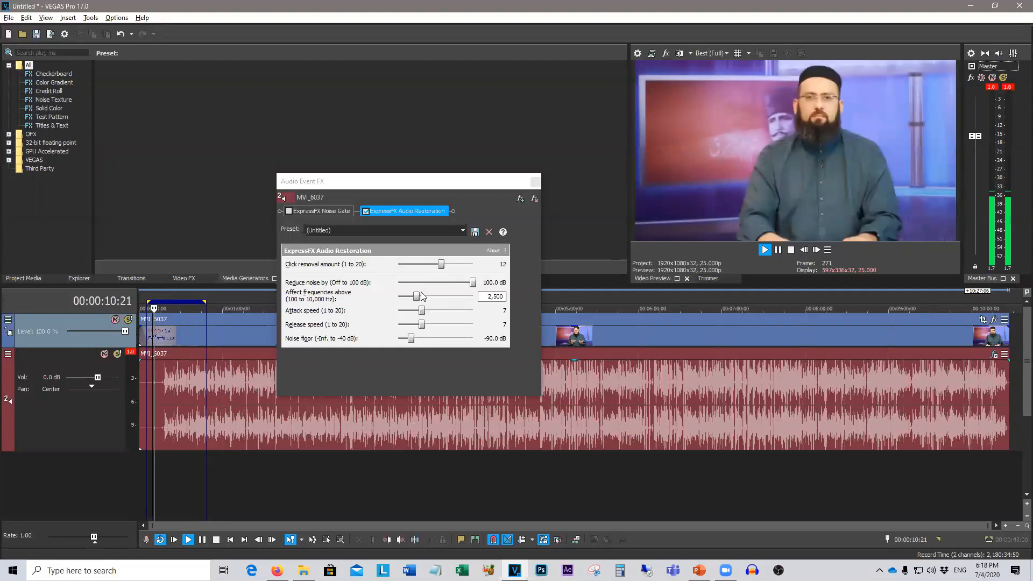
pyautogui.moveTo(417, 296); pyautogui.dragTo(512, 303)
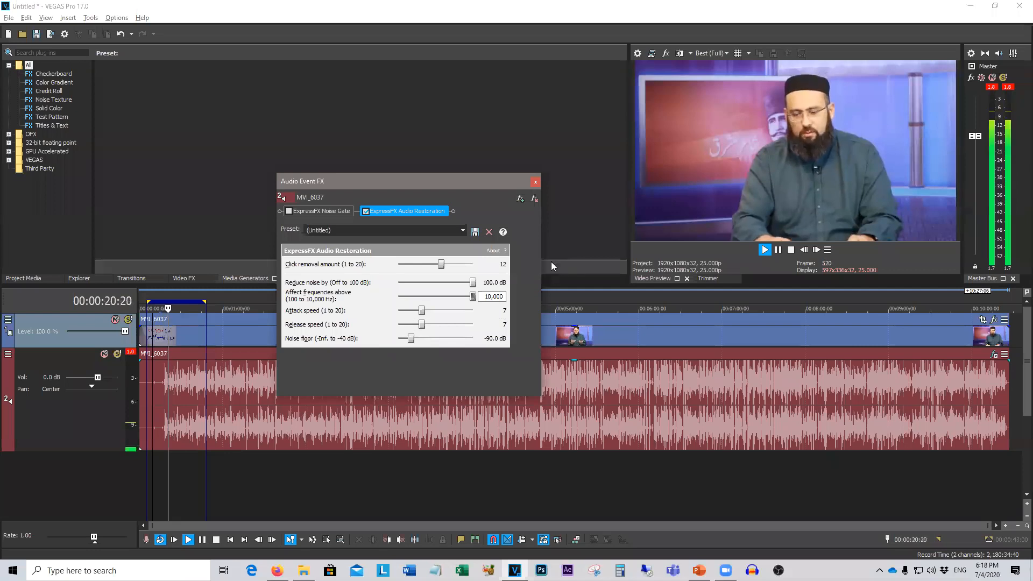
# Mute and unmute the master bus, and try a noise floor of -44.8 dB in Audio Restoration
pyautogui.click(992, 77)
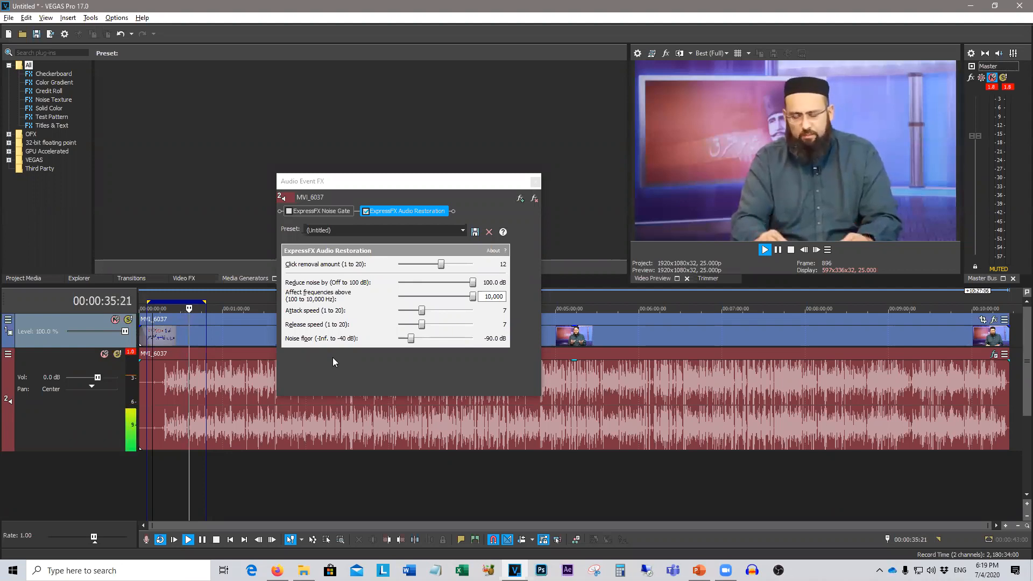
pyautogui.click(991, 78)
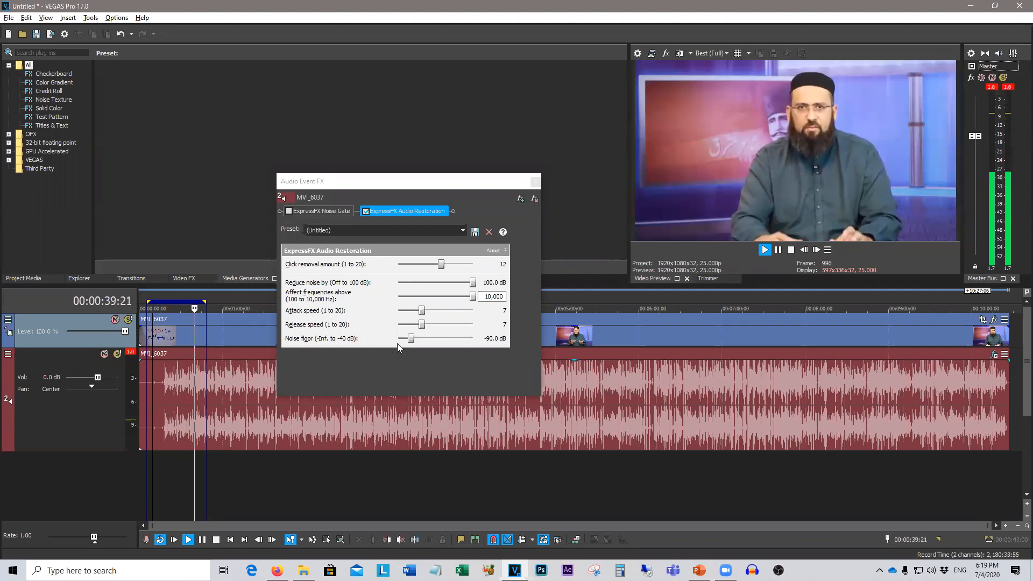
pyautogui.moveTo(412, 339); pyautogui.dragTo(451, 349)
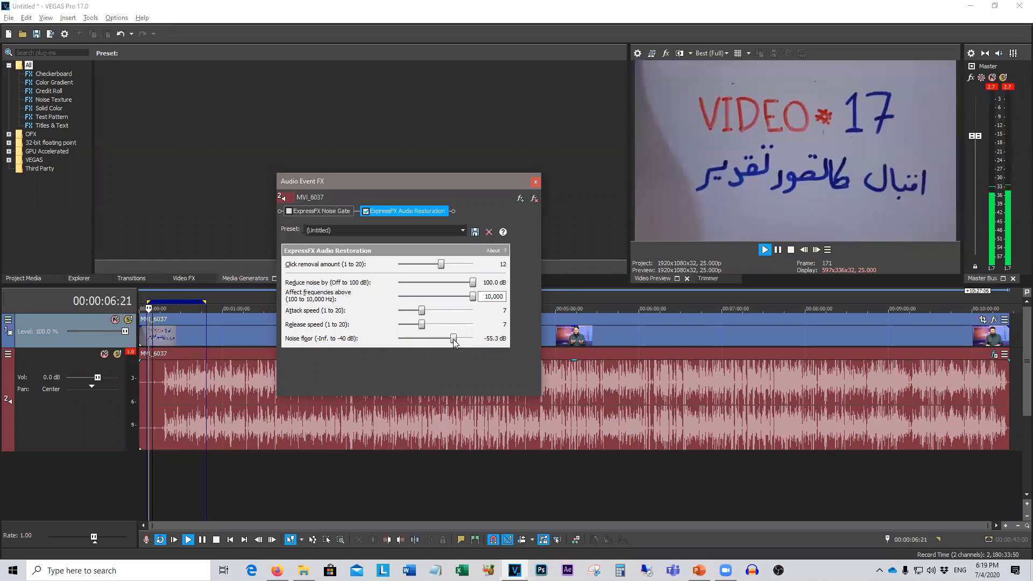
pyautogui.moveTo(454, 339); pyautogui.dragTo(466, 339)
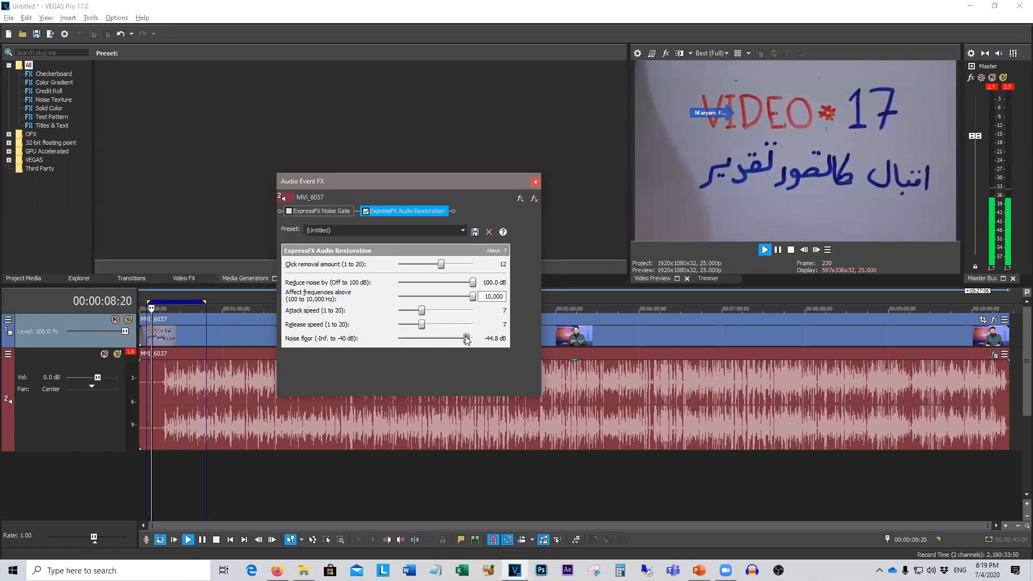
# Try Audio Restoration with affected frequencies above 100 Hz and a noise floor of -40.0 dB
pyautogui.click(461, 296)
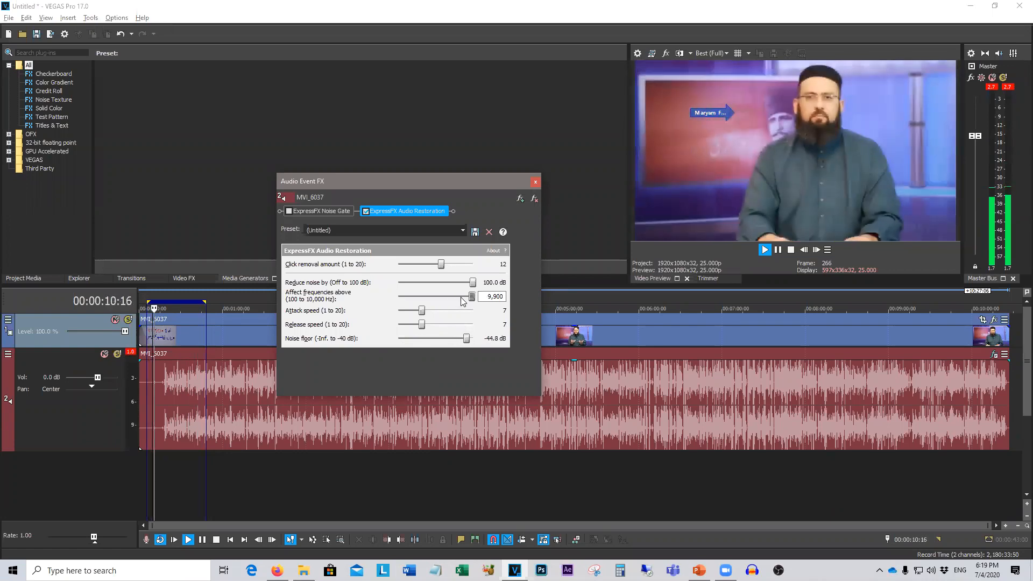
pyautogui.moveTo(470, 297); pyautogui.dragTo(402, 299)
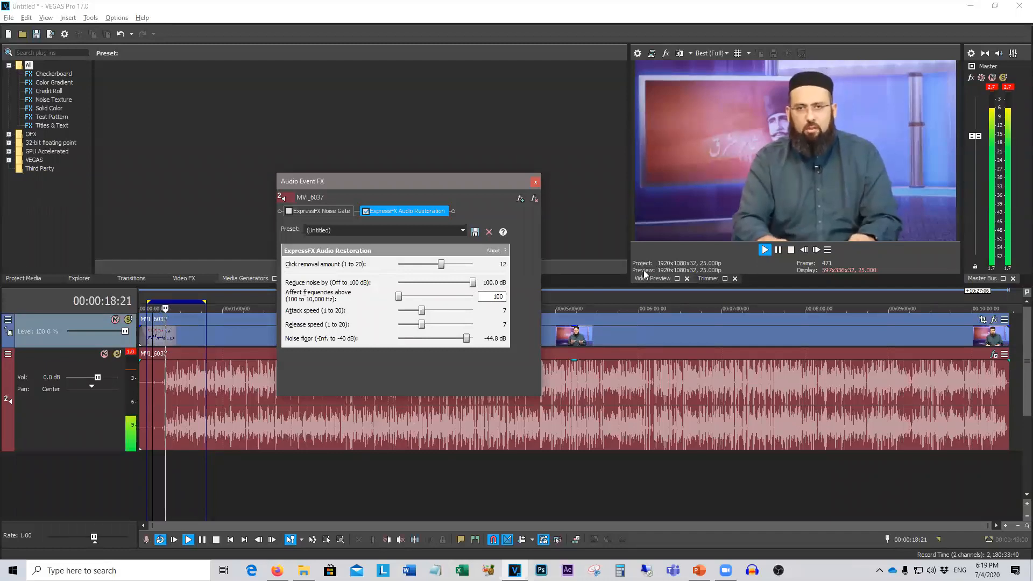
pyautogui.moveTo(466, 339); pyautogui.dragTo(438, 339)
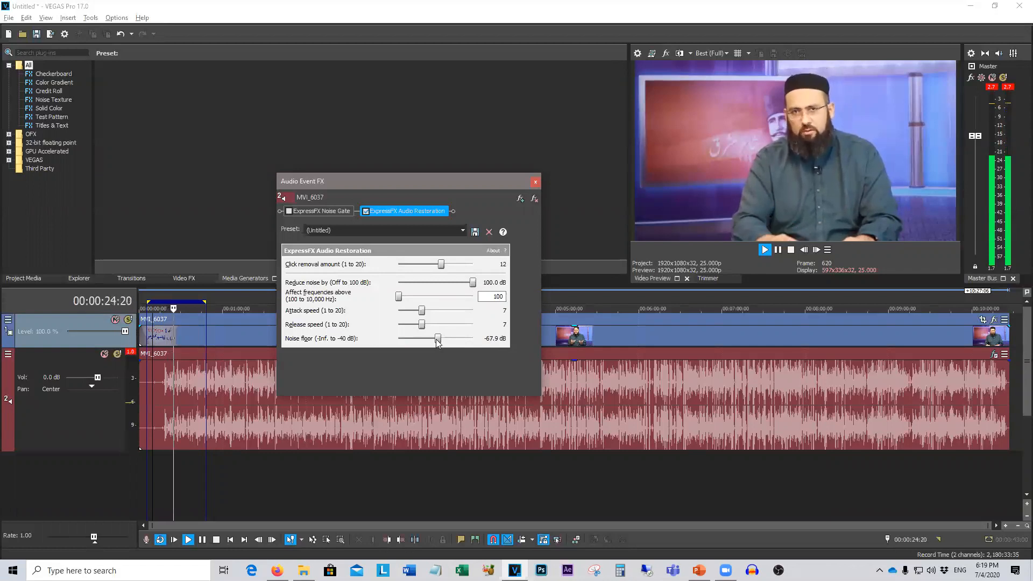
pyautogui.moveTo(438, 339); pyautogui.dragTo(478, 340)
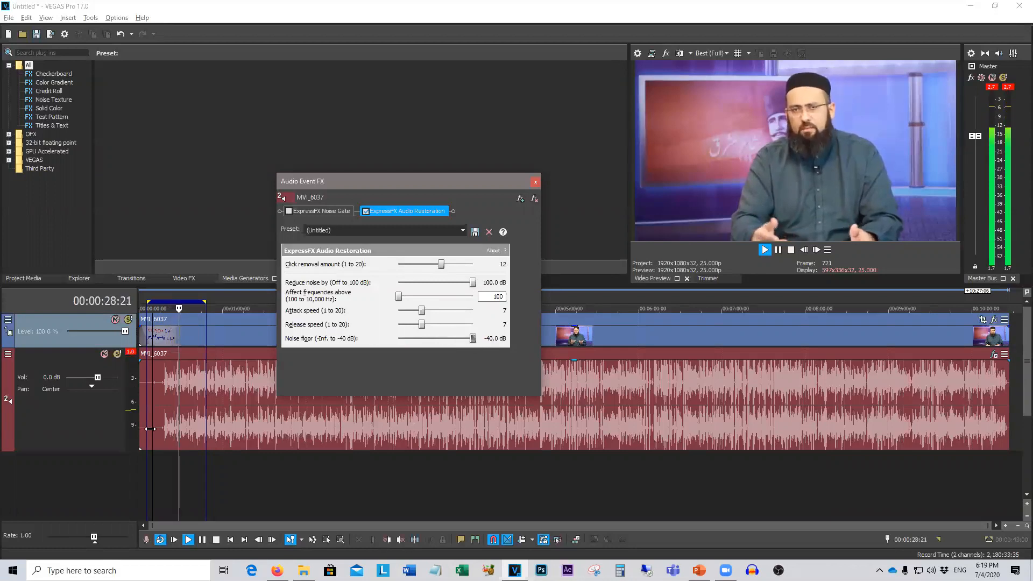
# Replay the opening part of the clip from about 00:00:05 to check the restored audio, and stop playback
pyautogui.click(151, 428)
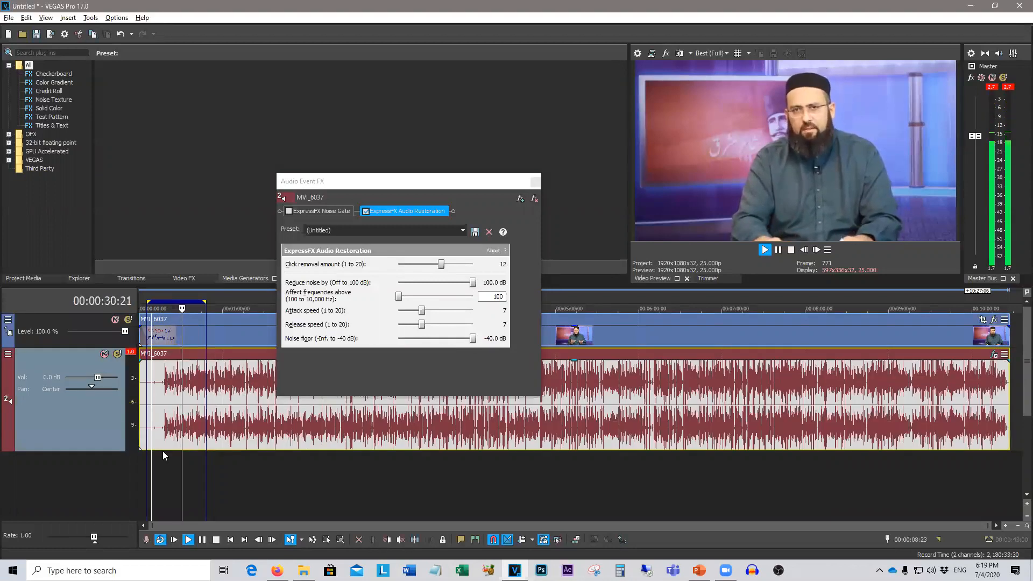
pyautogui.click(152, 465)
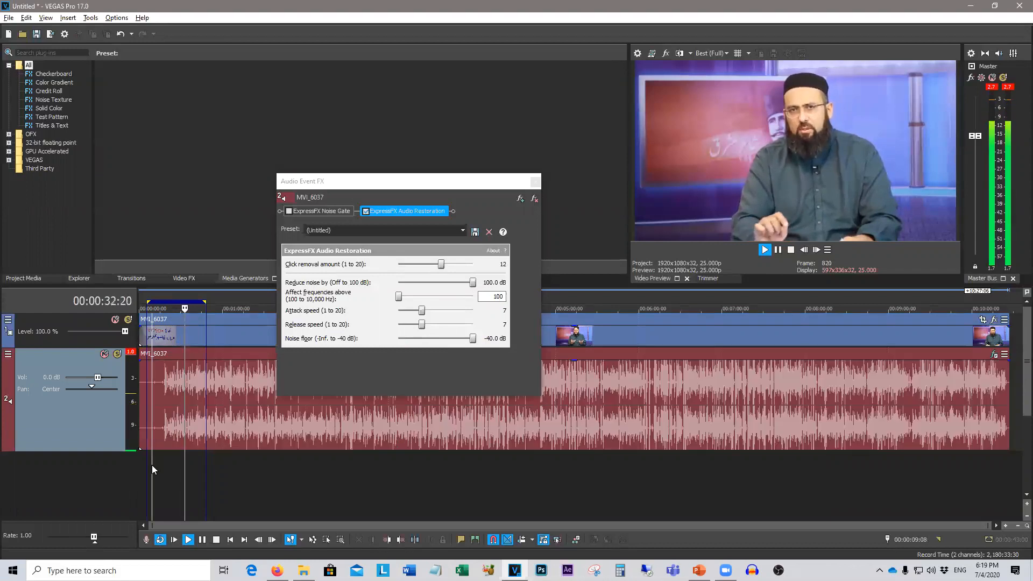
pyautogui.click(147, 464)
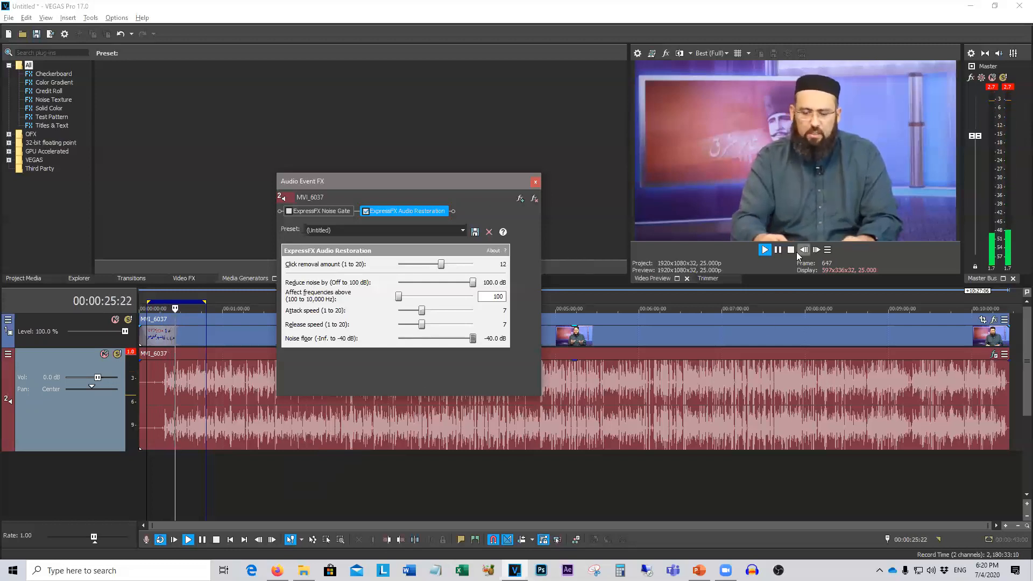
pyautogui.click(790, 250)
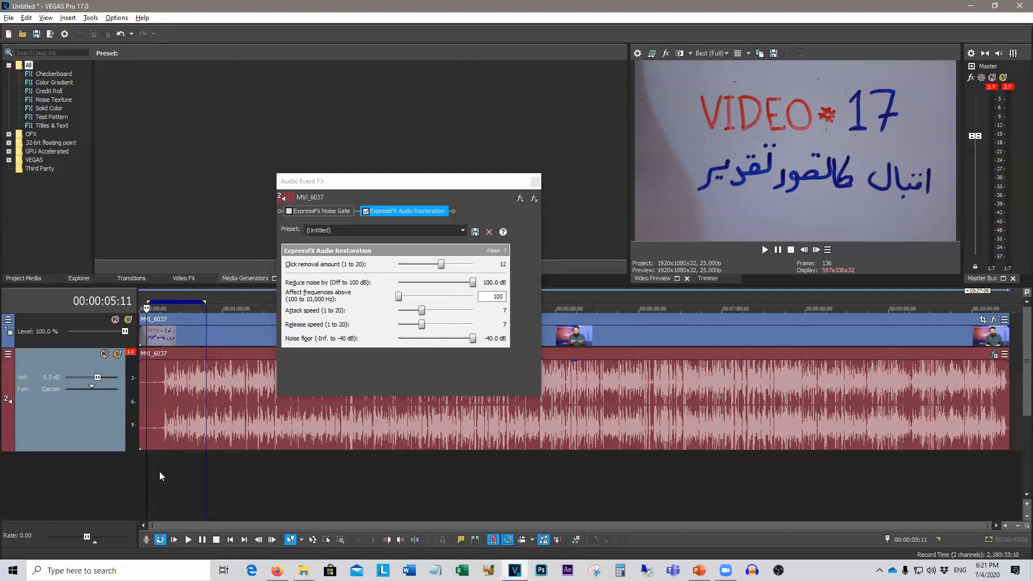
# Select the loop region from about 00:00:08:04 to 00:00:39:14 on the timeline and play it
pyautogui.moveTo(149, 470); pyautogui.dragTo(183, 467)
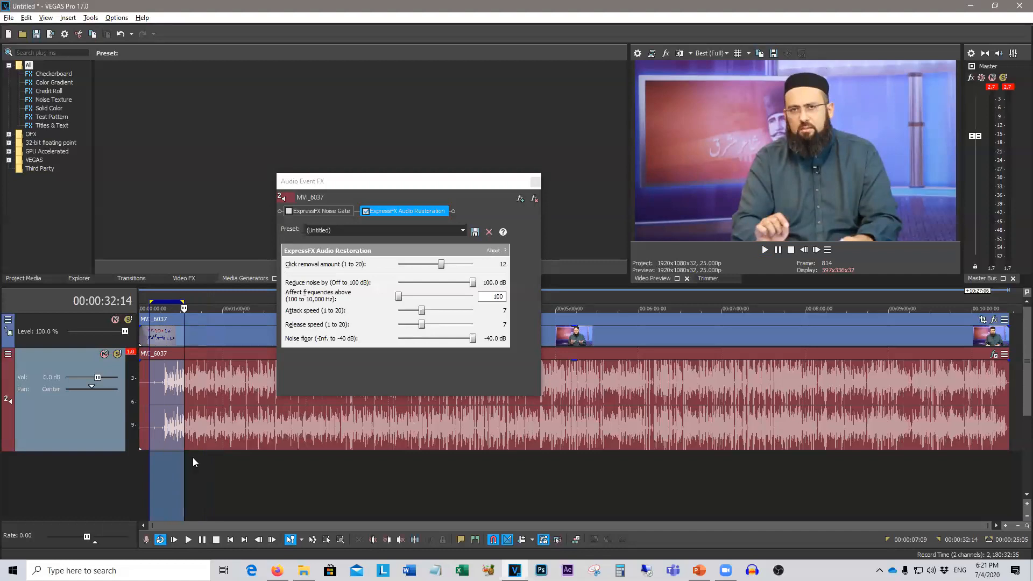
pyautogui.click(193, 457)
pyautogui.moveTo(150, 469); pyautogui.dragTo(198, 468)
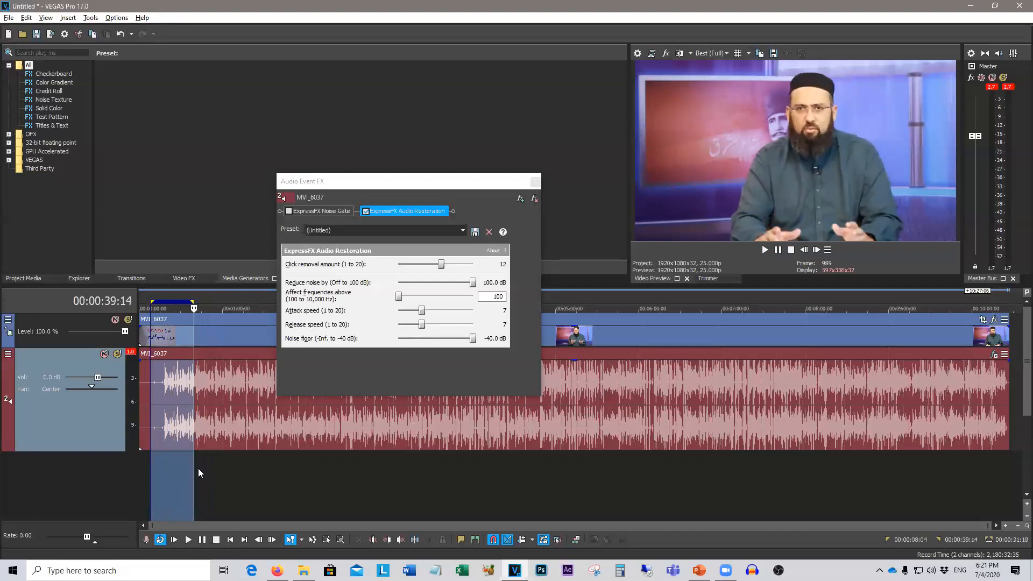
pyautogui.click(766, 253)
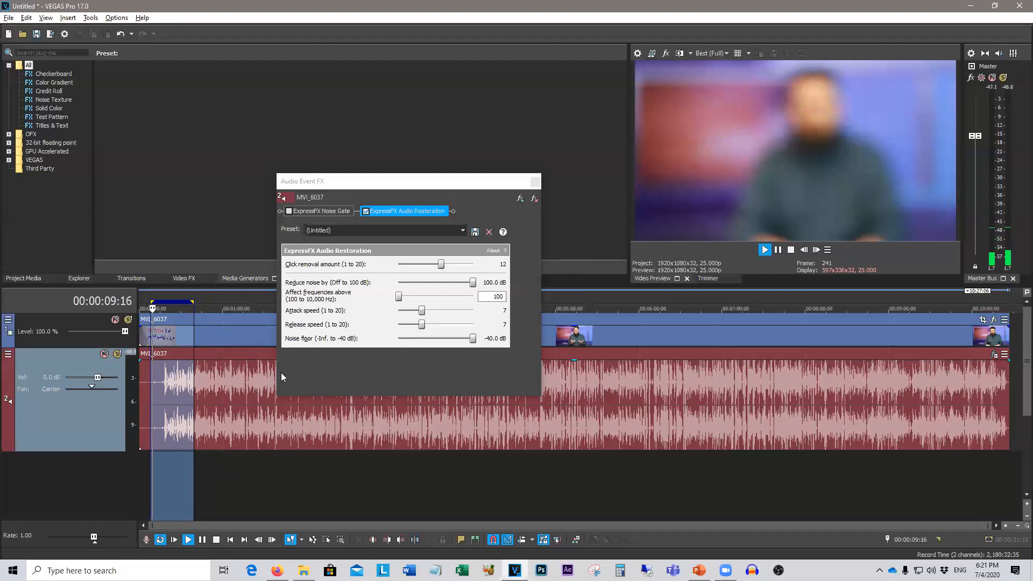
# Try Audio Restoration with affected frequencies above 2,036 Hz and a noise floor of -65.3 dB
pyautogui.moveTo(472, 337); pyautogui.dragTo(445, 340)
pyautogui.moveTo(398, 297); pyautogui.dragTo(414, 301)
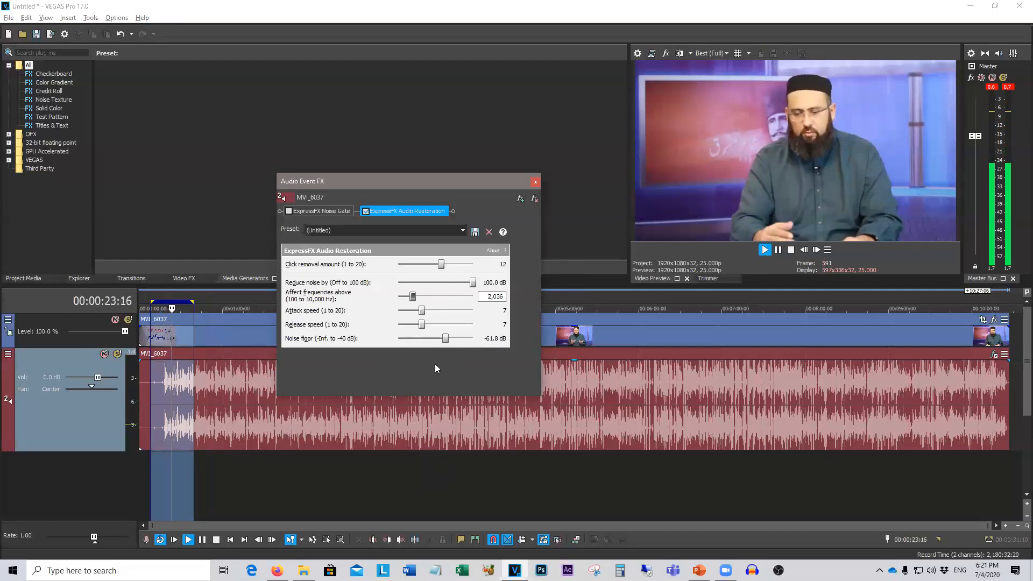
pyautogui.moveTo(445, 339); pyautogui.dragTo(442, 338)
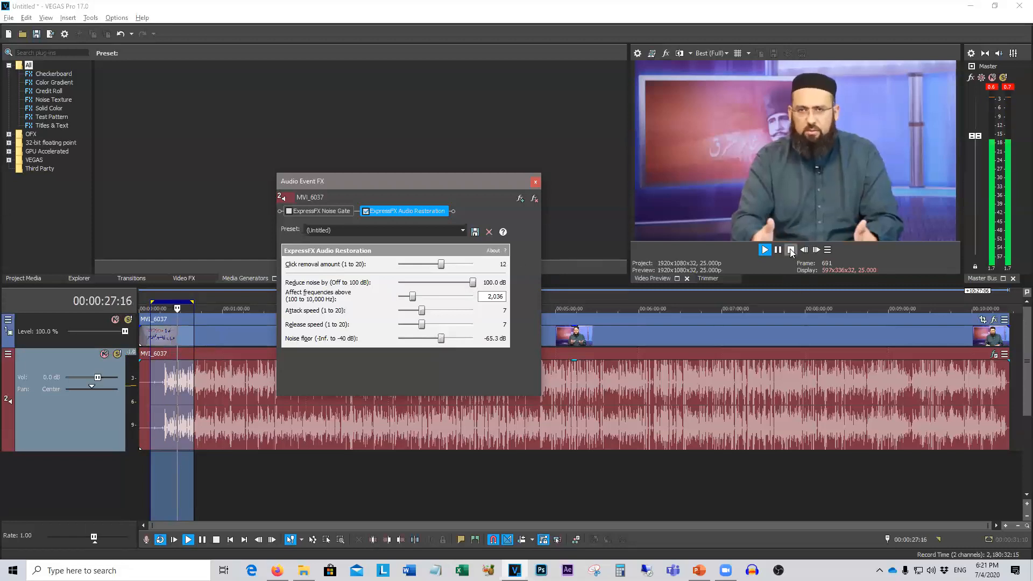
# Mute and unmute the master bus while the looped section plays
pyautogui.click(992, 78)
pyautogui.click(992, 78)
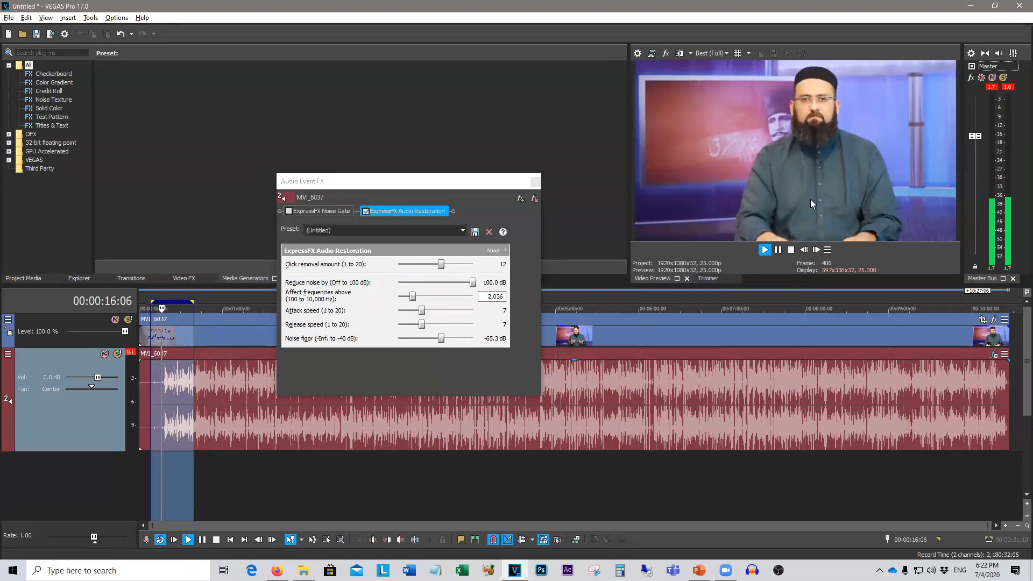
pyautogui.click(993, 78)
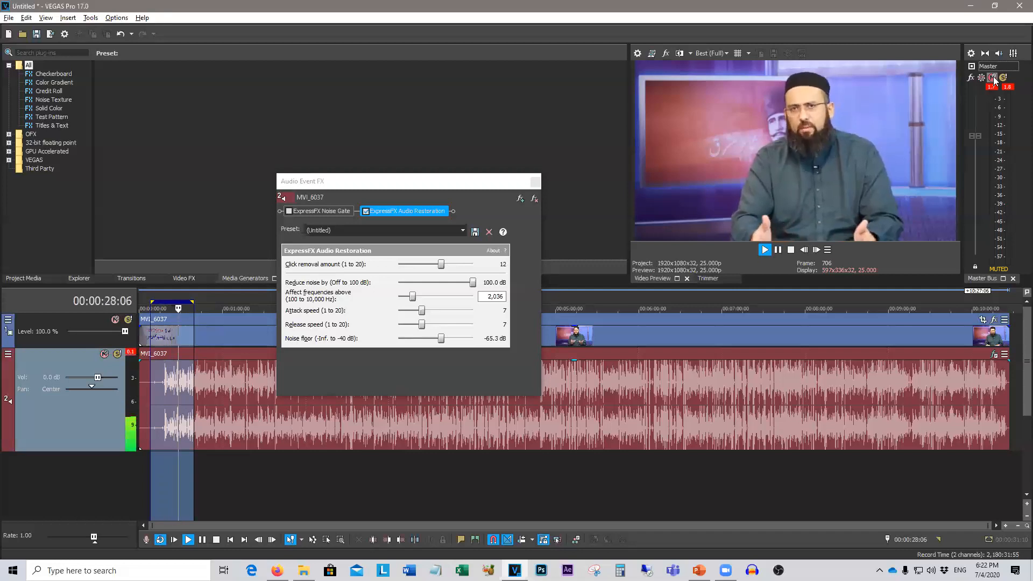
pyautogui.click(992, 78)
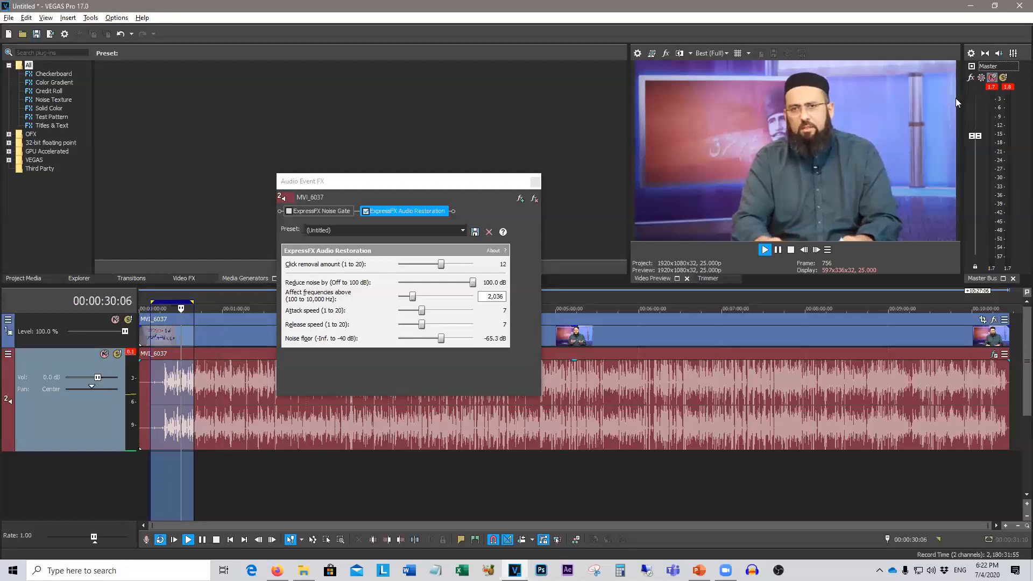
# Compare the audio with Audio Restoration toggled, and set its affected frequencies above 1,391 Hz and its noise floor to -57.0 dB
pyautogui.click(365, 213)
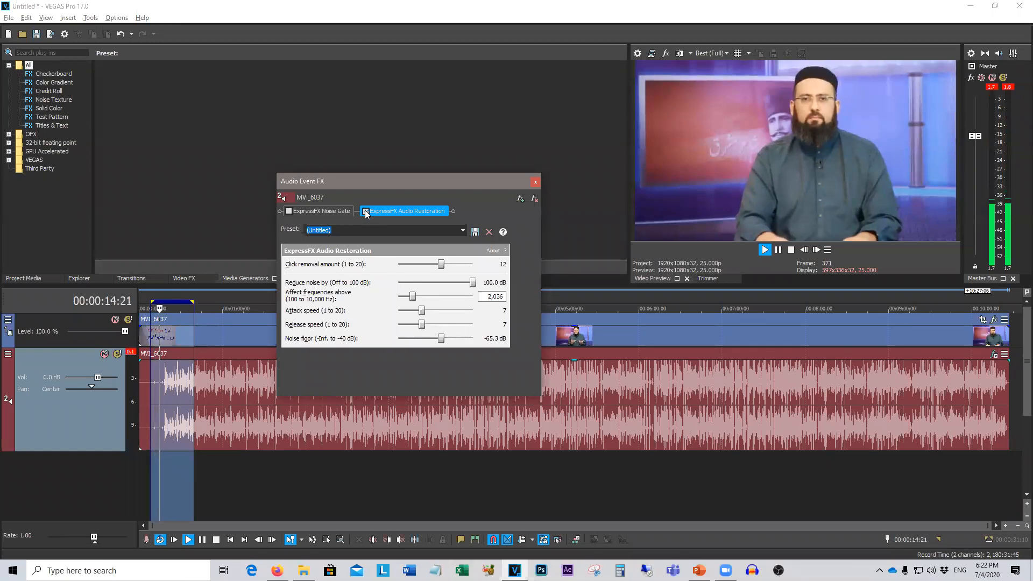
pyautogui.moveTo(412, 296); pyautogui.dragTo(407, 296)
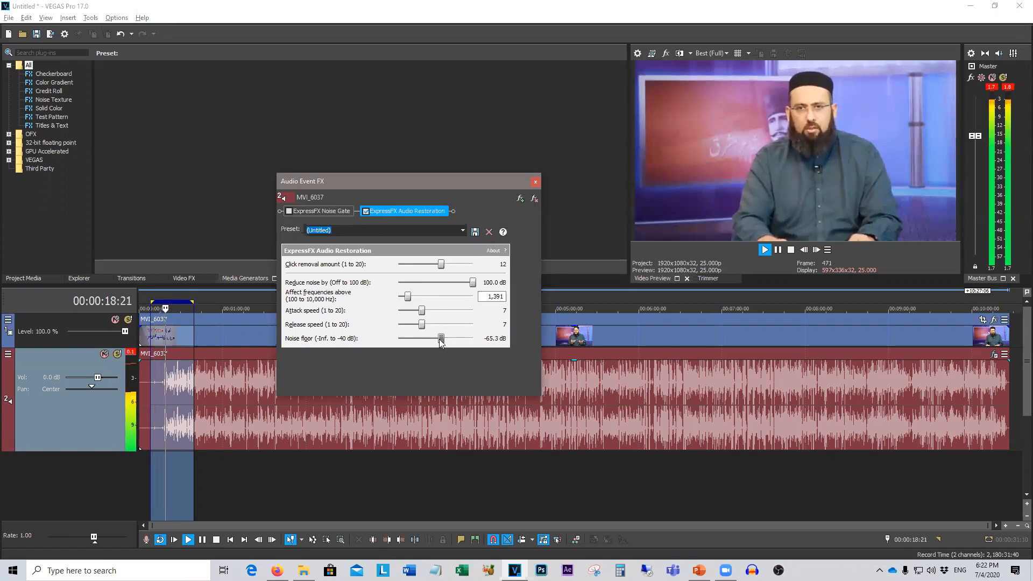
pyautogui.moveTo(441, 338); pyautogui.dragTo(450, 338)
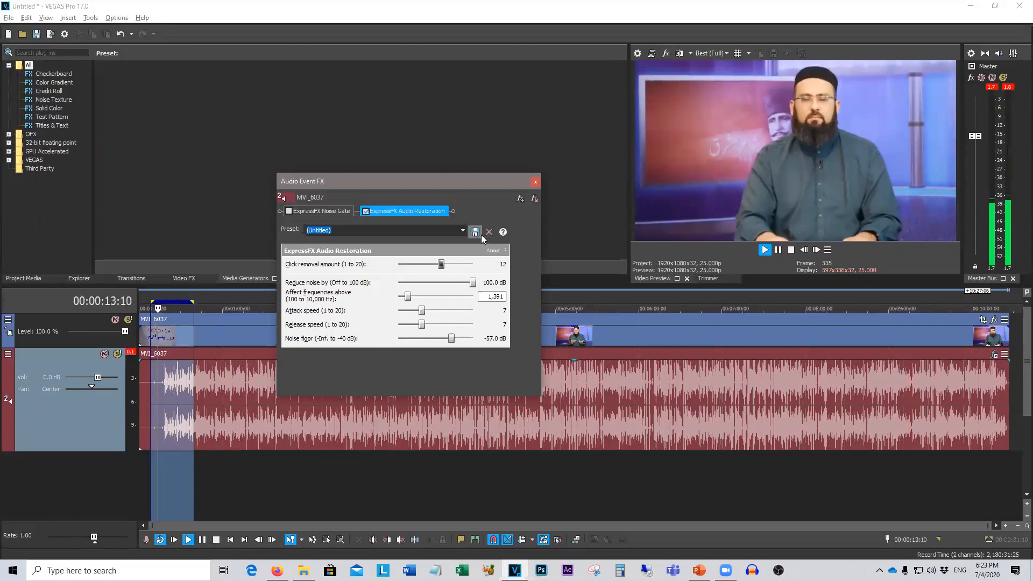
# Mute the master bus, and try Audio Restoration with attack and release speeds of 1
pyautogui.click(992, 78)
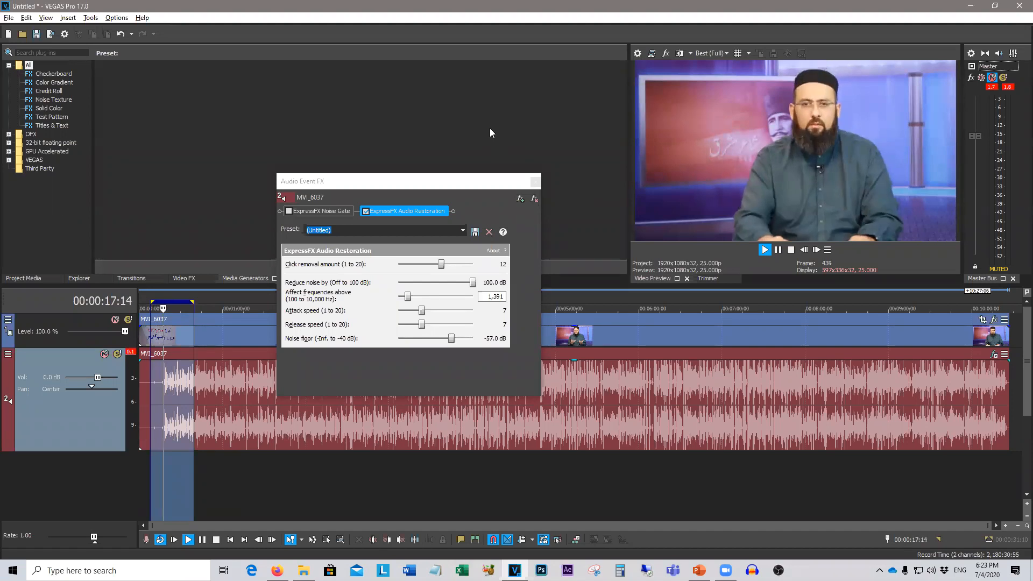
pyautogui.click(770, 250)
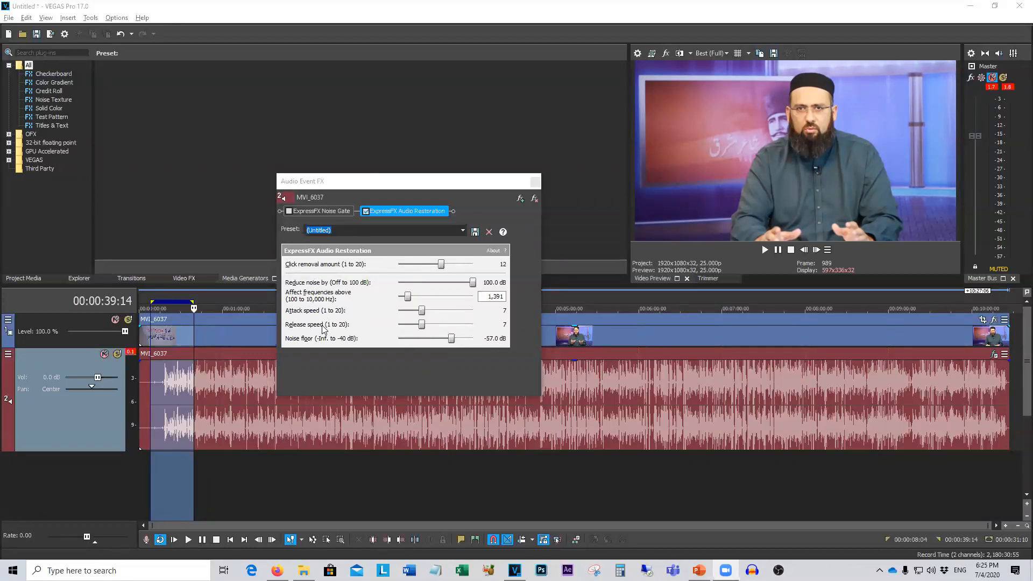
pyautogui.moveTo(425, 310); pyautogui.dragTo(399, 325)
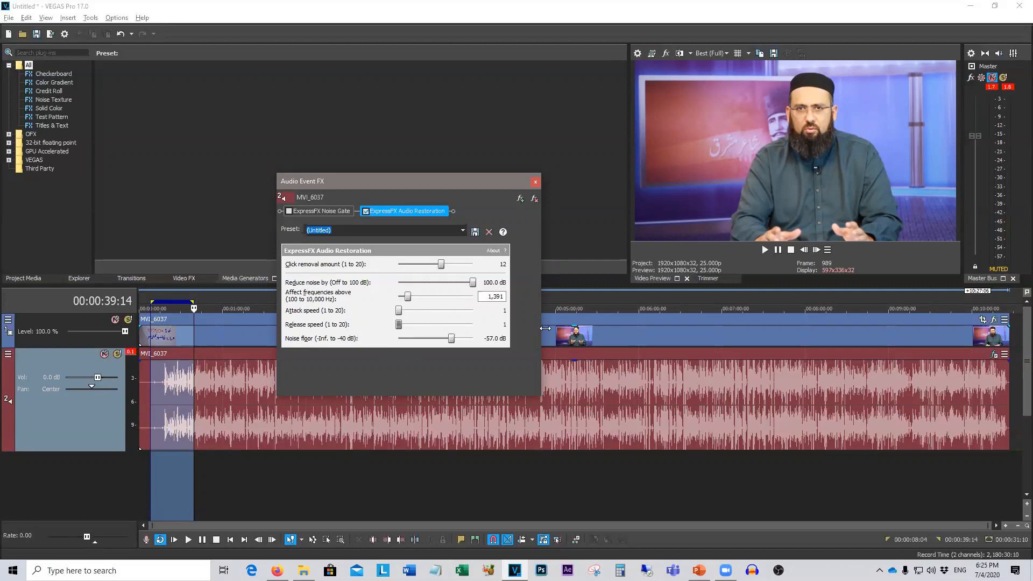
# Move the audio effects window aside and play the looped section with the changed Audio Restoration settings
pyautogui.click(800, 190)
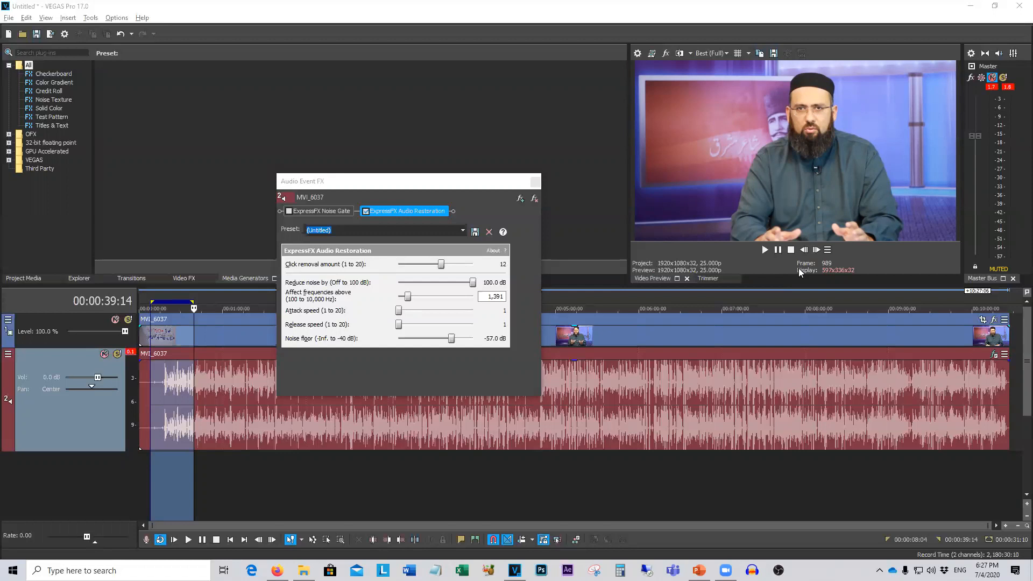
pyautogui.moveTo(403, 174); pyautogui.dragTo(380, 174)
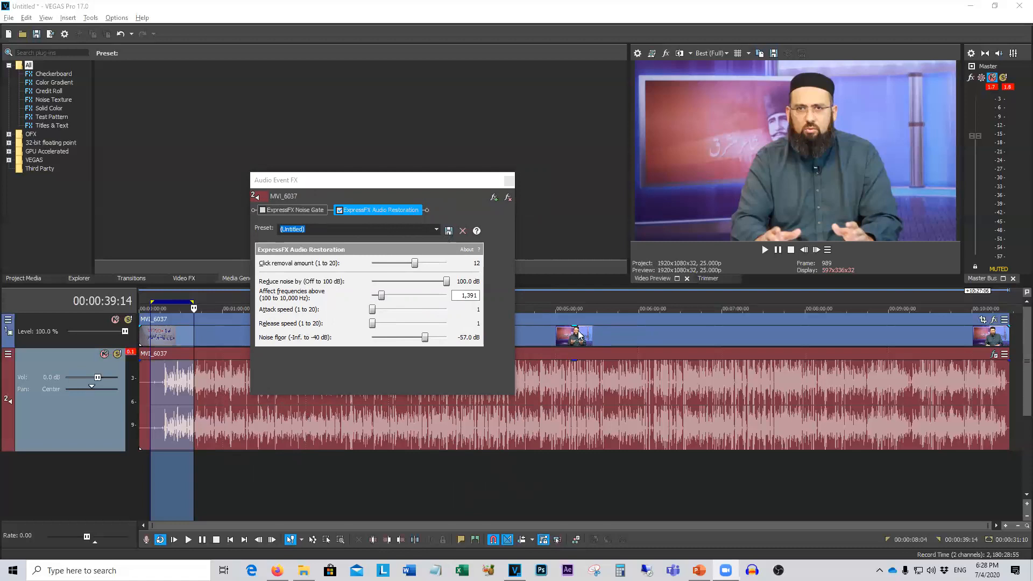
pyautogui.click(763, 249)
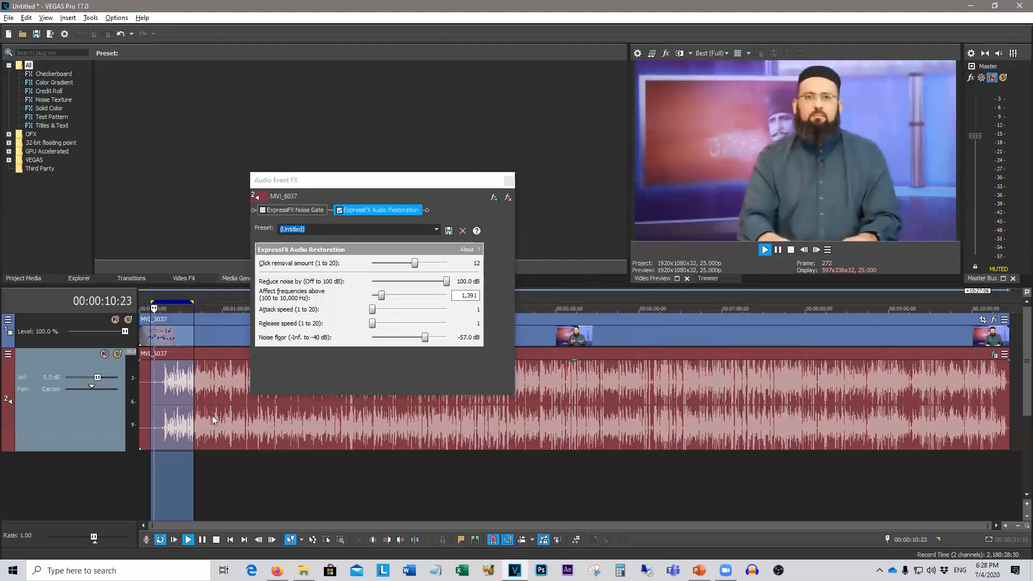
pyautogui.click(168, 470)
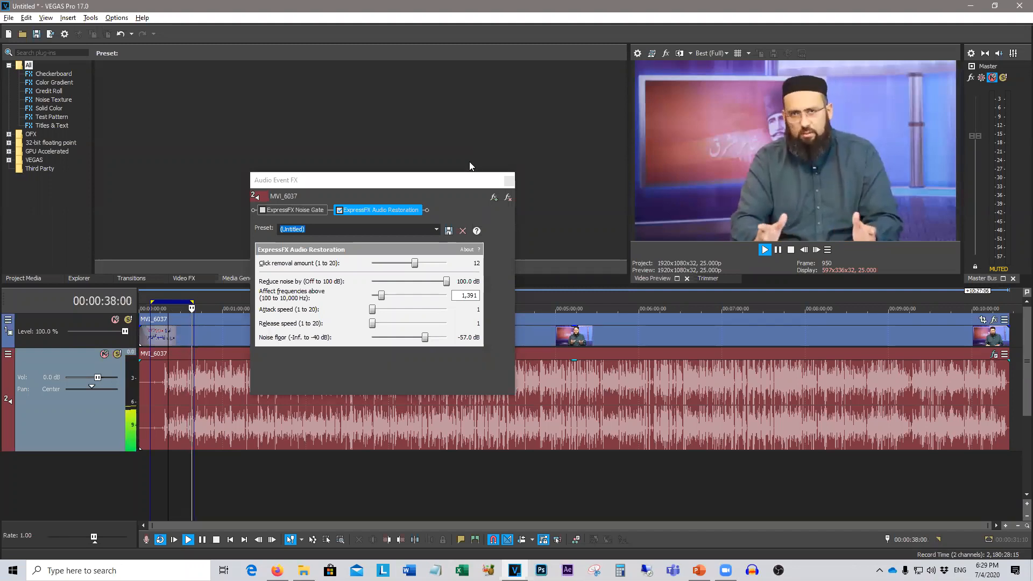
pyautogui.moveTo(471, 183); pyautogui.dragTo(482, 164)
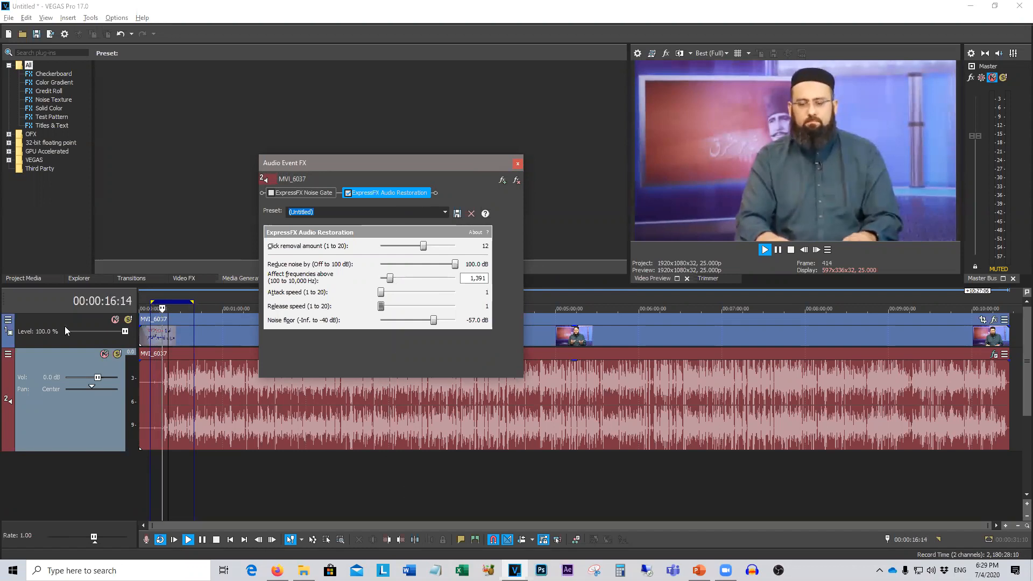
# Play the clip from about 00:04:34 and from about 00:04:13, with the effects window moved out of the way
pyautogui.click(8, 354)
pyautogui.click(520, 517)
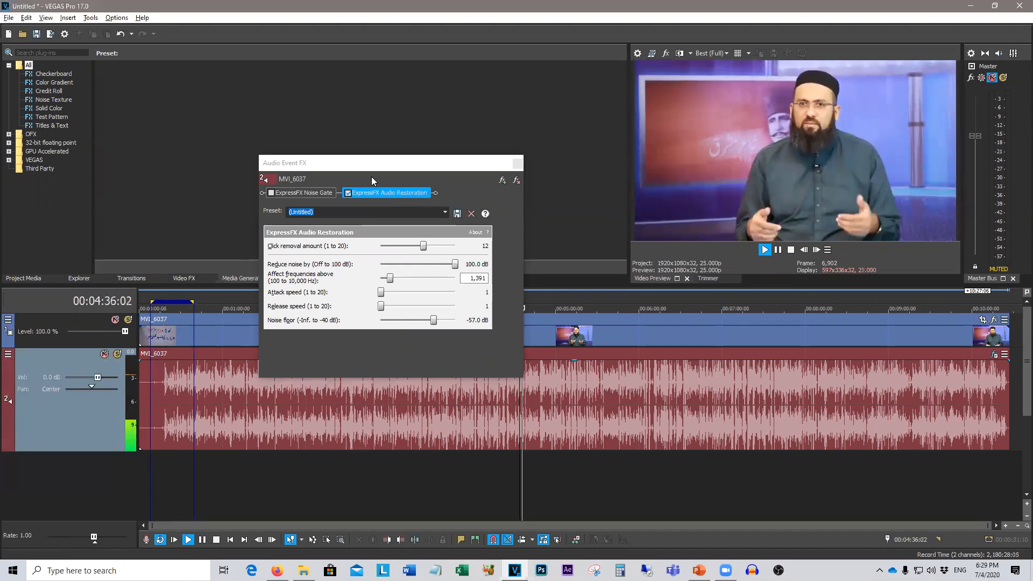
pyautogui.click(383, 163)
pyautogui.moveTo(383, 162); pyautogui.dragTo(382, 144)
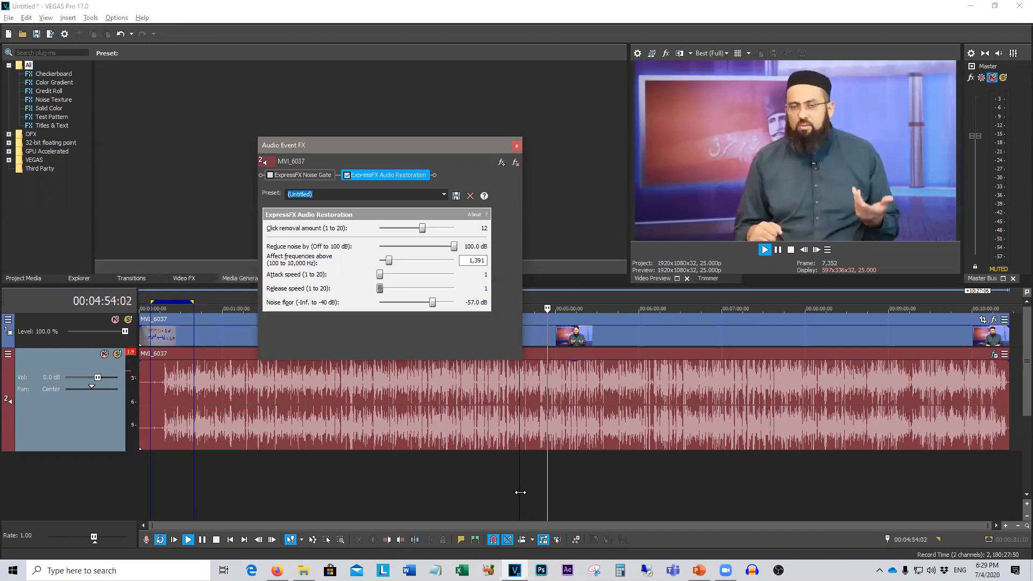
pyautogui.click(437, 480)
pyautogui.click(489, 477)
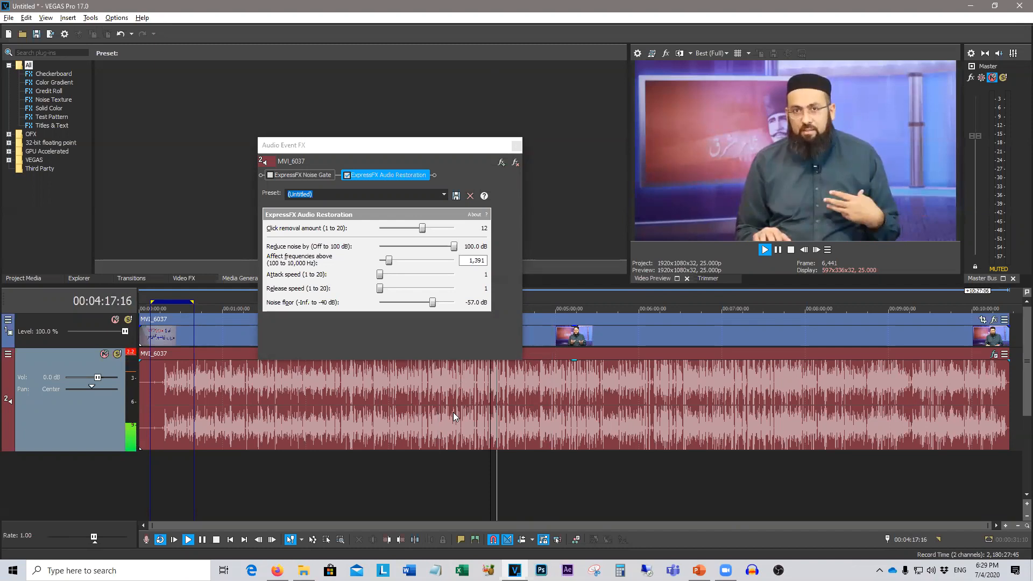
pyautogui.moveTo(330, 420); pyautogui.dragTo(386, 421)
pyautogui.hotkey('ctrl', 'z')
pyautogui.press('Delete')
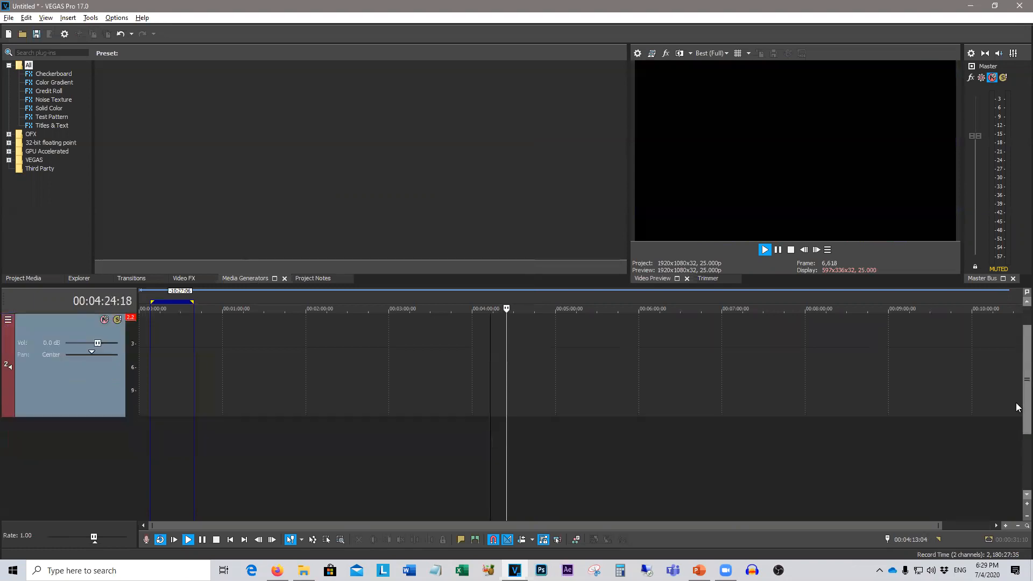
pyautogui.click(216, 481)
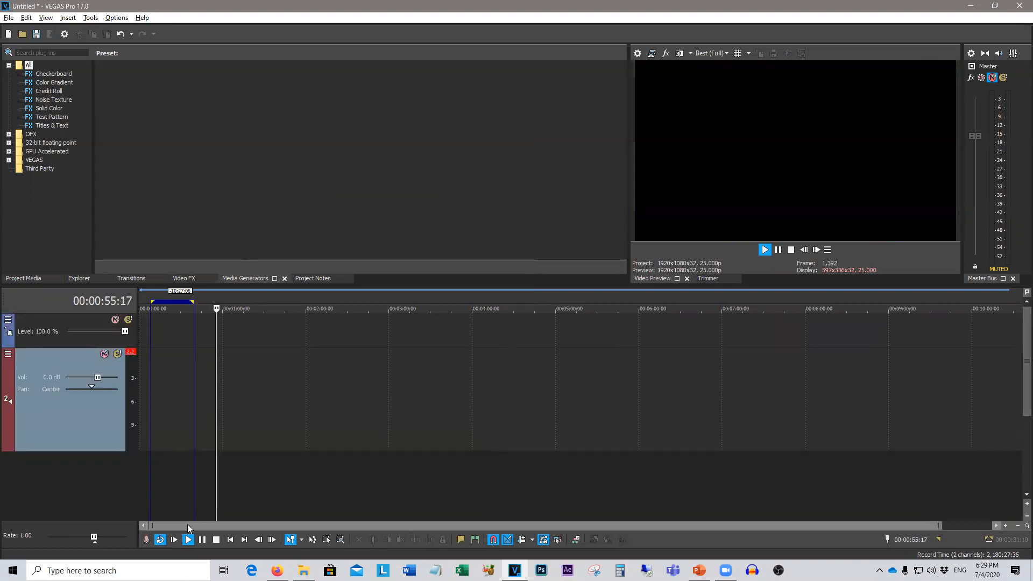
pyautogui.click(141, 506)
pyautogui.scroll(-1, 278, 460)
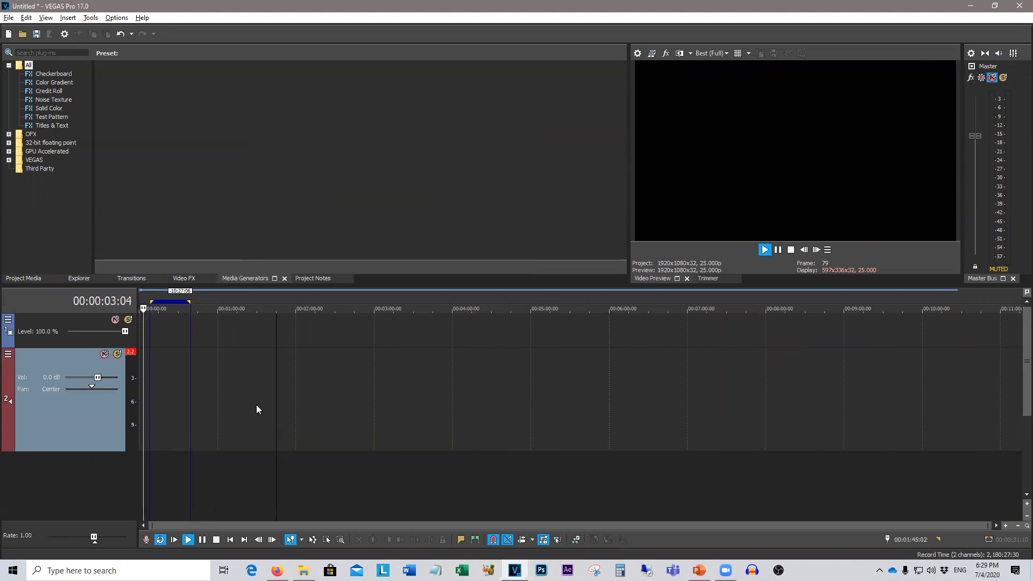
pyautogui.scroll(3, 256, 404)
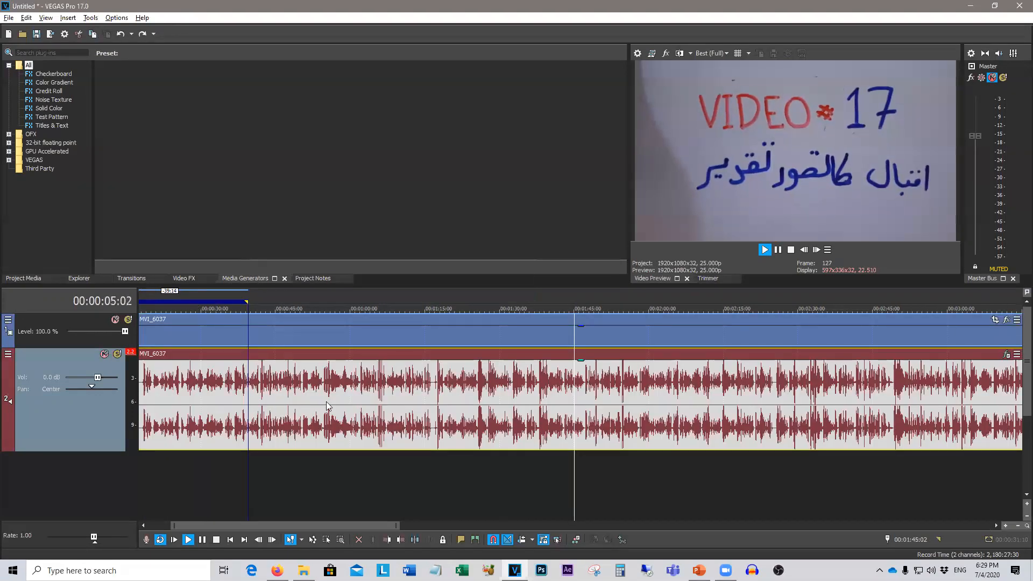
# Mark a loop region from about 00:02:13 to 00:02:27, stop playback, and place the cursor at 00:02:55:14
pyautogui.scroll(2, 319, 404)
pyautogui.scroll(-5, 306, 430)
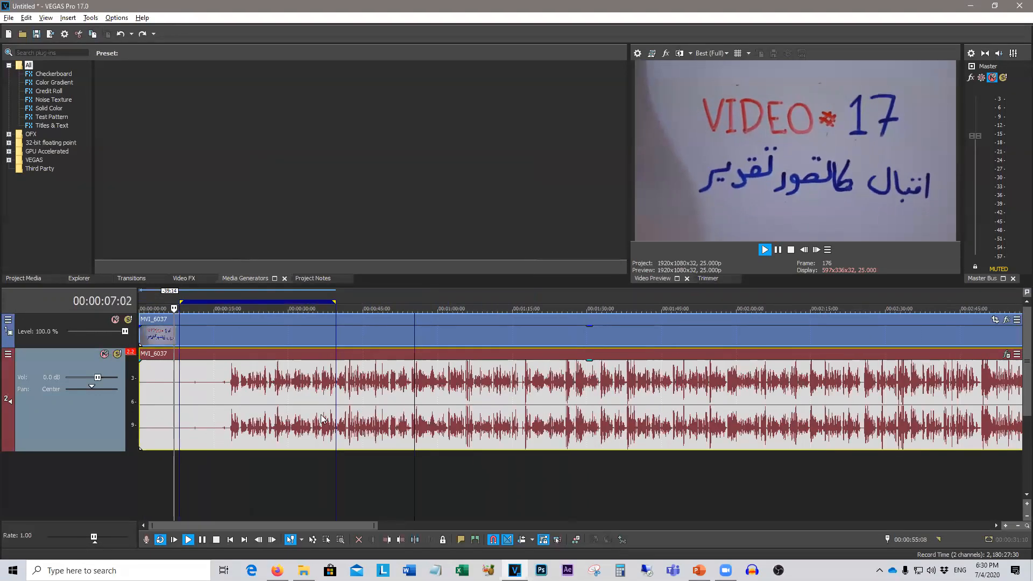
pyautogui.click(293, 471)
pyautogui.moveTo(313, 480); pyautogui.dragTo(331, 484)
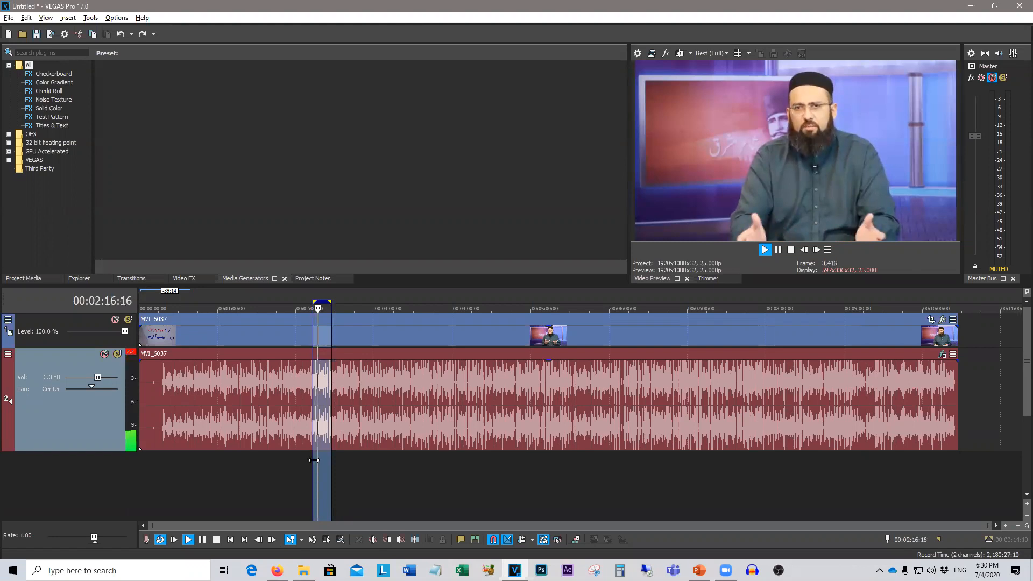
pyautogui.press('space')
pyautogui.click(369, 475)
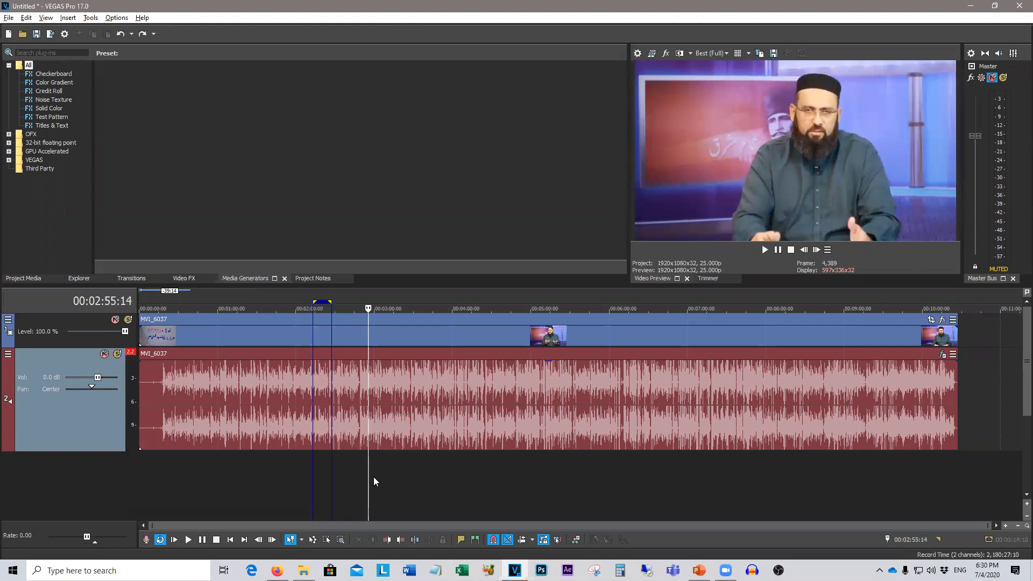
# Remove ExpressFX Audio Restoration and ExpressFX Noise Gate from the MVI_6037 audio event
pyautogui.click(941, 389)
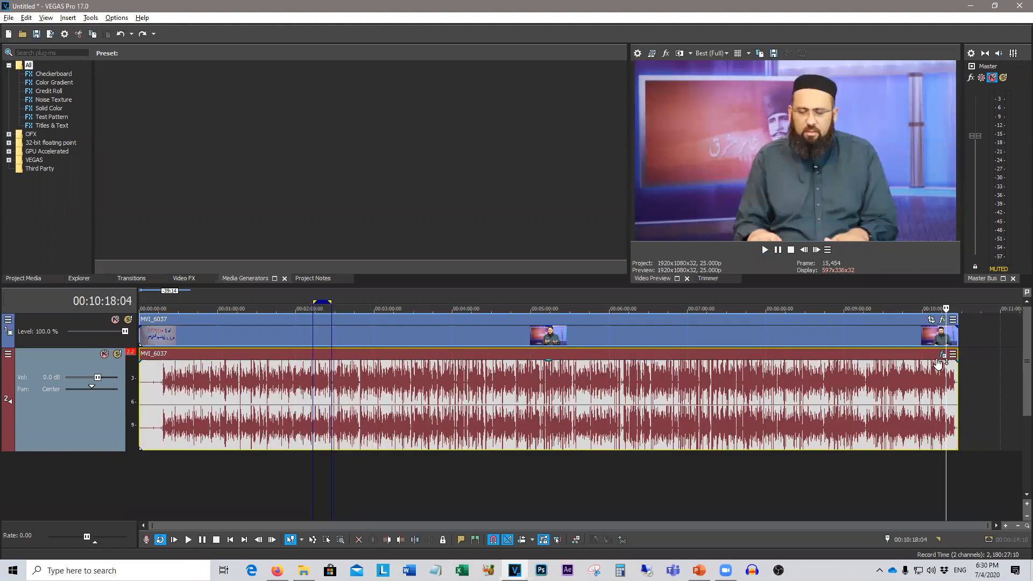
pyautogui.click(941, 354)
pyautogui.click(515, 162)
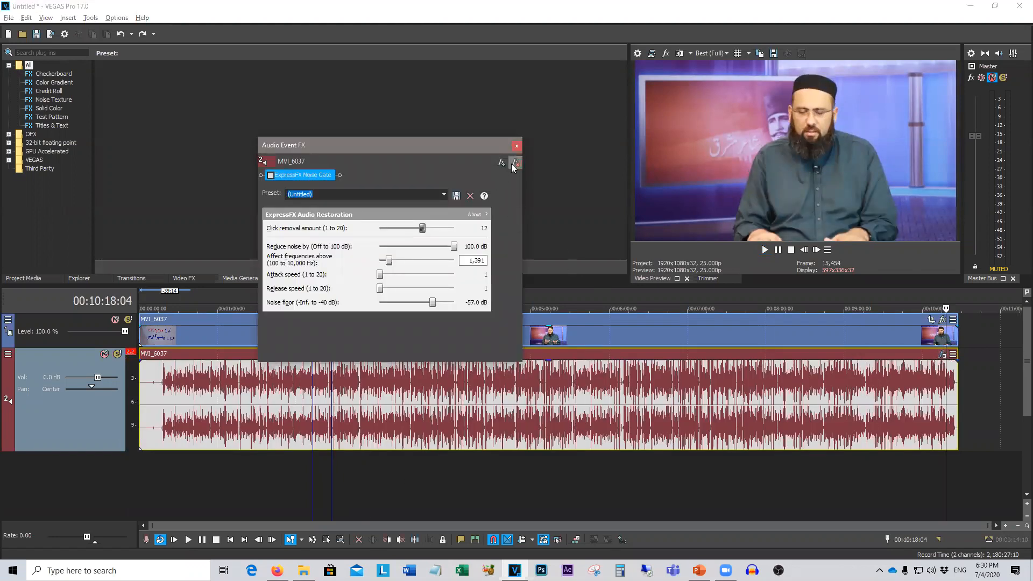
pyautogui.click(515, 163)
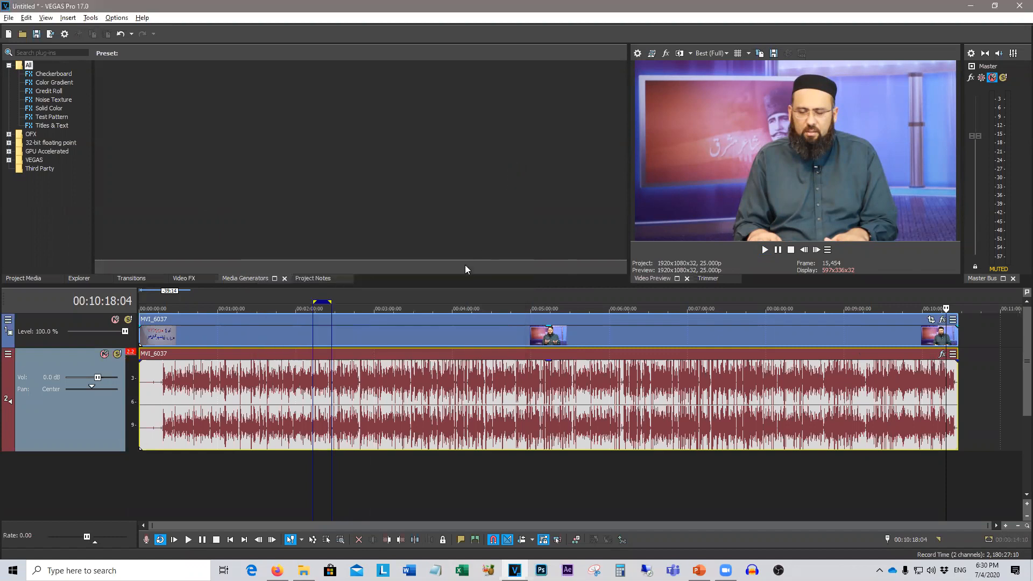
# Unmute the master bus and briefly play the clip from 00:03:02:24
pyautogui.click(378, 483)
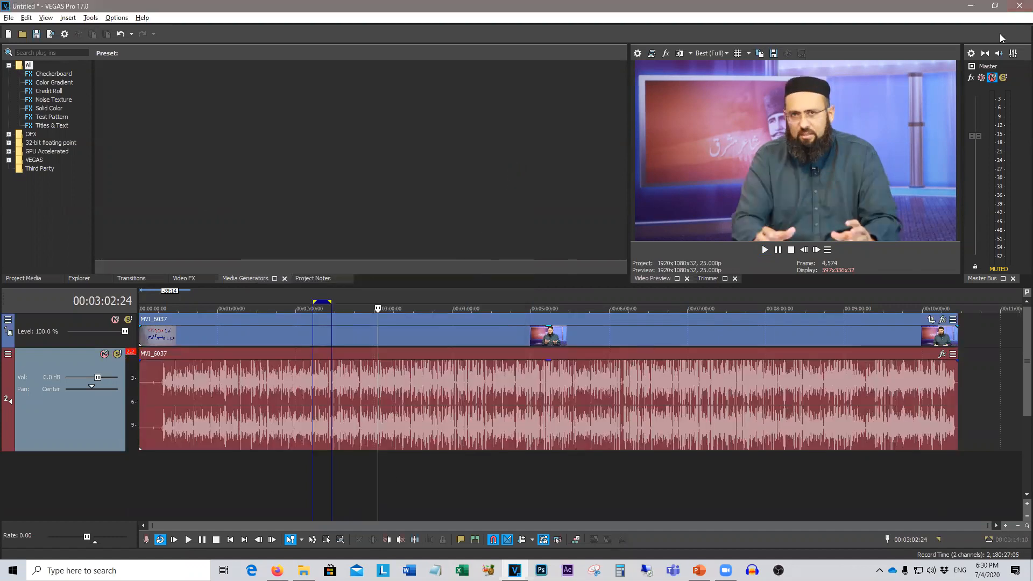
pyautogui.click(988, 81)
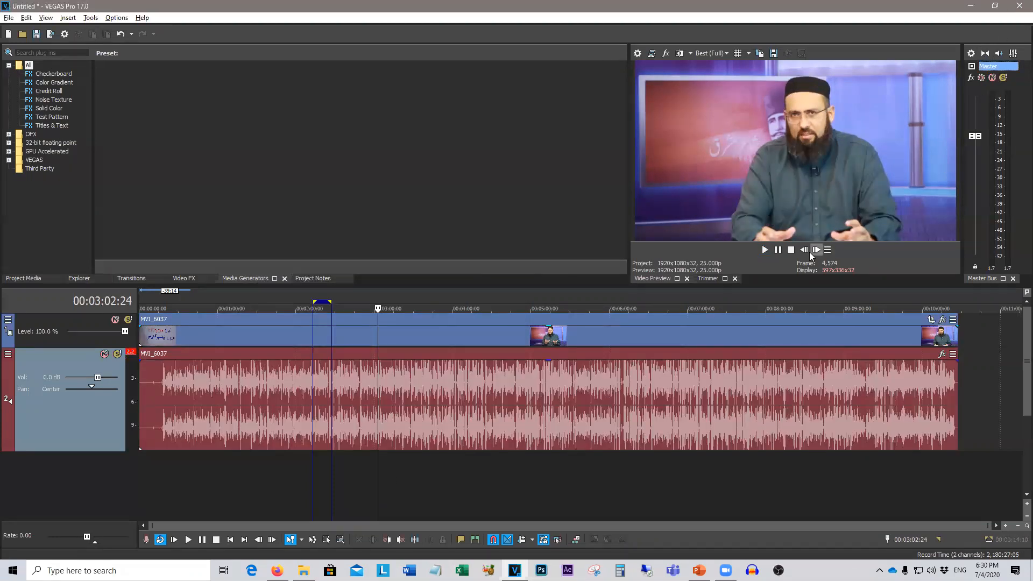
pyautogui.click(763, 249)
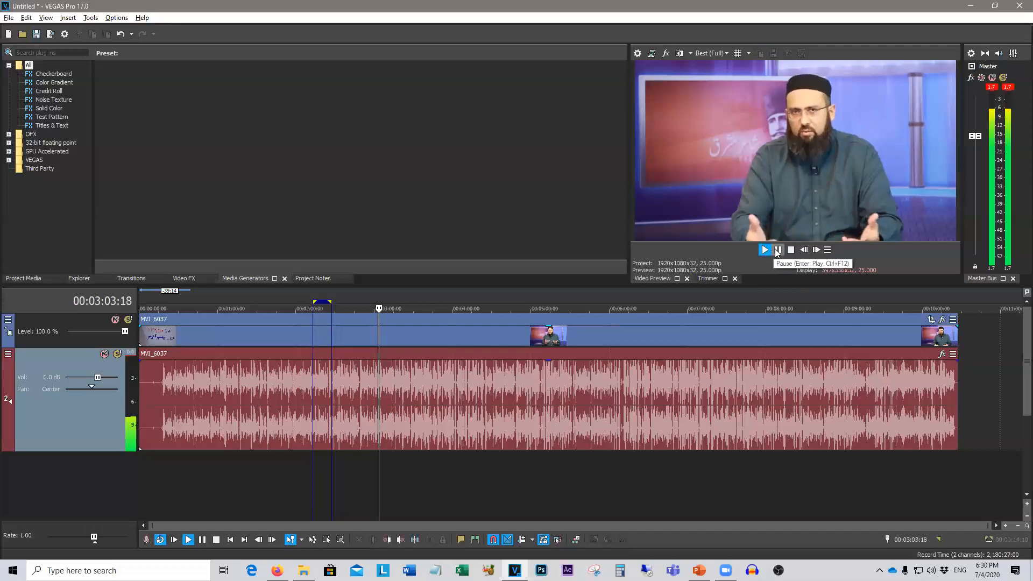
pyautogui.click(791, 250)
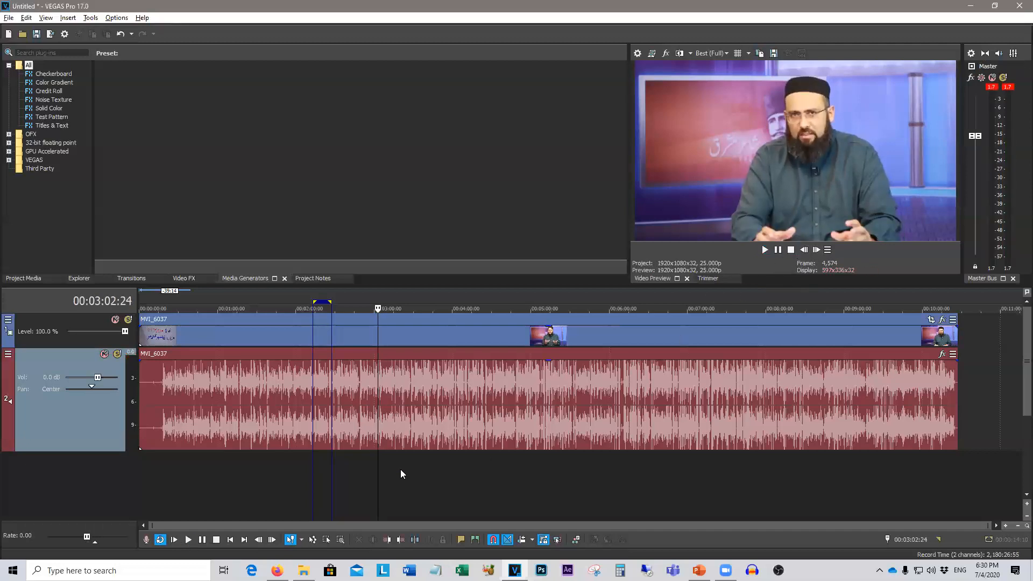
# Split the video and audio events at 00:03:02:24 and at 00:03:17:00
pyautogui.press('s')
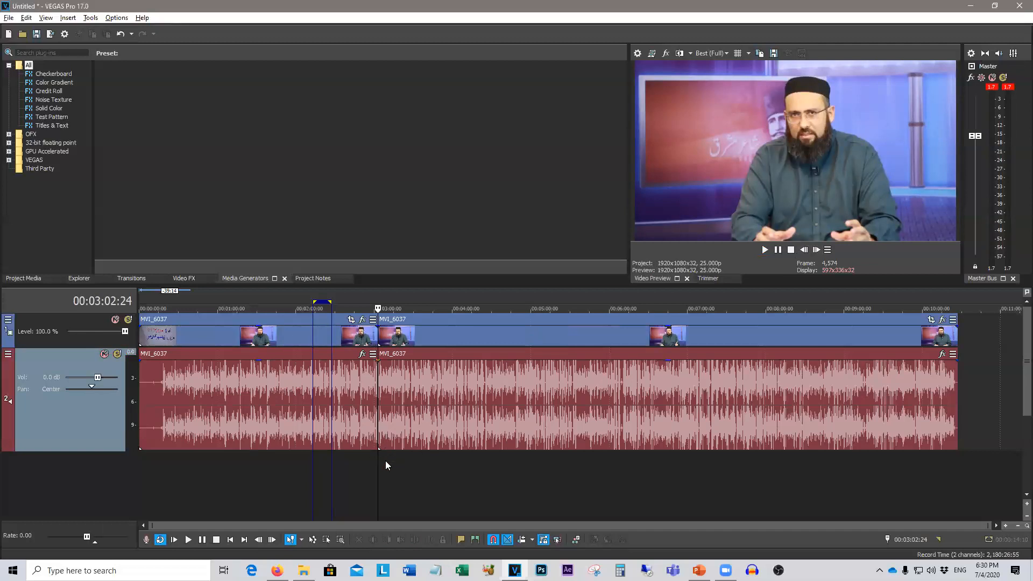
pyautogui.click(396, 459)
pyautogui.press('s')
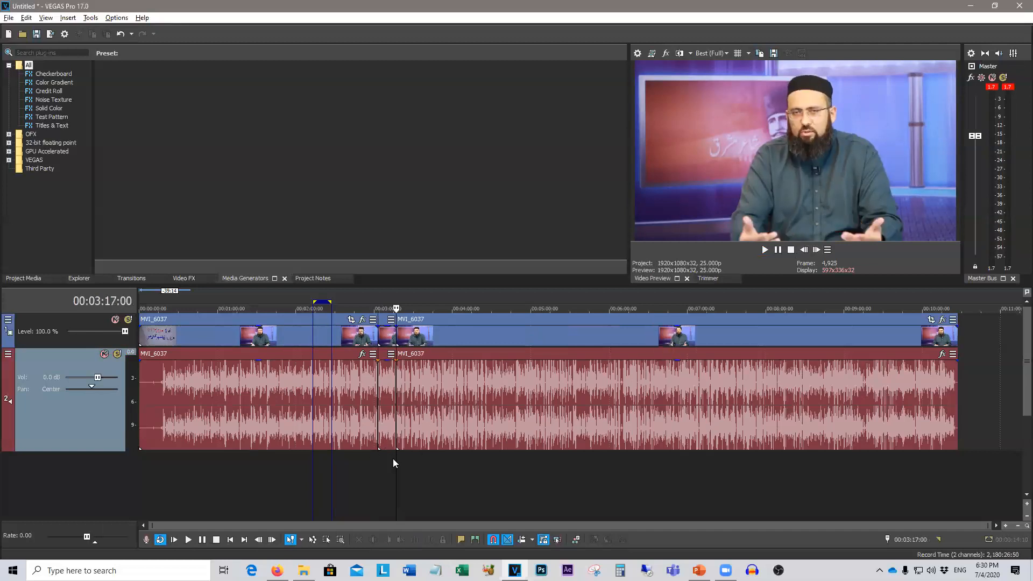
# Add the ExpressFX Audio Restoration effect to the short middle audio event between the two splits
pyautogui.click(386, 434)
pyautogui.scroll(6, 398, 434)
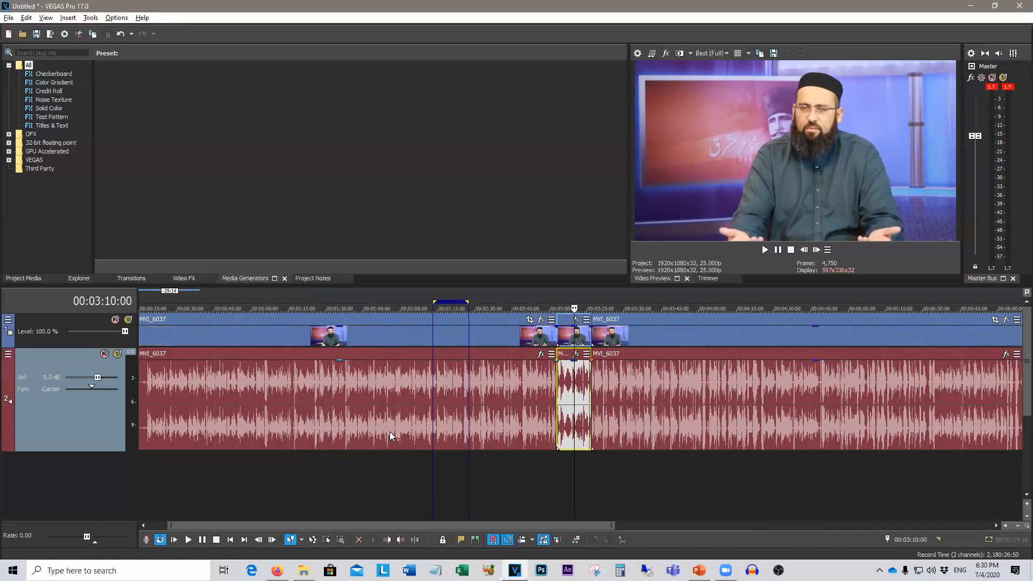
pyautogui.scroll(2, 477, 435)
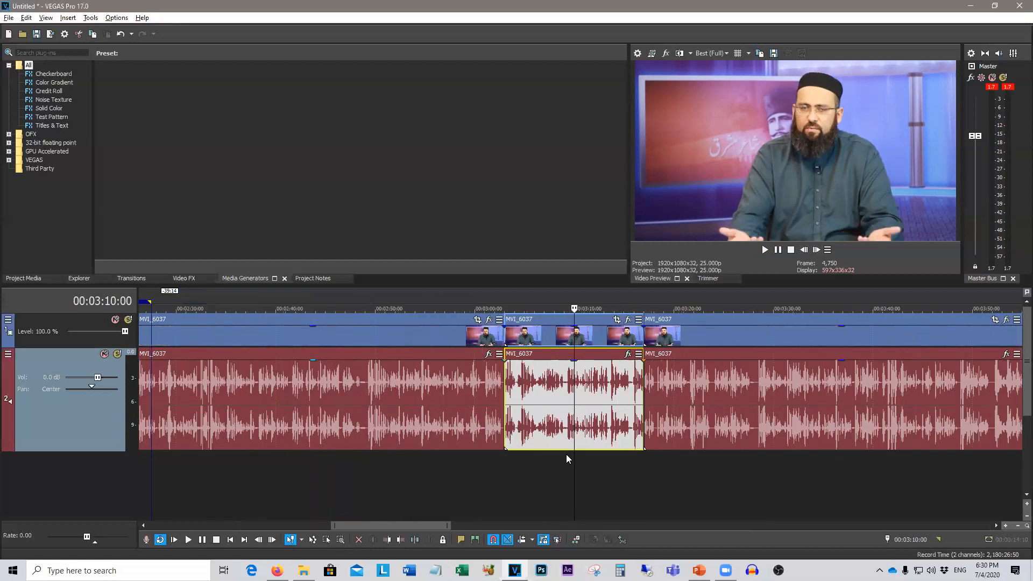
pyautogui.click(628, 355)
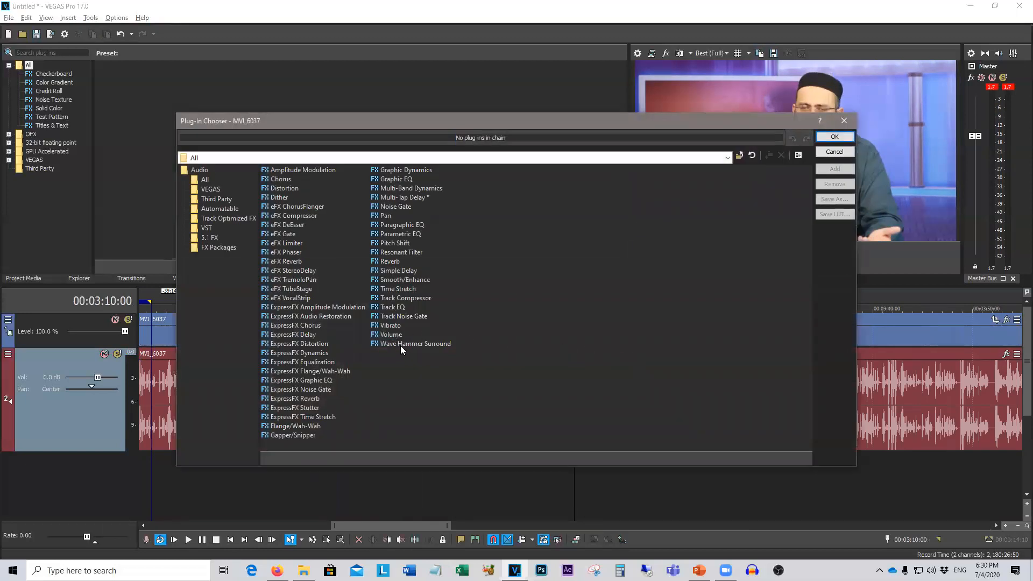
pyautogui.doubleClick(337, 317)
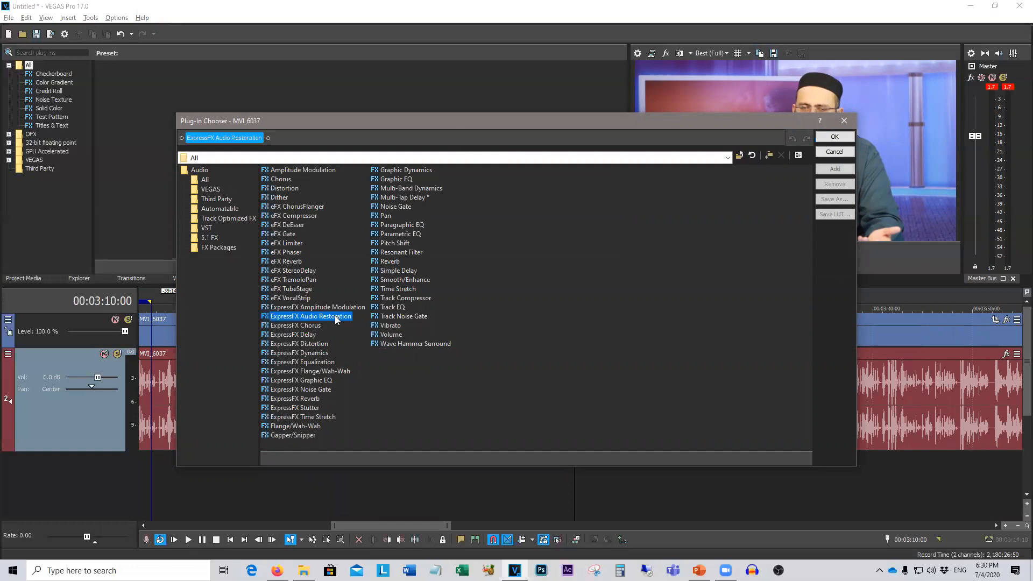
pyautogui.click(835, 137)
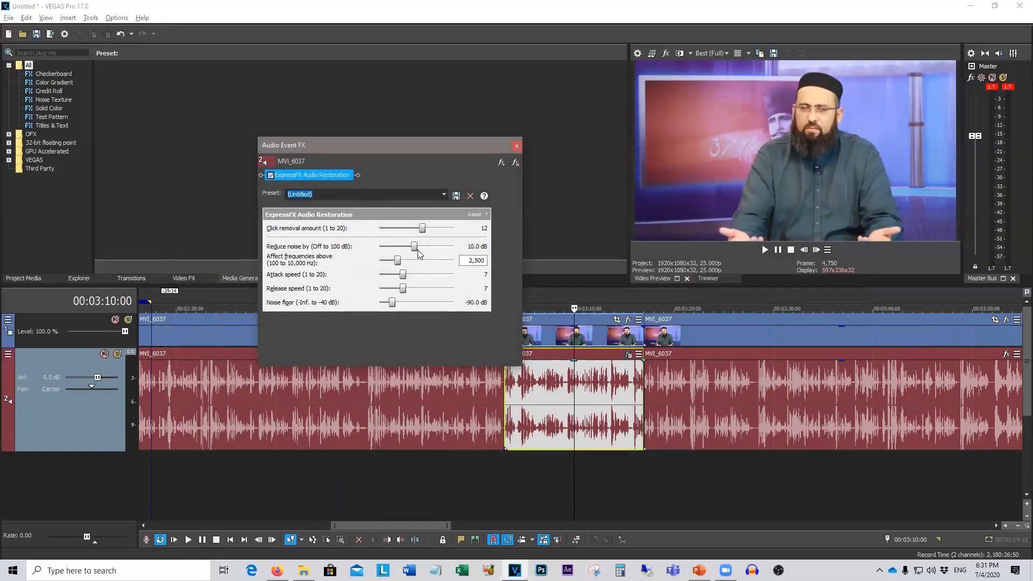
# Set Audio Restoration to reduce noise by 100.0 dB, affect frequencies above 100 Hz, and use a -40.0 dB noise floor
pyautogui.moveTo(415, 247); pyautogui.dragTo(457, 248)
pyautogui.moveTo(398, 261); pyautogui.dragTo(364, 266)
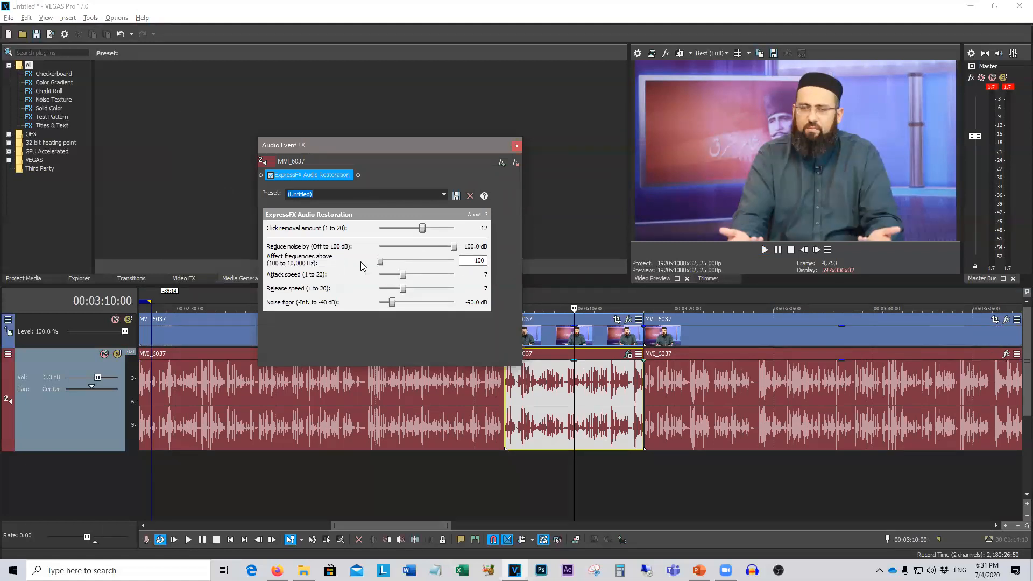
pyautogui.moveTo(391, 303); pyautogui.dragTo(455, 304)
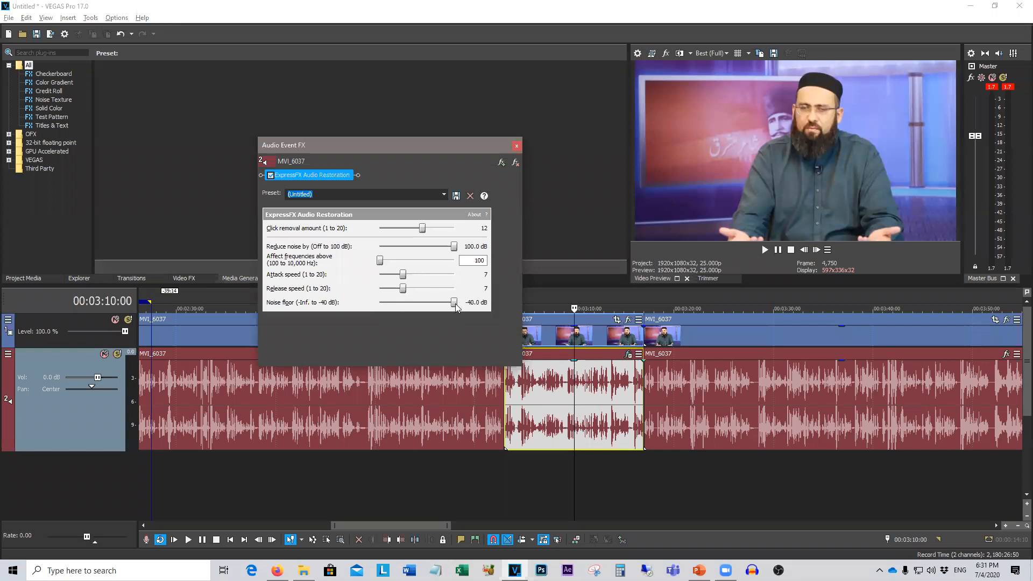
pyautogui.scroll(-3, 547, 463)
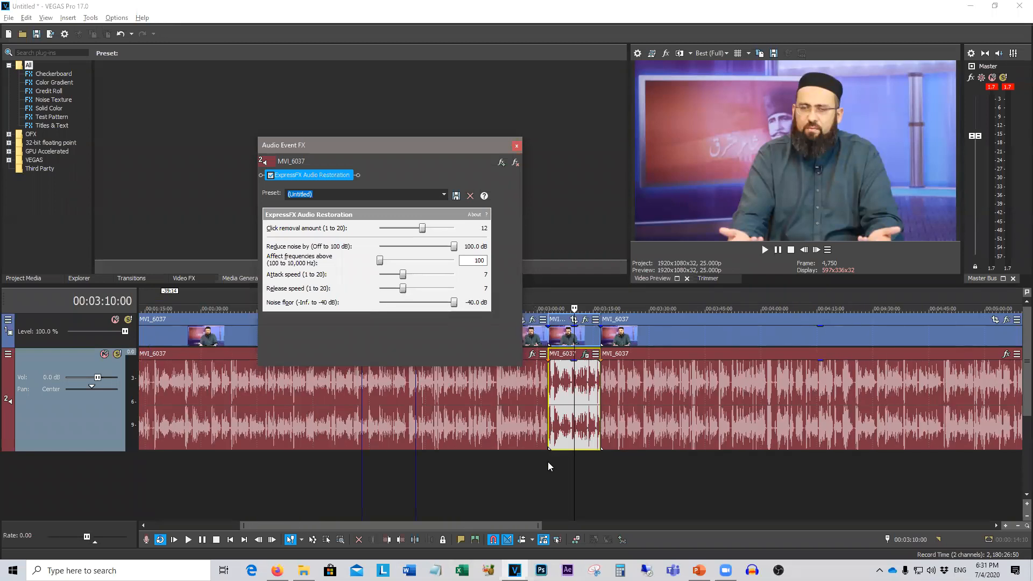
# Play the clip from 00:02:55:13 through the restored middle section to compare the sound, lowering the master bus volume
pyautogui.click(515, 146)
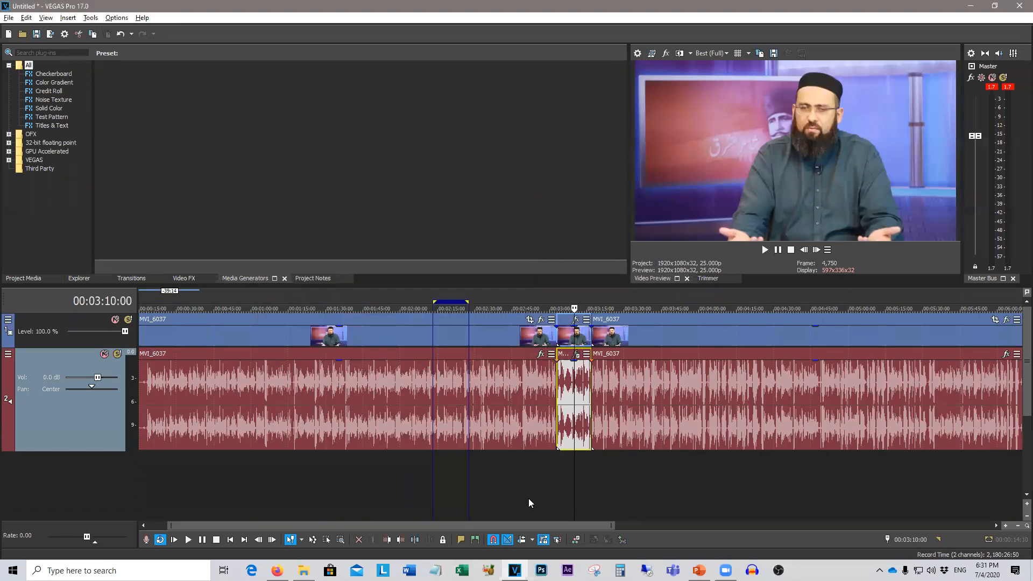
pyautogui.click(537, 486)
pyautogui.click(765, 251)
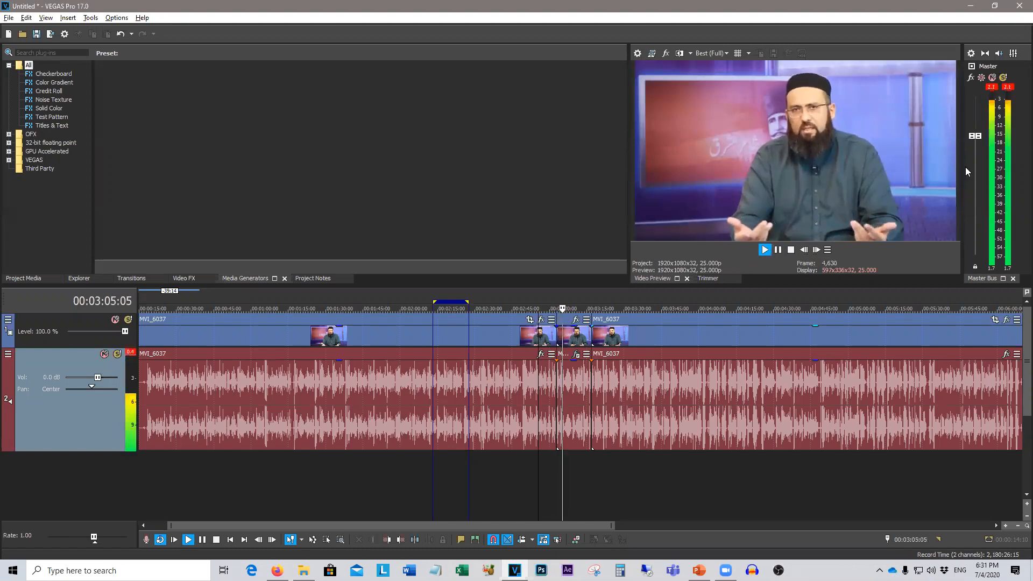
pyautogui.moveTo(975, 135); pyautogui.dragTo(976, 196)
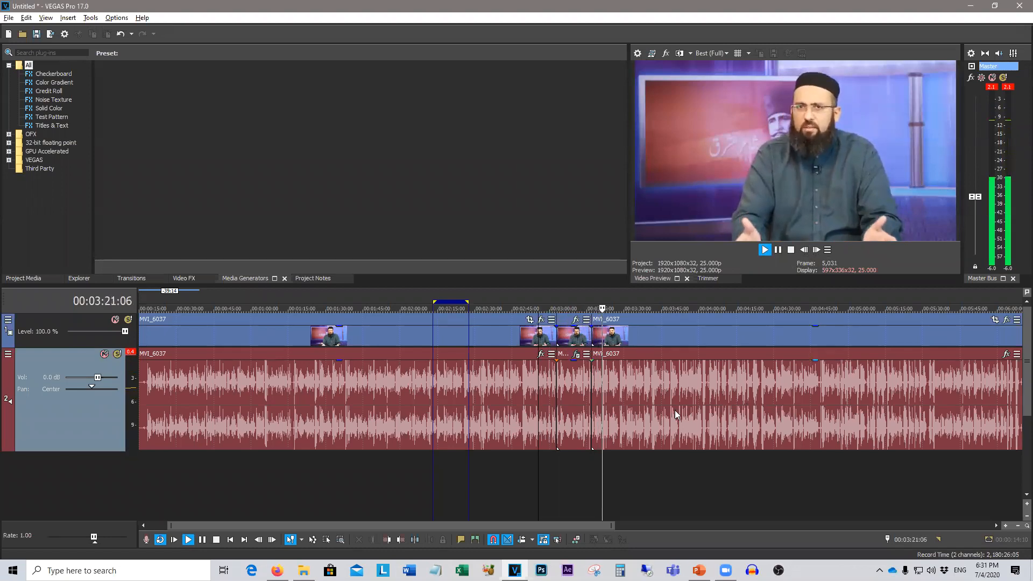
pyautogui.press('space')
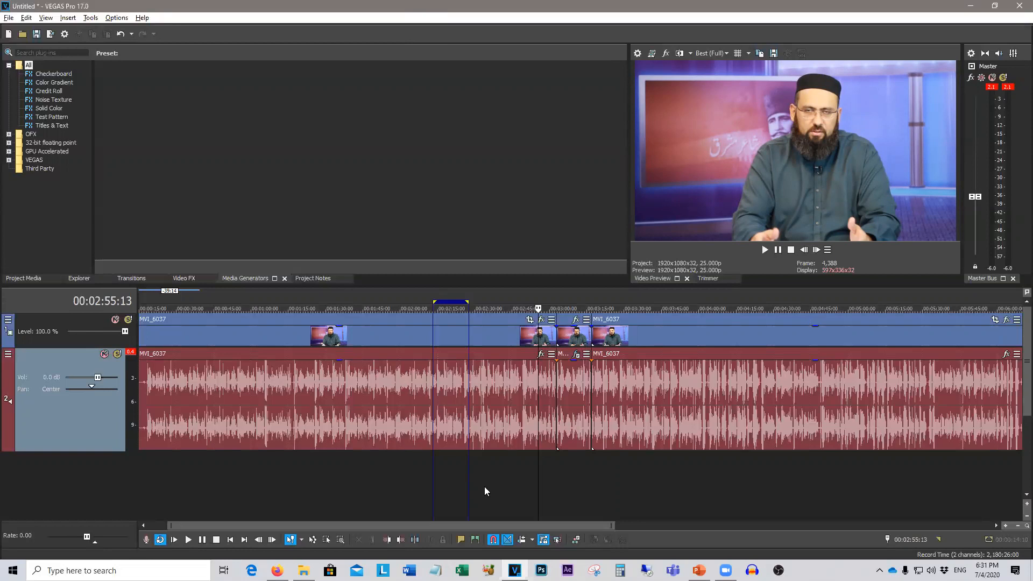
# Place the timeline cursor at 00:02:59:13 and mute the master bus
pyautogui.scroll(3, 537, 485)
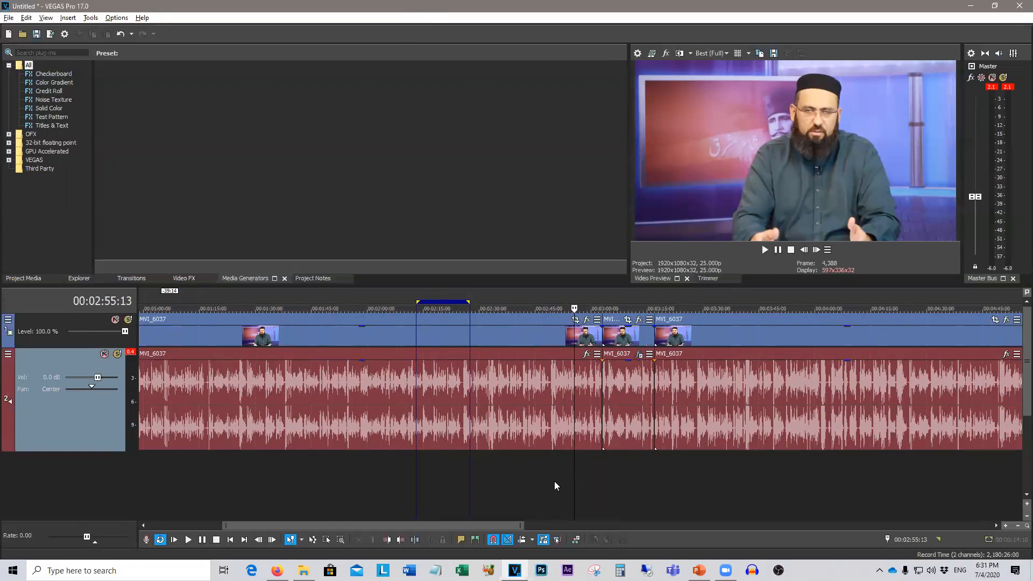
pyautogui.click(594, 474)
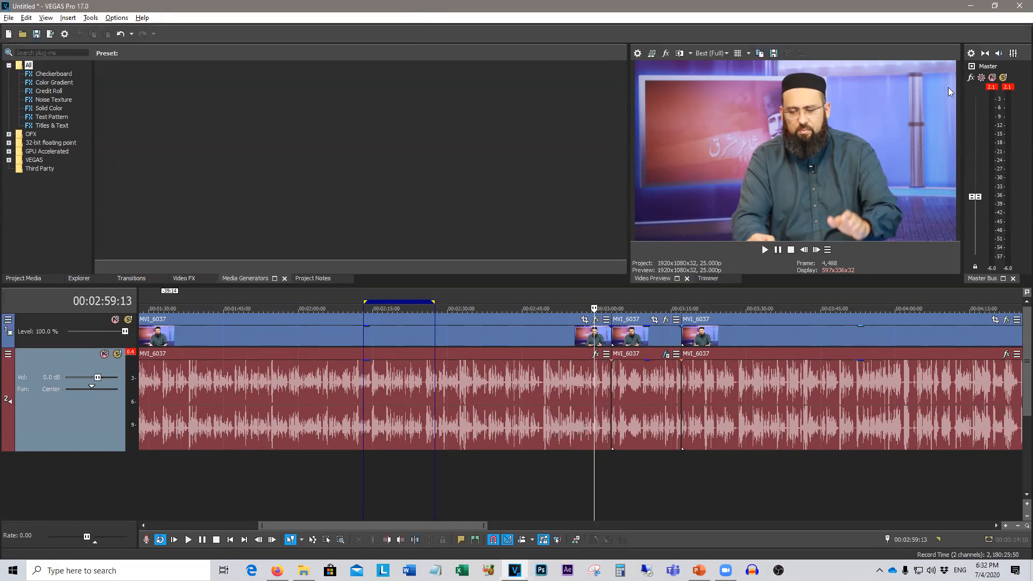
pyautogui.click(992, 77)
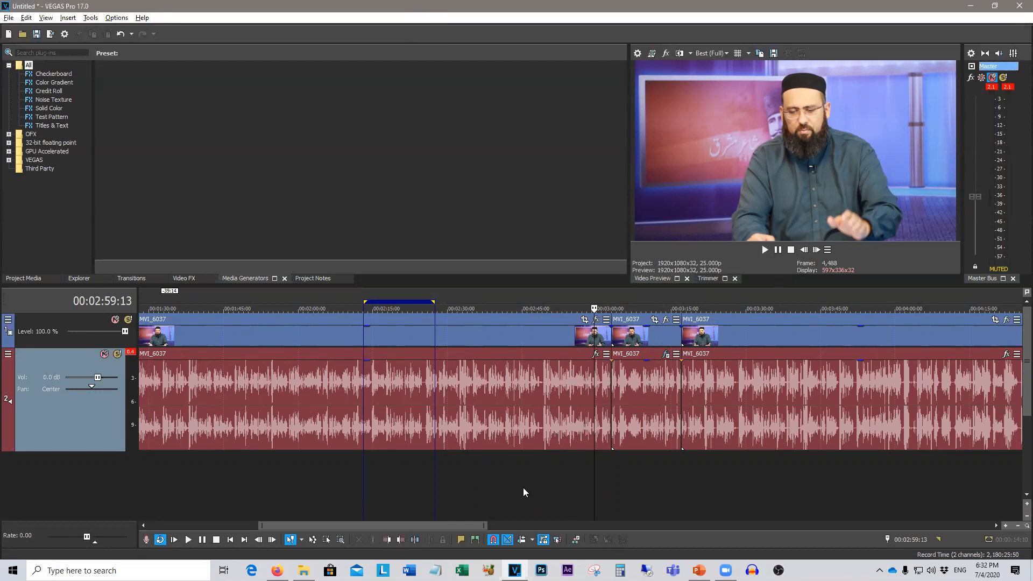
# Split the video and audio events at 00:02:39:05 and at six further points up to about 00:02:52
pyautogui.click(492, 485)
pyautogui.scroll(5, 501, 477)
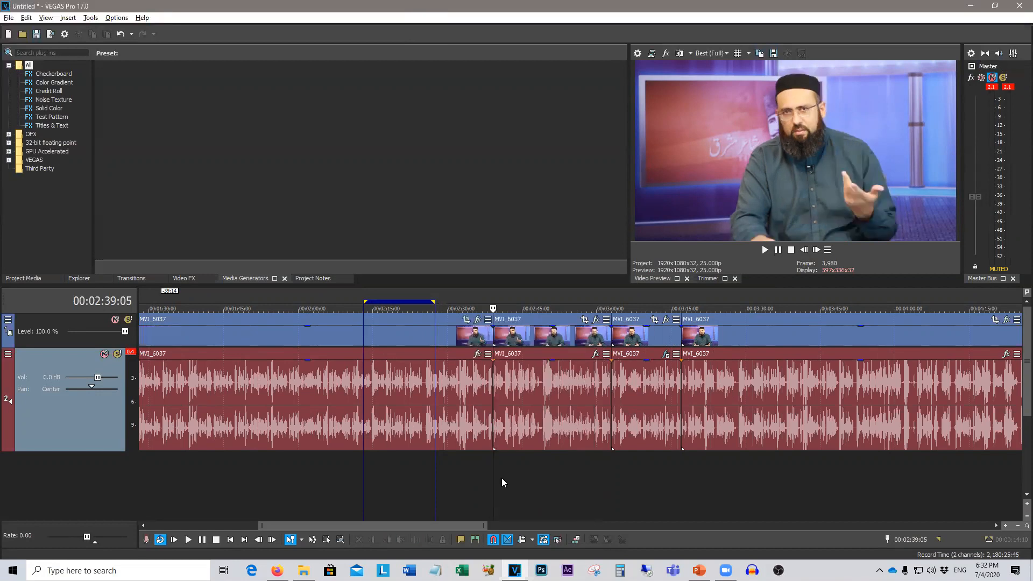
pyautogui.click(583, 480)
pyautogui.press('s')
pyautogui.click(602, 477)
pyautogui.press('s')
pyautogui.click(632, 475)
pyautogui.press('s')
pyautogui.click(651, 473)
pyautogui.click(674, 470)
pyautogui.press('s')
pyautogui.click(707, 470)
pyautogui.press('s')
# Play the newly split section from 00:02:37:05 and enlarge the video preview while watching the cuts
pyautogui.click(554, 476)
pyautogui.click(765, 251)
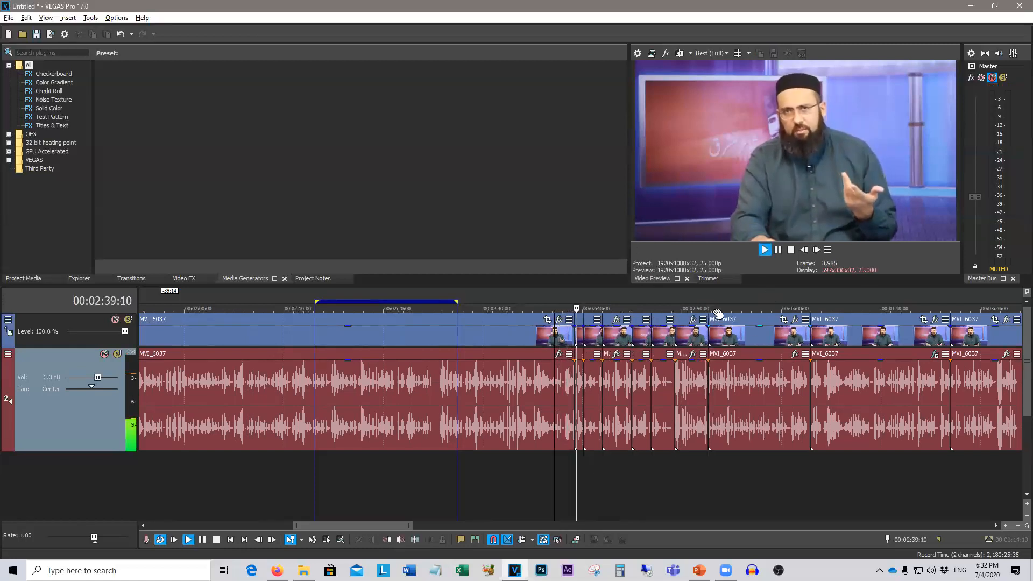
pyautogui.moveTo(741, 328); pyautogui.dragTo(747, 494)
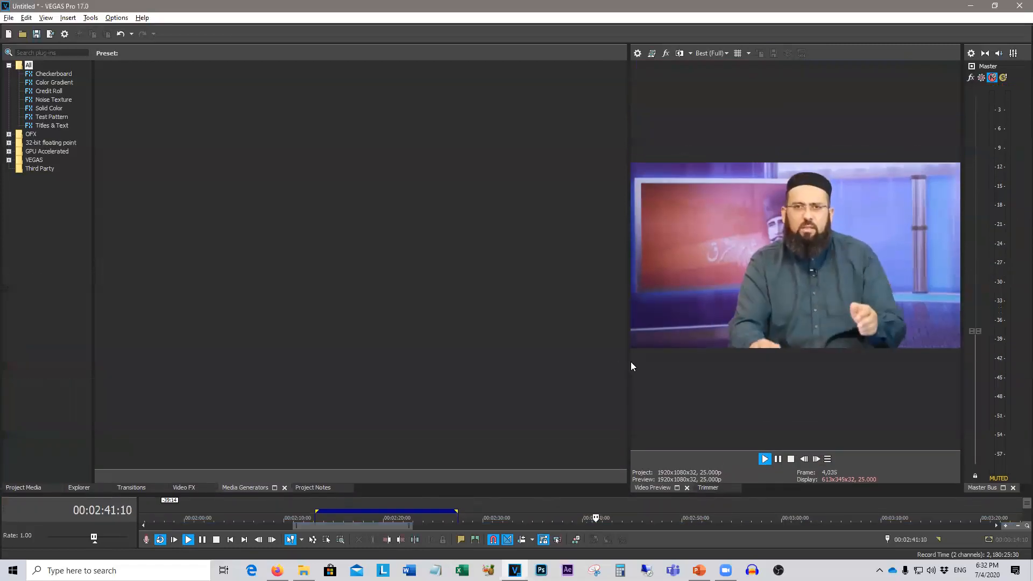
pyautogui.moveTo(627, 359); pyautogui.dragTo(147, 351)
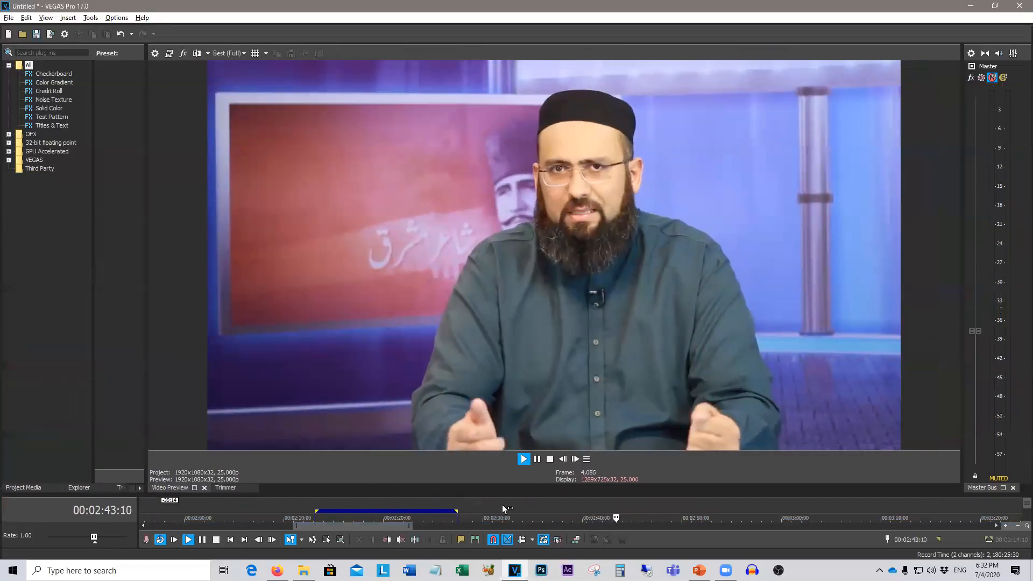
pyautogui.moveTo(515, 495); pyautogui.dragTo(521, 392)
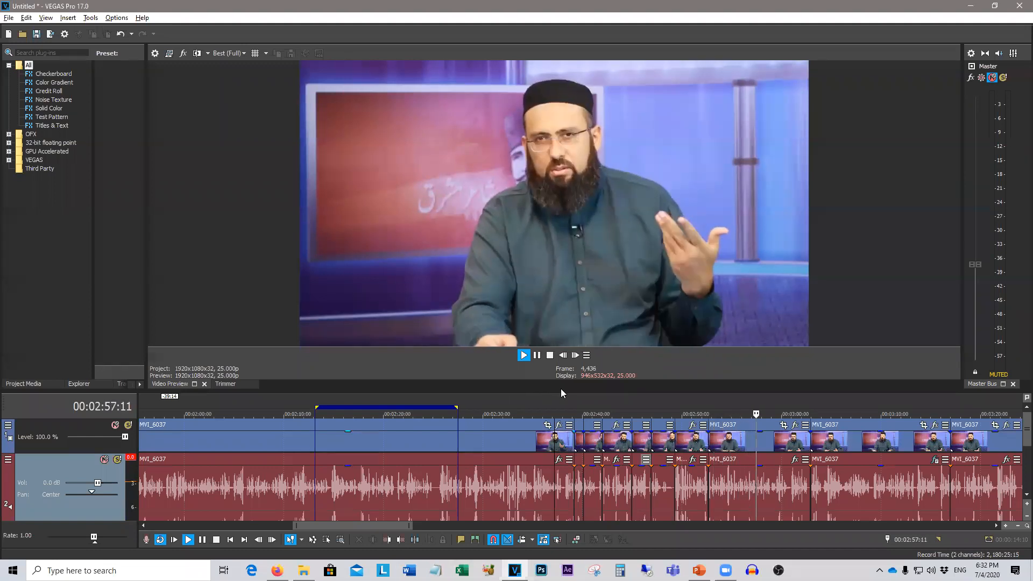
pyautogui.press('space')
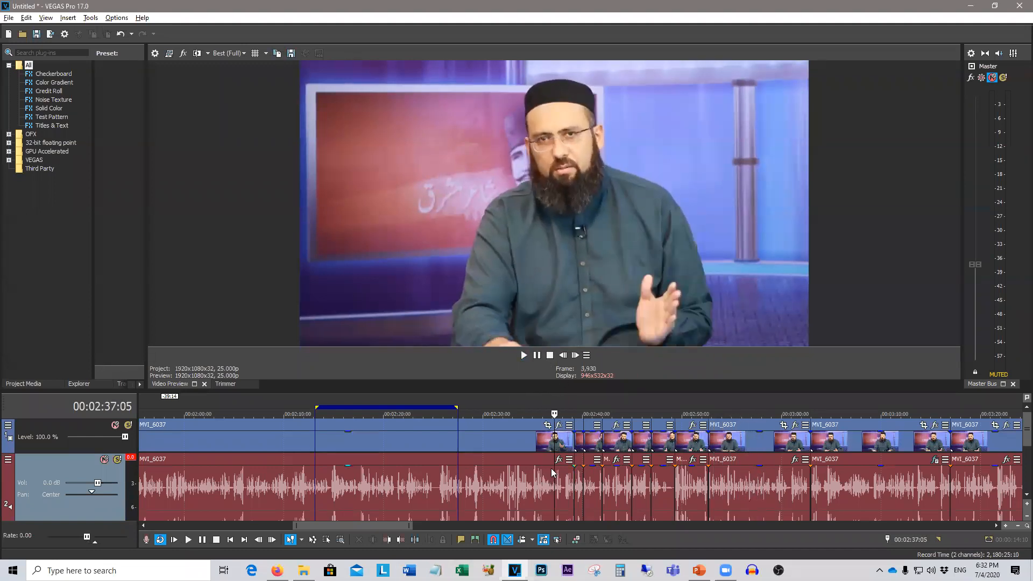
# Select the short audio event after the 00:02:39:05 split and step through its end frame by frame from 00:02:40:00 to 00:02:40:06
pyautogui.click(551, 470)
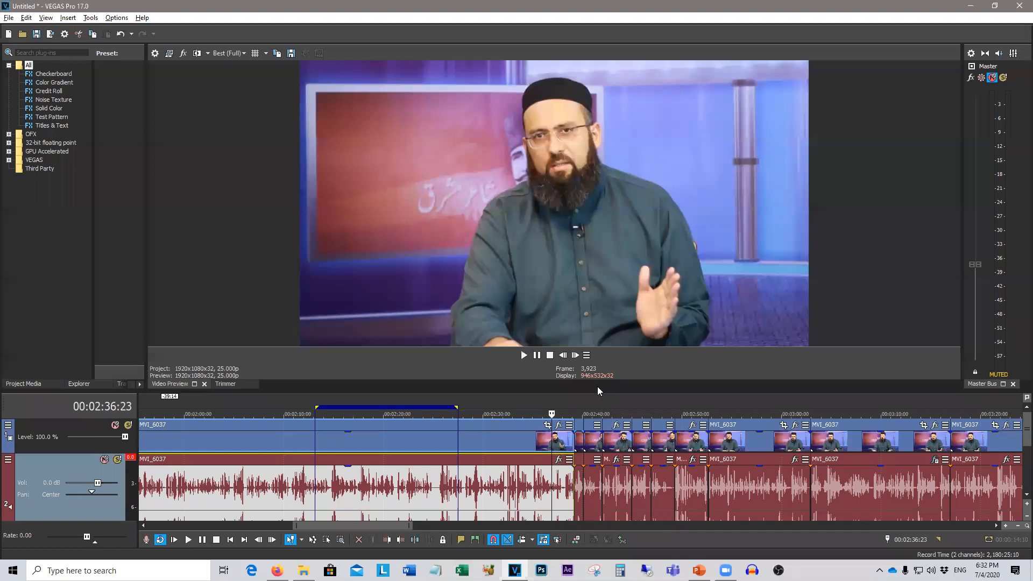
pyautogui.scroll(1, 572, 482)
pyautogui.click(602, 476)
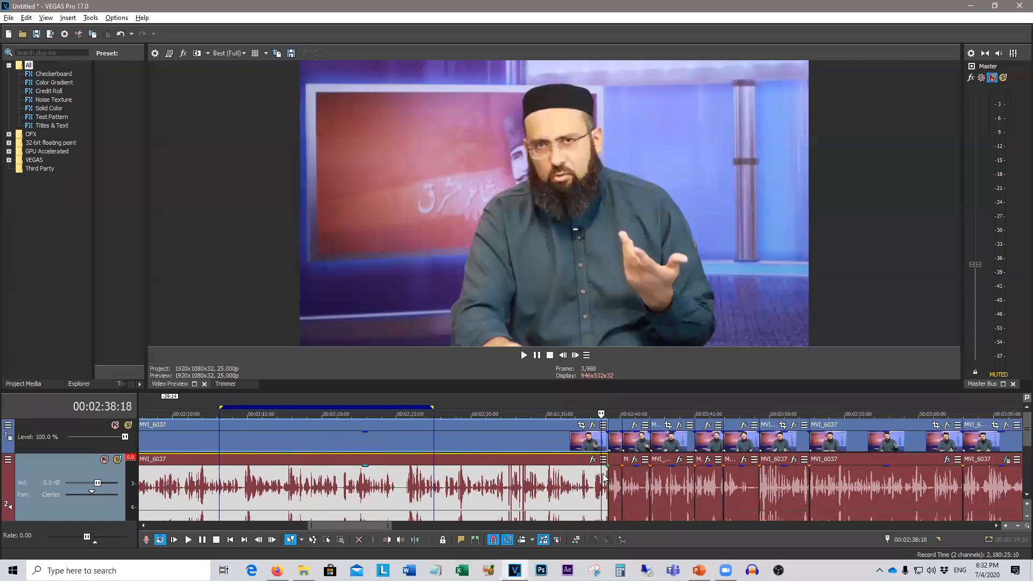
pyautogui.scroll(2, 602, 476)
pyautogui.click(603, 477)
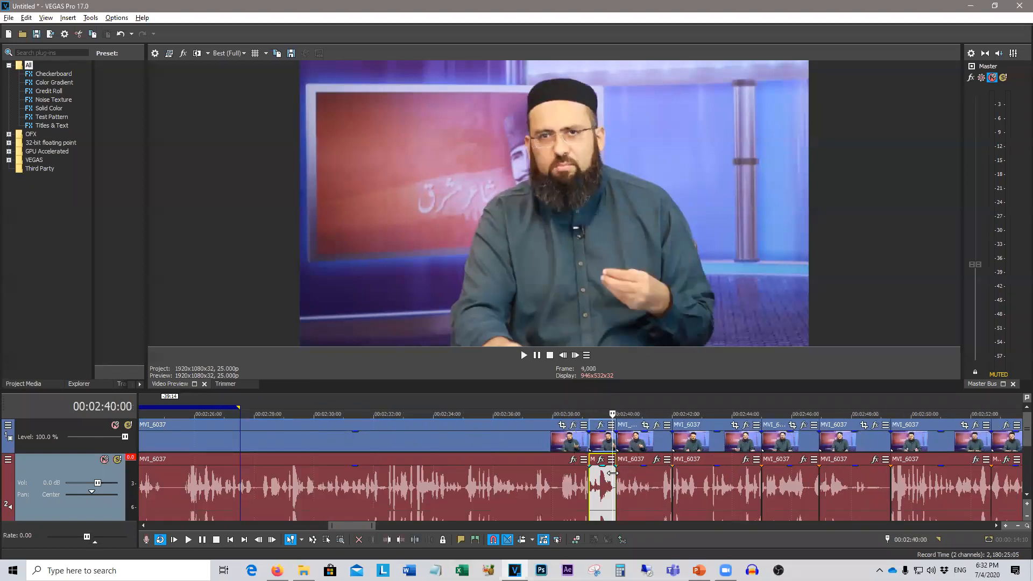
pyautogui.click(573, 359)
pyautogui.click(573, 355)
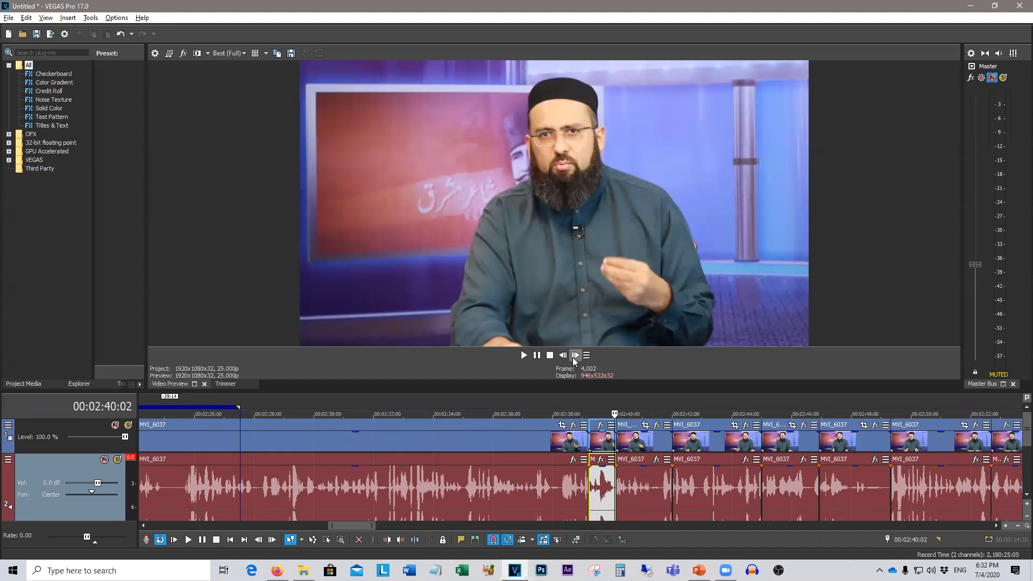
pyautogui.click(573, 359)
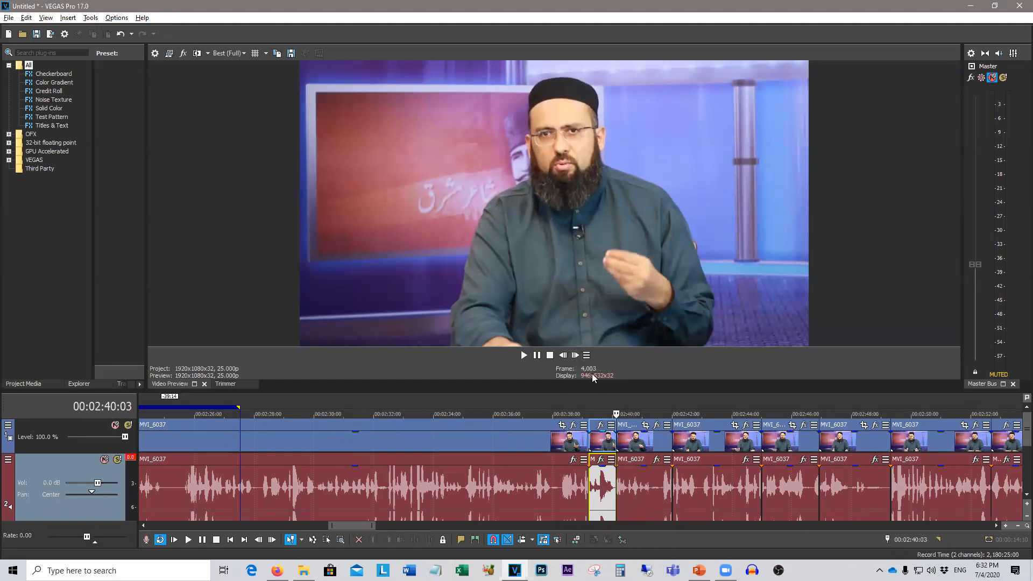
pyautogui.click(575, 356)
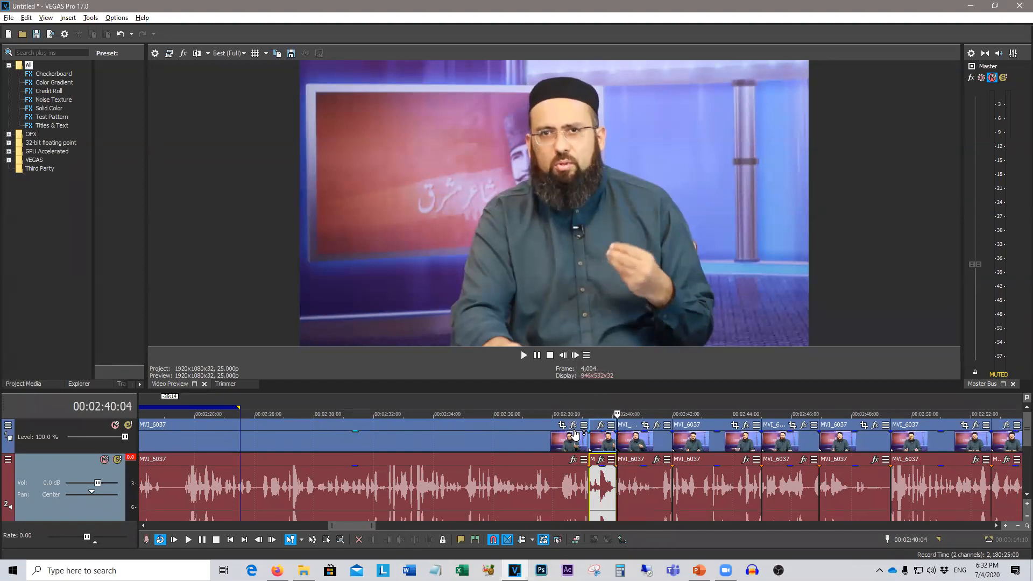
pyautogui.click(575, 357)
pyautogui.click(575, 357)
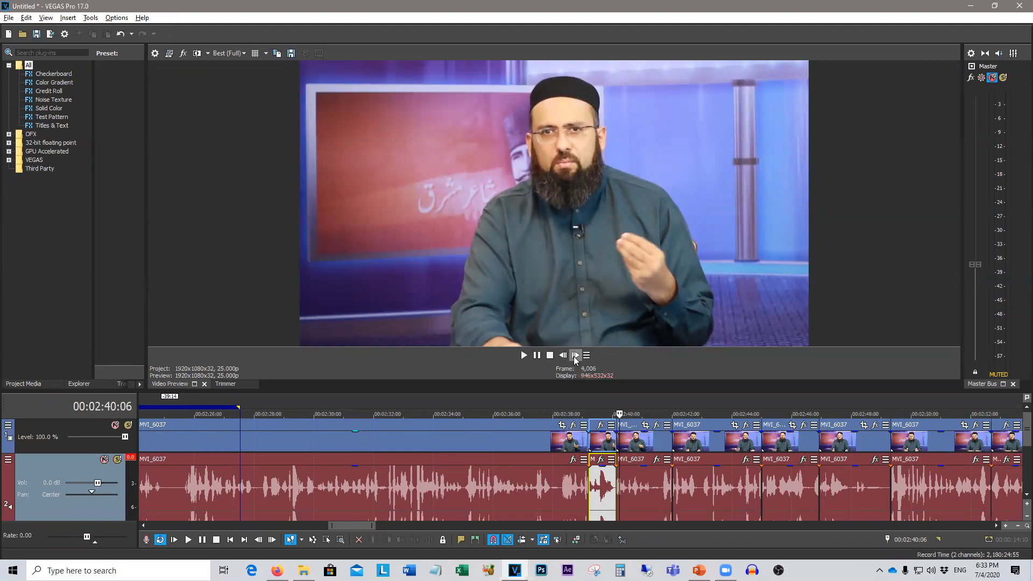
# Show the whole clip on the timeline and restore the default window layout
pyautogui.scroll(-10, 588, 451)
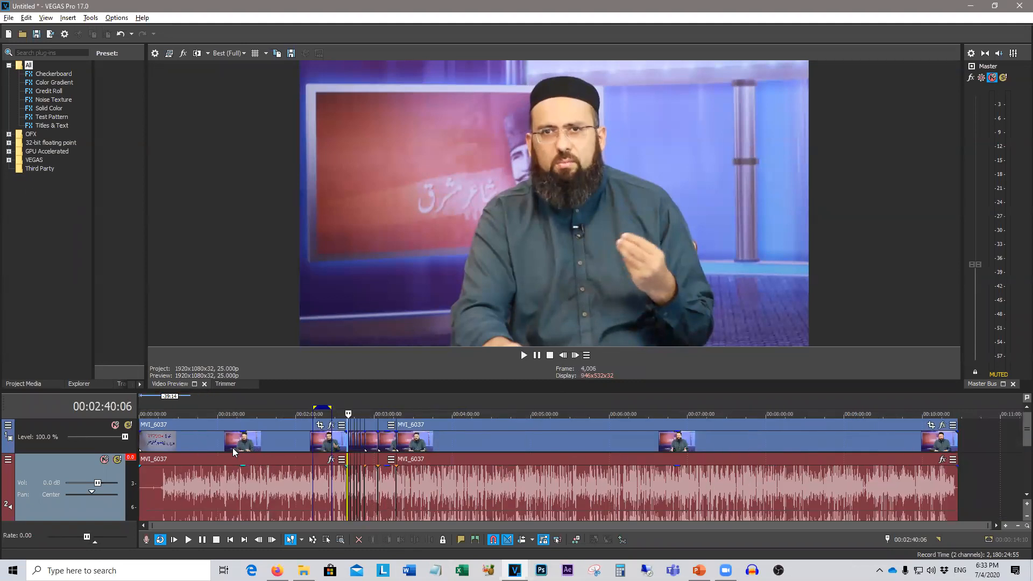
pyautogui.click(46, 17)
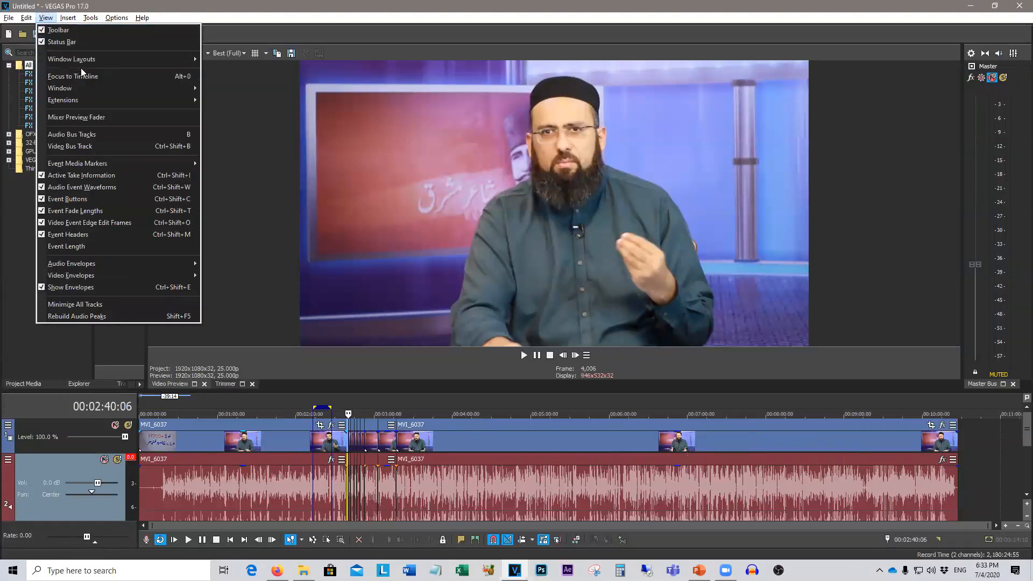
pyautogui.moveTo(175, 89)
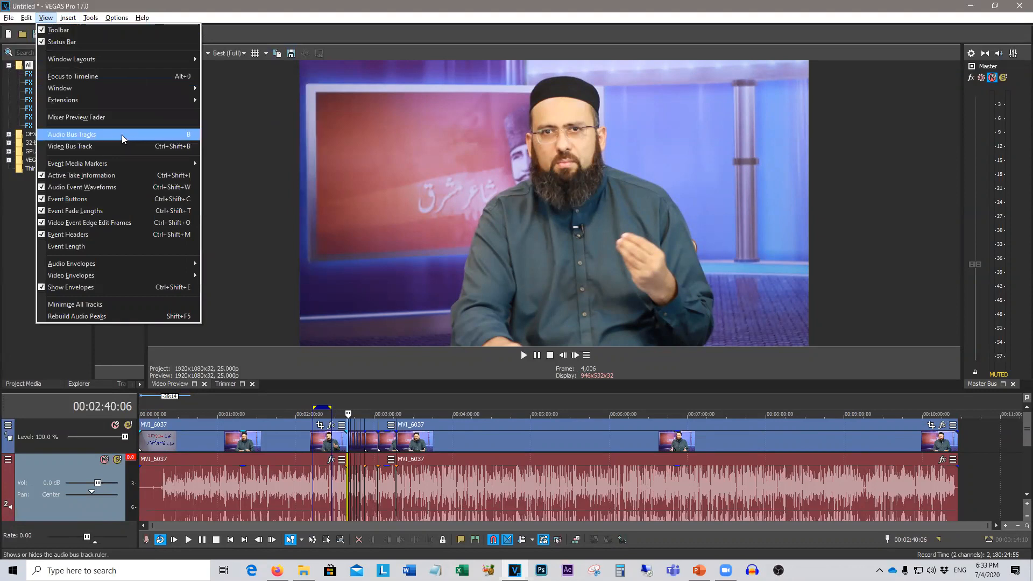
pyautogui.moveTo(143, 55)
pyautogui.click(243, 112)
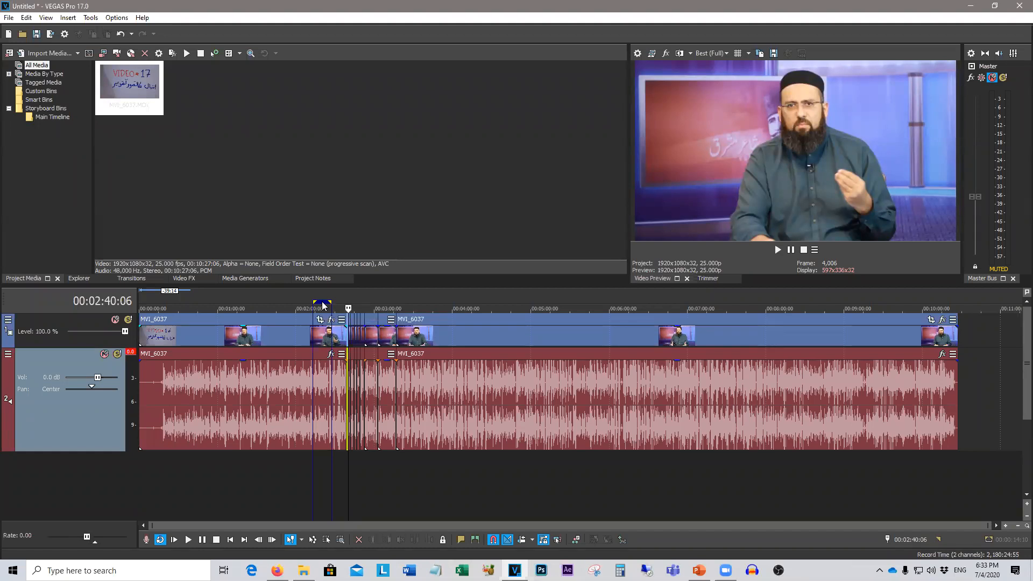
# Mark a time range from 00:00:07:00 to 00:00:29:17 and replace it with one from 00:01:19:24 to 00:01:53:08
pyautogui.click(320, 419)
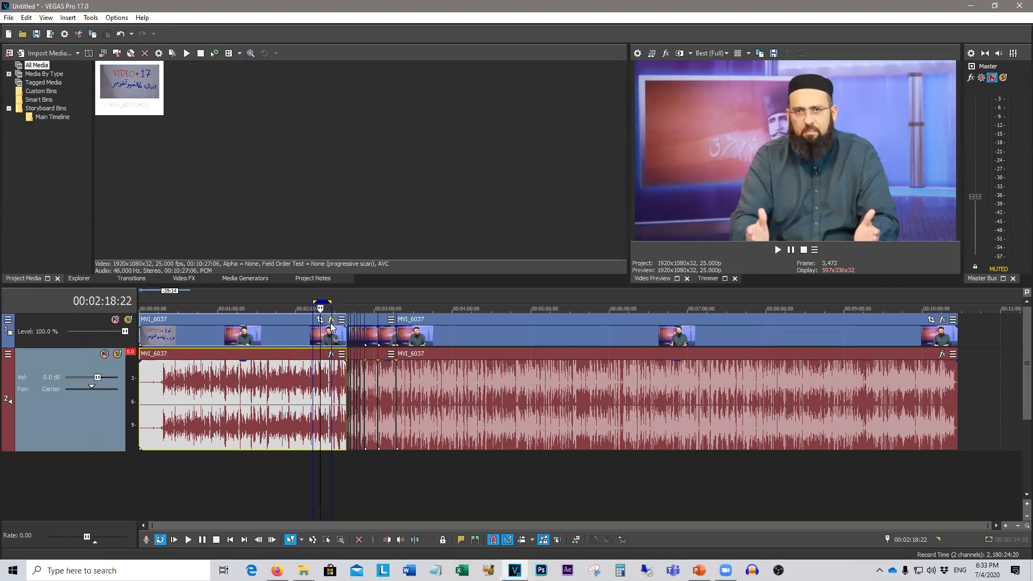
pyautogui.moveTo(154, 470); pyautogui.dragTo(177, 468)
pyautogui.click(160, 476)
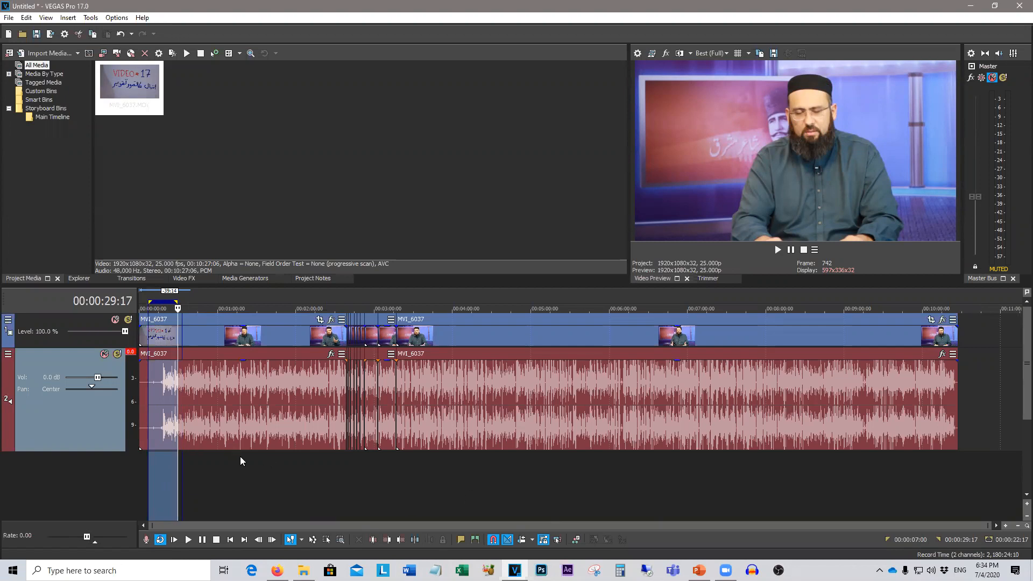
pyautogui.moveTo(243, 458); pyautogui.dragTo(287, 487)
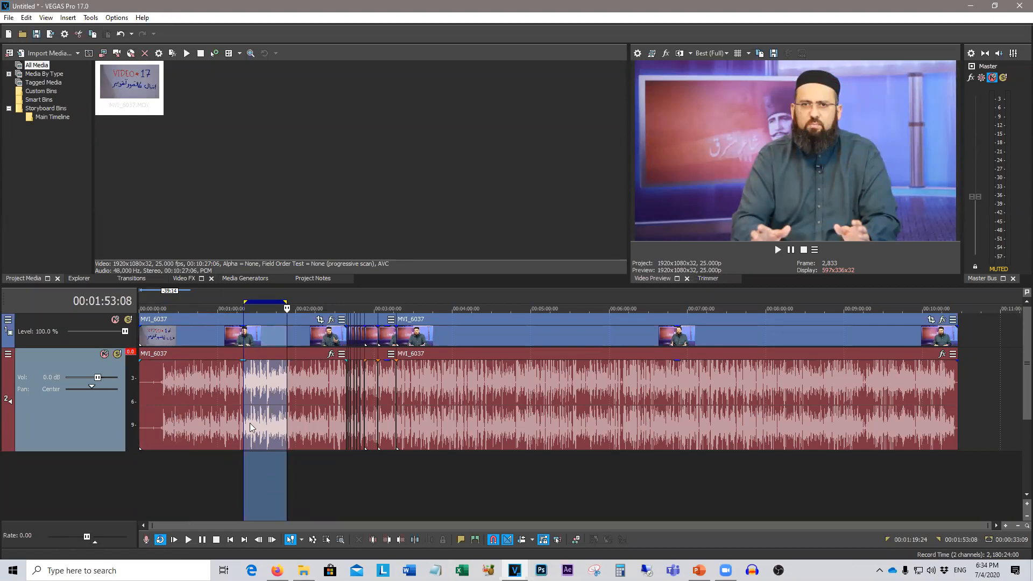
# Check all the available render formats and templates without the favorites-only filter, and close the render settings without rendering
pyautogui.click(47, 34)
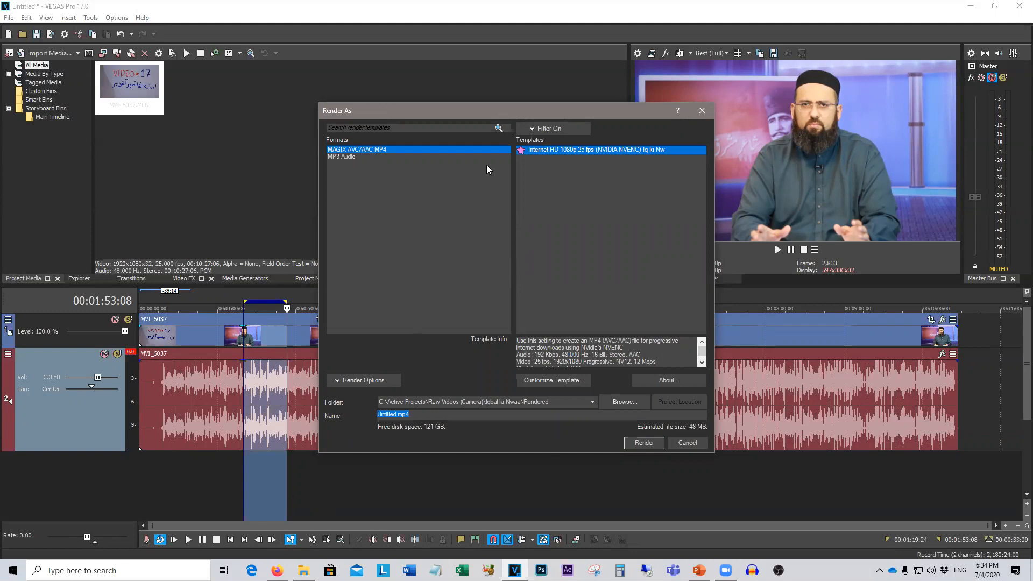
pyautogui.click(531, 129)
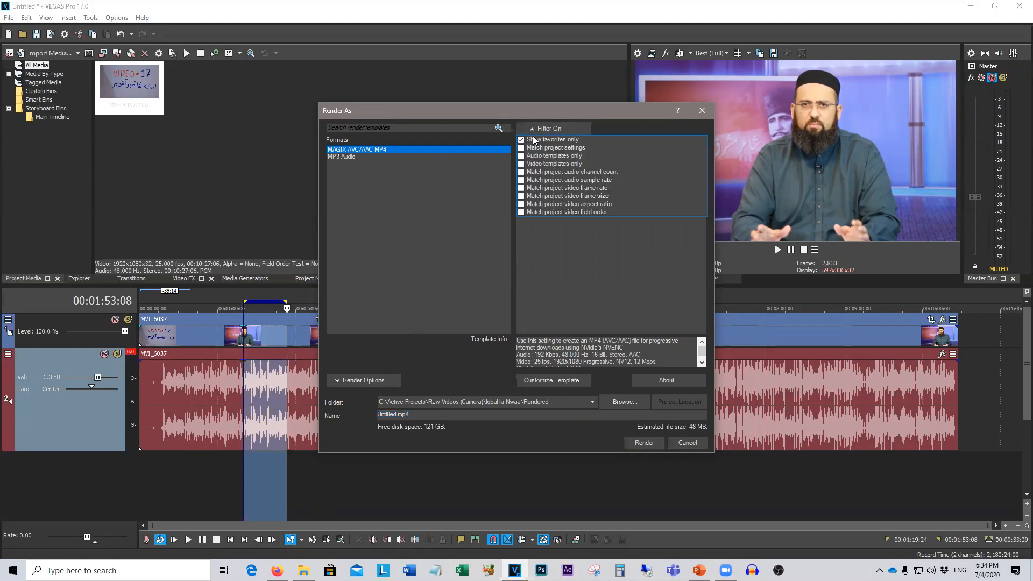
pyautogui.click(547, 140)
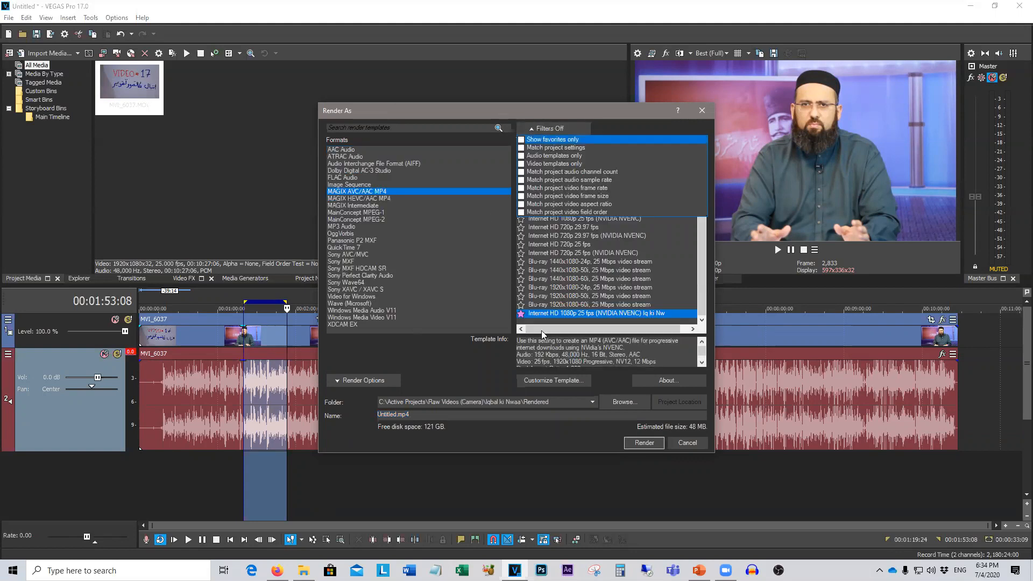
pyautogui.click(681, 444)
pyautogui.click(669, 444)
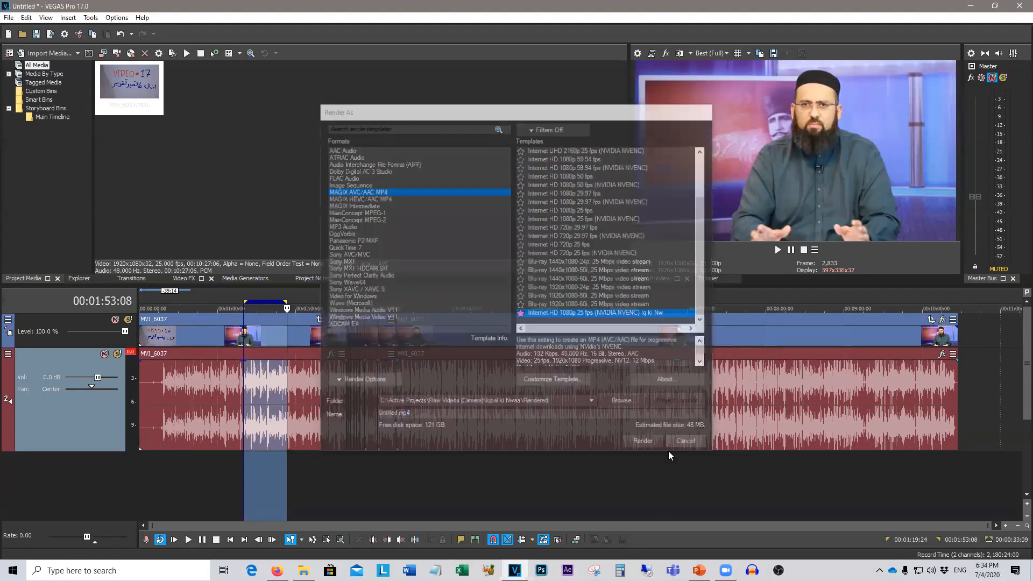
# Clear the time selection, place the cursor at 00:02:25:02, and turn off loop playback
pyautogui.click(192, 468)
pyautogui.click(290, 485)
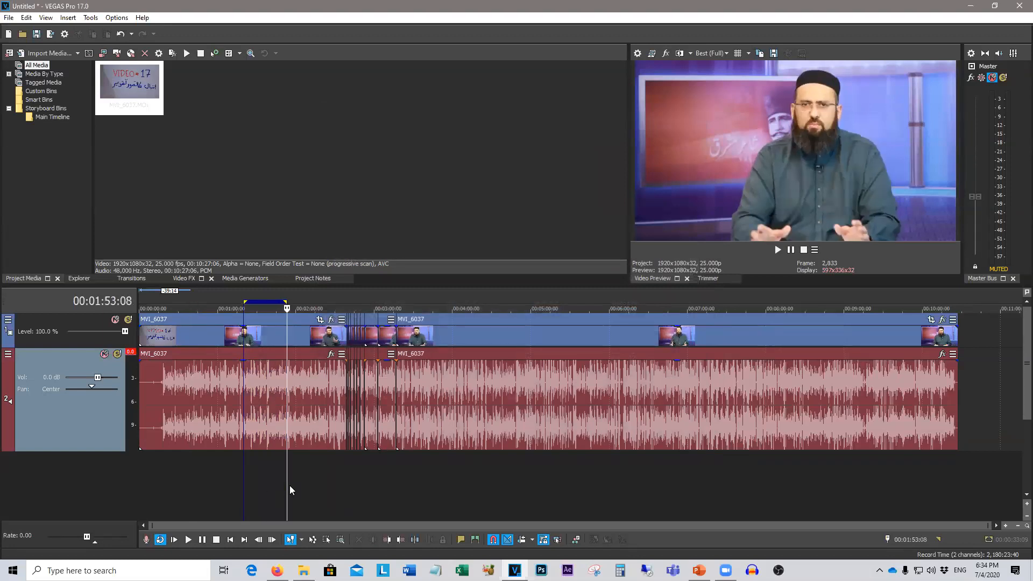
pyautogui.click(328, 498)
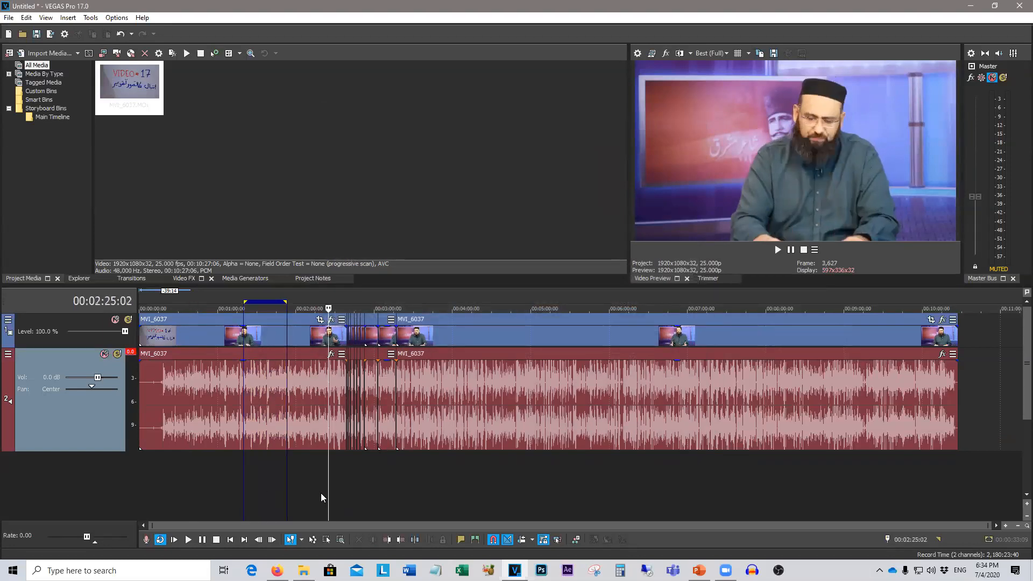
pyautogui.click(160, 540)
# Mark a new time range of about 33 seconds in the first event and play from 00:01:43:11 inside it
pyautogui.moveTo(254, 485); pyautogui.dragTo(296, 484)
pyautogui.click(273, 483)
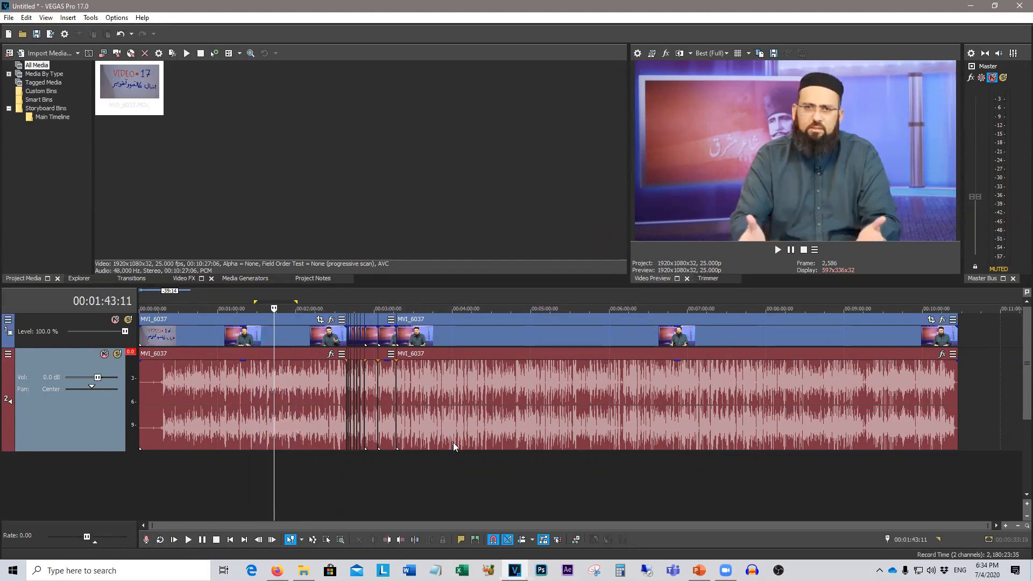
pyautogui.click(777, 250)
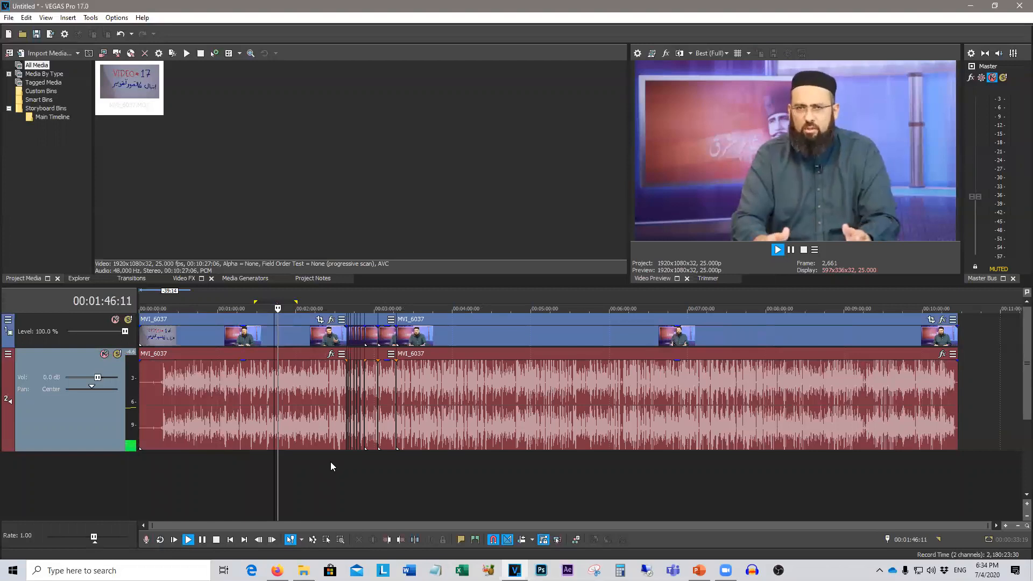
# Turn on loop playback and play the marked range from near its end and from its start
pyautogui.click(288, 481)
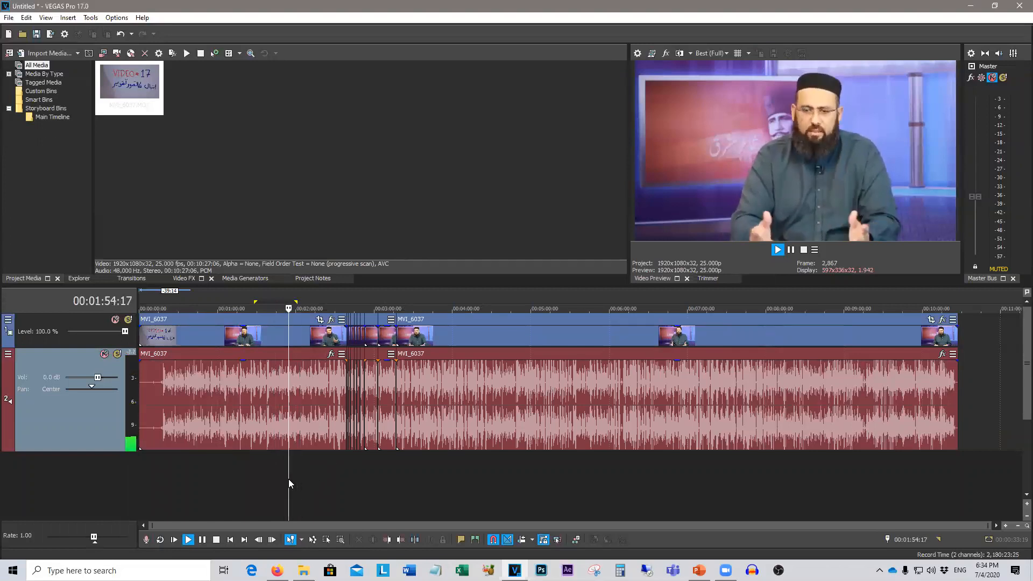
pyautogui.click(160, 539)
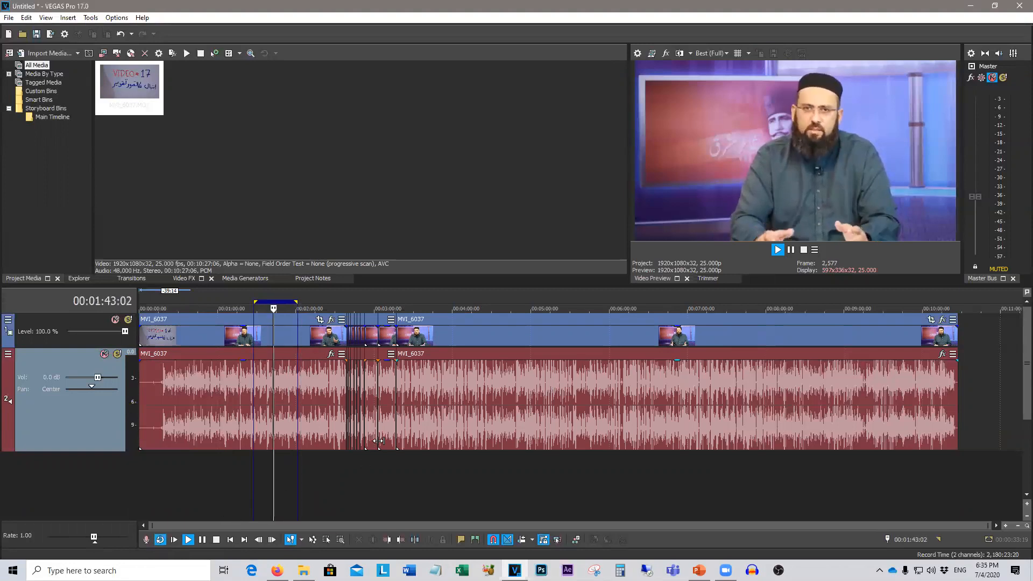
pyautogui.click(292, 462)
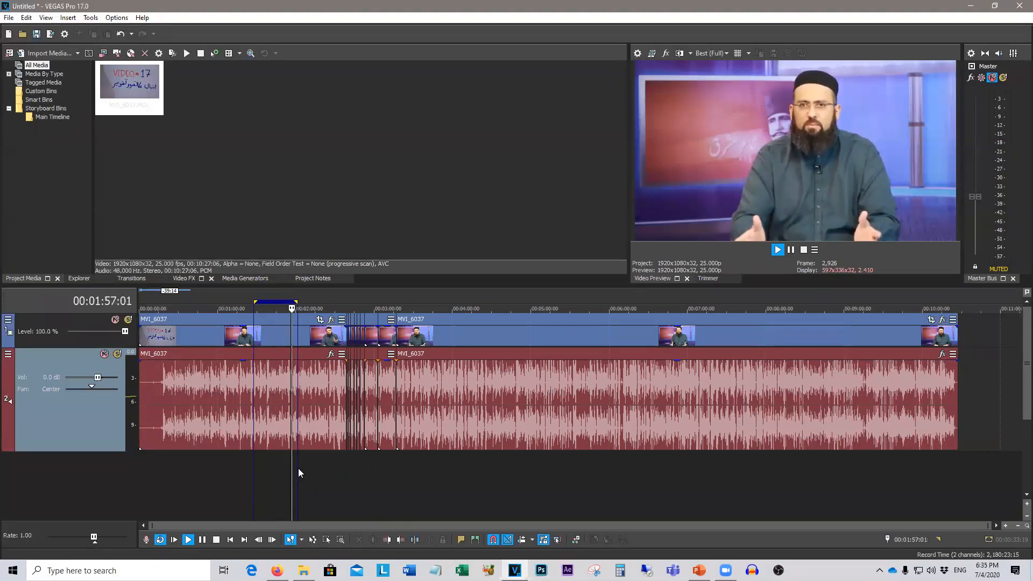
pyautogui.click(255, 465)
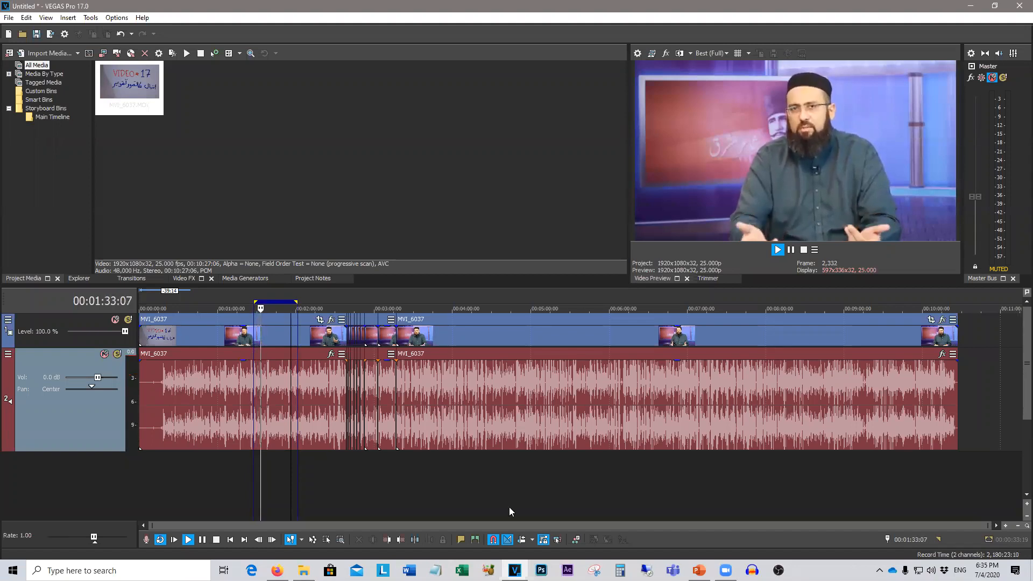
# Mark a range in the last long event and stretch both ends so it spans from about 00:03:04 to about 00:05:20
pyautogui.moveTo(438, 471); pyautogui.dragTo(475, 470)
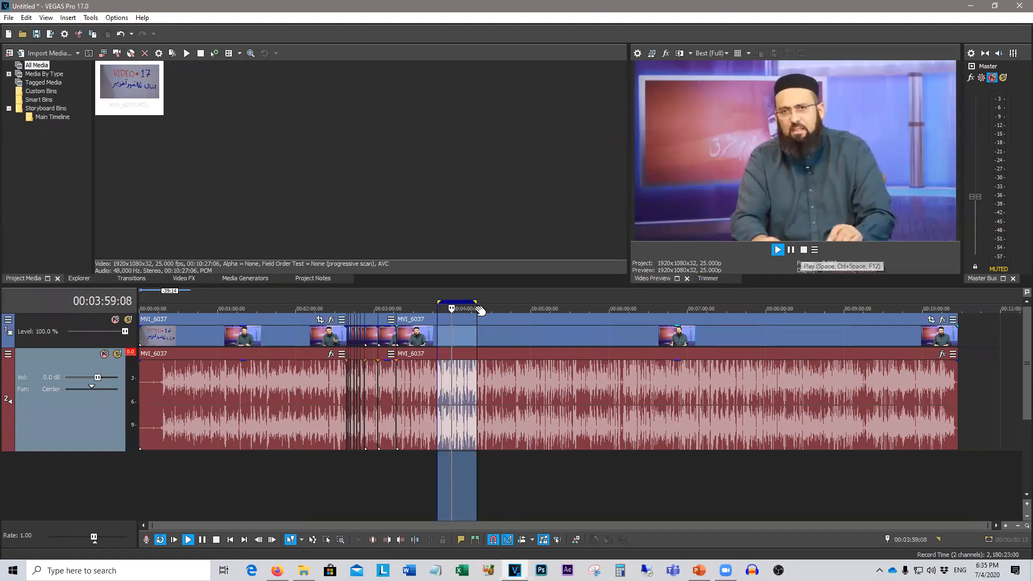
pyautogui.moveTo(477, 310); pyautogui.dragTo(557, 310)
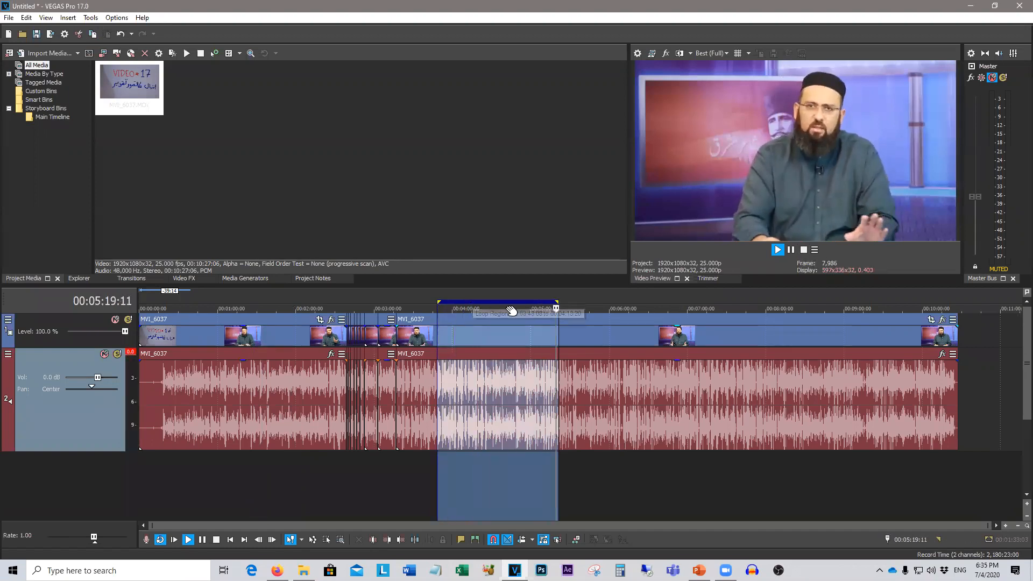
pyautogui.moveTo(438, 300); pyautogui.dragTo(379, 301)
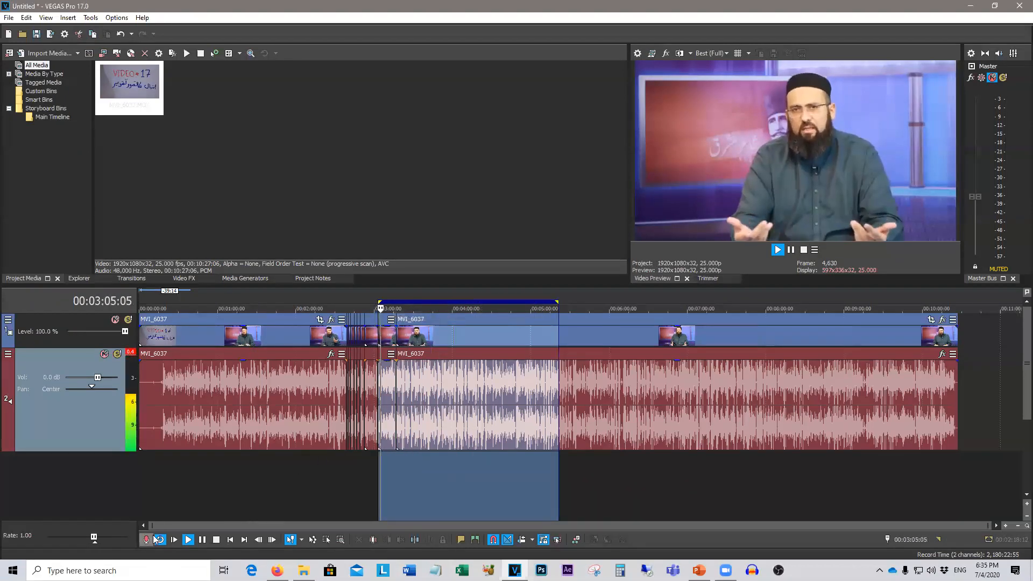
# Clear the time selection, turn off loop playback, and play from several points, ending with playback started at 00:05:28:11
pyautogui.click(228, 502)
pyautogui.click(410, 491)
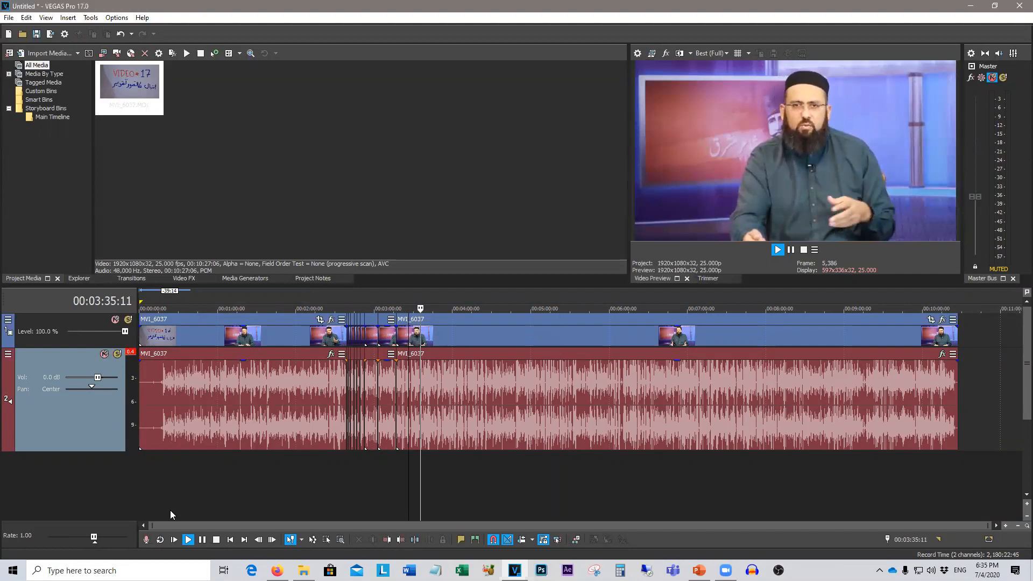
pyautogui.click(202, 472)
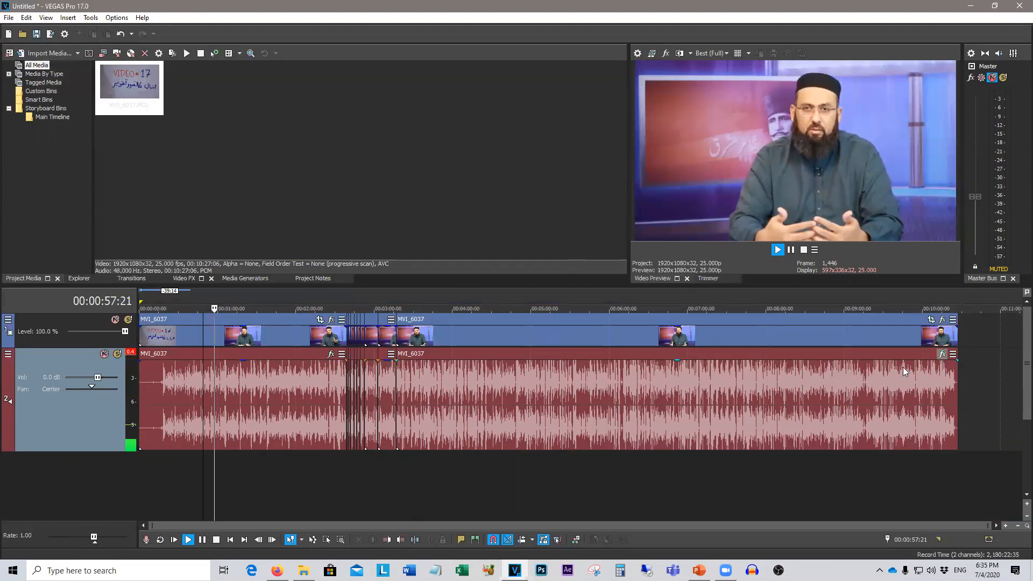
pyautogui.click(567, 493)
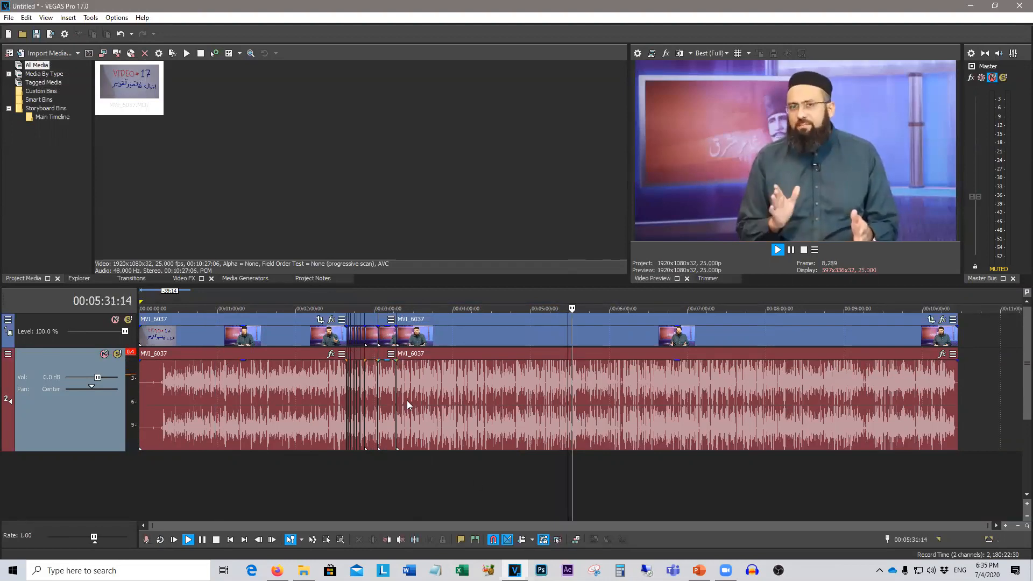
# Add the Multi-Tap Delay audio effect to the last MVI_6037 audio event
pyautogui.click(942, 353)
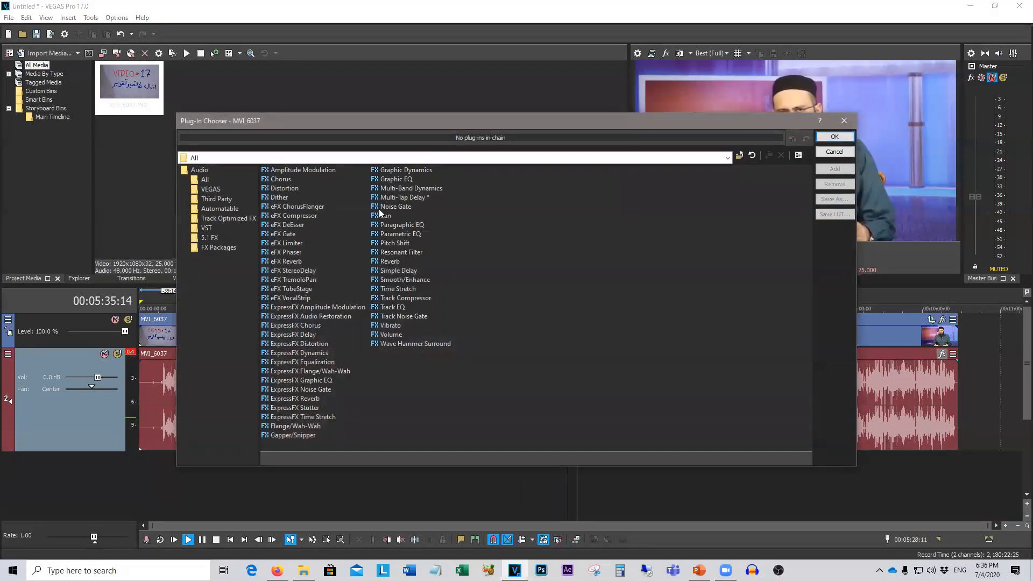
pyautogui.doubleClick(398, 197)
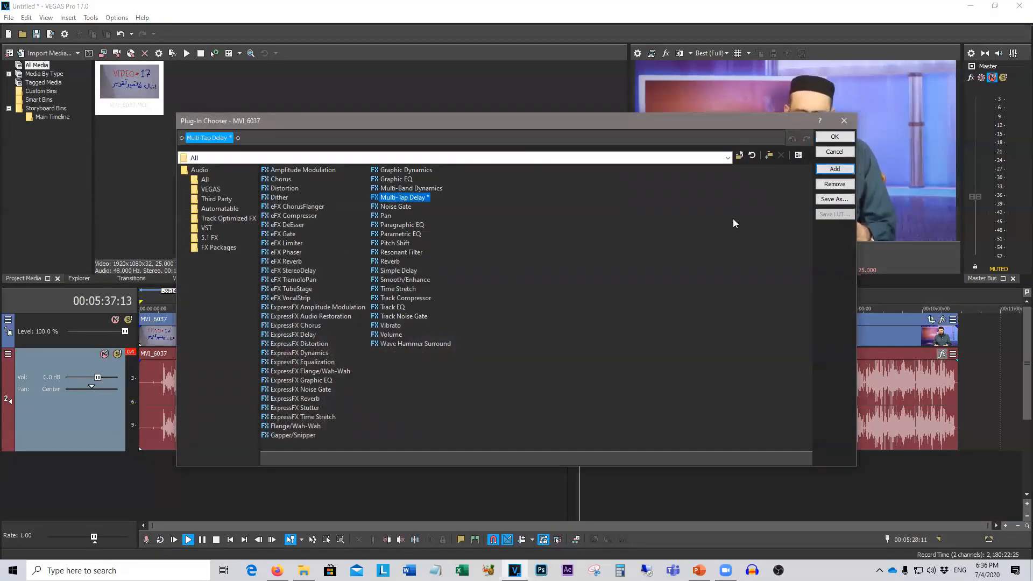
pyautogui.click(835, 137)
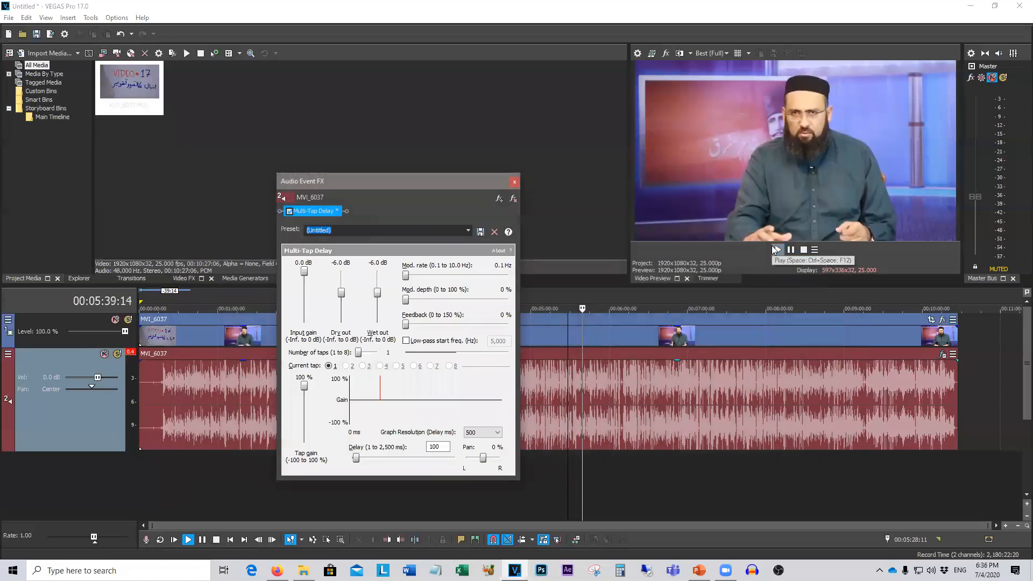
# Unmute the master bus, raise its level slightly, and compare the sound with Multi-Tap Delay bypassed and re-enabled
pyautogui.click(948, 109)
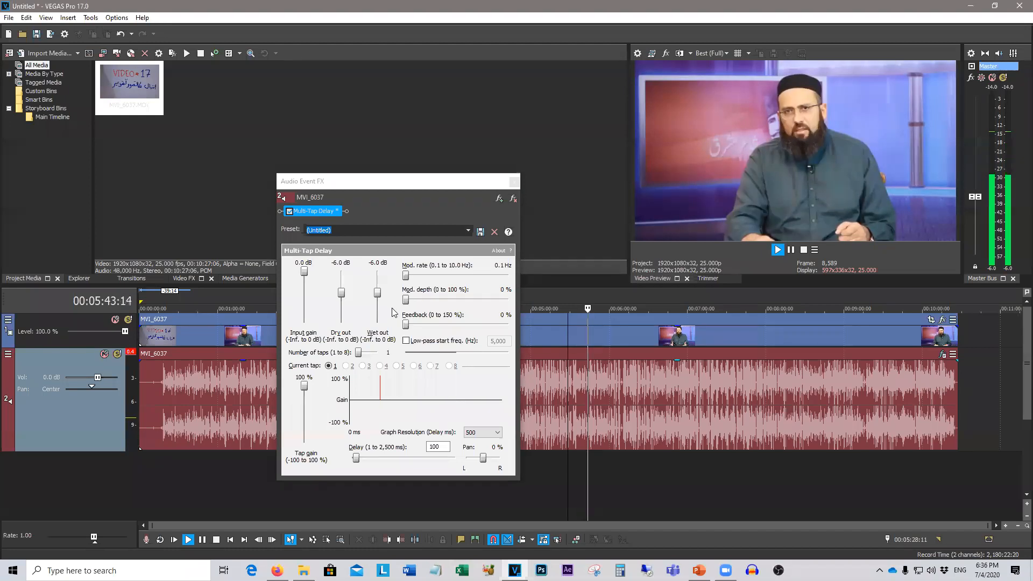
pyautogui.click(294, 212)
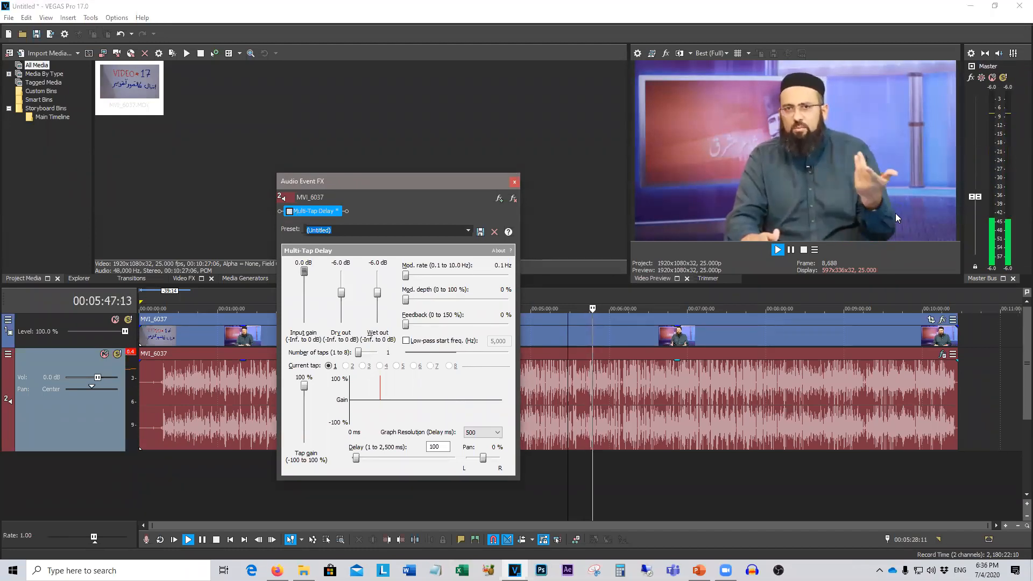
pyautogui.click(972, 195)
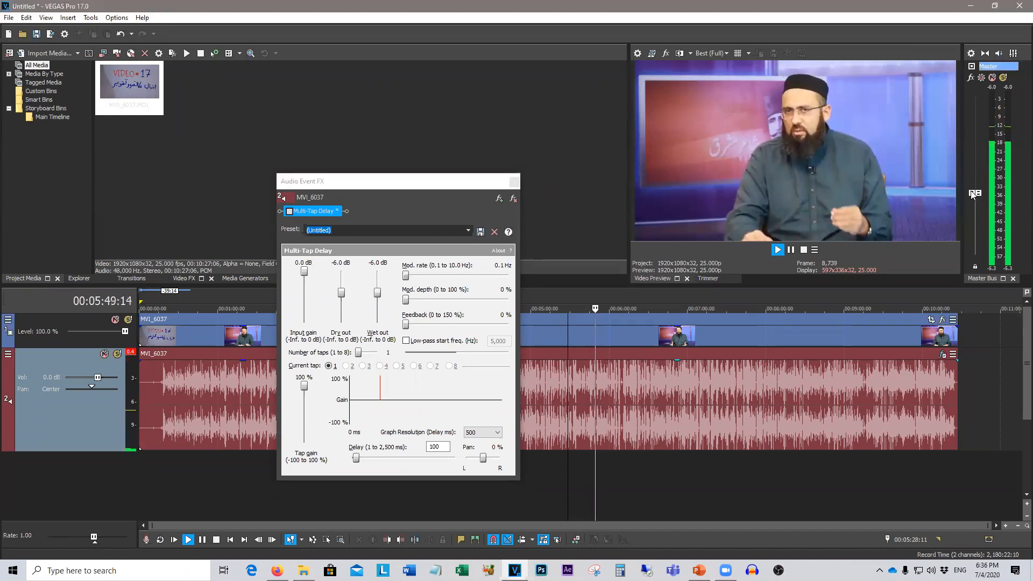
pyautogui.click(289, 211)
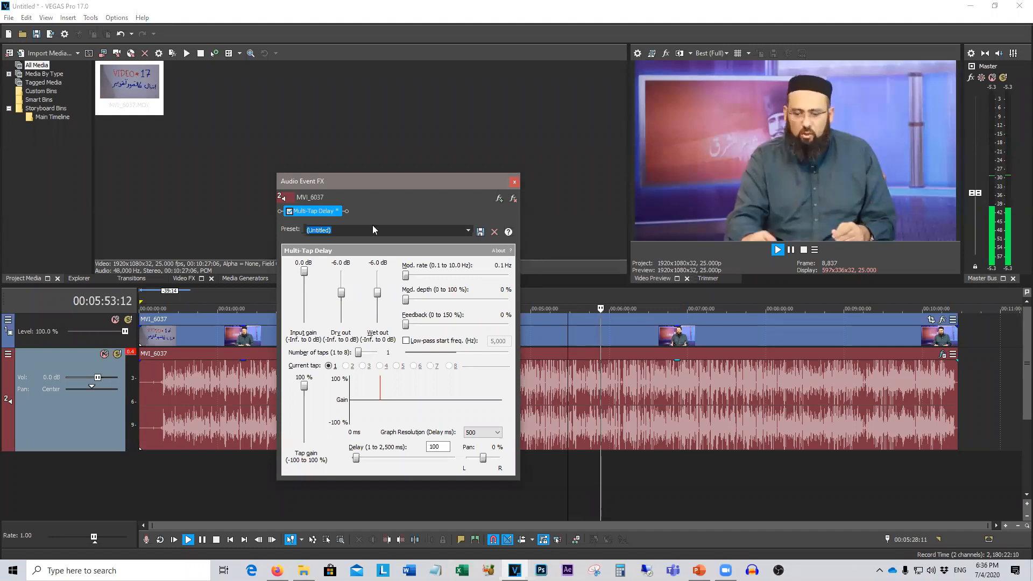
# Apply the Cathedral 1 preset to Multi-Tap Delay, listen with the master volume raised almost to maximum, and stop playback
pyautogui.click(464, 231)
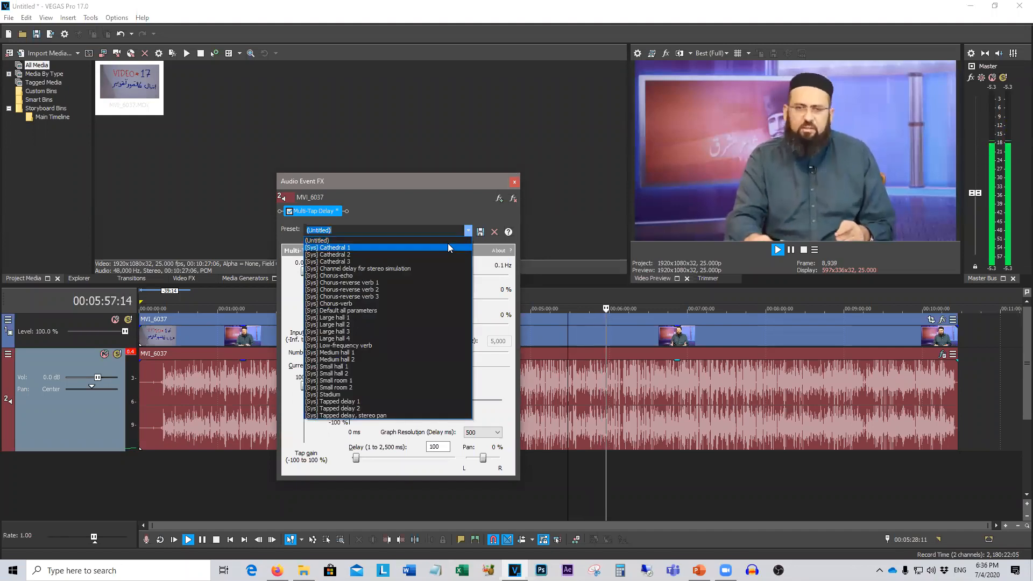
pyautogui.click(448, 247)
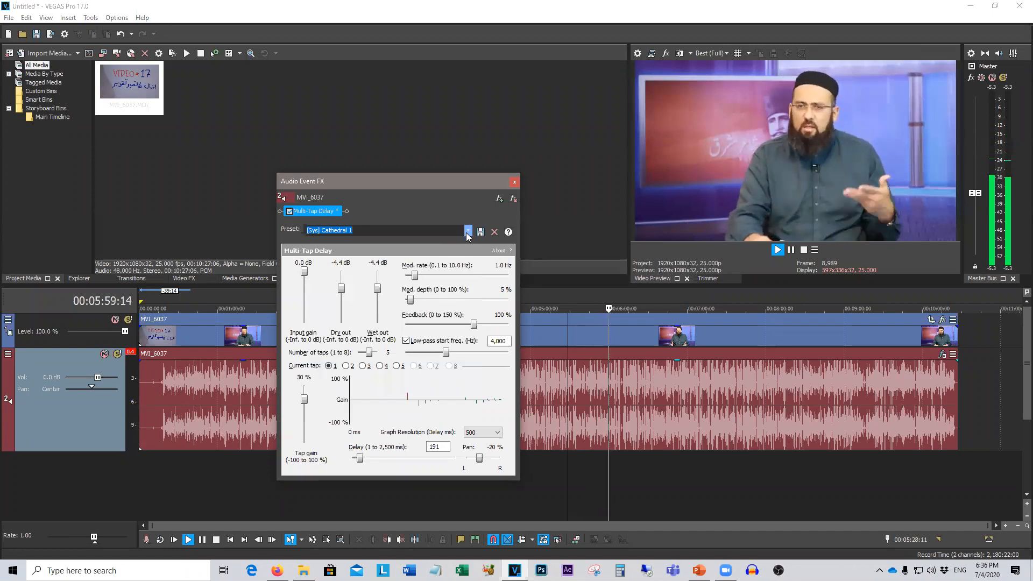
pyautogui.moveTo(978, 201); pyautogui.dragTo(980, 106)
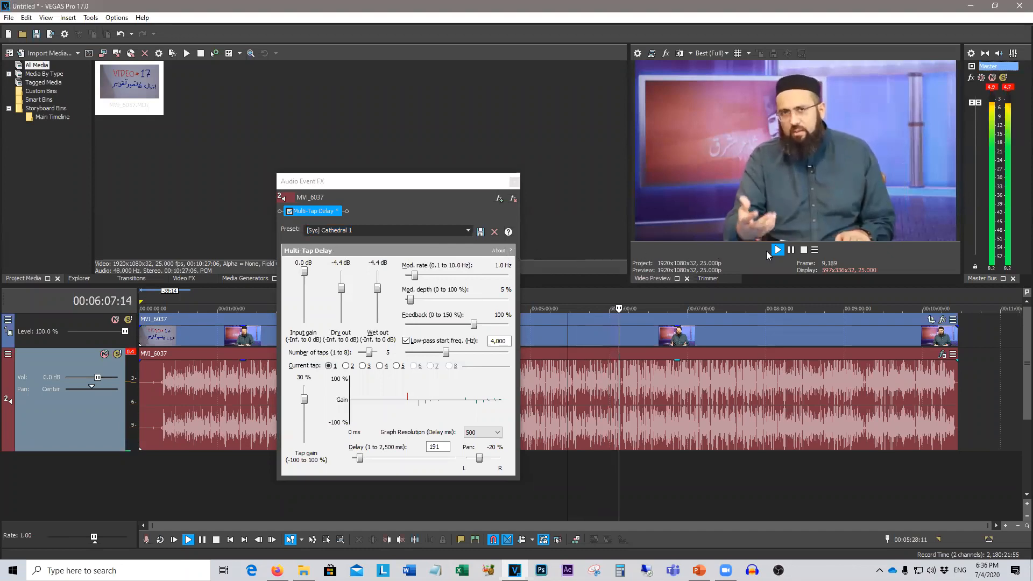
pyautogui.click(804, 249)
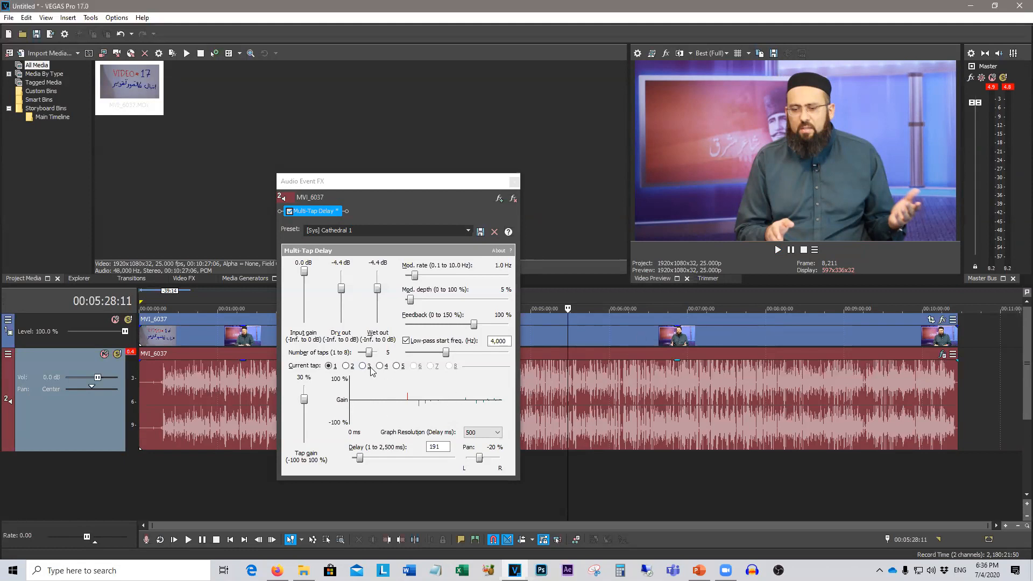
# Audition the Large hall 1, Medium hall 1 and Small hall 1 presets of Multi-Tap Delay while playing from 00:05:28:11
pyautogui.click(468, 232)
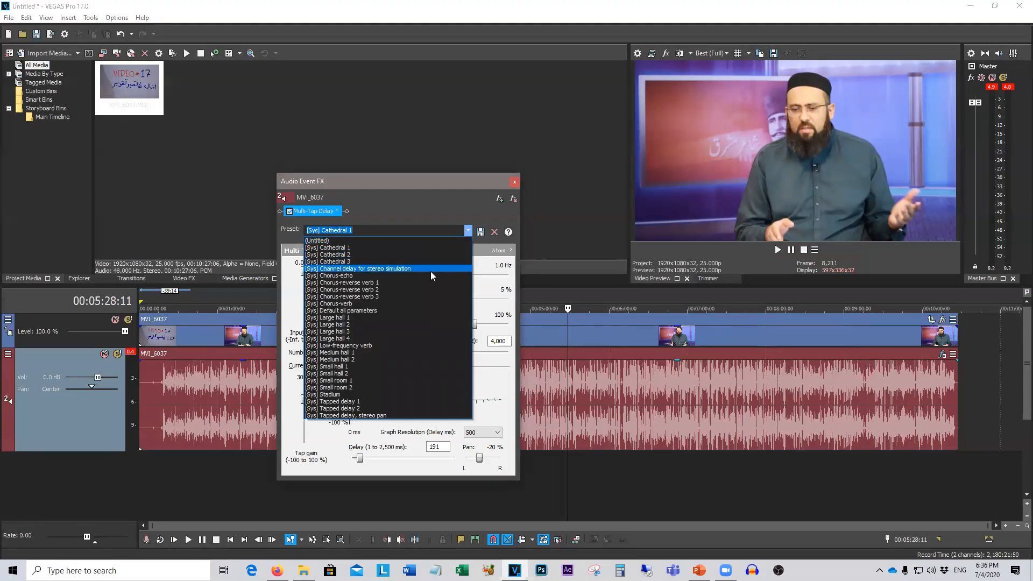
pyautogui.click(422, 318)
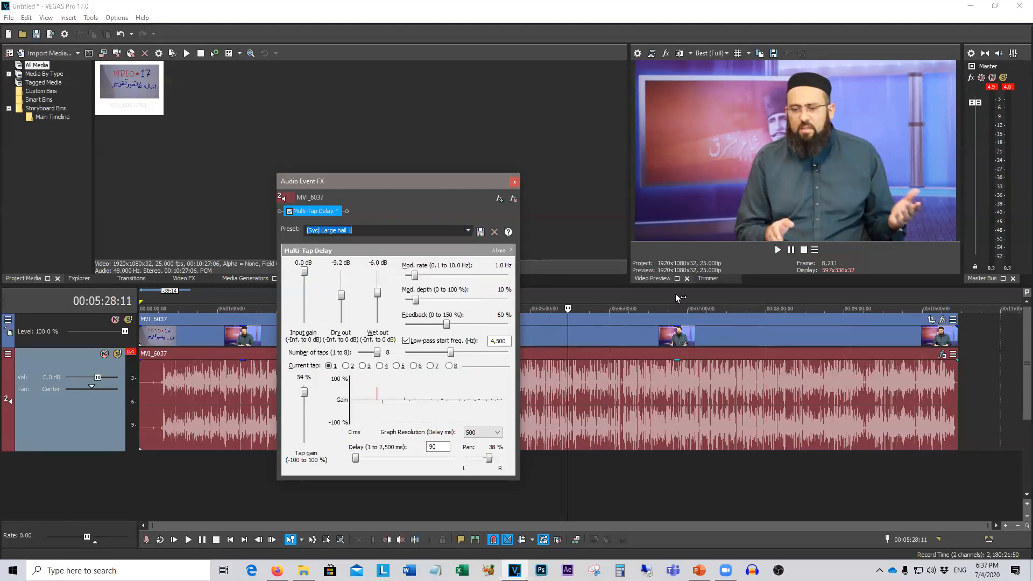
pyautogui.click(776, 251)
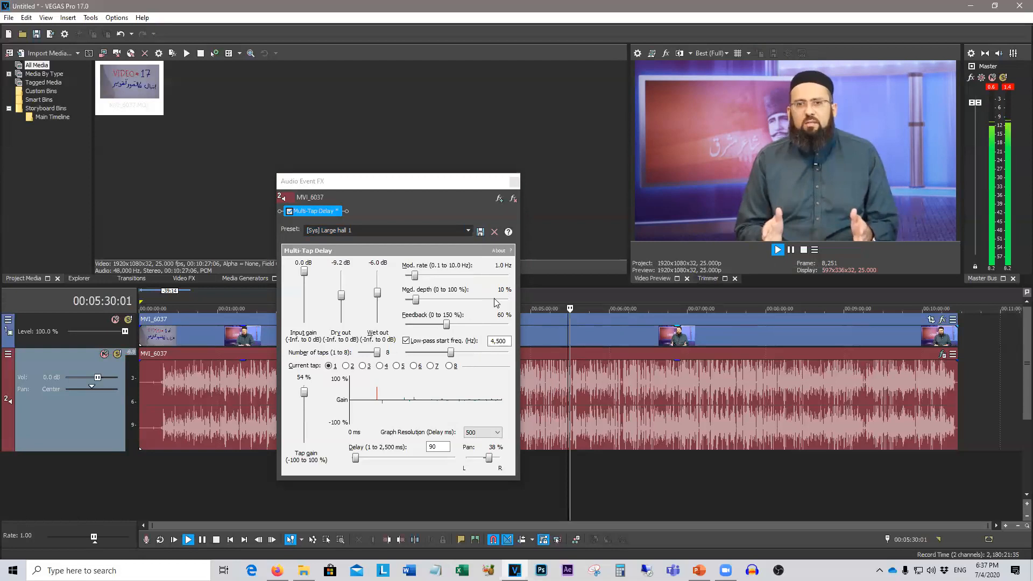
pyautogui.click(467, 231)
pyautogui.click(396, 354)
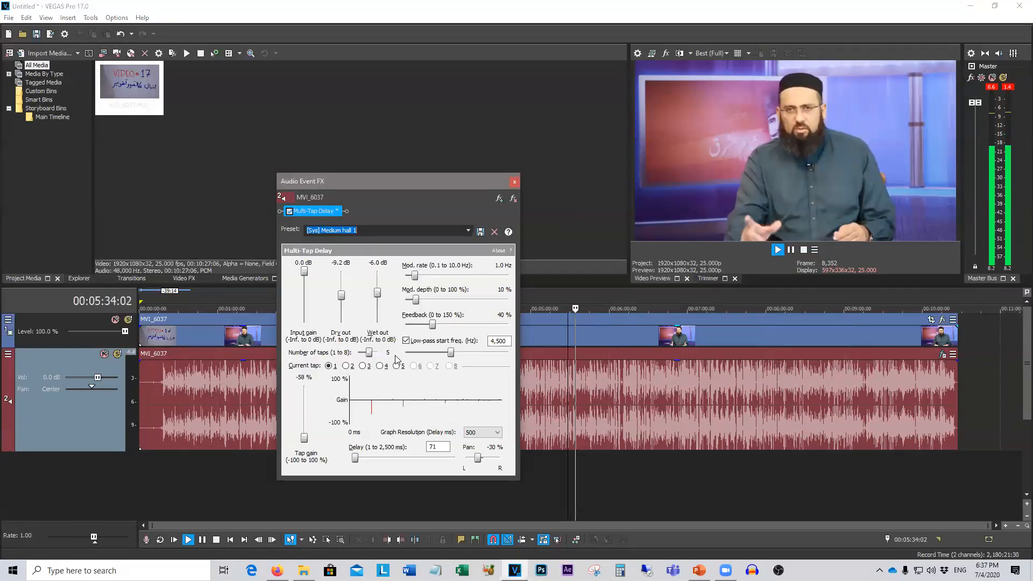
pyautogui.click(469, 232)
pyautogui.click(435, 363)
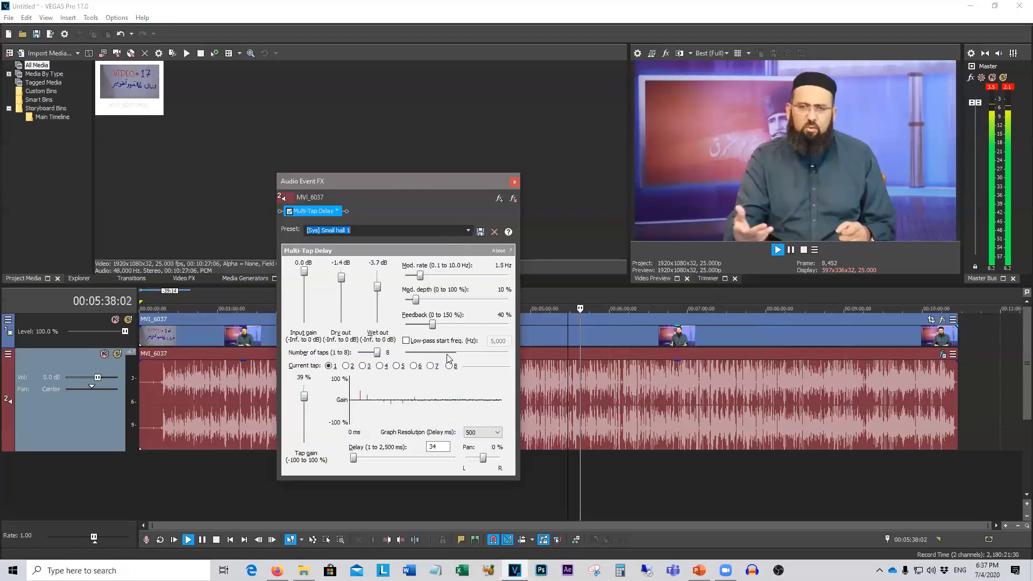
# Audition the Small room 1 and Tapped delay 1 presets of Multi-Tap Delay during playback
pyautogui.click(468, 232)
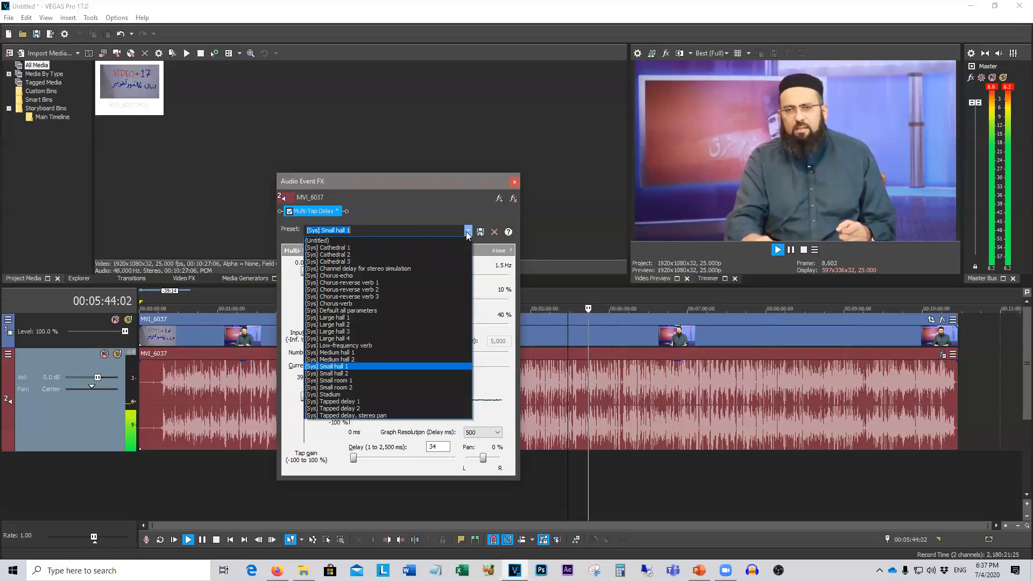
pyautogui.click(398, 381)
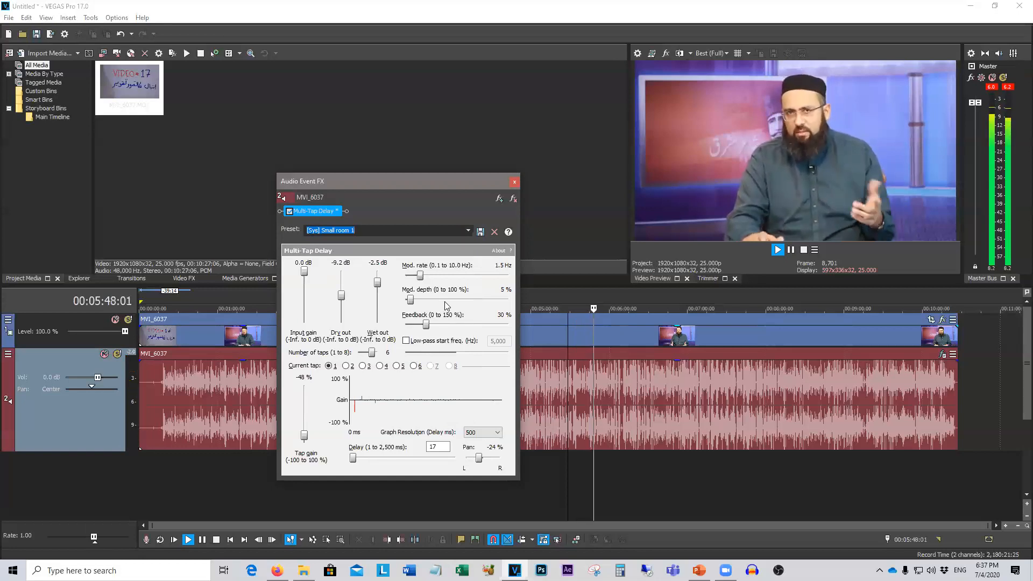
pyautogui.click(467, 231)
pyautogui.click(411, 401)
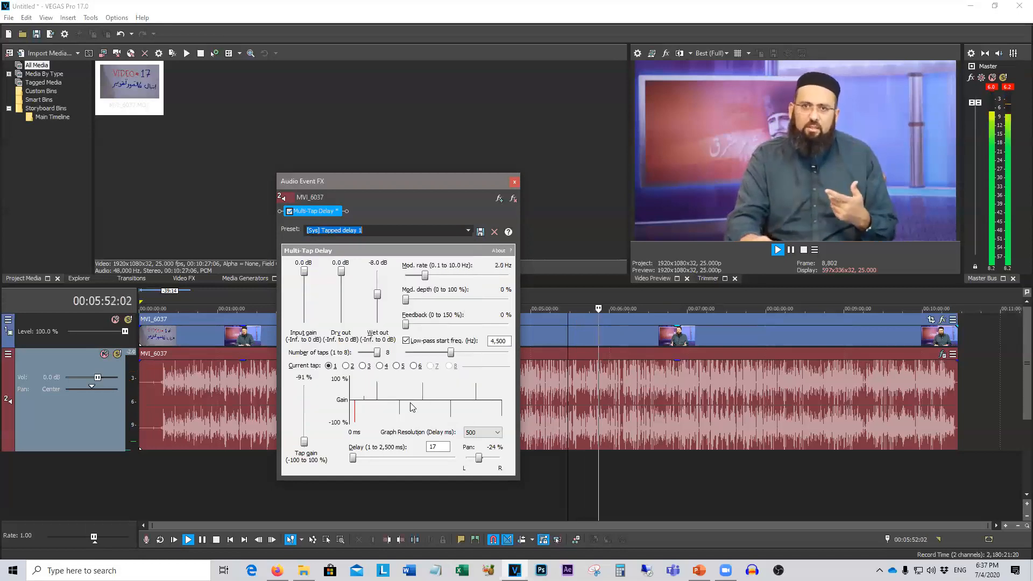
# Apply the "Tapped delay, stereo pan" preset to Multi-Tap Delay, listen to it, and stop playback
pyautogui.click(468, 231)
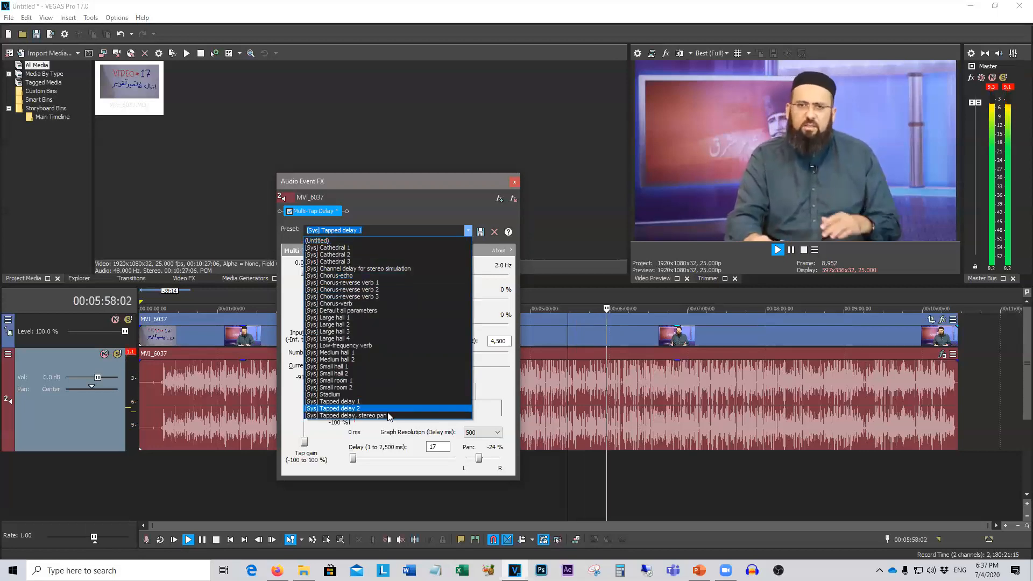
pyautogui.click(388, 415)
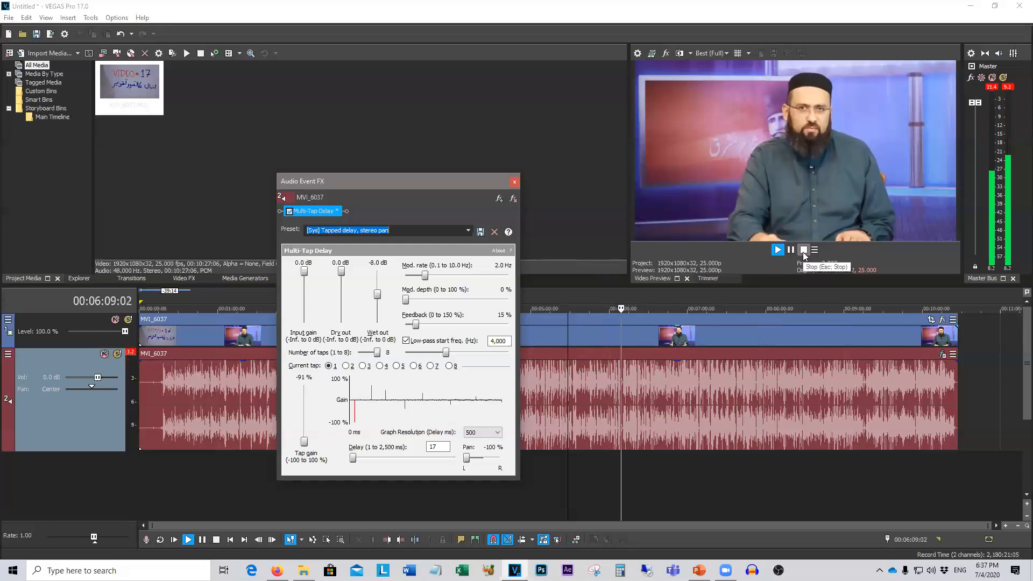
pyautogui.click(803, 251)
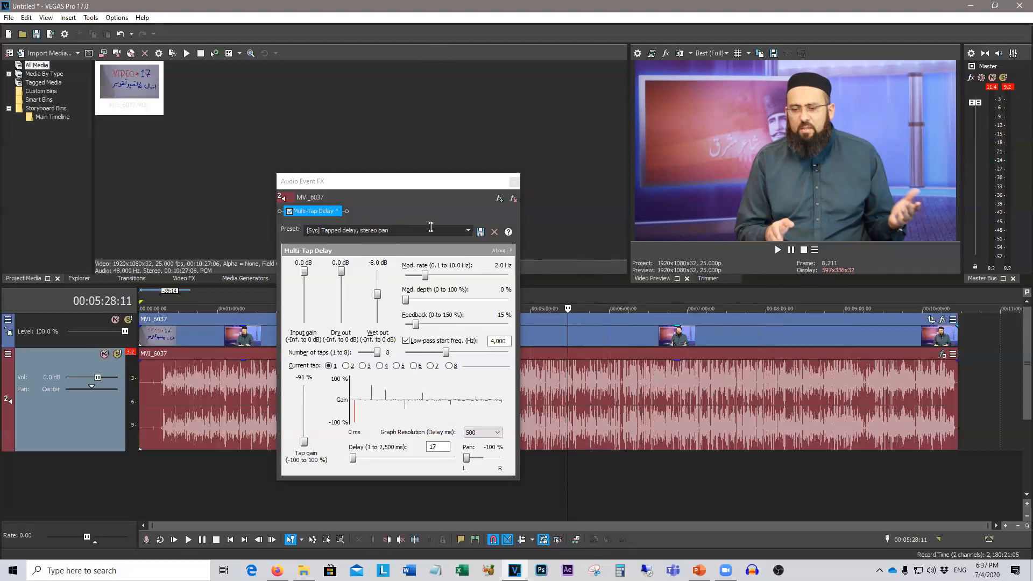
# Place the cursor at 00:05:31:08 and play the event with the delay preset applied
pyautogui.click(576, 460)
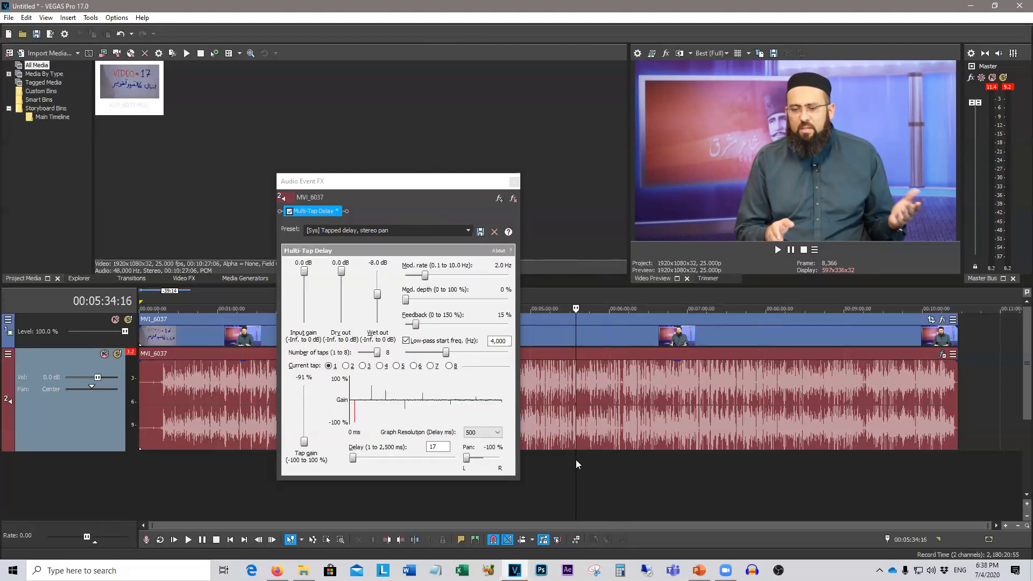
pyautogui.click(571, 461)
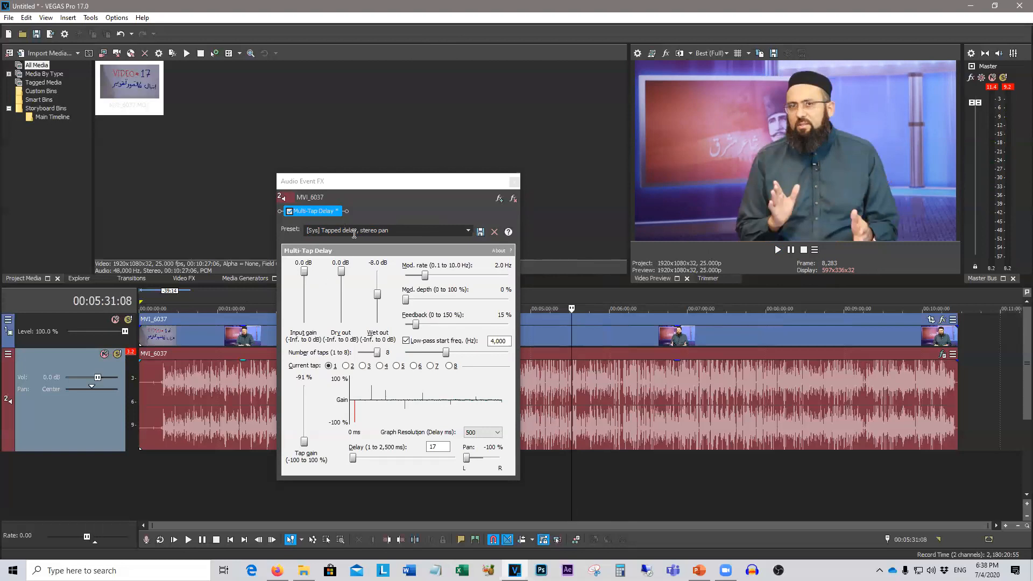
pyautogui.click(778, 249)
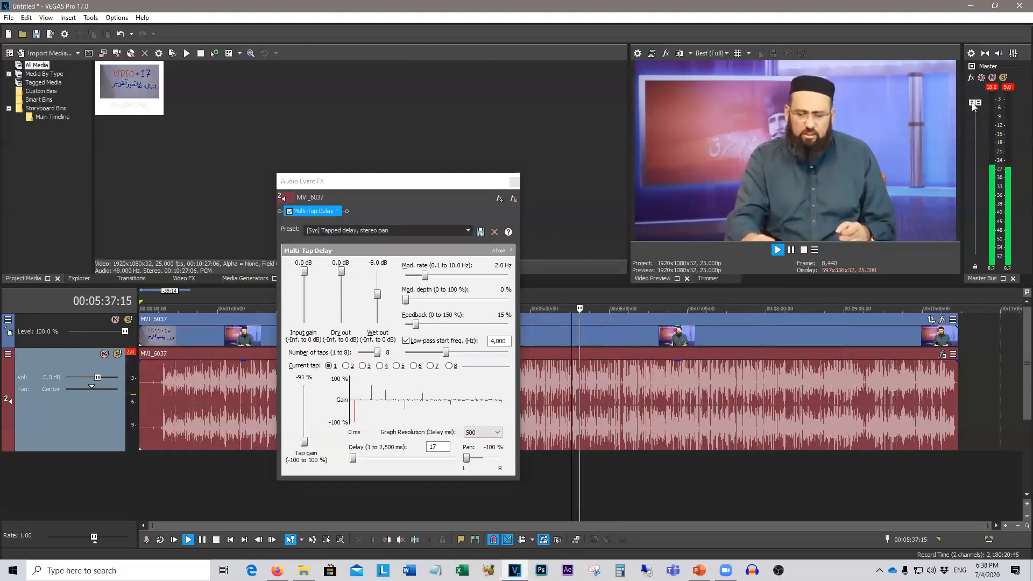
# Play the delayed audio around 00:05:58:13, stop it, and close the Audio Event FX window without changing the preset
pyautogui.click(595, 475)
pyautogui.click(607, 476)
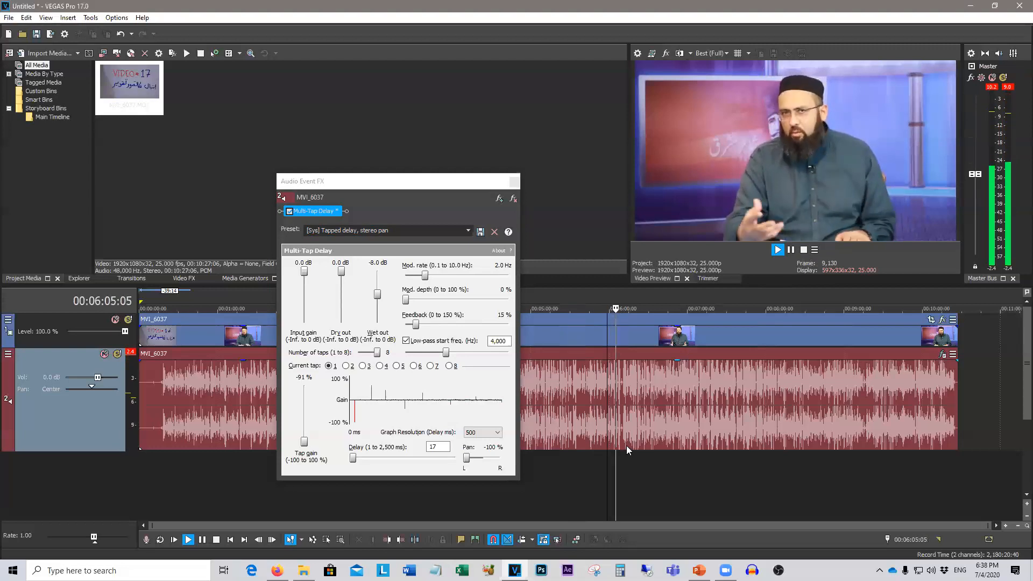
pyautogui.click(803, 251)
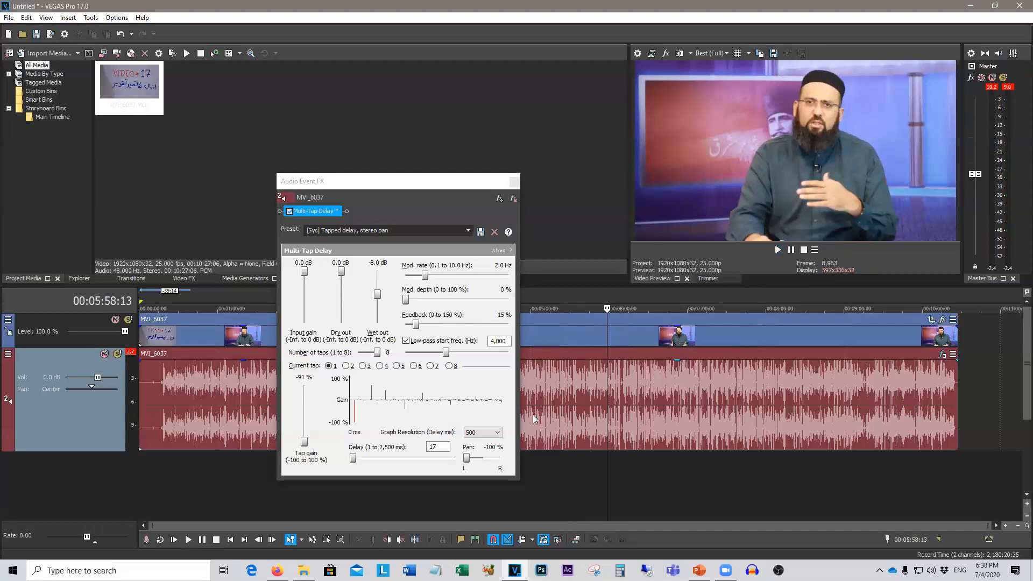
pyautogui.click(467, 230)
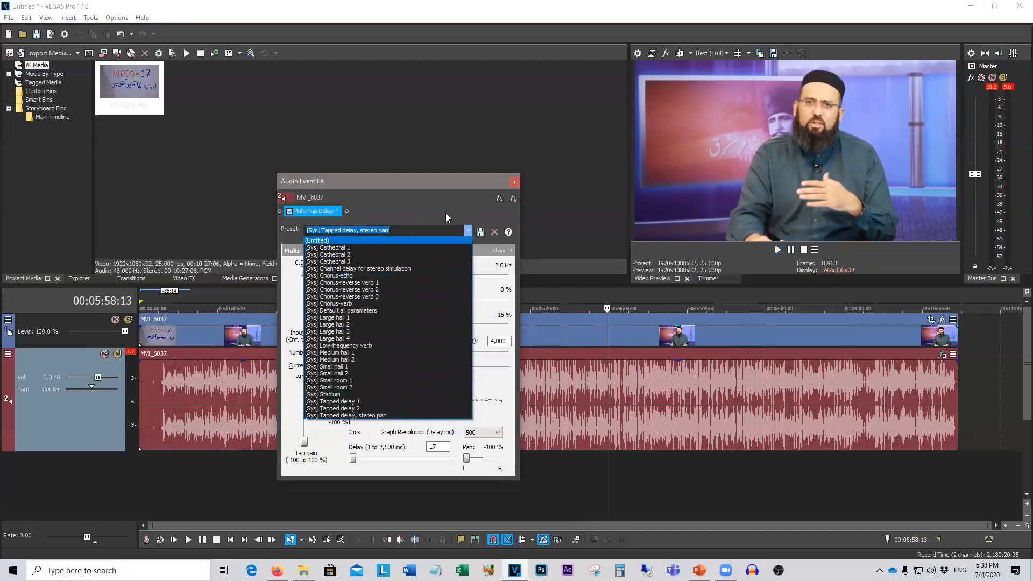
pyautogui.click(513, 183)
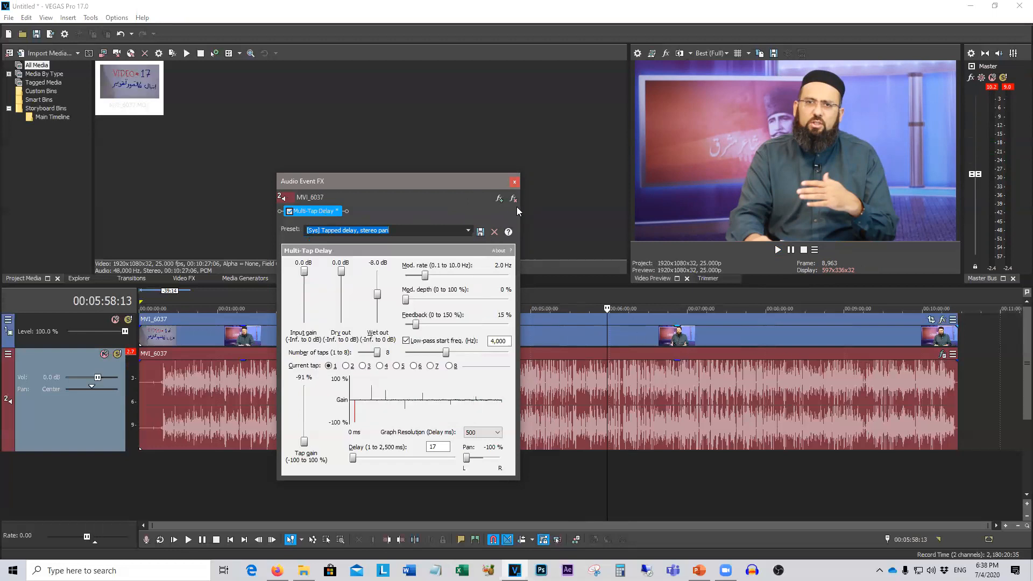
pyautogui.click(514, 183)
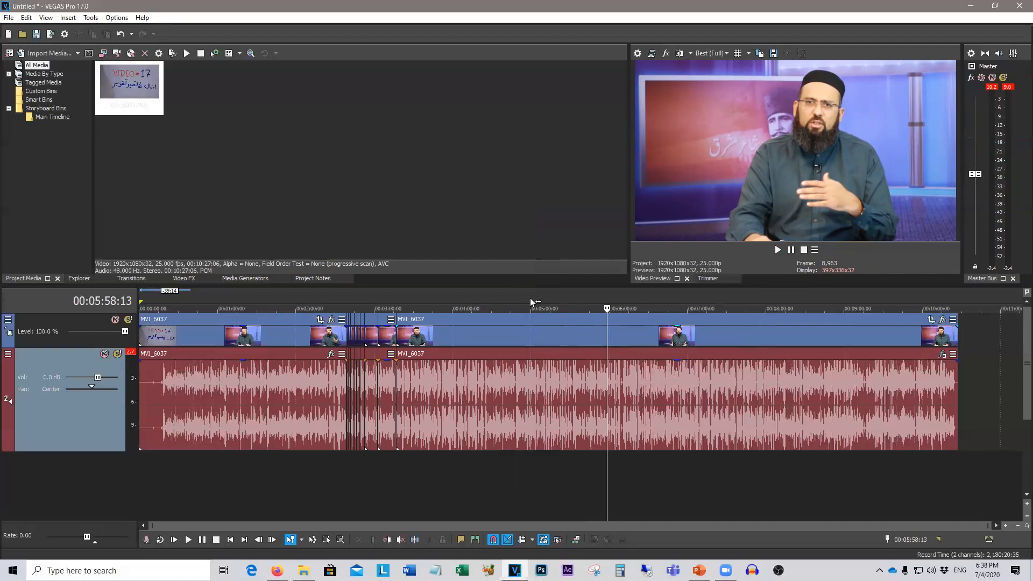
# Add the eFX Reverb plug-in after Multi-Tap Delay in the long audio event's effect chain
pyautogui.click(942, 354)
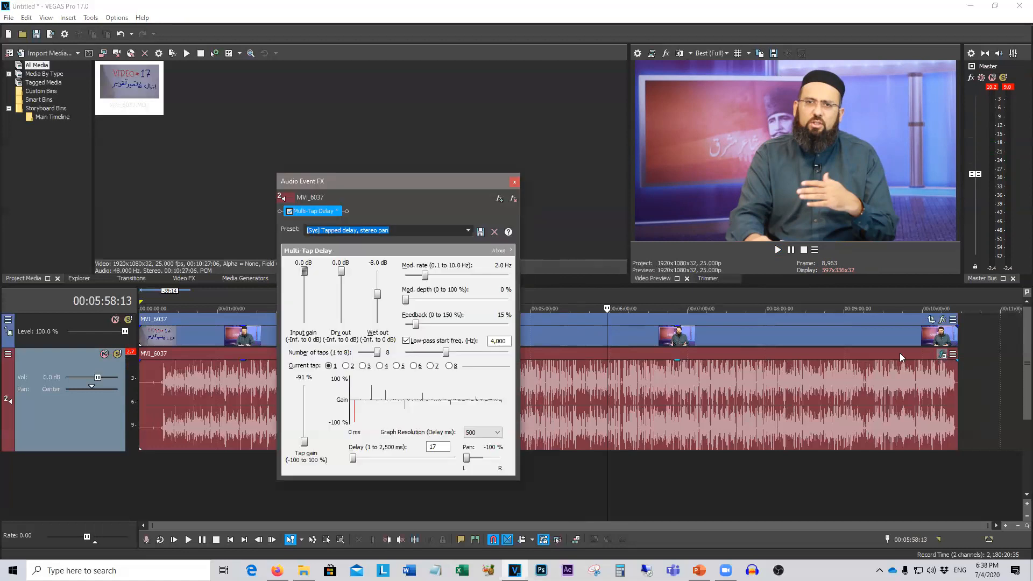
pyautogui.click(499, 199)
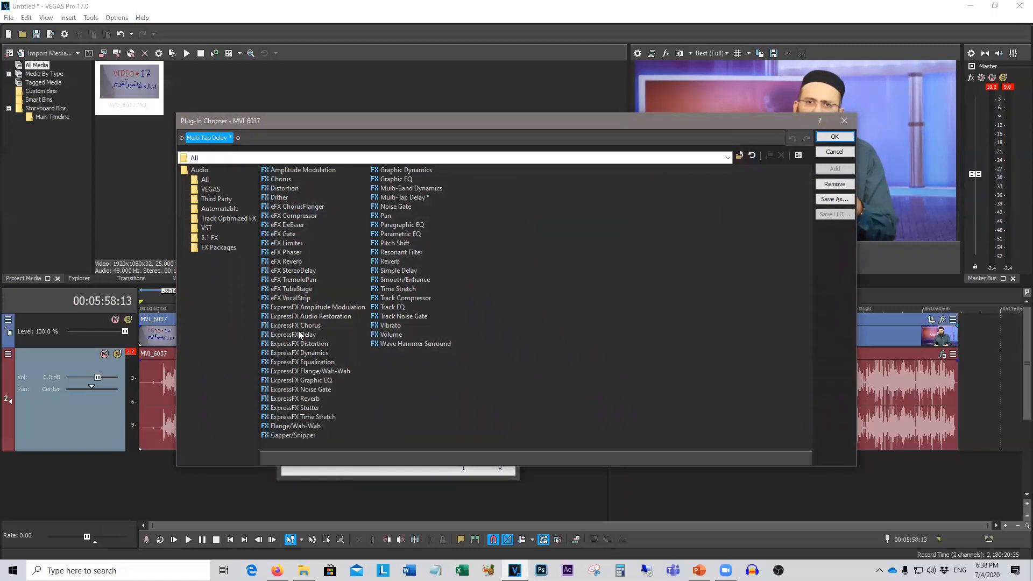
pyautogui.click(288, 262)
pyautogui.doubleClick(287, 262)
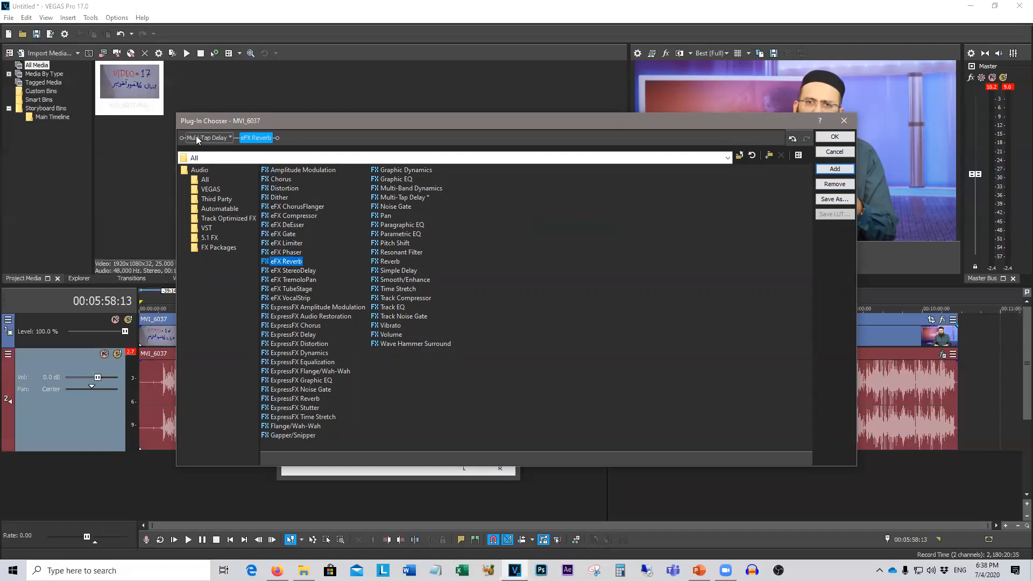
pyautogui.click(834, 141)
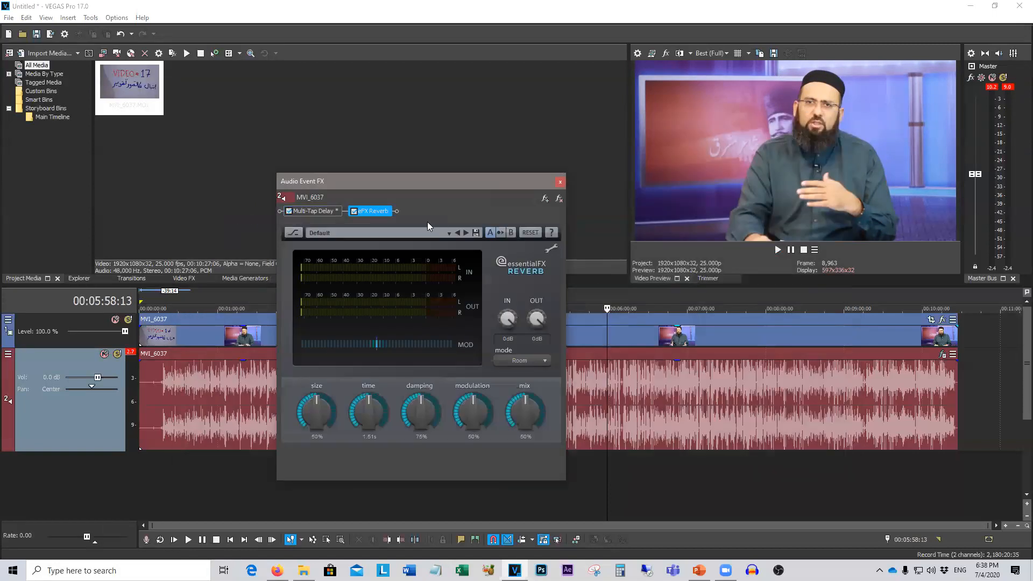
# Bypass Multi-Tap Delay and audition the Cathedral, Reverb_Vocal_Hall and Vox Decoupler presets of eFX Reverb during playback
pyautogui.click(289, 210)
pyautogui.click(778, 250)
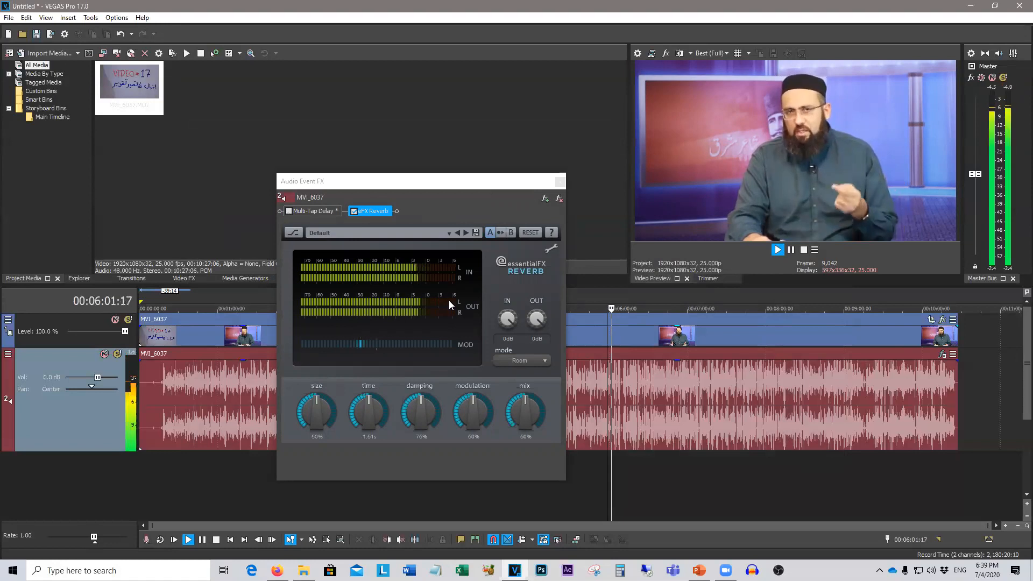
pyautogui.click(447, 233)
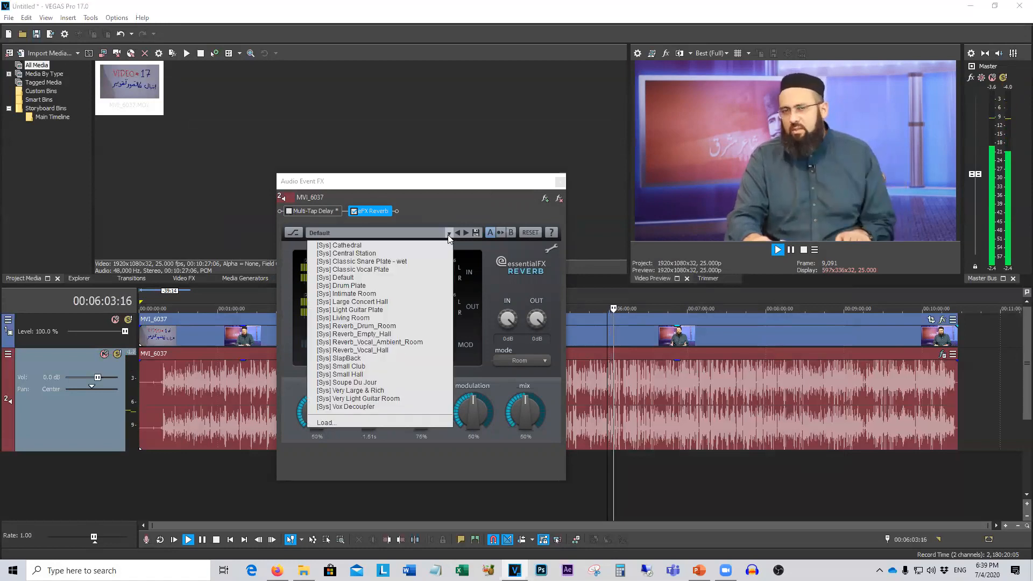
pyautogui.click(431, 245)
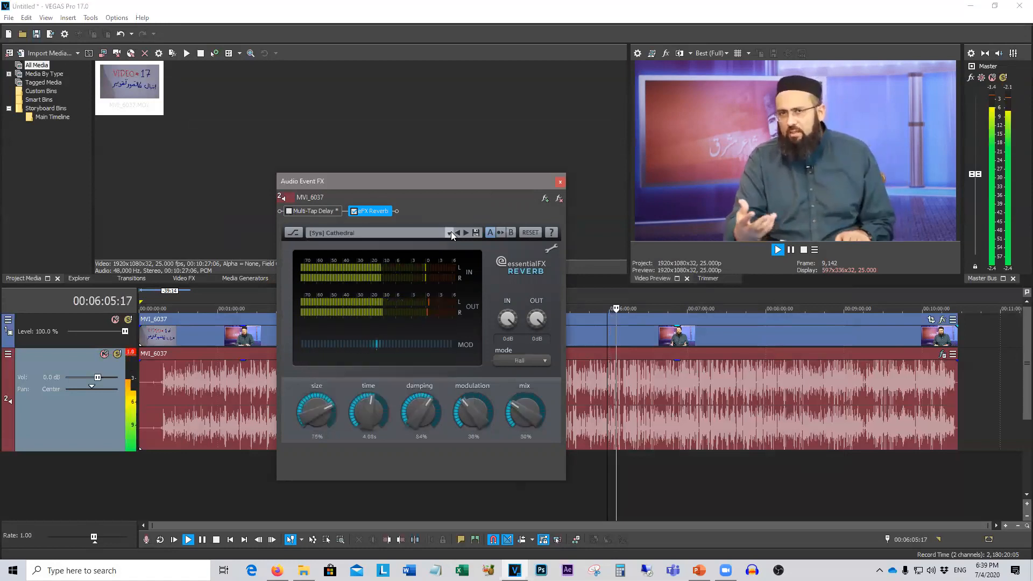
pyautogui.click(450, 232)
pyautogui.click(360, 349)
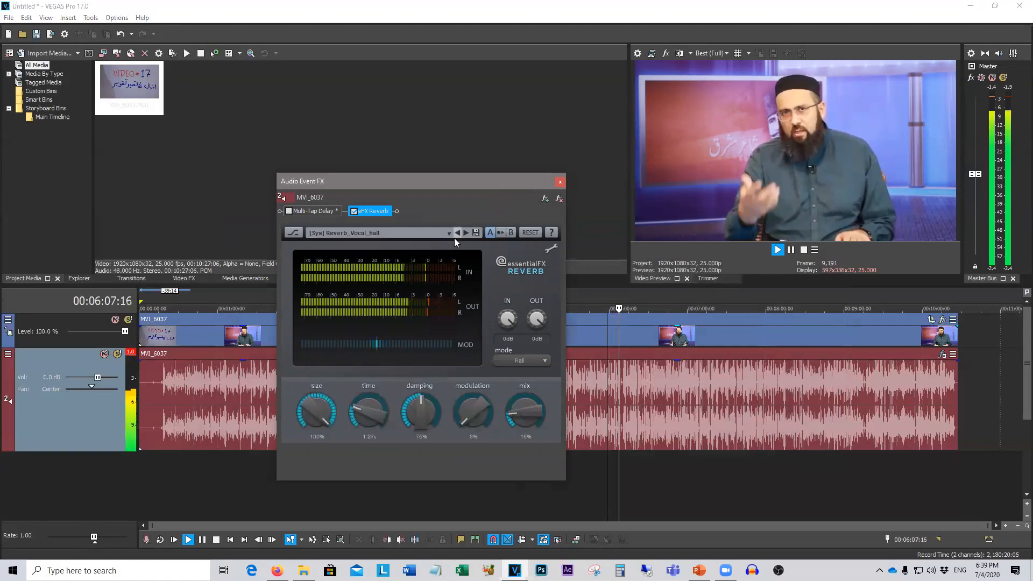
pyautogui.click(448, 234)
pyautogui.click(387, 406)
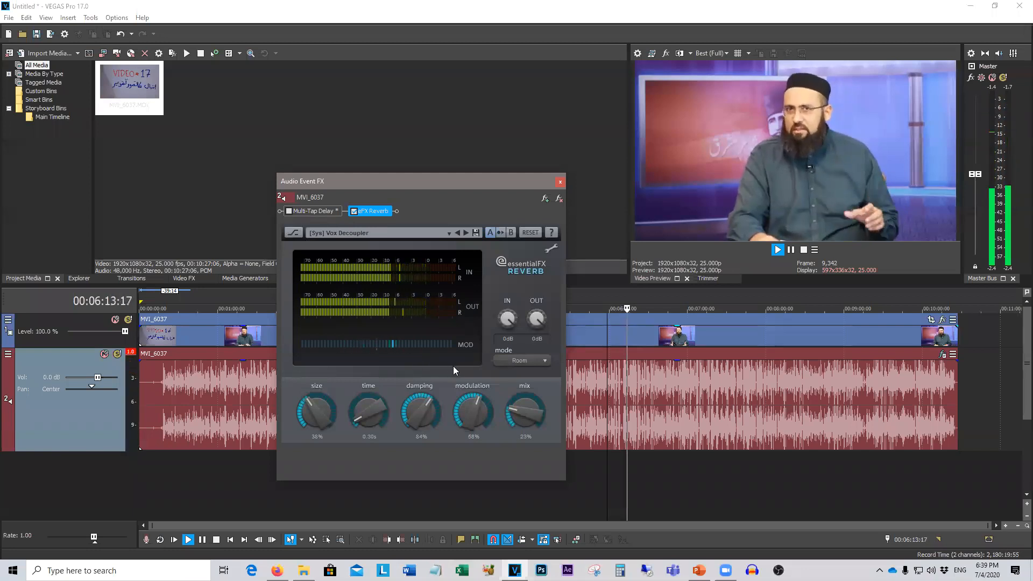
# Set the reverb time to about 1.08 s, lower the master bus level to about -11.7 dB, and stop playback
pyautogui.moveTo(359, 398)
pyautogui.mouseDown()
pyautogui.moveTo(391, 395)
pyautogui.moveTo(378, 410)
pyautogui.moveTo(371, 393)
pyautogui.moveTo(359, 400)
pyautogui.mouseUp()
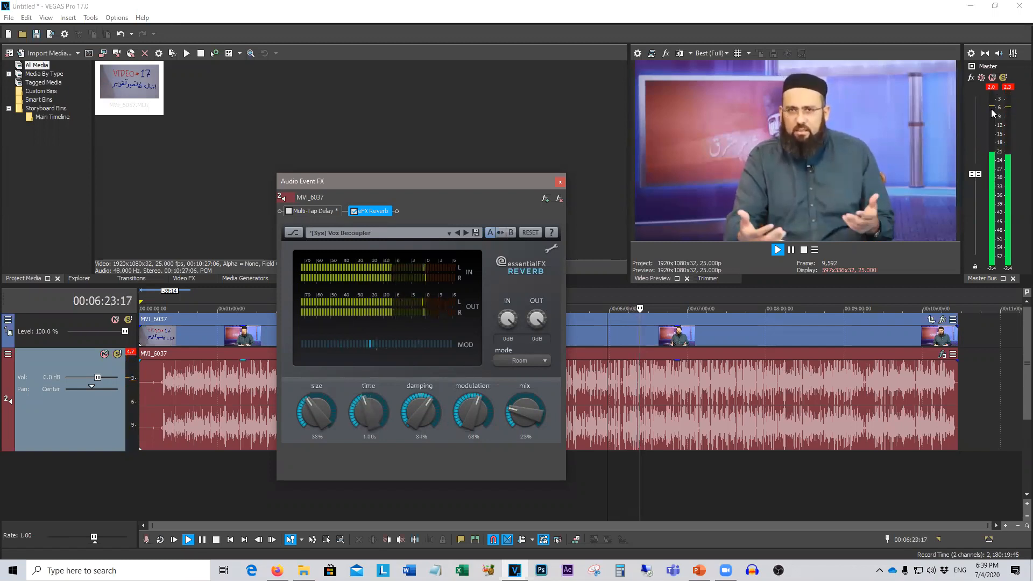
pyautogui.moveTo(973, 175); pyautogui.dragTo(974, 207)
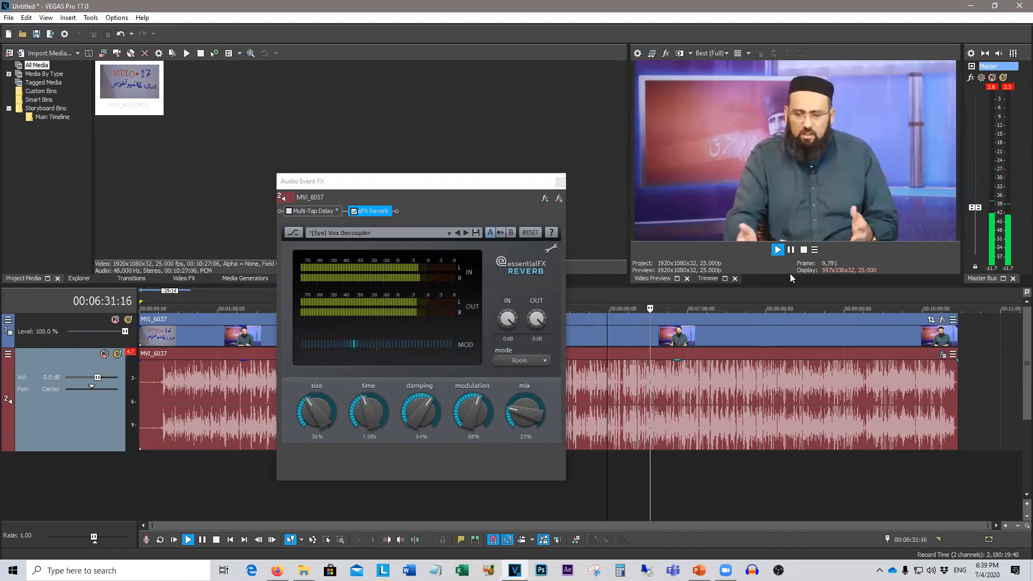
pyautogui.click(802, 250)
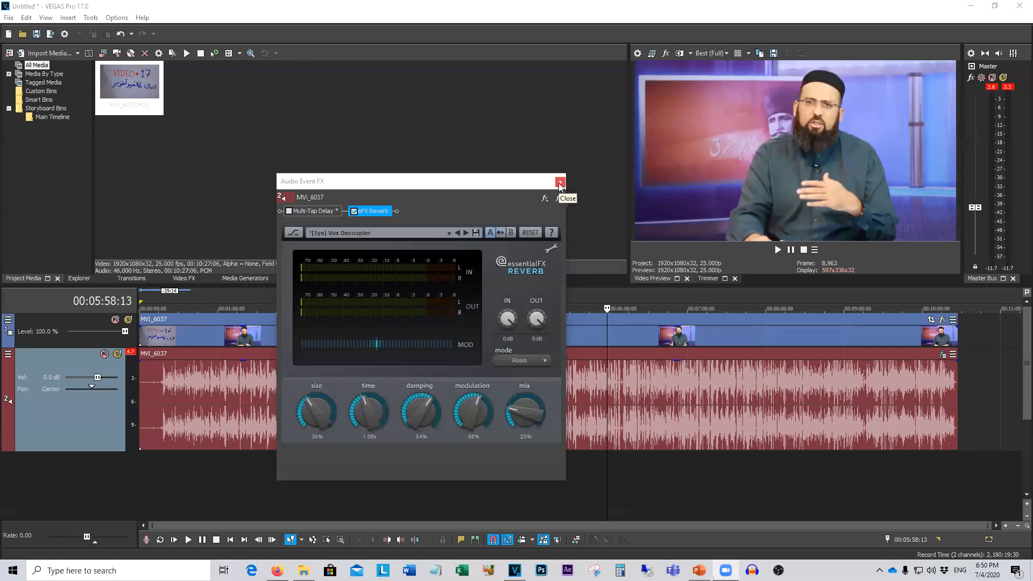
# Close the effects window, raise the master bus level to about -4.8 dB and reduce the audio track's height
pyautogui.click(560, 186)
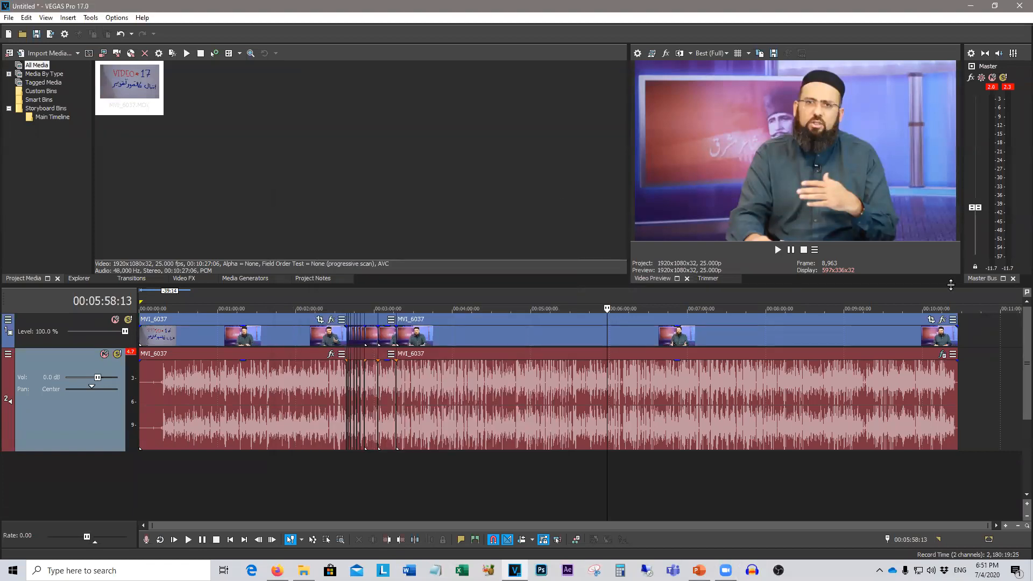
pyautogui.moveTo(975, 208); pyautogui.dragTo(975, 189)
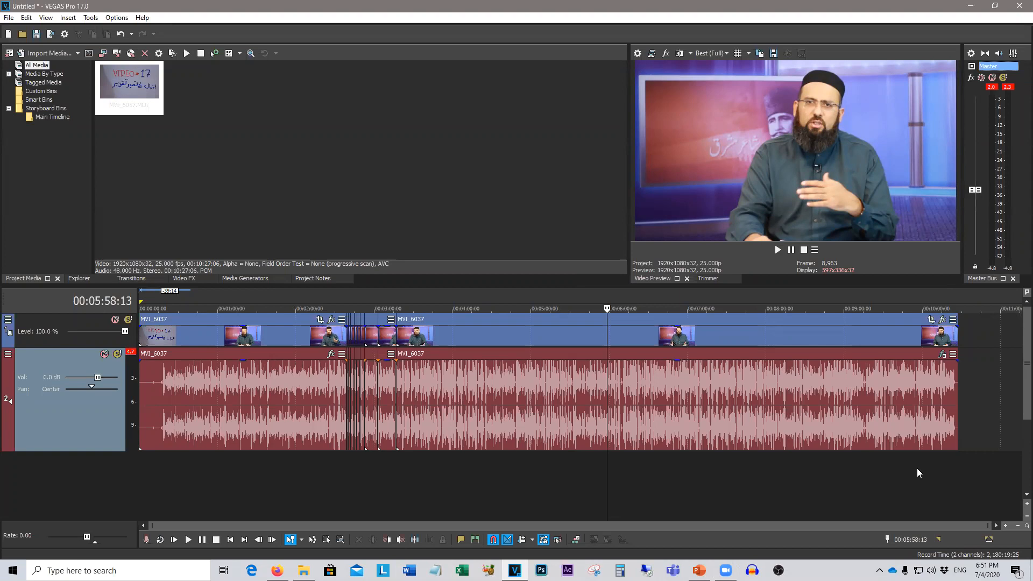
pyautogui.moveTo(110, 451); pyautogui.dragTo(110, 387)
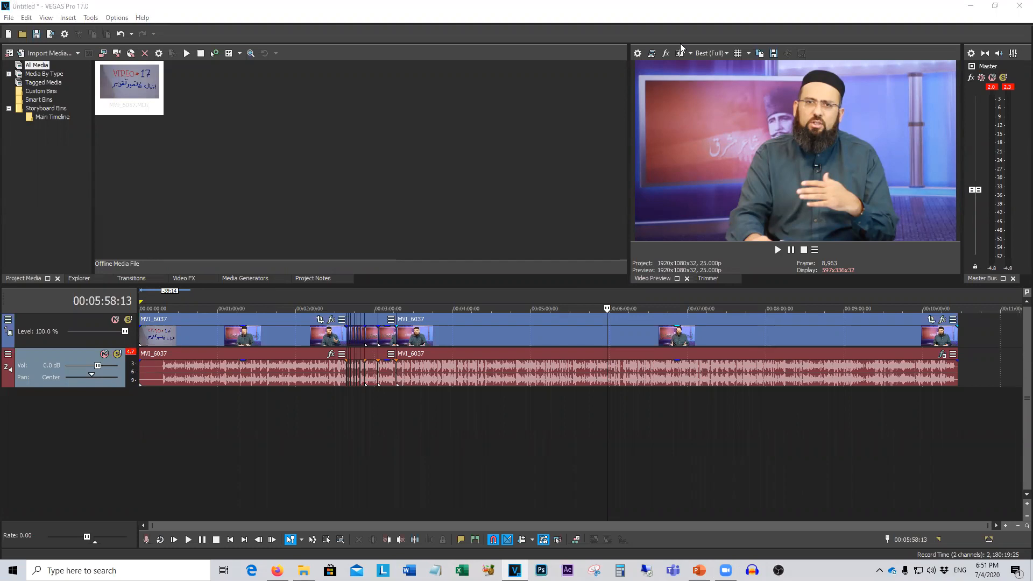
# Start a new project without saving the changes to the current one
pyautogui.click(411, 138)
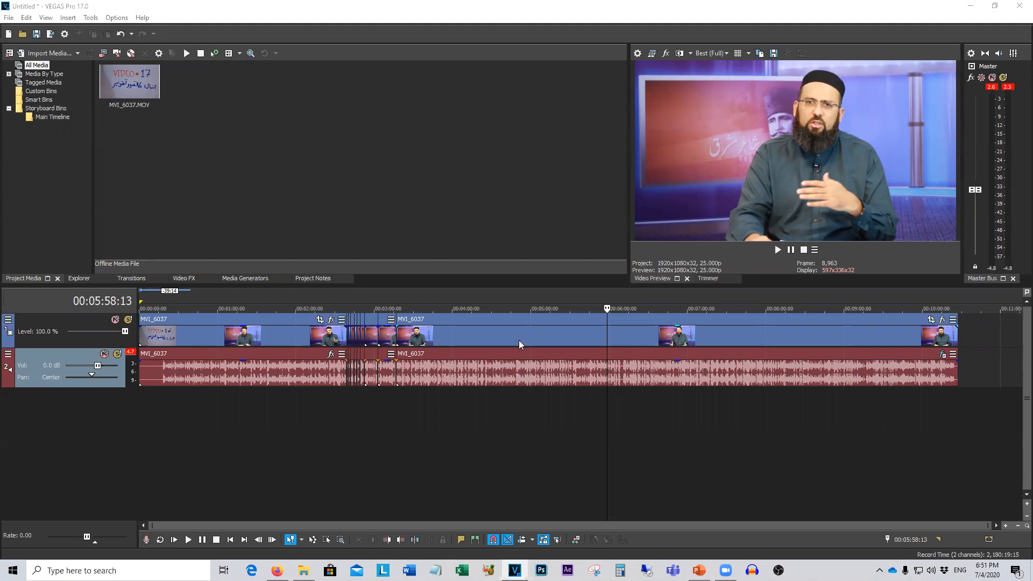
pyautogui.click(293, 463)
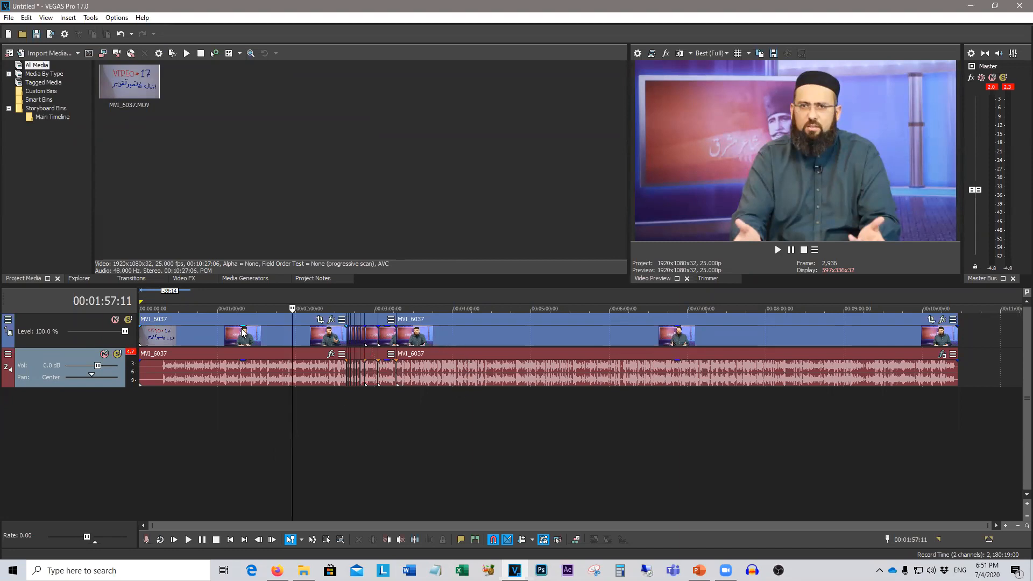
pyautogui.click(9, 34)
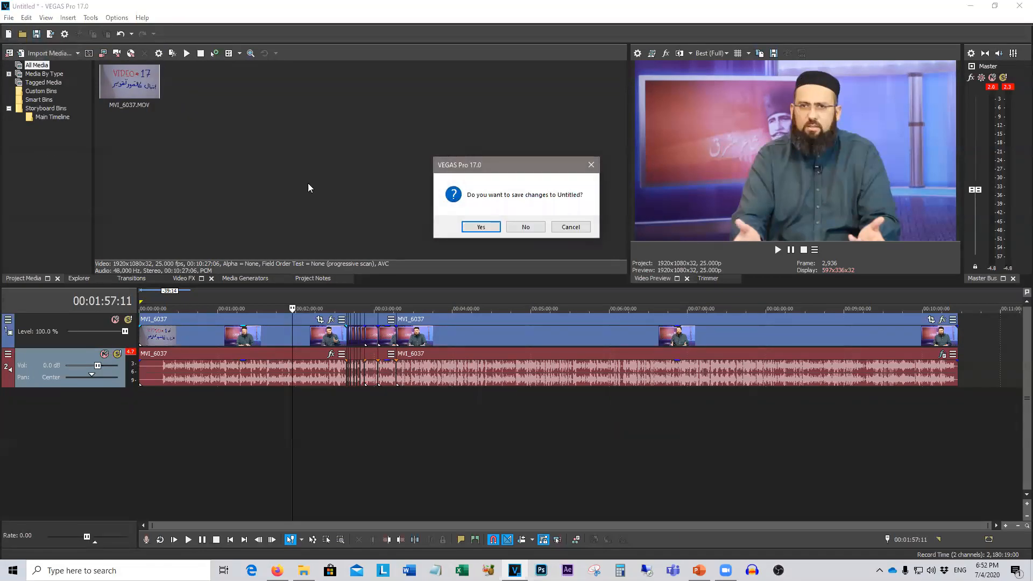
pyautogui.click(518, 229)
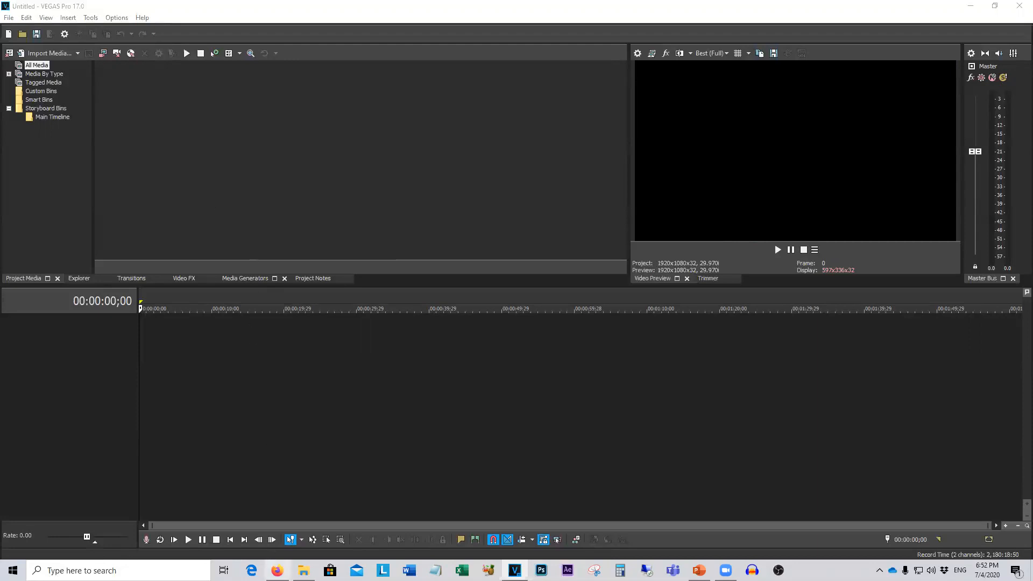
# Switch to File Explorer and open the Assignment Video Files folder inside Vegas Pro Classes
pyautogui.click(282, 492)
pyautogui.click(331, 377)
pyautogui.hotkey('alt', 'Tab')
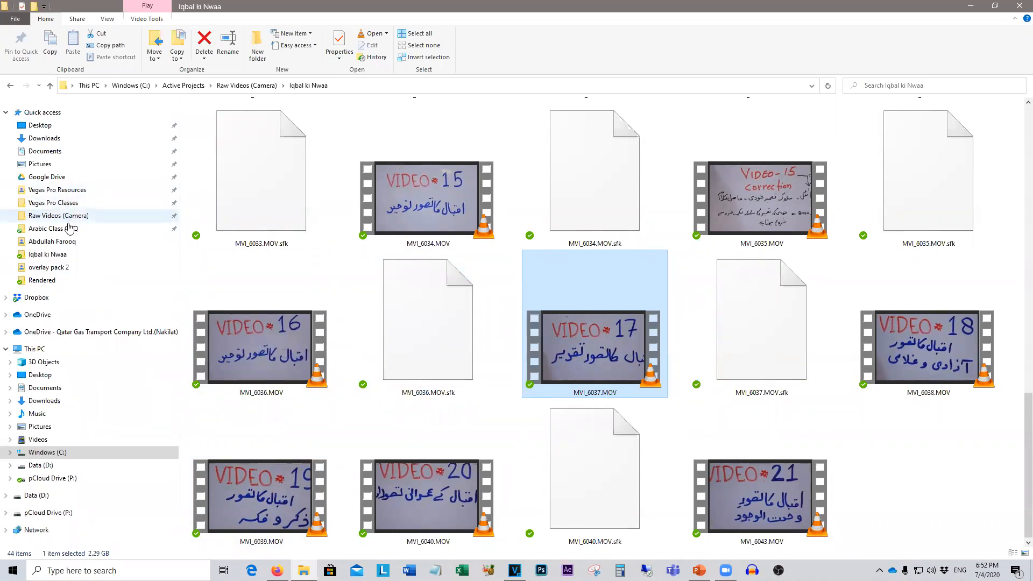
pyautogui.click(61, 192)
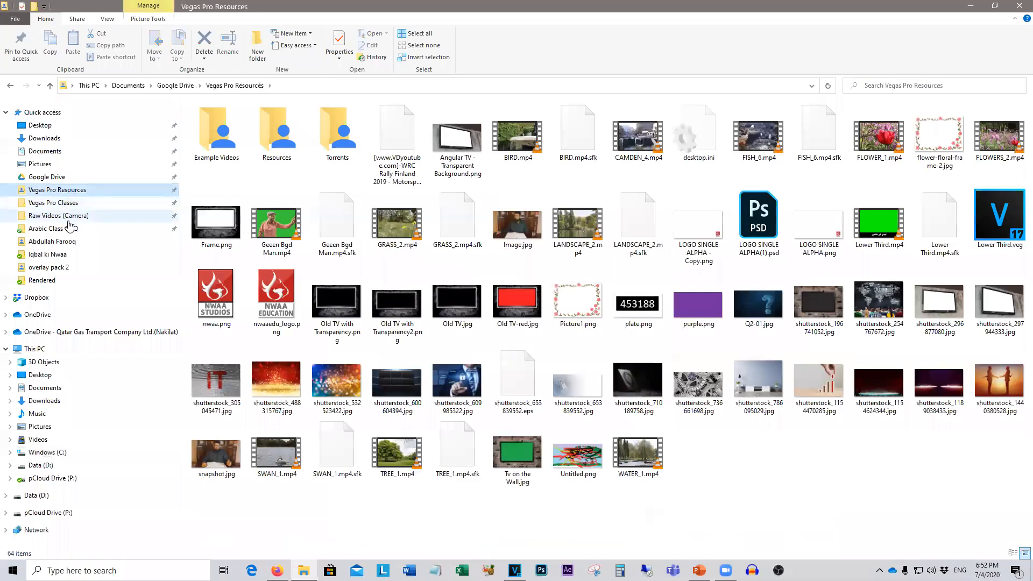
pyautogui.click(53, 203)
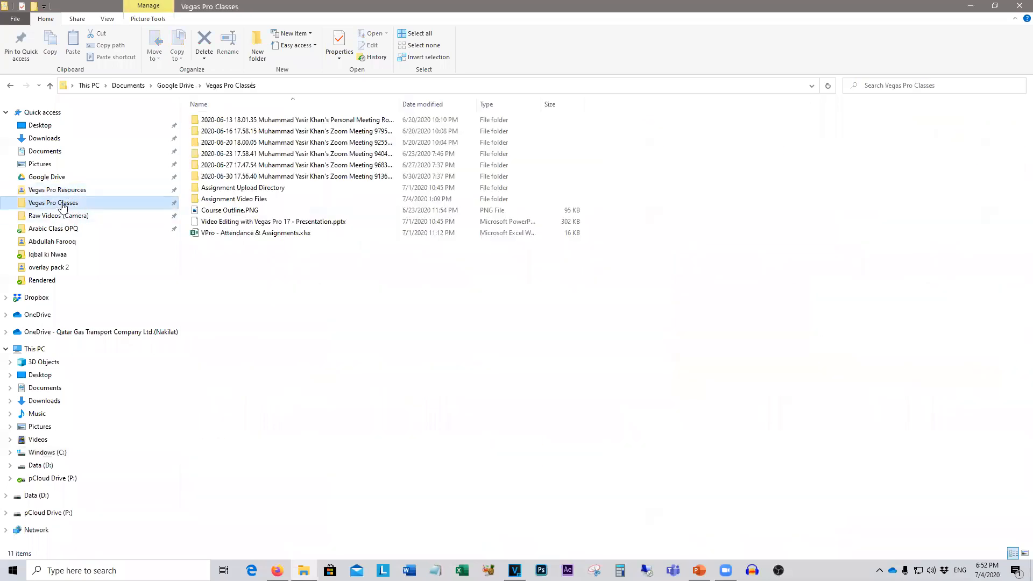
pyautogui.doubleClick(257, 199)
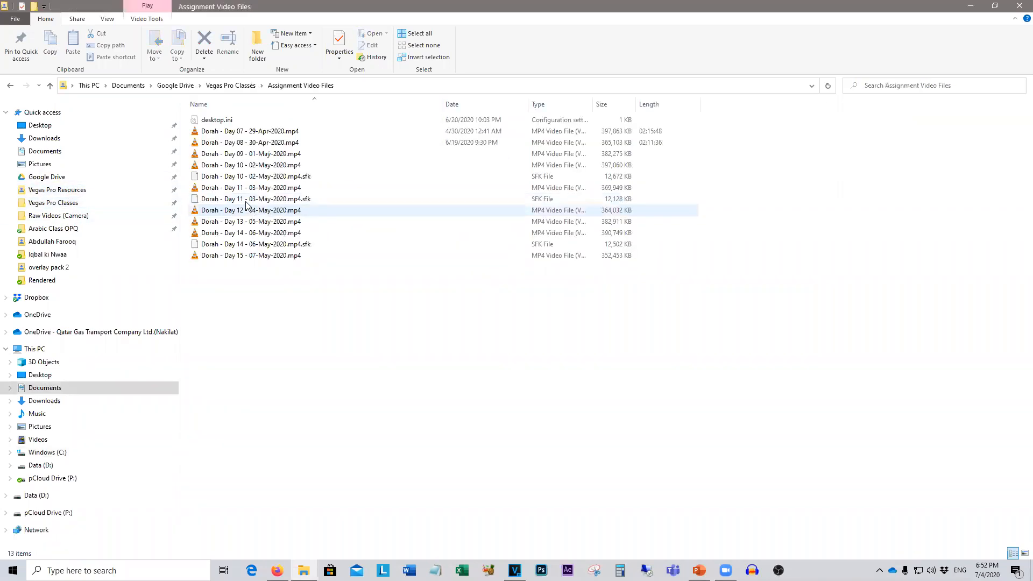
# Place "Dorah - Day 11 - 03-May-2020.mp4" at the start of the VEGAS Pro timeline and match the project settings to it
pyautogui.moveTo(253, 187); pyautogui.dragTo(141, 366)
pyautogui.click(574, 224)
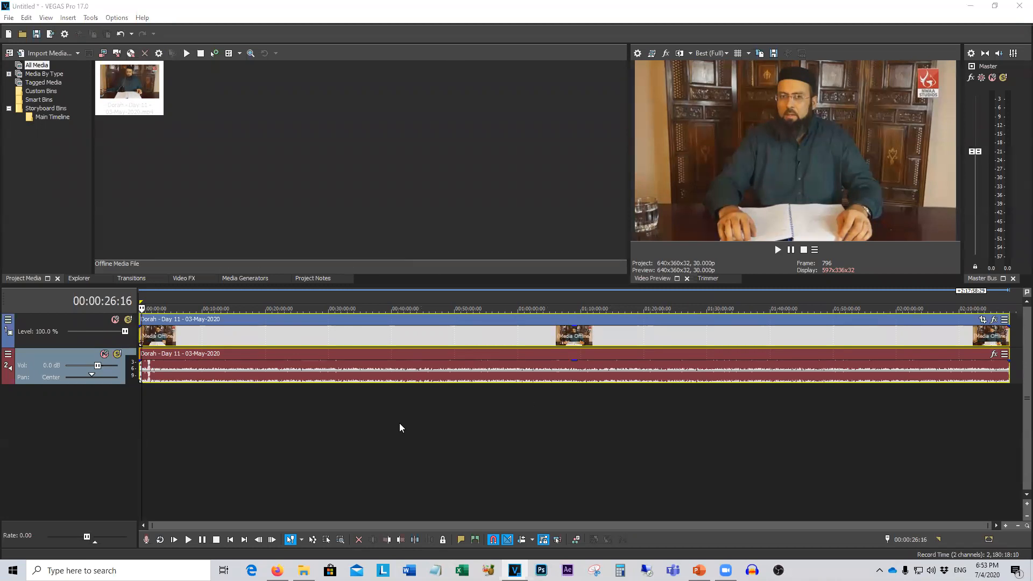
# Split the Dorah - Day 11 clip at 00:19:01:01 and again at about 00:39:00
pyautogui.click(258, 416)
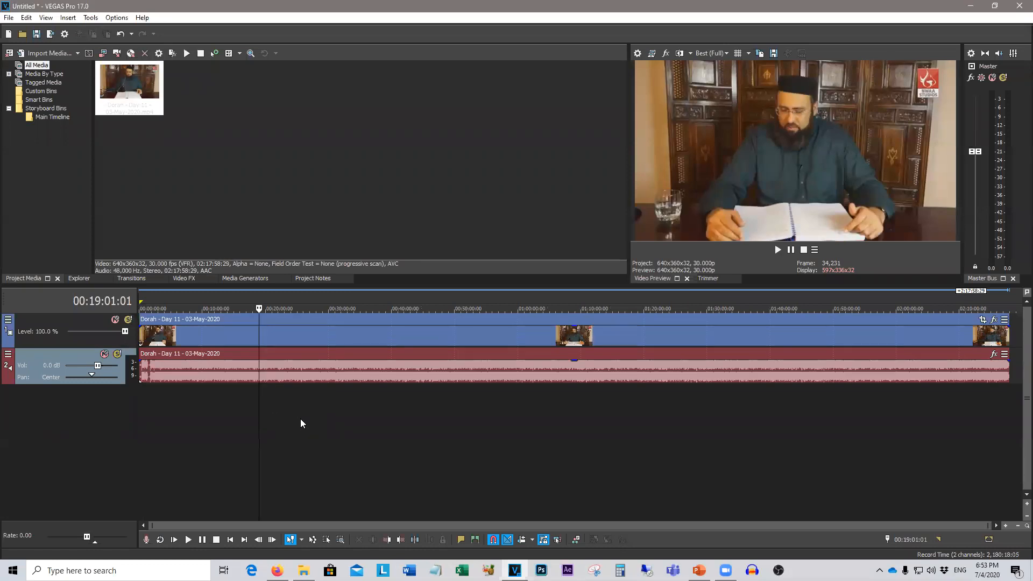
pyautogui.press('s')
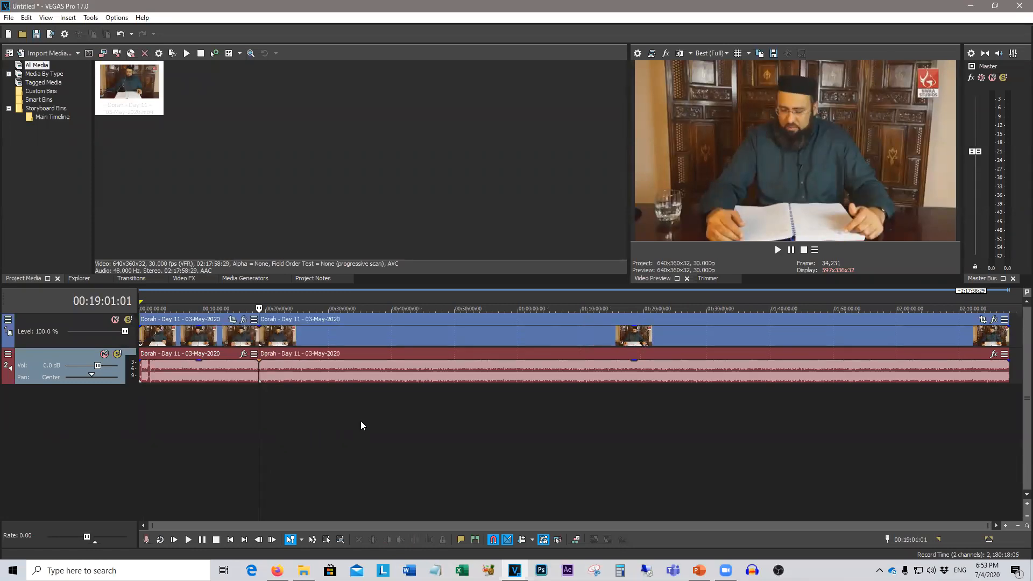
pyautogui.click(384, 417)
pyautogui.press('s')
# Delete the first and last segments of the split clip, keeping only the middle one
pyautogui.click(207, 380)
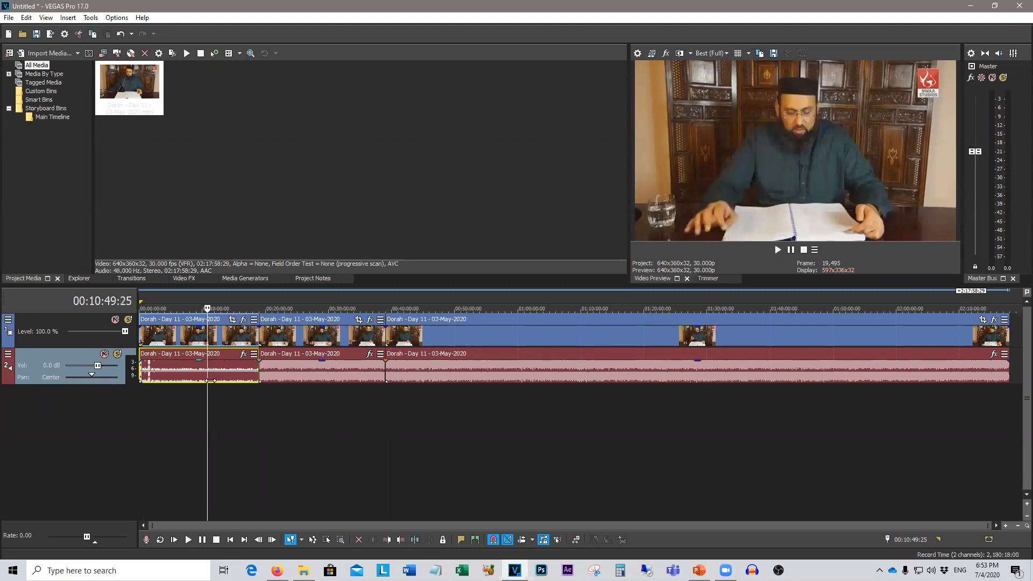
pyautogui.press('Delete')
pyautogui.click(406, 372)
pyautogui.press('Delete')
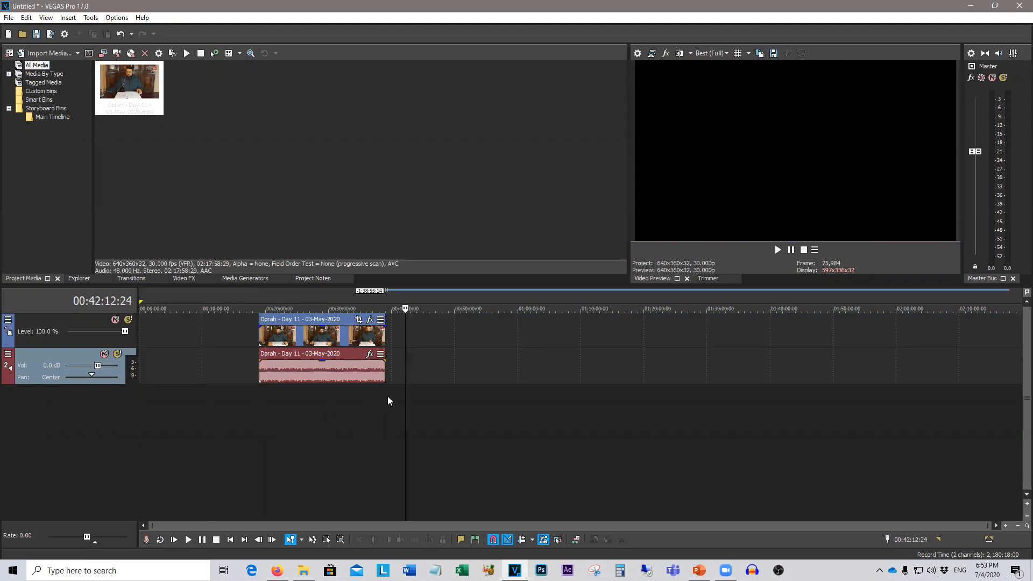
# Insert a new video track above the existing video track
pyautogui.rightClick(436, 340)
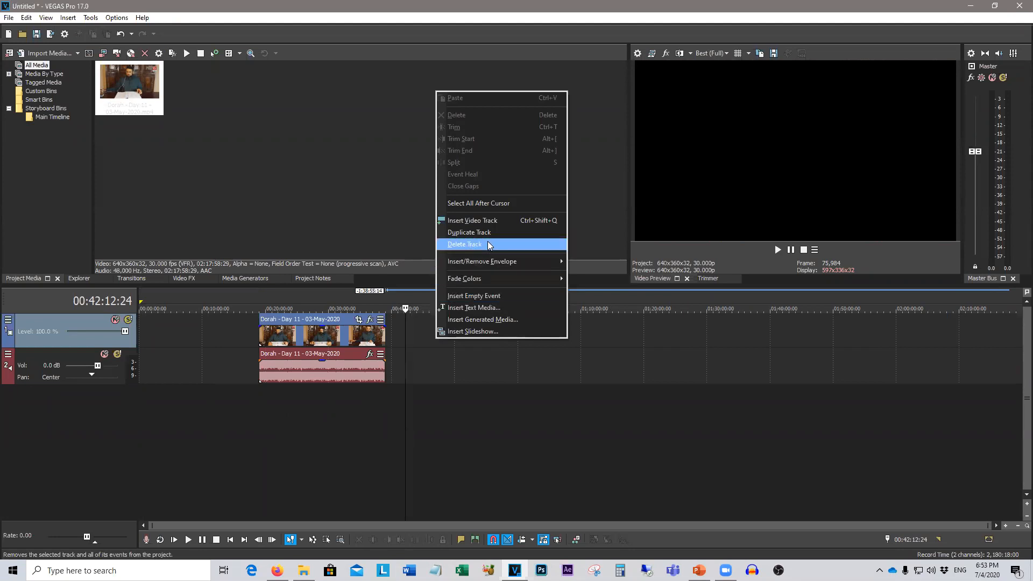
pyautogui.click(473, 220)
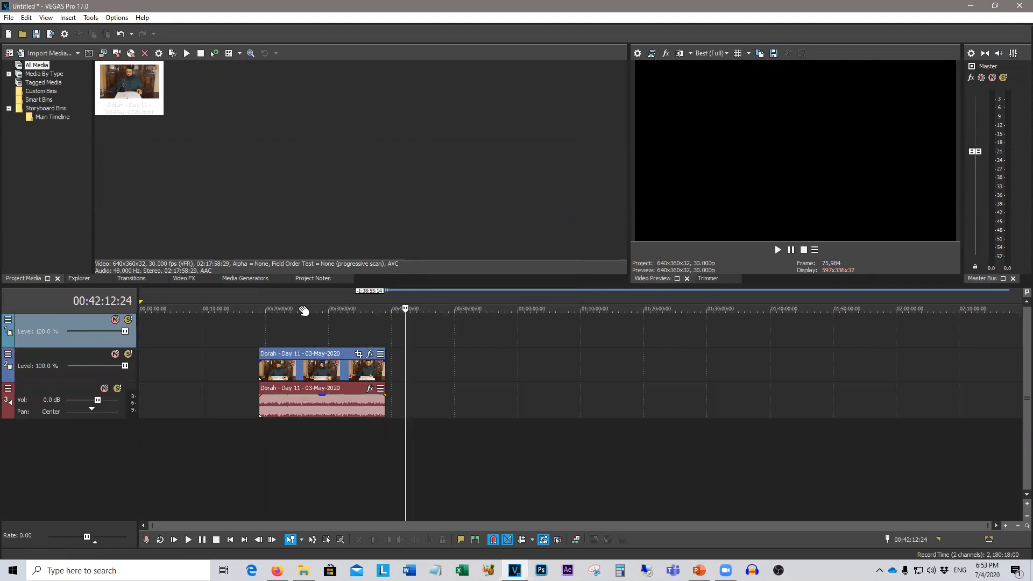
# Select the timeline range from about 00:25:09 to 00:33:10 within the Dorah clip
pyautogui.click(255, 449)
pyautogui.click(274, 450)
pyautogui.moveTo(297, 462); pyautogui.dragTo(348, 468)
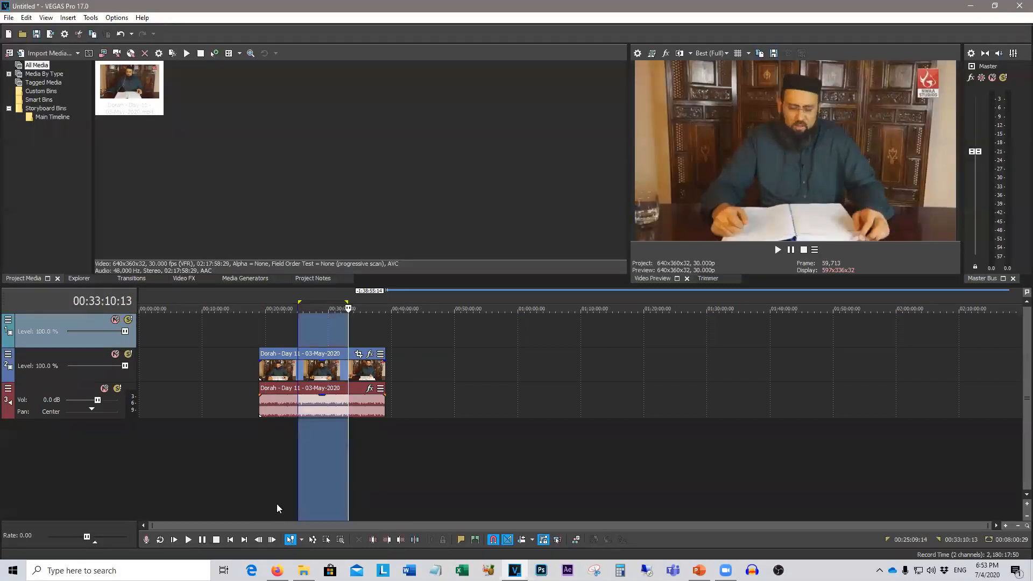
# Switch to File Explorer and open the "overlay pack 2" folder inside Vegas Pro Resources > Resources
pyautogui.moveTo(304, 569)
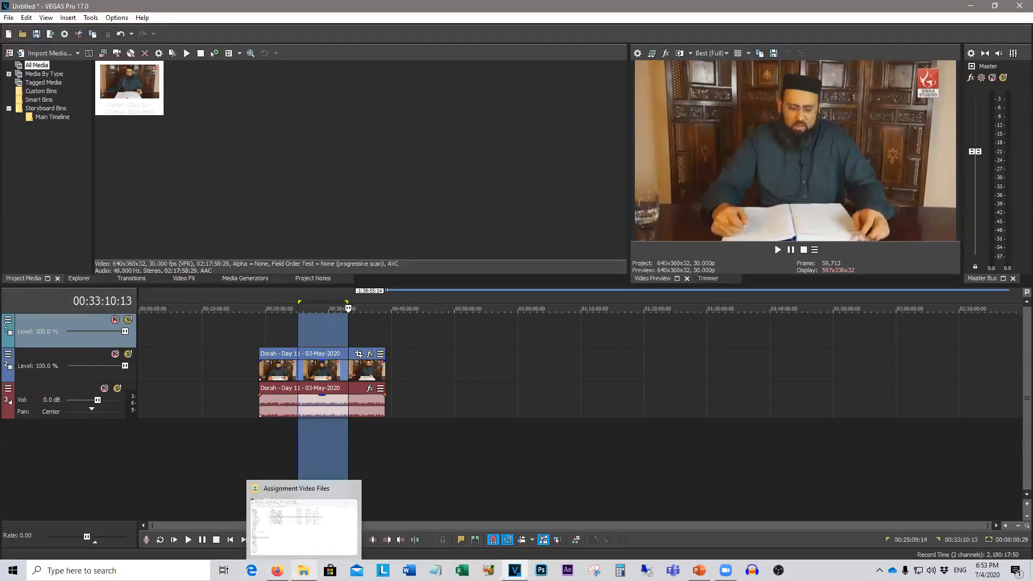
pyautogui.click(315, 538)
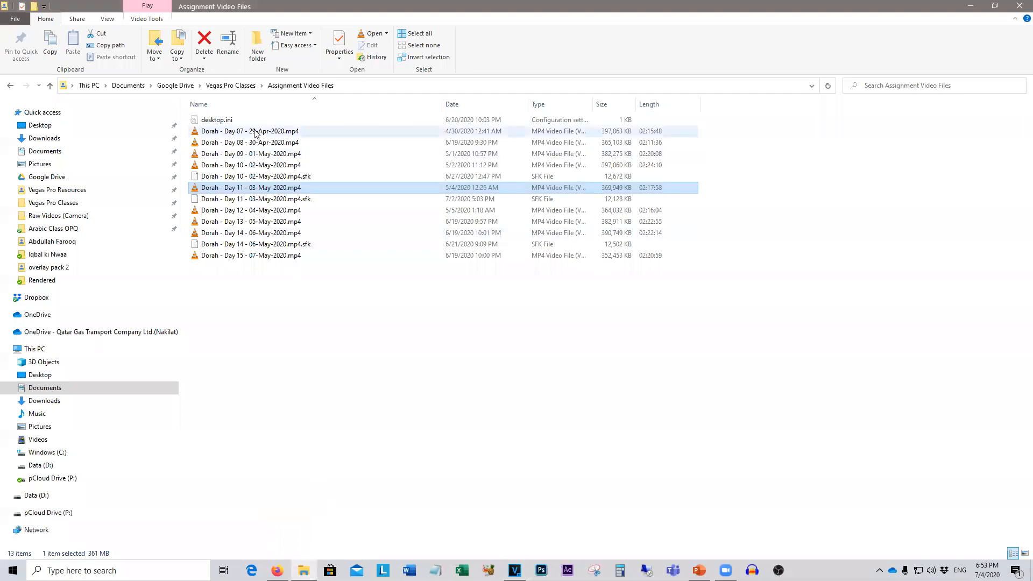
pyautogui.click(82, 192)
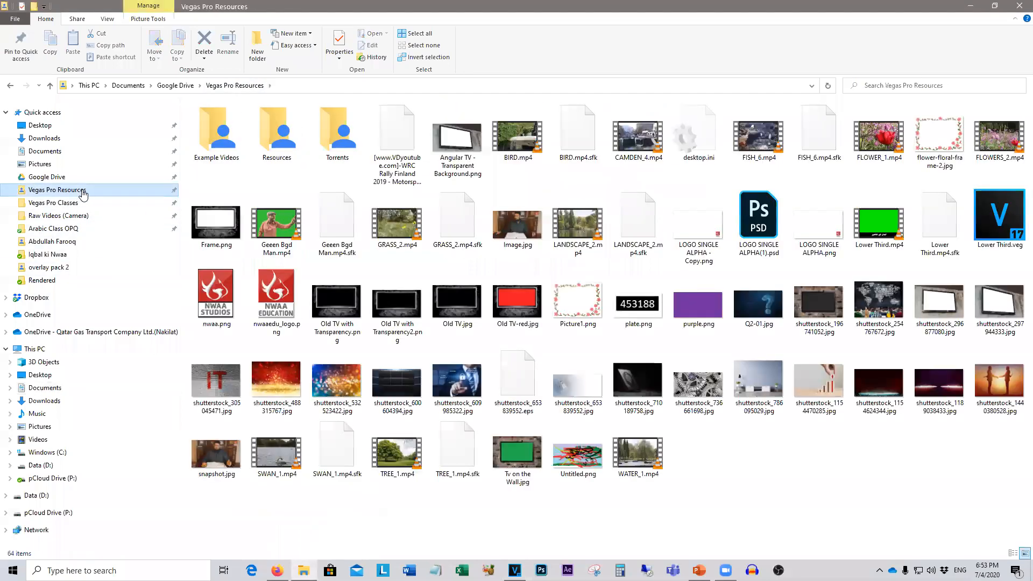
pyautogui.doubleClick(274, 154)
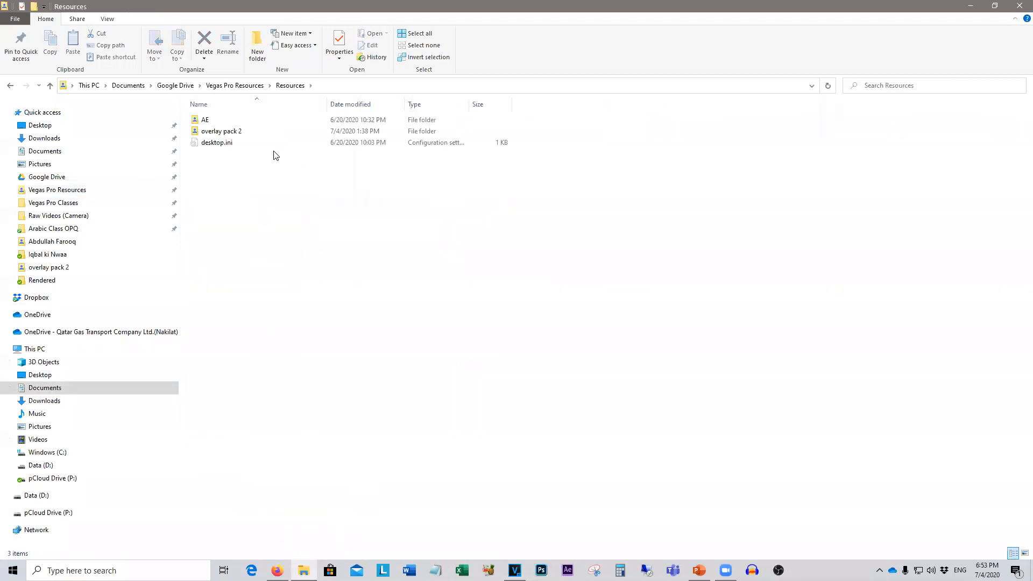
pyautogui.doubleClick(239, 134)
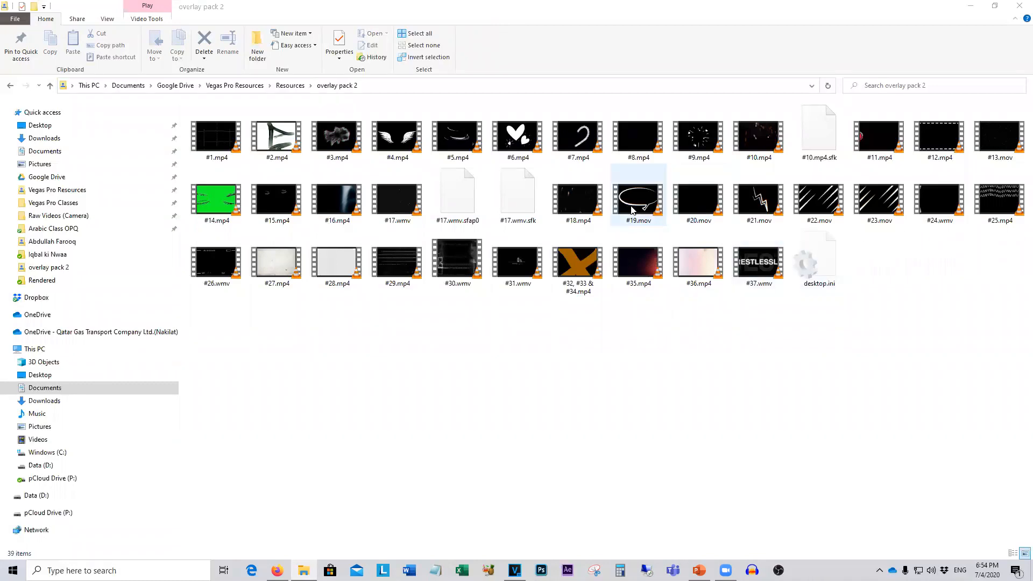
# Preview the overlay clip #10.mp4 in VLC media player and close the player
pyautogui.click(754, 146)
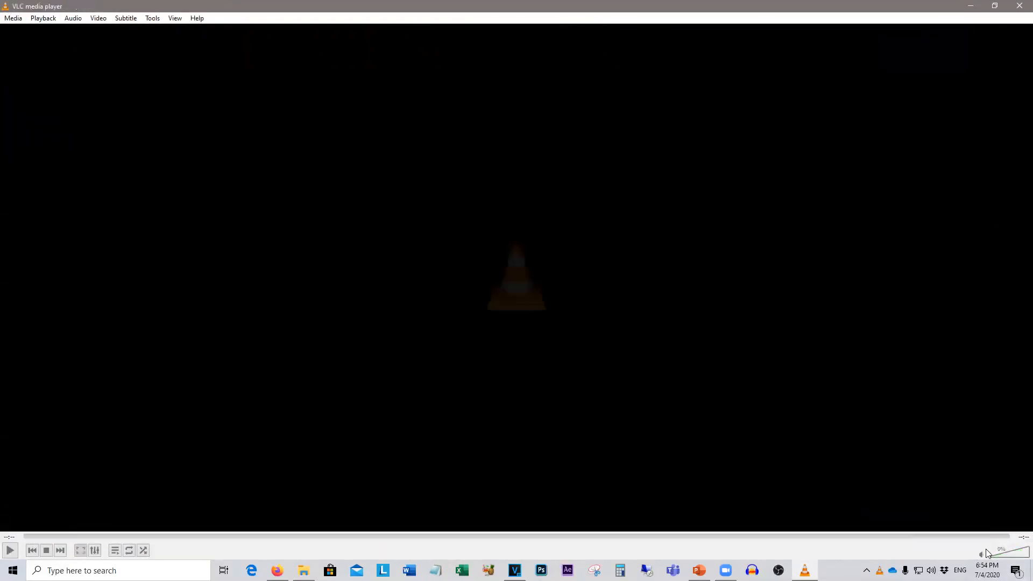
pyautogui.press('space')
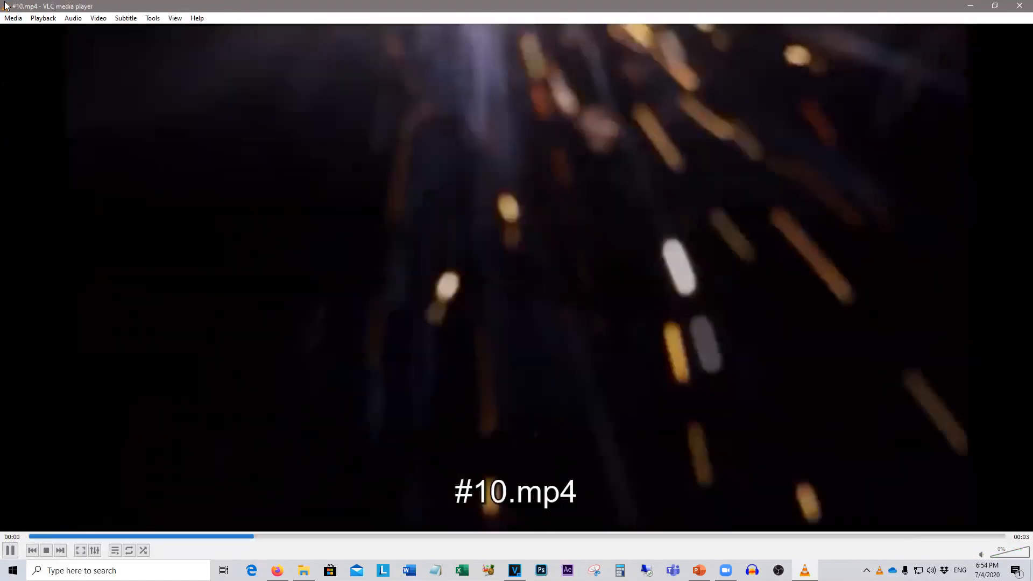
pyautogui.doubleClick(23, 5)
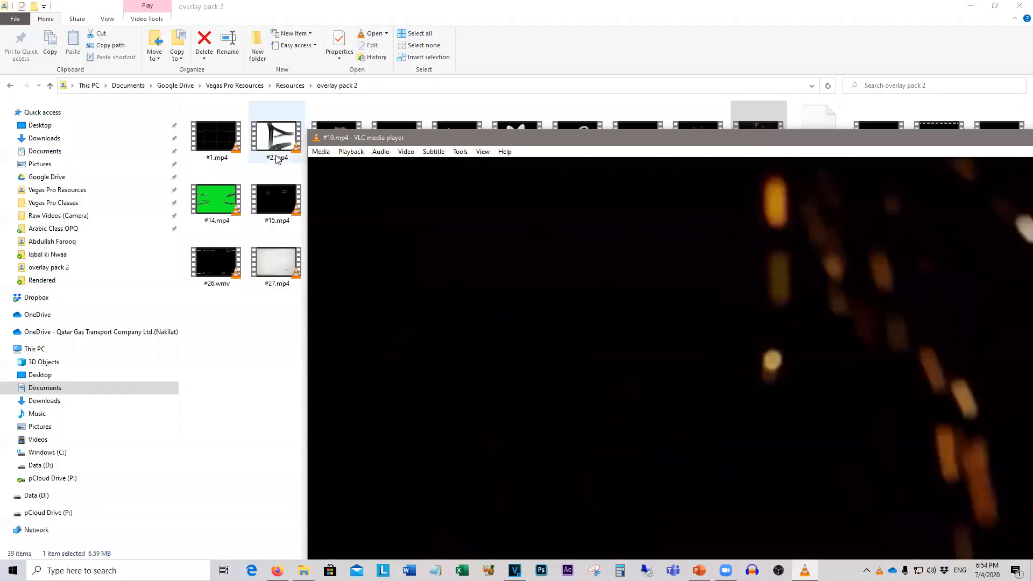
pyautogui.moveTo(371, 137); pyautogui.dragTo(326, 94)
pyautogui.press('space')
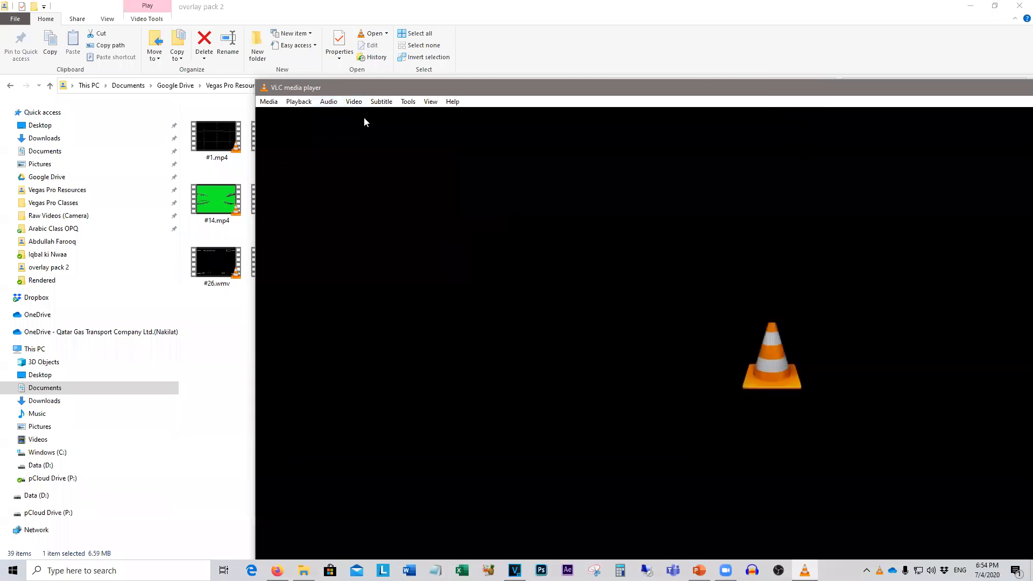
pyautogui.click(269, 102)
pyautogui.click(379, 249)
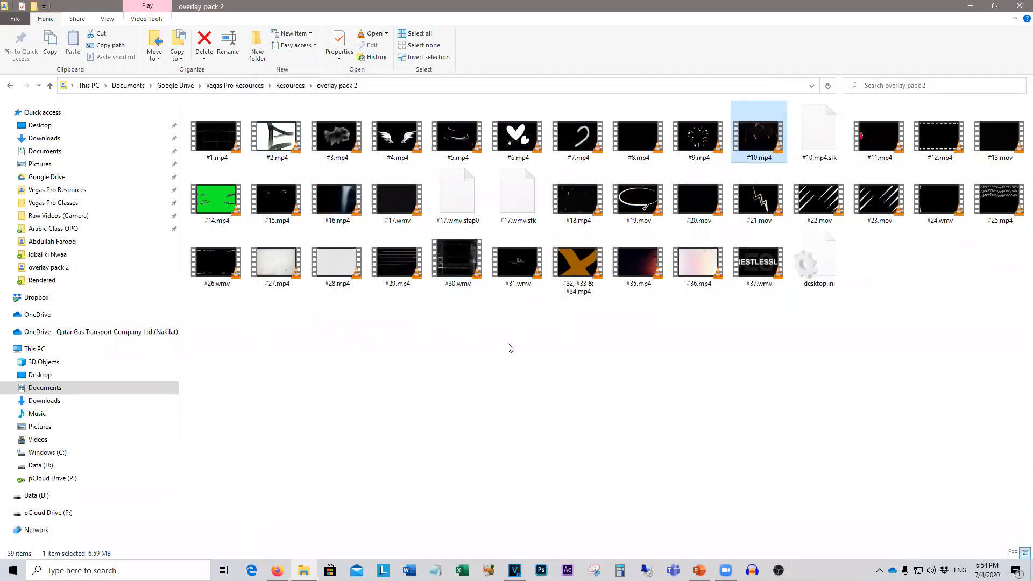
# Add #10.mp4 to the empty VEGAS Pro video track at the Dorah clip's start and extend it to that clip's end
pyautogui.moveTo(755, 137); pyautogui.dragTo(260, 332)
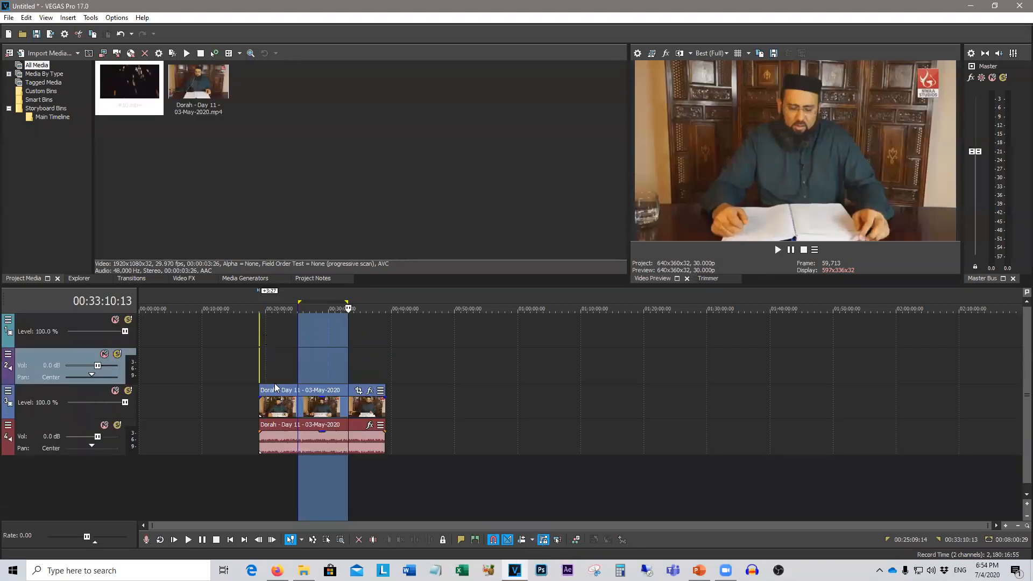
pyautogui.click(260, 471)
pyautogui.scroll(4, 291, 470)
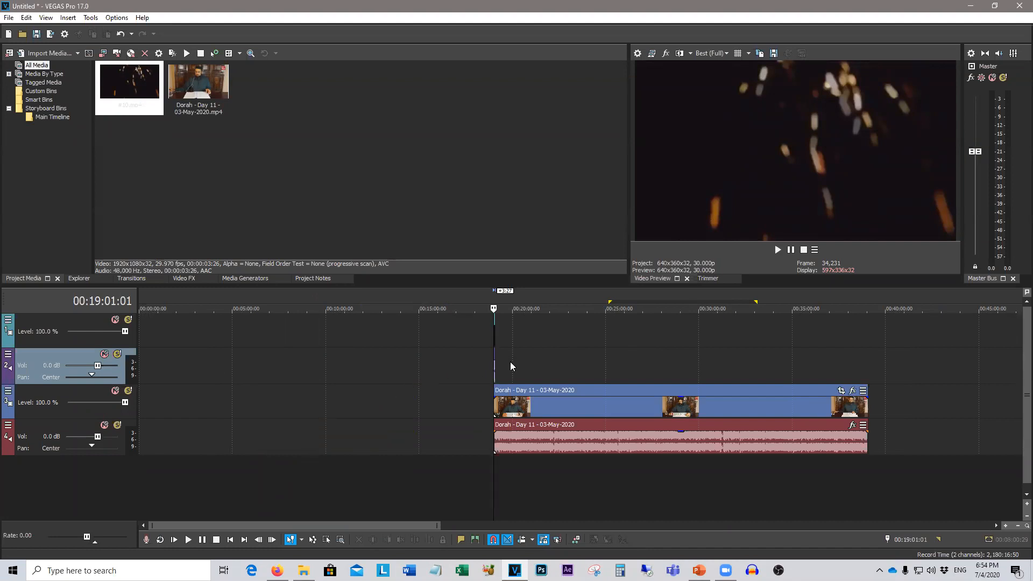
pyautogui.moveTo(493, 359); pyautogui.dragTo(867, 366)
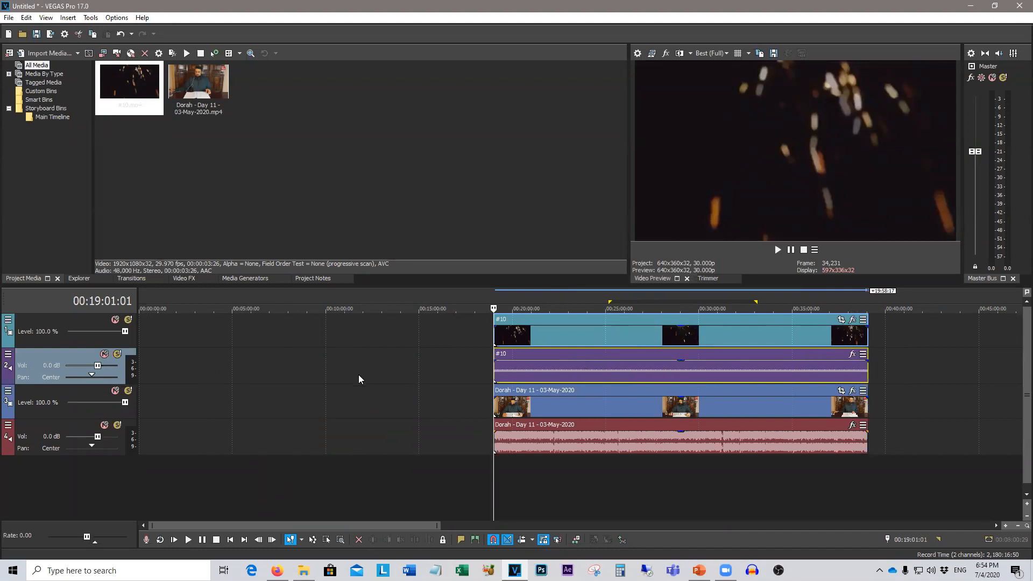
# Mute the #10 overlay's audio track, and mute the master output while playing the timeline from about 00:21:31
pyautogui.click(105, 354)
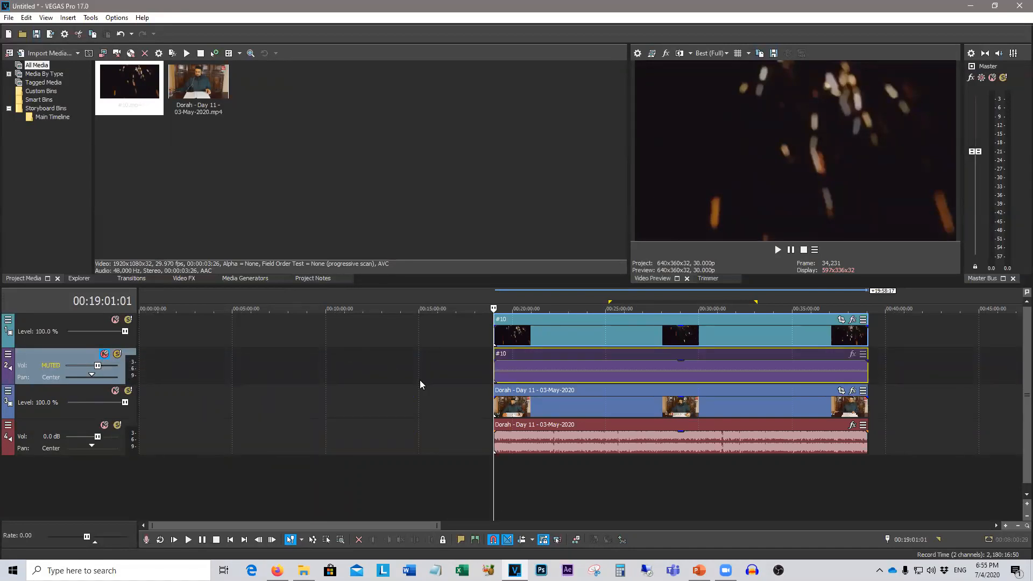
pyautogui.scroll(-3, 421, 384)
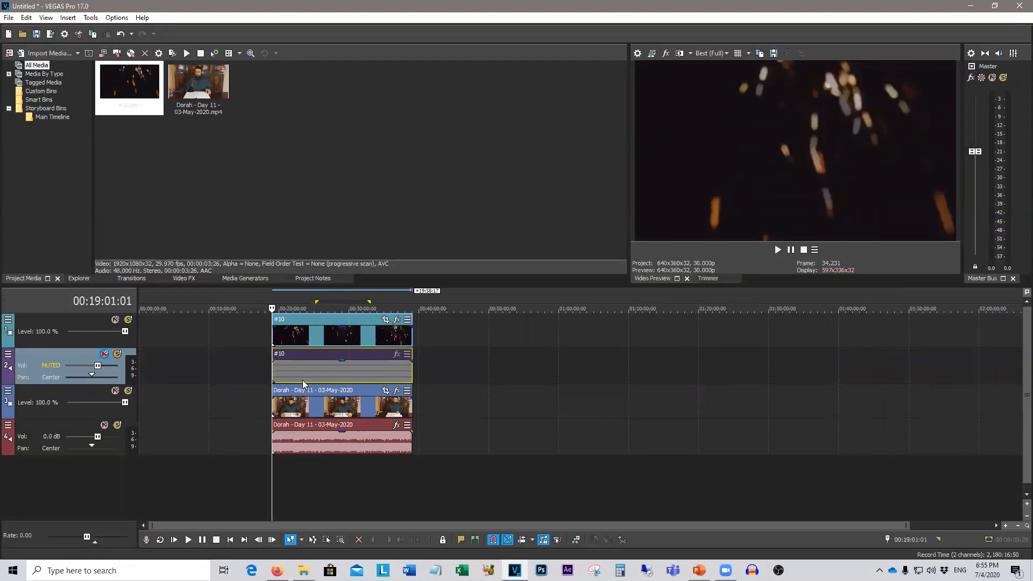
pyautogui.click(289, 472)
pyautogui.press('space')
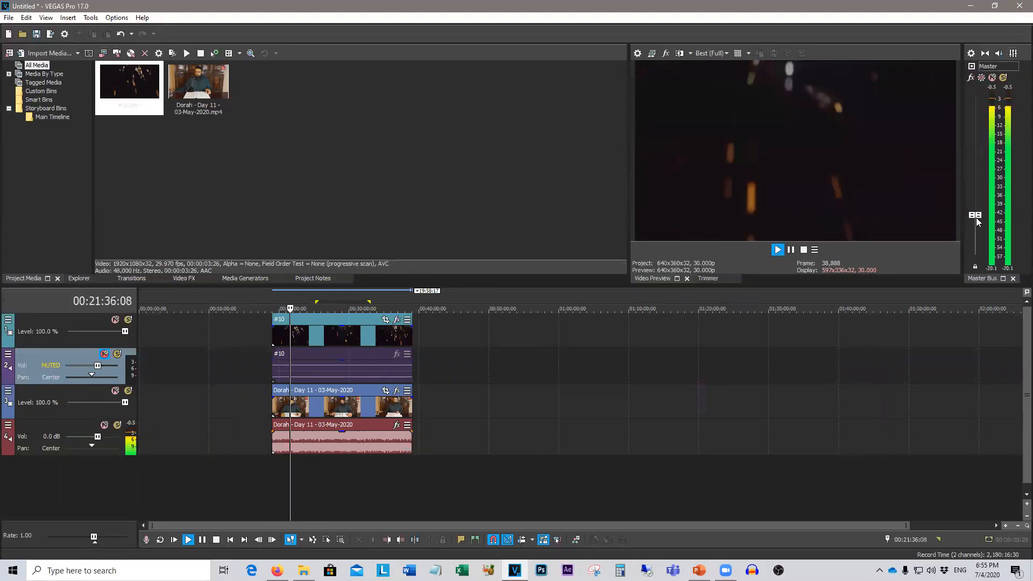
pyautogui.click(992, 79)
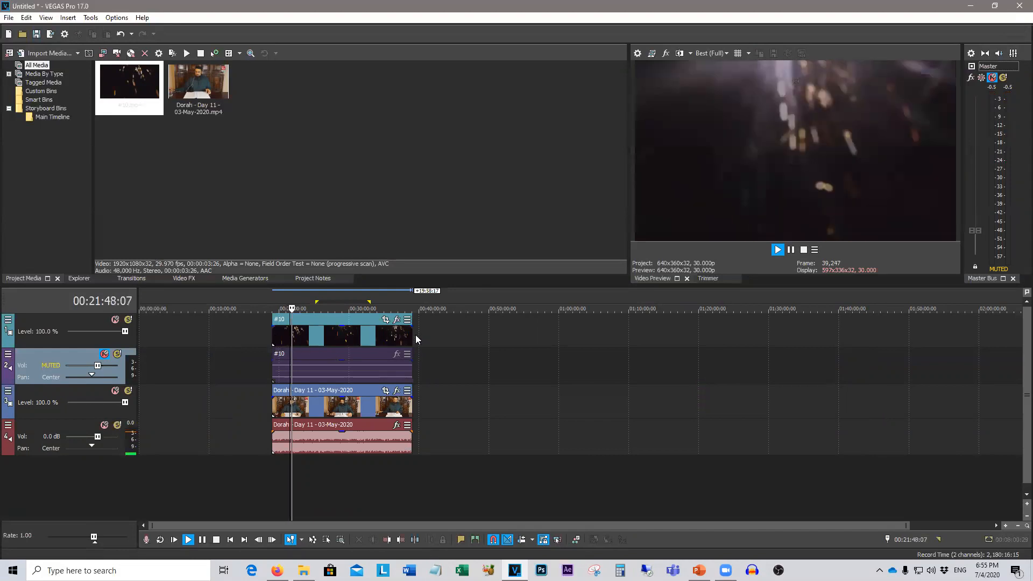
# Set the compositing mode of the #10 overlay's video track to Overlay
pyautogui.moveTo(413, 340)
pyautogui.mouseDown()
pyautogui.moveTo(857, 344)
pyautogui.moveTo(414, 354)
pyautogui.mouseUp()
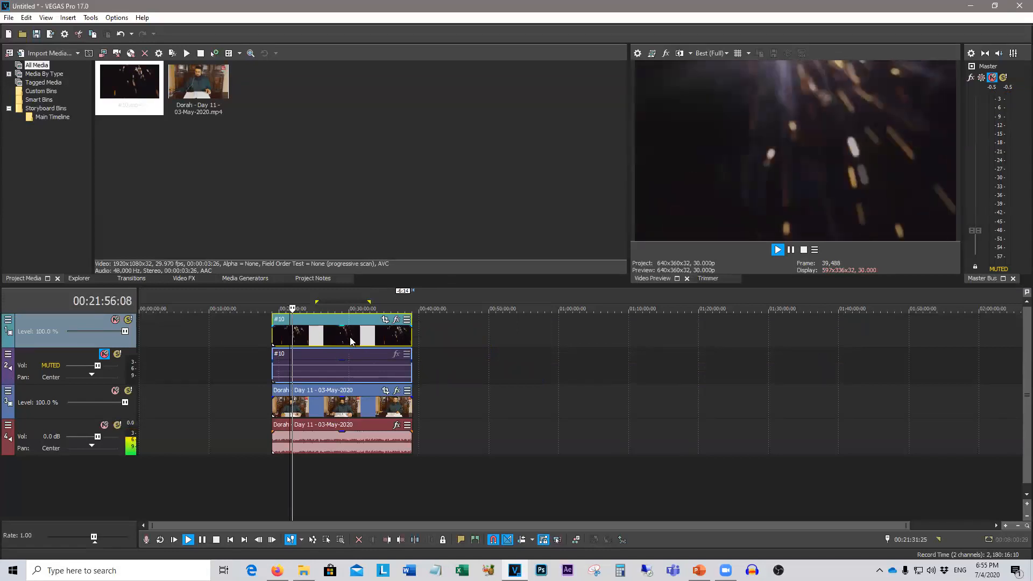
pyautogui.click(7, 321)
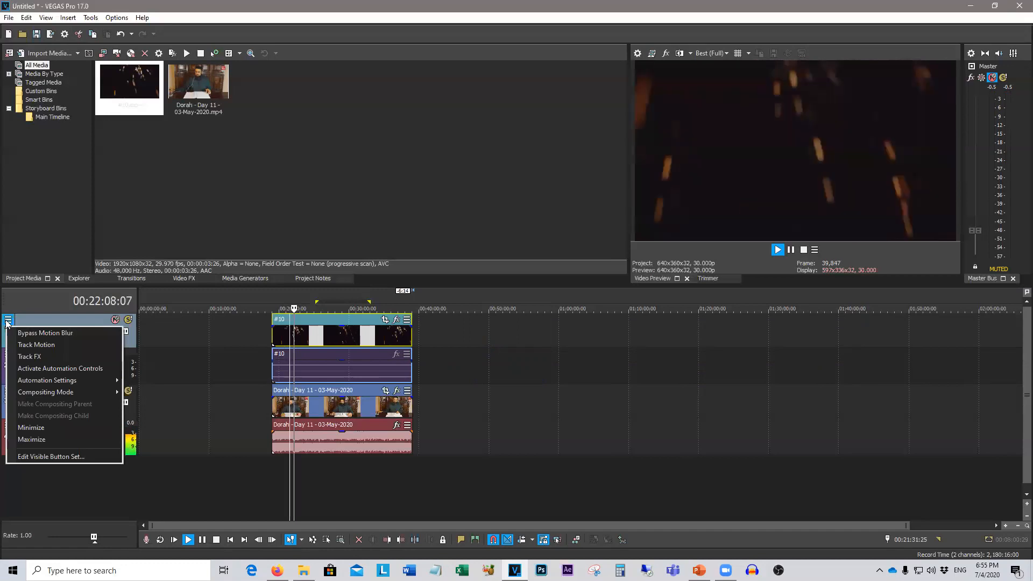
pyautogui.moveTo(109, 394)
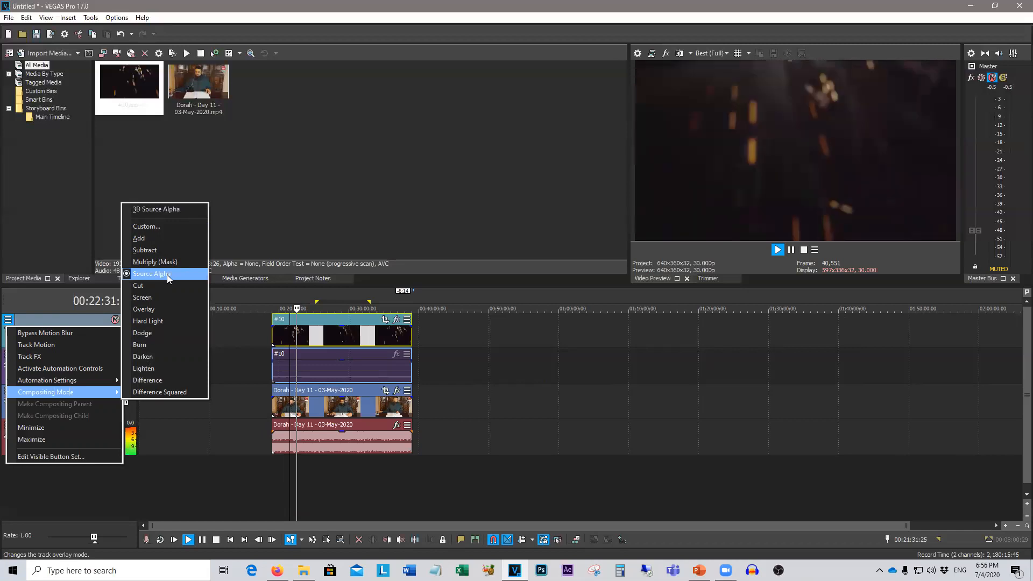
pyautogui.click(168, 307)
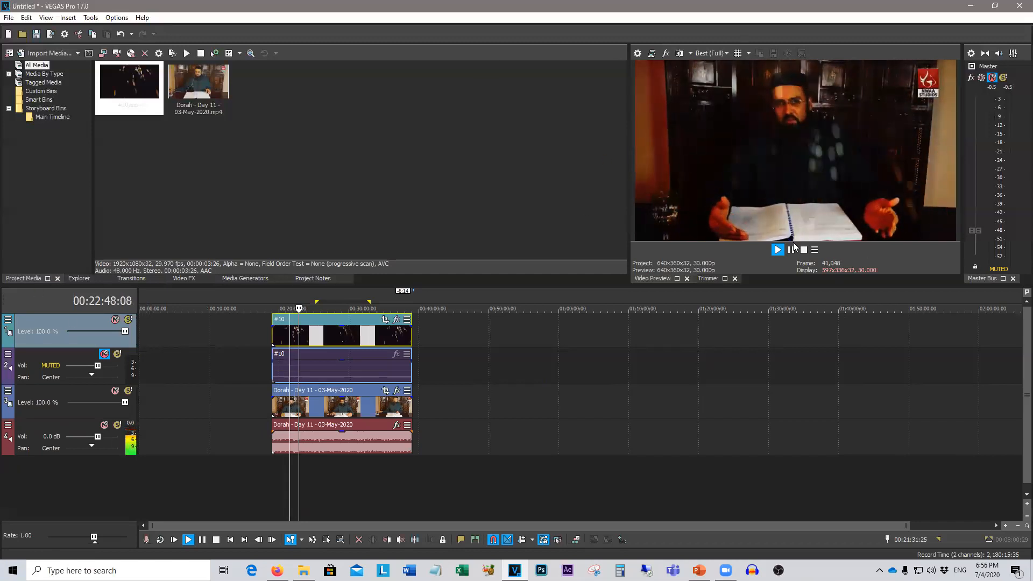
# Try the Burn and Subtract compositing modes on the #10 overlay's video track
pyautogui.click(7, 321)
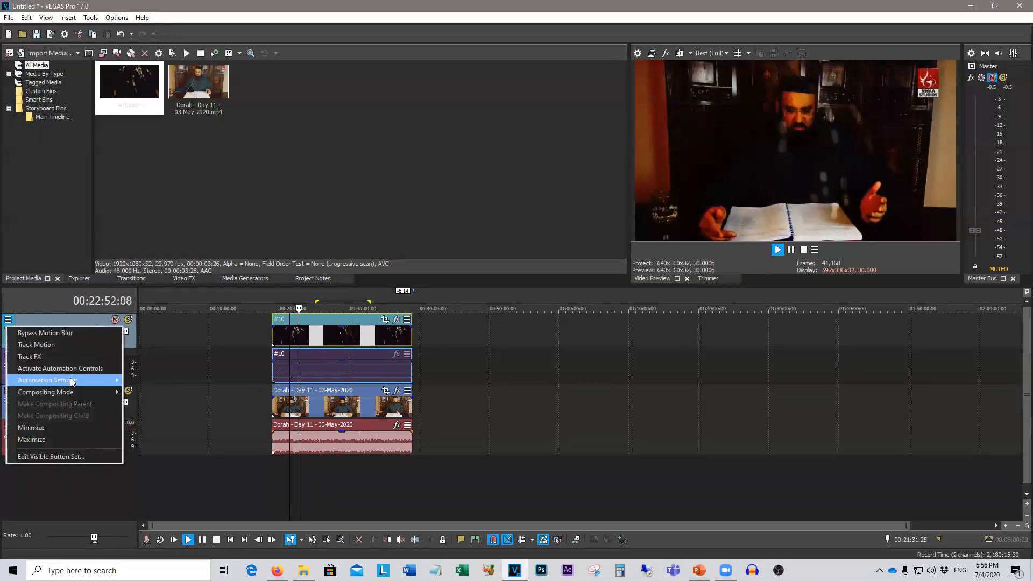
pyautogui.moveTo(73, 383)
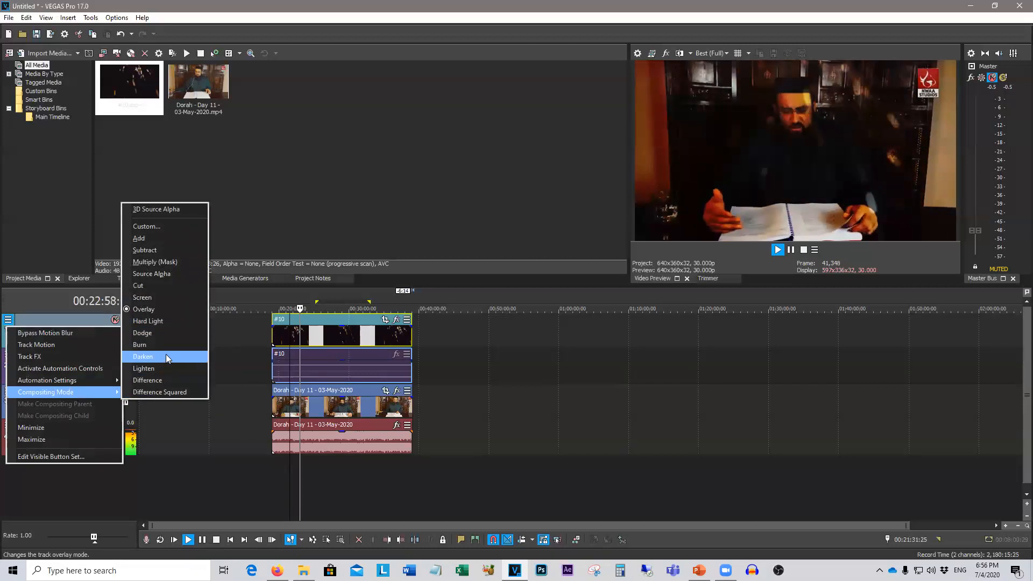
pyautogui.click(166, 344)
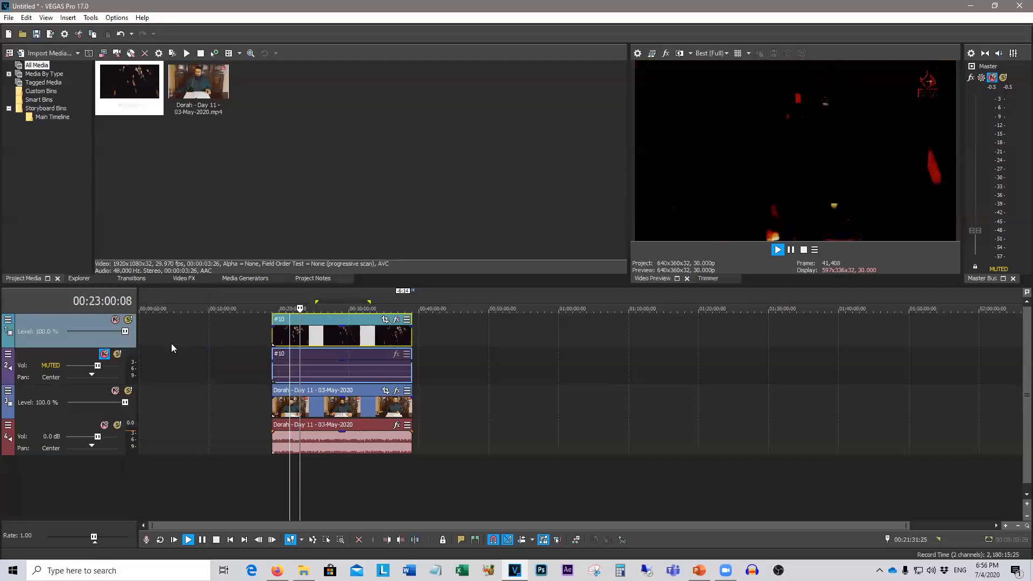
pyautogui.click(9, 321)
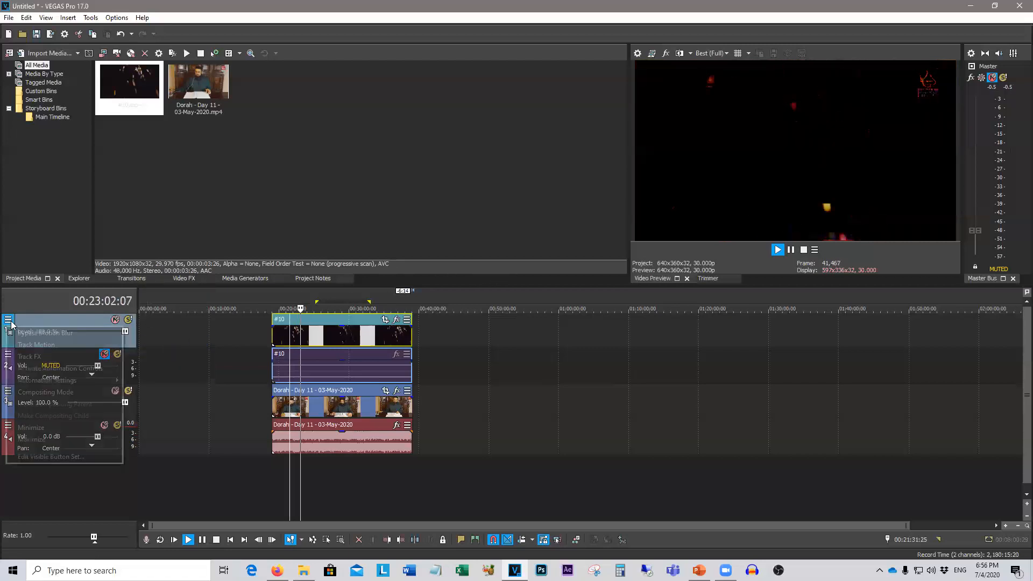
pyautogui.moveTo(81, 391)
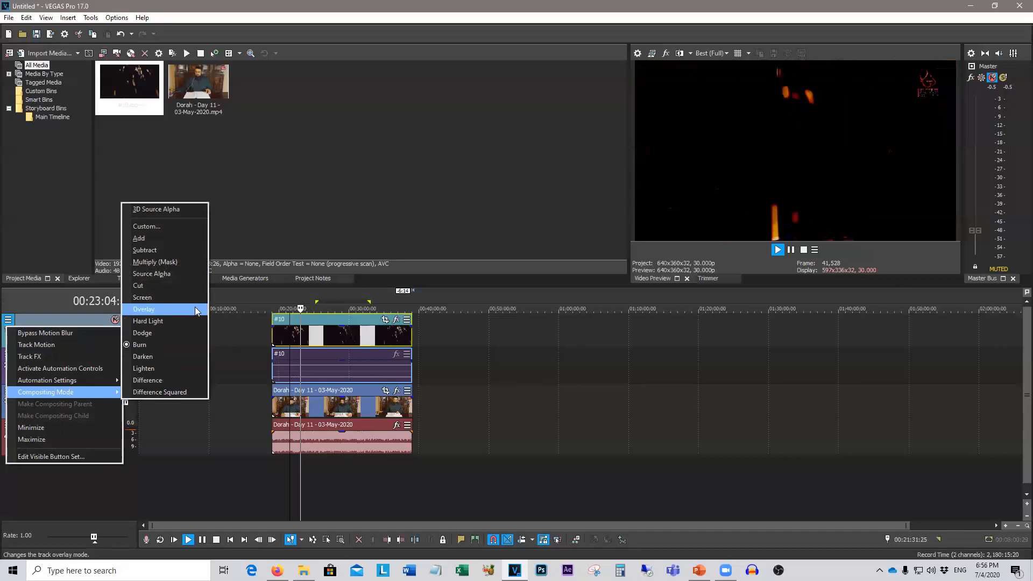
pyautogui.click(186, 250)
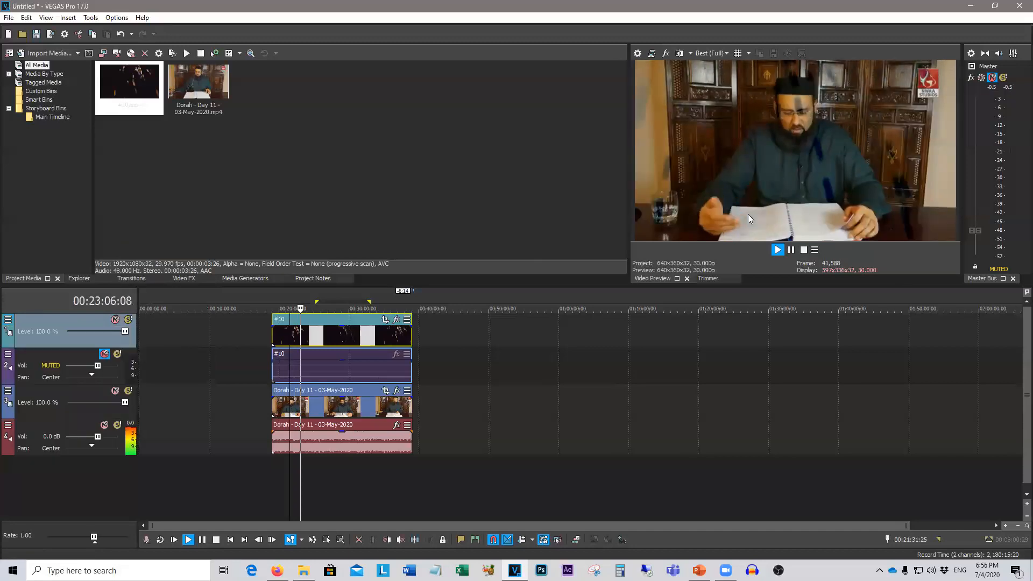
# Change the #10 track's compositing mode so the sparks blend over the undarkened Dorah video, and shorten the overlay by about 14 minutes 23 seconds
pyautogui.click(9, 320)
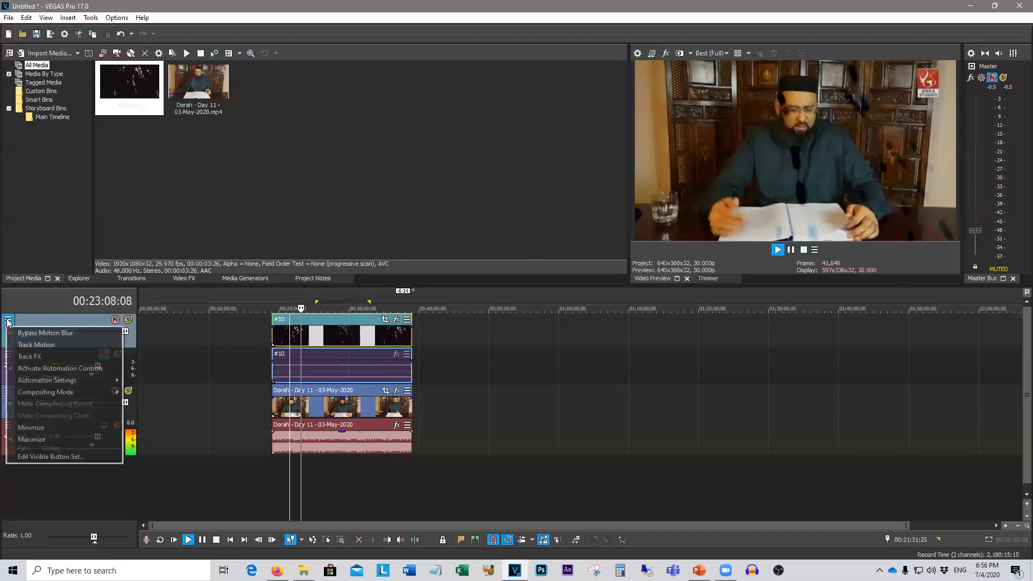
pyautogui.moveTo(64, 395)
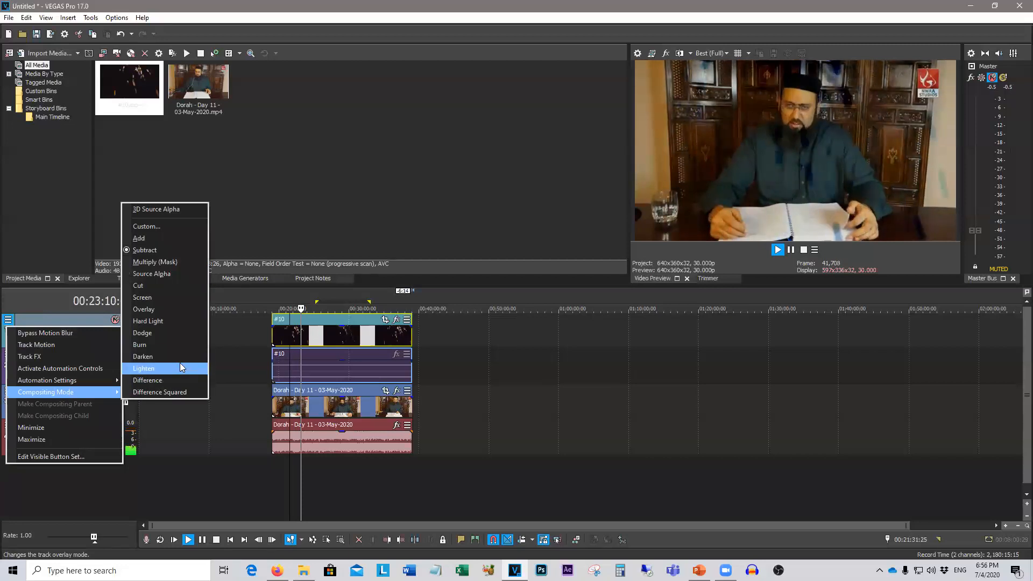
pyautogui.click(176, 309)
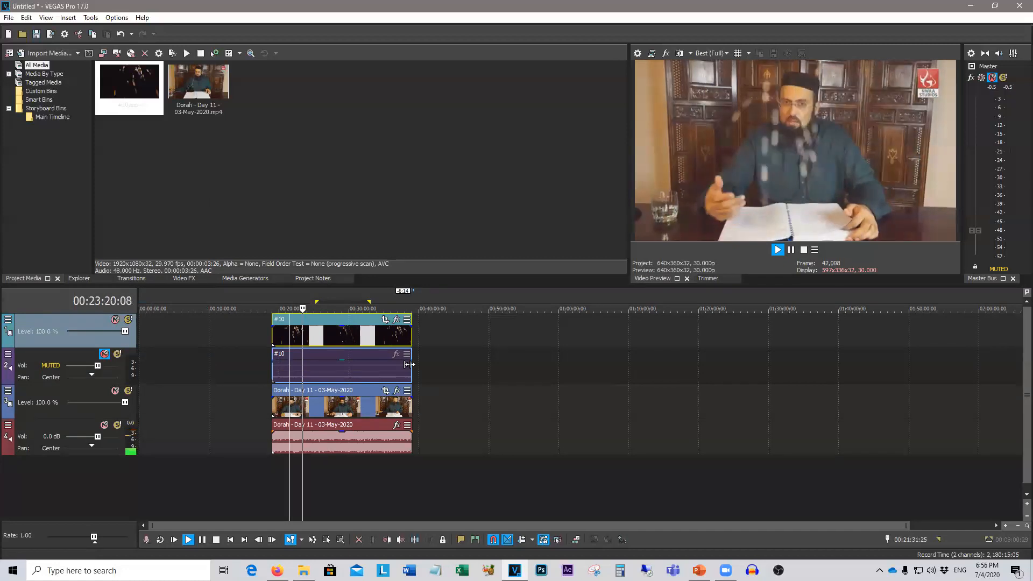
pyautogui.moveTo(410, 342); pyautogui.dragTo(311, 341)
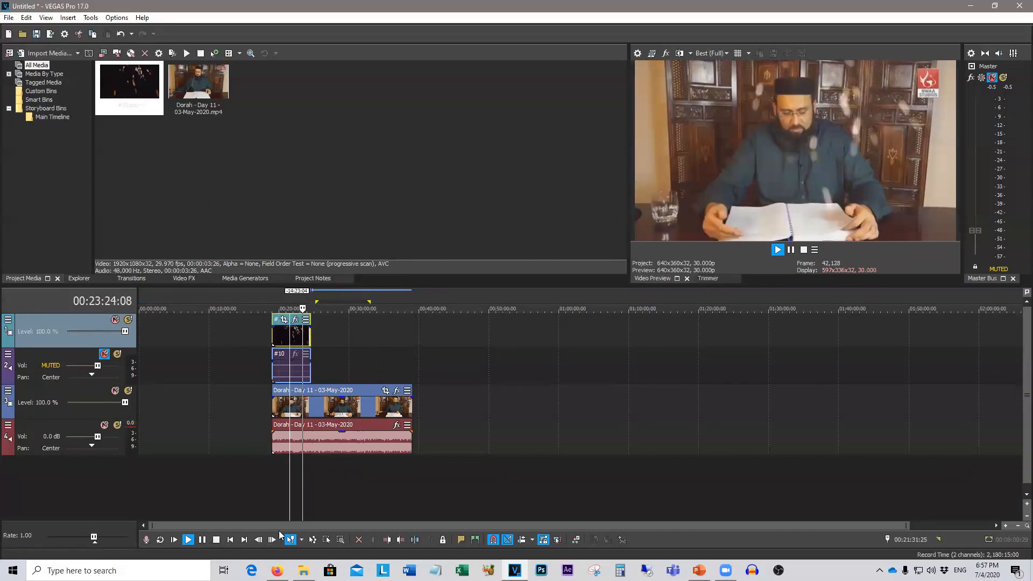
# Switch to the overlay pack 2 folder in File Explorer and preview the #9.mp4 and #26.wmv clips, closing each one
pyautogui.click(303, 570)
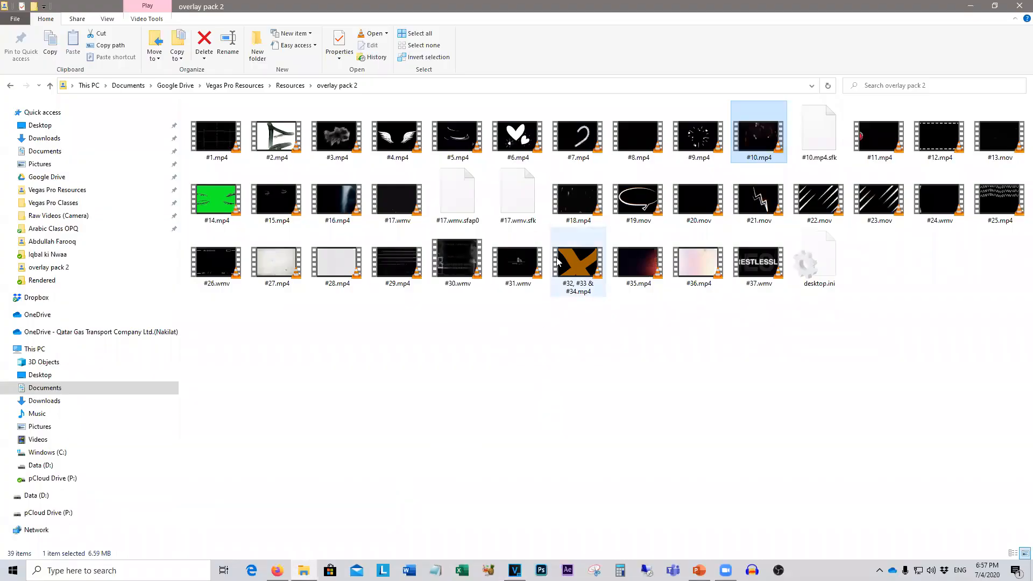
pyautogui.doubleClick(694, 141)
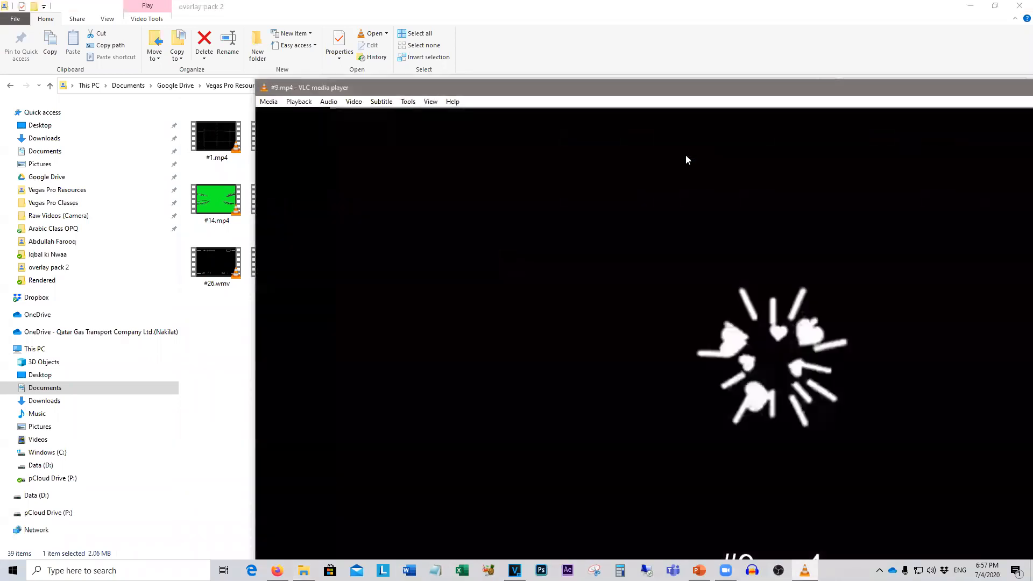
pyautogui.click(264, 89)
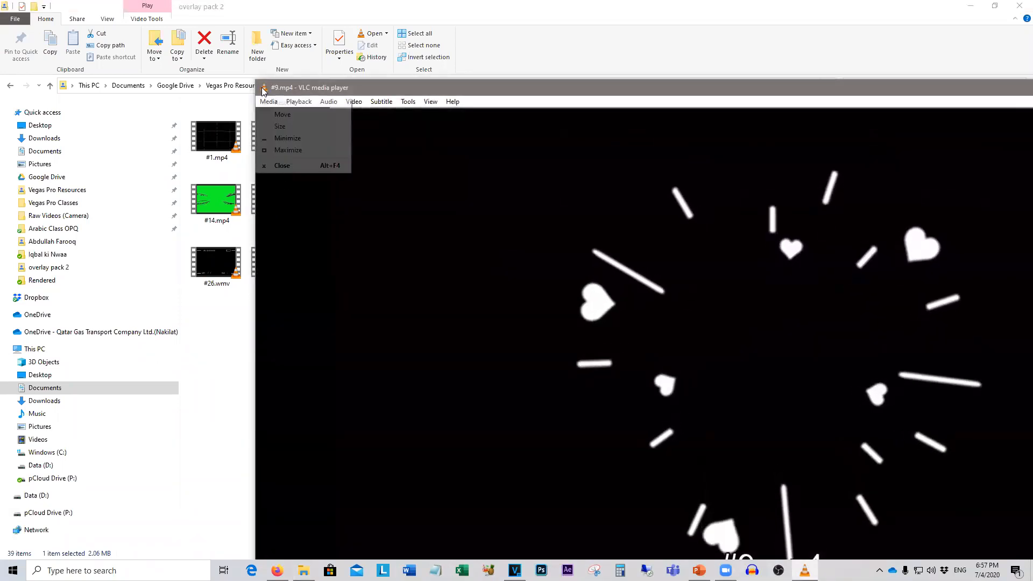
pyautogui.click(282, 165)
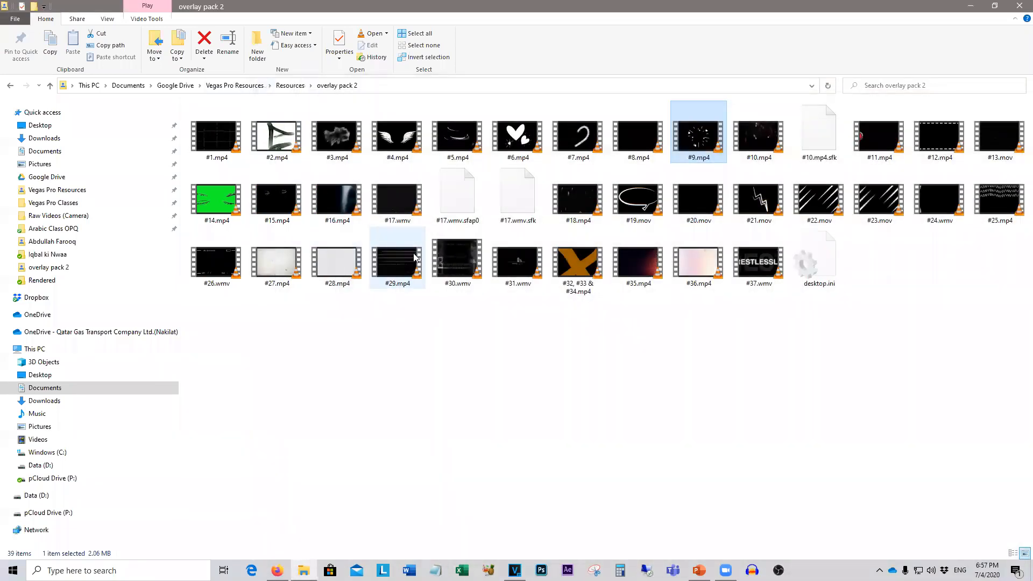
pyautogui.doubleClick(220, 267)
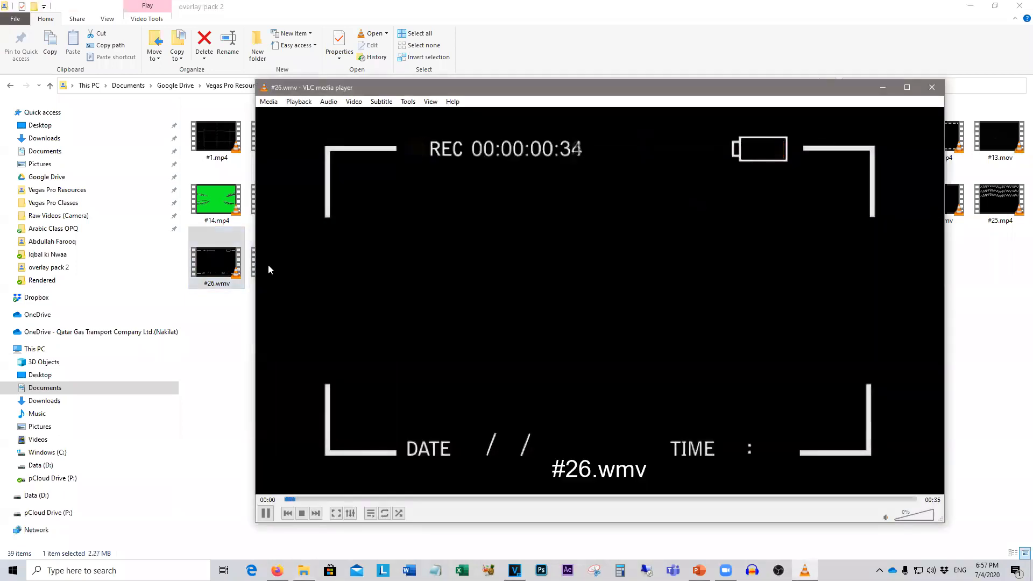
pyautogui.doubleClick(265, 88)
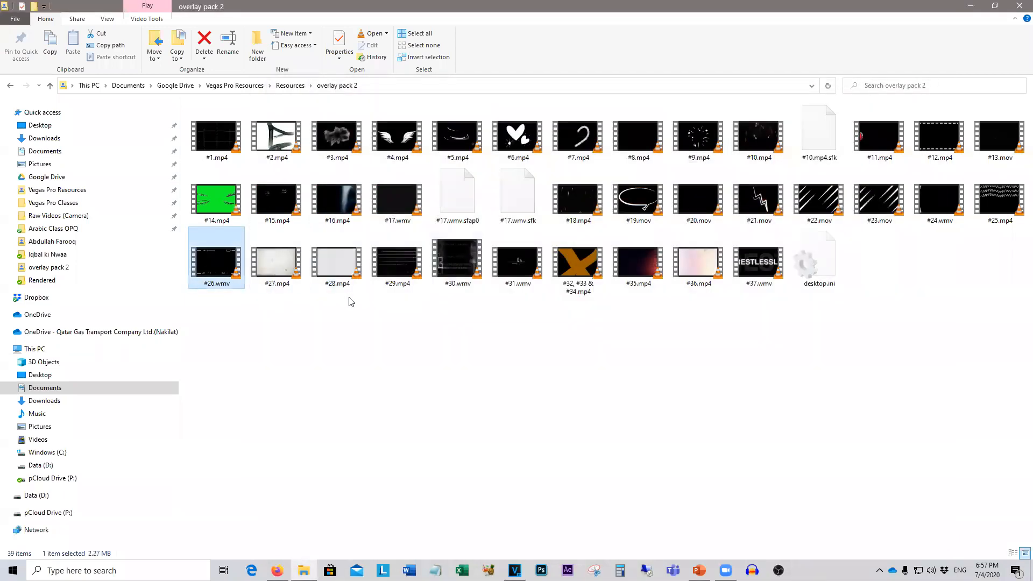
# Preview the #20.mov and #24.wmv overlay clips, closing the player after each
pyautogui.click(584, 198)
pyautogui.click(687, 208)
pyautogui.doubleClick(686, 208)
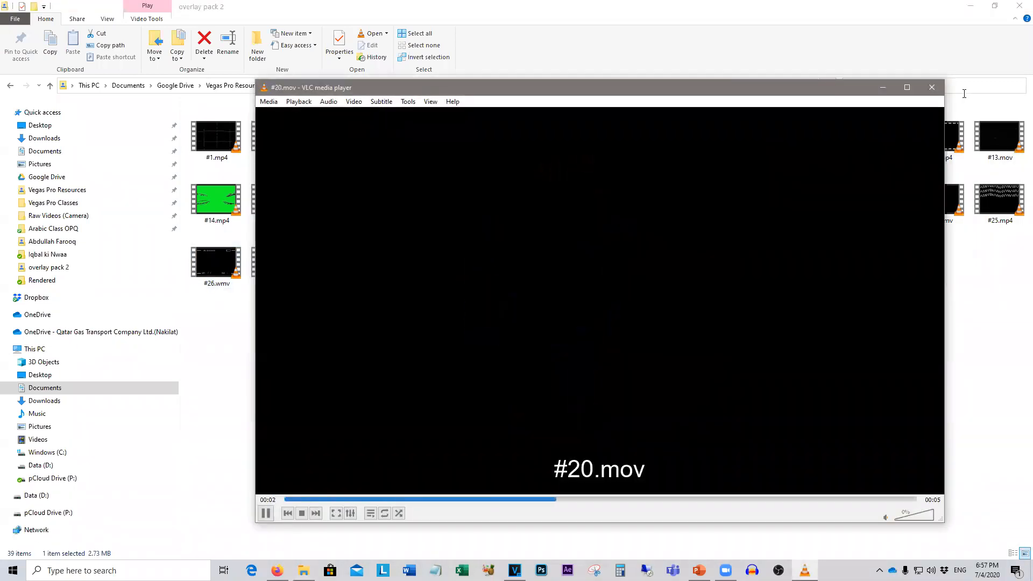
pyautogui.click(932, 88)
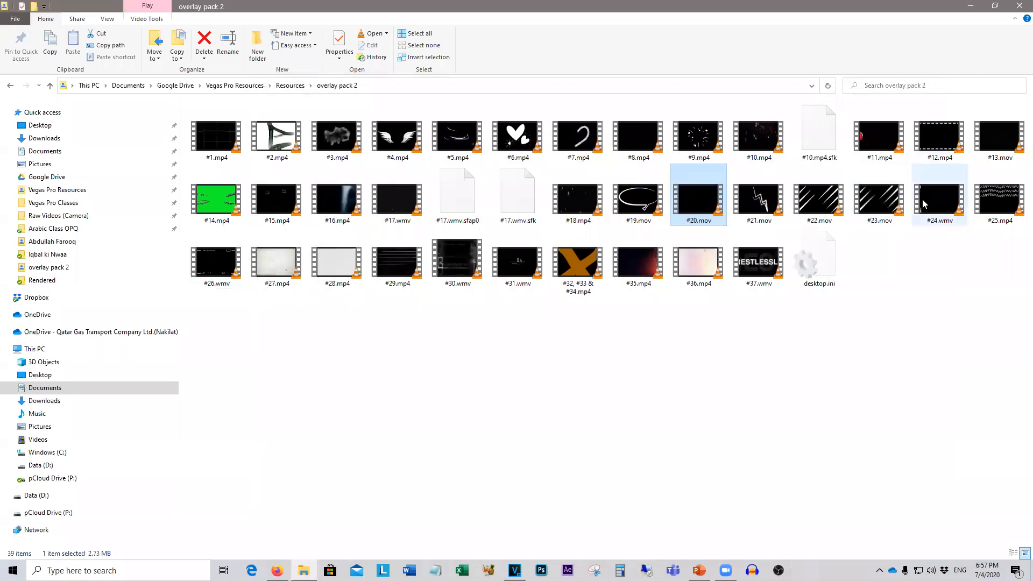
pyautogui.doubleClick(923, 203)
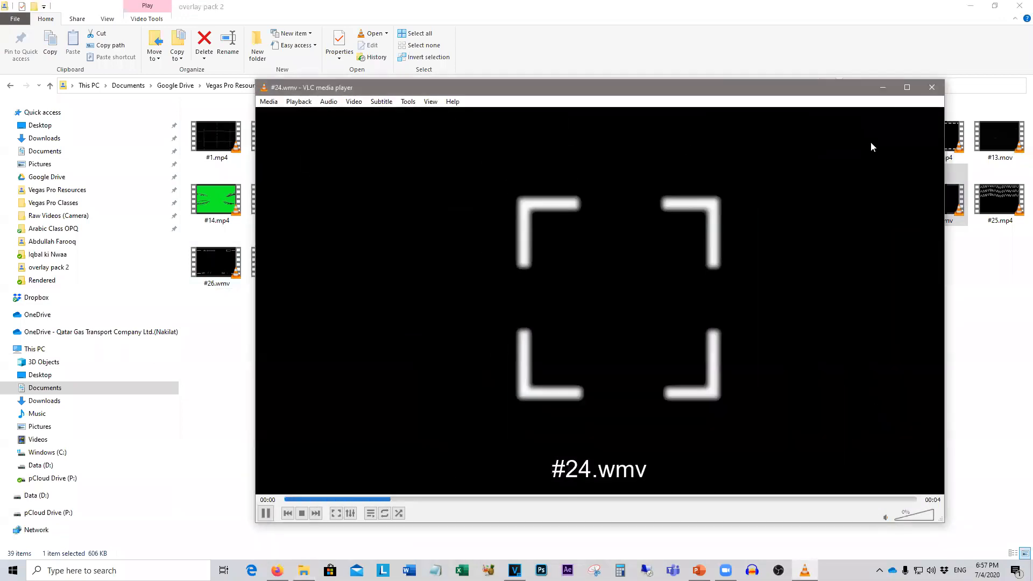
pyautogui.click(931, 87)
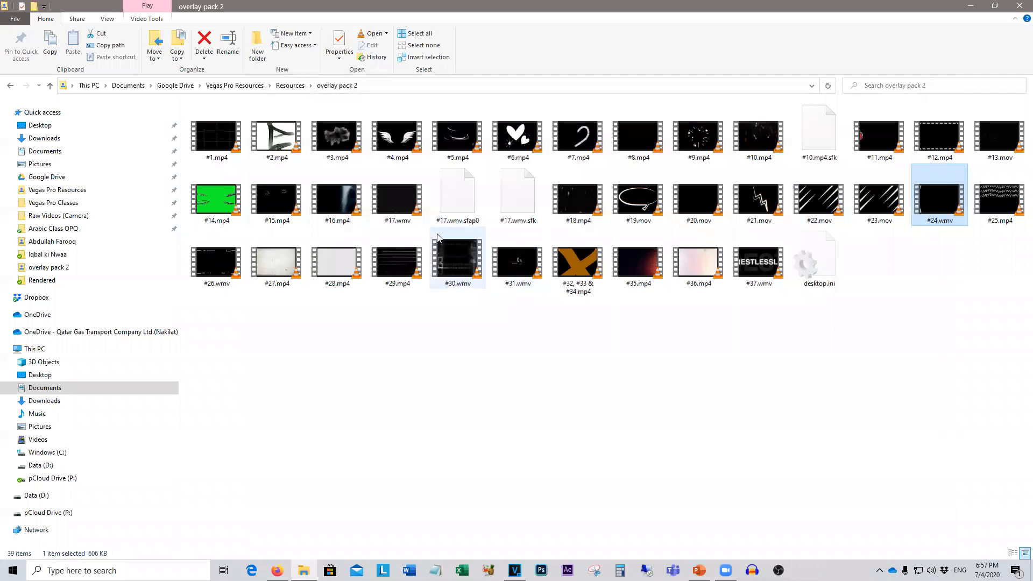
# Preview the #16.mp4 and #17.wmv overlay clips, closing the player after each
pyautogui.doubleClick(338, 202)
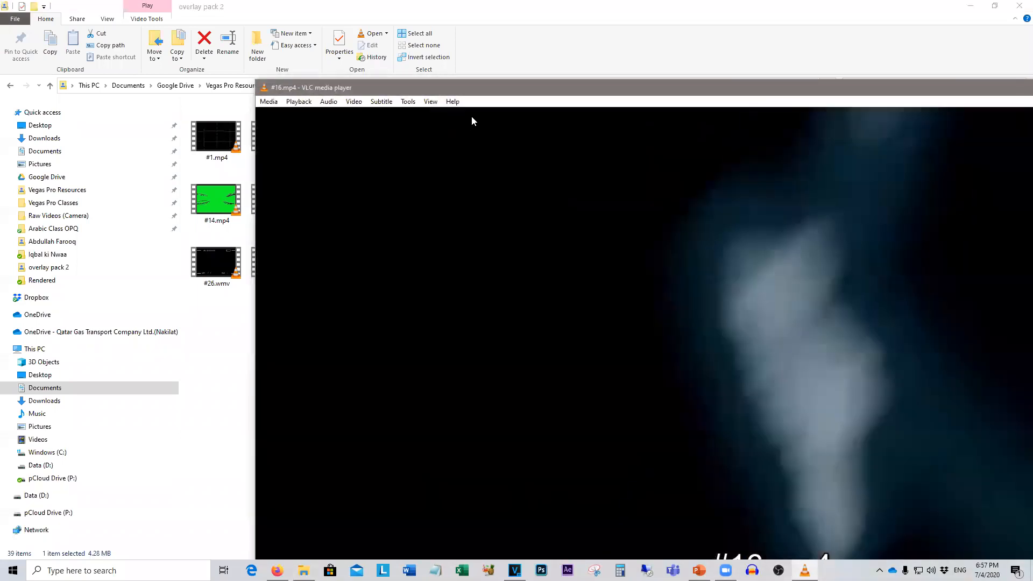
pyautogui.moveTo(293, 86); pyautogui.dragTo(399, 173)
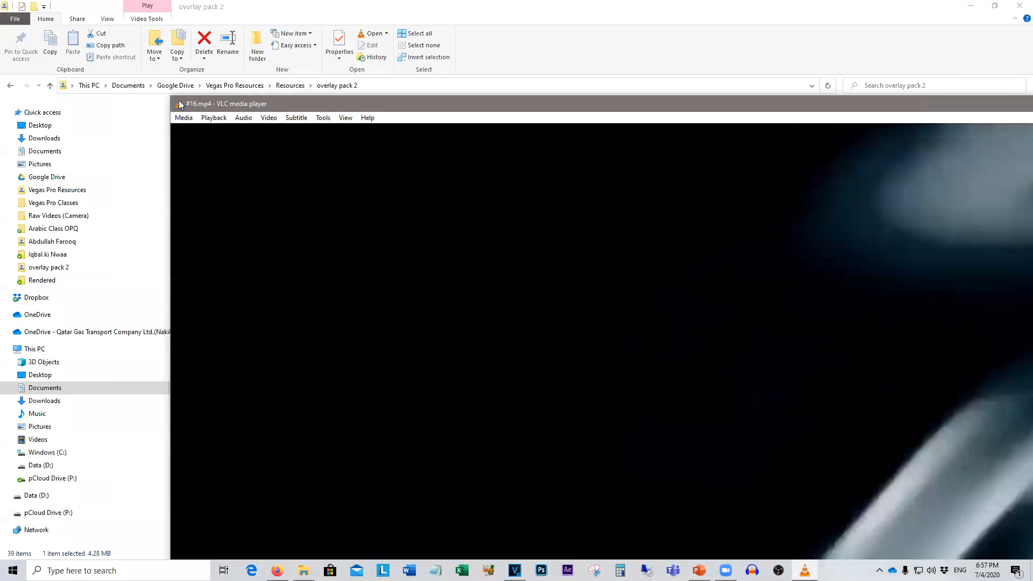
pyautogui.doubleClick(180, 104)
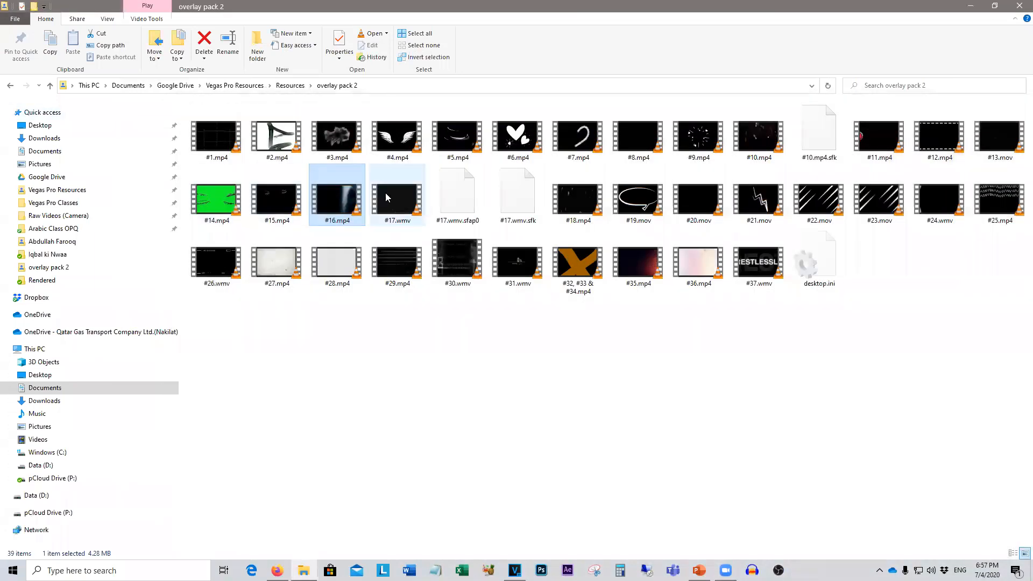
pyautogui.doubleClick(386, 194)
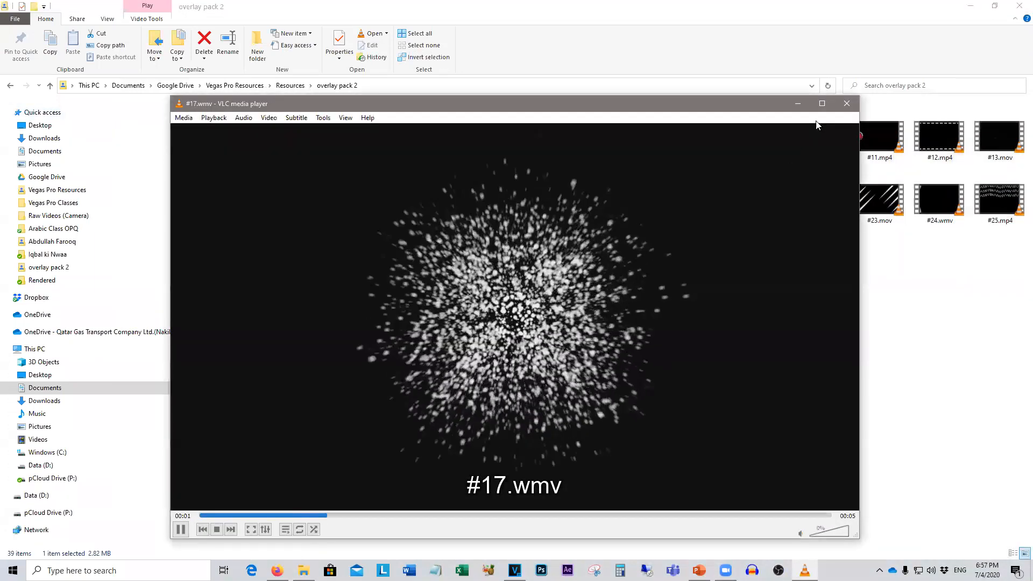
pyautogui.click(846, 104)
# Add #17.wmv to the overlay tracks in VEGAS Pro at about 00:29:04, lengthen it by about 5 minutes 28 seconds, and play within it
pyautogui.moveTo(397, 200); pyautogui.dragTo(343, 365)
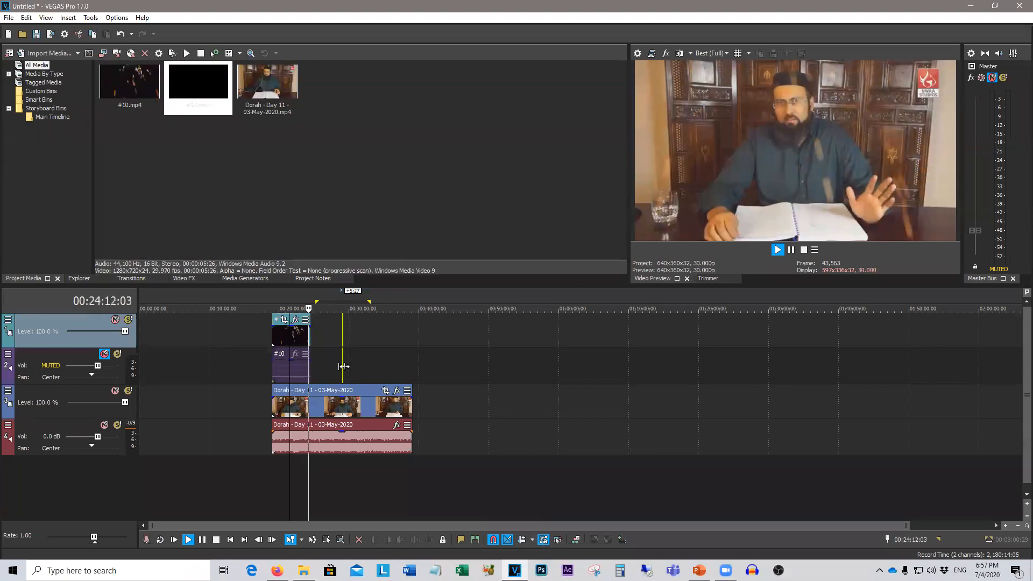
pyautogui.click(339, 371)
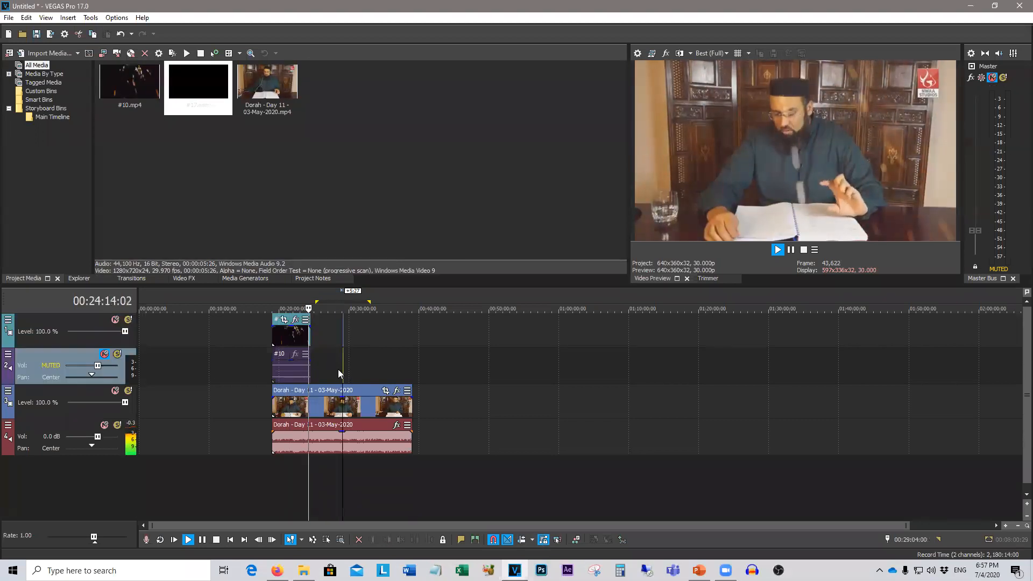
pyautogui.scroll(5, 338, 369)
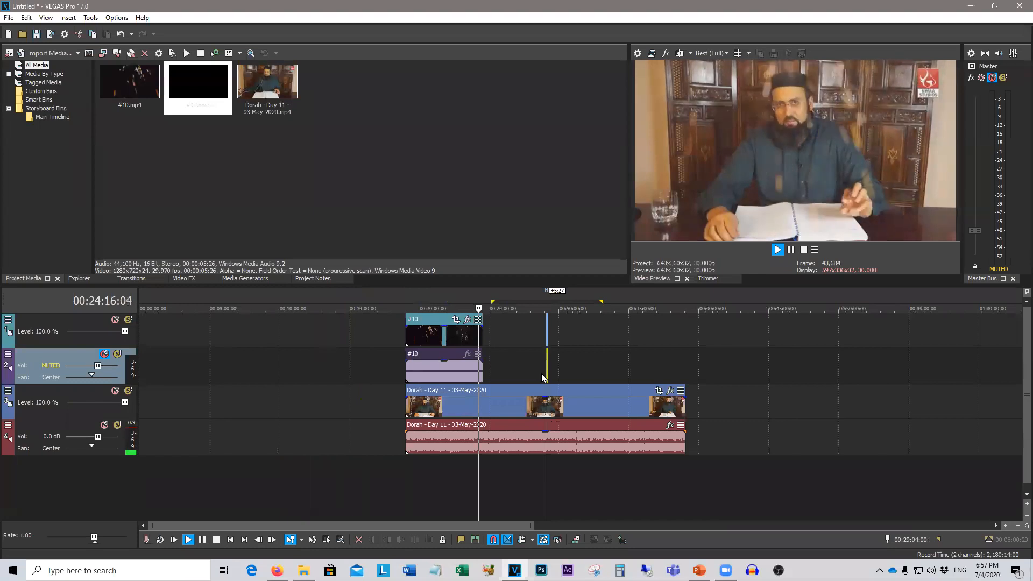
pyautogui.scroll(3, 545, 372)
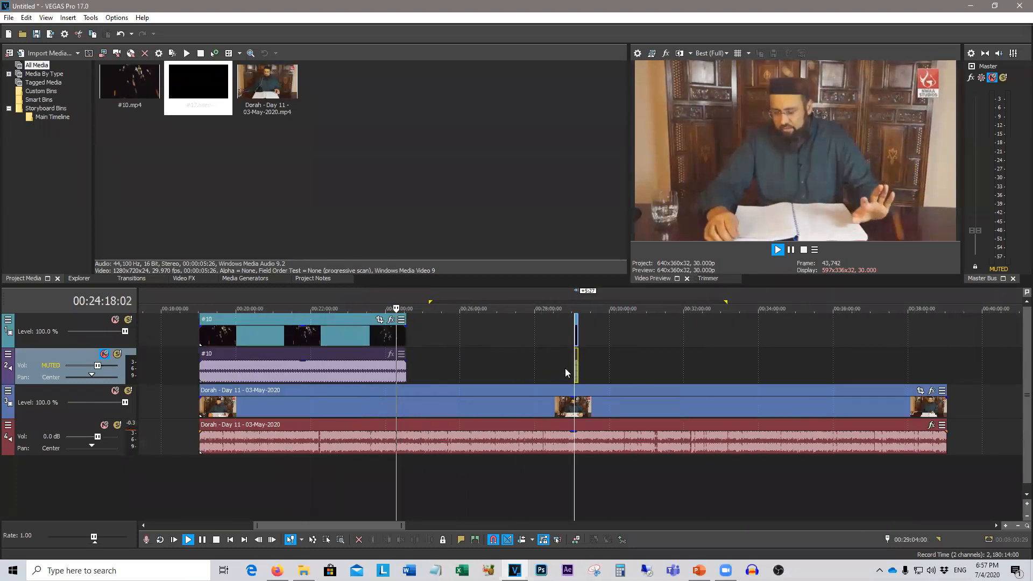
pyautogui.moveTo(577, 366); pyautogui.dragTo(781, 356)
pyautogui.click(610, 490)
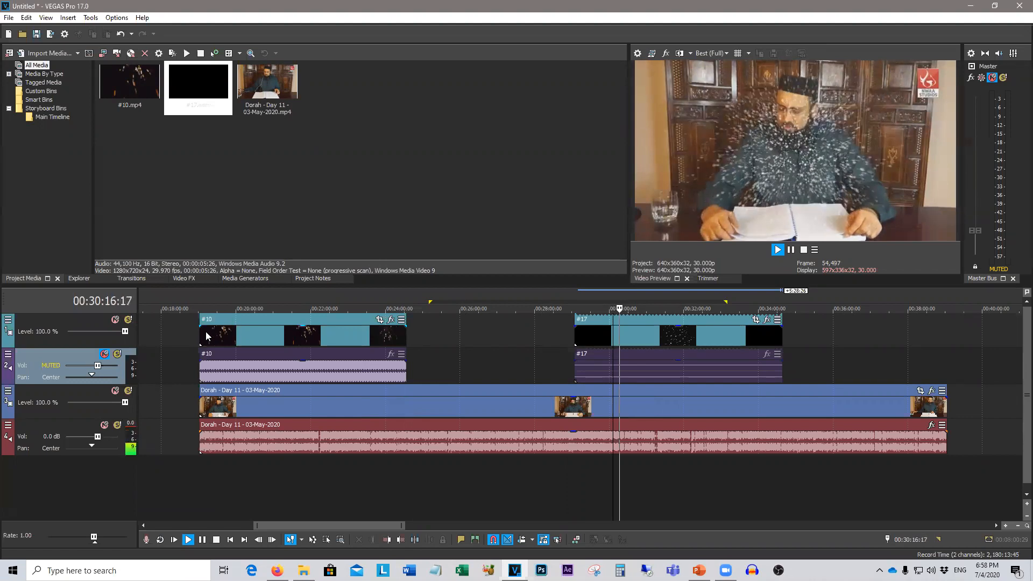
# Set the compositing mode of the video track holding the #10 and #17 overlays to Lighten
pyautogui.scroll(-5, 538, 403)
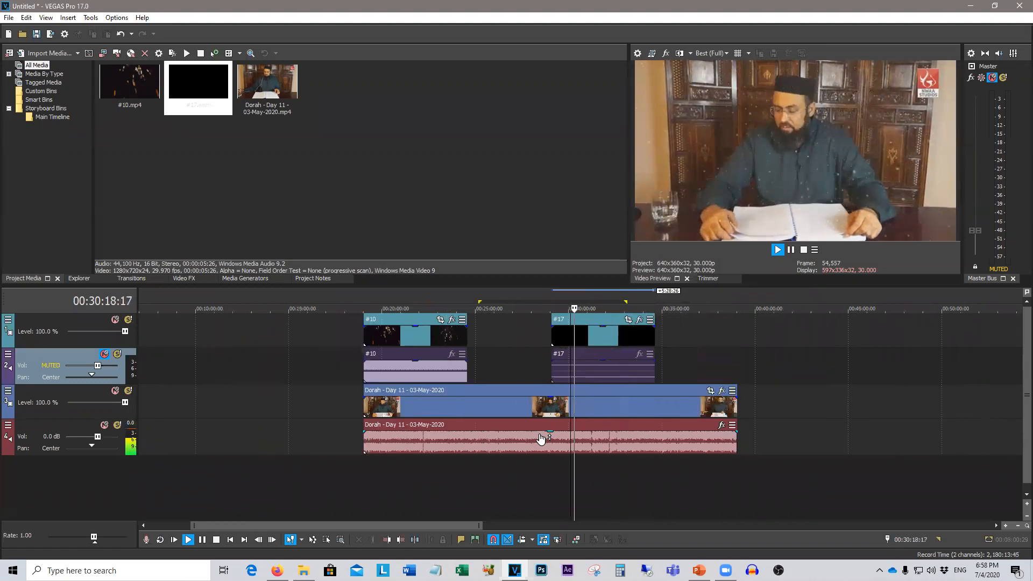
pyautogui.click(7, 322)
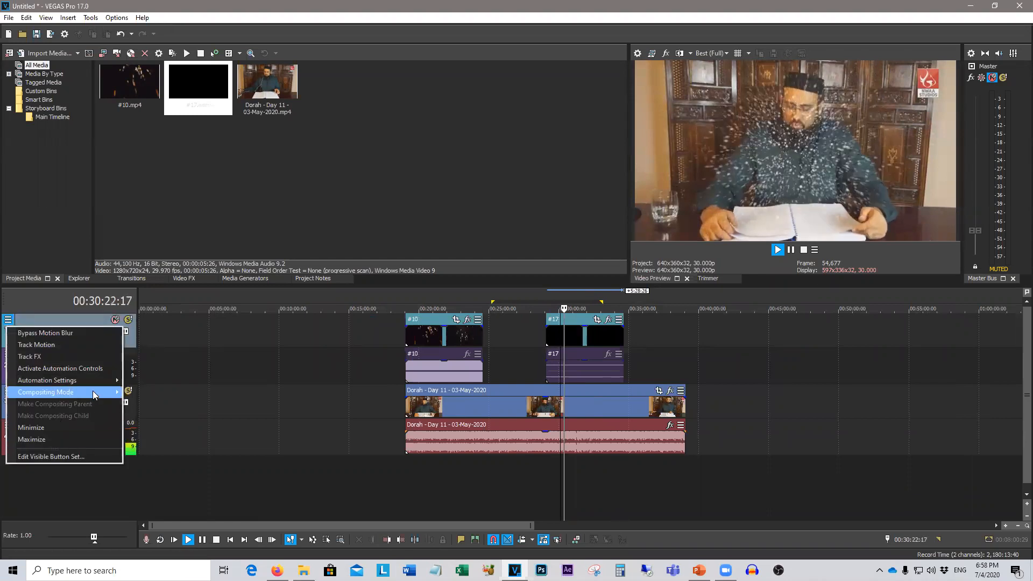
pyautogui.moveTo(93, 392)
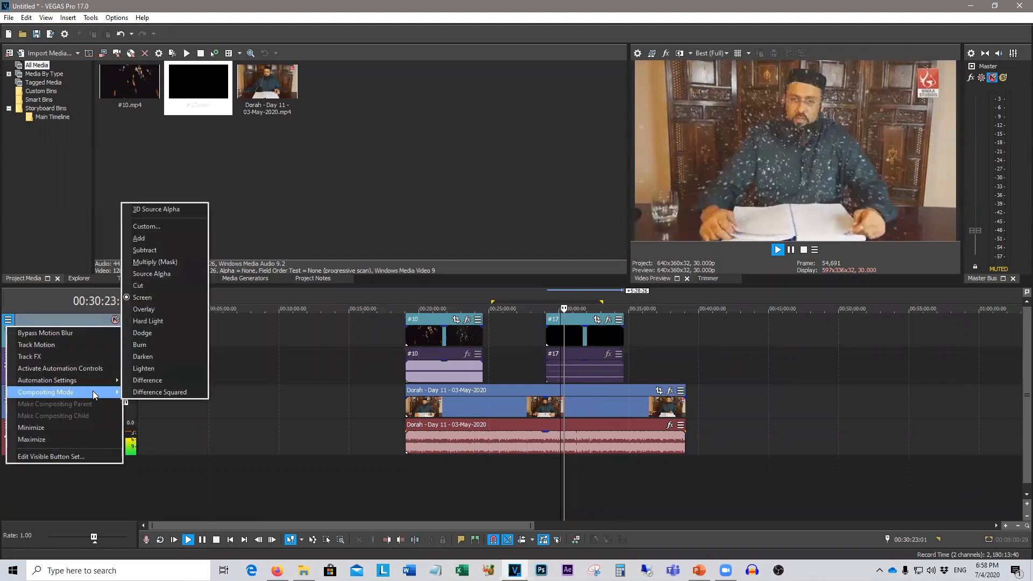
pyautogui.click(151, 369)
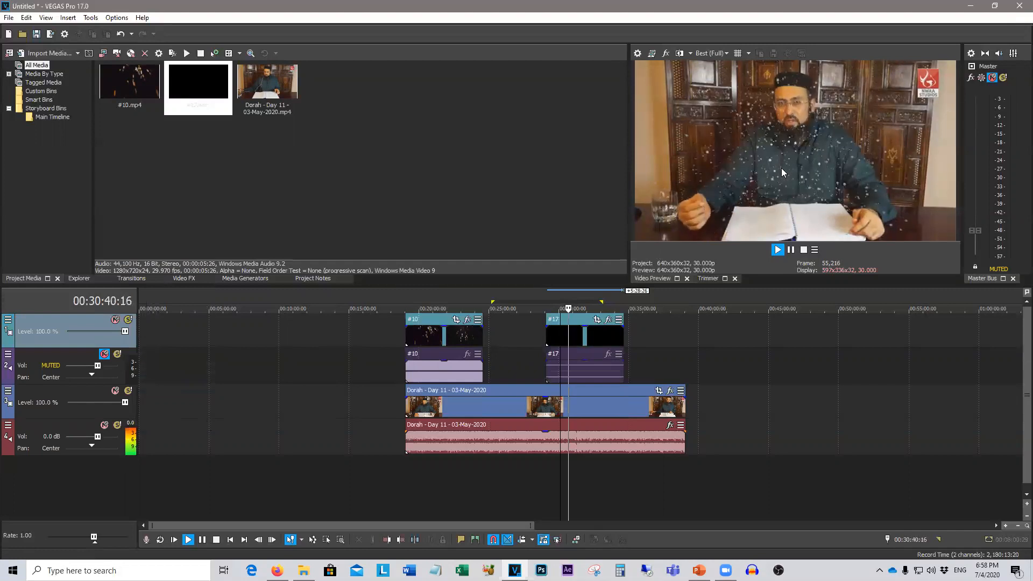
# Open Track Motion for the overlay video track, enlarge its window, and shrink the track frame to about 217 × 122
pyautogui.click(8, 320)
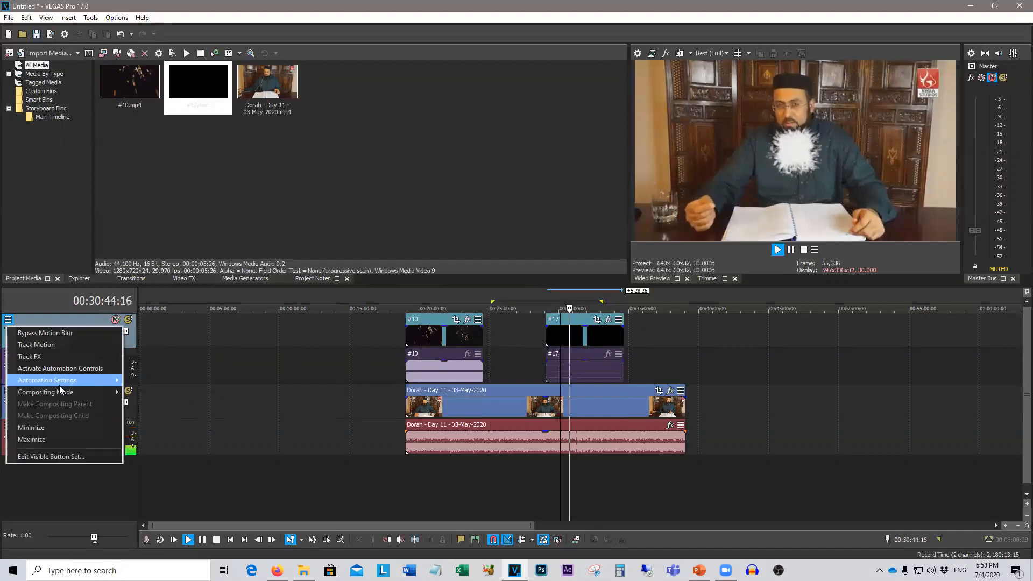
pyautogui.click(86, 345)
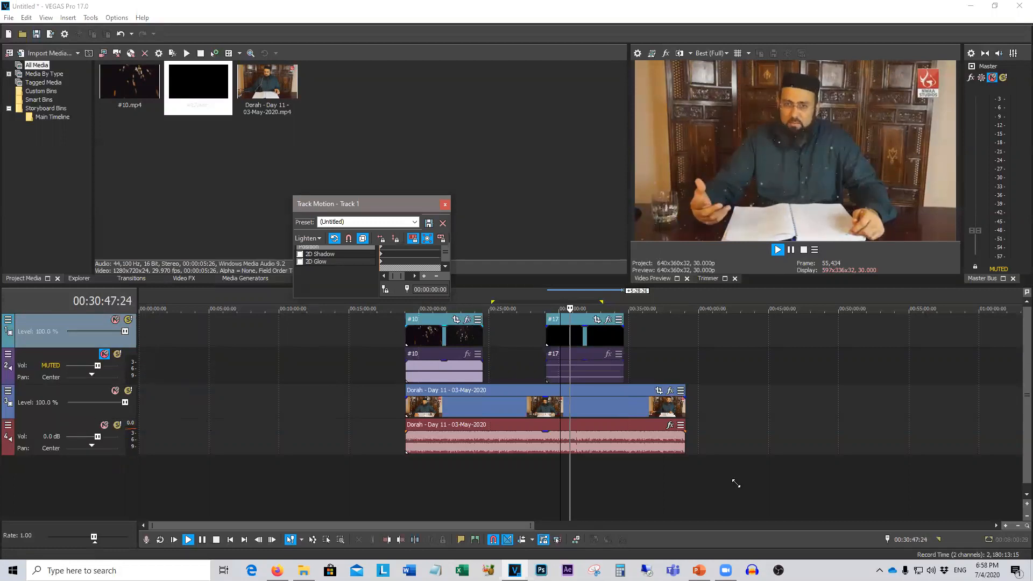
pyautogui.moveTo(450, 297); pyautogui.dragTo(737, 483)
pyautogui.moveTo(652, 372); pyautogui.dragTo(603, 352)
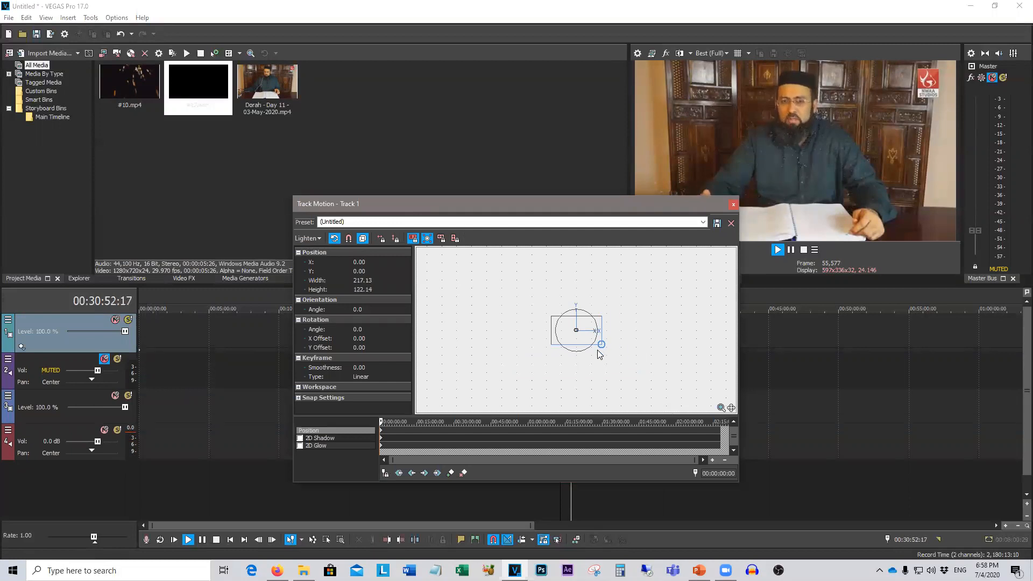
# Move the overlay track frame to about X 278, Y -147 in the picture's lower-right corner, and play the later part of #17
pyautogui.moveTo(625, 362)
pyautogui.mouseDown()
pyautogui.moveTo(665, 381)
pyautogui.moveTo(640, 372)
pyautogui.mouseUp()
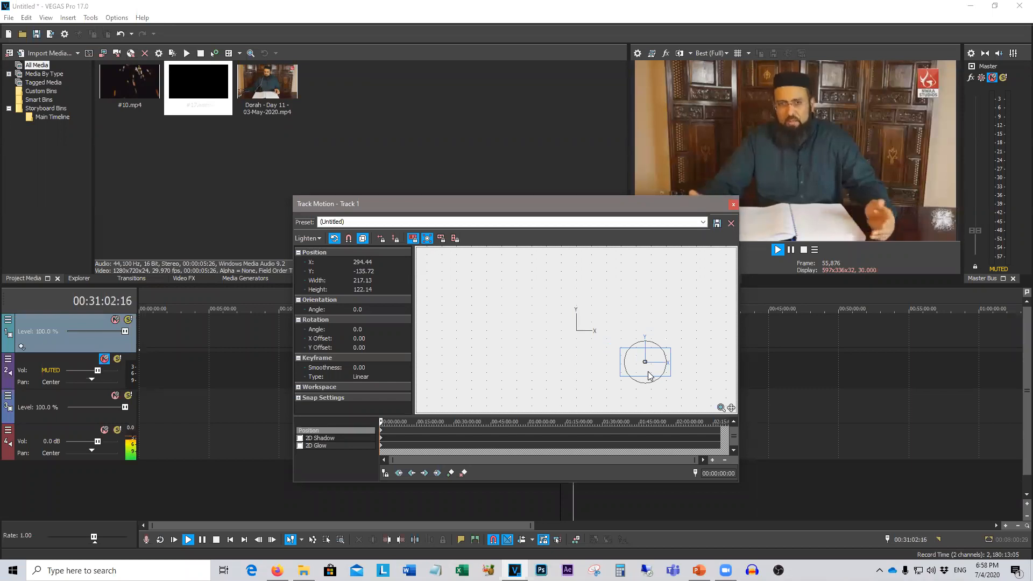
pyautogui.moveTo(649, 375); pyautogui.dragTo(644, 377)
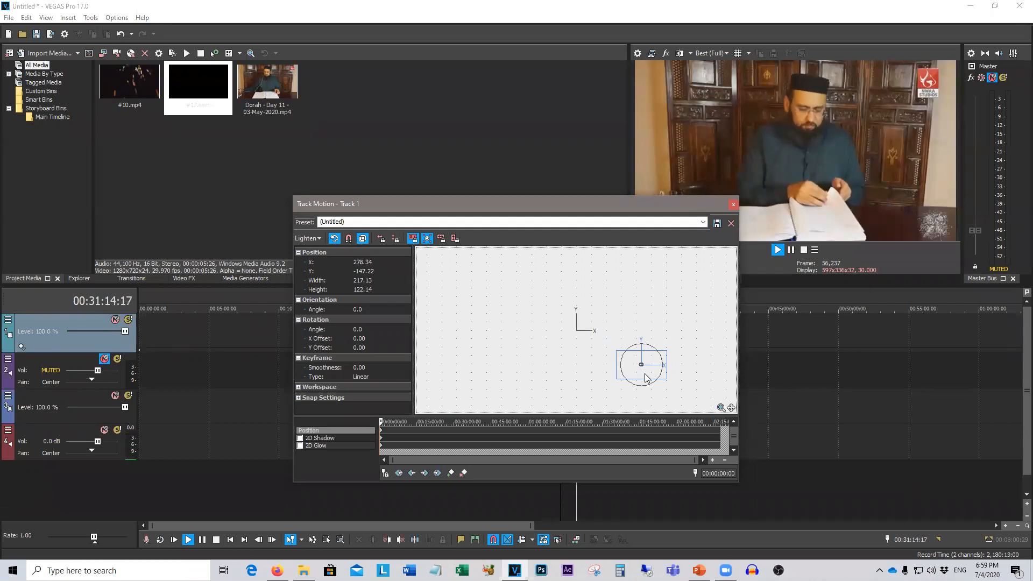
pyautogui.click(733, 204)
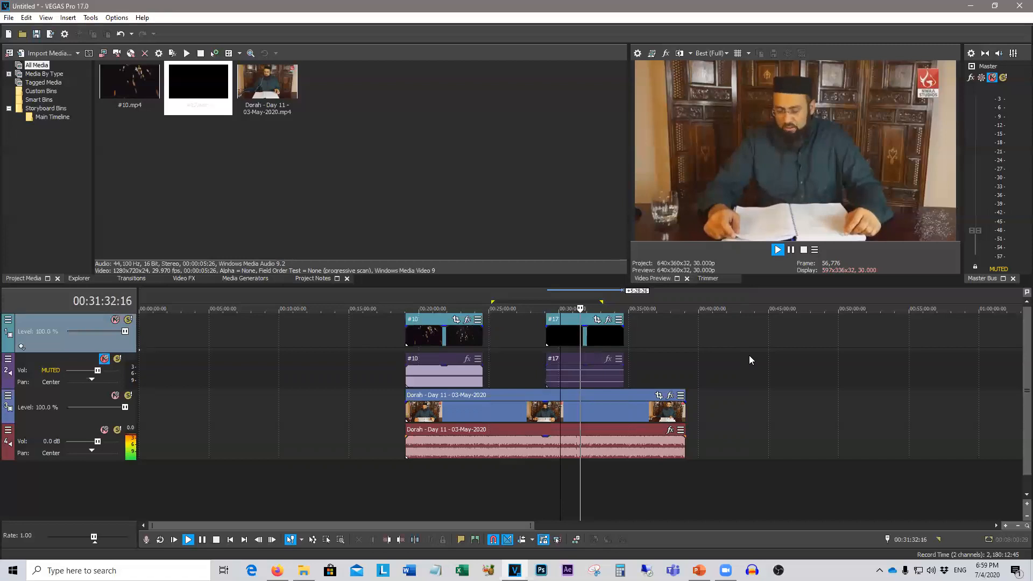
pyautogui.click(598, 473)
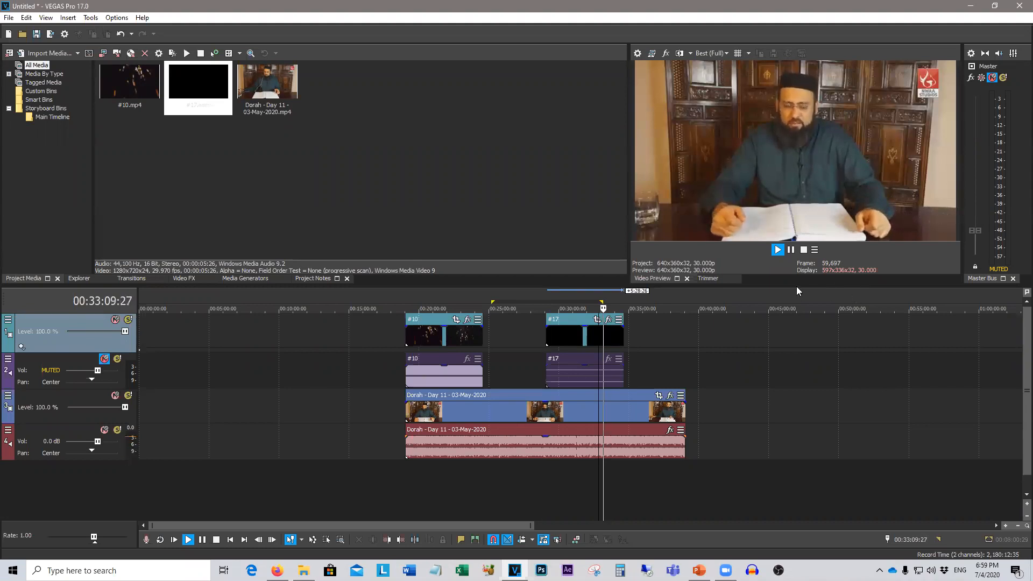
# Try the Screen compositing mode on the overlay video track
pyautogui.click(8, 319)
pyautogui.moveTo(71, 392)
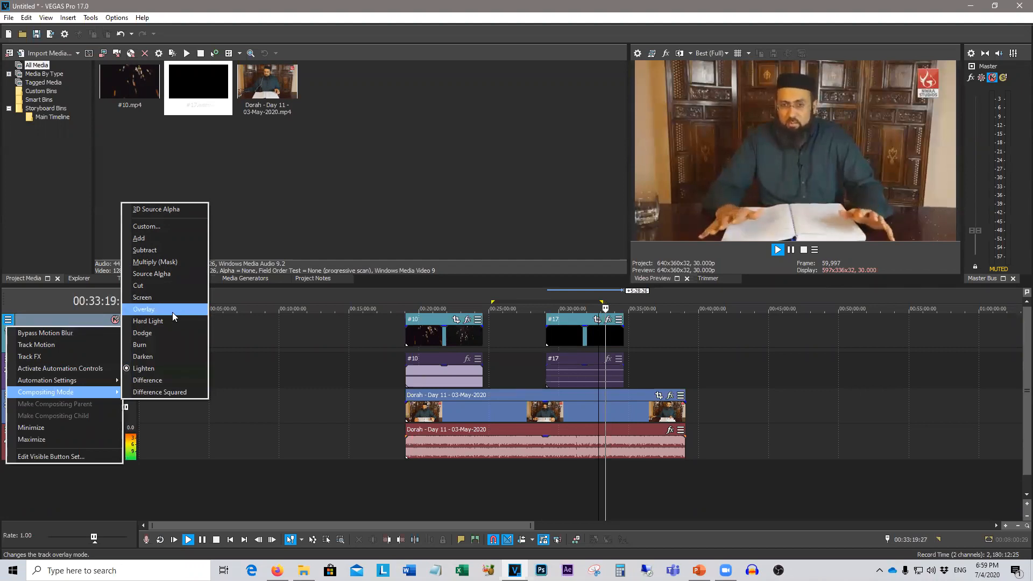
pyautogui.click(168, 297)
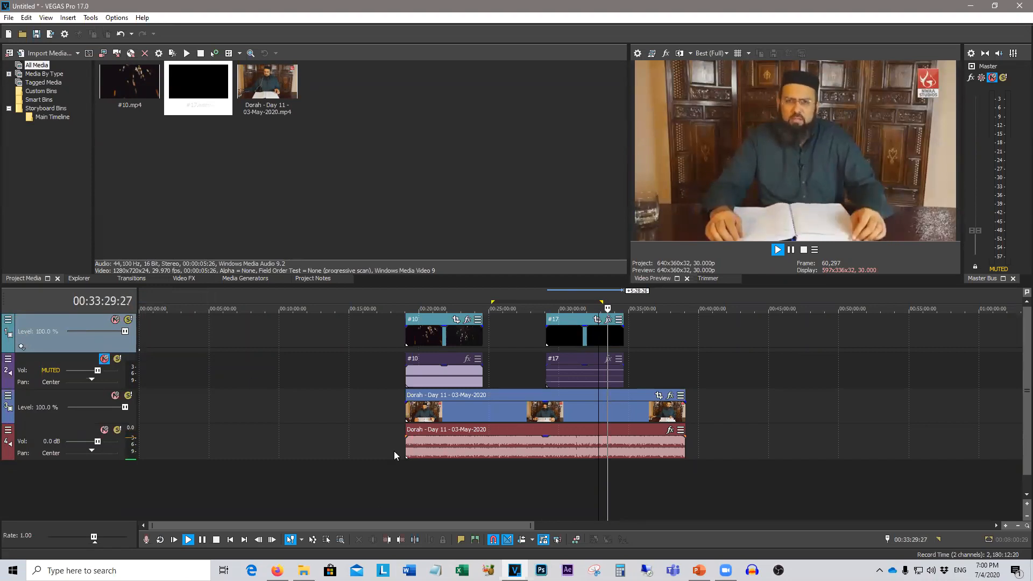
# Switch the overlay video track's compositing mode back to Lighten
pyautogui.click(8, 319)
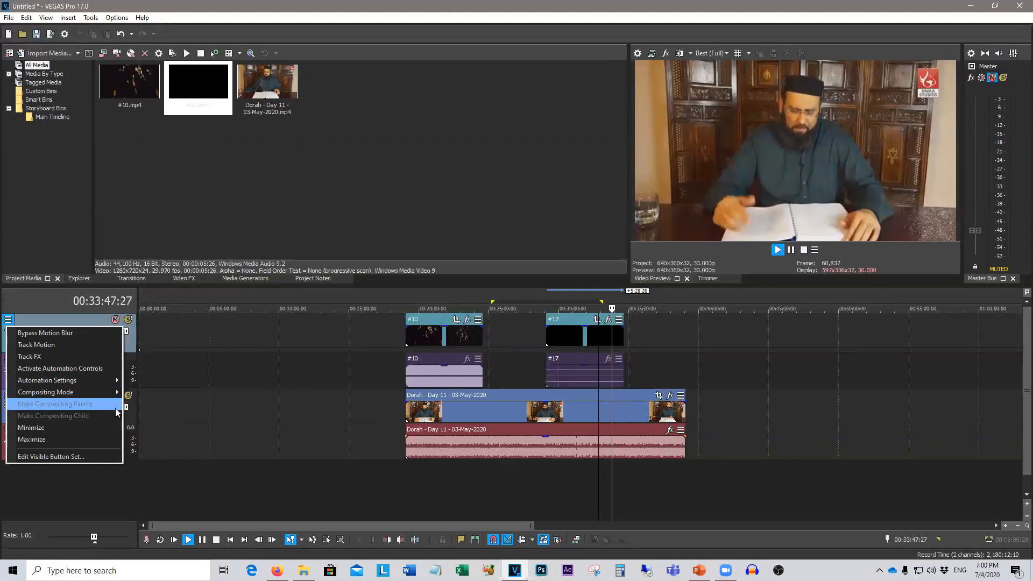
pyautogui.moveTo(111, 394)
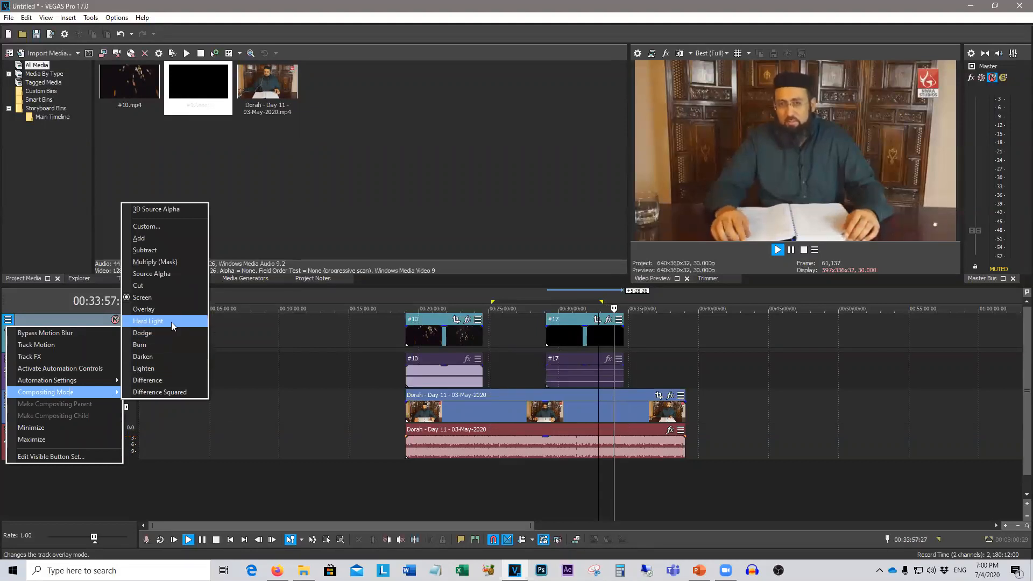
pyautogui.click(152, 368)
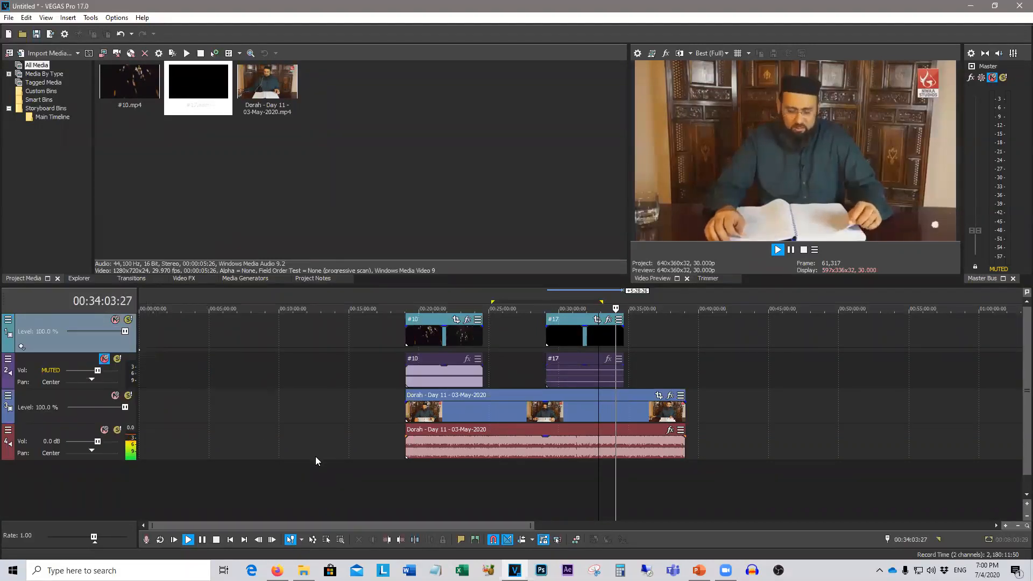
# Play the Dorah clip past the overlay, and start a new project without saving the changes to the untitled one
pyautogui.click(645, 481)
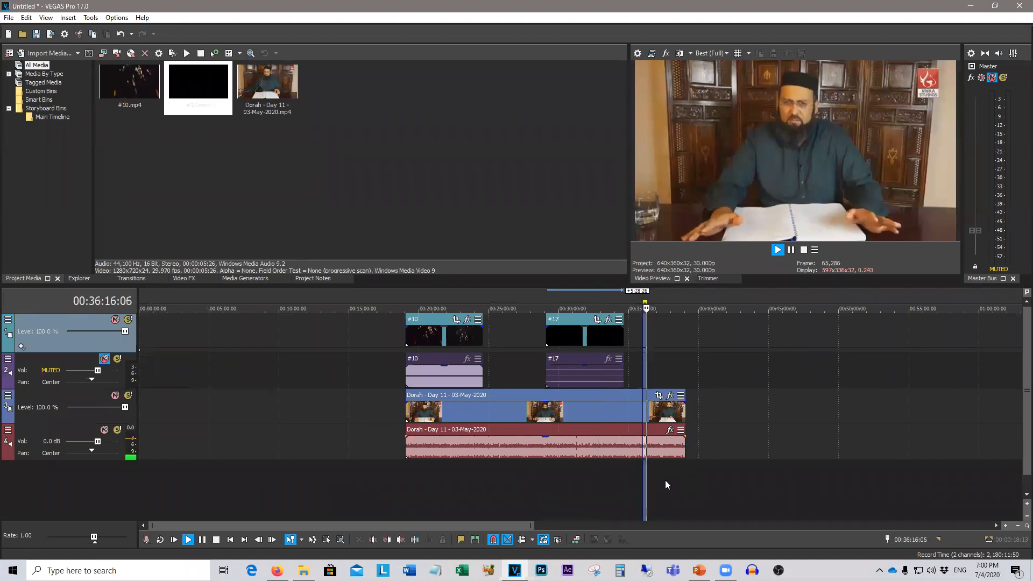
pyautogui.click(623, 480)
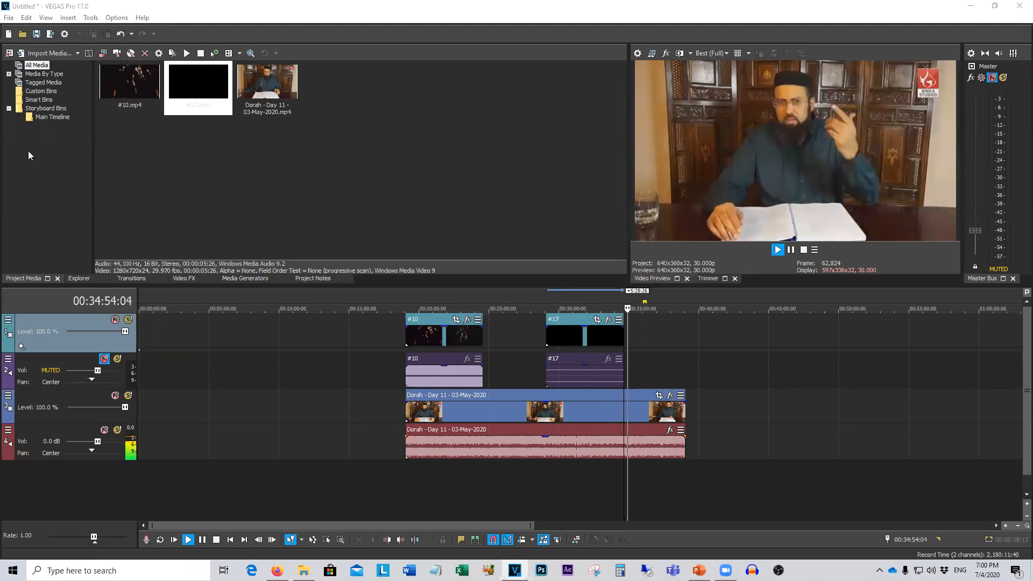
pyautogui.click(8, 34)
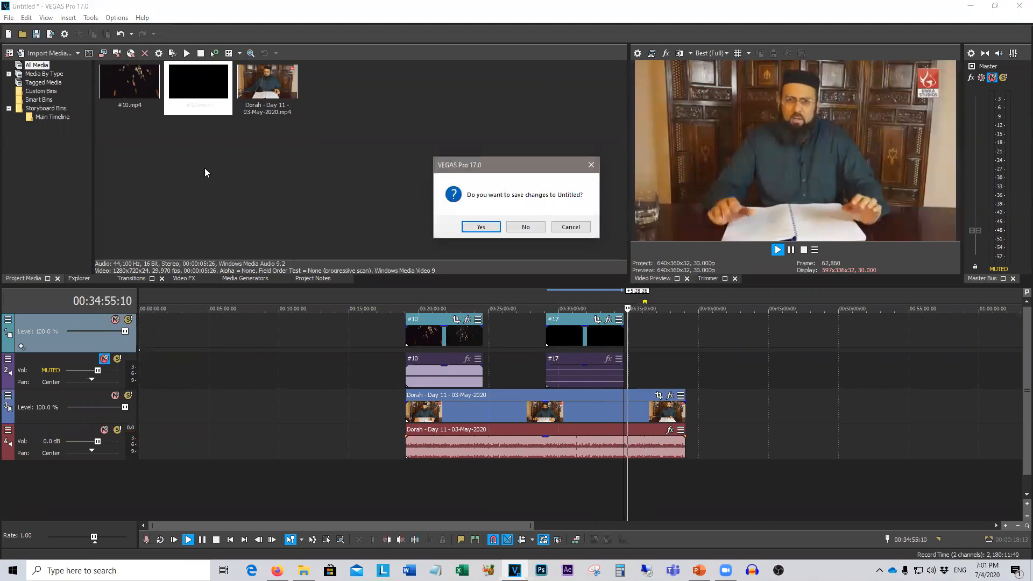
pyautogui.click(526, 226)
# Switch to File Explorer, open the Vegas Pro Resources folder, and select GRASS_2.mp4 and LANDSCAPE_2.mp4
pyautogui.click(304, 570)
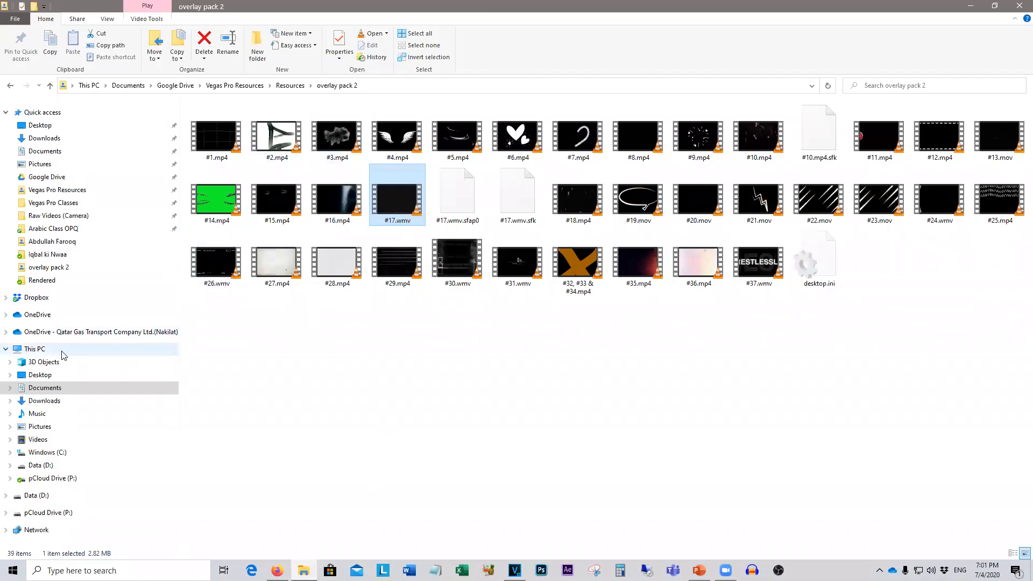
pyautogui.click(62, 189)
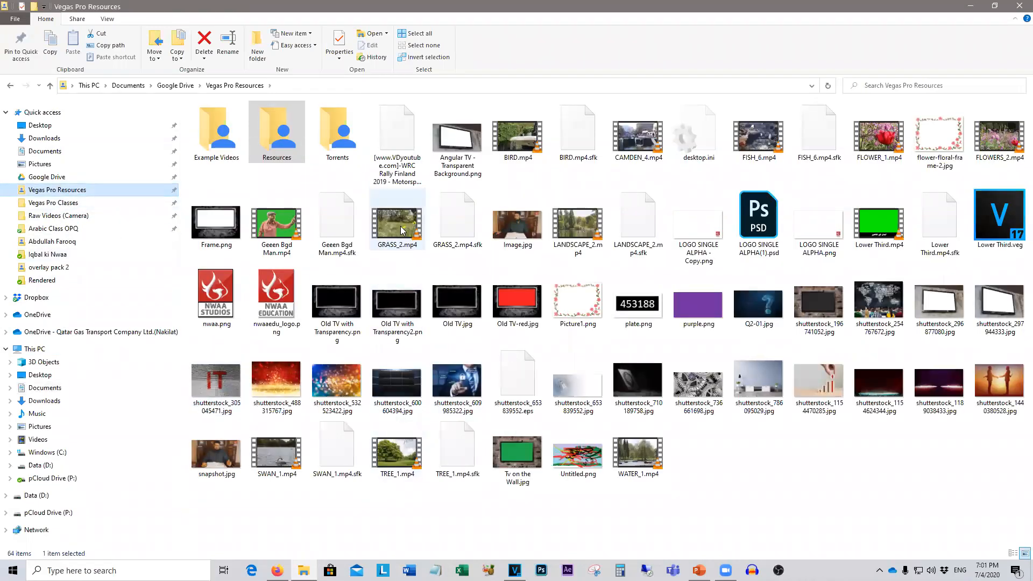
pyautogui.click(565, 228)
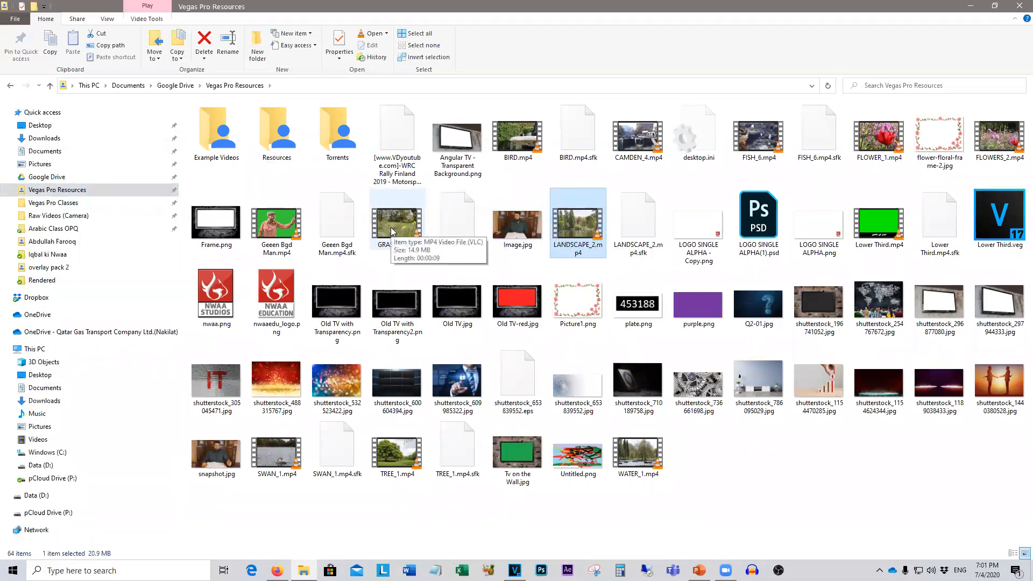
# Try adding both selected clips to the VEGAS Pro timeline as takes with matched project video settings, and undo the insertion
pyautogui.moveTo(583, 233); pyautogui.dragTo(153, 377)
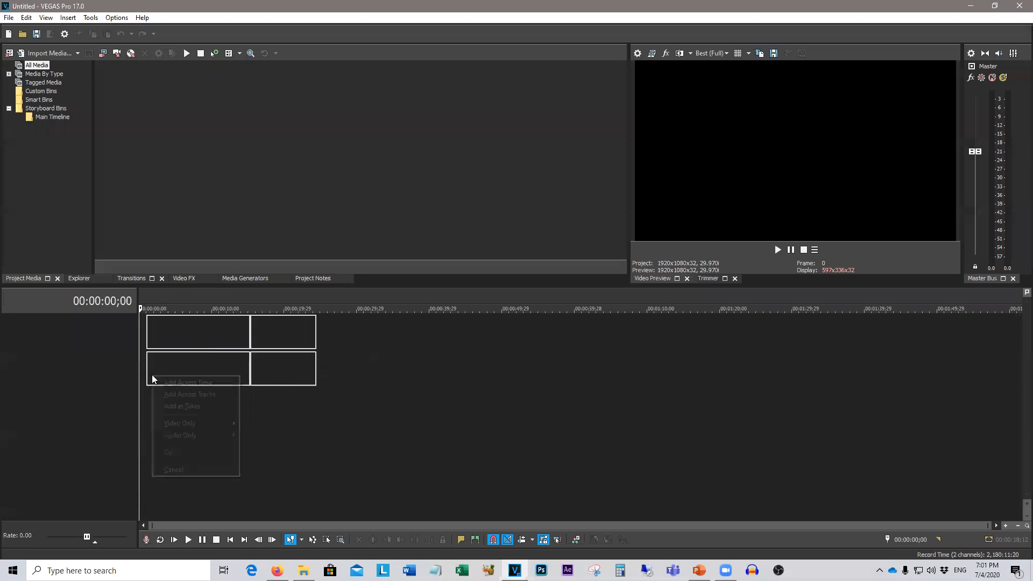
pyautogui.click(204, 406)
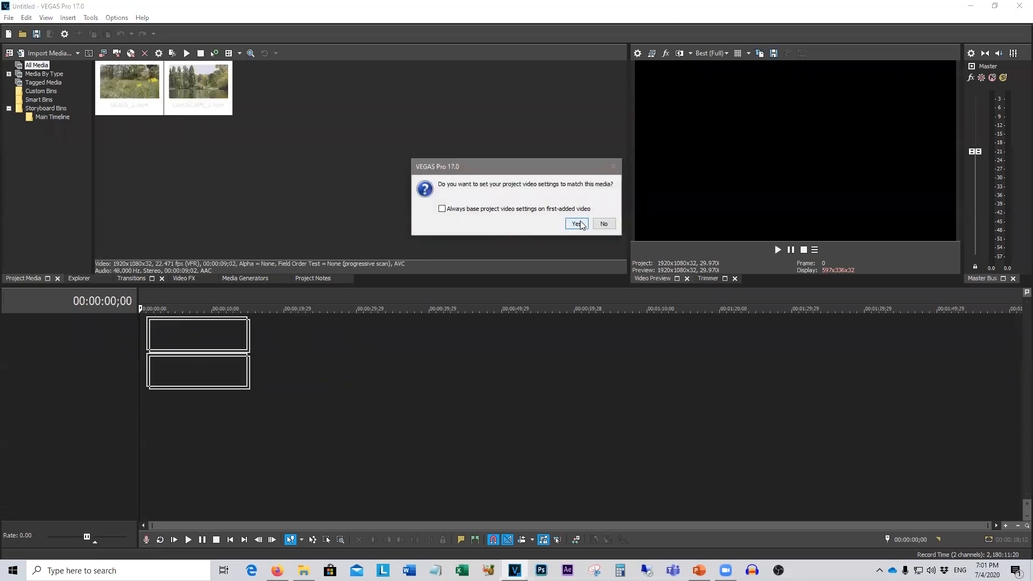
pyautogui.click(577, 223)
pyautogui.moveTo(225, 342); pyautogui.dragTo(339, 343)
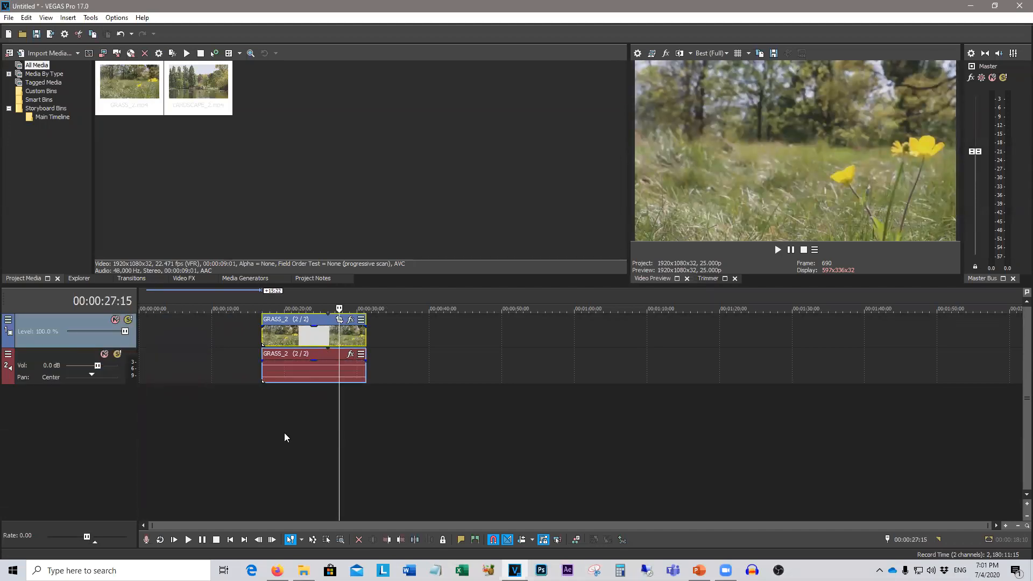
pyautogui.hotkey('ctrl', 'z')
pyautogui.hotkey('ctrl', 'z')
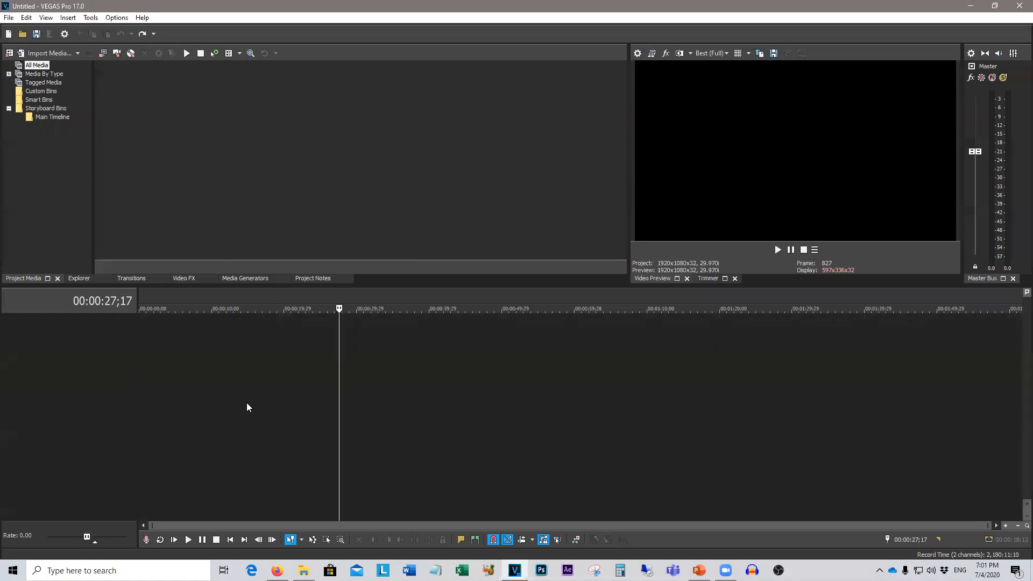
# Add GRASS_2 and LANDSCAPE_2 from File Explorer to the timeline across time, matching the project video settings to the media
pyautogui.hotkey('alt', 'Tab')
pyautogui.moveTo(407, 225); pyautogui.dragTo(198, 398)
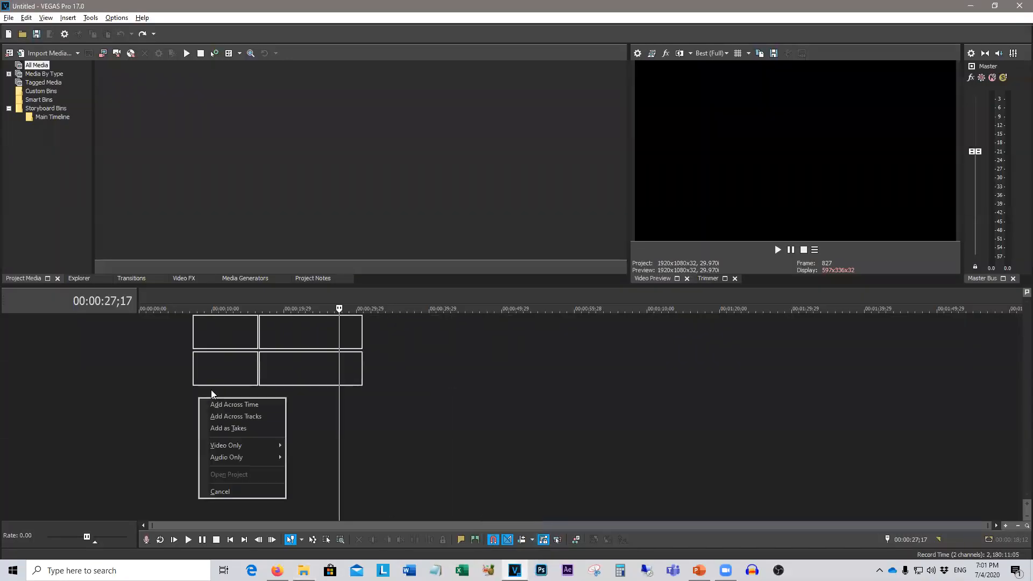
pyautogui.click(273, 407)
pyautogui.click(576, 224)
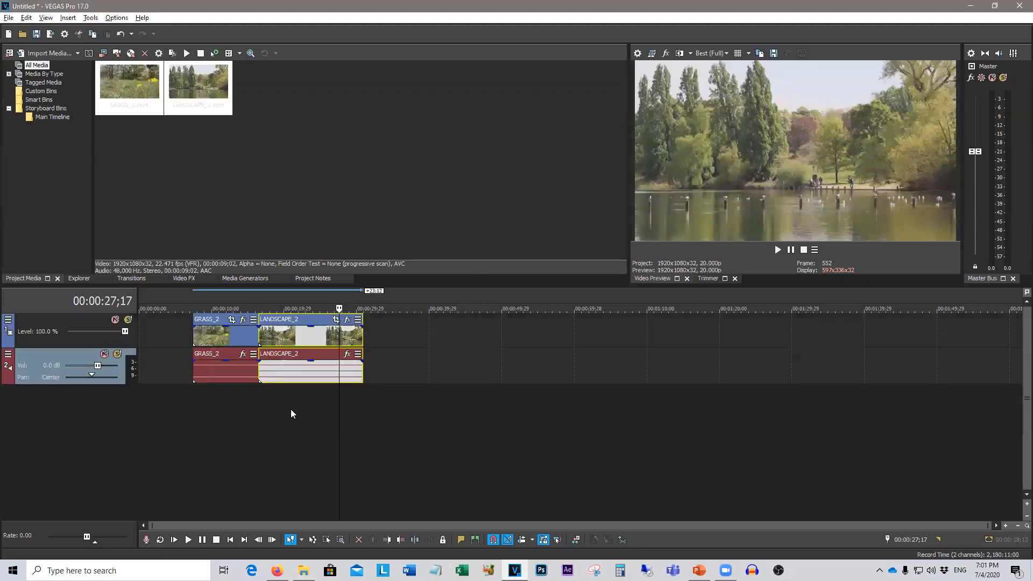
# Preview a frame from the GRASS_2 clip and one from the LANDSCAPE_2 clip
pyautogui.click(270, 414)
pyautogui.click(226, 400)
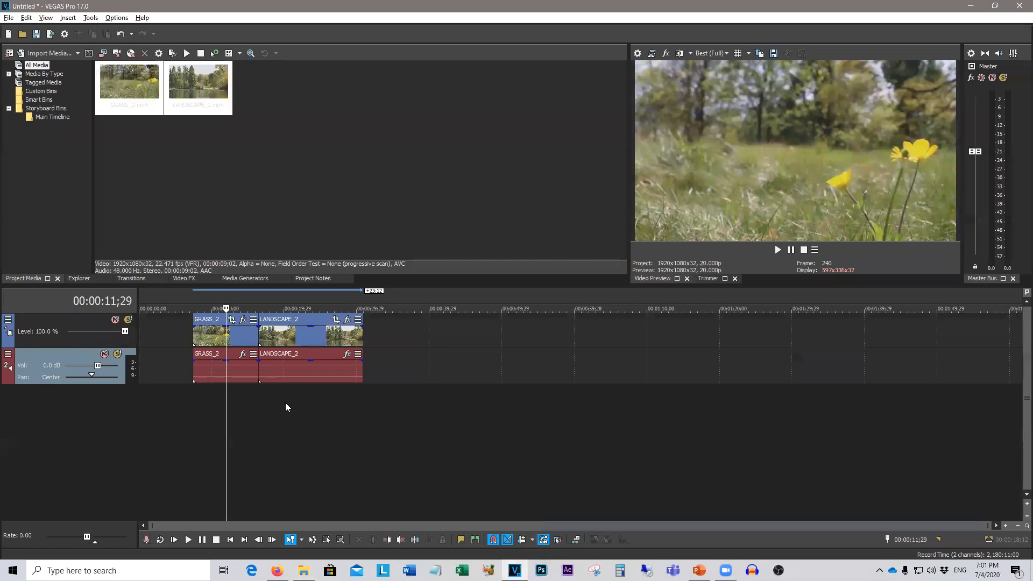
pyautogui.click(310, 406)
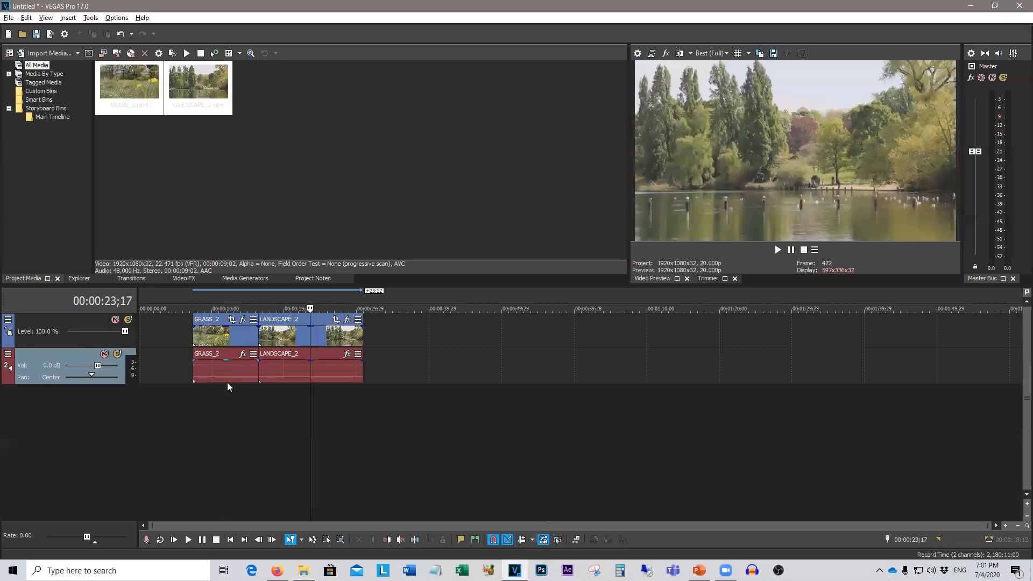
# Insert a new empty video track above the track holding the GRASS_2 and LANDSCAPE_2 clips
pyautogui.click(386, 339)
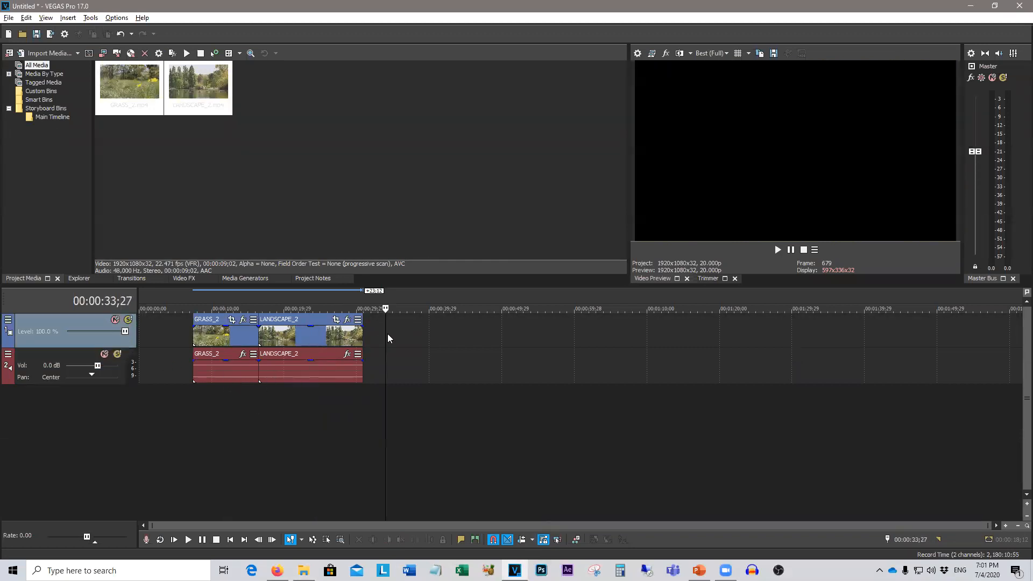
pyautogui.rightClick(387, 334)
pyautogui.press('Up')
pyautogui.press('Up')
pyautogui.press('Up')
pyautogui.press('Up')
pyautogui.press('Up')
pyautogui.press('Up')
pyautogui.press('Up')
pyautogui.press('Up')
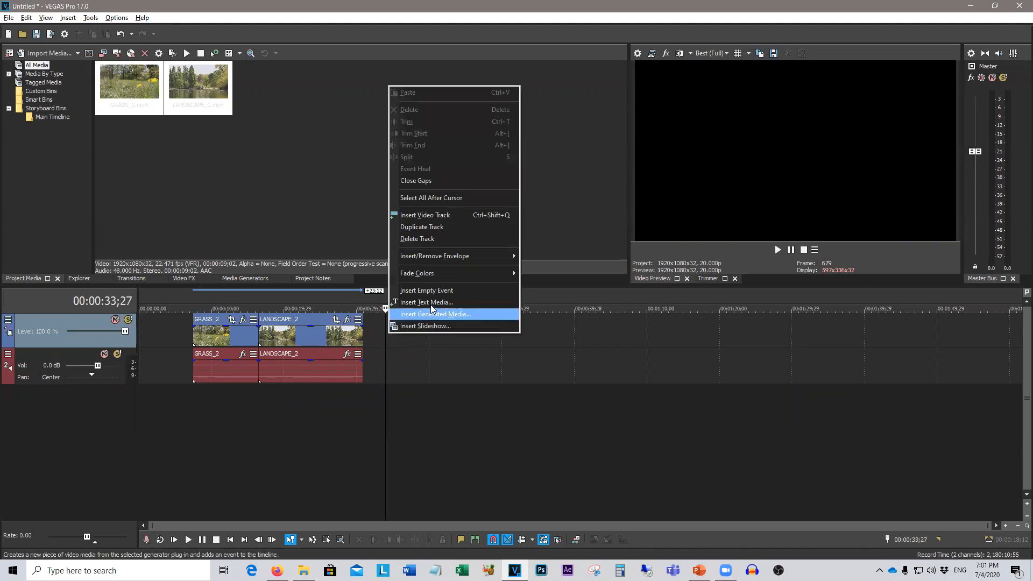
pyautogui.press('Return')
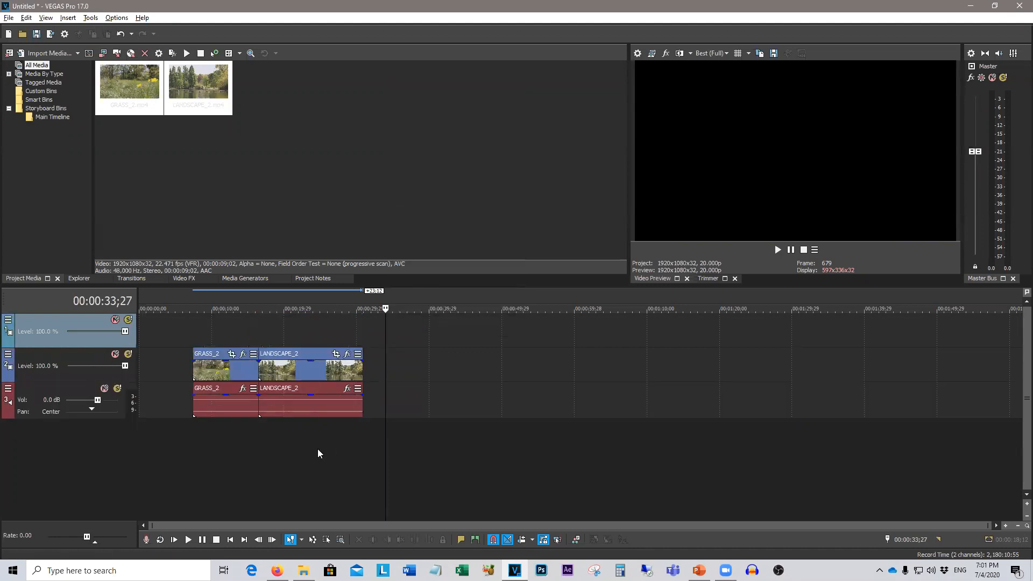
# Move the LANDSCAPE_2 audio away to about 55 seconds, and place its video on the new track directly above the start of GRASS_2
pyautogui.click(324, 414)
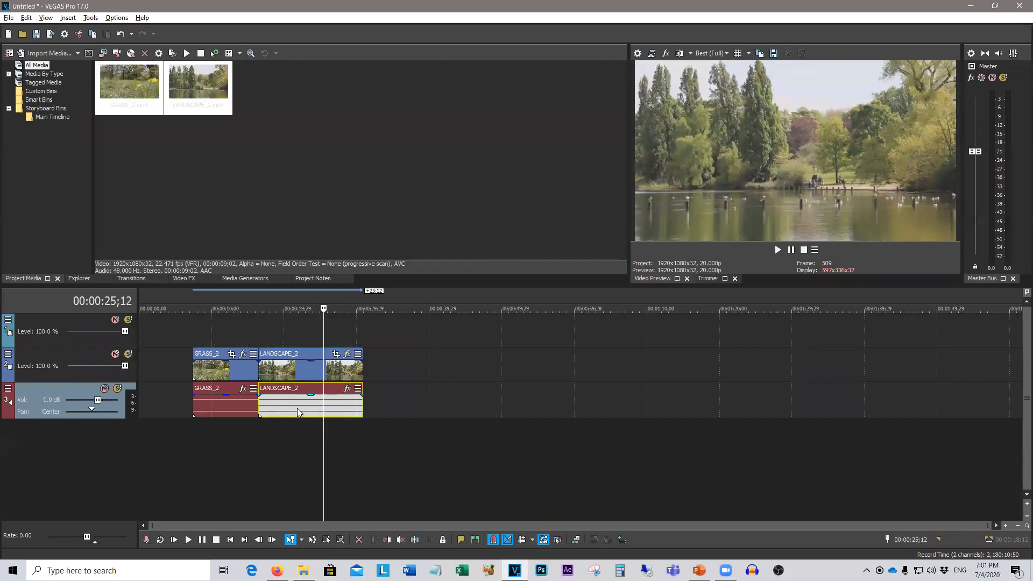
pyautogui.moveTo(296, 413); pyautogui.dragTo(577, 414)
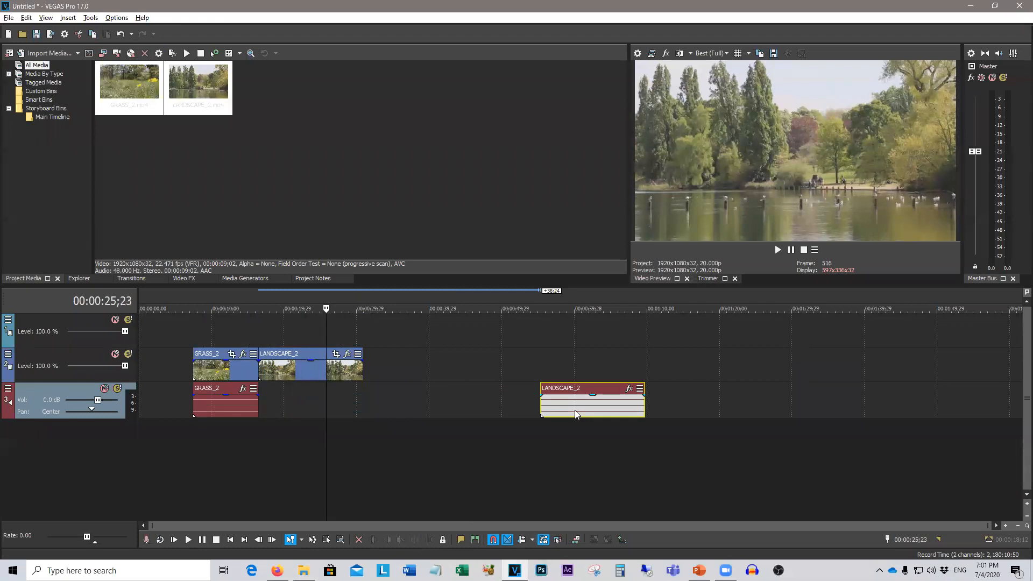
pyautogui.moveTo(293, 378); pyautogui.dragTo(227, 331)
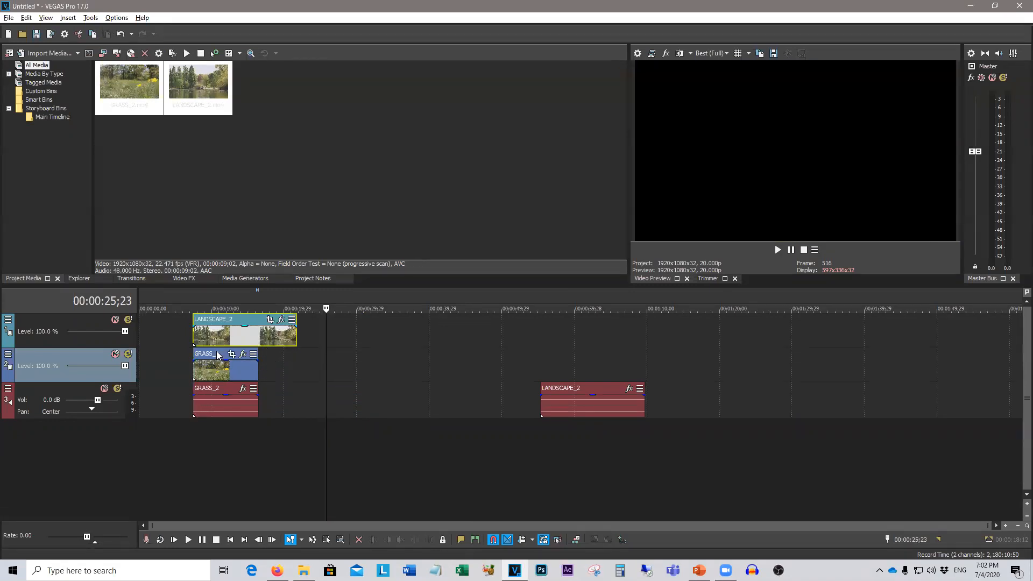
# Play the stacked clips and select a time range of about 11 seconds over them, starting at the clips' beginning
pyautogui.moveTo(213, 434); pyautogui.dragTo(211, 434)
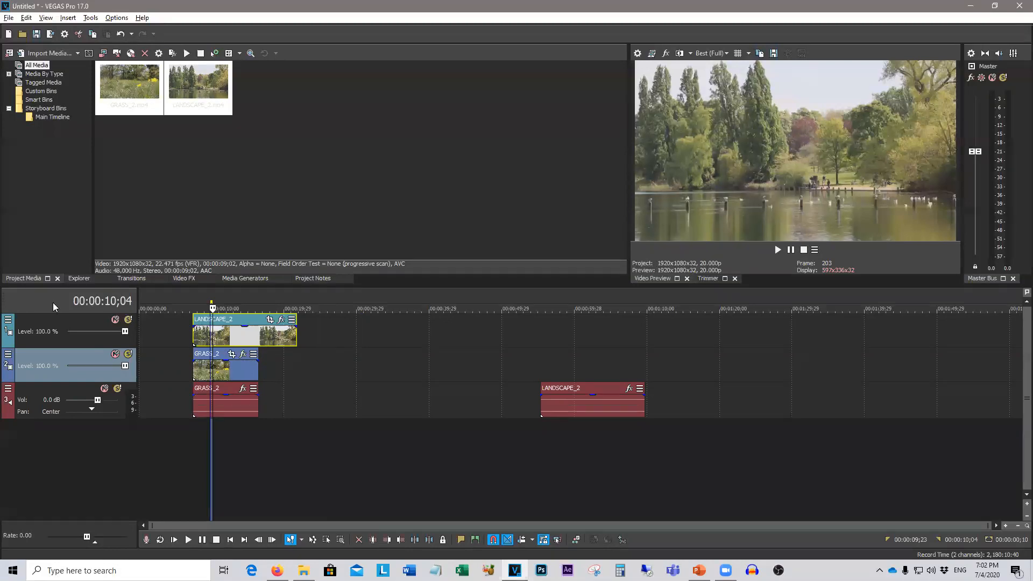
pyautogui.click(7, 320)
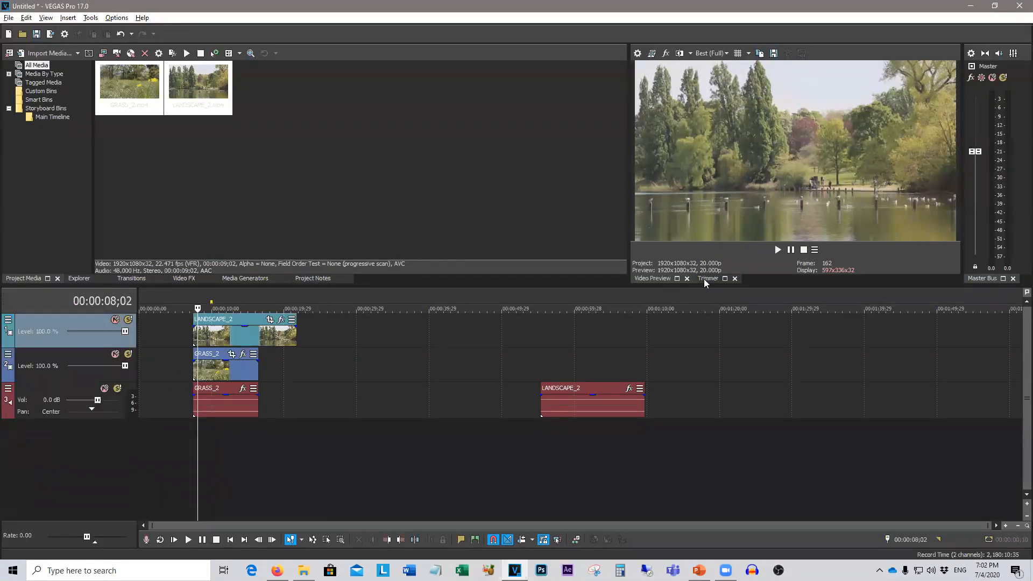
pyautogui.click(778, 250)
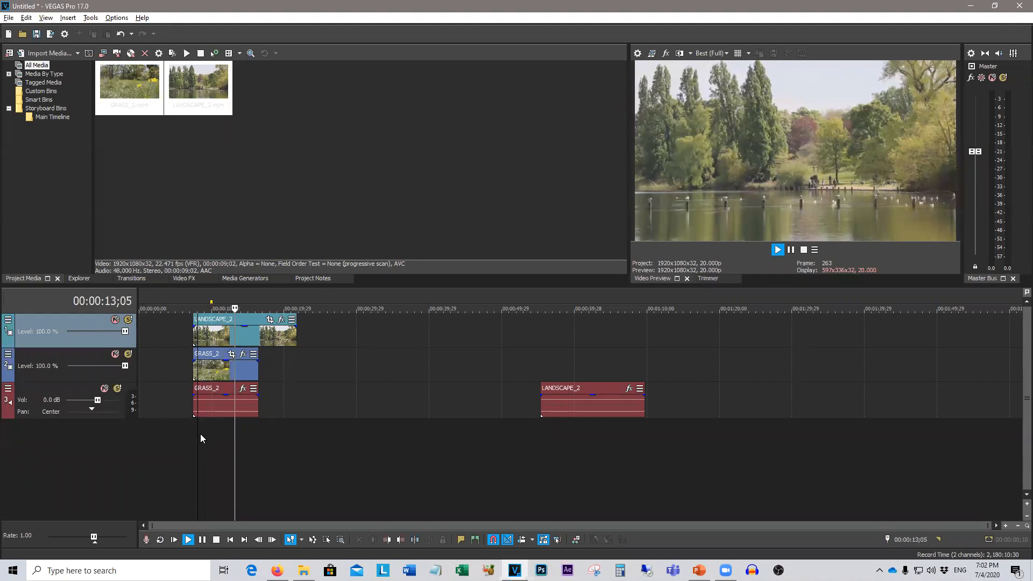
pyautogui.moveTo(194, 436); pyautogui.dragTo(272, 440)
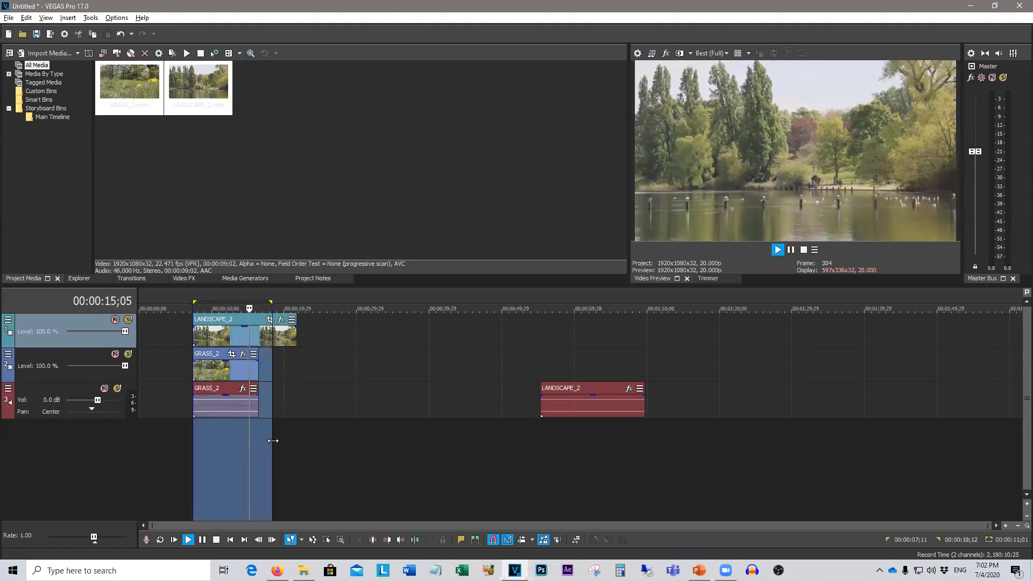
# Set the LANDSCAPE_2 track's compositing mode to Screen and play the selected range
pyautogui.click(8, 319)
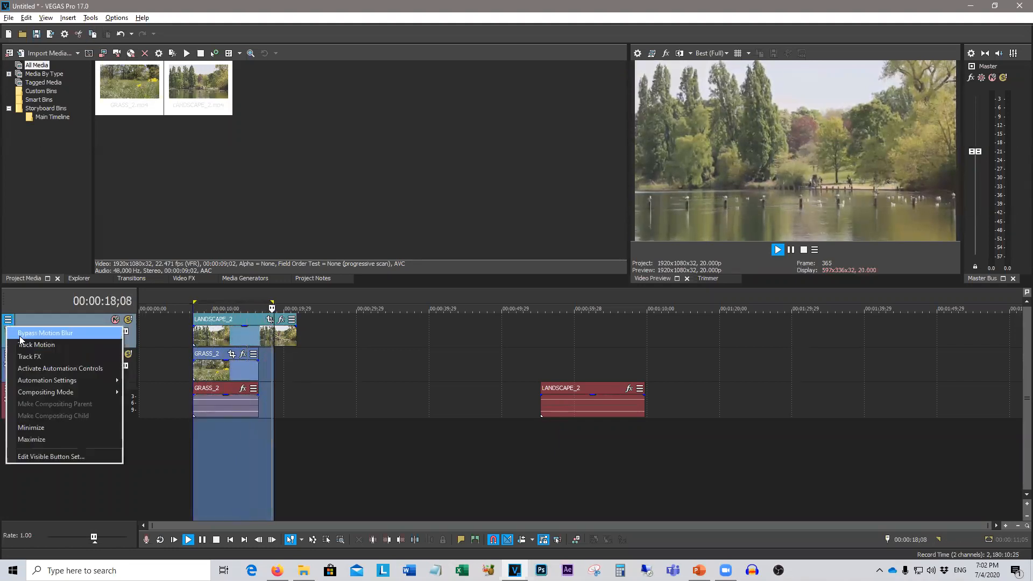
pyautogui.moveTo(91, 392)
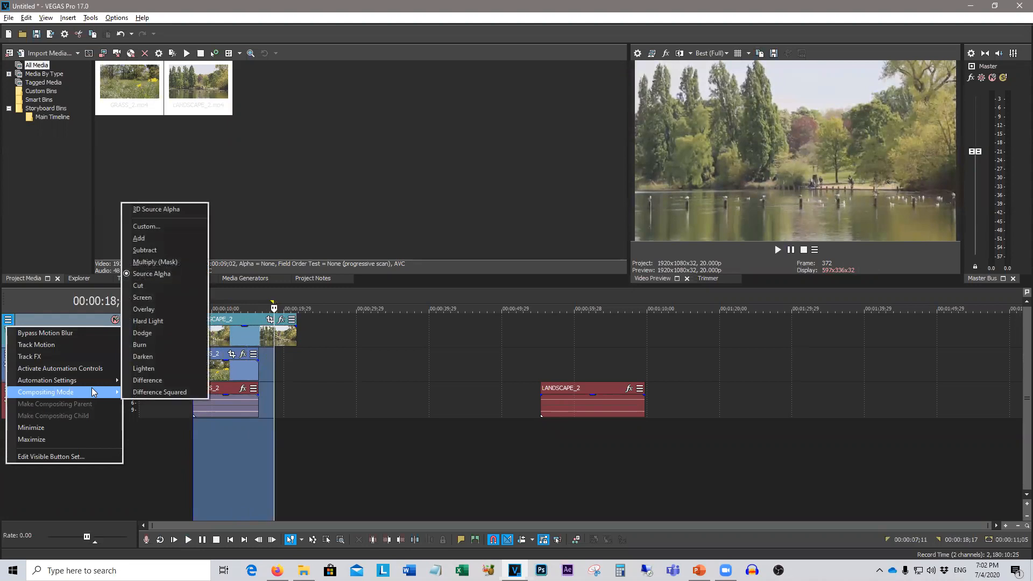
pyautogui.click(165, 297)
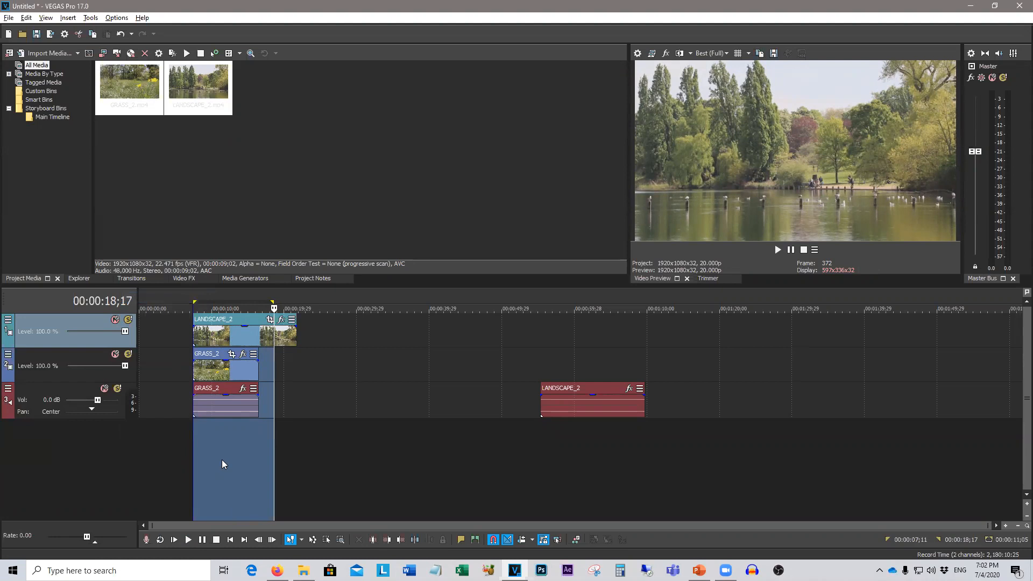
pyautogui.press('space')
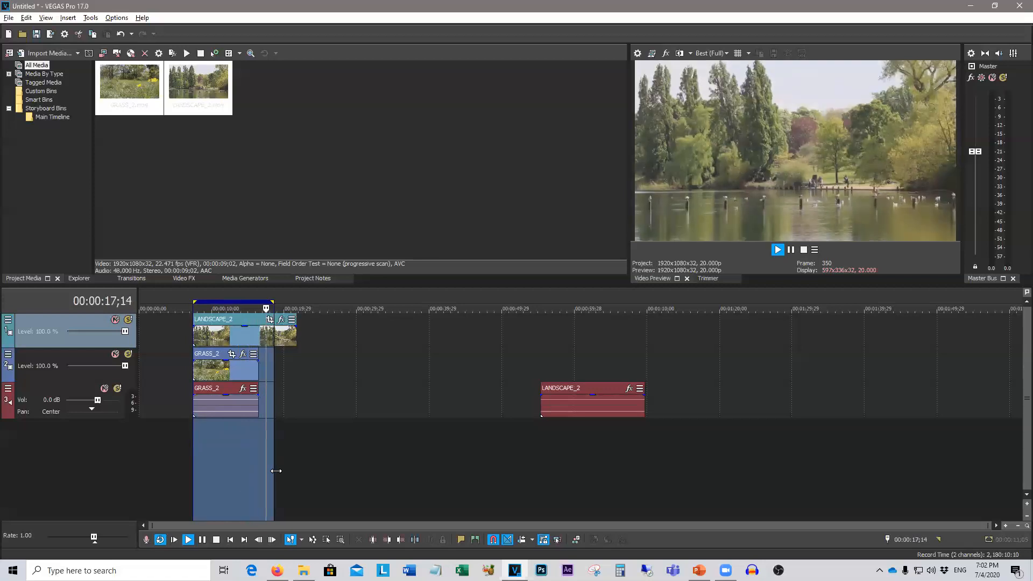
# Change the LANDSCAPE_2 track's compositing mode to Lighten
pyautogui.click(8, 320)
pyautogui.moveTo(80, 394)
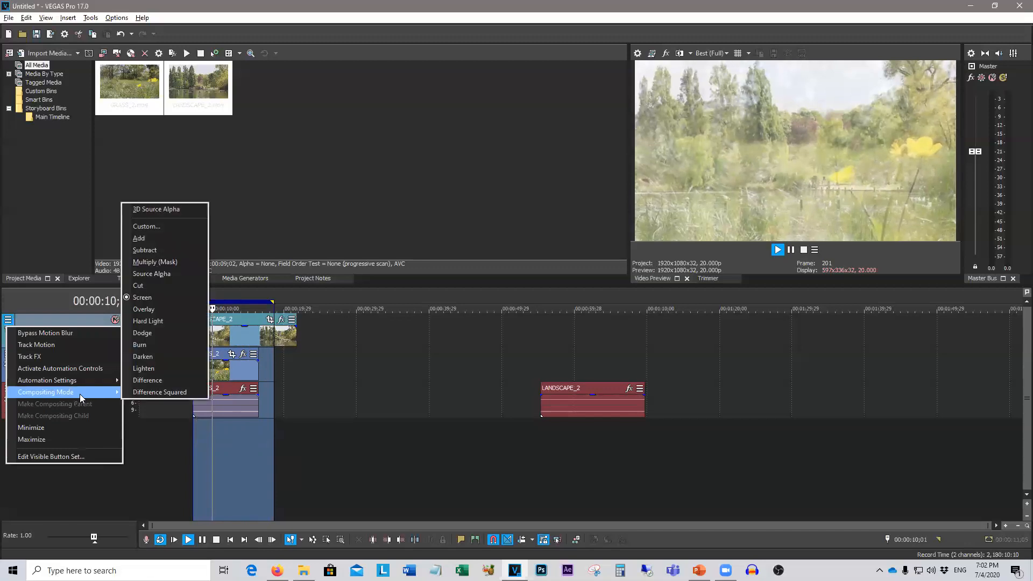
pyautogui.click(151, 381)
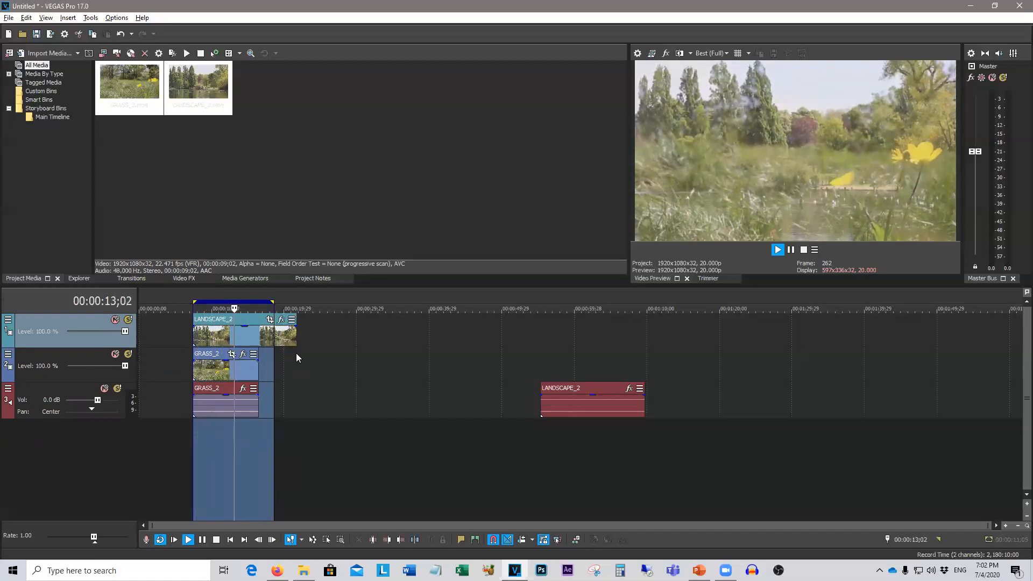
# Trim the end of LANDSCAPE_2 to match GRASS_2, and reduce the loop region to about 8 seconds over the overlapping clips
pyautogui.moveTo(294, 336); pyautogui.dragTo(258, 336)
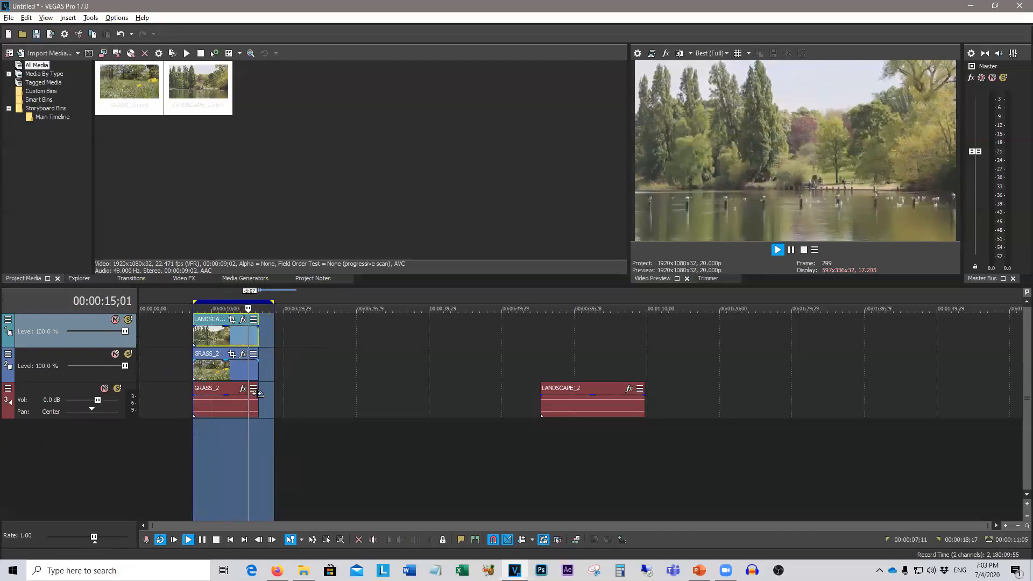
pyautogui.click(172, 444)
pyautogui.moveTo(196, 442); pyautogui.dragTo(253, 441)
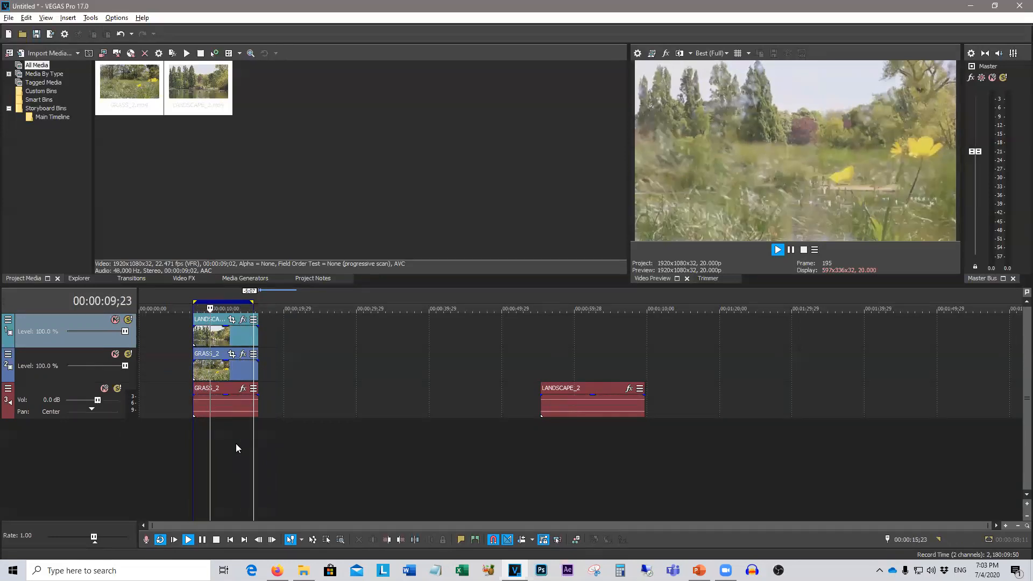
# Set the LANDSCAPE_2 track's compositing mode to Cut
pyautogui.click(8, 320)
pyautogui.moveTo(64, 391)
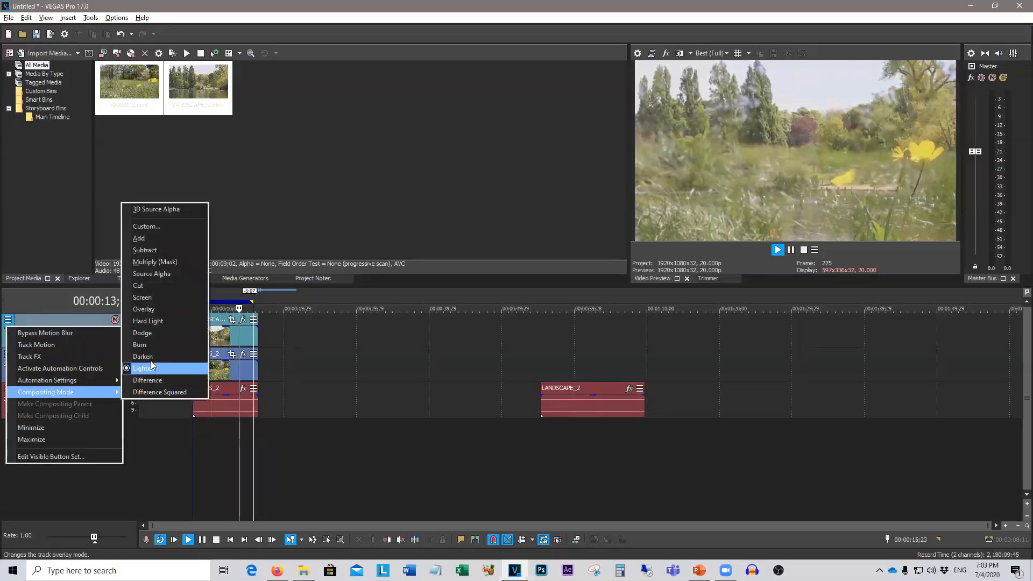
pyautogui.click(176, 289)
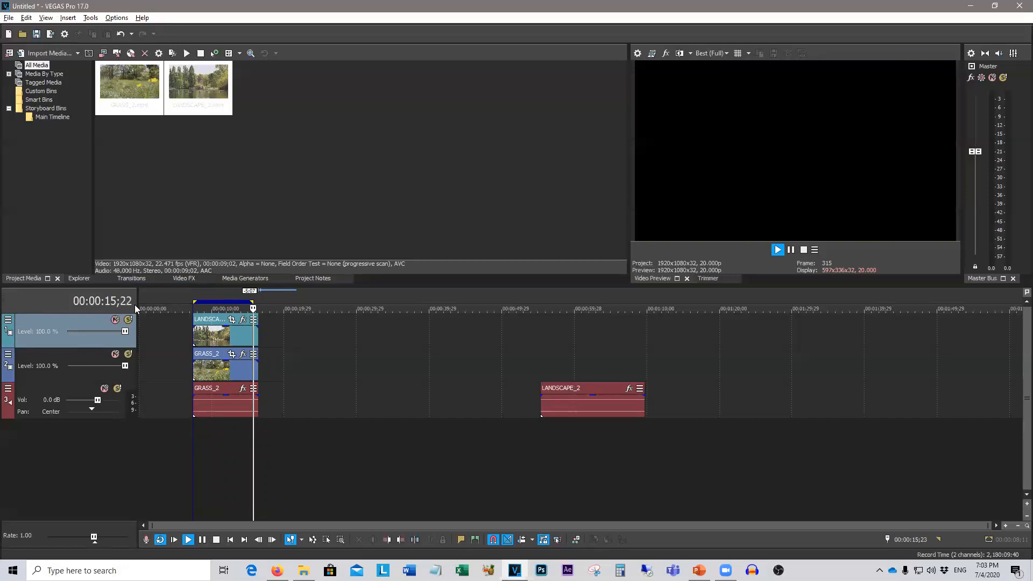
# Set the LANDSCAPE_2 track's compositing mode to Subtract
pyautogui.click(8, 320)
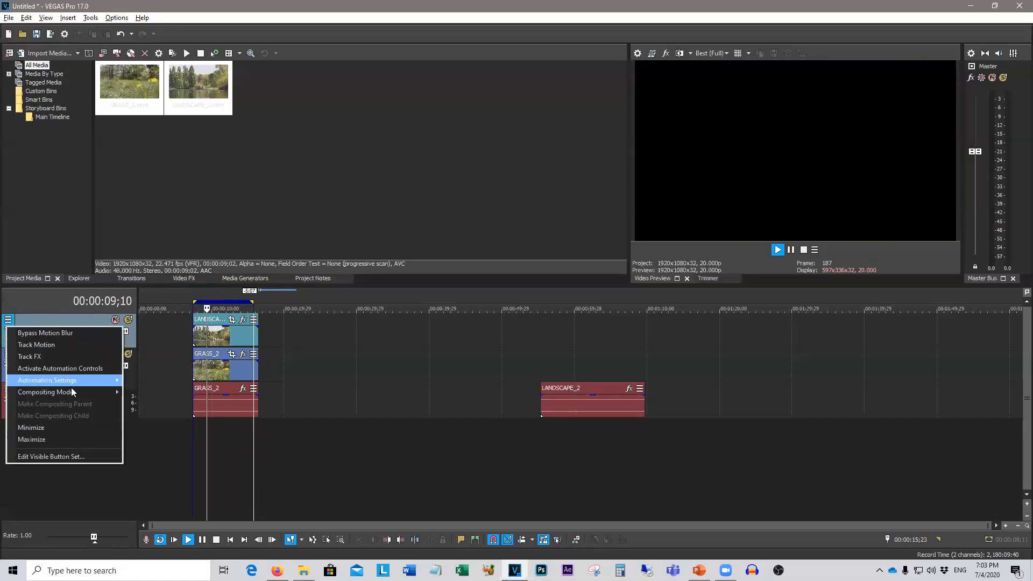
pyautogui.moveTo(72, 389)
pyautogui.click(173, 251)
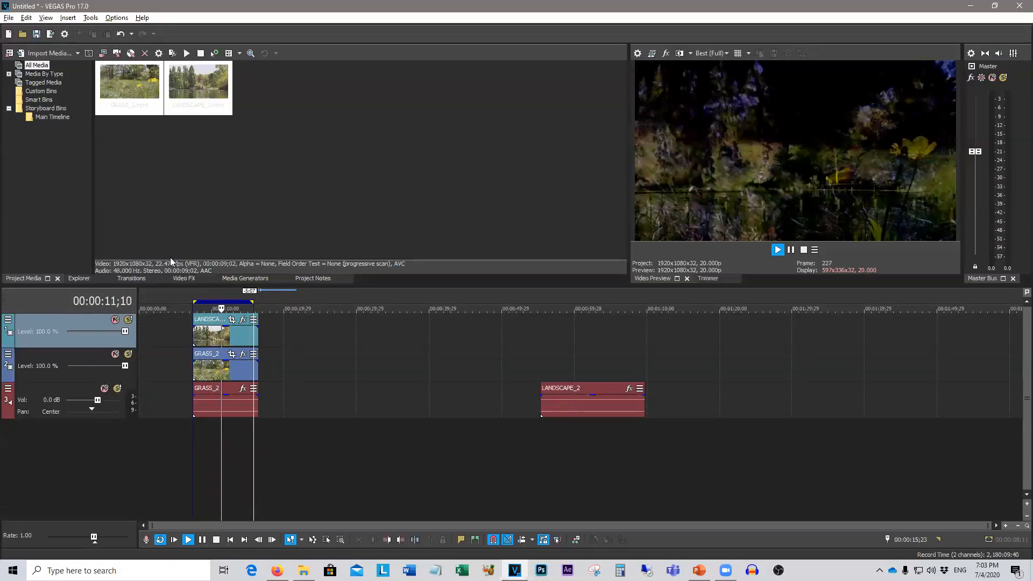
# Change the LANDSCAPE_2 track's compositing mode to Difference
pyautogui.click(8, 320)
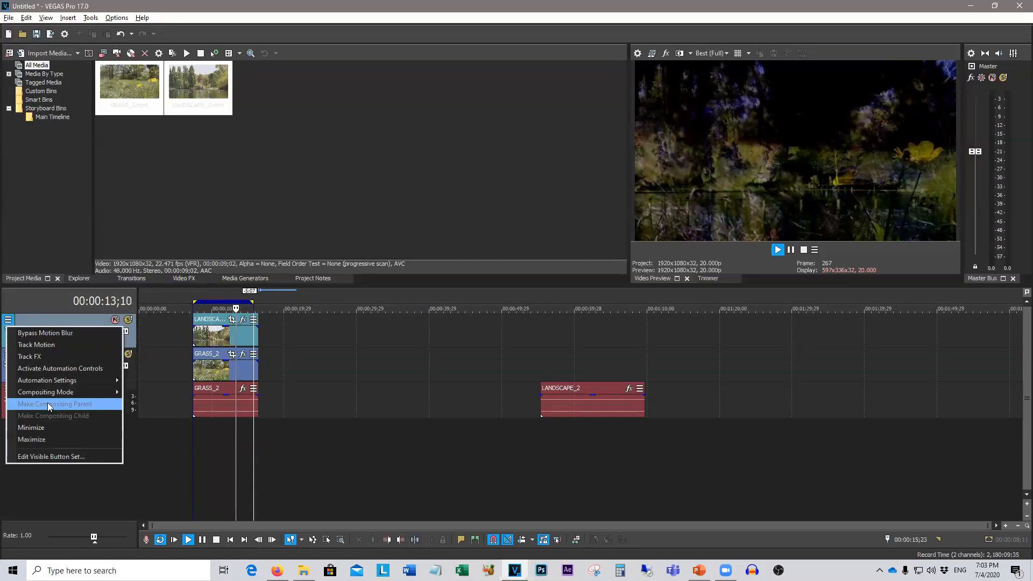
pyautogui.moveTo(70, 393)
pyautogui.click(149, 379)
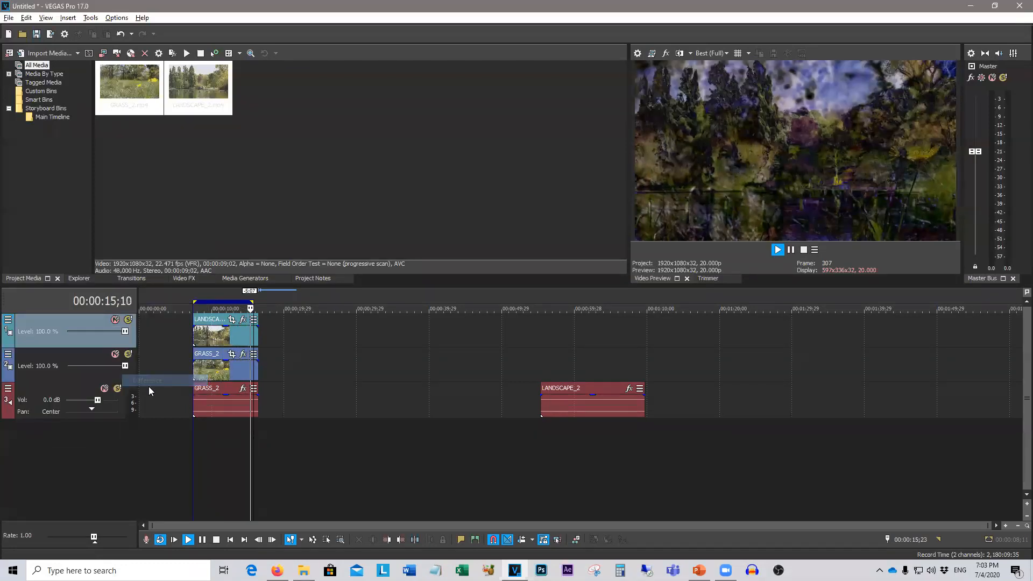
# Switch the LANDSCAPE_2 track's compositing mode to Darken
pyautogui.click(8, 319)
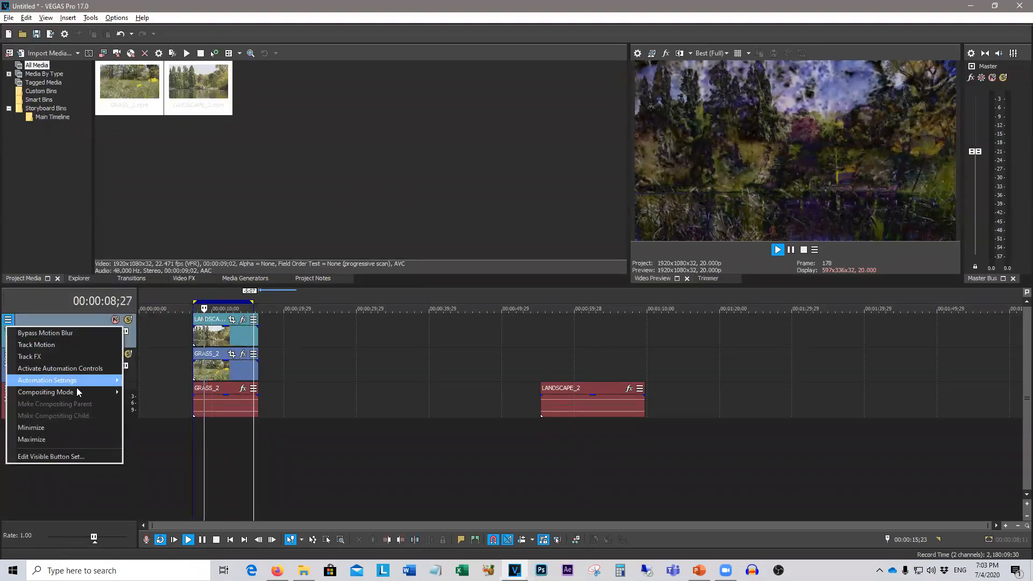
pyautogui.moveTo(78, 390)
pyautogui.click(156, 365)
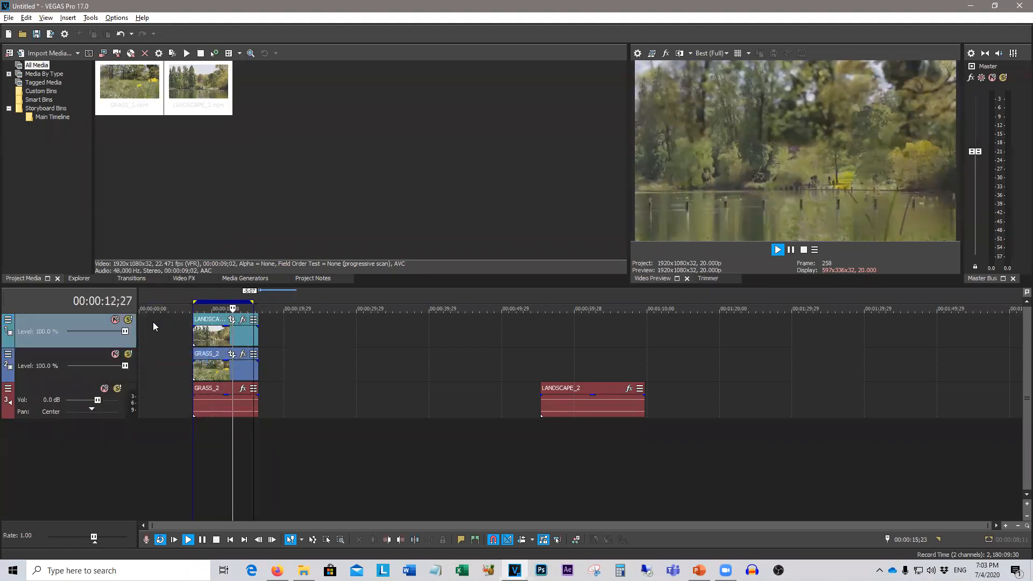
# Set the LANDSCAPE_2 track's compositing mode to Screen
pyautogui.click(8, 319)
pyautogui.moveTo(68, 392)
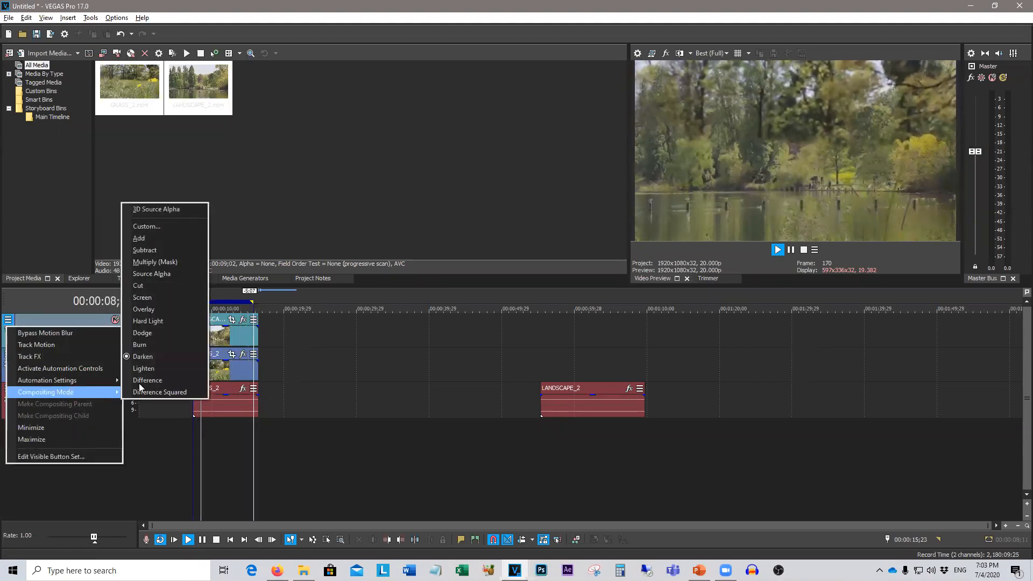
pyautogui.click(169, 298)
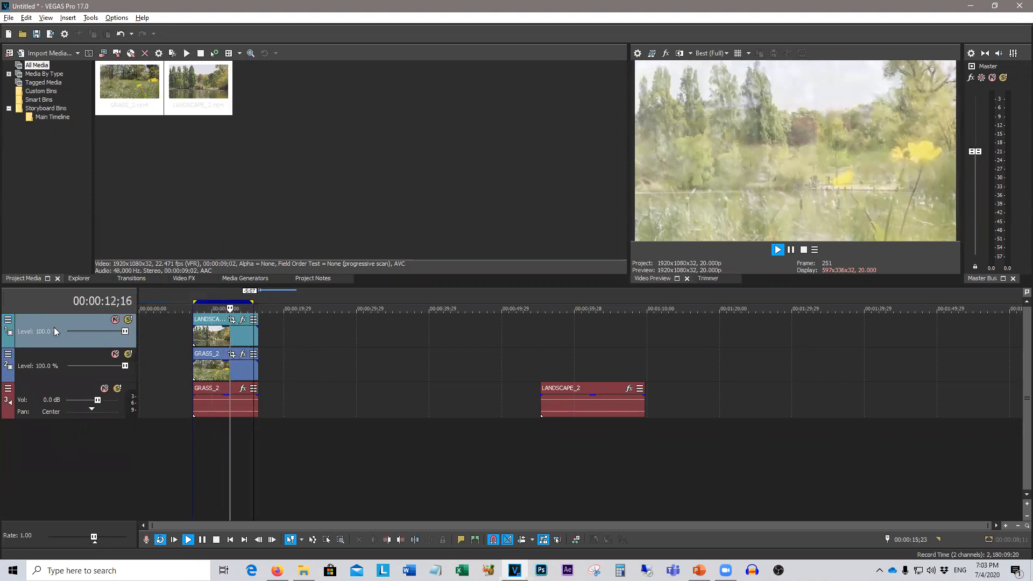
# Change the LANDSCAPE_2 track's compositing mode to Lighten
pyautogui.click(8, 319)
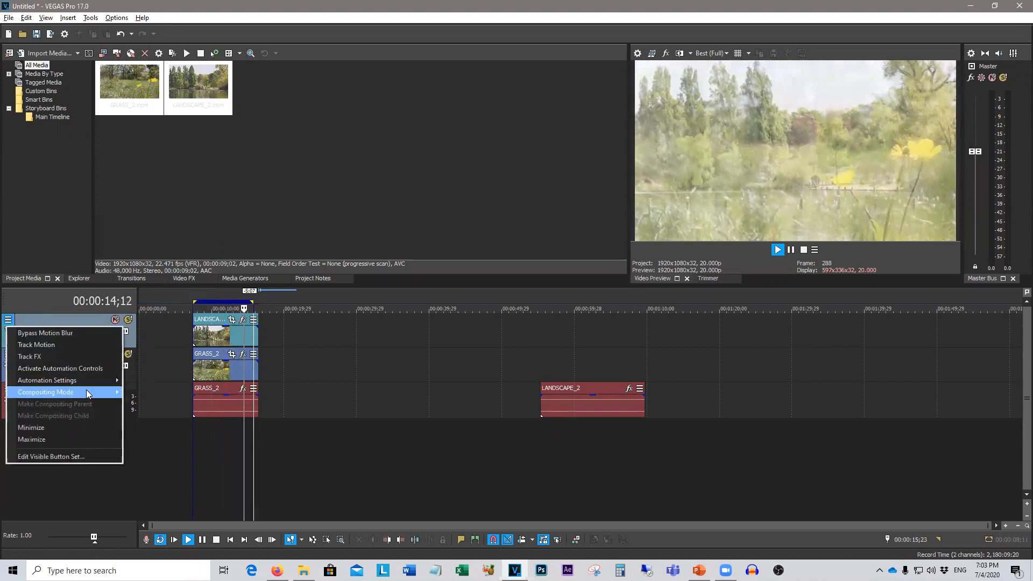
pyautogui.moveTo(86, 389)
pyautogui.click(150, 370)
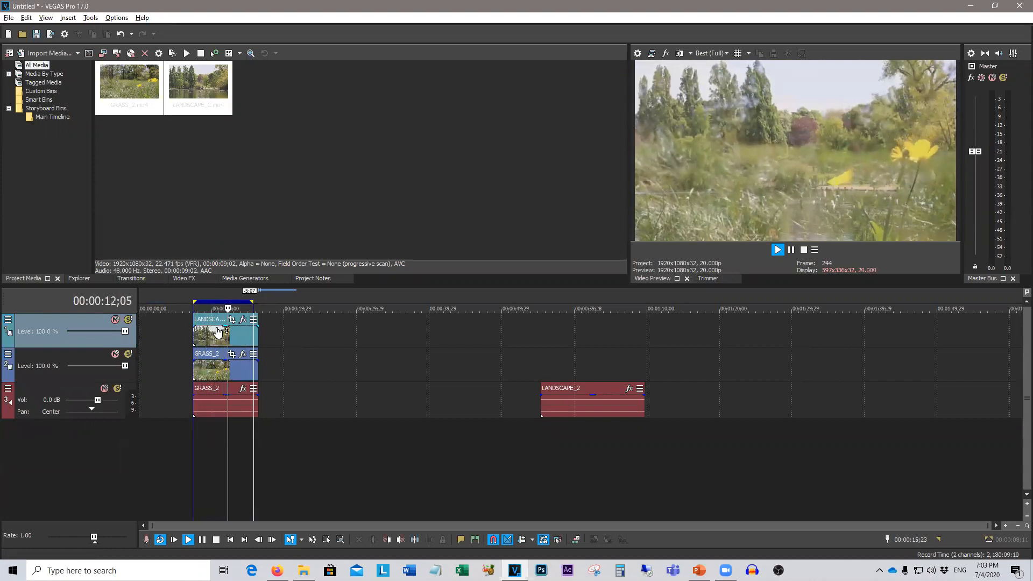
# Enable the Pan/Crop mask for LANDSCAPE_2 and draw a rectangular mask over the water, centred at about X 989, Y 1,112
pyautogui.click(232, 320)
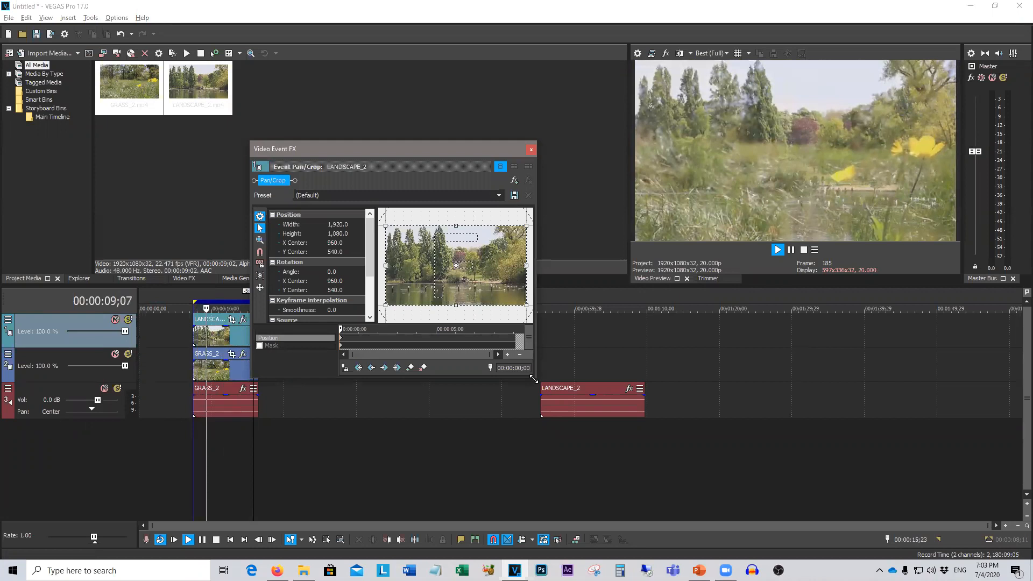
pyautogui.moveTo(534, 379); pyautogui.dragTo(645, 475)
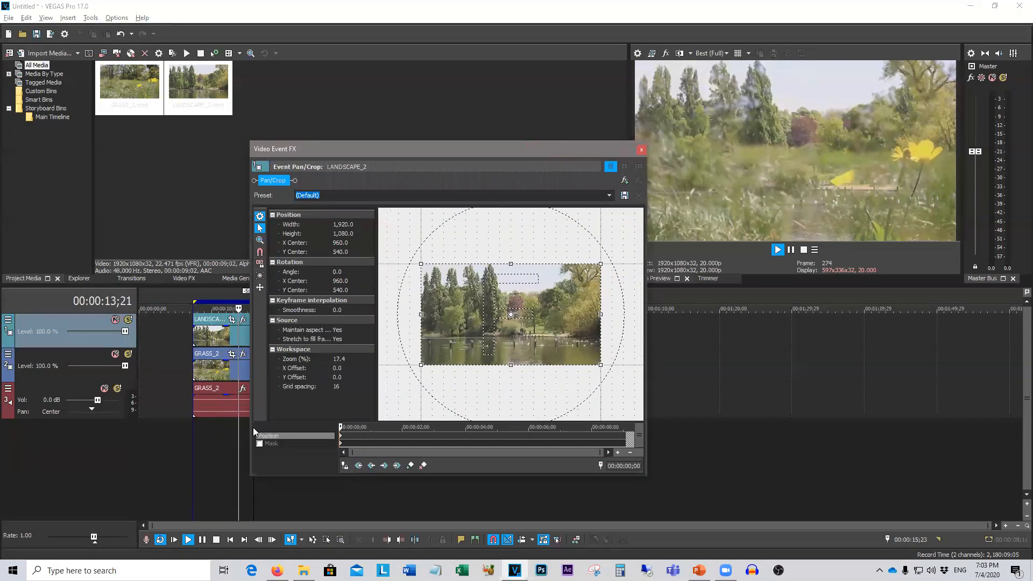
pyautogui.click(260, 444)
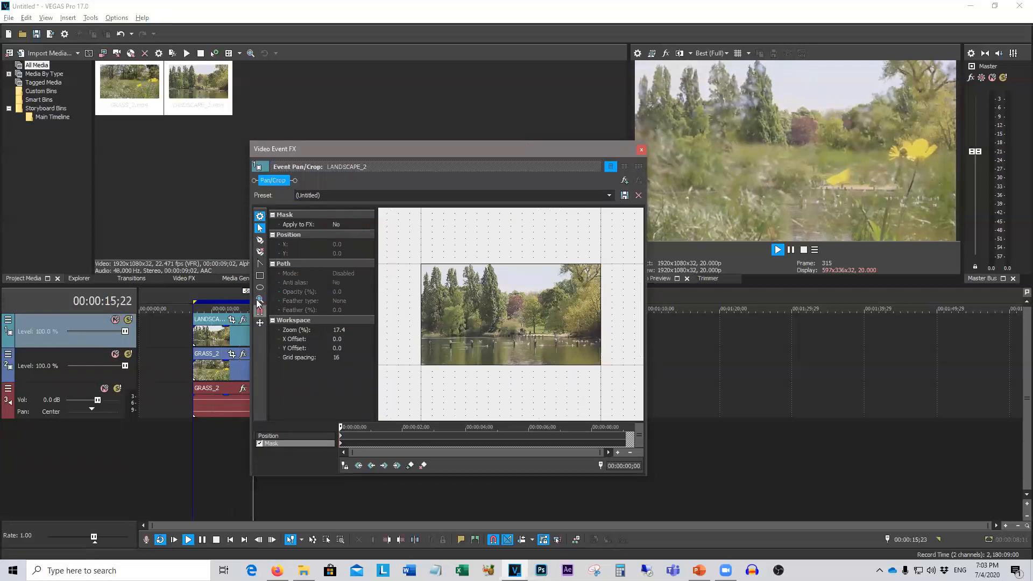
pyautogui.click(260, 275)
pyautogui.moveTo(405, 331); pyautogui.dragTo(621, 405)
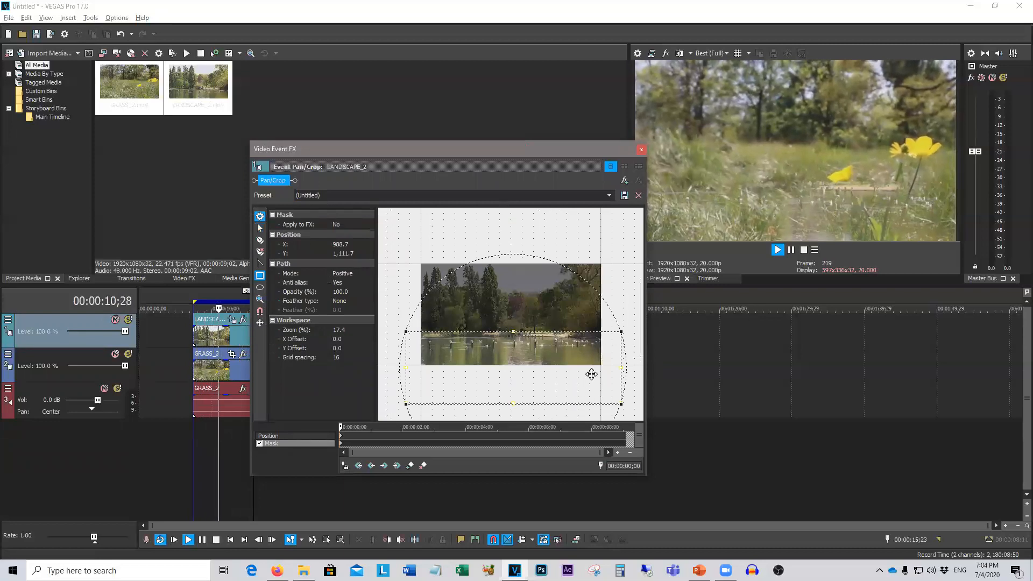
# Move the LANDSCAPE_2 mask up over the trees to about X 885, Y 339 and set its mode to Negative
pyautogui.scroll(-3, 594, 377)
pyautogui.moveTo(525, 375); pyautogui.dragTo(518, 320)
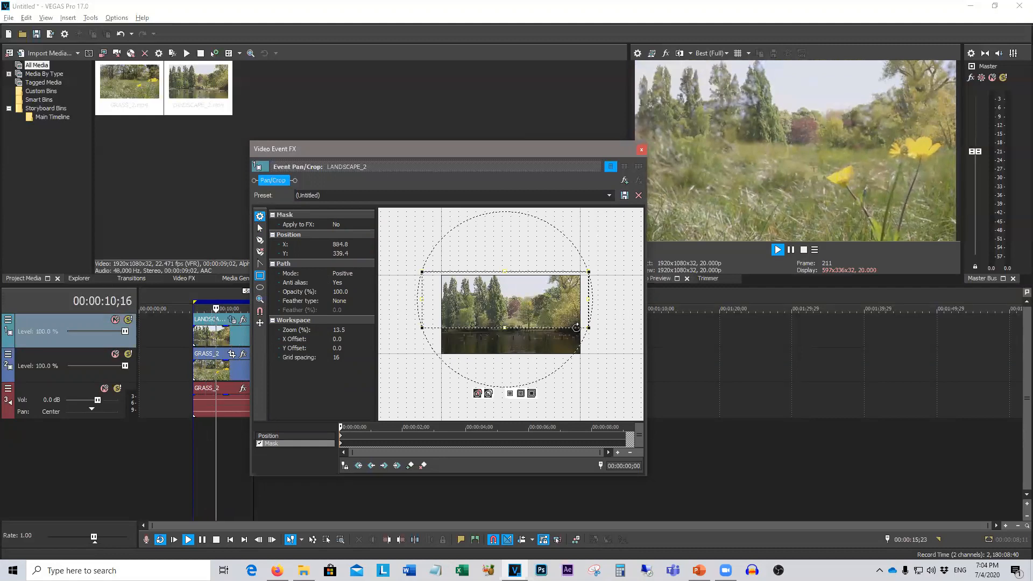
pyautogui.click(489, 393)
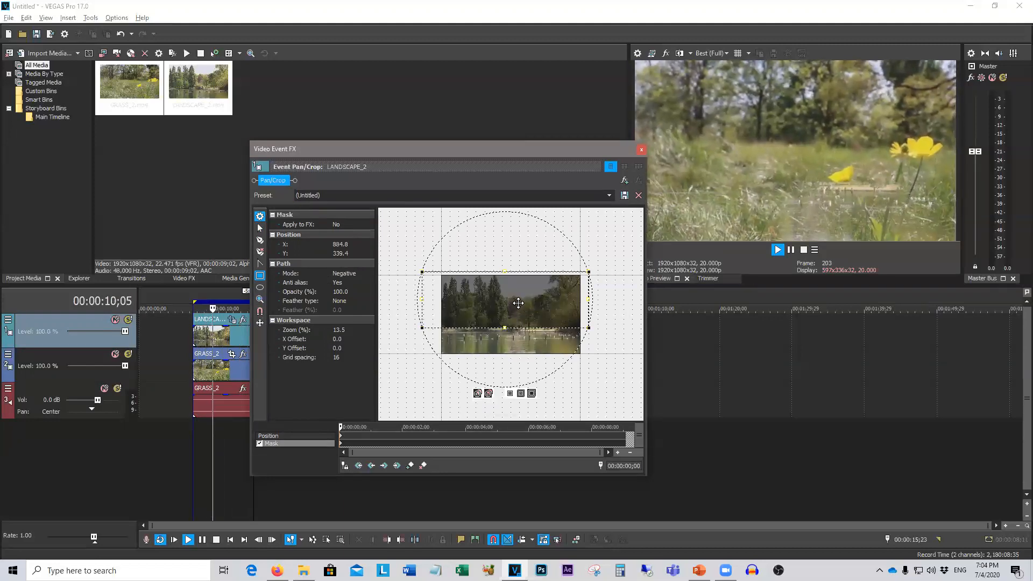
# Delete the rectangular mask from LANDSCAPE_2 and close its Pan/Crop window
pyautogui.press('Delete')
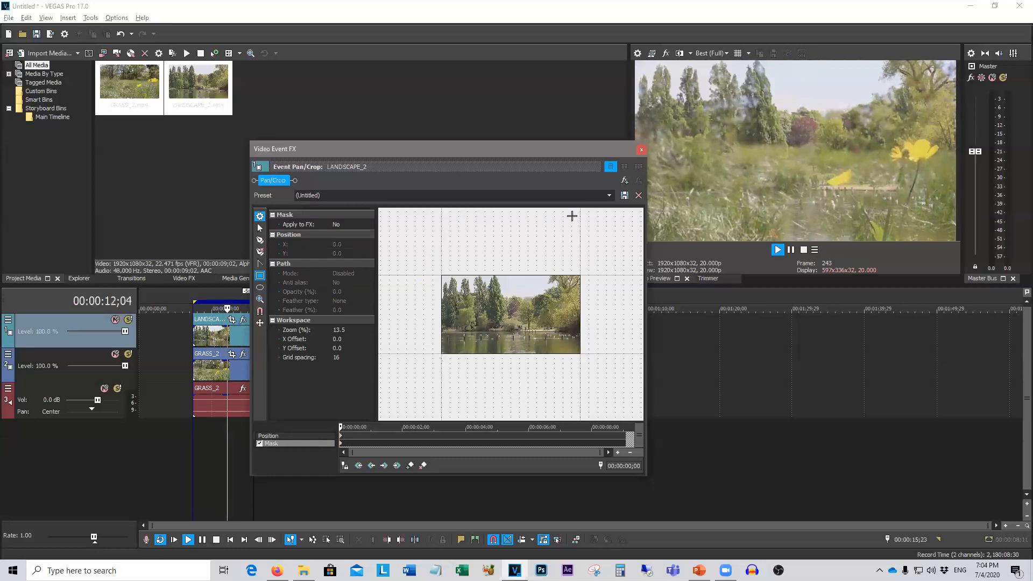
pyautogui.click(641, 150)
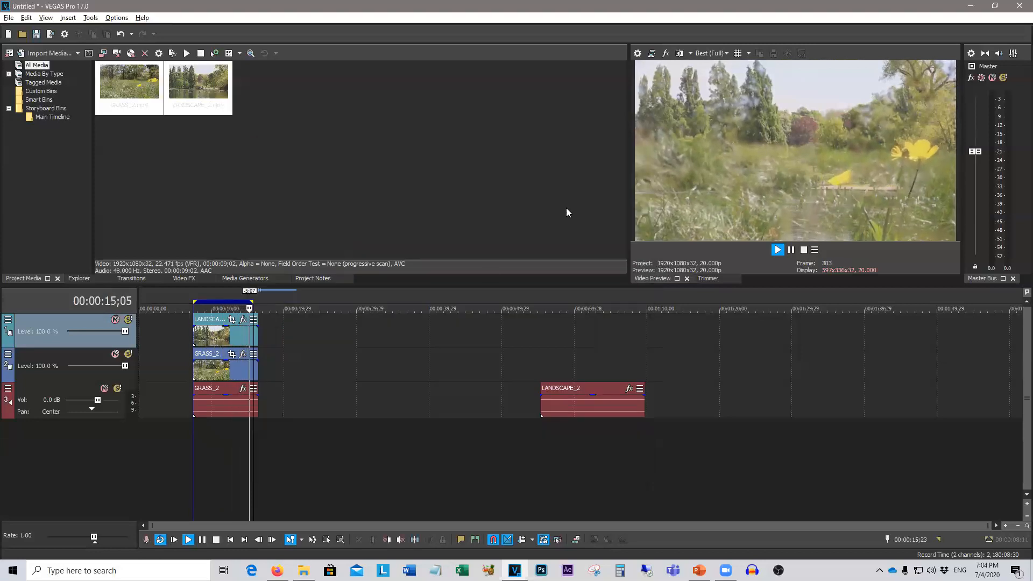
# Enable the Pan/Crop mask for GRASS_2 and draw a rectangular mask over the lower grass, centred at about X 921, Y 1,298
pyautogui.click(231, 354)
pyautogui.scroll(-7, 310, 371)
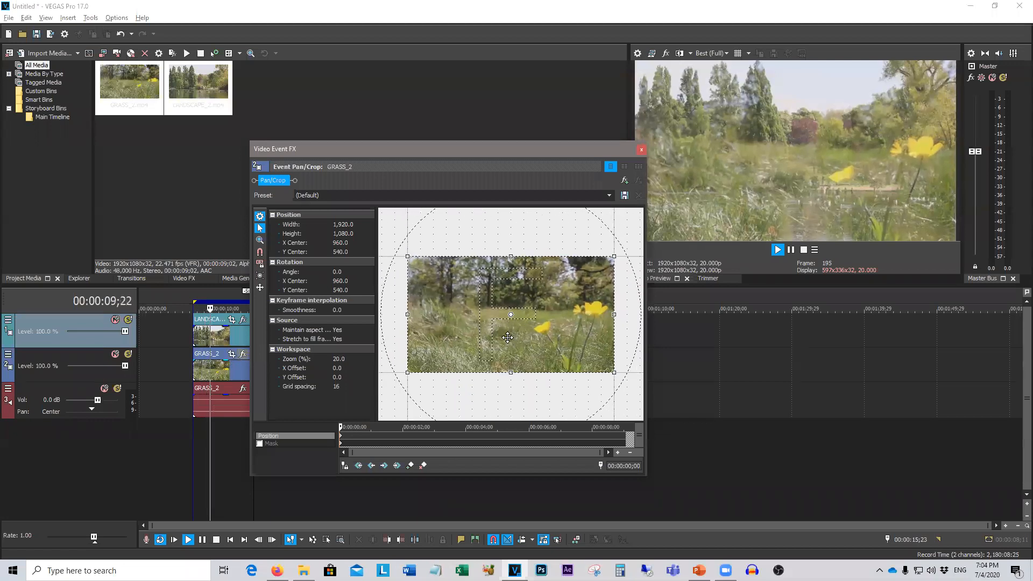
pyautogui.click(260, 443)
pyautogui.moveTo(418, 323); pyautogui.dragTo(581, 392)
pyautogui.click(582, 391)
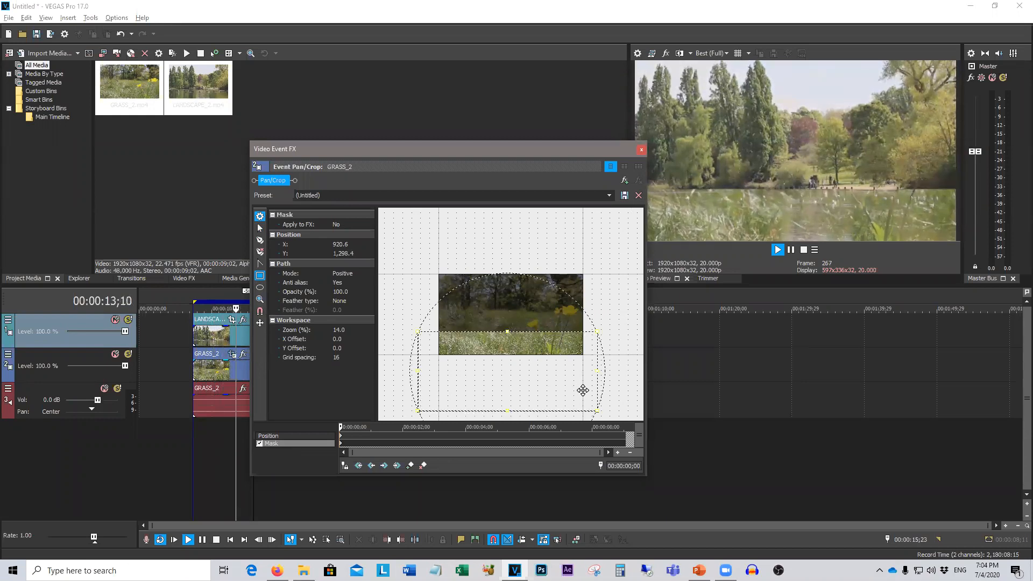
pyautogui.scroll(-3, 583, 390)
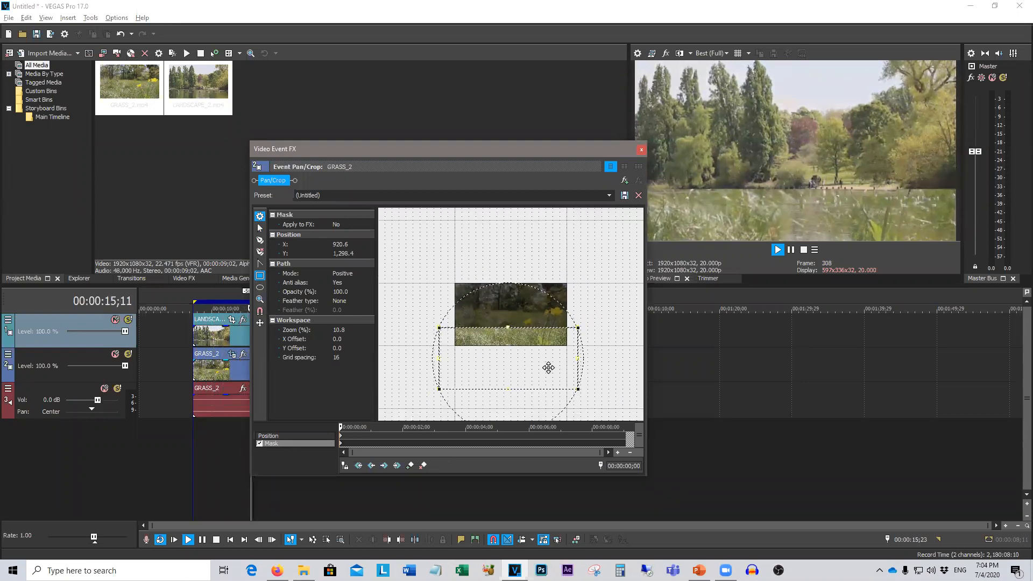
# Raise the rectangular mask on the GRASS_2 clip to a position of about X 960.5, Y 1,108.5
pyautogui.scroll(-1, 561, 368)
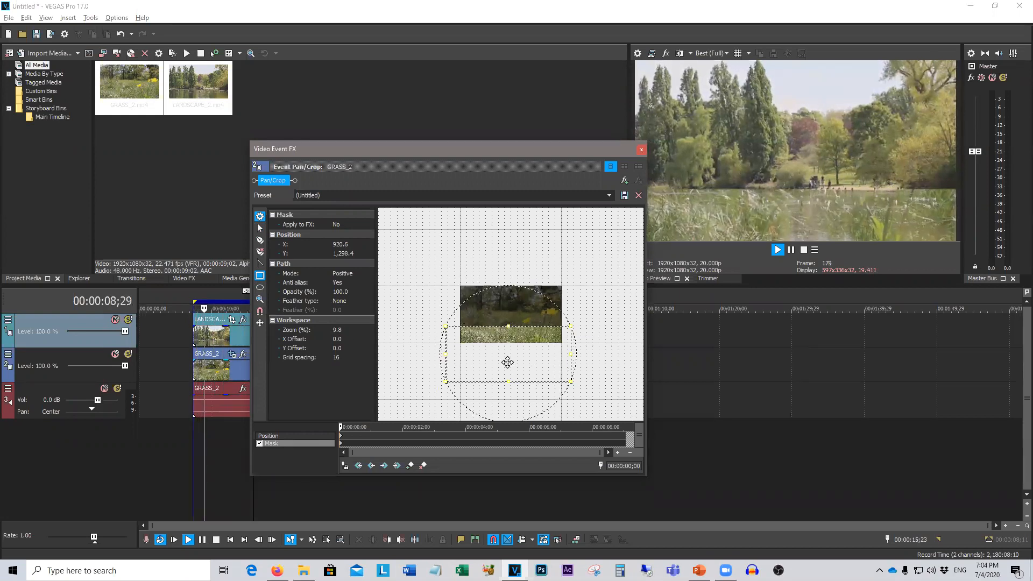
pyautogui.click(261, 229)
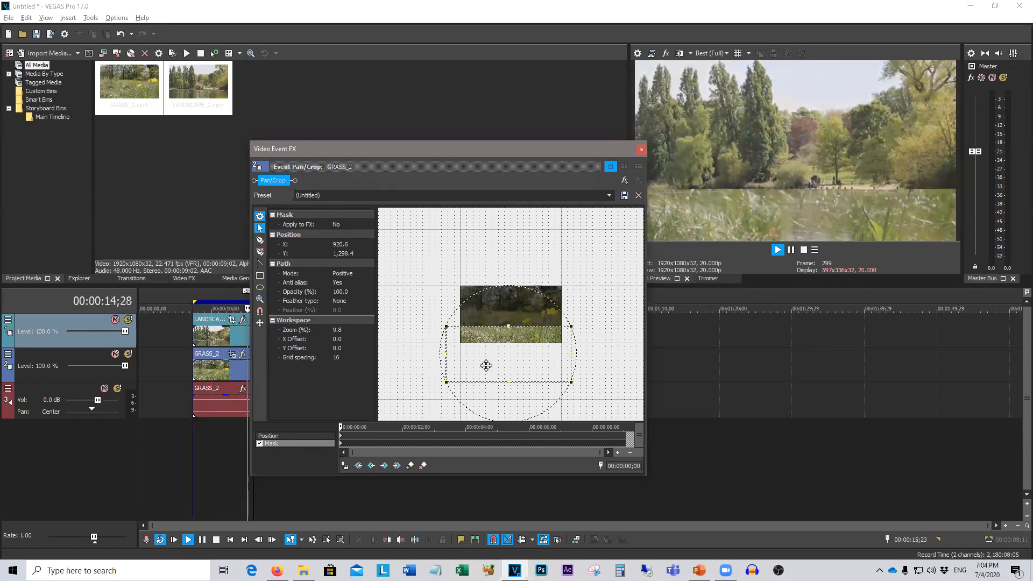
pyautogui.click(259, 276)
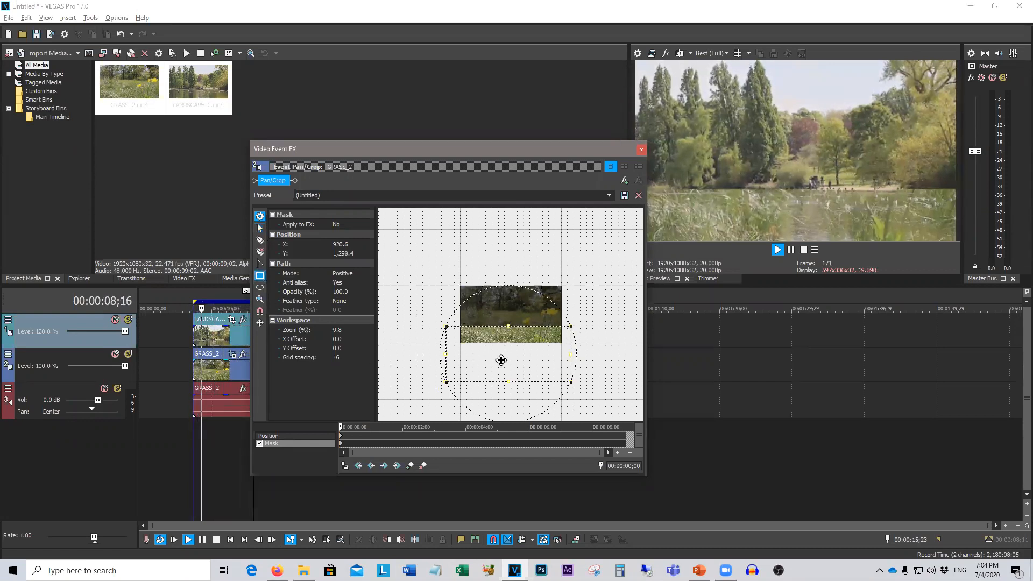
pyautogui.moveTo(535, 360); pyautogui.dragTo(538, 354)
pyautogui.scroll(-2, 558, 362)
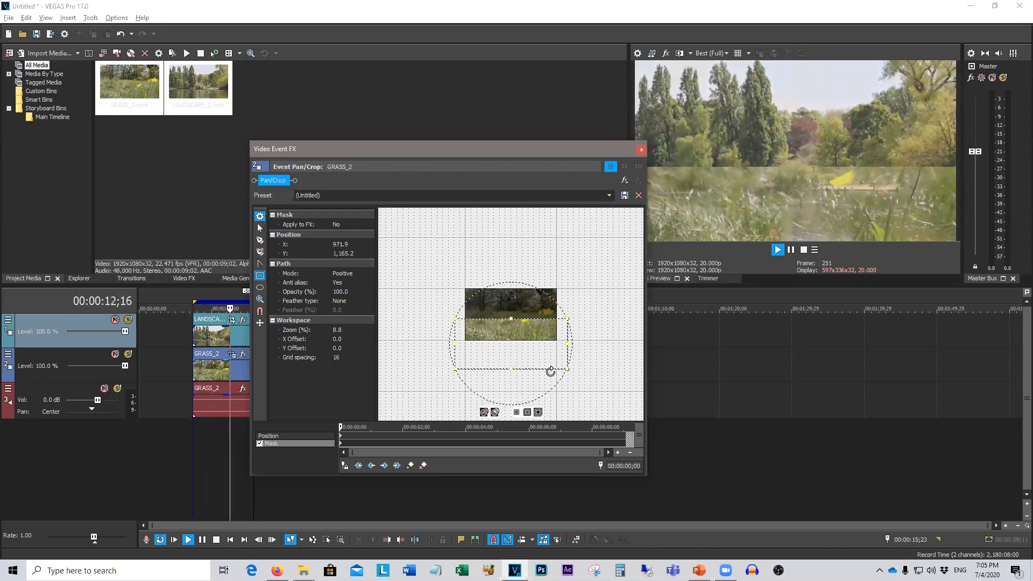
pyautogui.moveTo(542, 354); pyautogui.dragTo(540, 353)
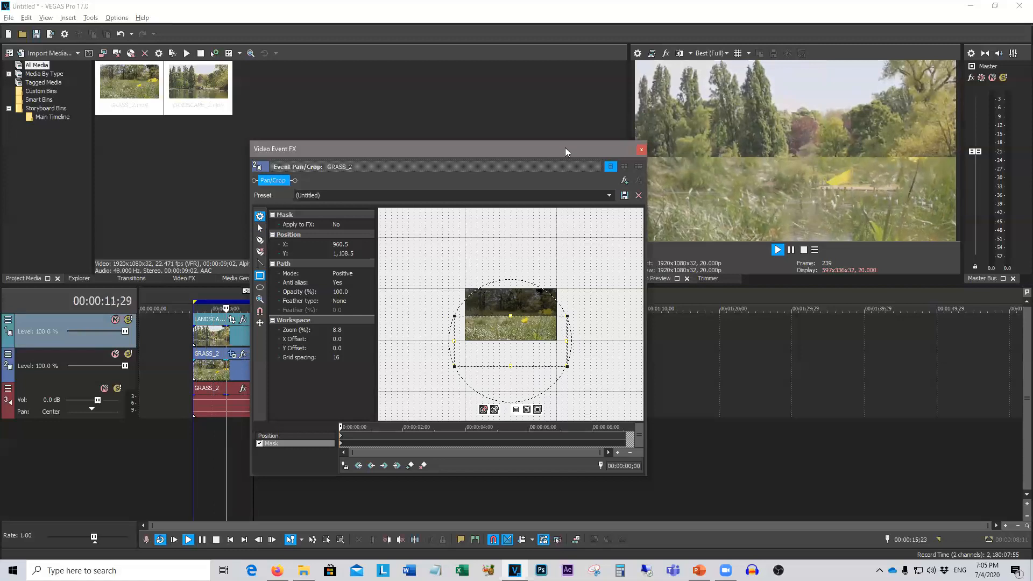
# Try the Both feather on the GRASS_2 mask, and set its feather type to Out
pyautogui.moveTo(565, 147); pyautogui.dragTo(492, 134)
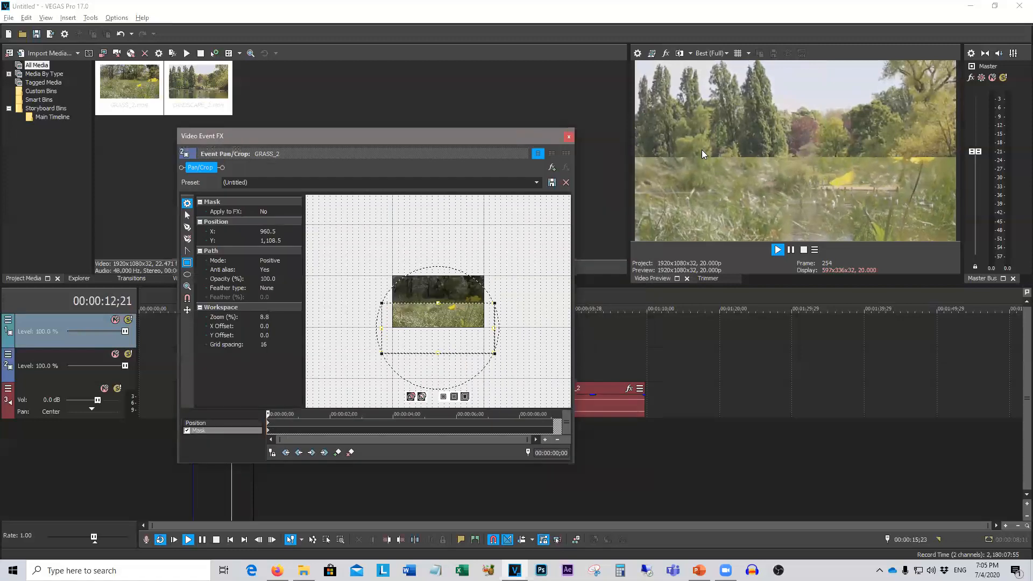
pyautogui.click(454, 398)
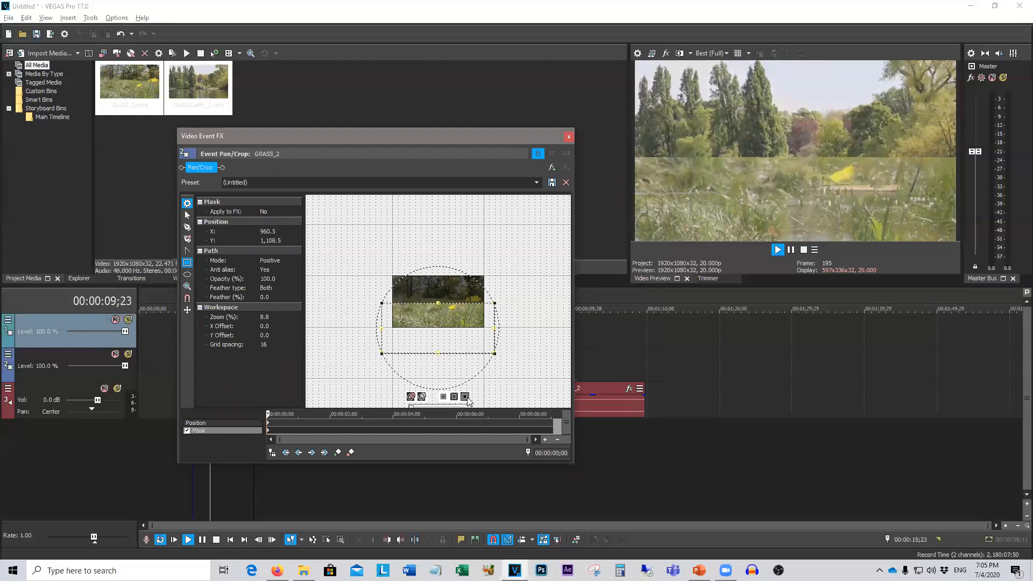
pyautogui.click(465, 397)
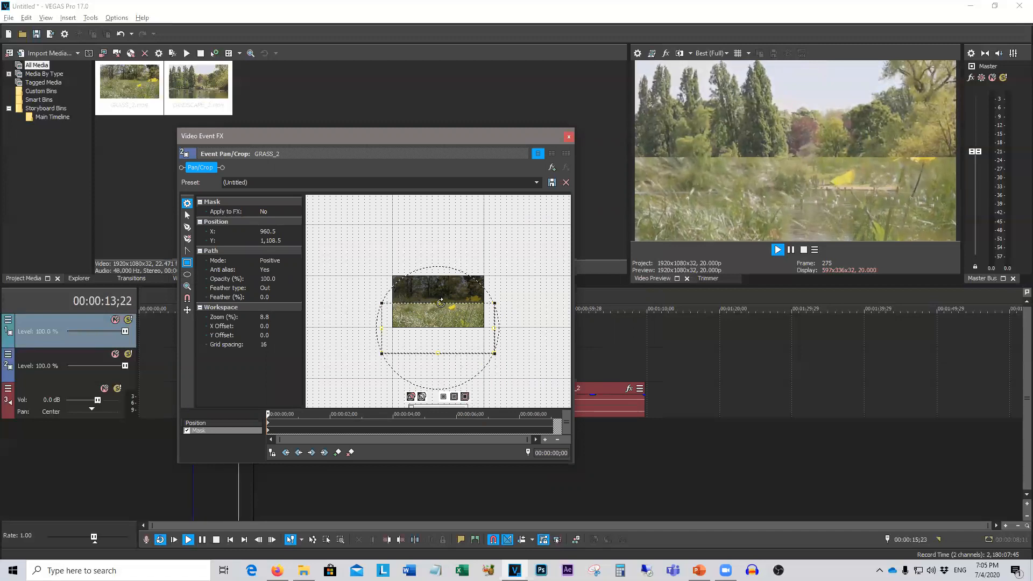
# Set the mask's outward feather to 26% and lower its upper edge until position Y is about 1,267.4
pyautogui.moveTo(436, 303); pyautogui.dragTo(444, 291)
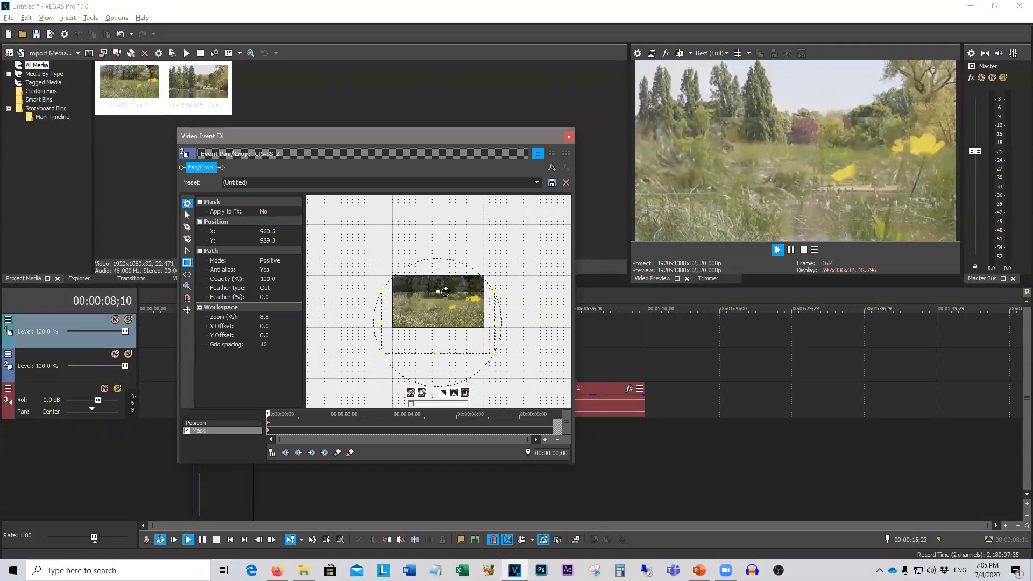
pyautogui.moveTo(438, 291); pyautogui.dragTo(441, 302)
pyautogui.click(465, 396)
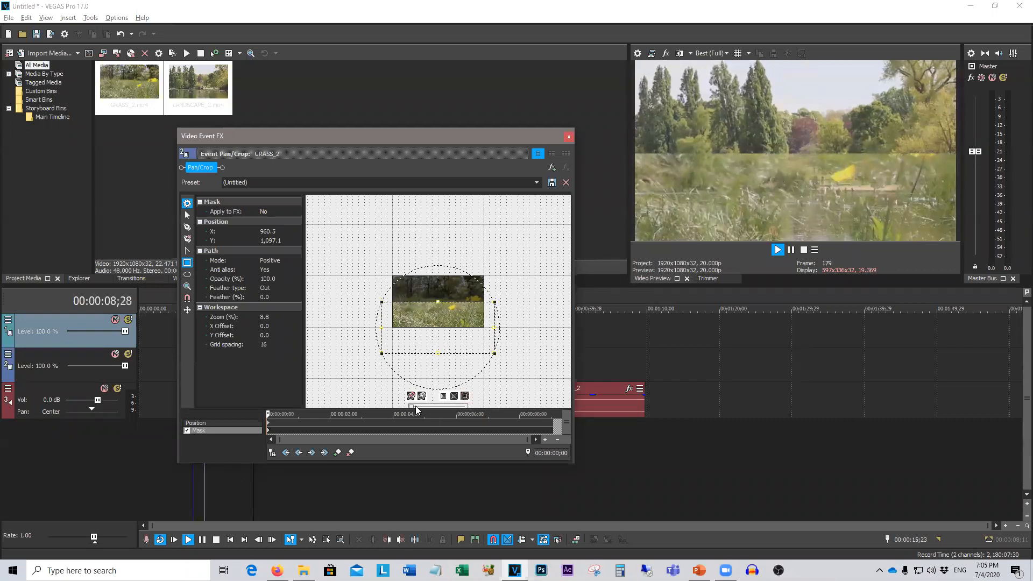
pyautogui.moveTo(418, 407); pyautogui.dragTo(432, 406)
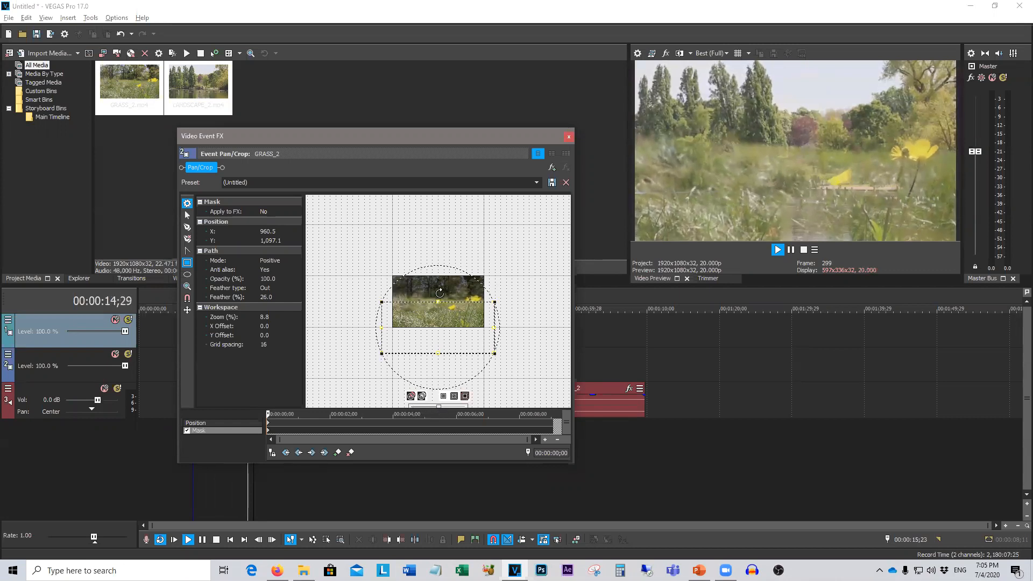
pyautogui.moveTo(438, 303); pyautogui.dragTo(436, 319)
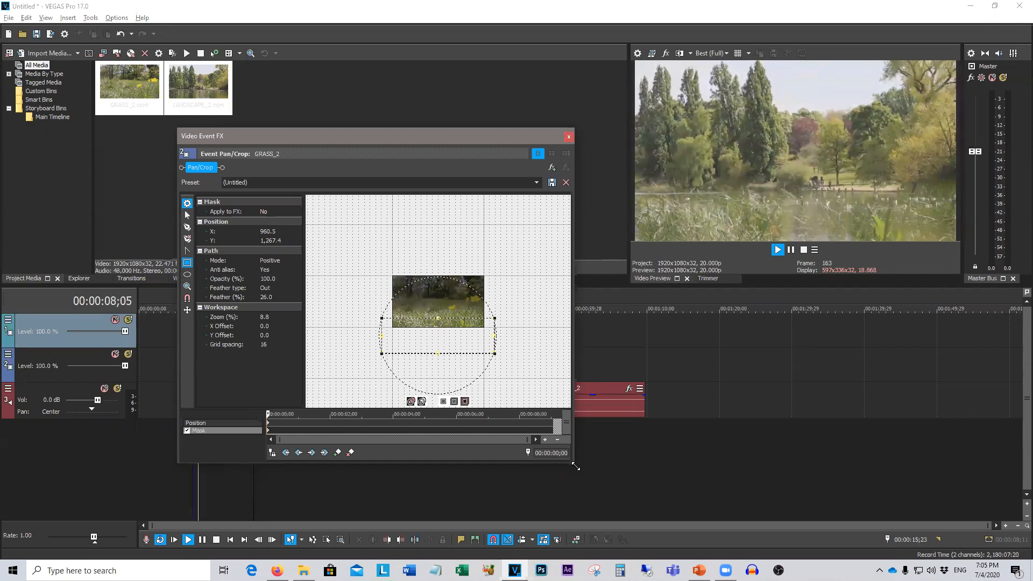
# Enlarge the Video Event FX window and set the mask's feather type to Both with a feather of 24%
pyautogui.moveTo(575, 466); pyautogui.dragTo(629, 516)
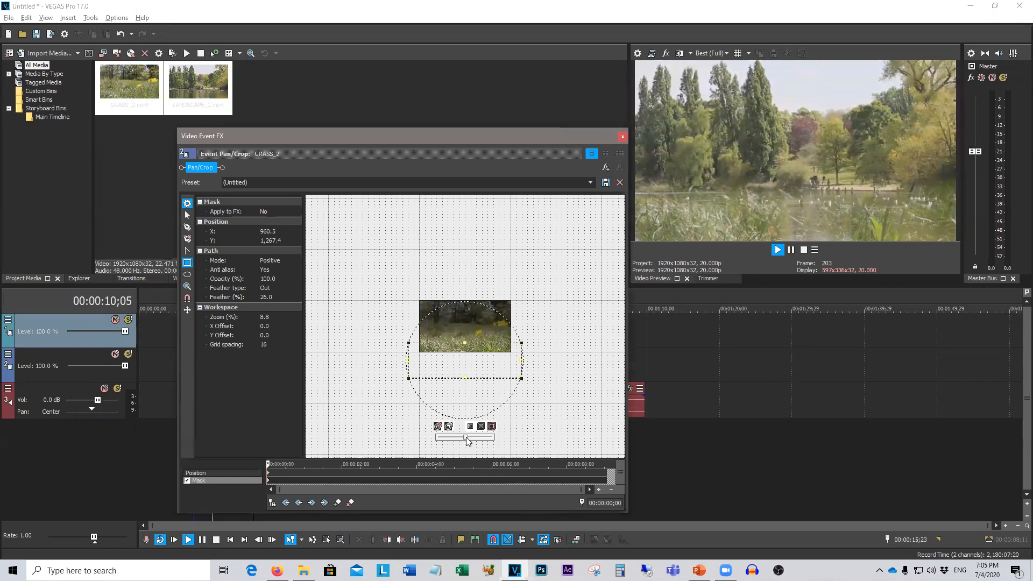
pyautogui.moveTo(466, 438); pyautogui.dragTo(425, 436)
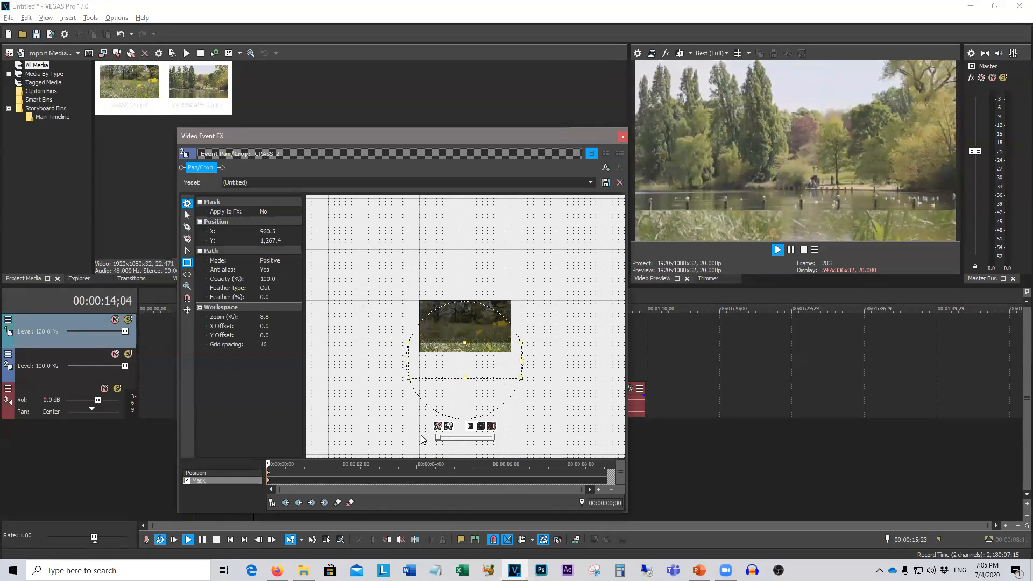
pyautogui.moveTo(446, 441); pyautogui.dragTo(458, 442)
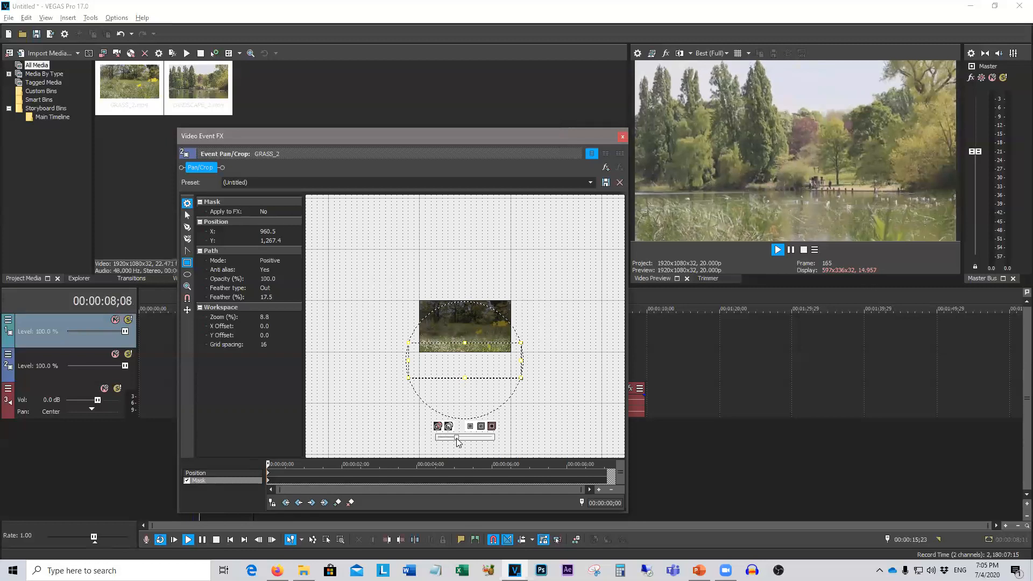
pyautogui.click(482, 426)
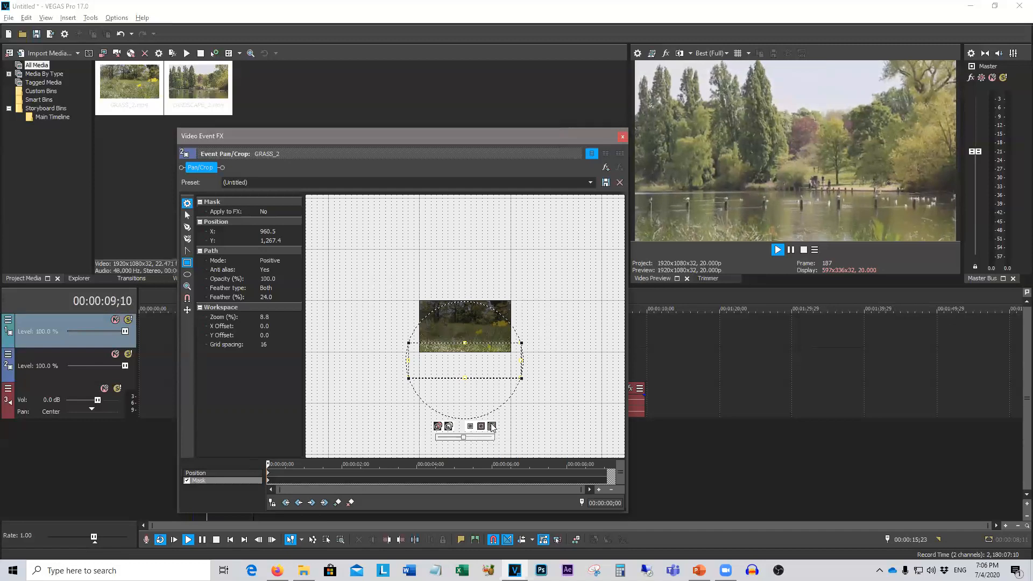
pyautogui.click(483, 427)
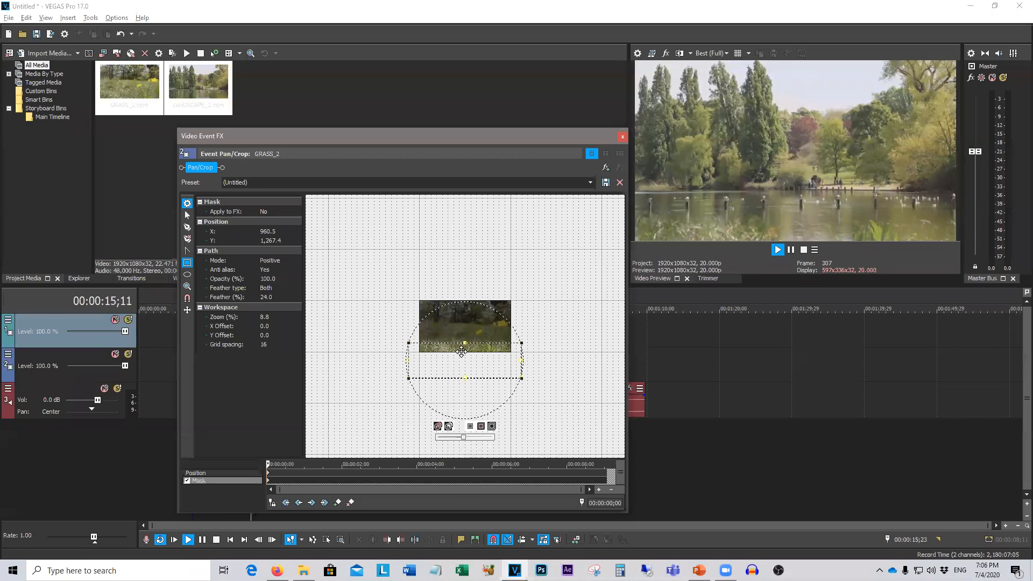
# Raise the mask's upper edge until position Y is about 1,199.3, compare feather type None with Both, and keep Both
pyautogui.moveTo(464, 342); pyautogui.dragTo(464, 336)
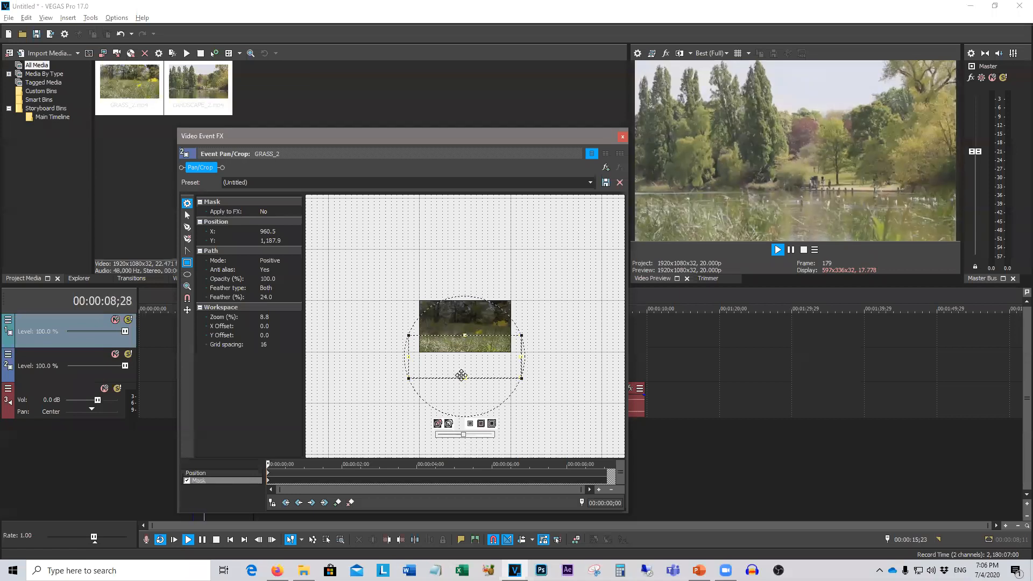
pyautogui.click(470, 423)
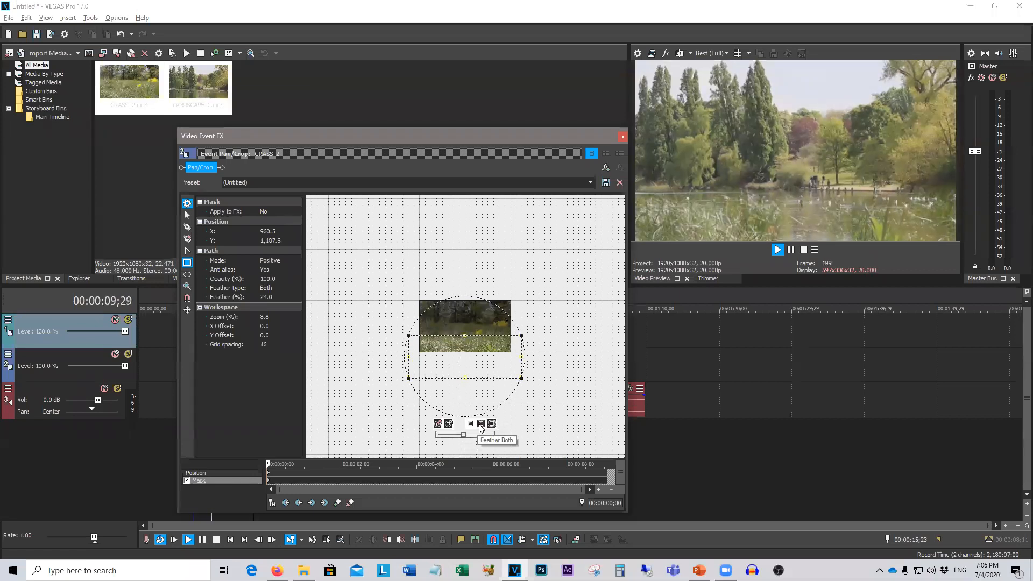
pyautogui.moveTo(463, 335); pyautogui.dragTo(464, 336)
pyautogui.click(464, 336)
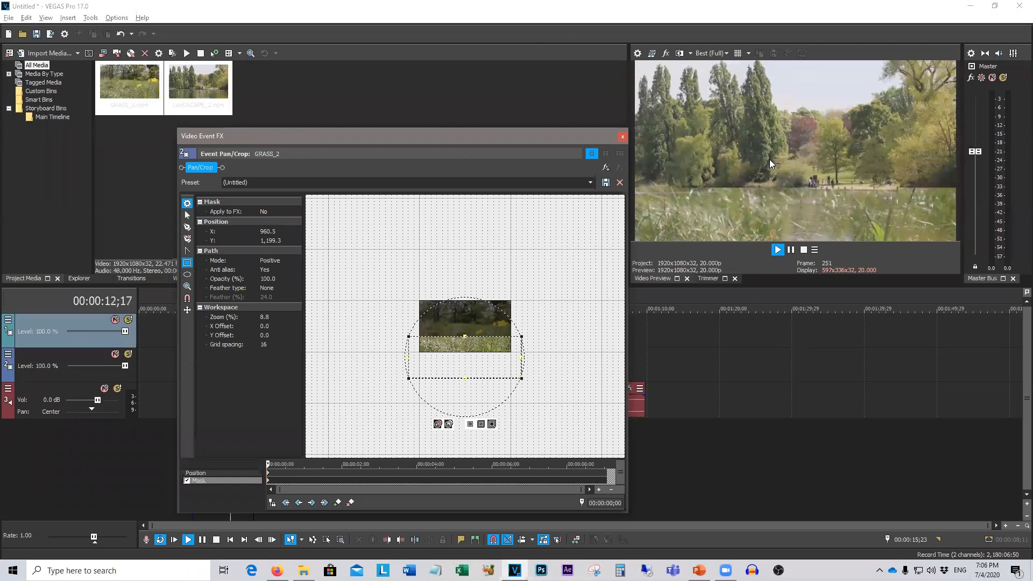
pyautogui.click(482, 424)
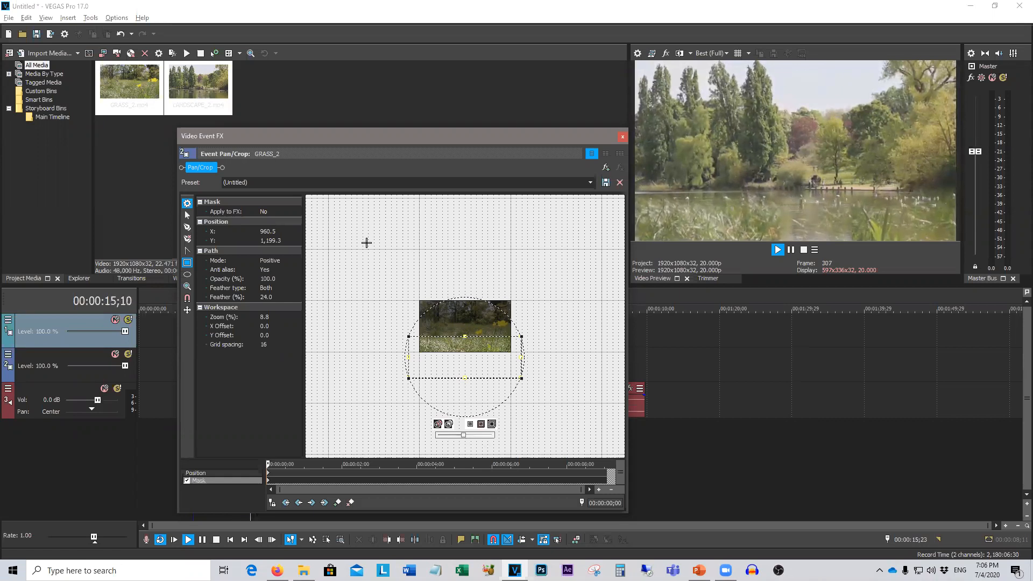
pyautogui.click(620, 135)
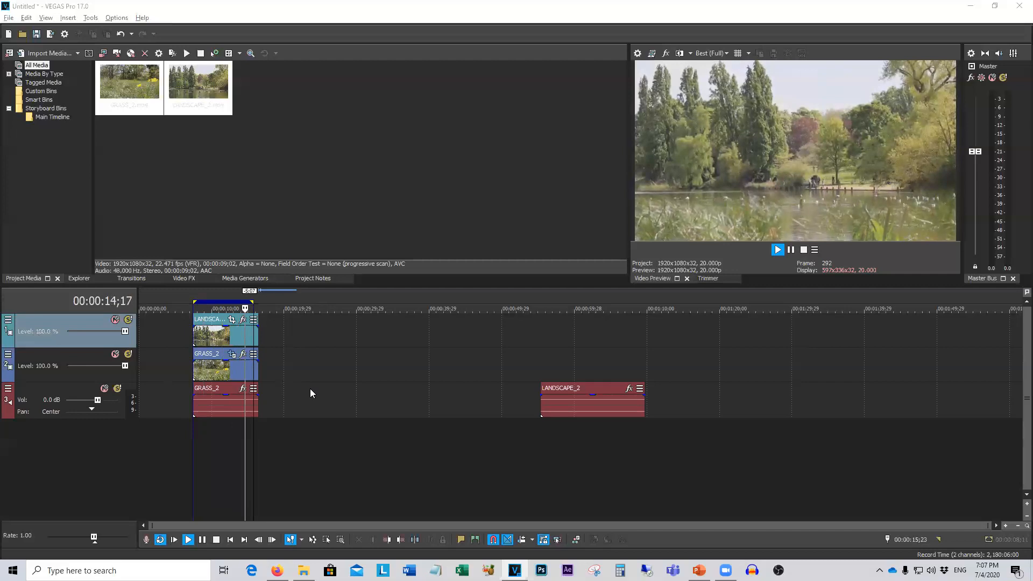
pyautogui.click(218, 340)
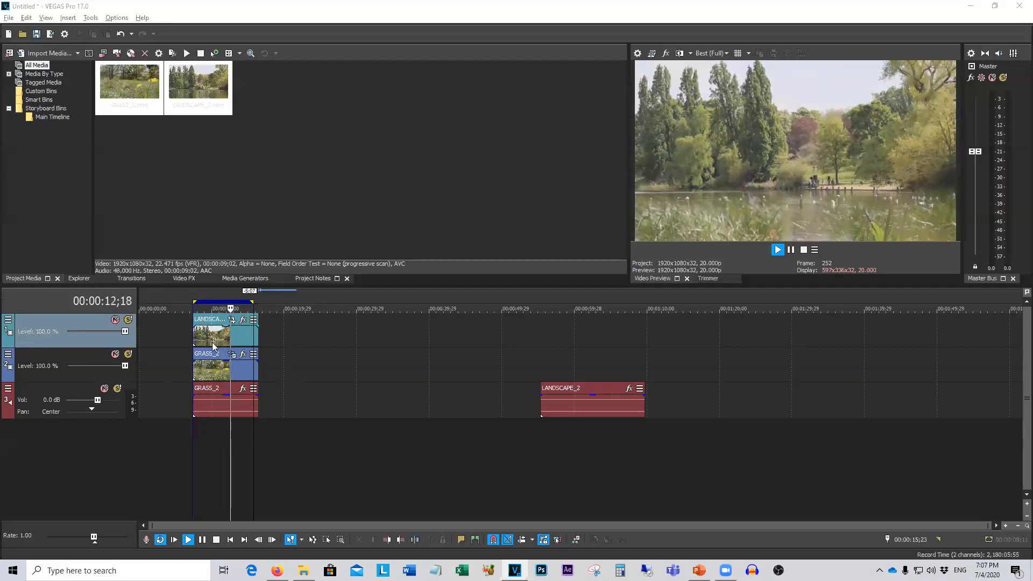
pyautogui.click(243, 354)
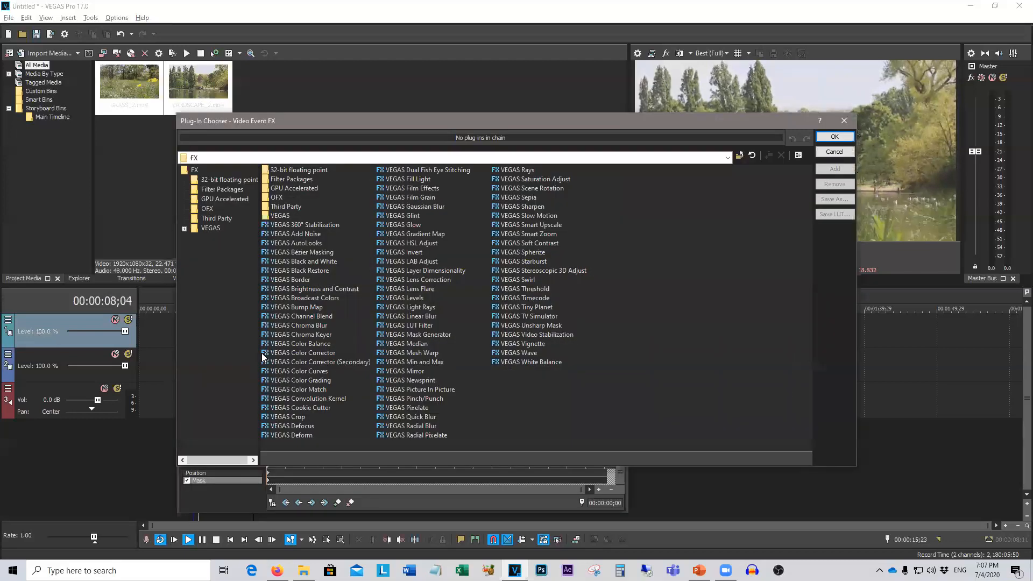
pyautogui.click(820, 150)
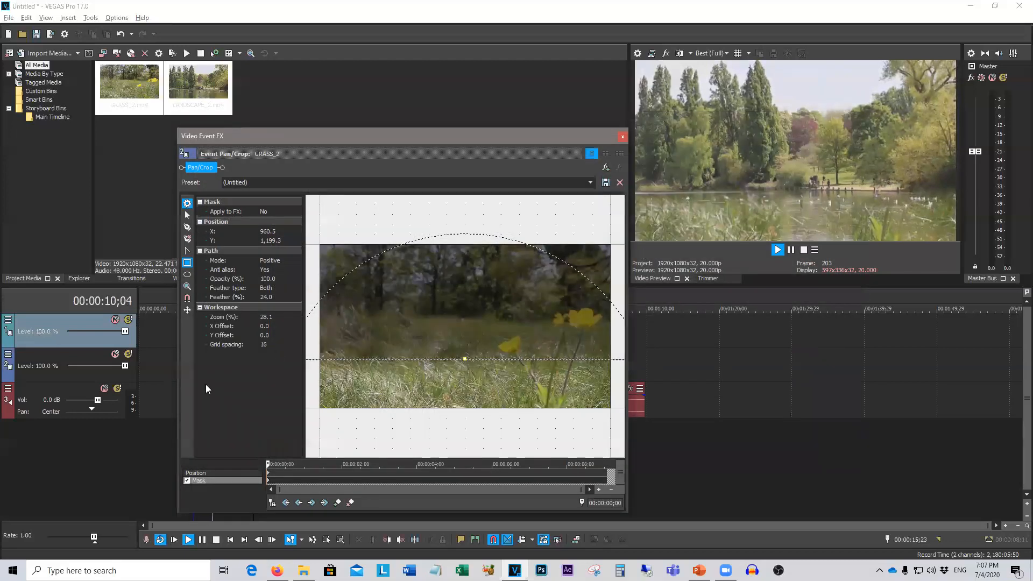
pyautogui.click(622, 137)
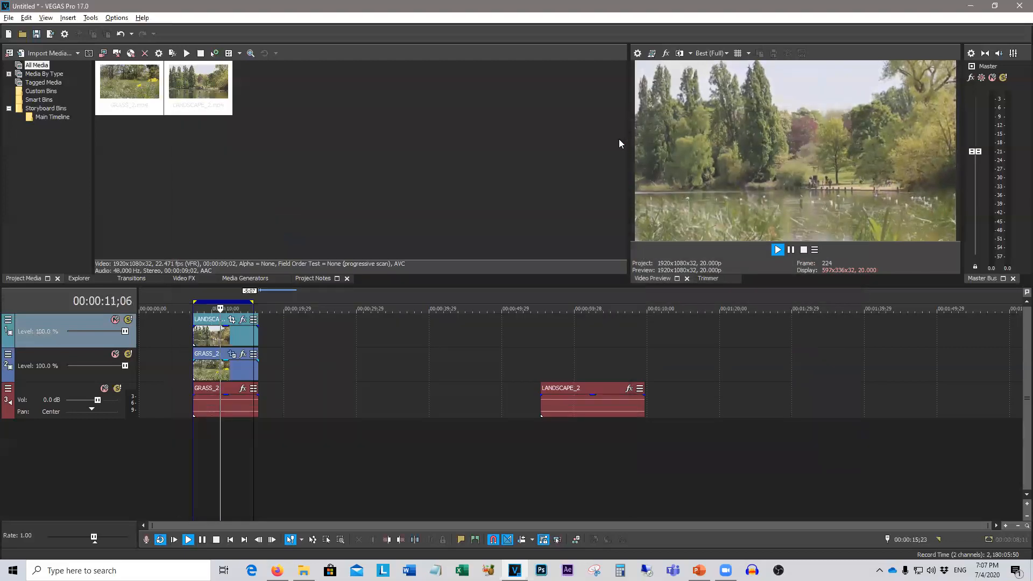
# Mute the LANDSCAPE_2 and GRASS_2 video tracks in turn to inspect each layer alone, restoring both
pyautogui.click(115, 320)
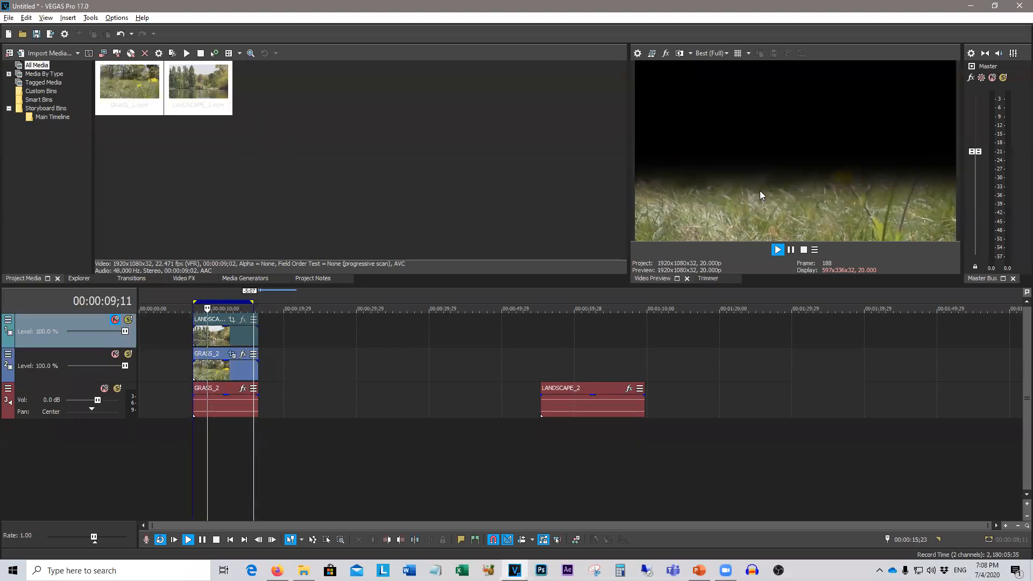
pyautogui.click(117, 321)
pyautogui.click(114, 354)
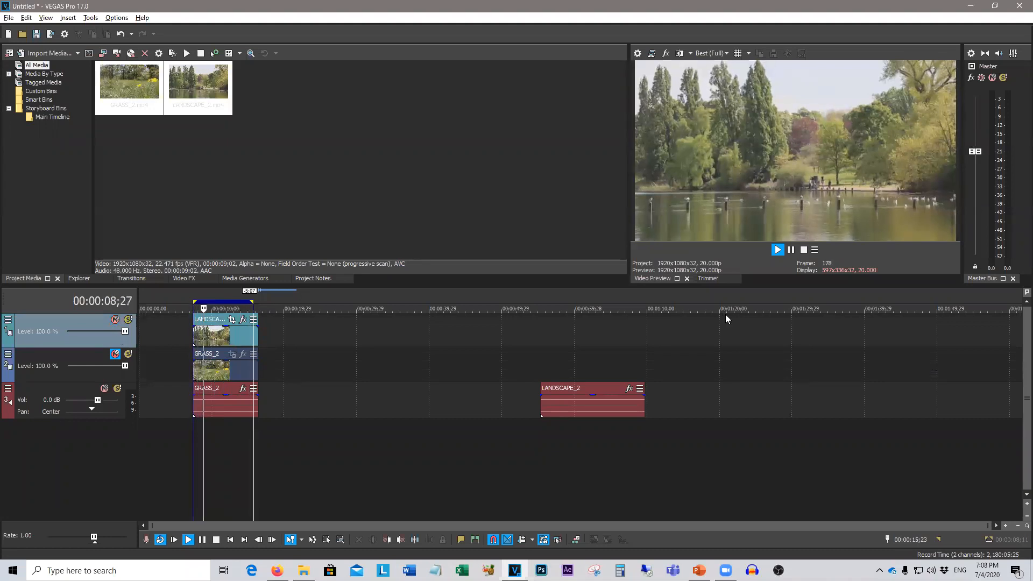
pyautogui.click(115, 355)
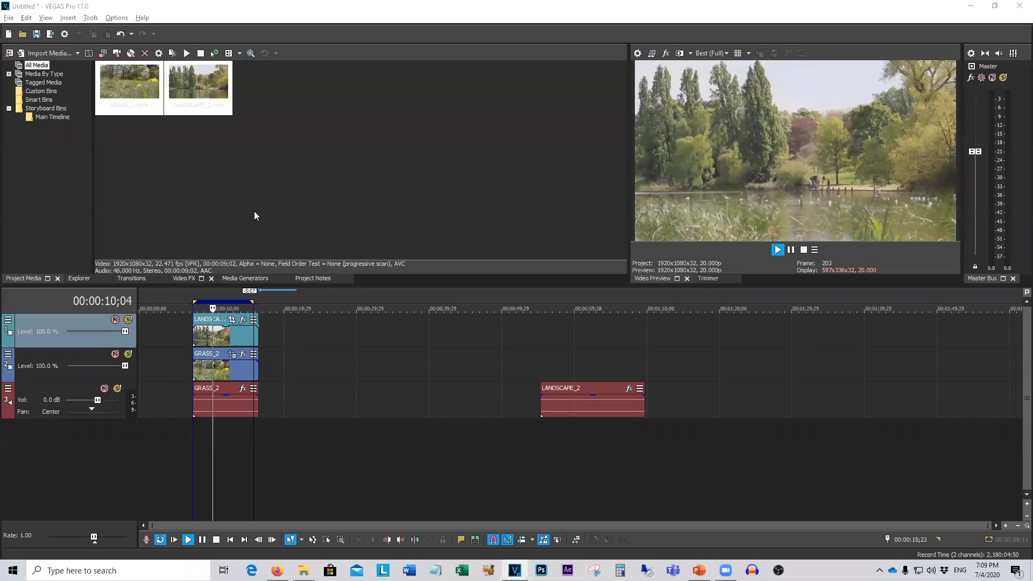
# Start a new project without saving the changes to the current untitled one
pyautogui.click(10, 32)
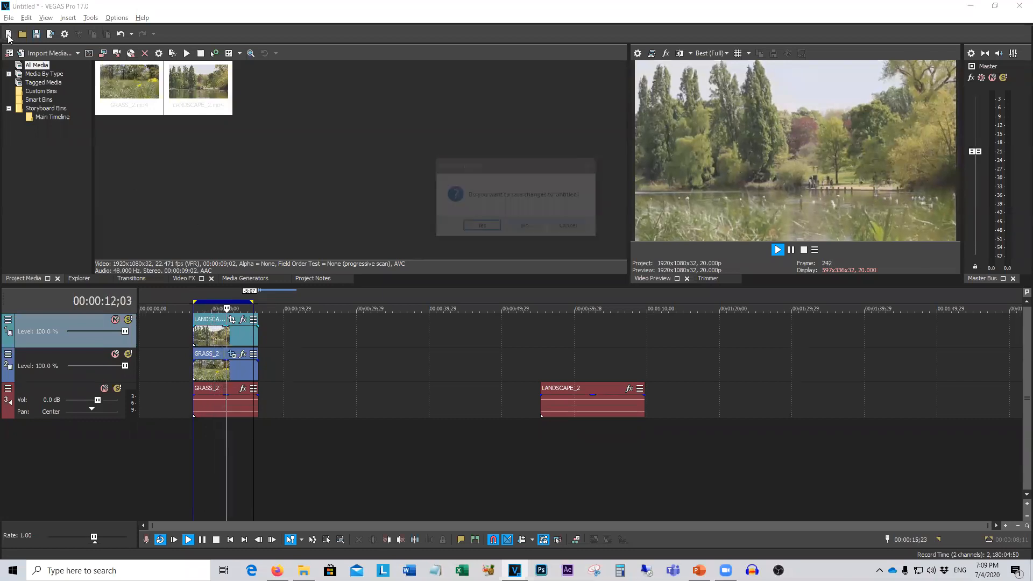
pyautogui.click(534, 228)
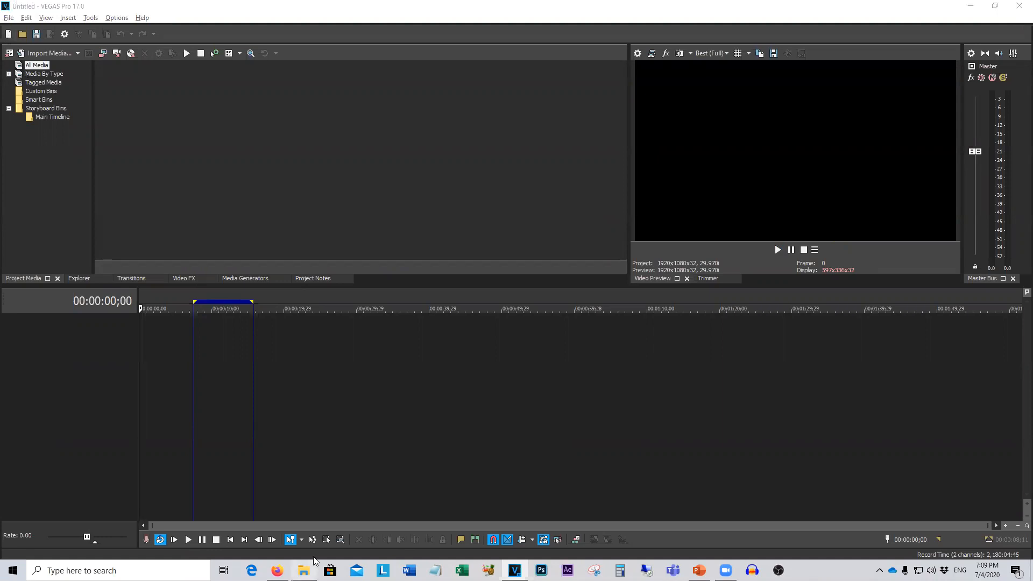
pyautogui.click(338, 495)
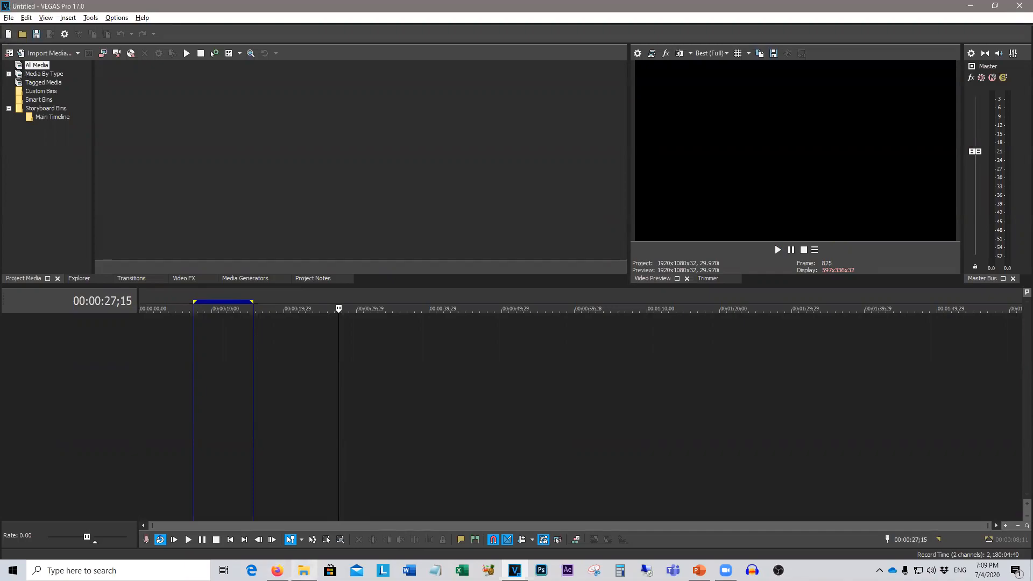
# Add LOGO SINGLE ALPHA(1).psd from the Vegas Pro Resources folder to the timeline at about 00:00:19;08 and put the cursor at its start
pyautogui.click(303, 570)
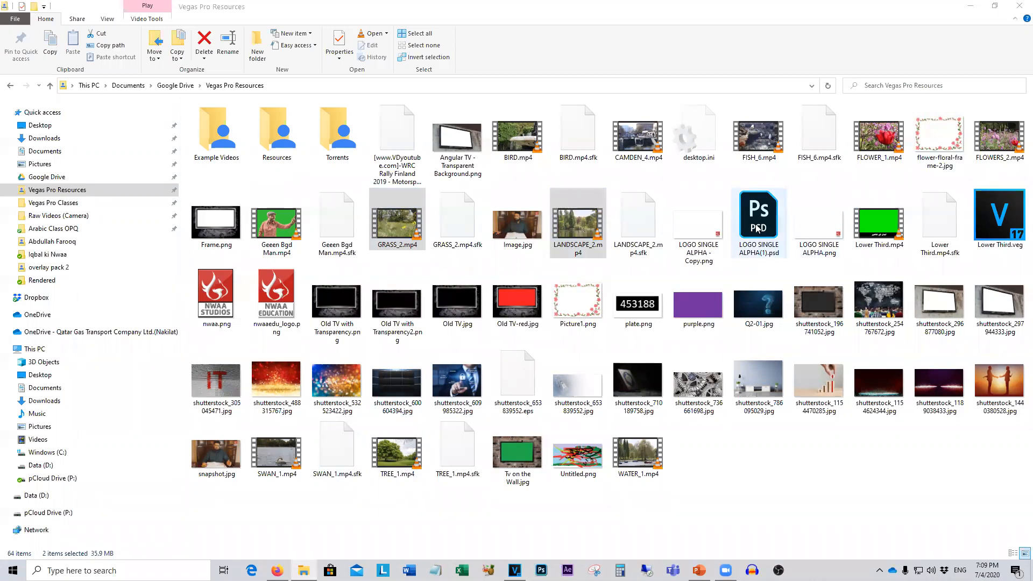
pyautogui.moveTo(756, 228); pyautogui.dragTo(291, 361)
pyautogui.click(290, 363)
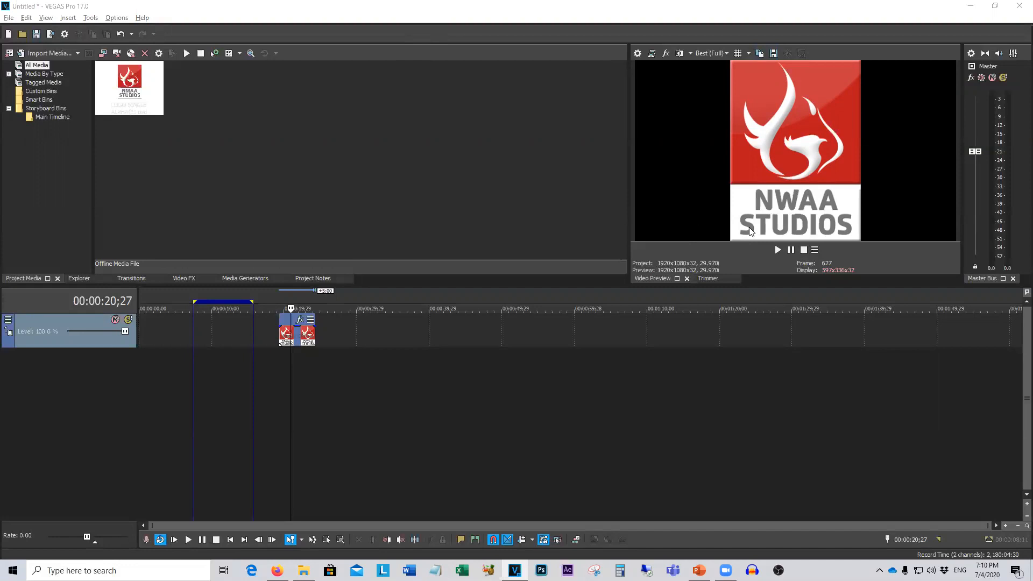
pyautogui.click(282, 379)
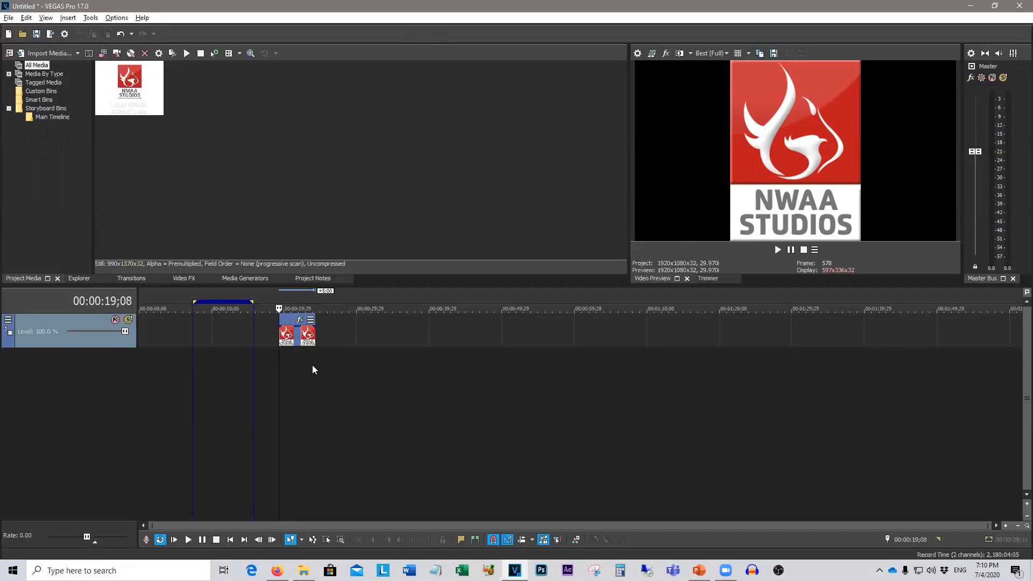
# Lengthen the logo event on the timeline by about 16:18 and open its Event Pan/Crop settings
pyautogui.moveTo(317, 340); pyautogui.dragTo(436, 345)
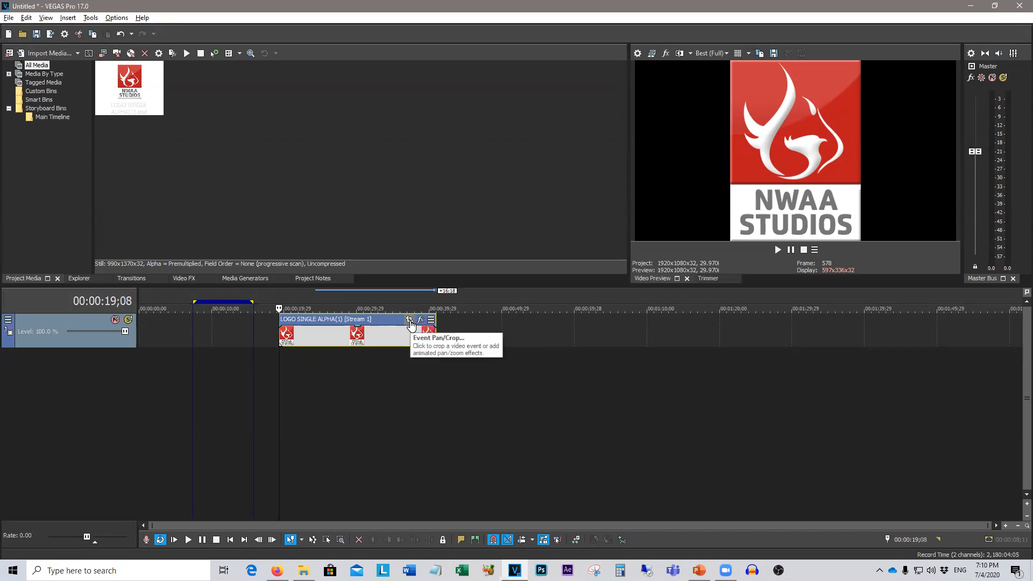
pyautogui.click(409, 321)
pyautogui.scroll(-2, 403, 319)
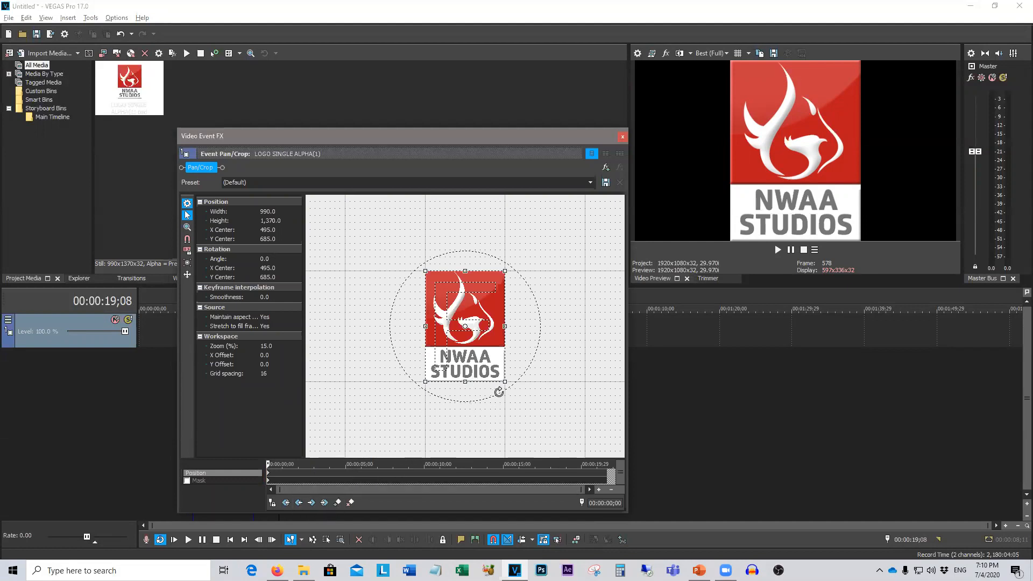
# Try a free corner resize of the crop frame, undo it, and enable Lock Aspect Ratio and Size About Center
pyautogui.moveTo(504, 382); pyautogui.dragTo(538, 433)
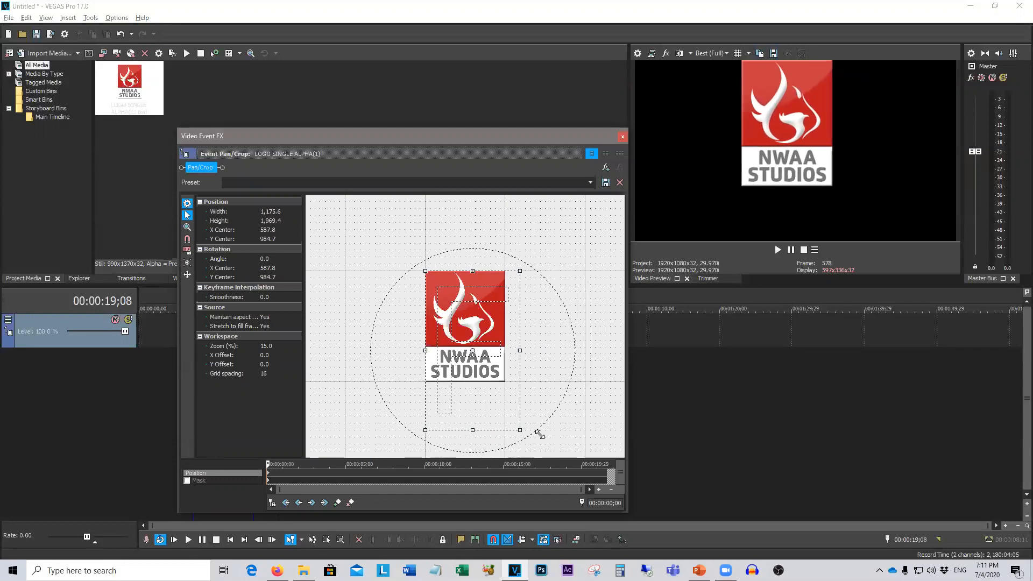
pyautogui.hotkey('ctrl', 'z')
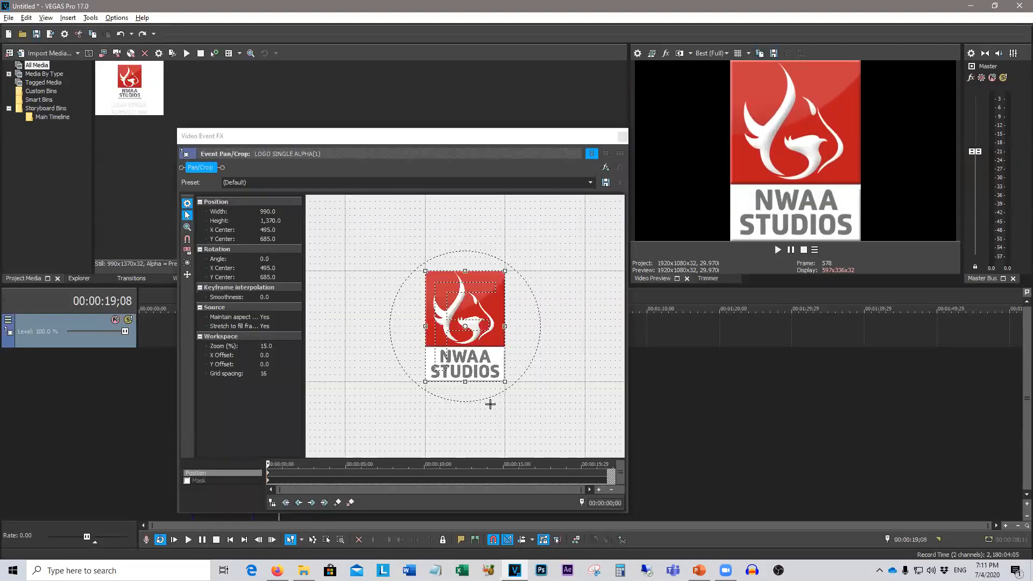
pyautogui.click(188, 266)
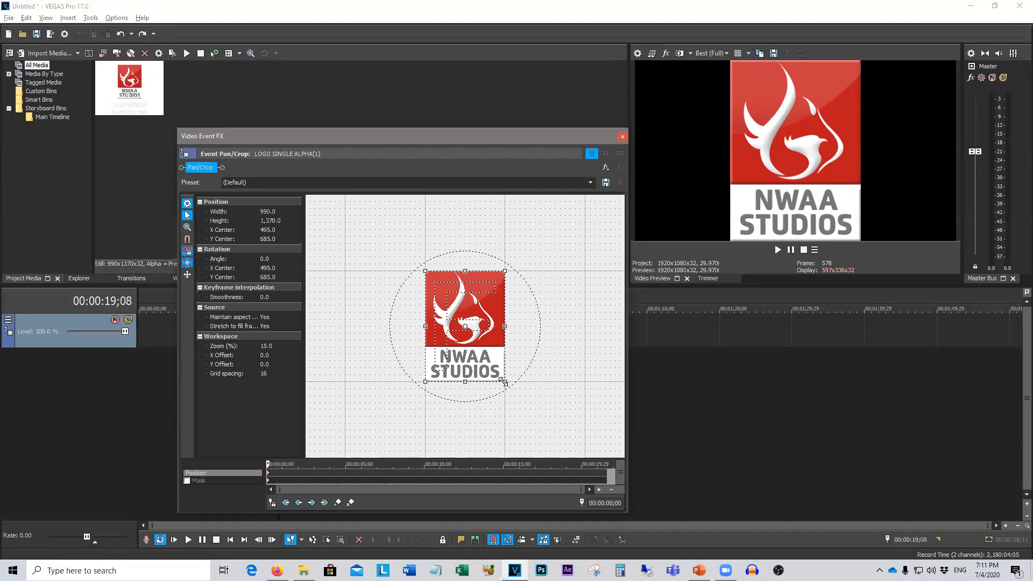
# Add a position keyframe at 00:00:06;01 with the crop frame enlarged to about 2,192 × 3,033, and enable cursor syncing with the timeline
pyautogui.moveTo(267, 463)
pyautogui.mouseDown()
pyautogui.moveTo(289, 464)
pyautogui.moveTo(254, 463)
pyautogui.mouseUp()
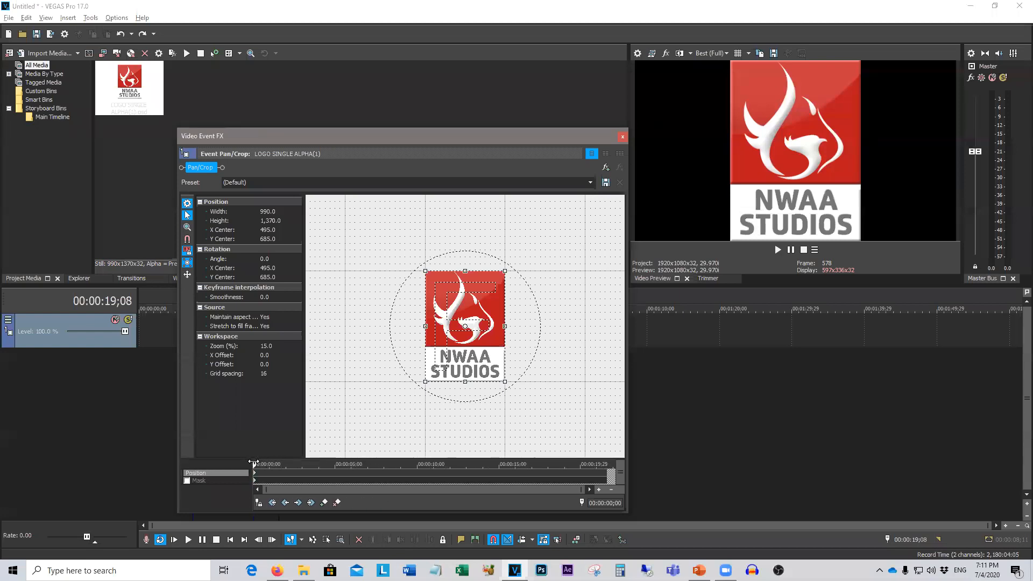
pyautogui.click(352, 464)
pyautogui.moveTo(505, 381); pyautogui.dragTo(583, 448)
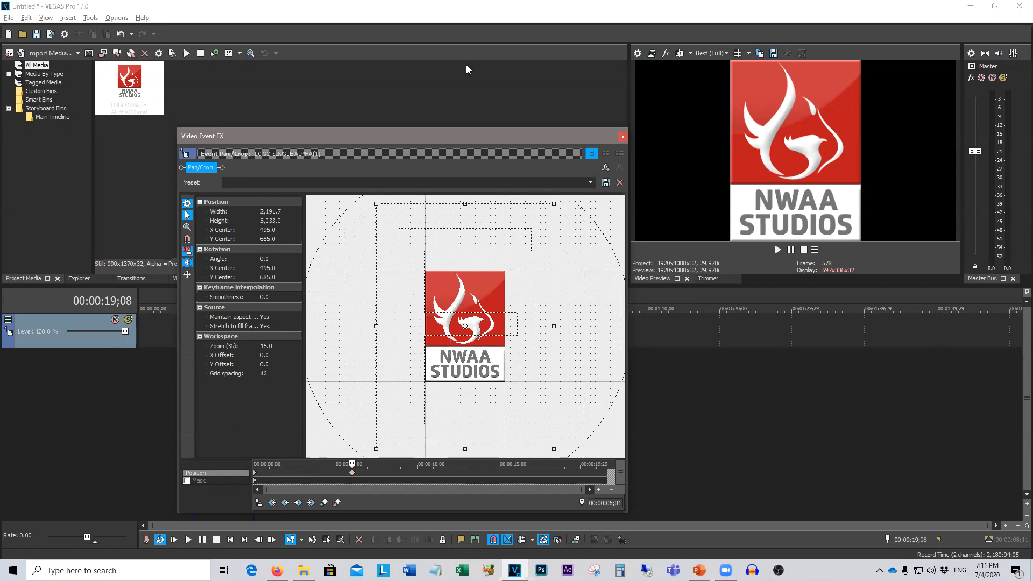
pyautogui.click(259, 502)
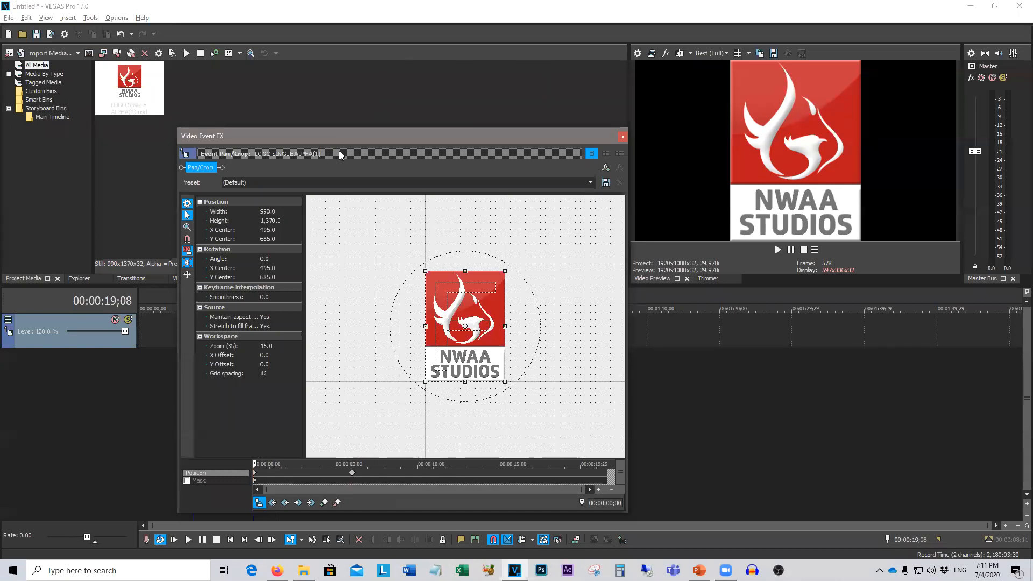
# Check the synced cursors by jumping to 00:00:20;22 on the main timeline and to the Pan/Crop keyframe at 00:00:06;01
pyautogui.moveTo(370, 141); pyautogui.dragTo(575, 139)
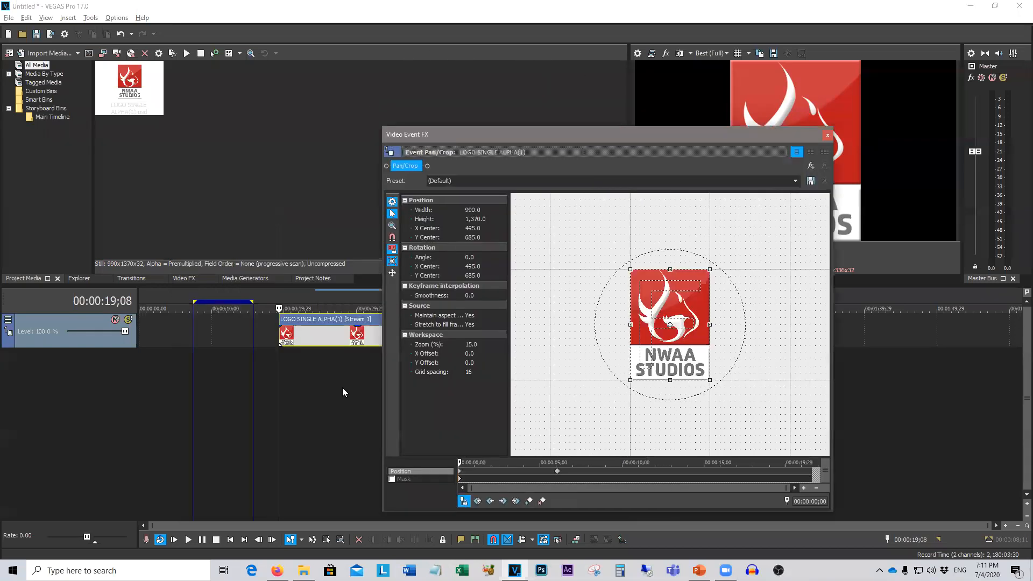
pyautogui.click(290, 372)
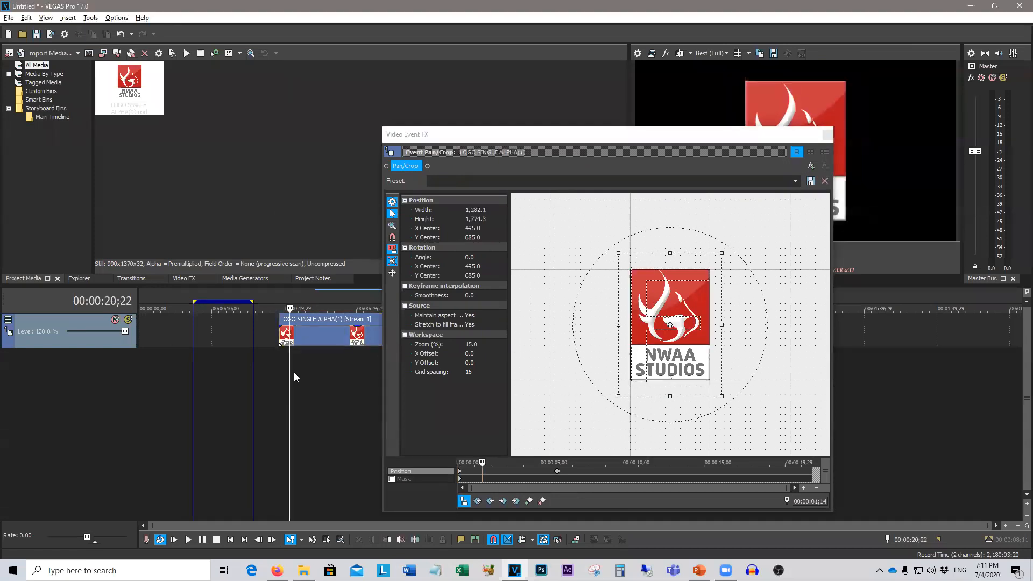
pyautogui.click(558, 472)
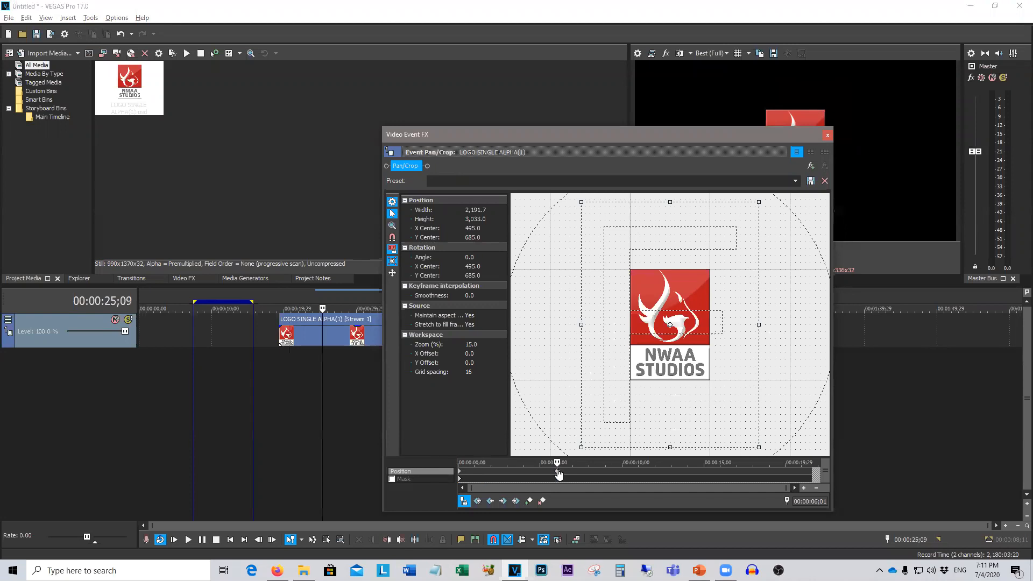
# Close the Pan/Crop window, play the logo animation, and set a 10-second loop region starting at 00:00:19;08
pyautogui.click(827, 135)
pyautogui.click(279, 391)
pyautogui.press('space')
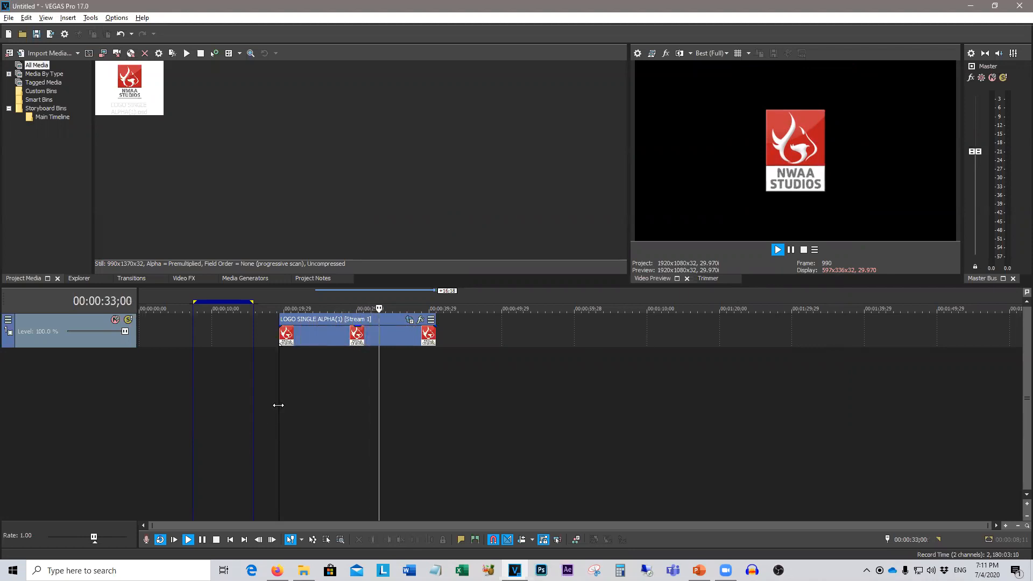
pyautogui.moveTo(350, 418); pyautogui.dragTo(276, 403)
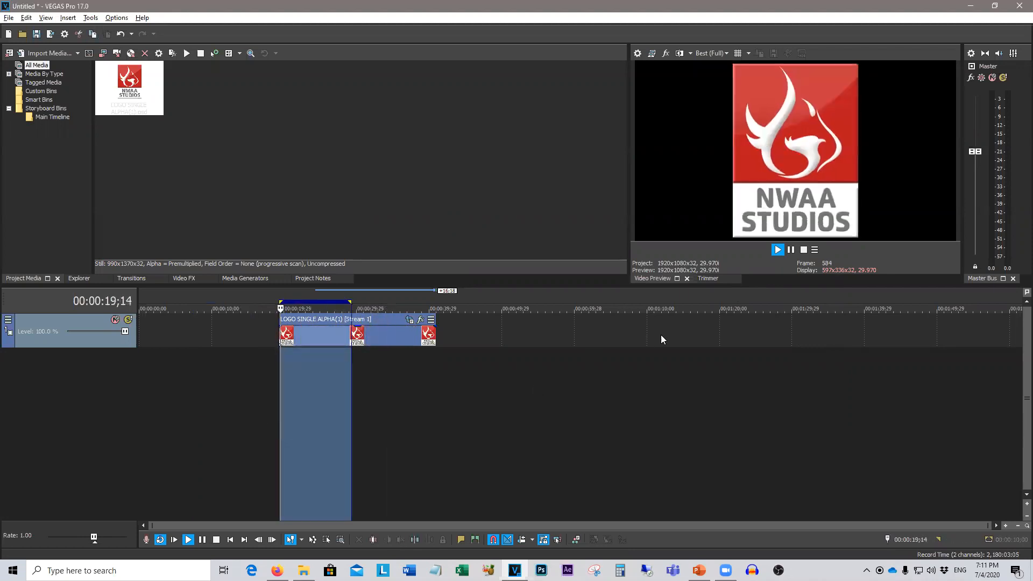
pyautogui.click(805, 253)
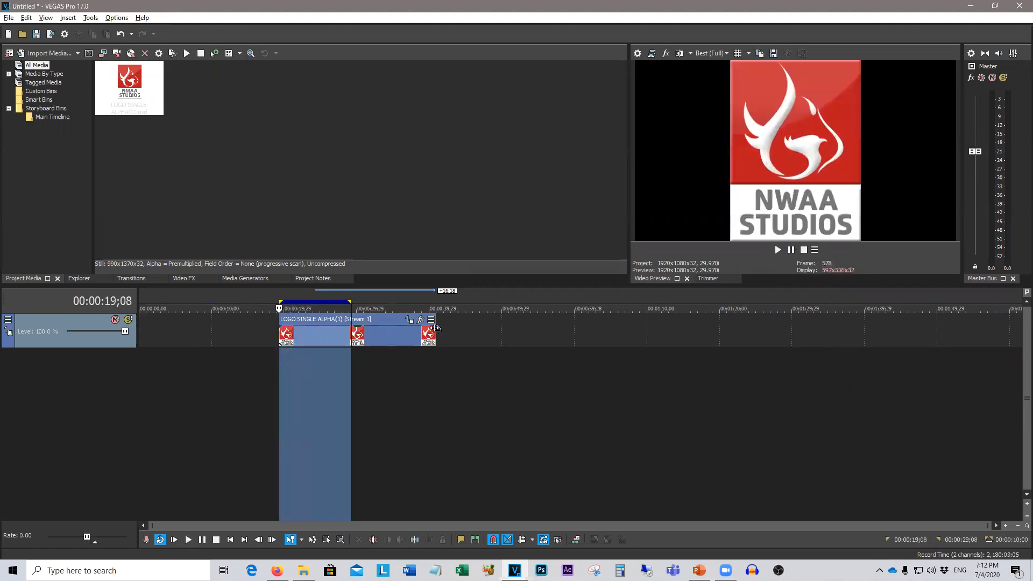
# Reopen the logo's Pan/Crop settings and enlarge the crop frame at the 00:00:06;01 keyframe to about 3,633 × 5,028
pyautogui.click(409, 319)
pyautogui.scroll(-5, 634, 393)
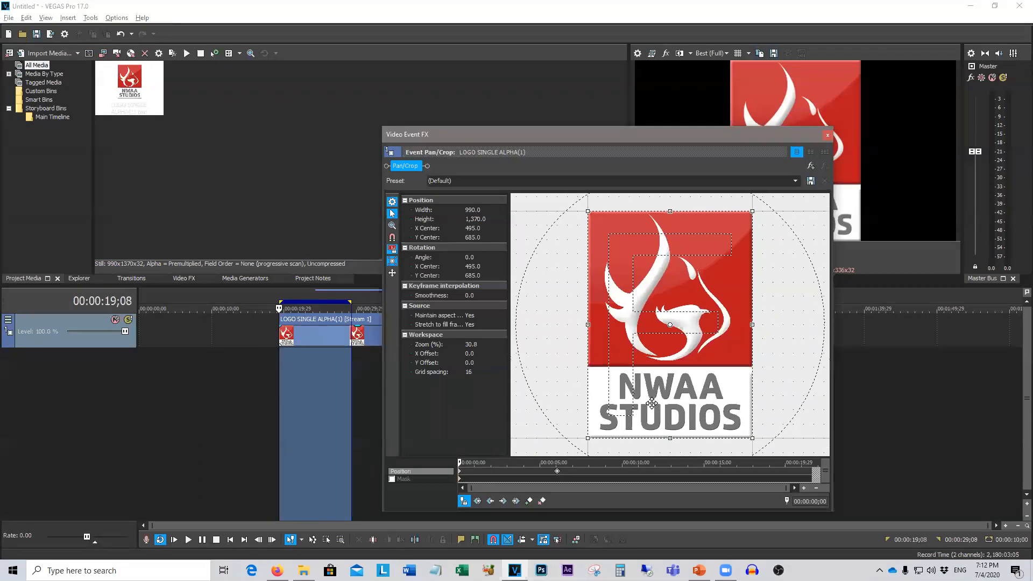
pyautogui.click(557, 476)
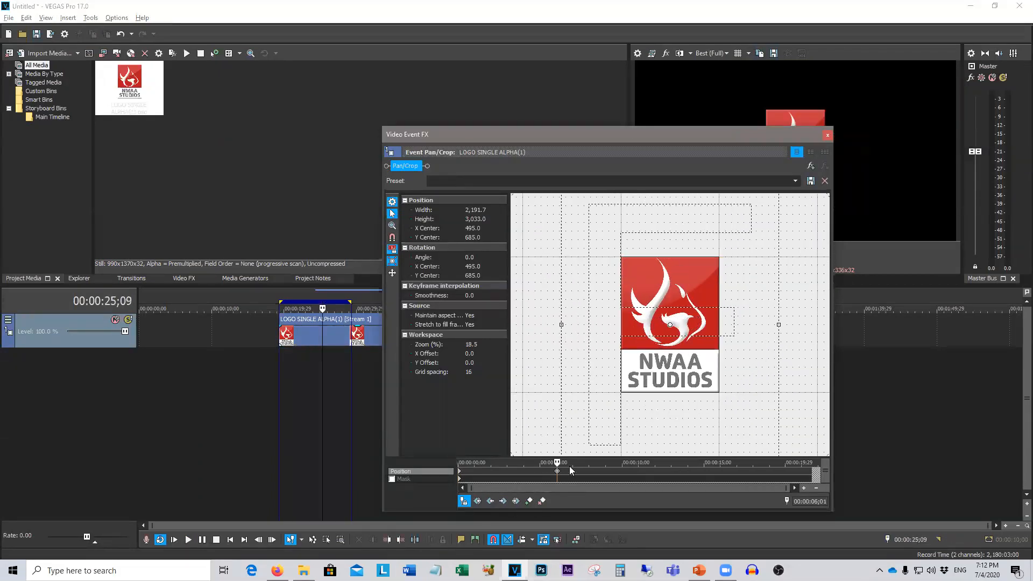
pyautogui.scroll(-8, 655, 429)
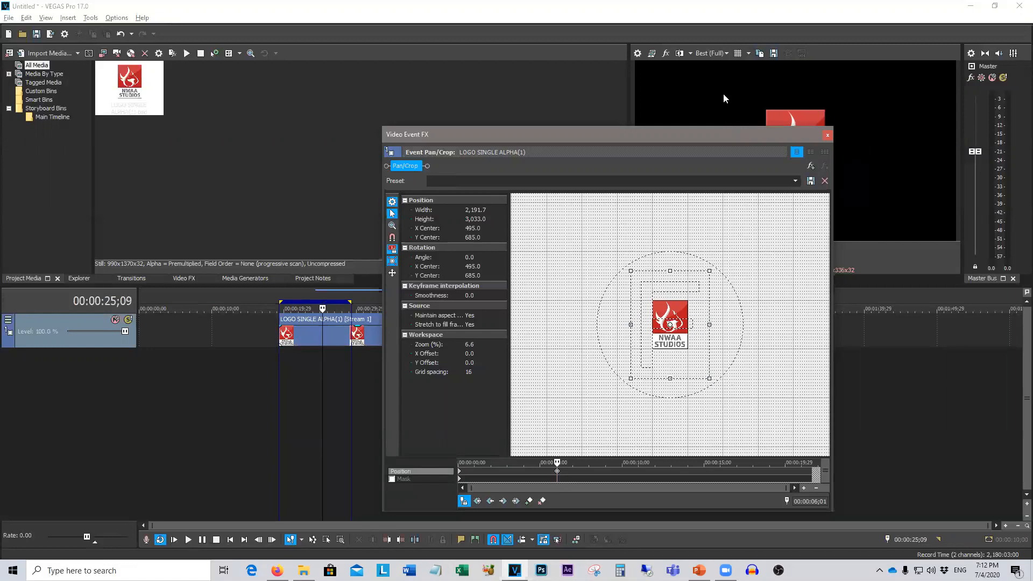
pyautogui.moveTo(703, 135); pyautogui.dragTo(635, 140)
pyautogui.moveTo(638, 383); pyautogui.dragTo(664, 396)
pyautogui.moveTo(670, 400); pyautogui.dragTo(678, 418)
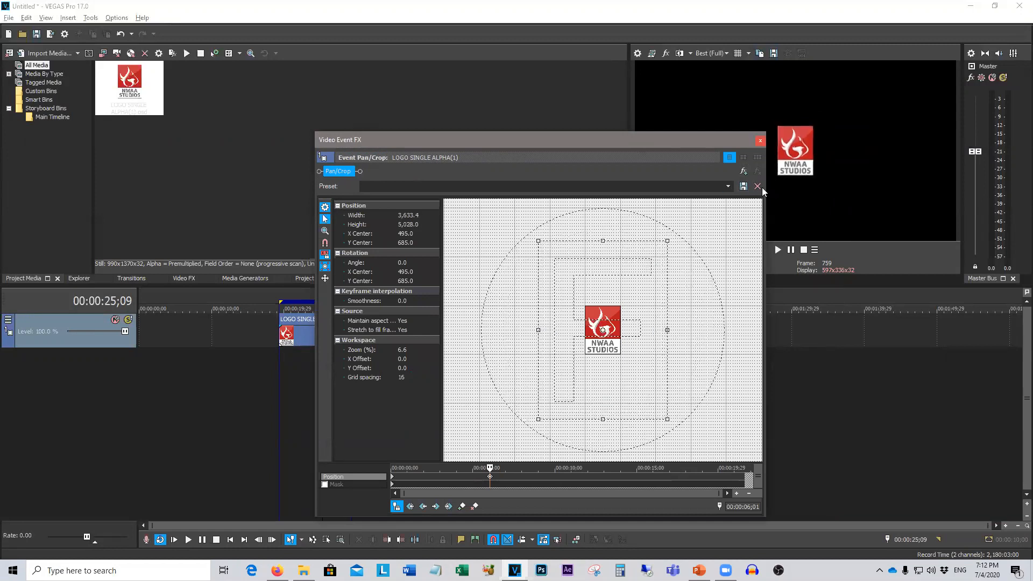
# Move the Pan/Crop window clear of the preview and play the looped logo shrink animation
pyautogui.moveTo(691, 147); pyautogui.dragTo(653, 138)
pyautogui.click(777, 250)
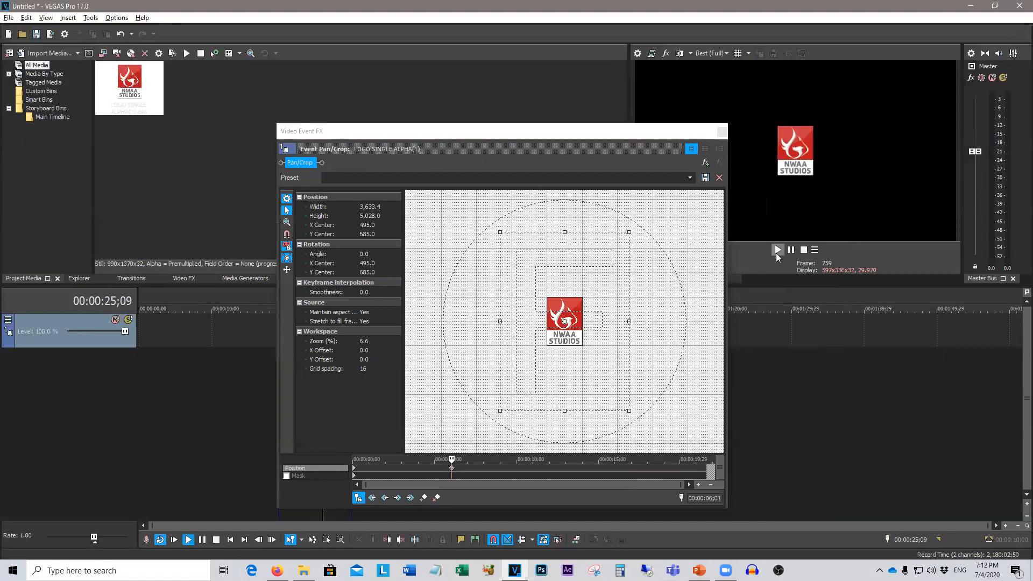
pyautogui.moveTo(452, 134); pyautogui.dragTo(495, 226)
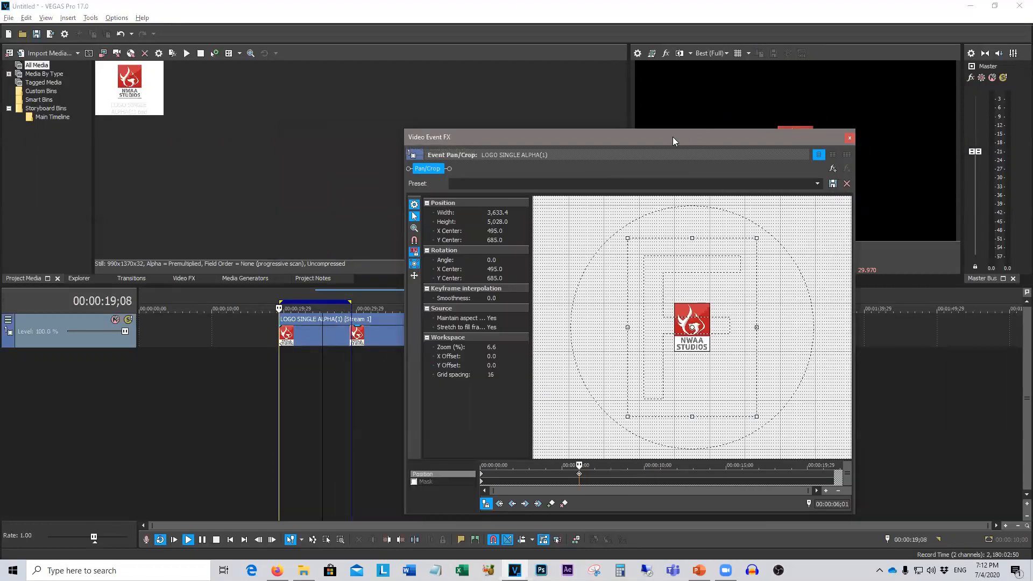
pyautogui.moveTo(672, 136); pyautogui.dragTo(454, 99)
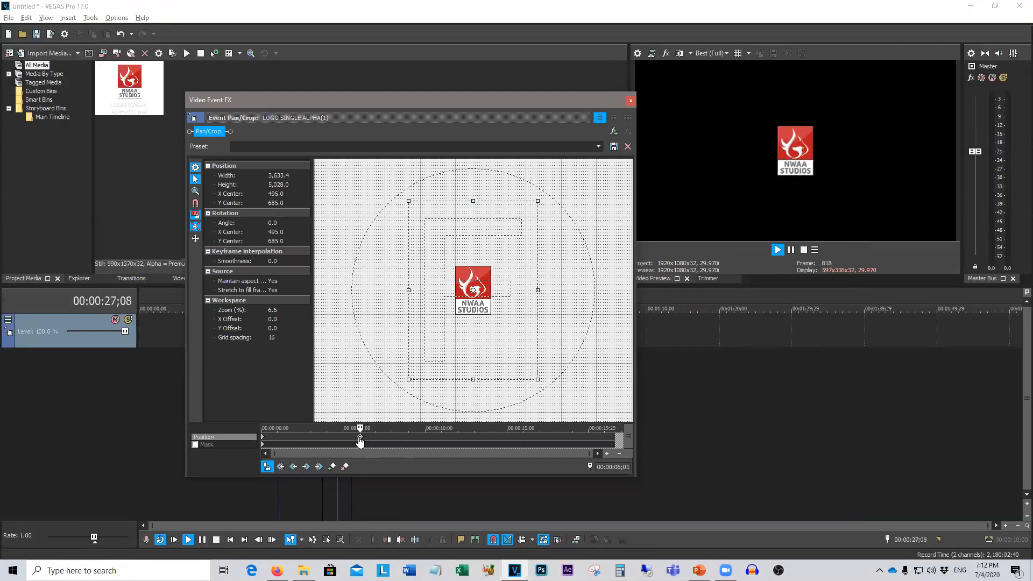
pyautogui.press('space')
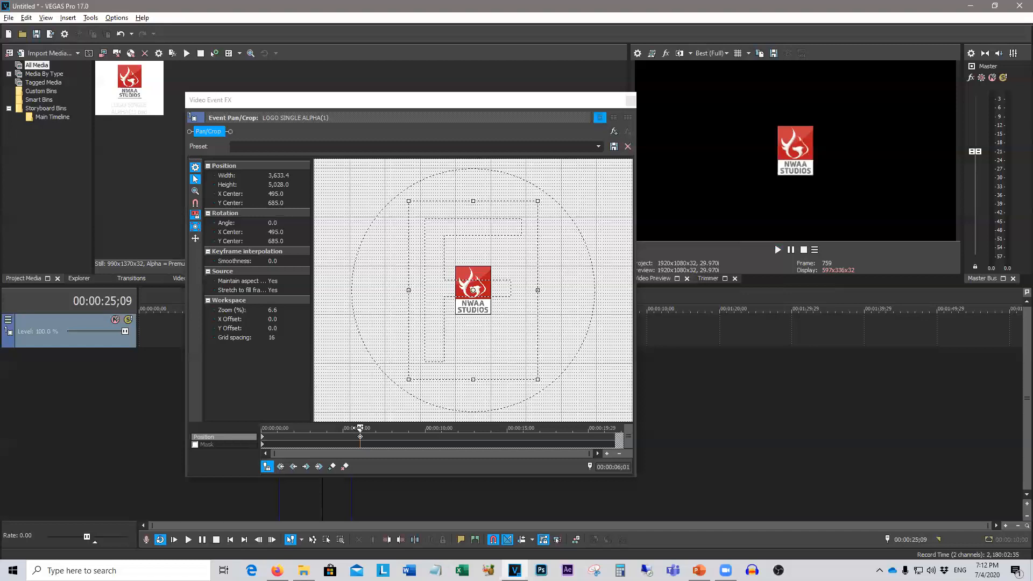
# Move the second position keyframe from 00:00:06;01 to about 00:00:01;29 to speed up the shrink
pyautogui.moveTo(360, 428); pyautogui.dragTo(256, 436)
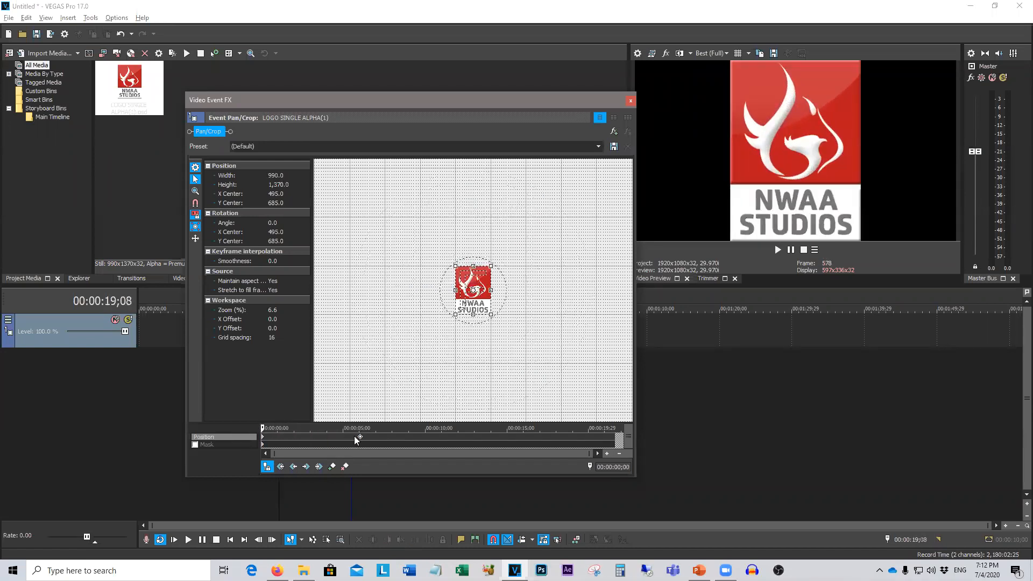
pyautogui.moveTo(361, 442); pyautogui.dragTo(298, 437)
pyautogui.click(293, 440)
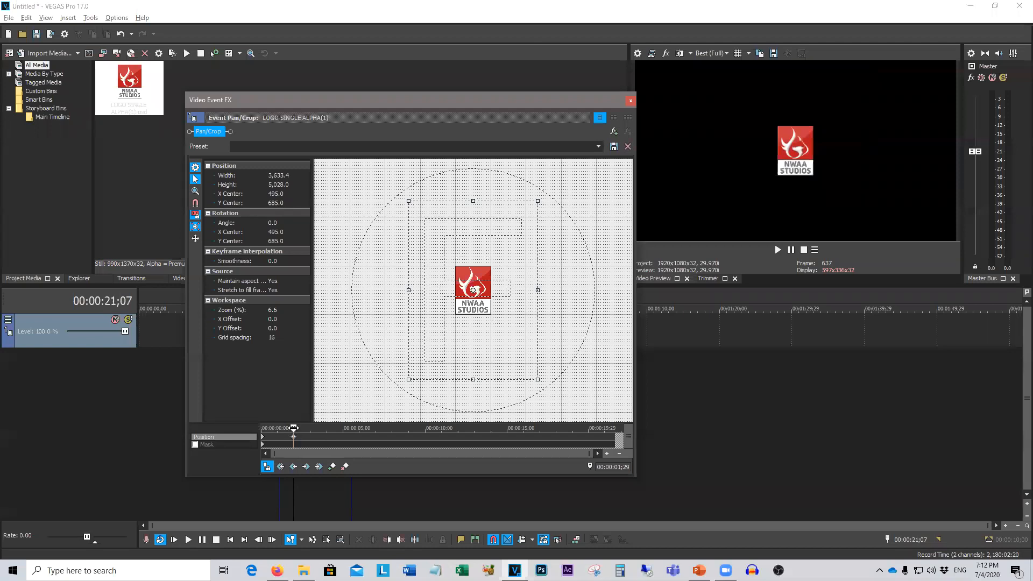
# Play the faster logo animation from its first keyframe and stop the playback
pyautogui.moveTo(293, 429); pyautogui.dragTo(262, 429)
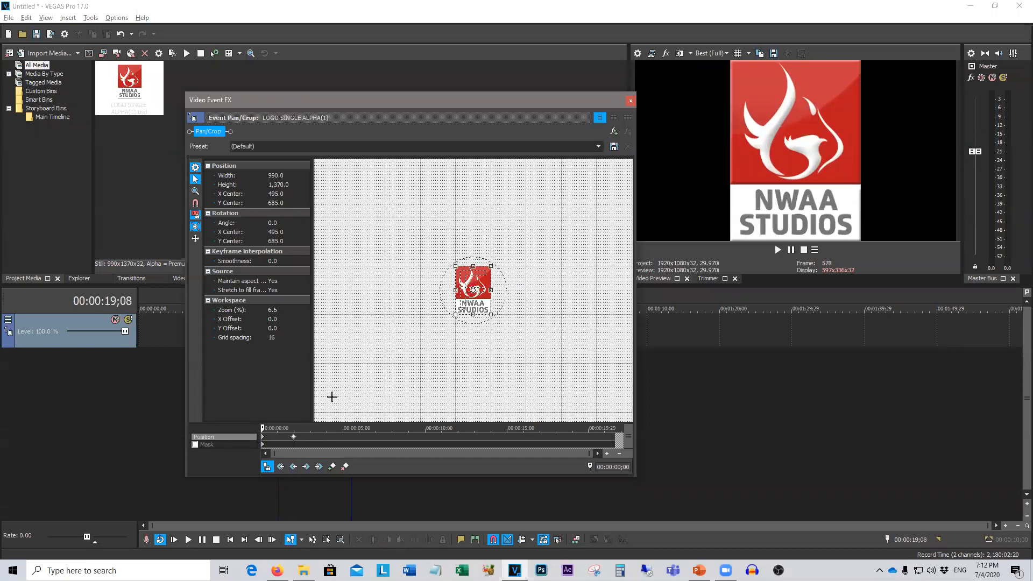
pyautogui.click(778, 250)
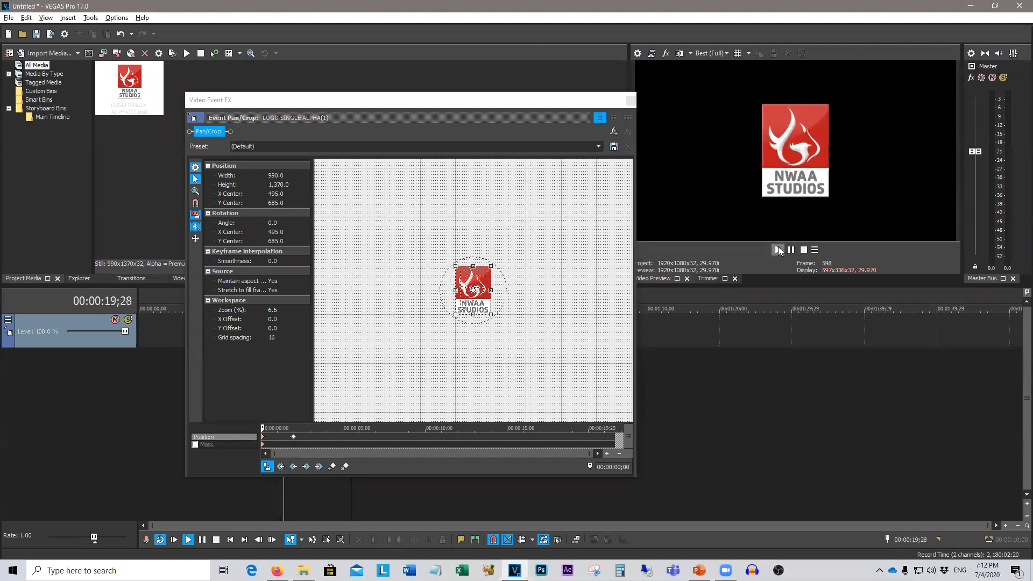
pyautogui.click(804, 250)
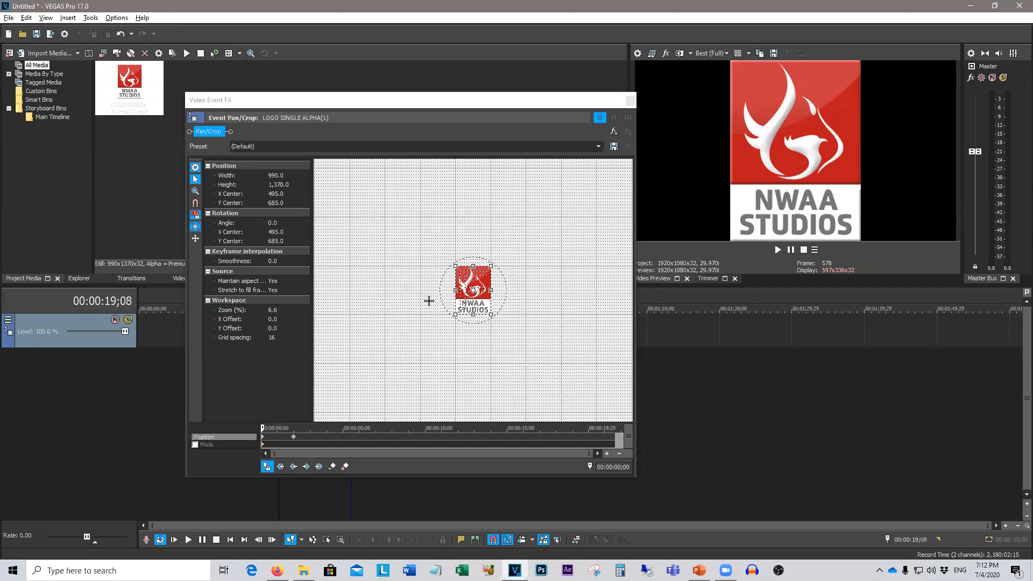
# Add a position keyframe at 00:00:04;01 with the crop frame centred at about X -699, Y -1,007.7, and preview the motion
pyautogui.click(327, 435)
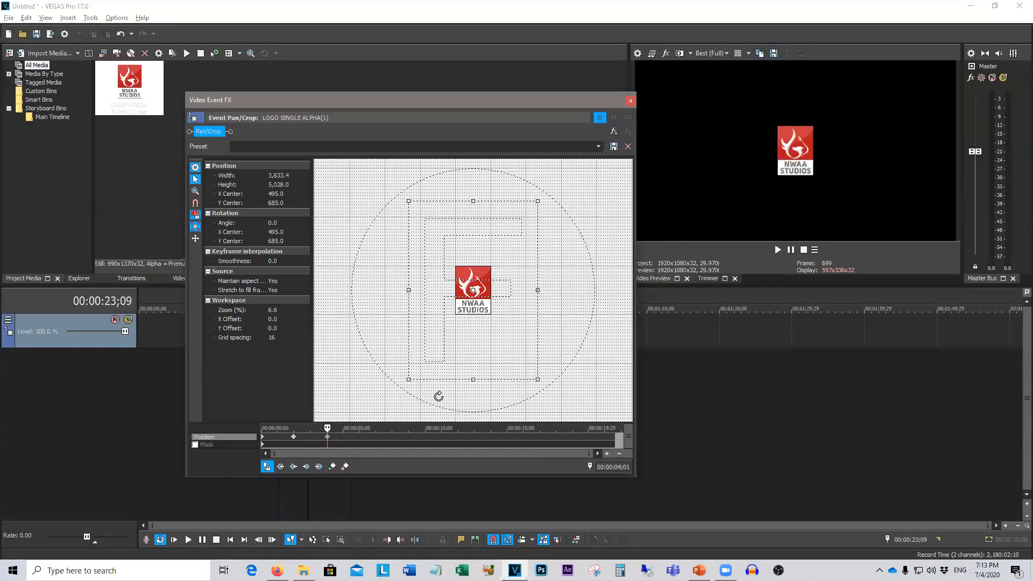
pyautogui.moveTo(500, 353); pyautogui.dragTo(452, 293)
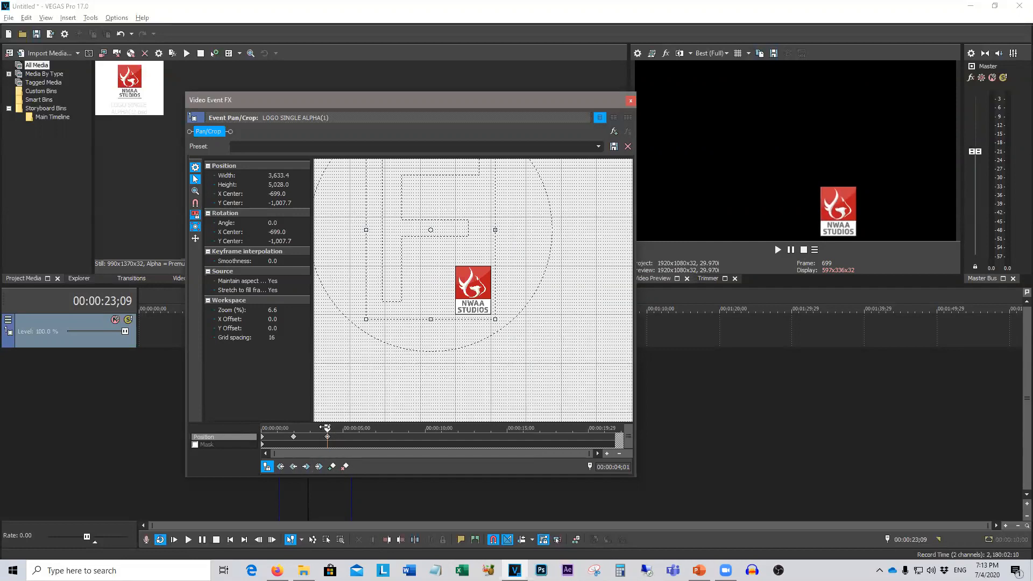
pyautogui.moveTo(327, 428); pyautogui.dragTo(246, 435)
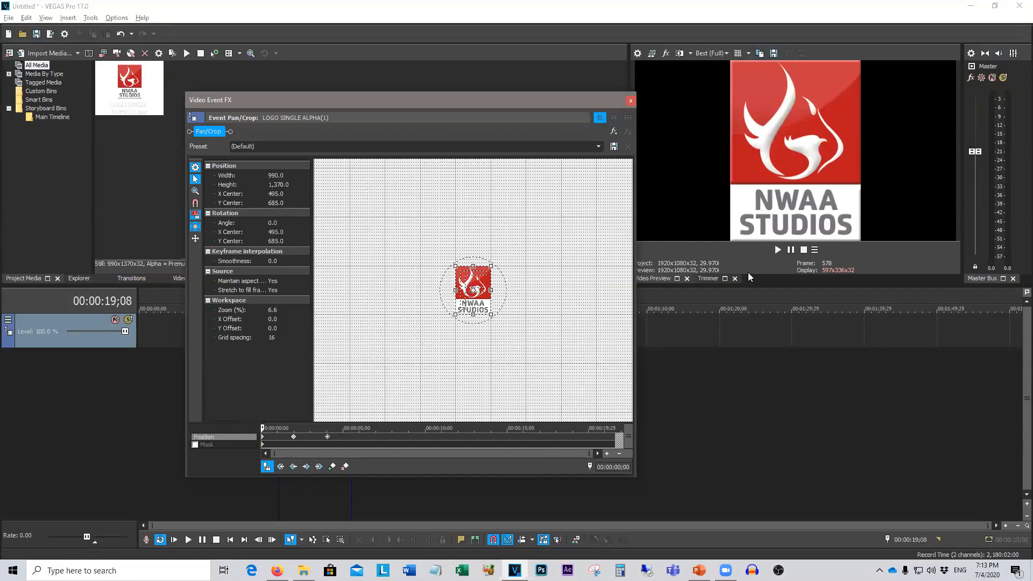
pyautogui.click(777, 250)
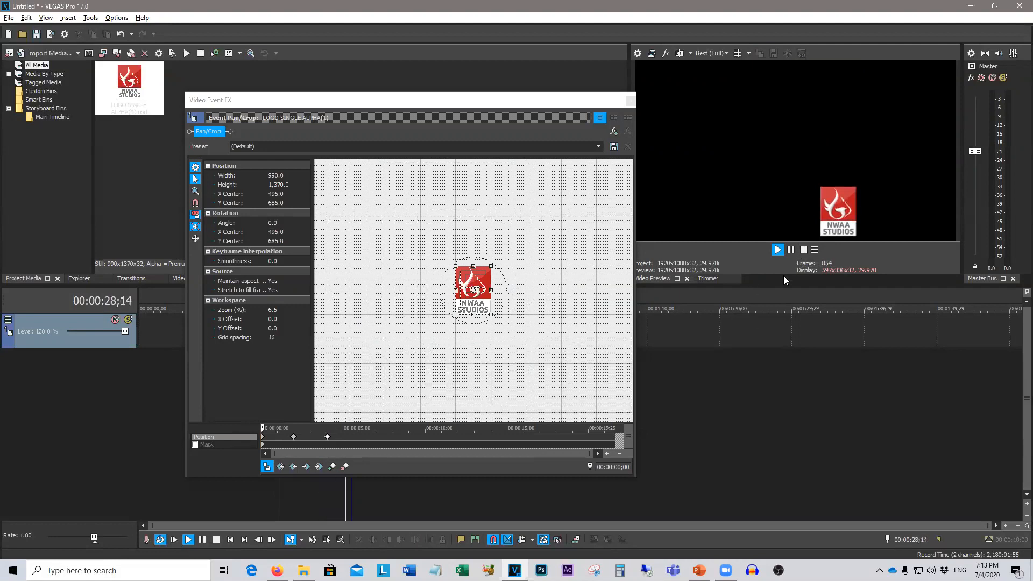
pyautogui.click(804, 250)
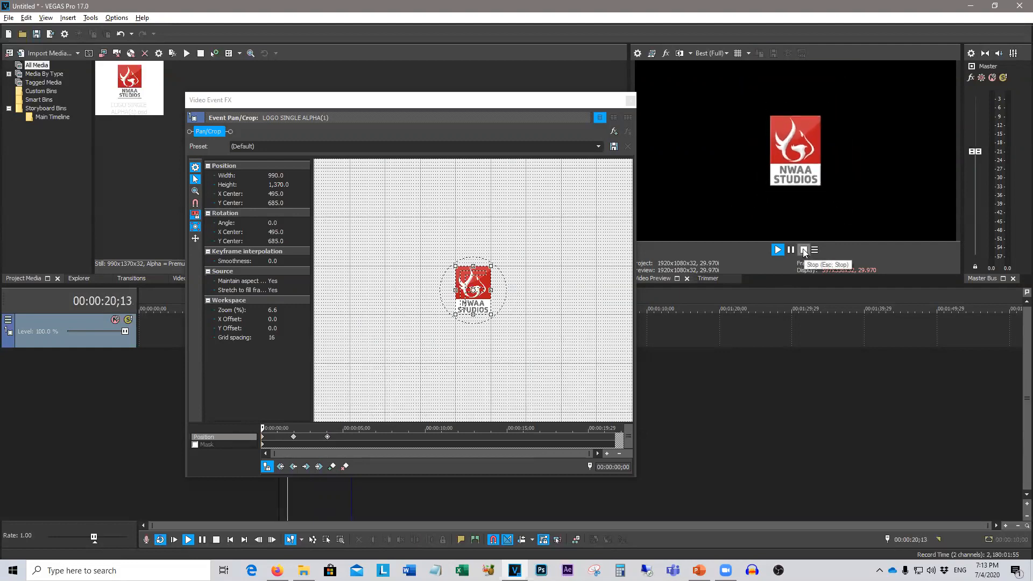
pyautogui.click(804, 251)
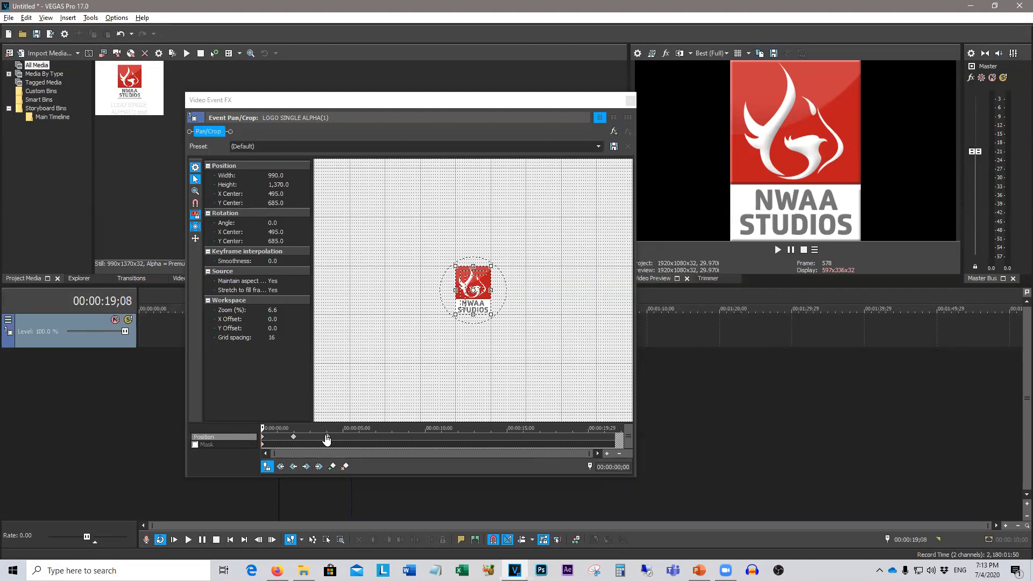
# Delete the position keyframe at 00:00:04;01
pyautogui.click(326, 440)
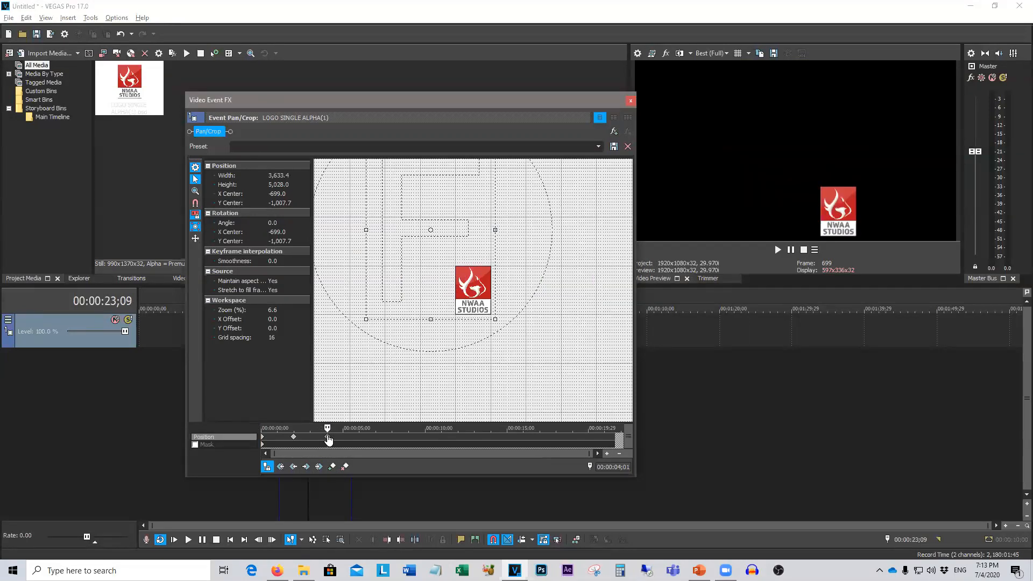
pyautogui.press('Delete')
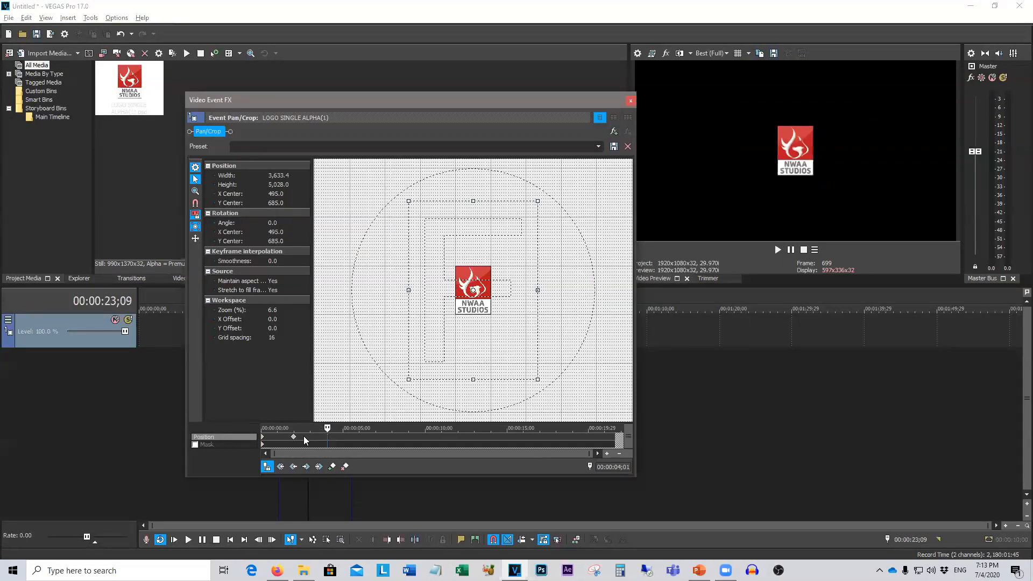
# Set the first position keyframe's crop frame to about 2,356 × 3,260 centred near X 538, Y 839, and delete the position keyframe at 00:00:01;29
pyautogui.click(263, 440)
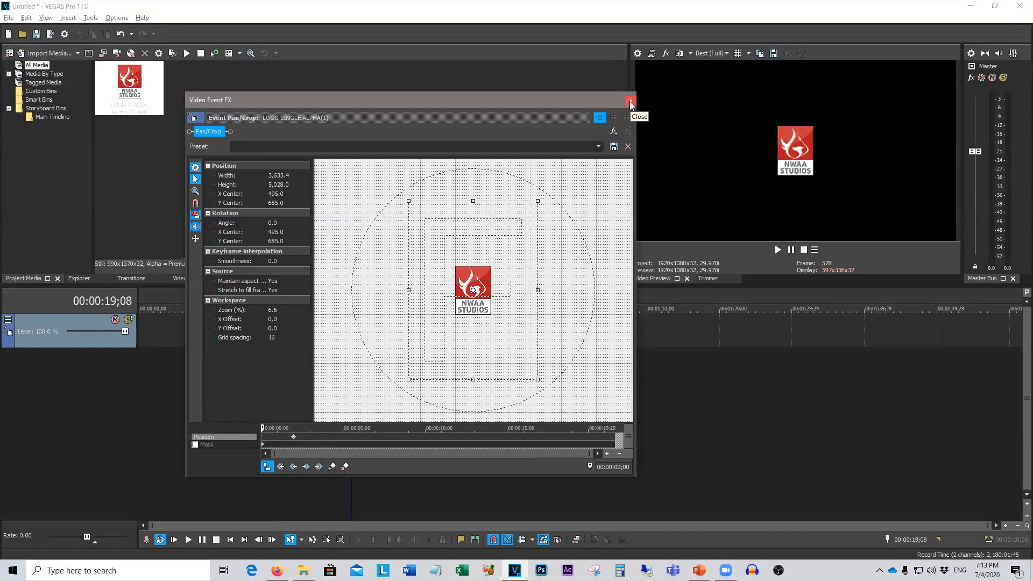
pyautogui.moveTo(537, 380); pyautogui.dragTo(518, 355)
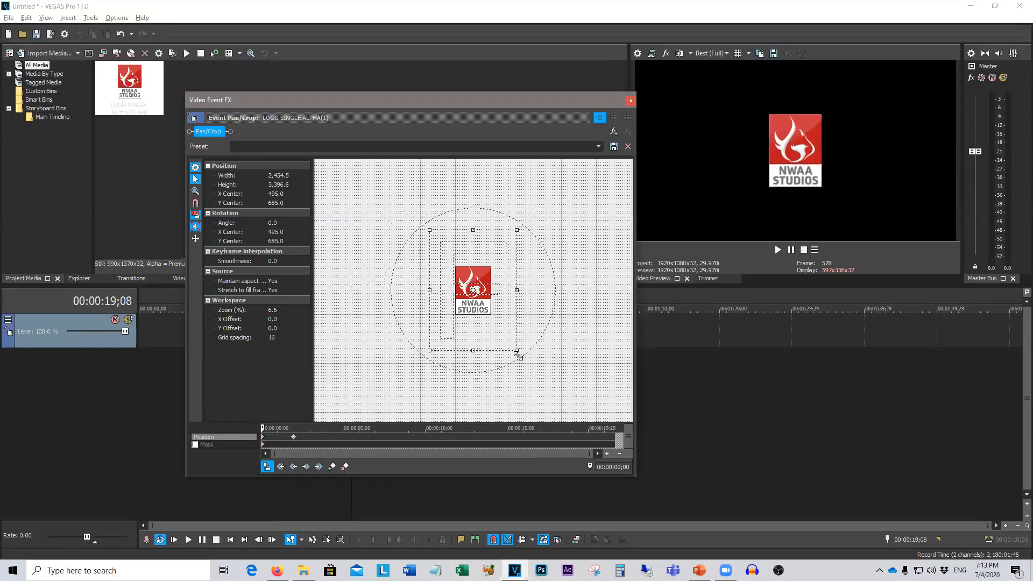
pyautogui.moveTo(518, 355); pyautogui.dragTo(460, 310)
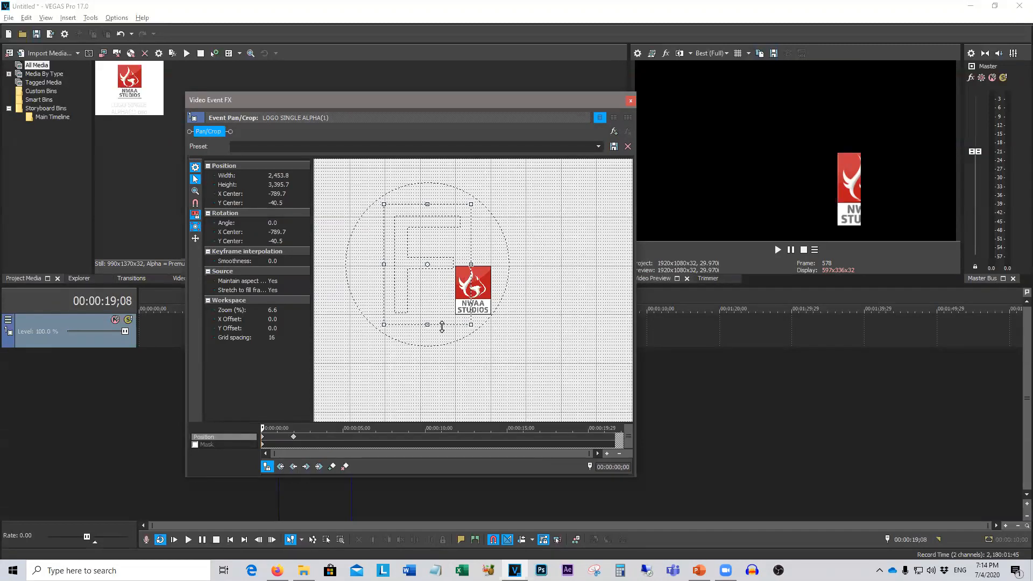
pyautogui.moveTo(427, 204); pyautogui.dragTo(483, 244)
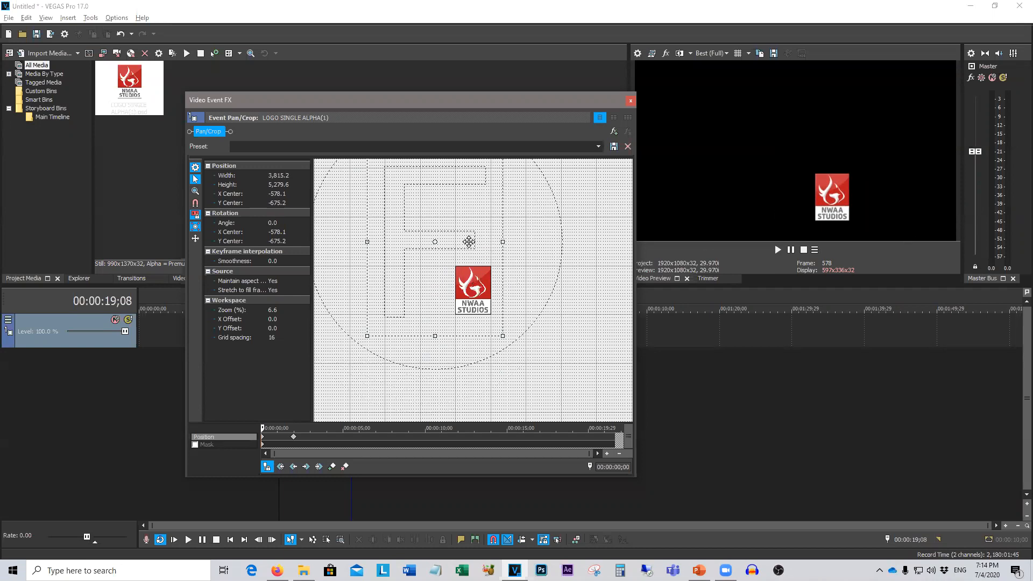
pyautogui.scroll(-1, 369, 258)
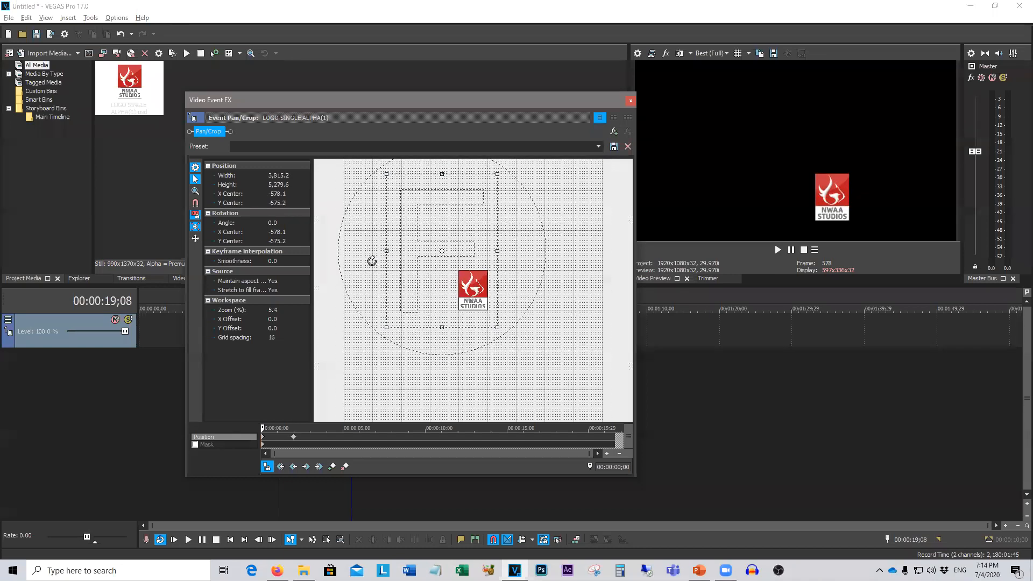
pyautogui.scroll(-1, 436, 272)
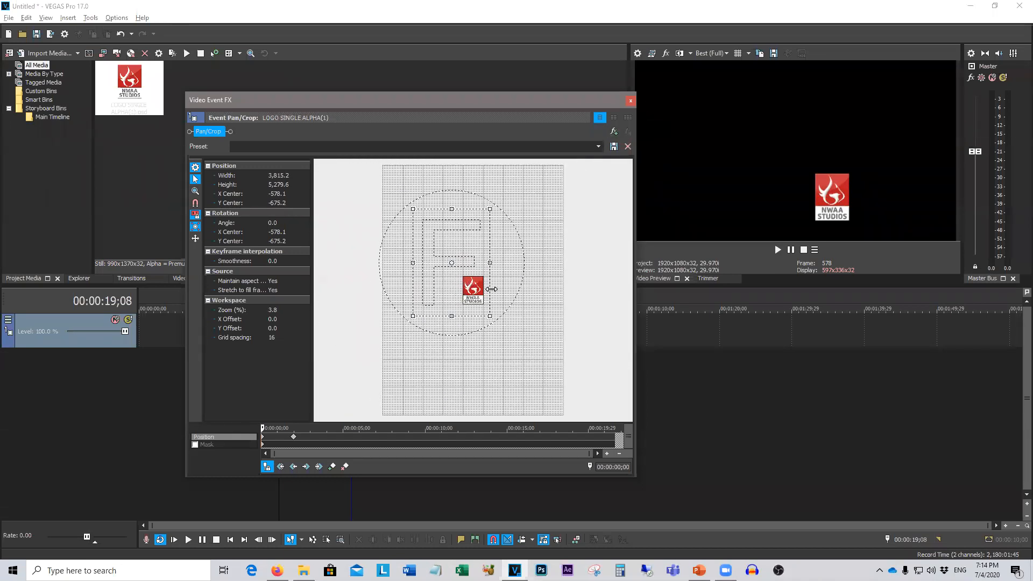
pyautogui.moveTo(452, 210); pyautogui.dragTo(469, 284)
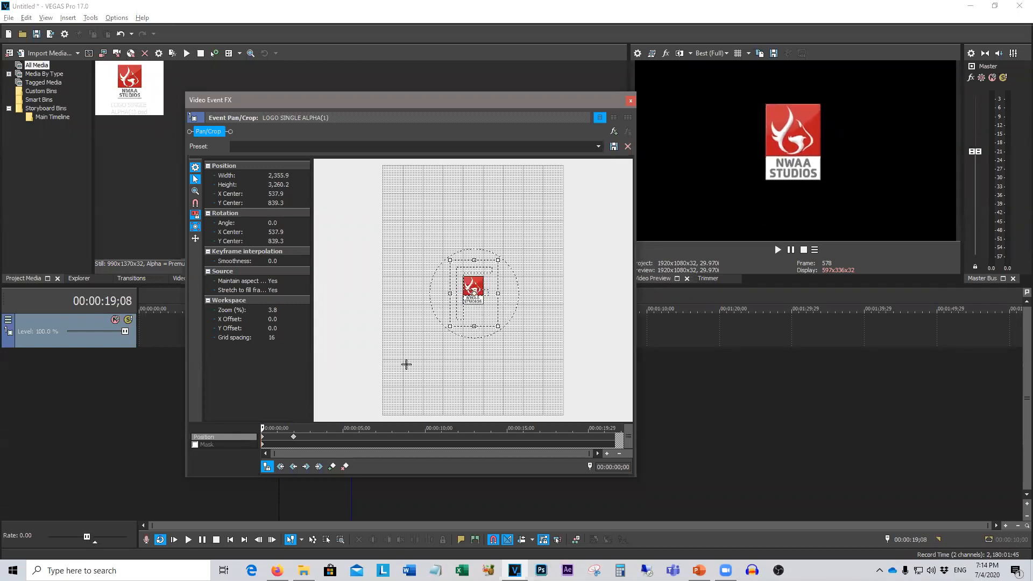
pyautogui.click(295, 441)
pyautogui.click(628, 103)
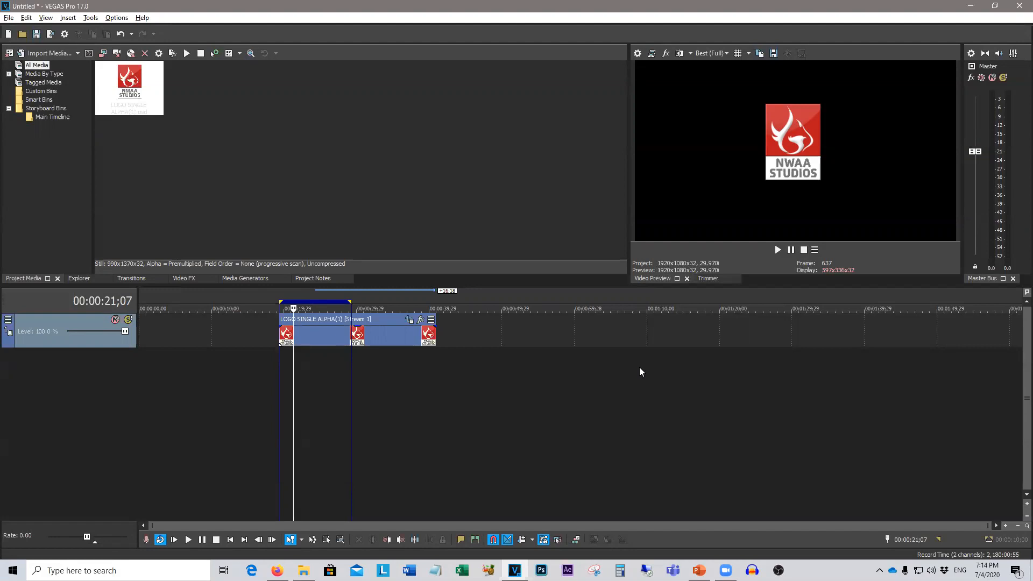
# Insert two empty video tracks above the logo track
pyautogui.moveTo(515, 326); pyautogui.dragTo(507, 327)
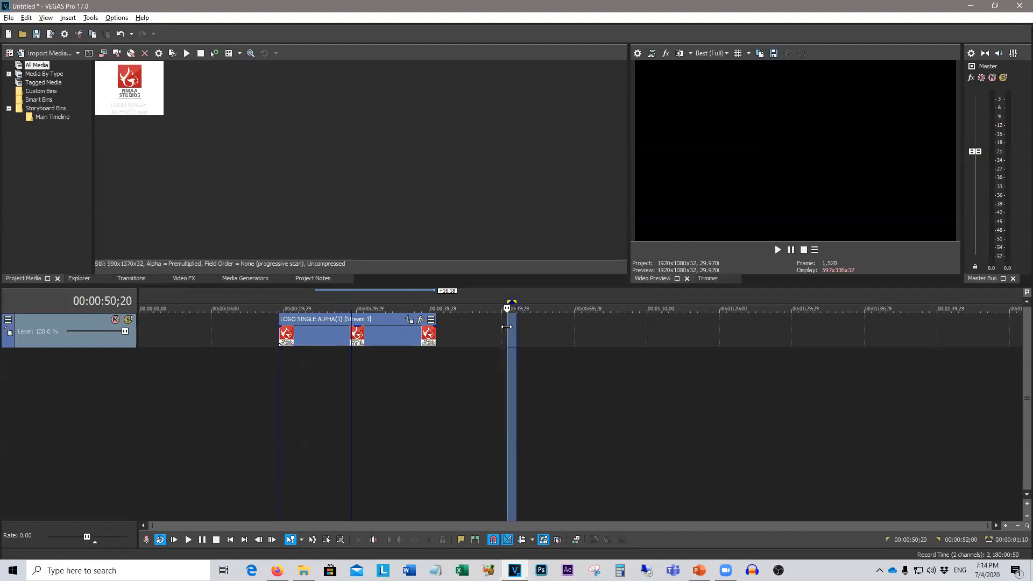
pyautogui.rightClick(547, 330)
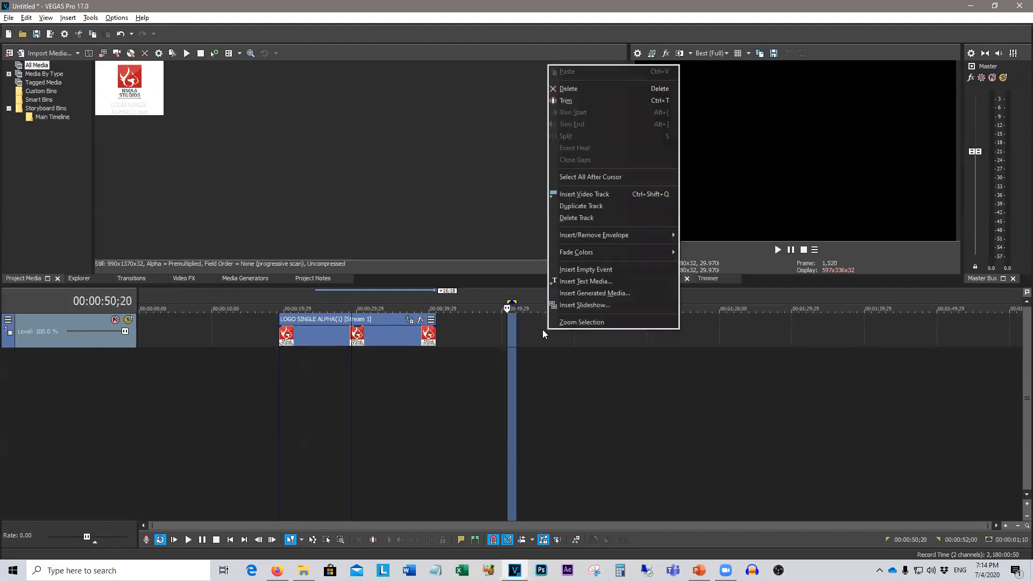
pyautogui.click(604, 195)
pyautogui.click(545, 404)
pyautogui.rightClick(486, 365)
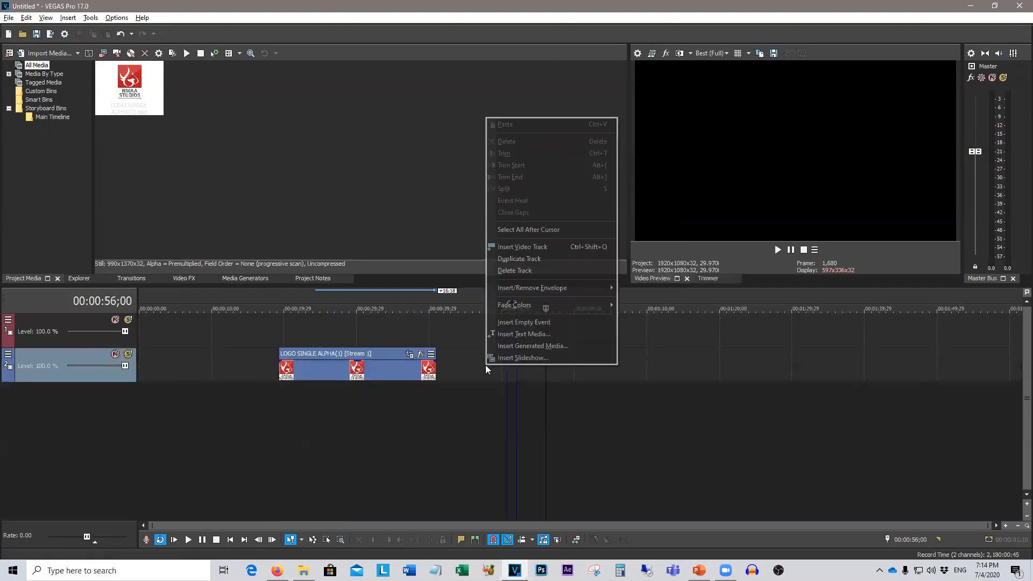
pyautogui.click(528, 247)
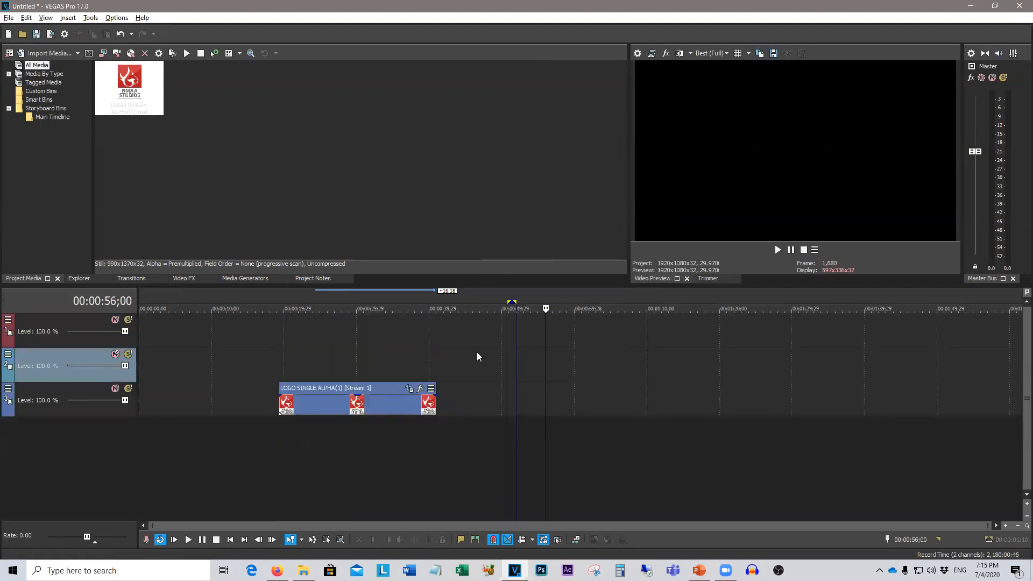
# Add a White Solid Color event to the middle track at the logo's start and extend it to the logo event's end
pyautogui.click(199, 371)
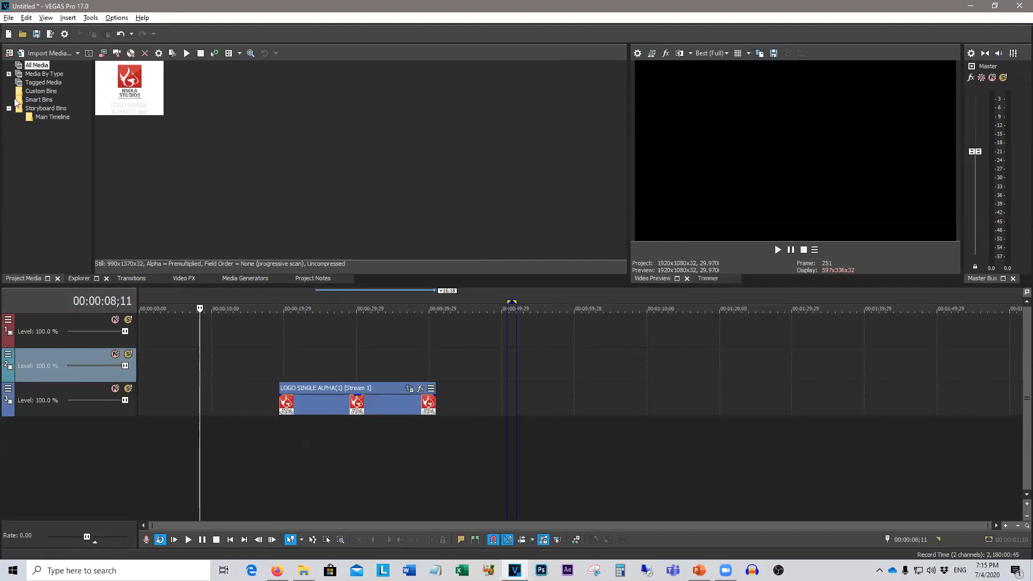
pyautogui.click(237, 278)
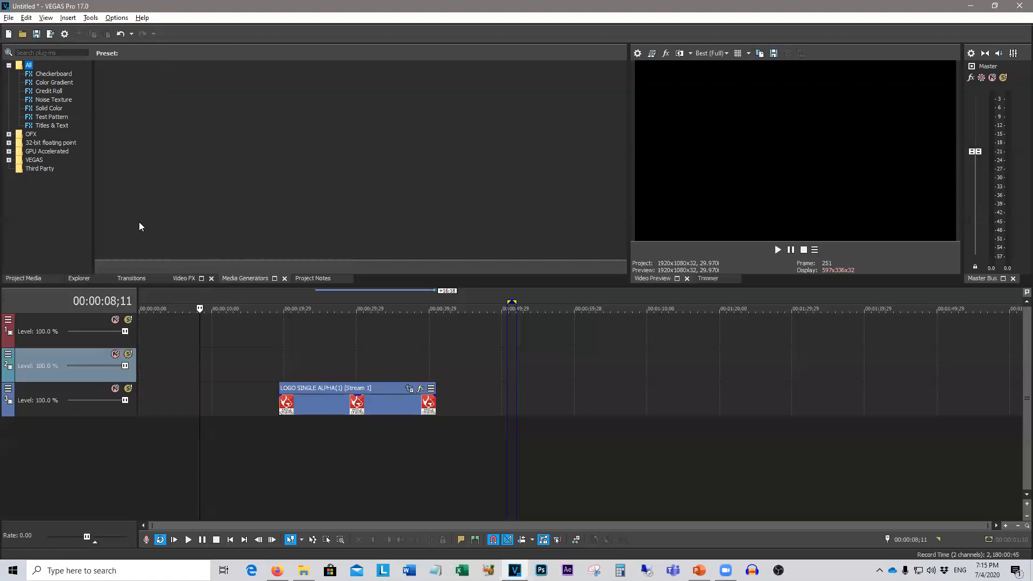
pyautogui.click(50, 109)
pyautogui.moveTo(132, 109); pyautogui.dragTo(282, 359)
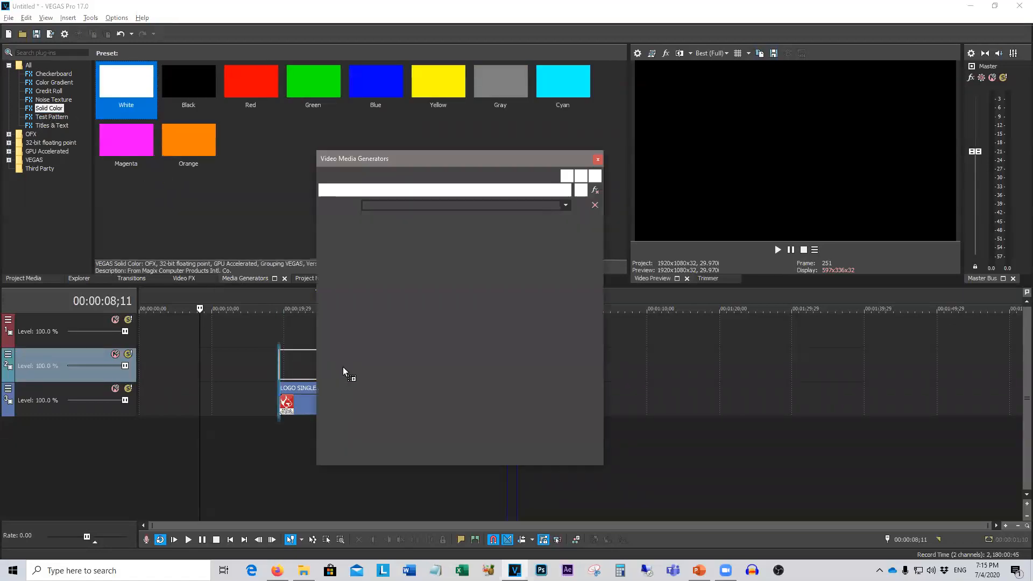
pyautogui.click(598, 160)
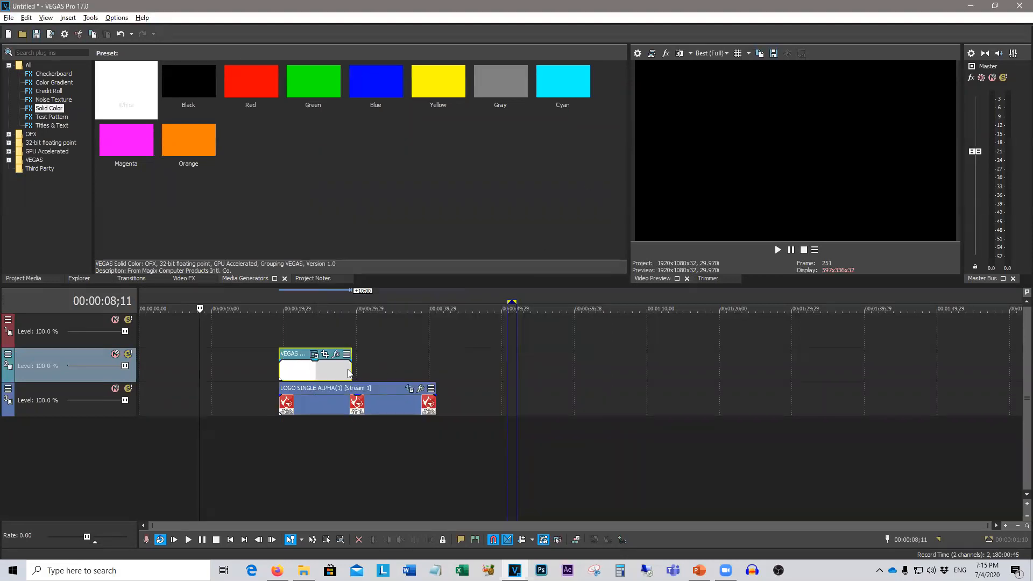
pyautogui.moveTo(355, 372); pyautogui.dragTo(436, 365)
pyautogui.click(335, 372)
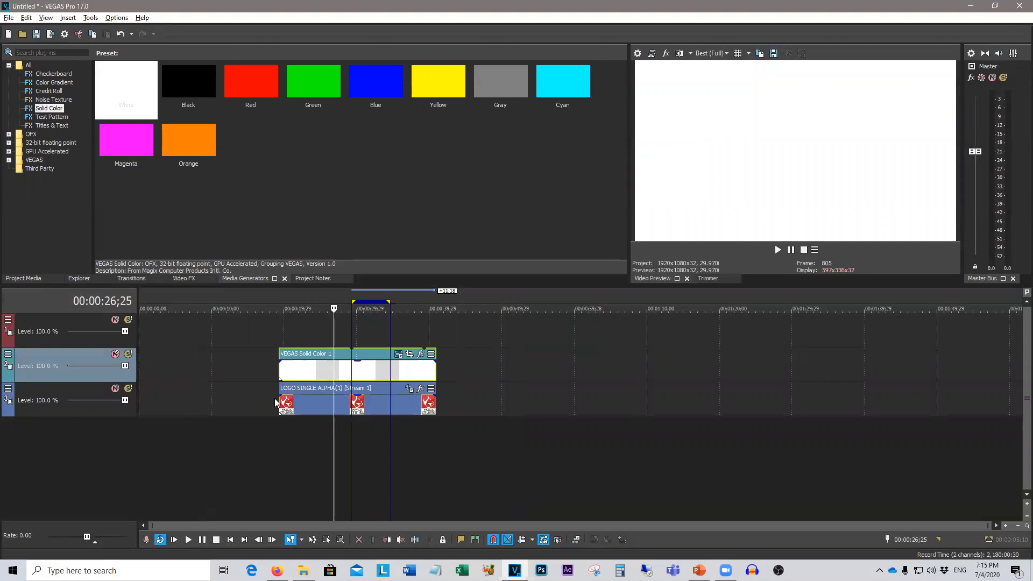
# Copy the logo event and paste it onto the topmost track at 00:00:19;08, aligned with the original
pyautogui.click(303, 404)
pyautogui.hotkey('ctrl', 'c')
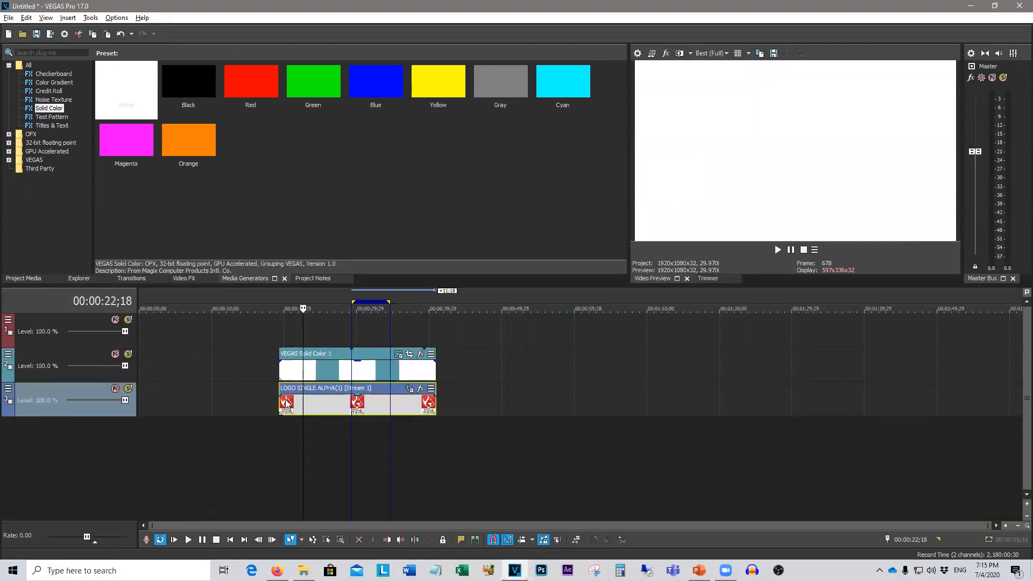
pyautogui.click(280, 337)
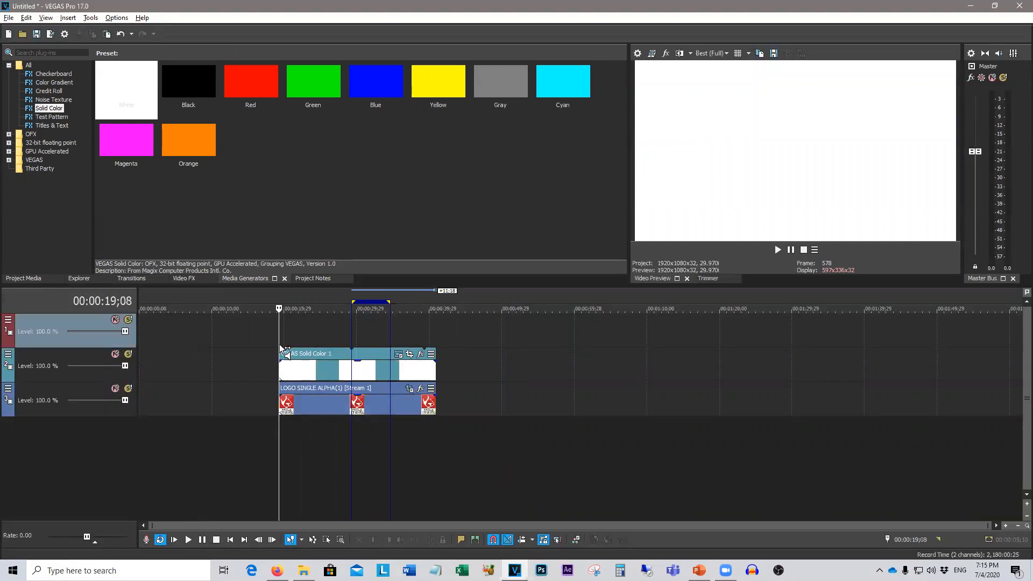
pyautogui.hotkey('ctrl', 'v')
pyautogui.click(316, 434)
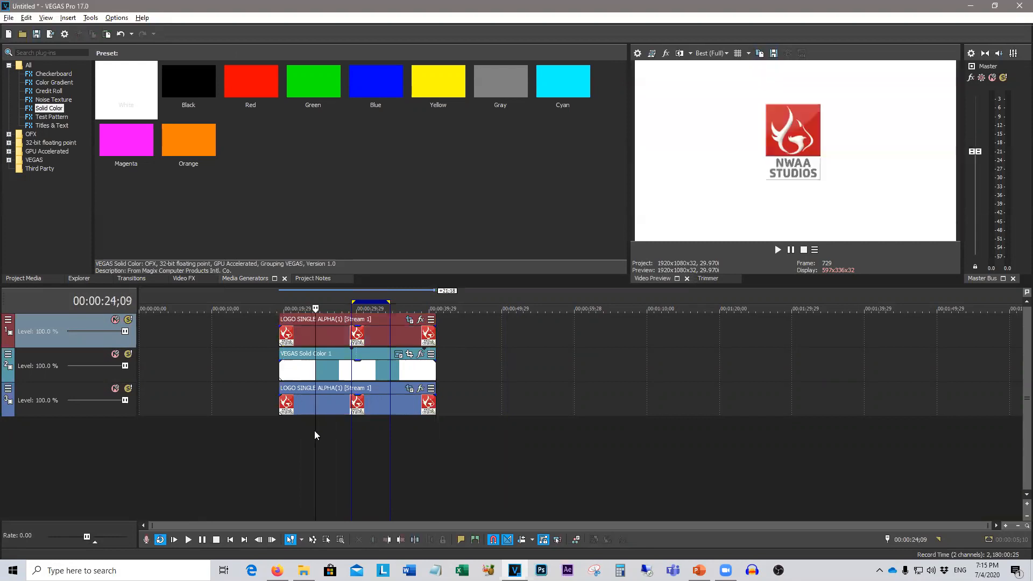
# Mute and unmute the logo and solid color tracks in turn to compare how the layers stack in the preview
pyautogui.click(115, 354)
pyautogui.click(114, 320)
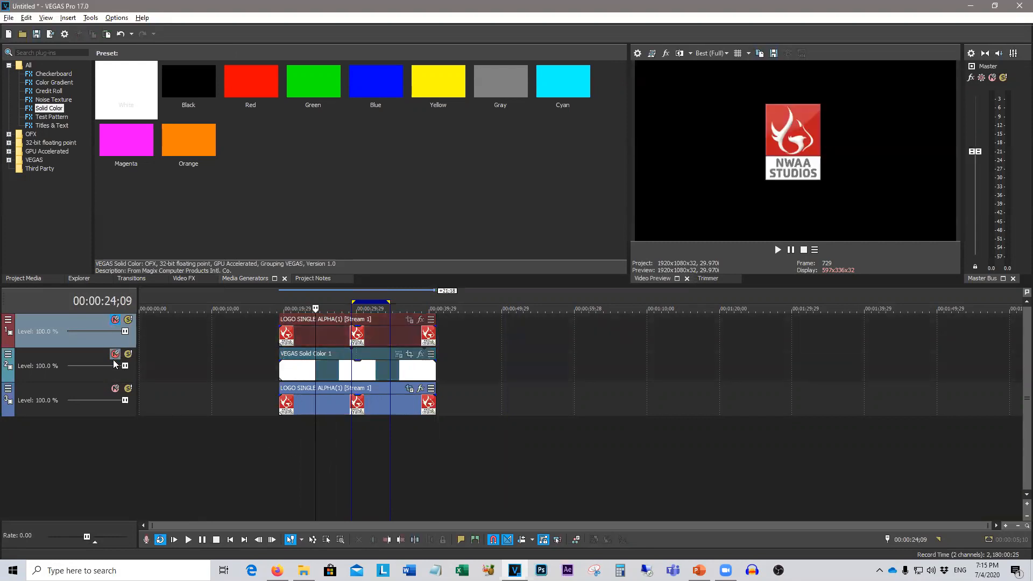
pyautogui.click(116, 388)
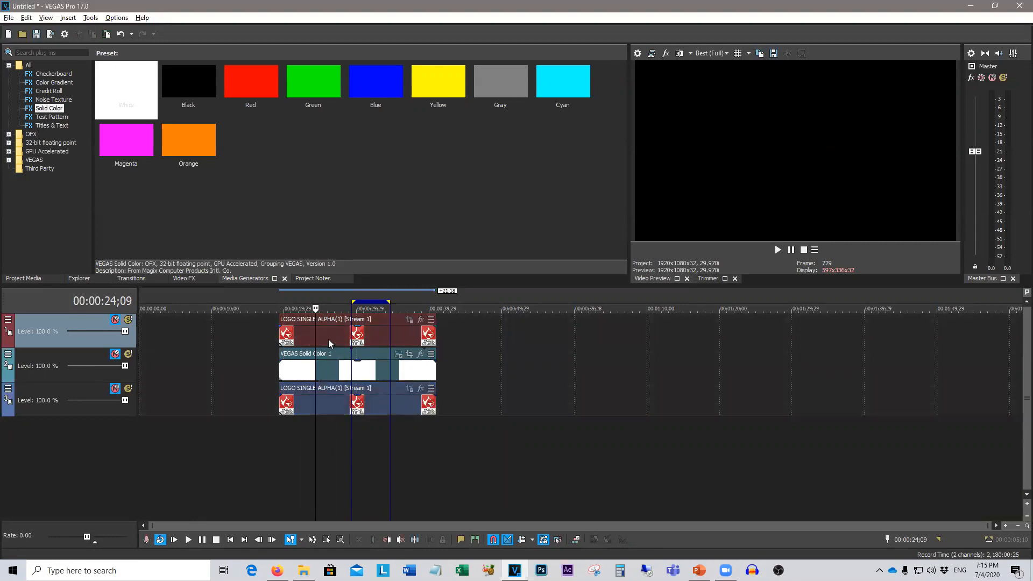
pyautogui.click(112, 356)
pyautogui.click(113, 358)
pyautogui.click(115, 355)
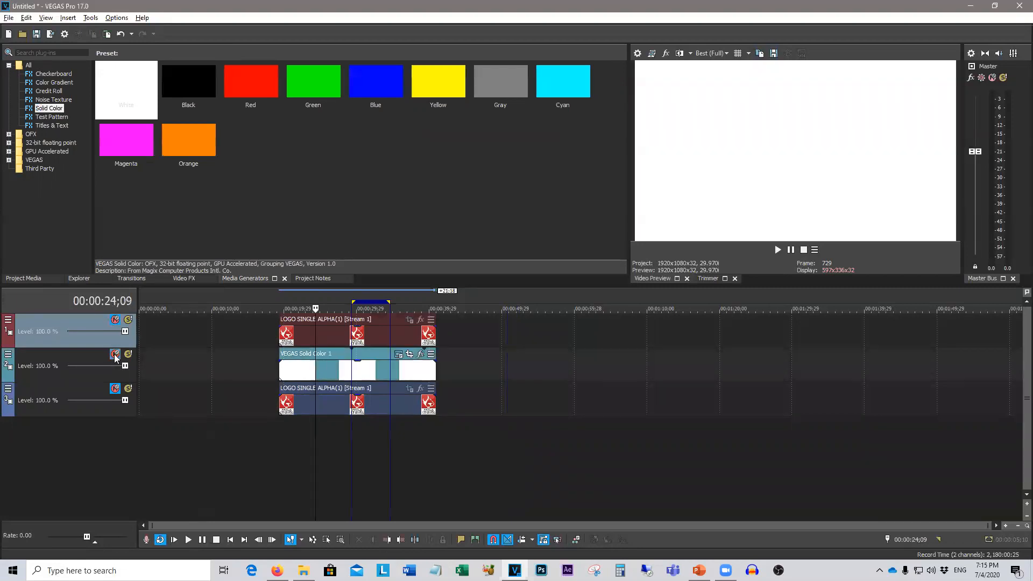
pyautogui.click(115, 389)
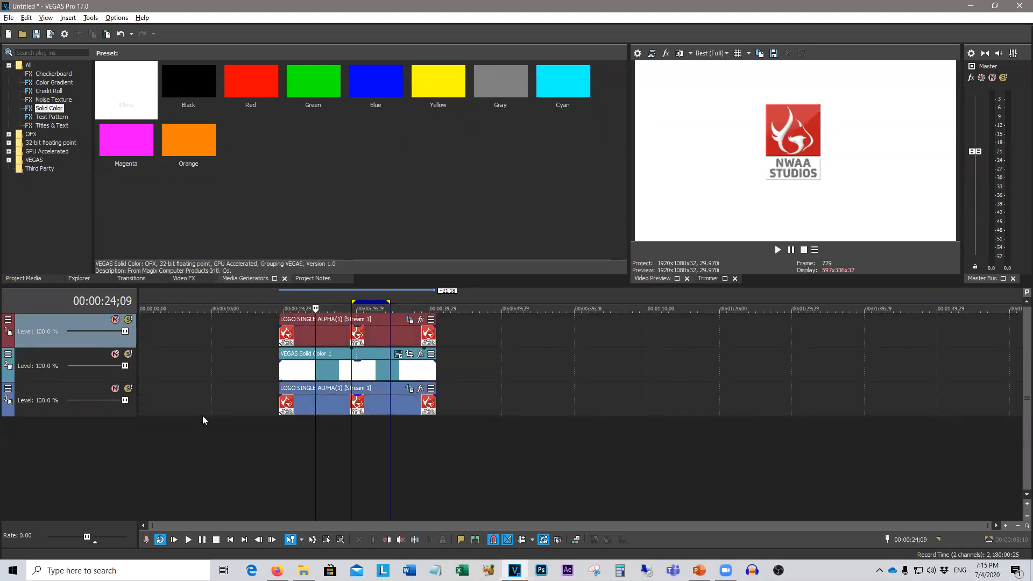
# Mute the white solid color track and play the two stacked logo tracks around 00:00:23;13
pyautogui.click(114, 355)
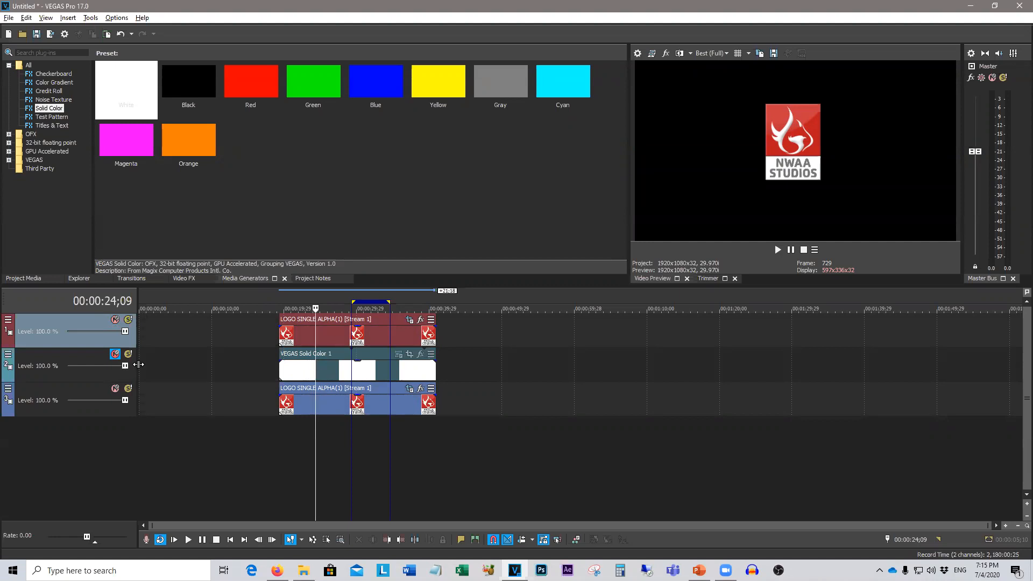
pyautogui.press('space')
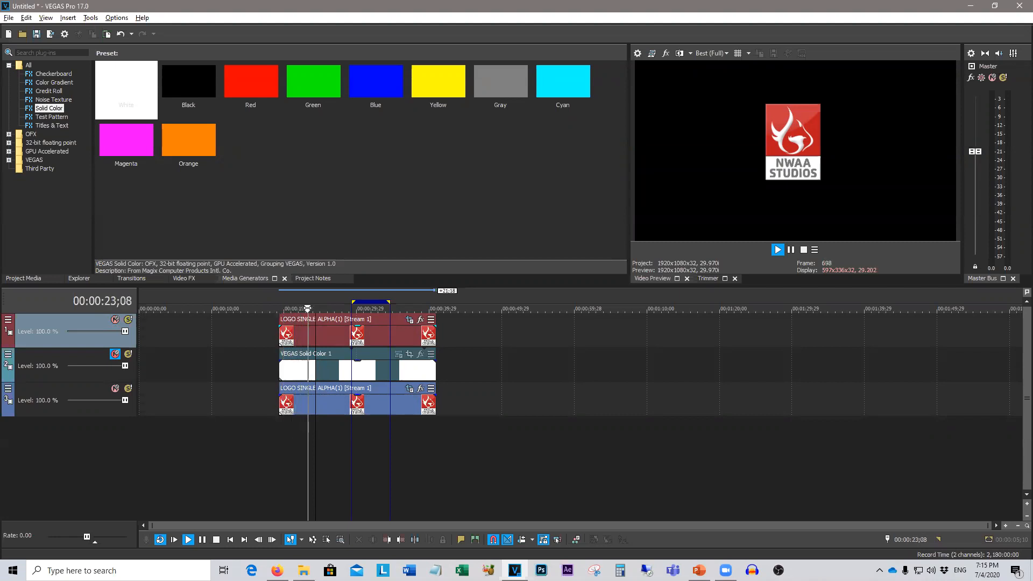
pyautogui.moveTo(318, 308); pyautogui.dragTo(309, 309)
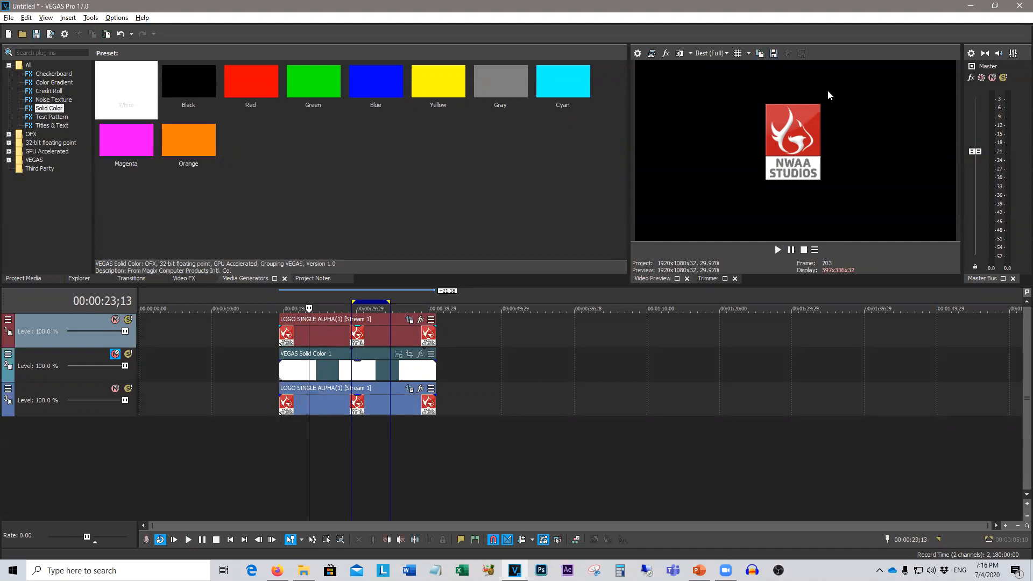
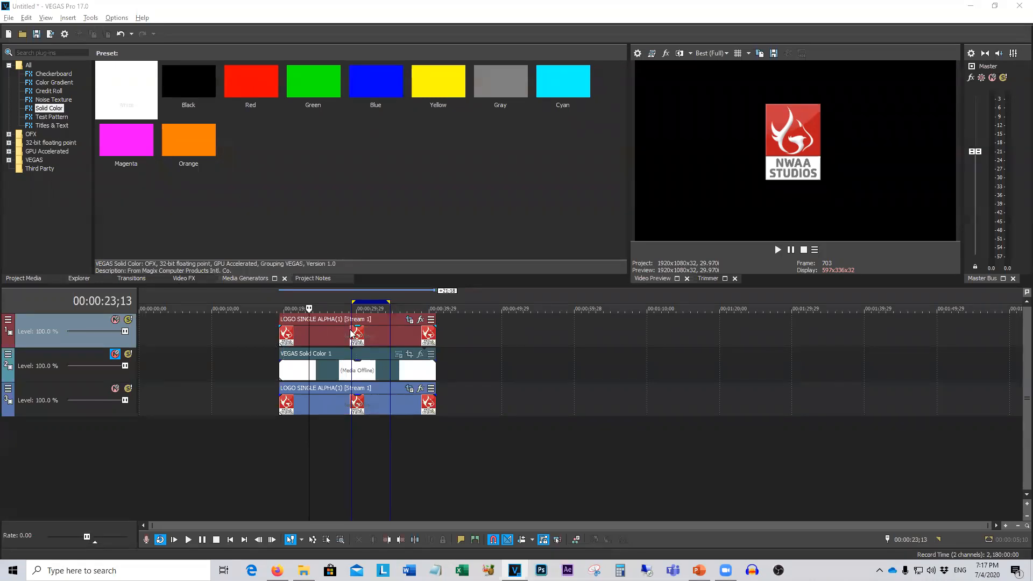
# Enable the mask in the topmost logo event's Pan/Crop and shape a rectangular mask around the logo at 00:00:04;00, near X 210, Y 819
pyautogui.click(420, 323)
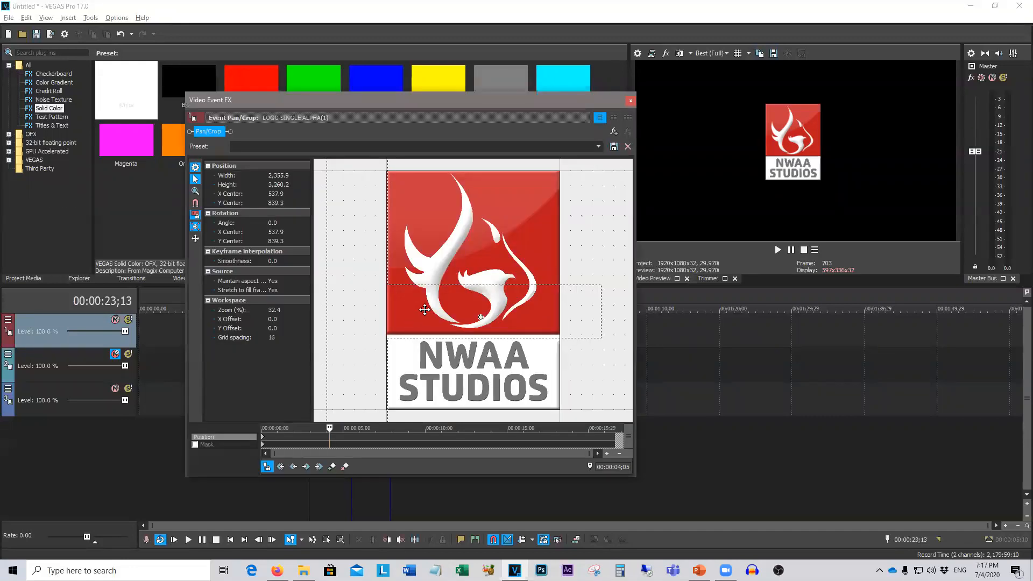
pyautogui.scroll(-10, 425, 309)
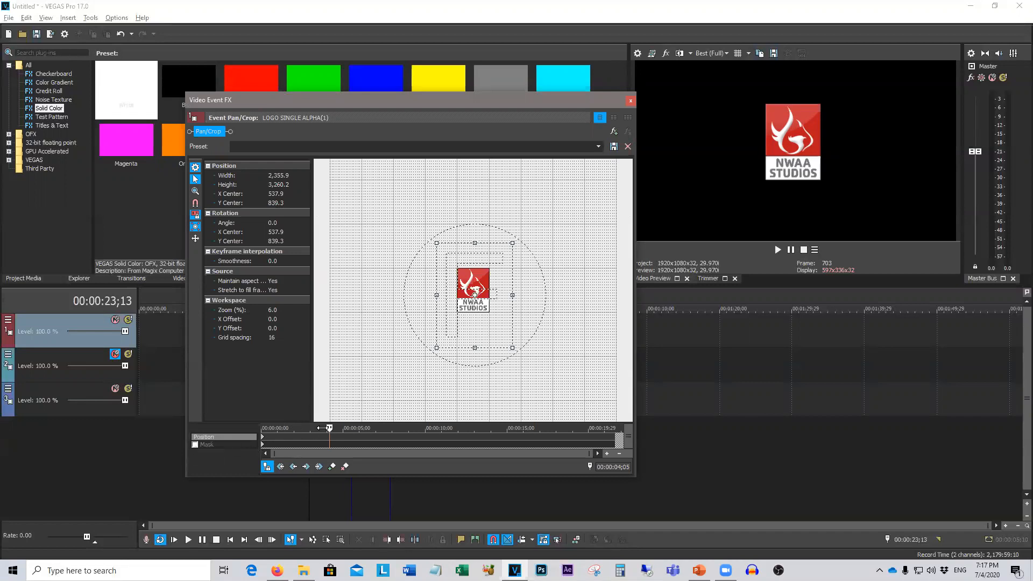
pyautogui.moveTo(329, 428); pyautogui.dragTo(327, 428)
pyautogui.click(195, 444)
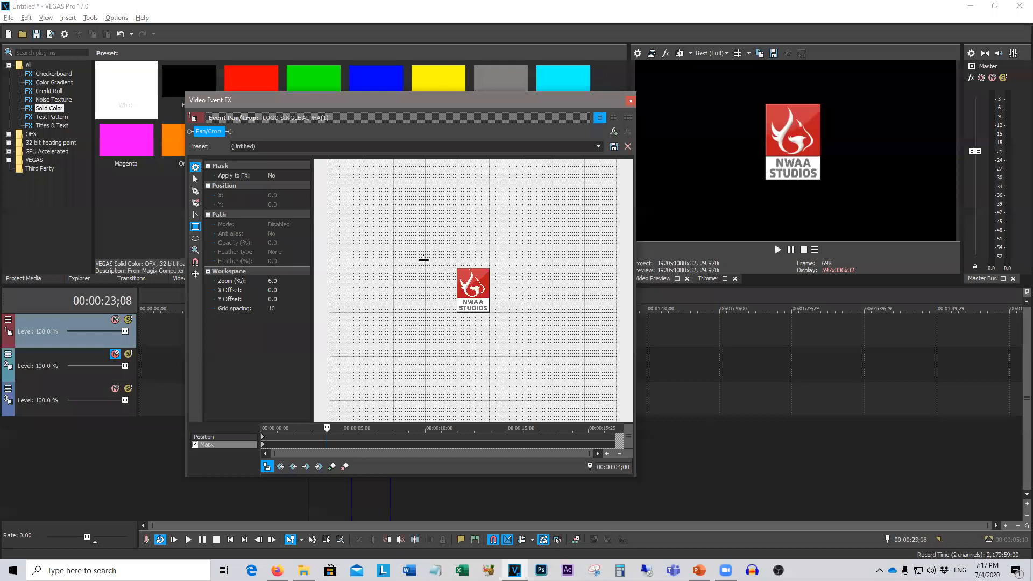
pyautogui.moveTo(429, 256); pyautogui.dragTo(434, 342)
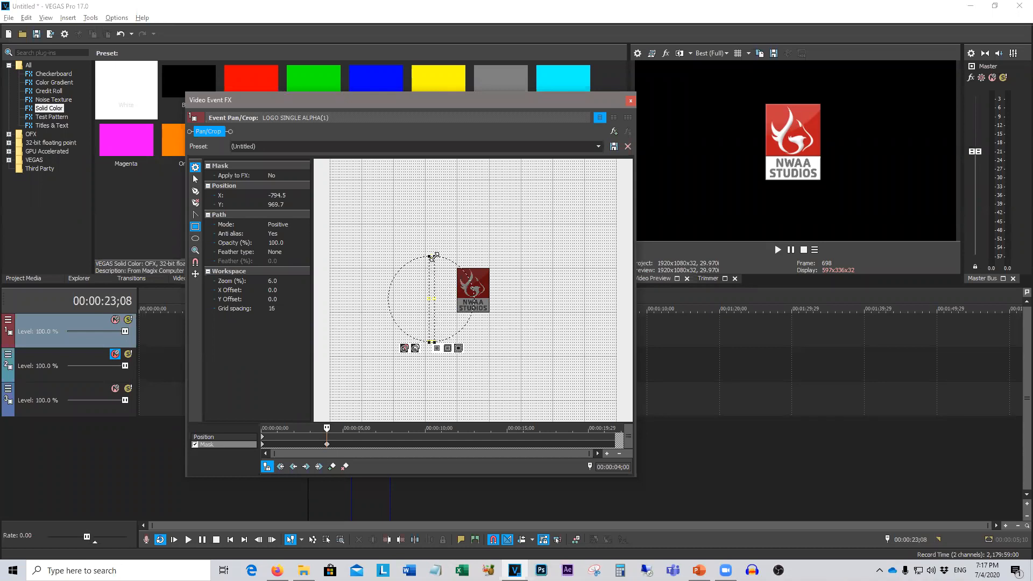
pyautogui.moveTo(420, 261); pyautogui.dragTo(472, 275)
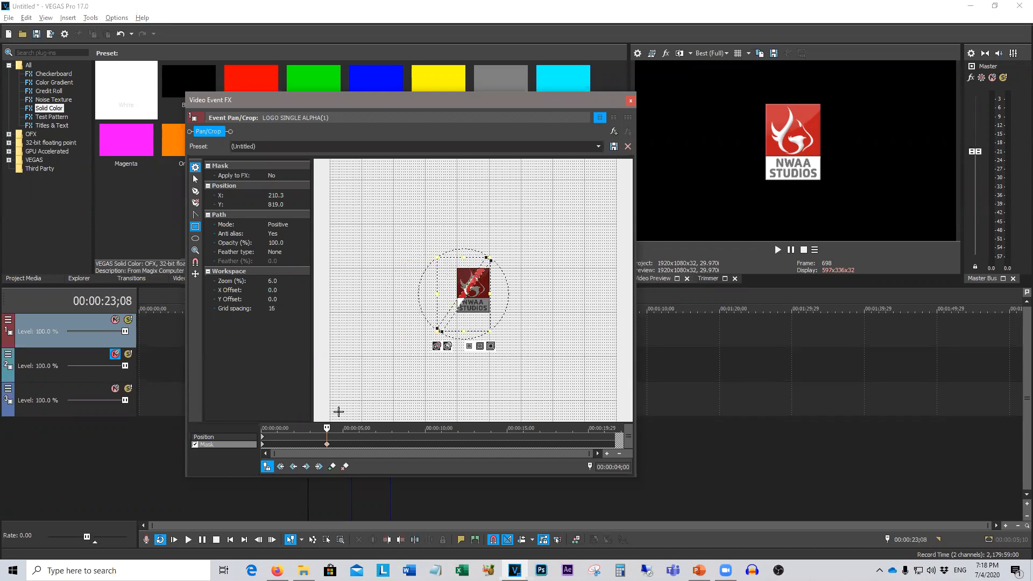
# Move the mask to about X -409, Y 216 at 00:00:04;00 and to about X 1,383, Y 1,321 at 00:00:06;29
pyautogui.moveTo(446, 311); pyautogui.dragTo(431, 287)
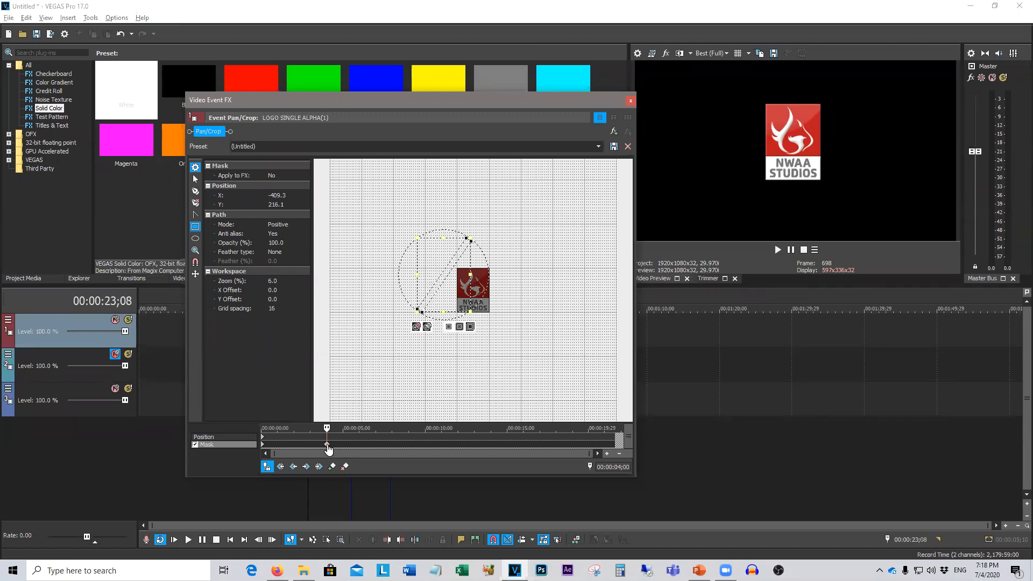
pyautogui.moveTo(327, 428); pyautogui.dragTo(375, 427)
pyautogui.moveTo(435, 292); pyautogui.dragTo(494, 329)
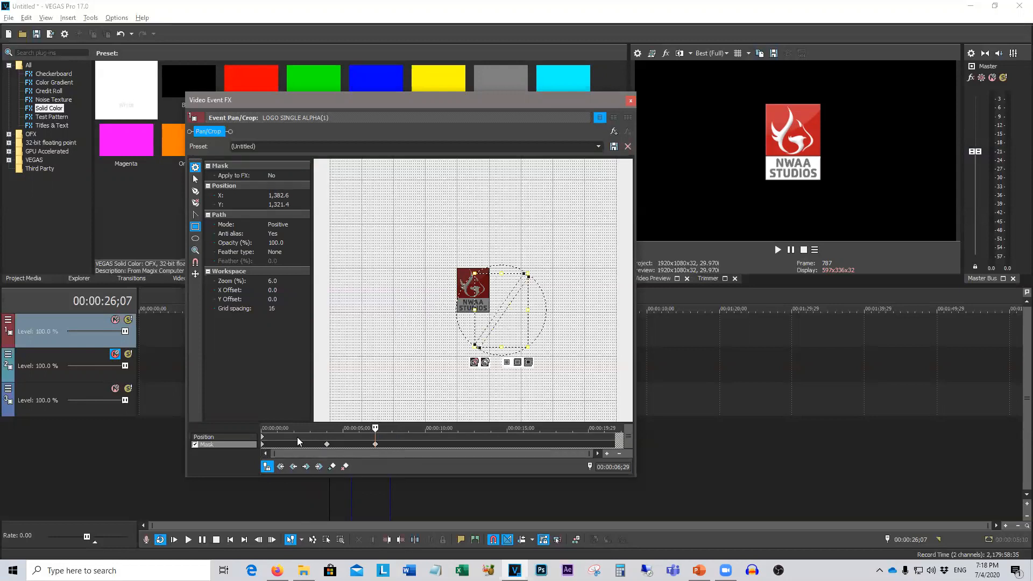
# Unmute the white solid color track and loop playback of the masked logo animation between 00:00:21;21 and 00:00:25;26
pyautogui.click(630, 101)
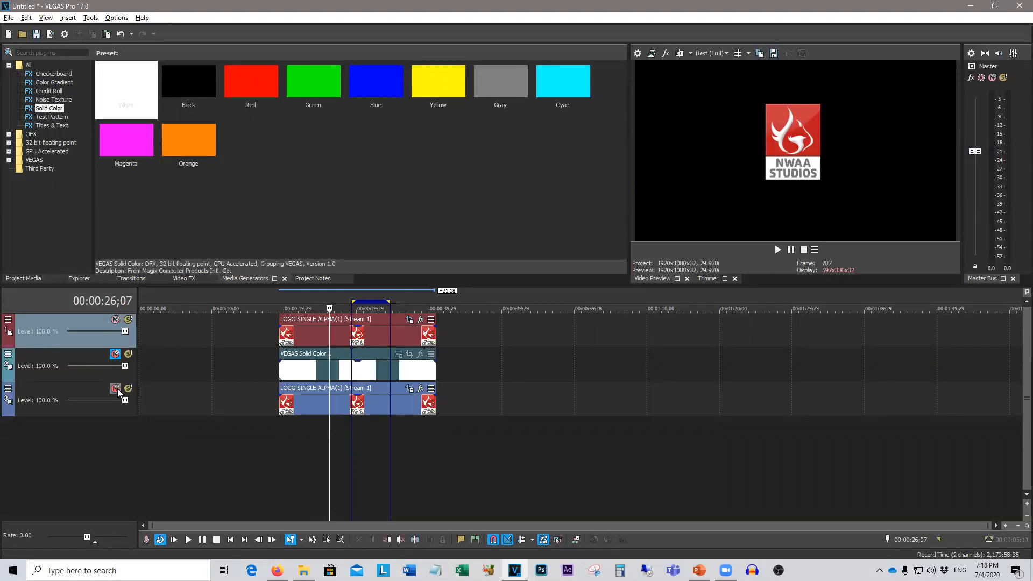
pyautogui.click(116, 354)
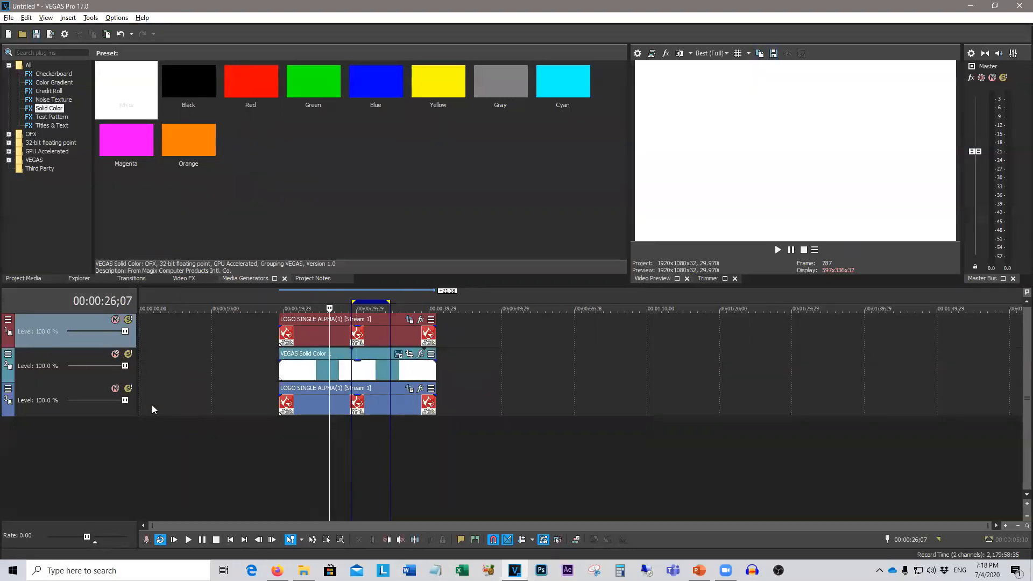
pyautogui.click(777, 249)
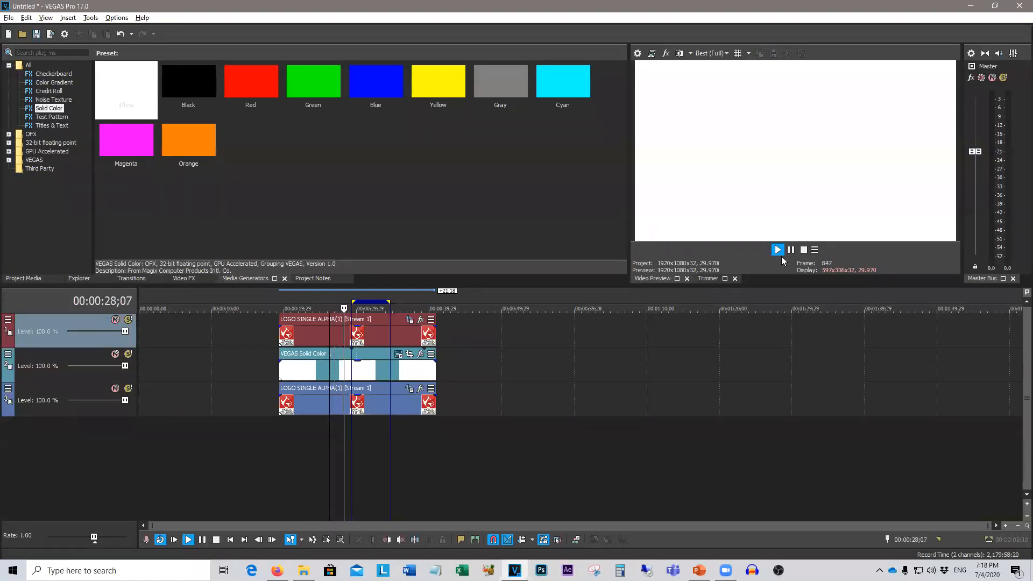
pyautogui.click(300, 425)
pyautogui.click(311, 426)
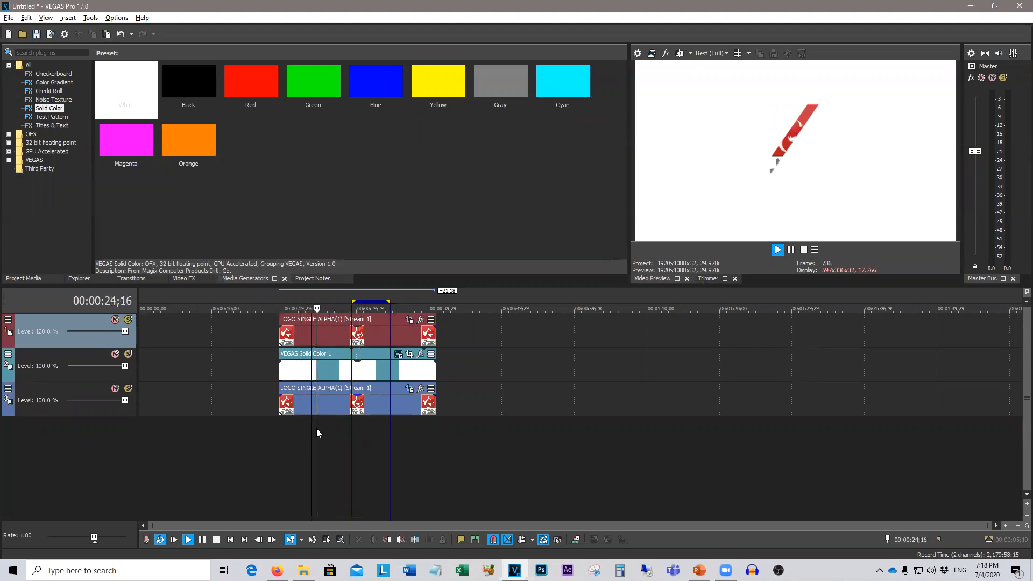
pyautogui.moveTo(297, 428); pyautogui.dragTo(326, 447)
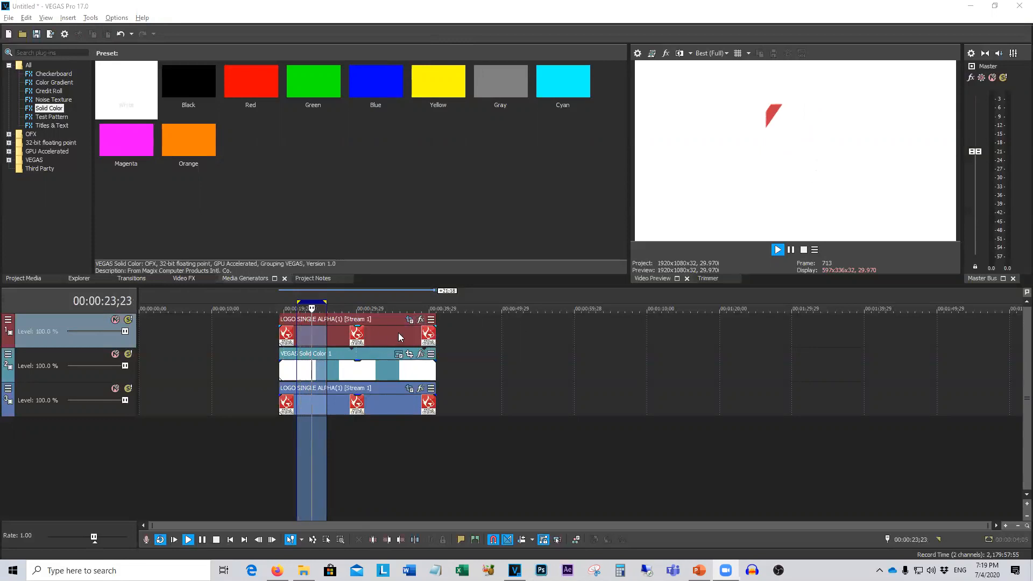
# Try the VEGAS Fill Light effect on the topmost logo event with adjusted softness and hue, and remove it
pyautogui.click(421, 321)
pyautogui.click(421, 321)
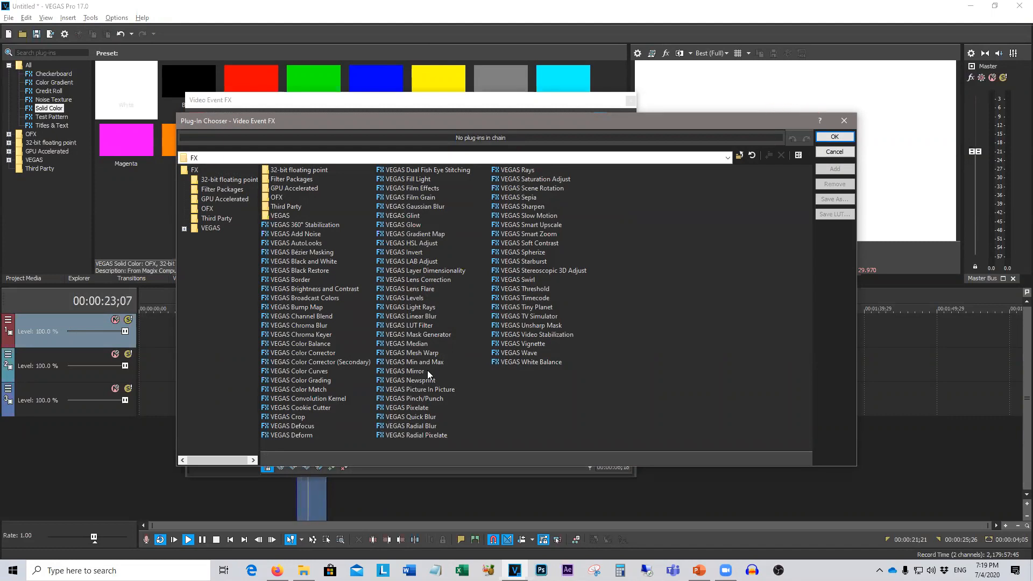
pyautogui.click(421, 308)
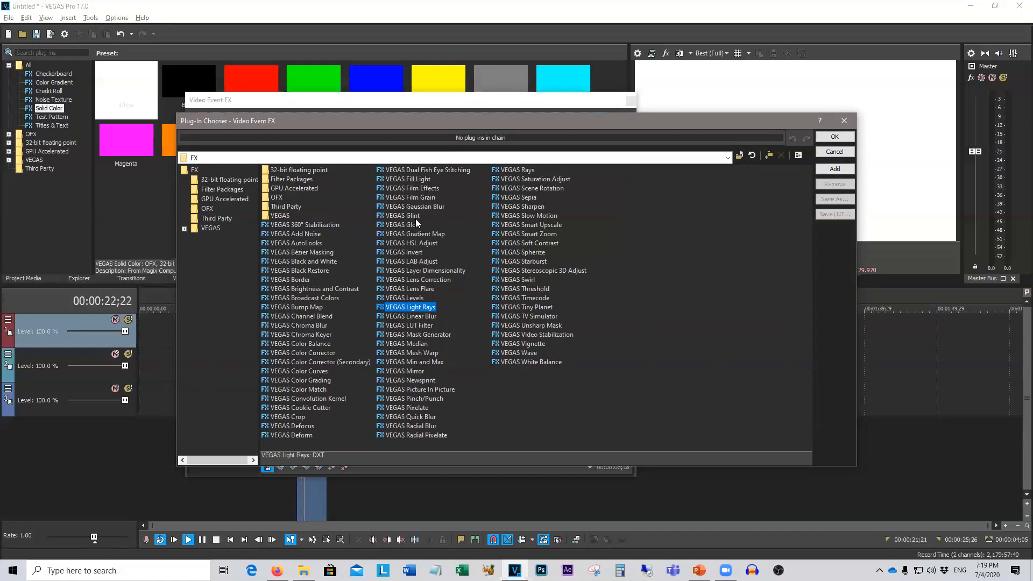
pyautogui.doubleClick(418, 182)
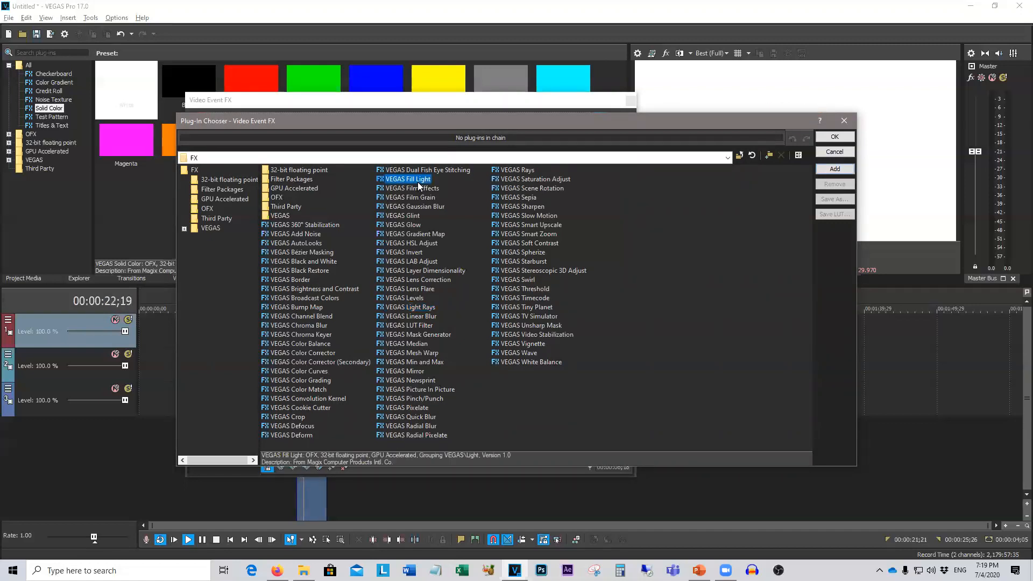
pyautogui.click(851, 136)
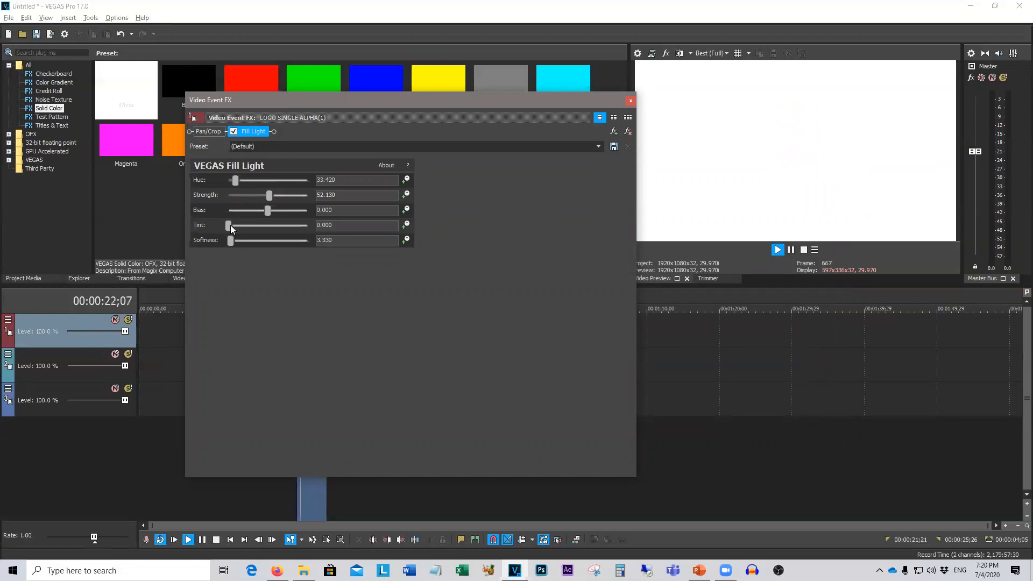
pyautogui.moveTo(232, 238); pyautogui.dragTo(251, 237)
pyautogui.moveTo(235, 180); pyautogui.dragTo(239, 184)
pyautogui.click(628, 132)
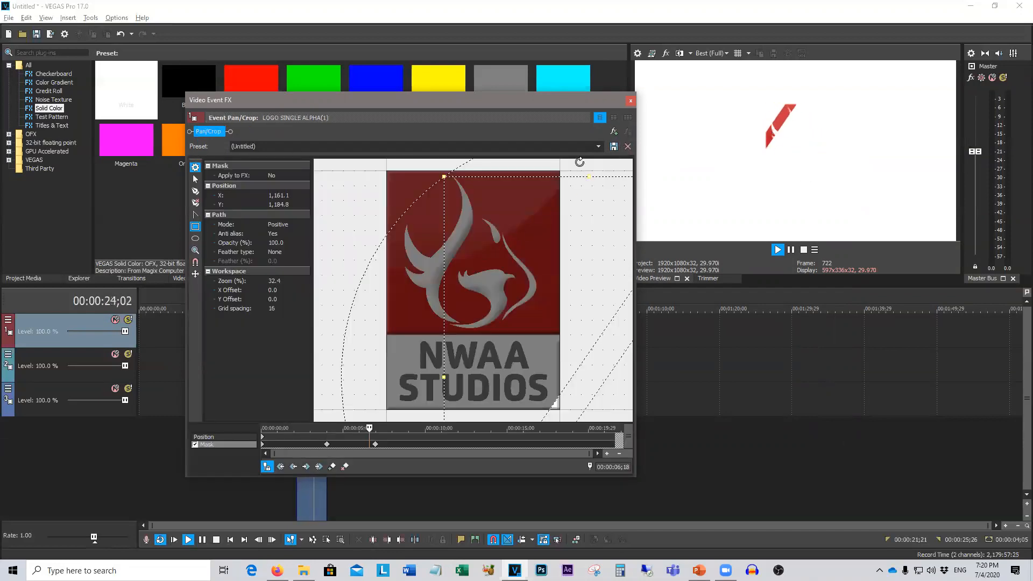
pyautogui.click(630, 101)
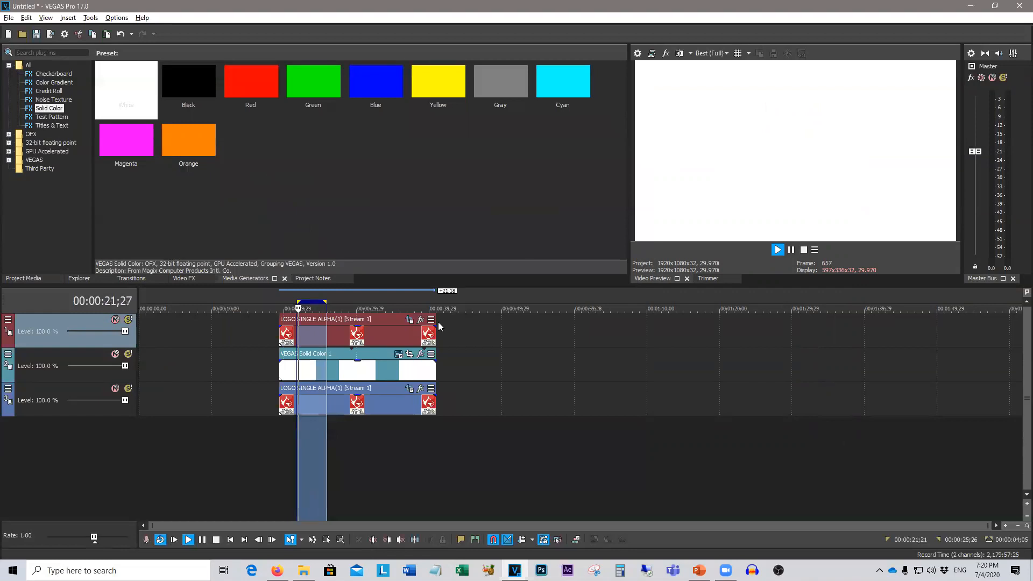
# Add the VEGAS Light Rays effect to the topmost logo event, discarding Glow from the effect chain
pyautogui.click(423, 319)
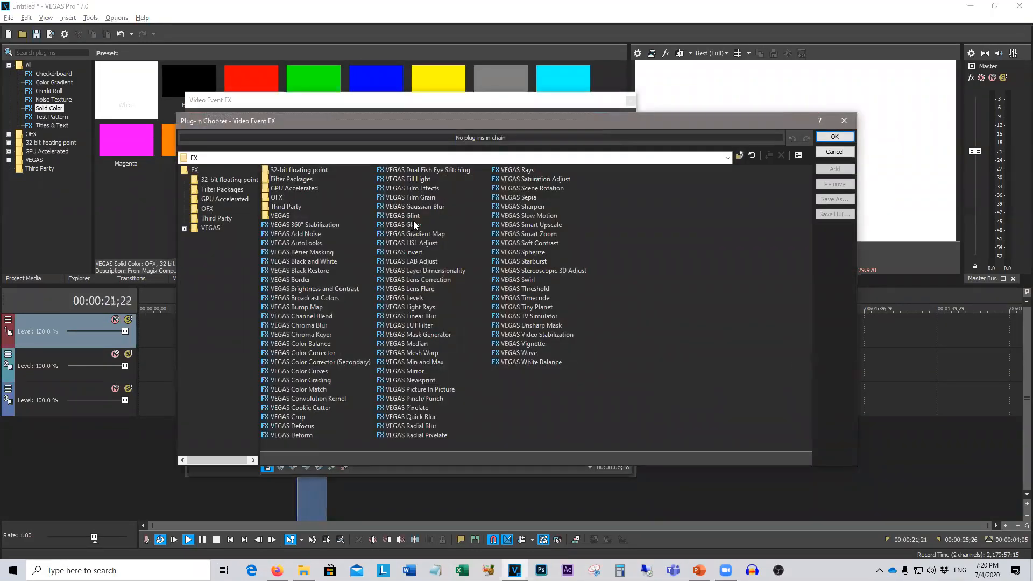
pyautogui.doubleClick(414, 222)
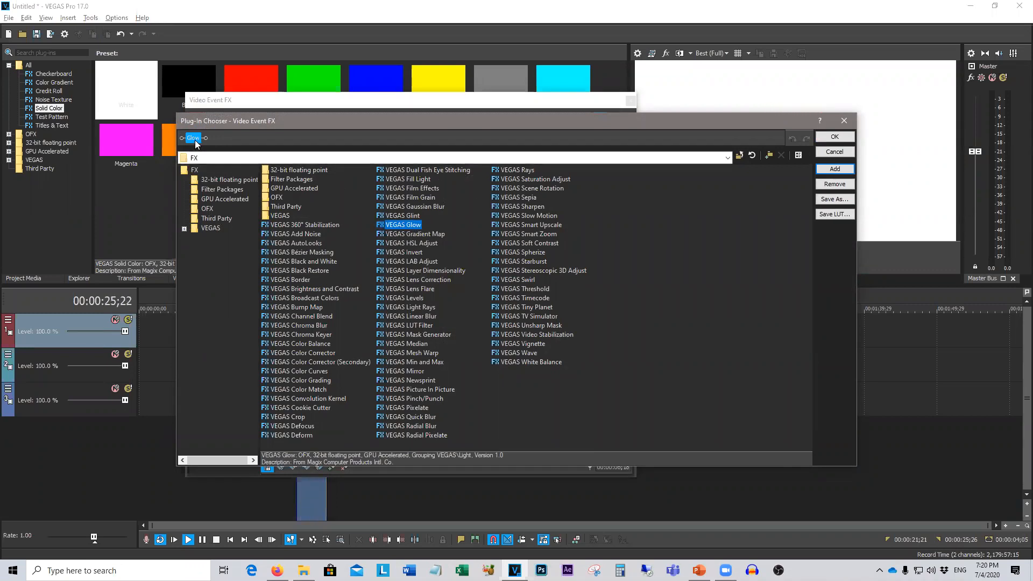
pyautogui.click(823, 184)
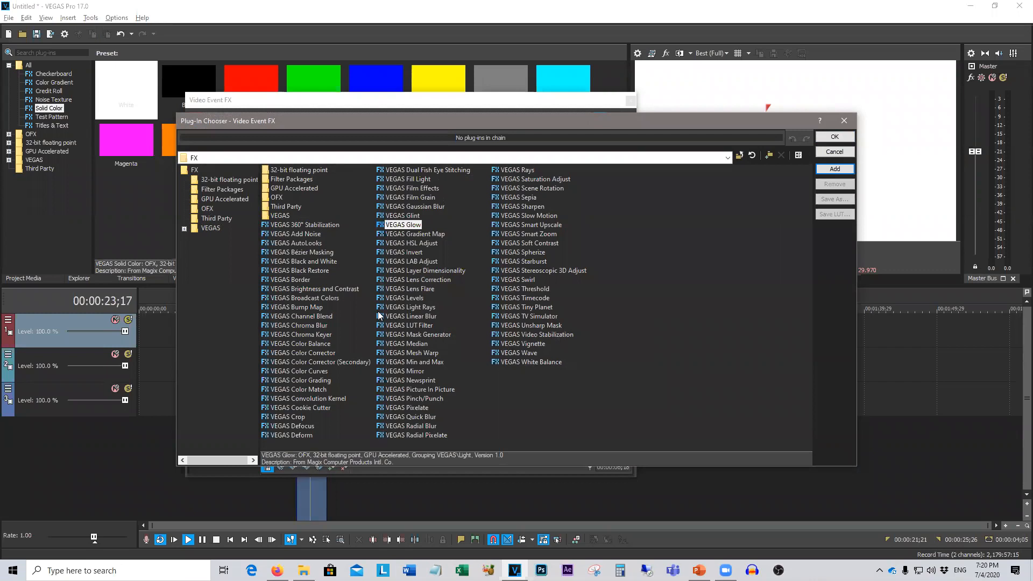
pyautogui.doubleClick(420, 307)
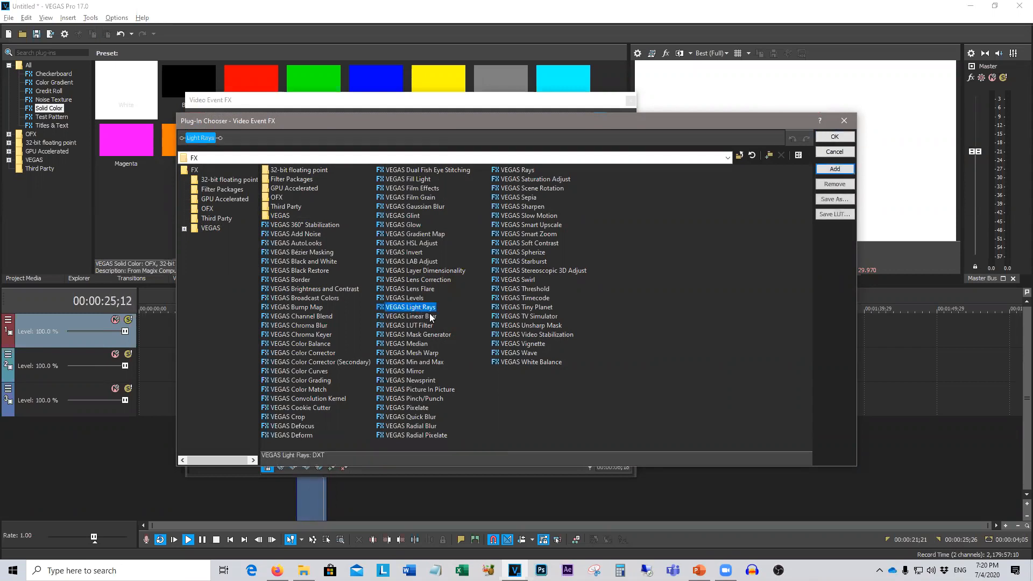
pyautogui.click(835, 137)
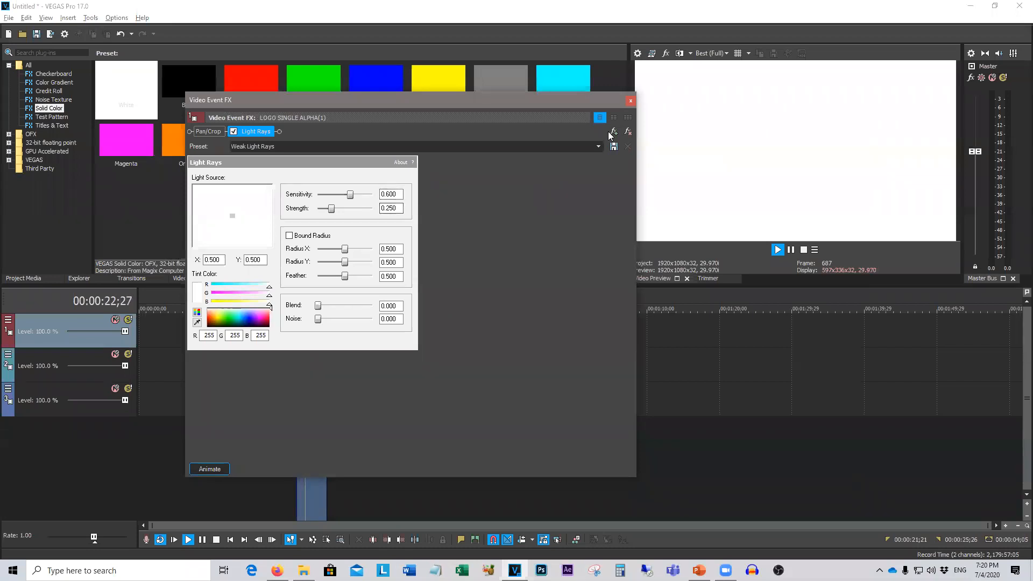
pyautogui.click(629, 102)
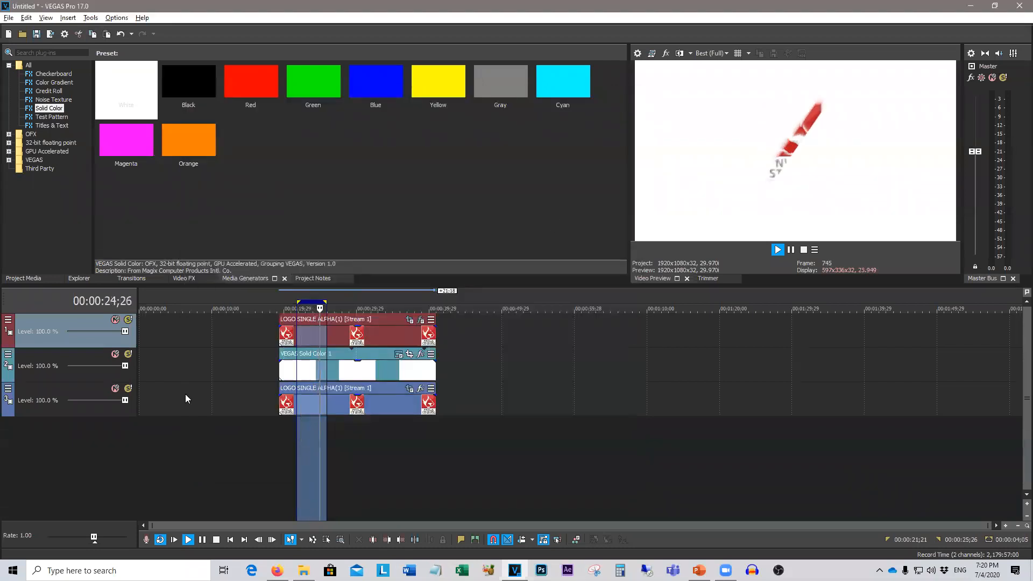
# Mute the solid color track and set the Light Rays sensitivity to 0.494, strength to 0.881, blend to 0.494 and noise to 0.484
pyautogui.click(116, 355)
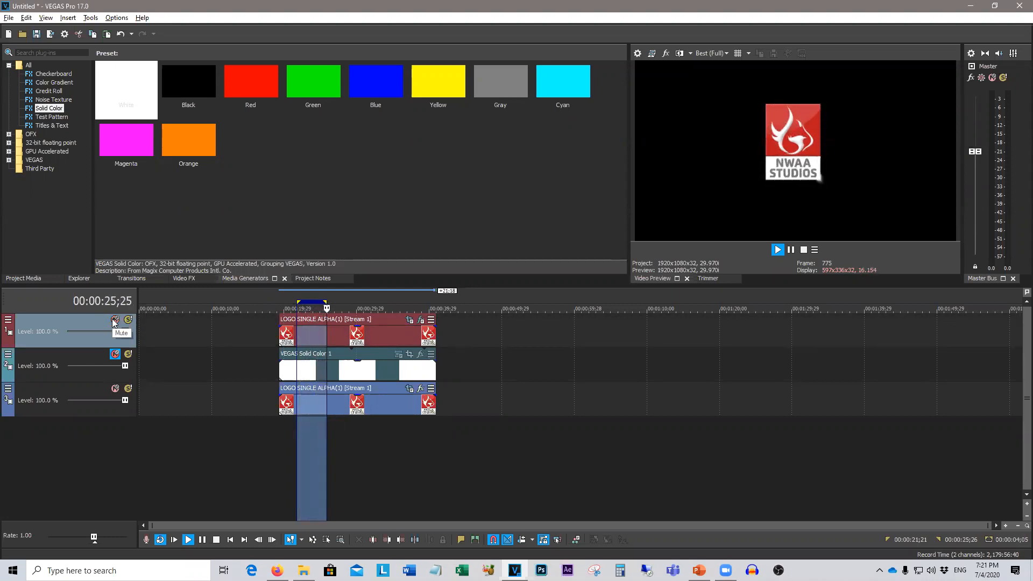
pyautogui.click(421, 321)
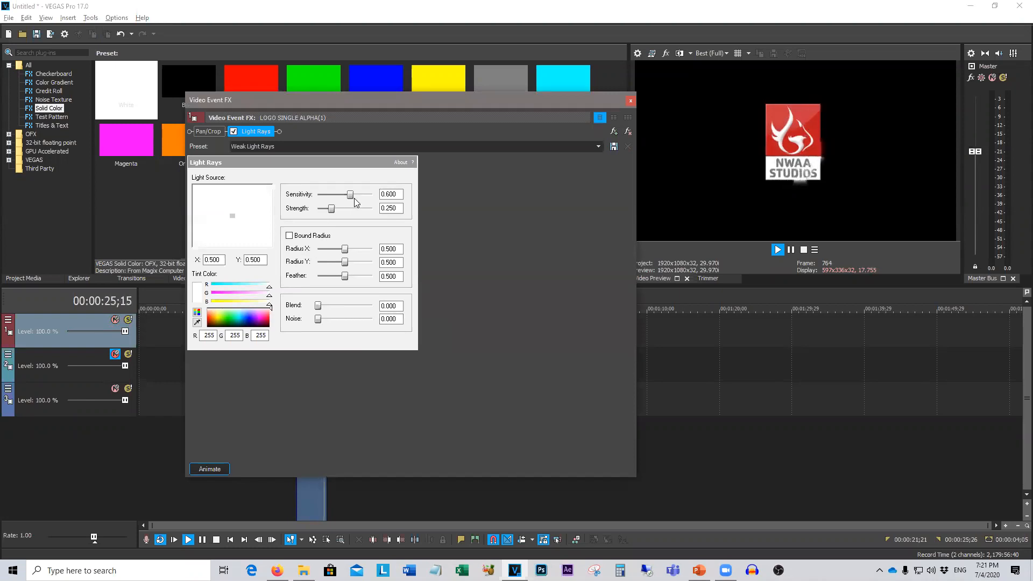
pyautogui.moveTo(350, 194); pyautogui.dragTo(359, 197)
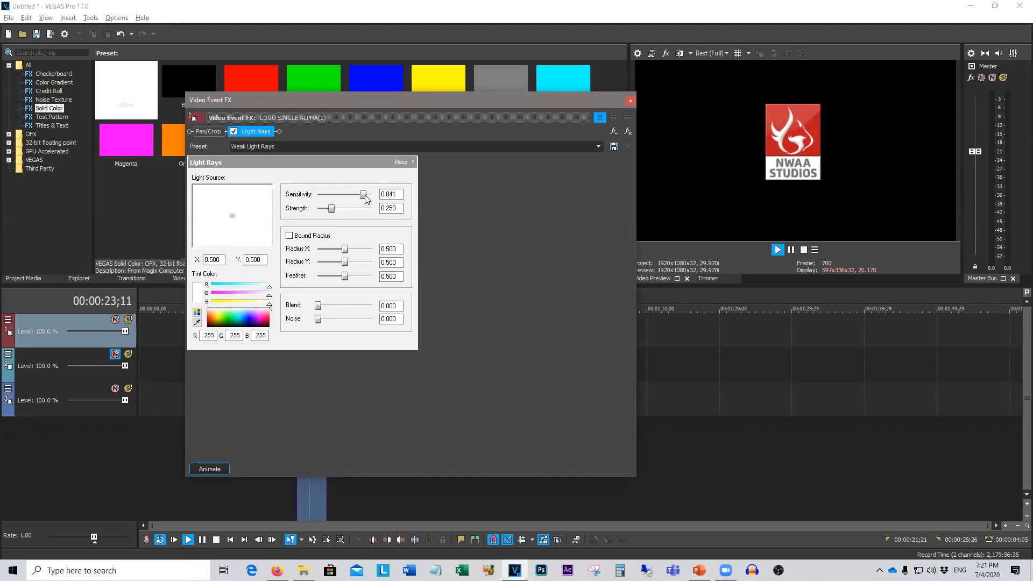
pyautogui.moveTo(370, 199)
pyautogui.mouseDown()
pyautogui.moveTo(344, 197)
pyautogui.moveTo(350, 212)
pyautogui.moveTo(367, 213)
pyautogui.mouseUp()
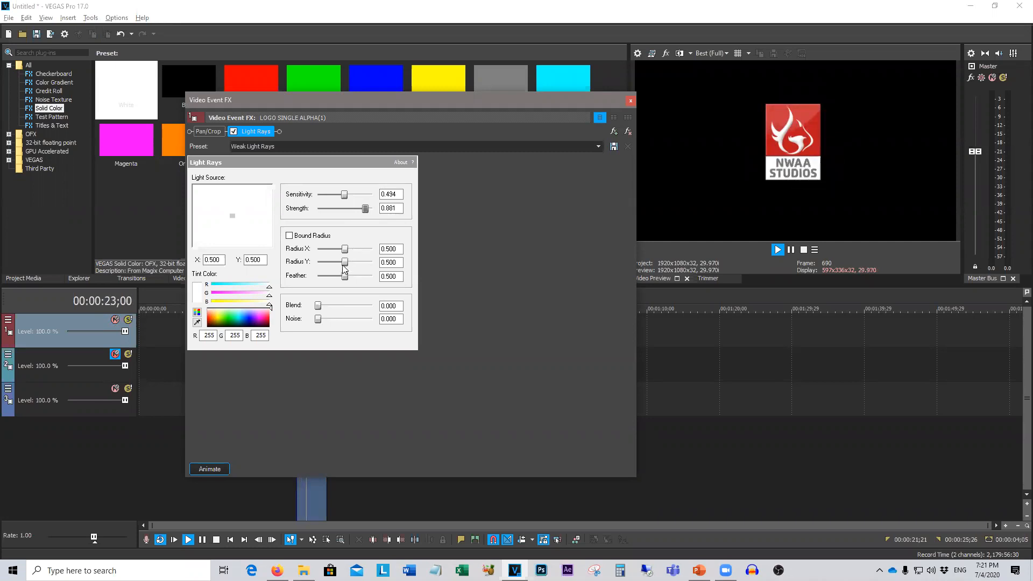
pyautogui.moveTo(318, 306); pyautogui.dragTo(346, 311)
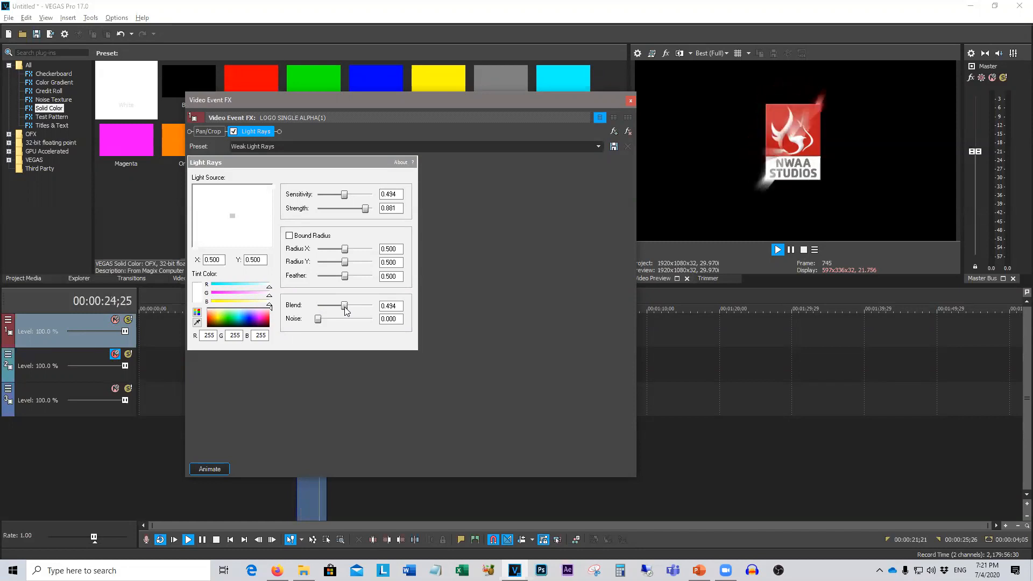
pyautogui.moveTo(324, 319); pyautogui.dragTo(348, 321)
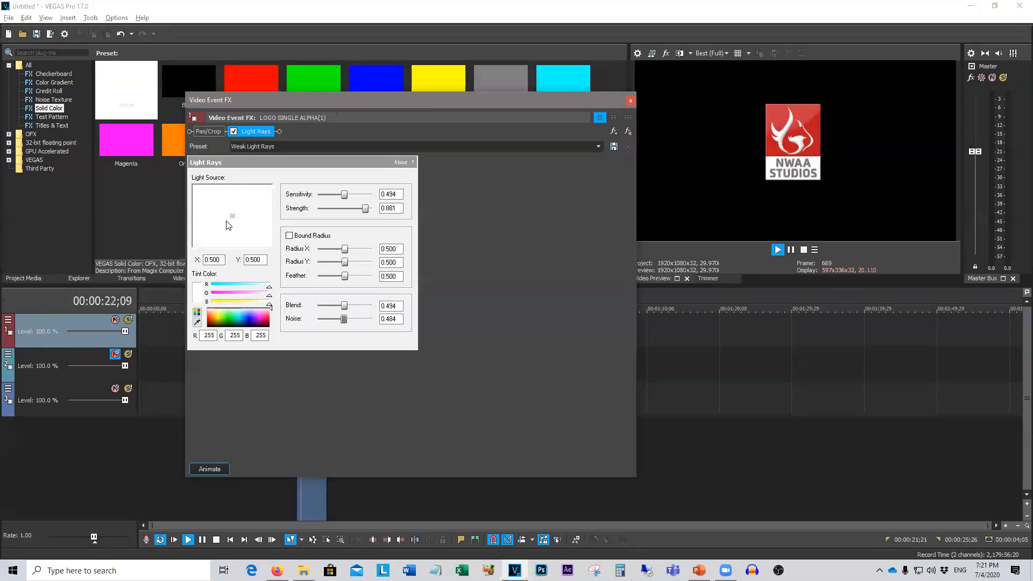
# Try several light source positions for the Light Rays effect and settle at about X 0.474, Y 0.533
pyautogui.moveTo(220, 205); pyautogui.dragTo(189, 182)
pyautogui.moveTo(216, 209); pyautogui.dragTo(237, 217)
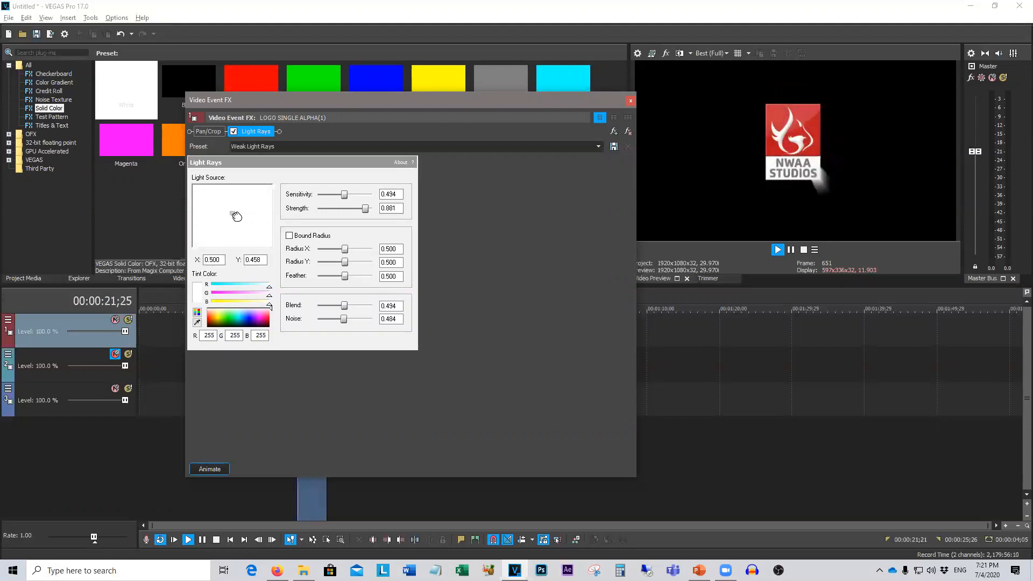
pyautogui.moveTo(237, 216); pyautogui.dragTo(276, 245)
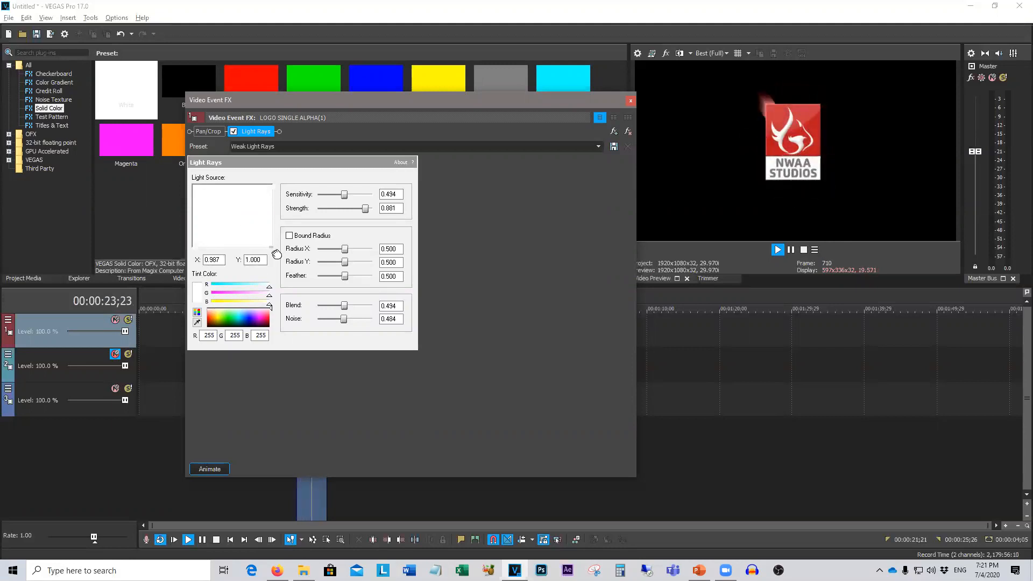
pyautogui.moveTo(276, 254); pyautogui.dragTo(272, 251)
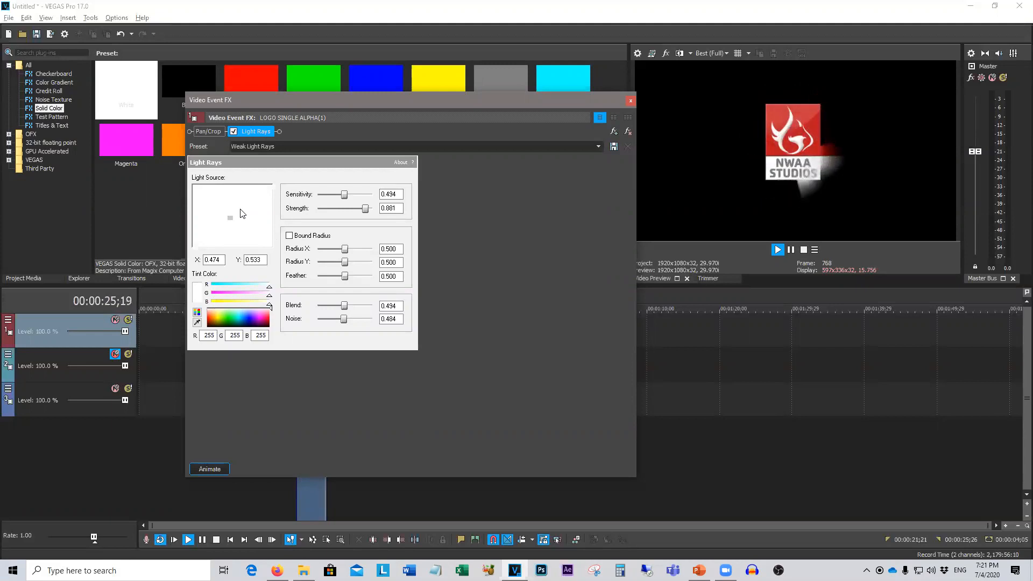
# Try green, dark blue and pink tints on the light rays and return the tint color to white (255, 255, 255)
pyautogui.click(230, 318)
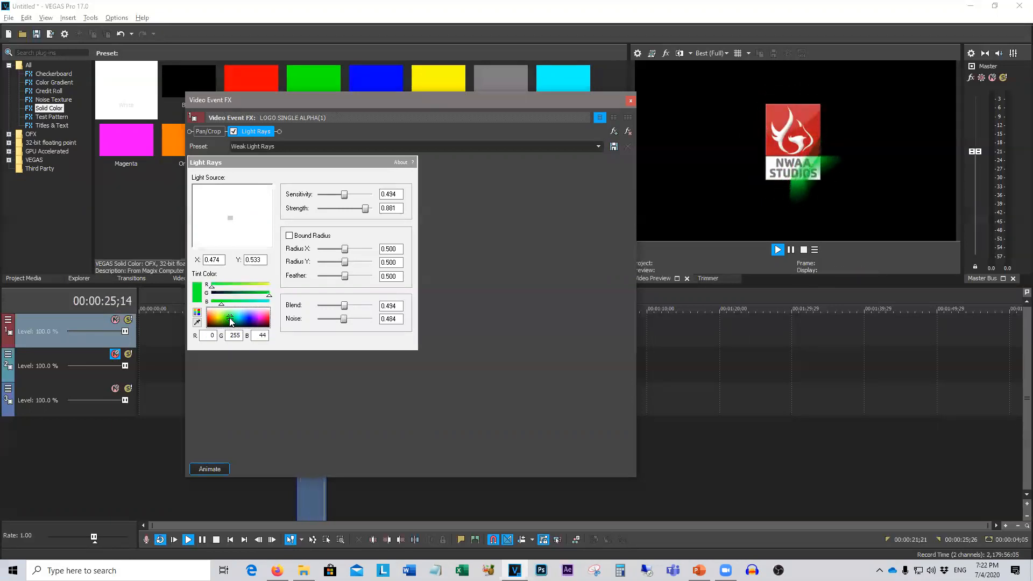
pyautogui.moveTo(230, 322); pyautogui.dragTo(249, 325)
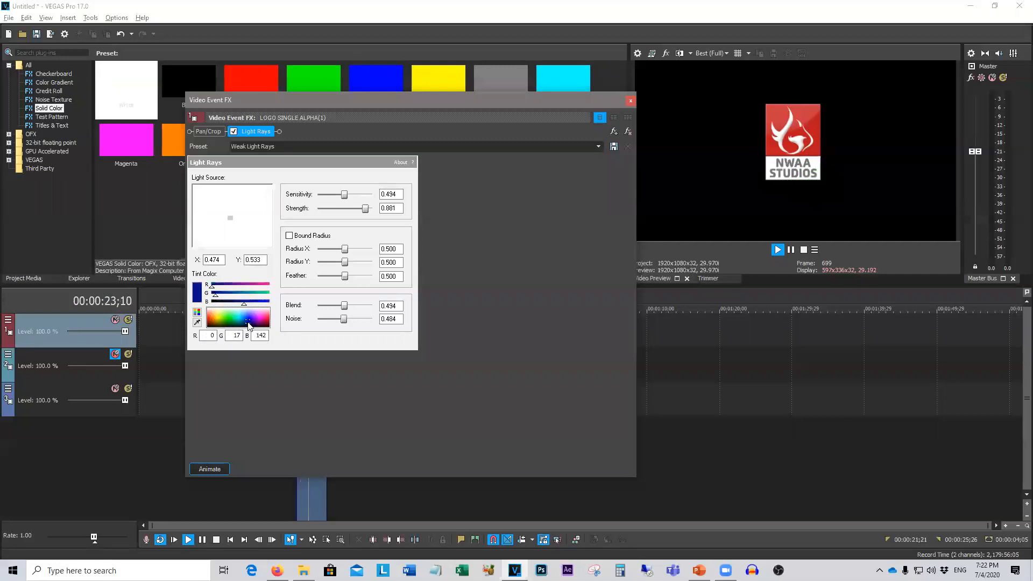
pyautogui.click(265, 317)
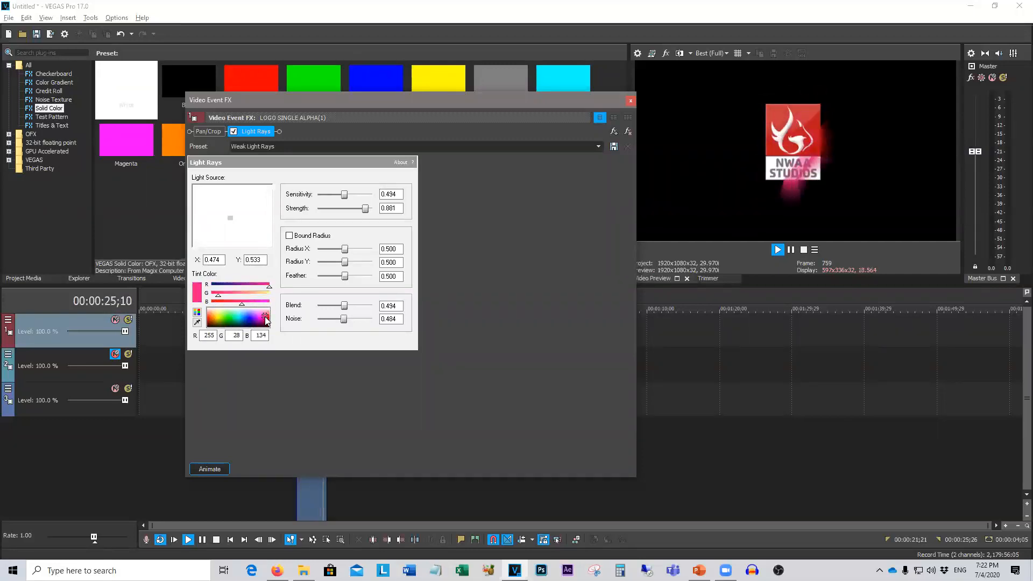
pyautogui.moveTo(265, 320); pyautogui.dragTo(276, 307)
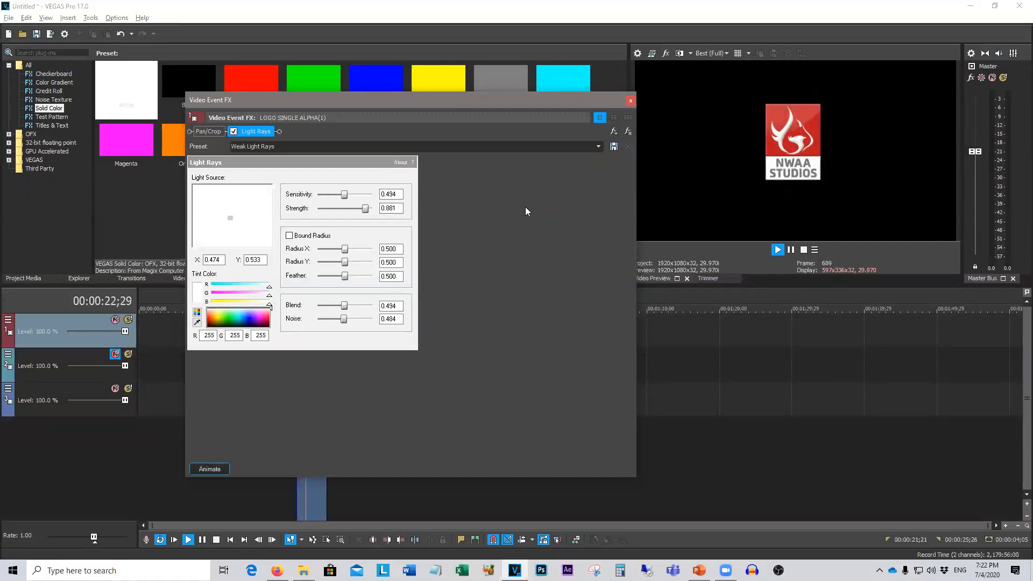
# Add the VEGAS Glow effect after Light Rays in the topmost logo event's effect chain
pyautogui.click(629, 101)
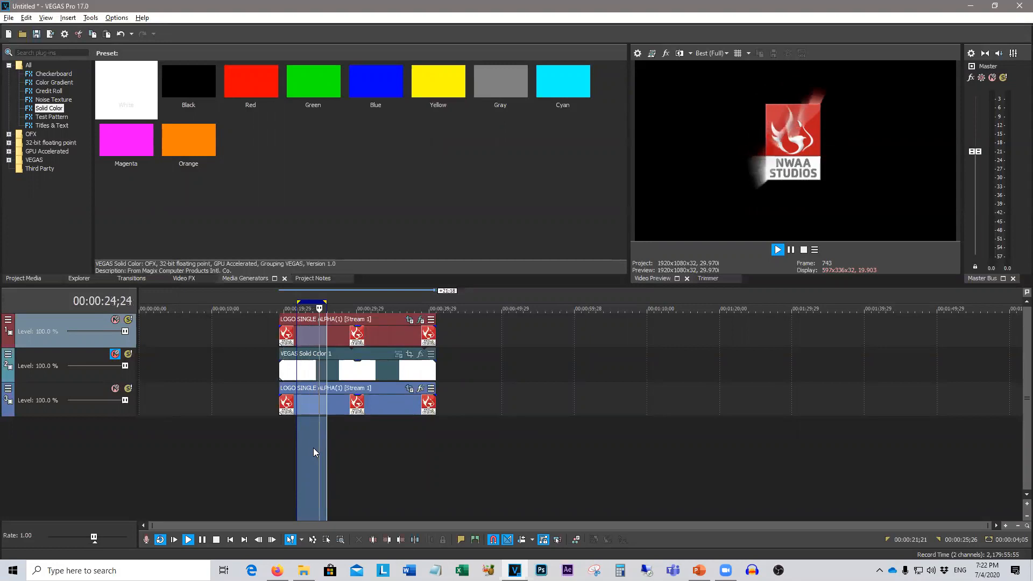
pyautogui.click(421, 322)
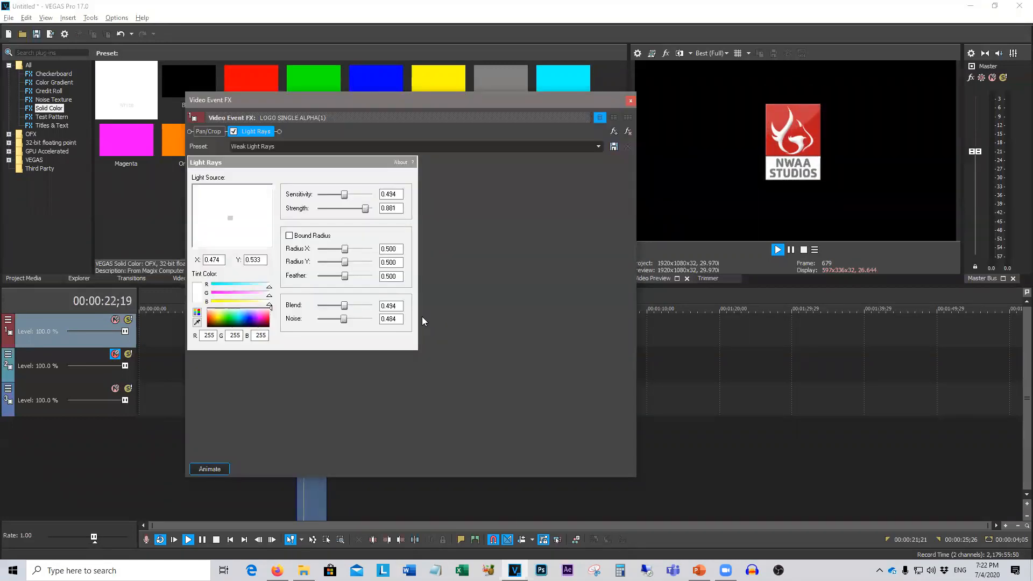
pyautogui.click(613, 131)
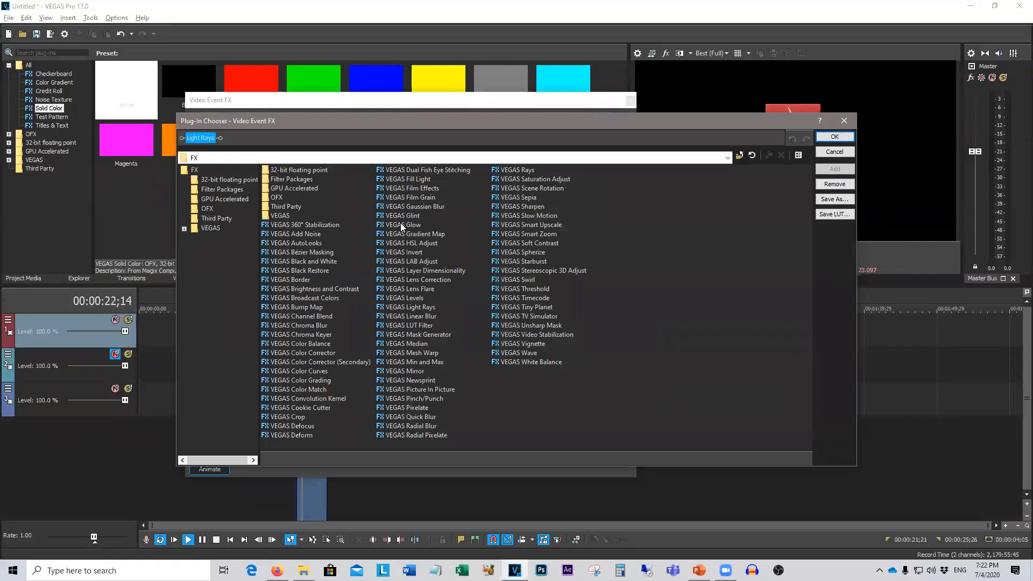
pyautogui.doubleClick(405, 225)
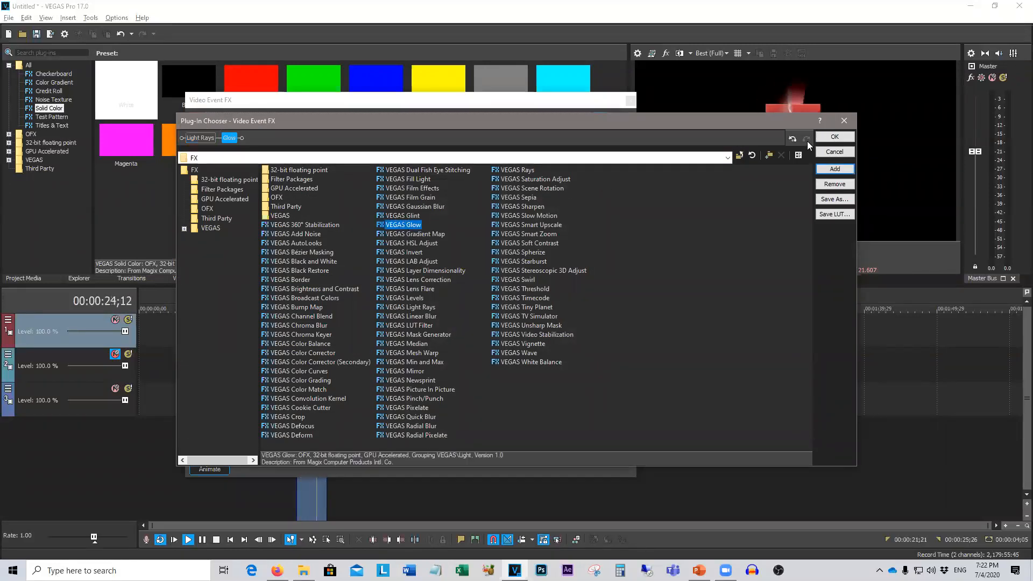
pyautogui.click(834, 137)
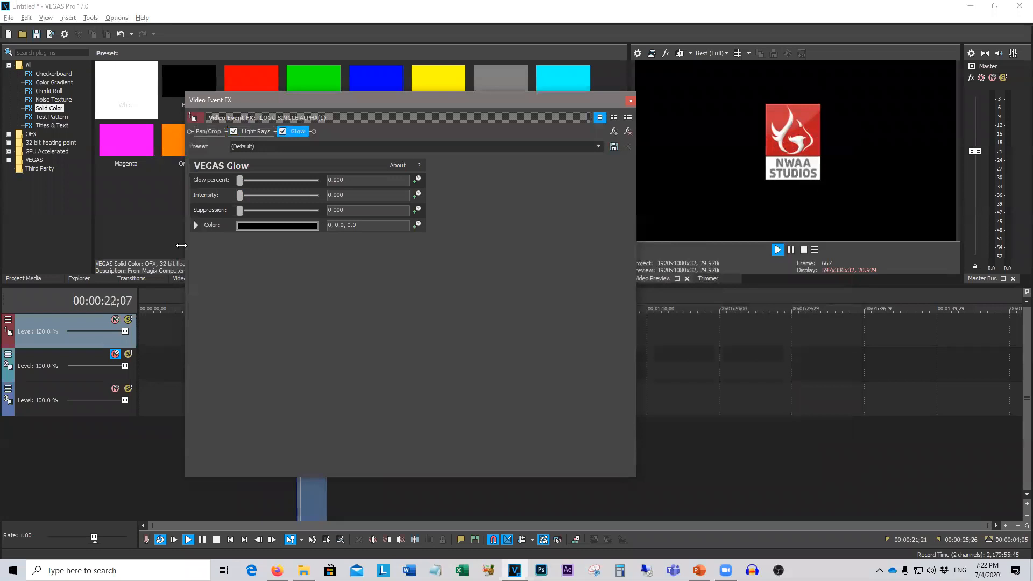
# Set the Glow color to near-white (0, 0.0, 0.97) and the glow percent to 0.197, then stop playback
pyautogui.click(258, 225)
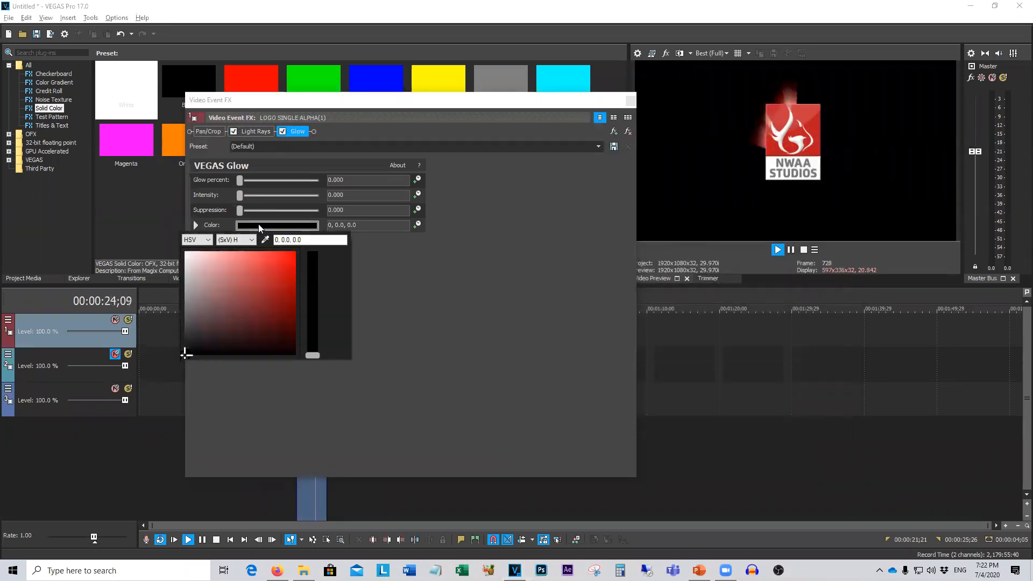
pyautogui.click(185, 255)
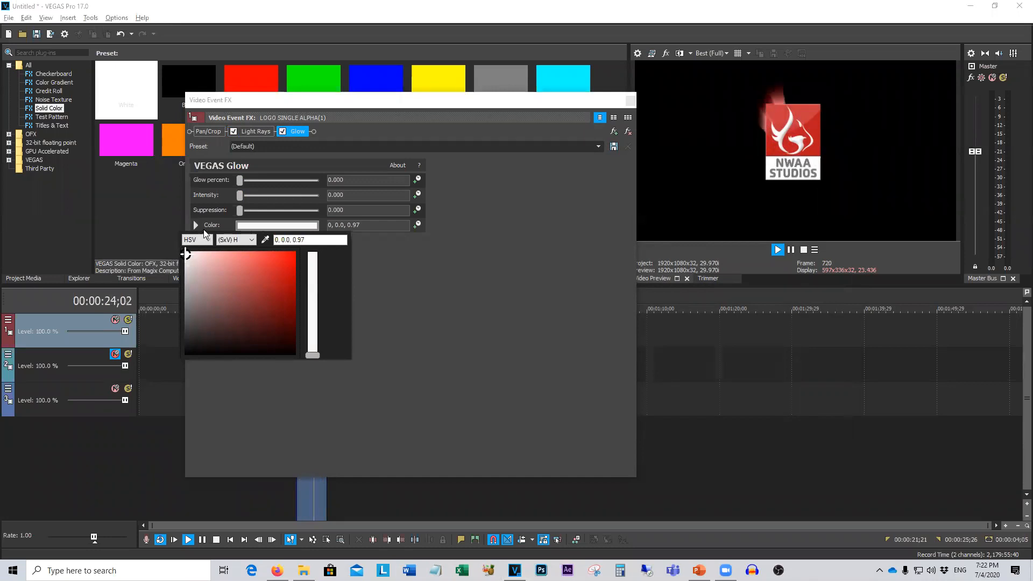
pyautogui.click(241, 185)
pyautogui.click(245, 182)
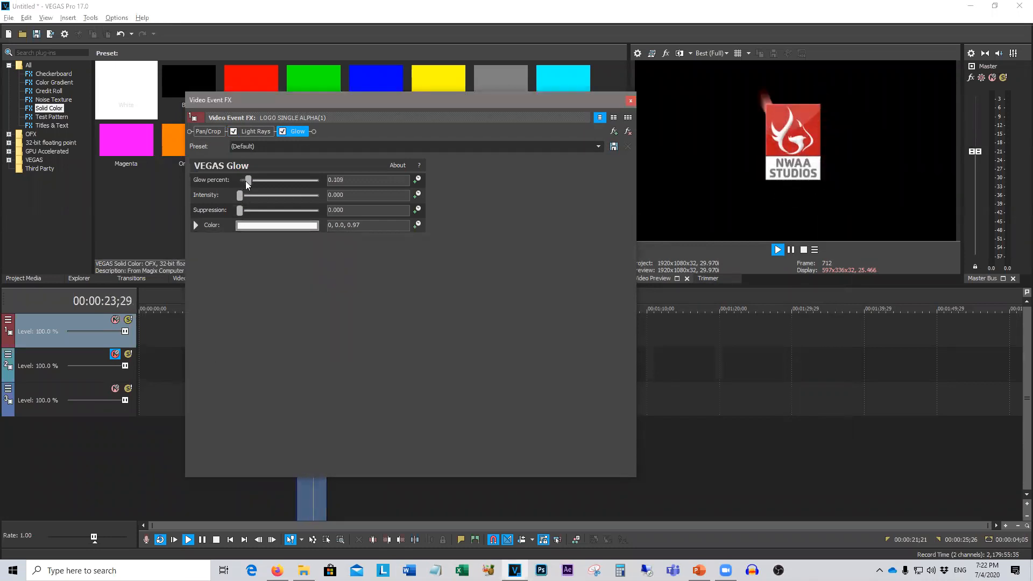
pyautogui.moveTo(247, 185); pyautogui.dragTo(255, 182)
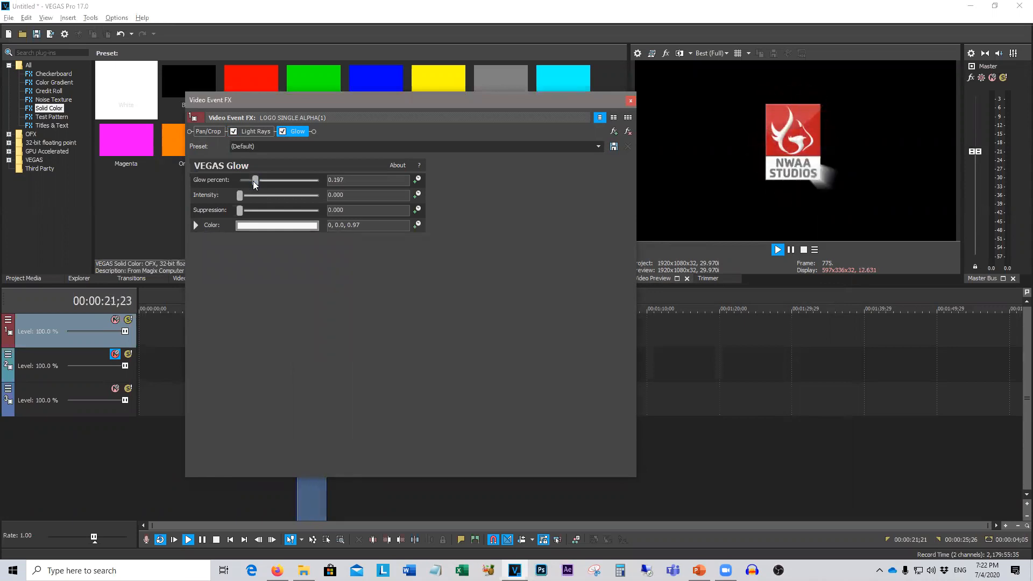
pyautogui.click(804, 250)
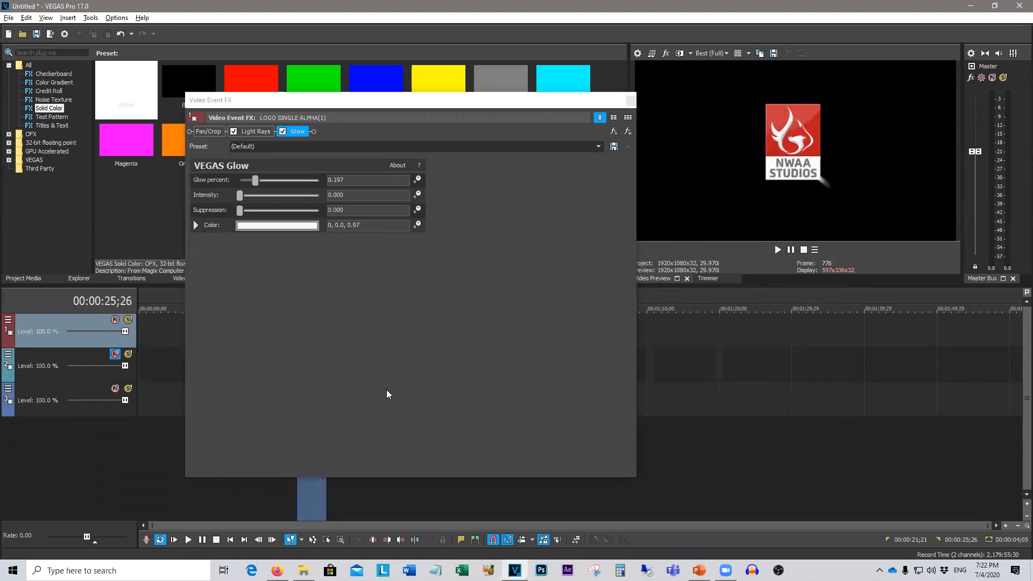
# With the playhead at 00:00:24;16, set the Glow percent to 0.728, intensity to 2.585 and suppression to 0.027, and play the result
pyautogui.moveTo(382, 105); pyautogui.dragTo(589, 114)
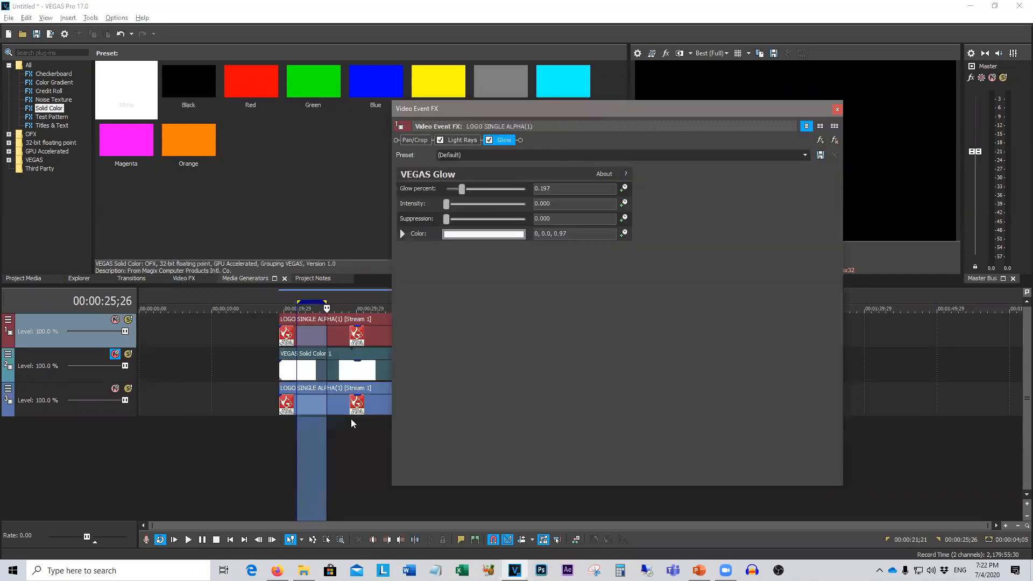
pyautogui.click(312, 425)
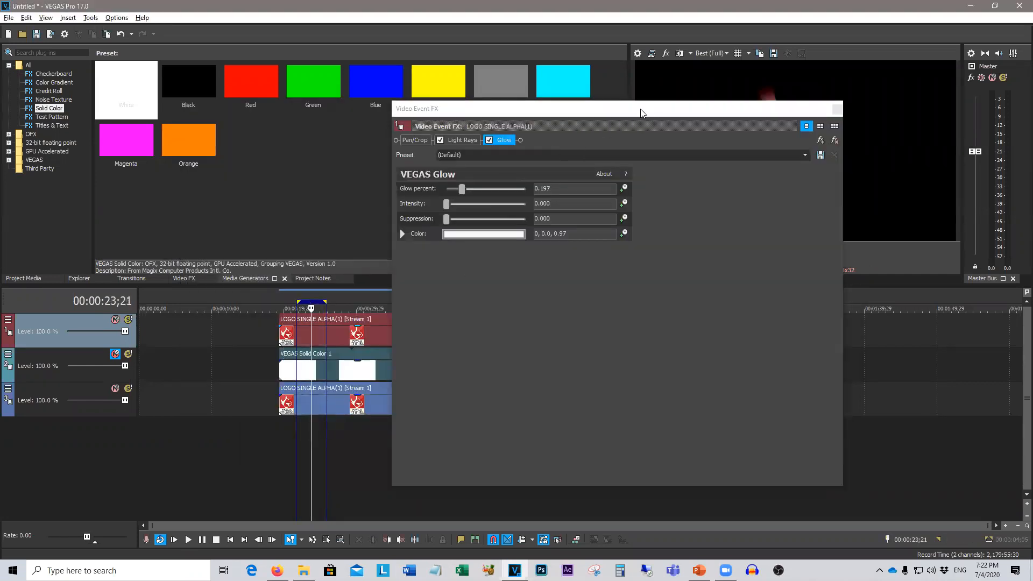
pyautogui.moveTo(641, 113)
pyautogui.mouseDown()
pyautogui.moveTo(662, 95)
pyautogui.moveTo(654, 114)
pyautogui.mouseUp()
pyautogui.click(316, 427)
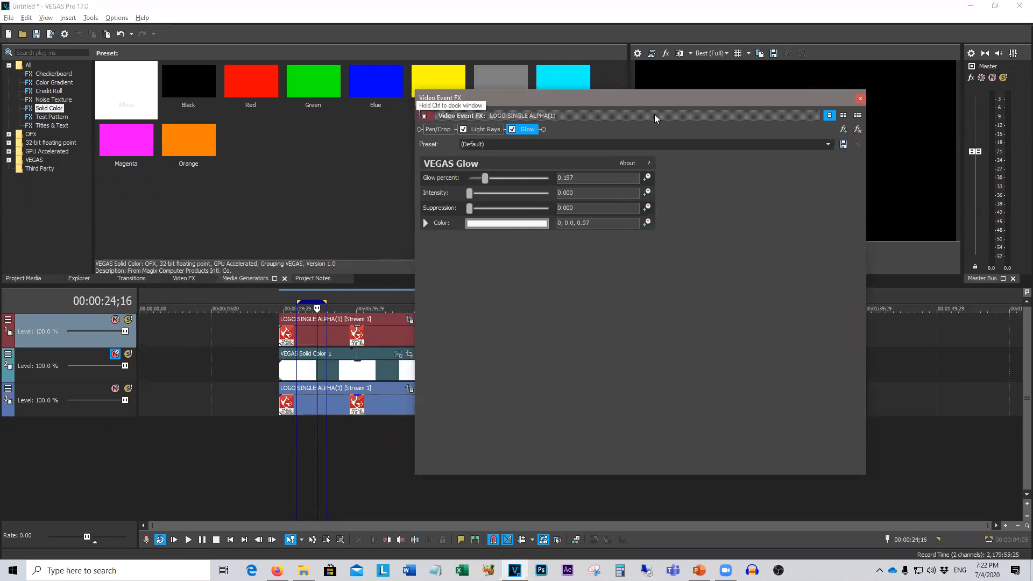
pyautogui.moveTo(654, 114); pyautogui.dragTo(328, 91)
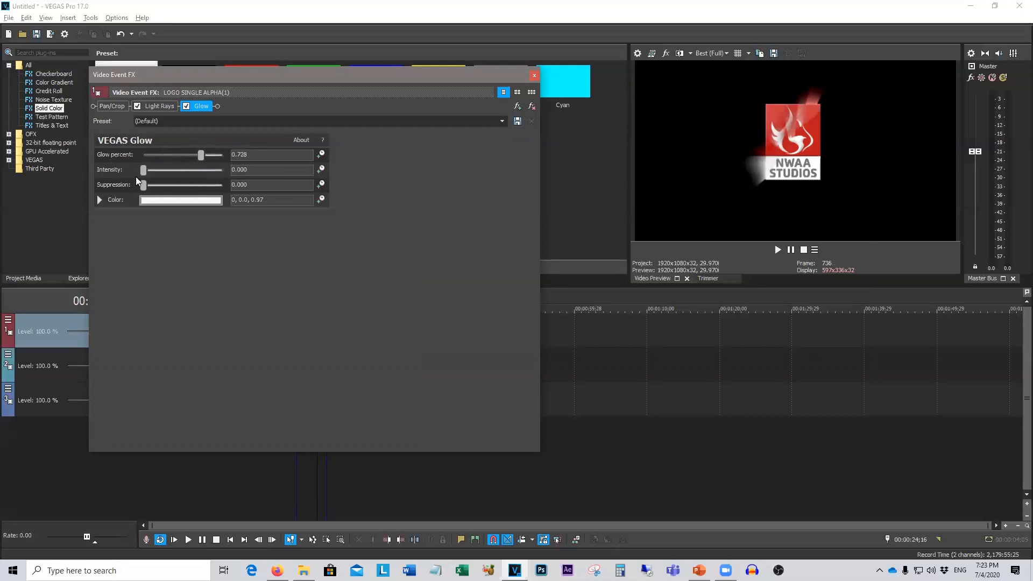
pyautogui.moveTo(146, 175)
pyautogui.mouseDown()
pyautogui.moveTo(200, 178)
pyautogui.moveTo(167, 175)
pyautogui.moveTo(159, 189)
pyautogui.moveTo(169, 191)
pyautogui.moveTo(134, 191)
pyautogui.moveTo(146, 189)
pyautogui.mouseUp()
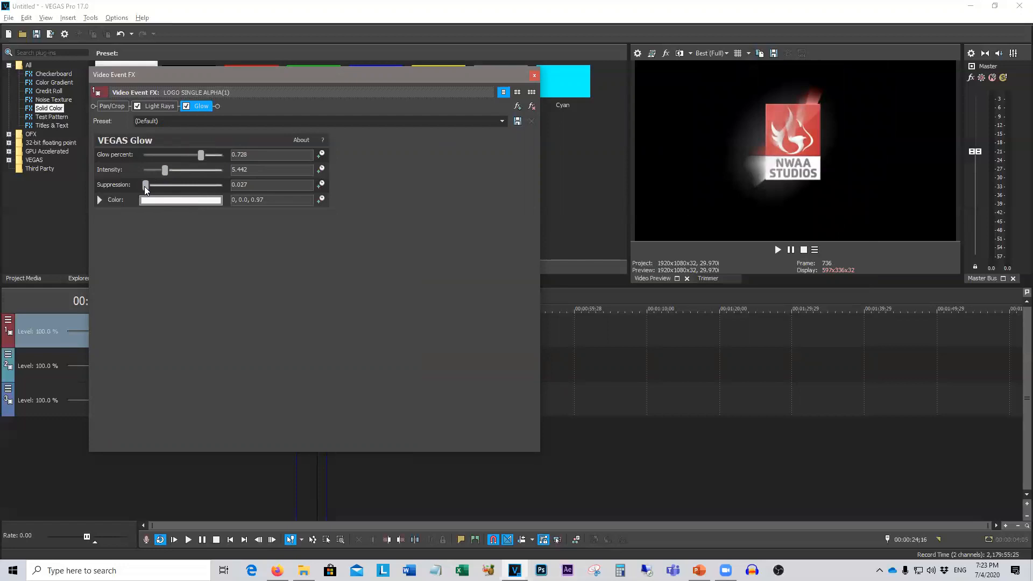
pyautogui.moveTo(163, 175); pyautogui.dragTo(152, 176)
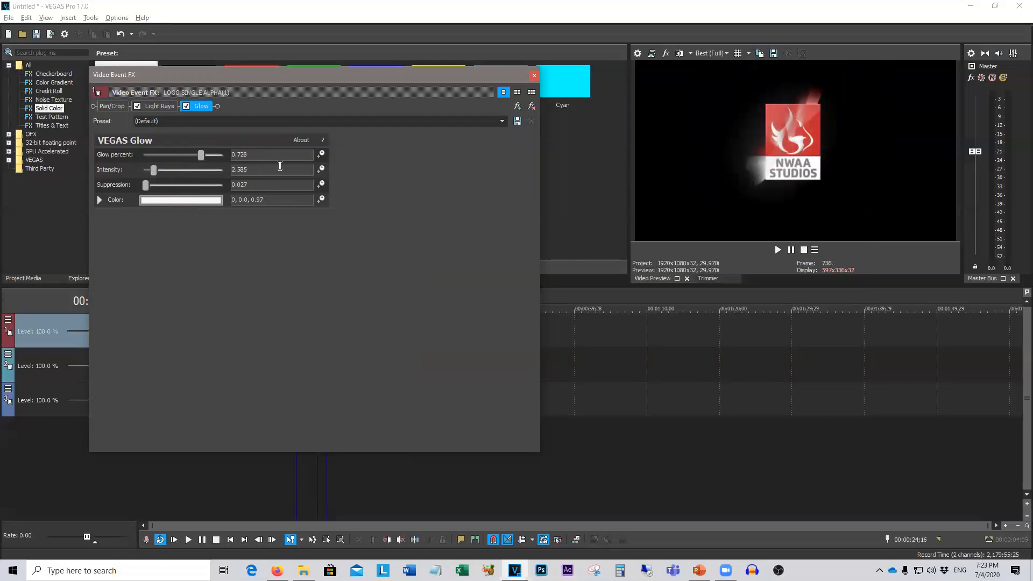
pyautogui.click(776, 249)
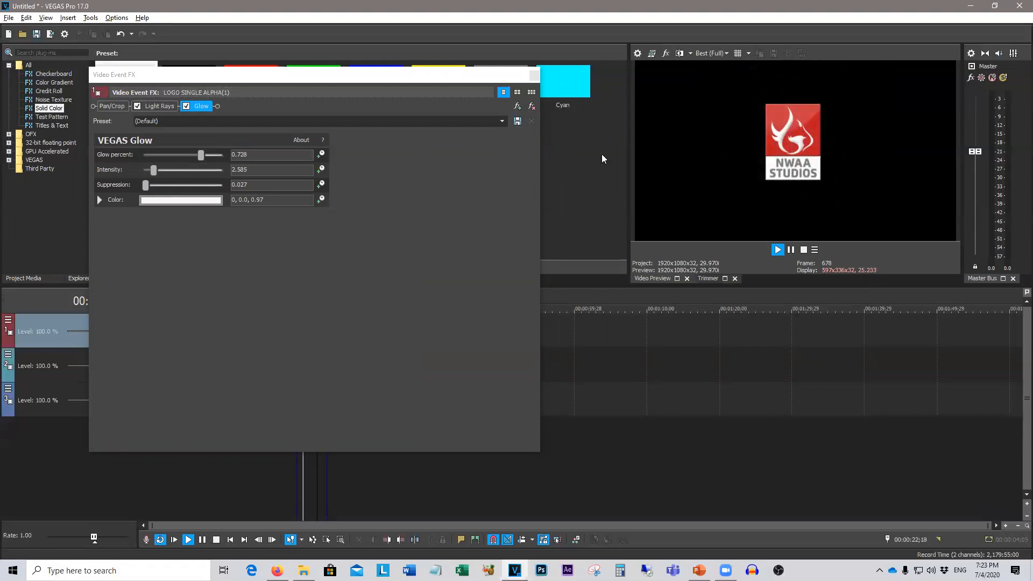
pyautogui.click(534, 75)
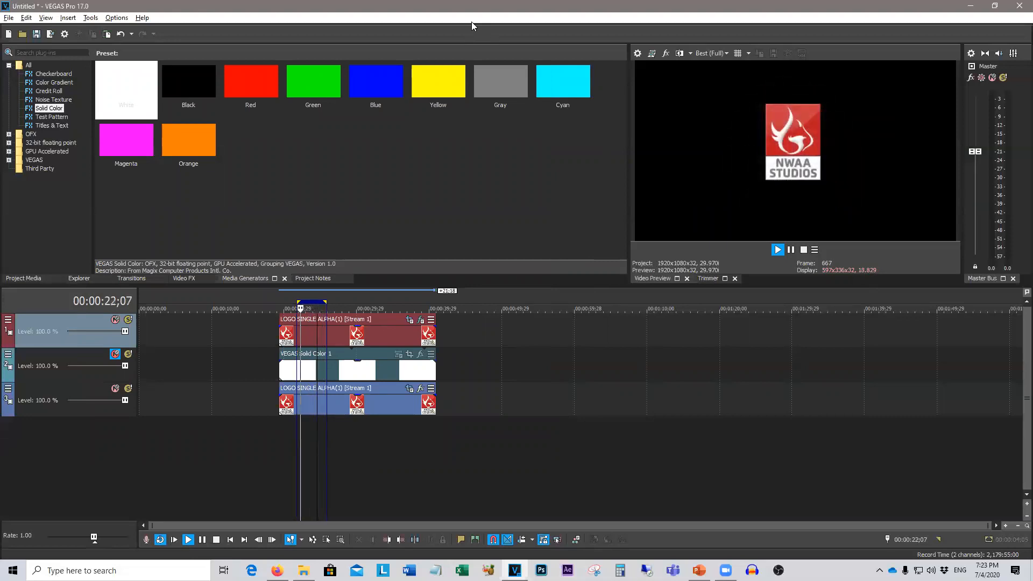
# Animate the topmost logo event's Light Rays tint with four keyframes, from pink (255, 28, 181) at about 00:00:05;23 to yellow-green (195, 241, 0) at 00:00:07;20
pyautogui.click(420, 319)
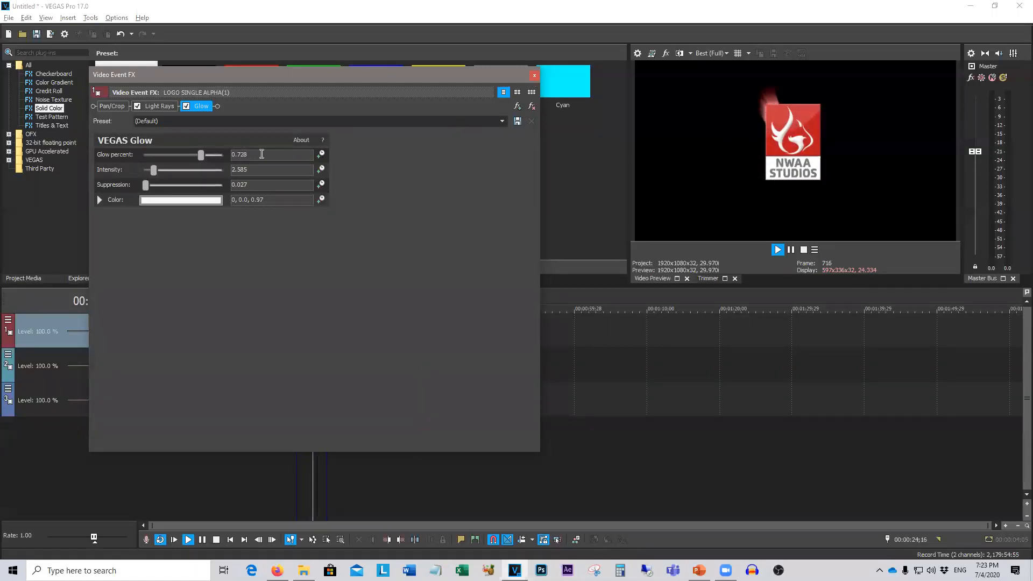
pyautogui.click(159, 106)
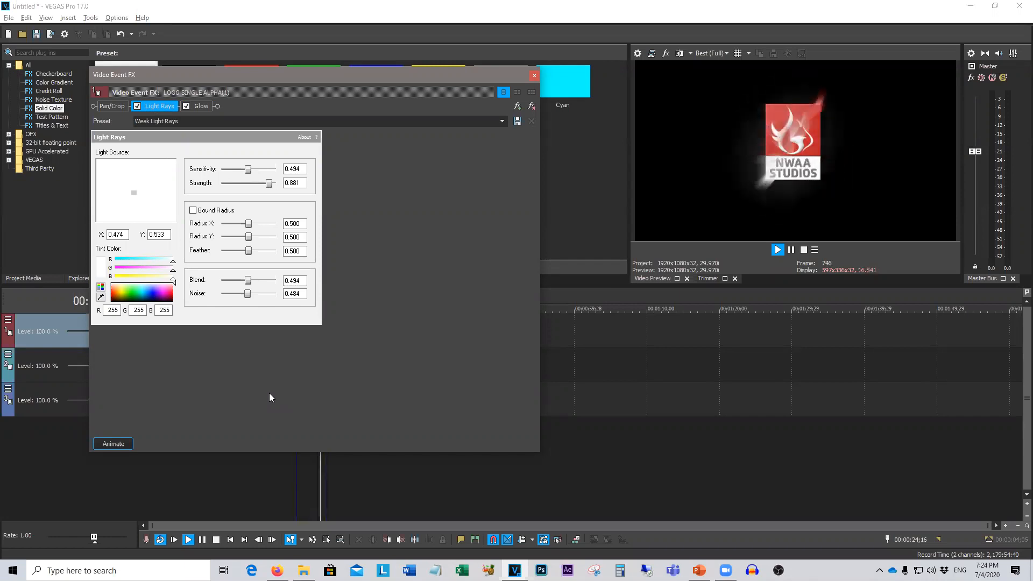
pyautogui.click(380, 34)
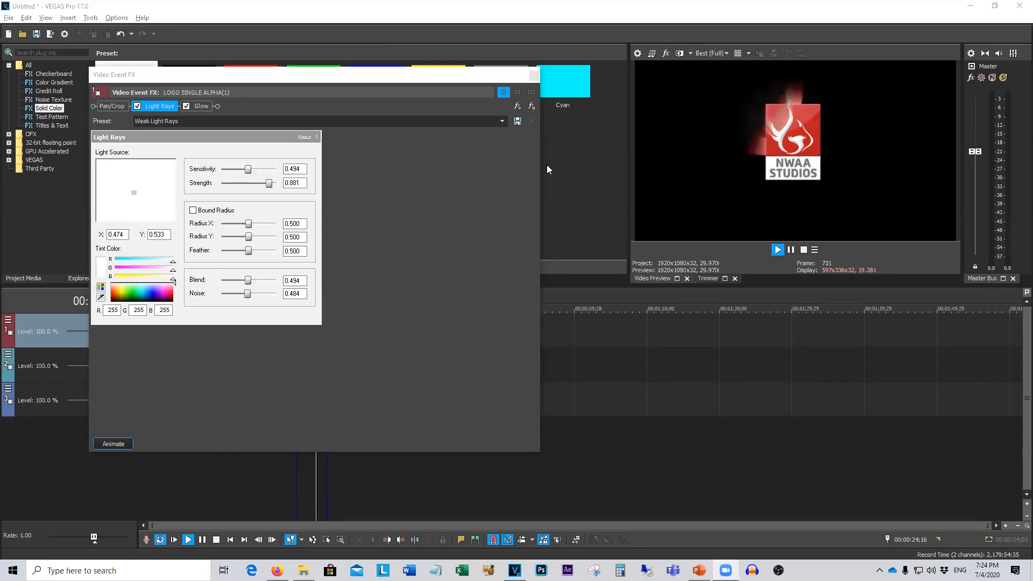
pyautogui.click(122, 445)
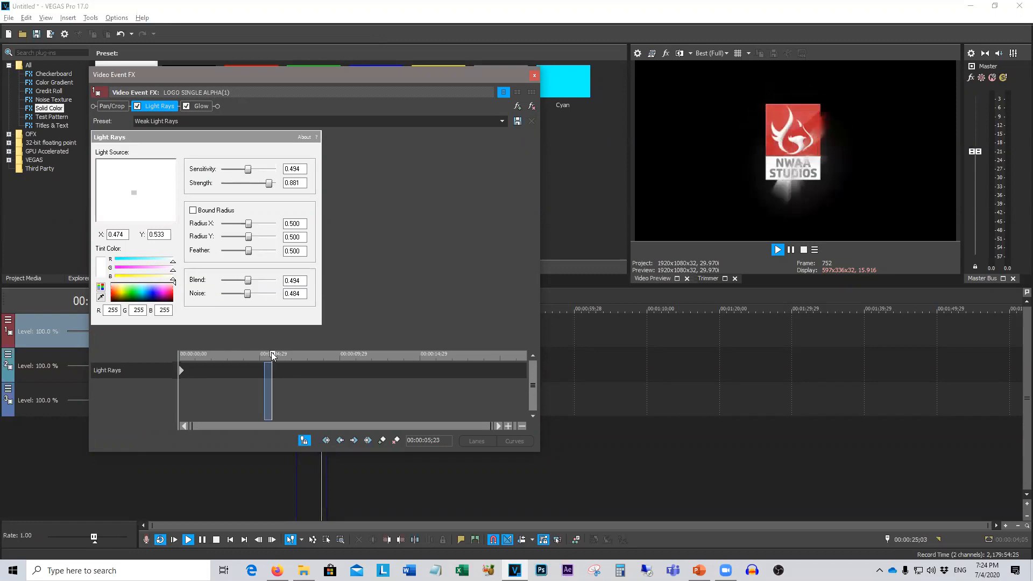
pyautogui.click(166, 291)
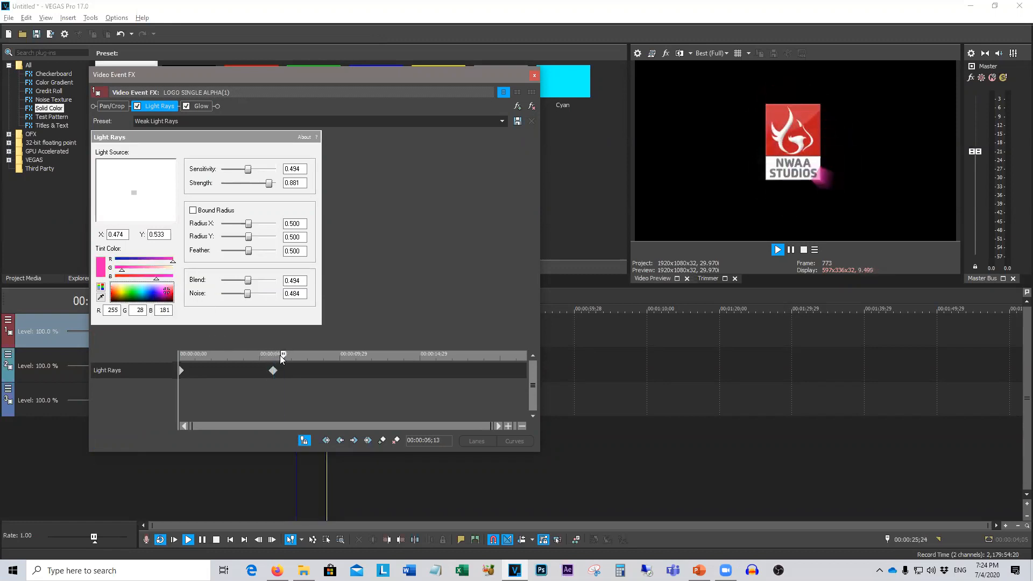
pyautogui.click(151, 294)
pyautogui.moveTo(281, 356); pyautogui.dragTo(296, 357)
pyautogui.click(135, 293)
pyautogui.click(123, 292)
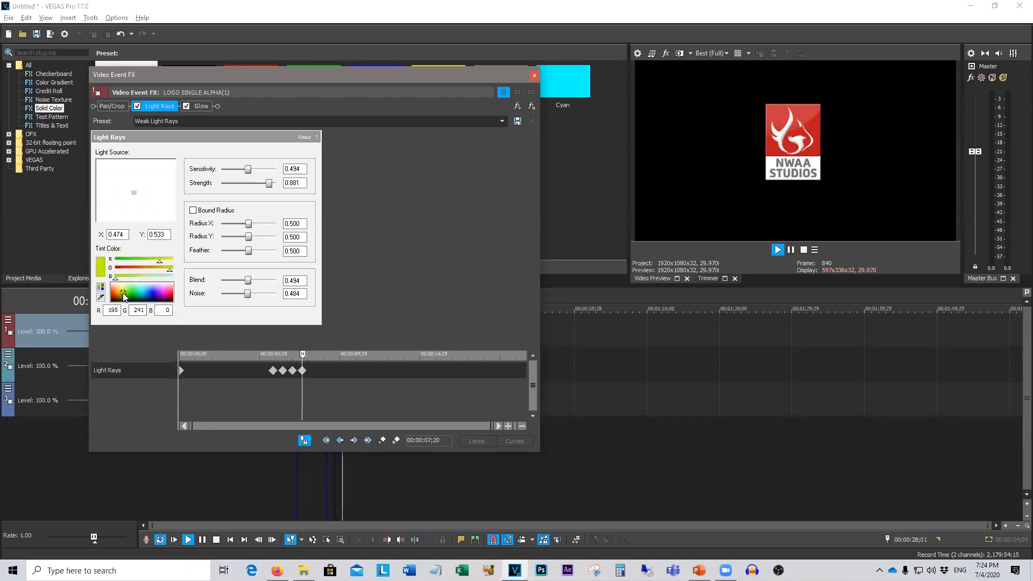
pyautogui.click(534, 76)
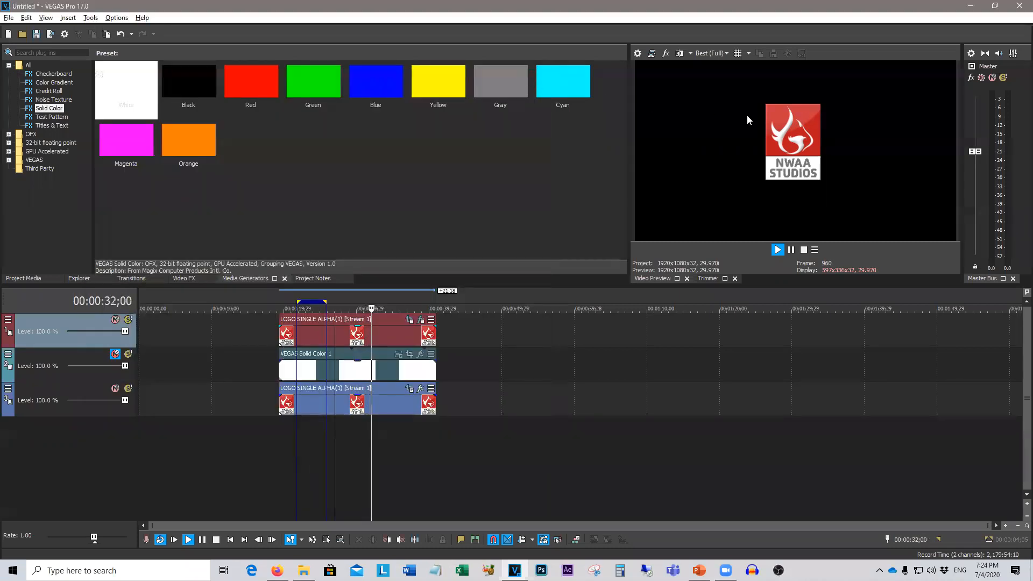
# Play back the logo animation over several loop regions to review the animated ray colors, ending with a loop from 00:00:21;15 to 00:00:26;16
pyautogui.click(314, 448)
pyautogui.click(300, 438)
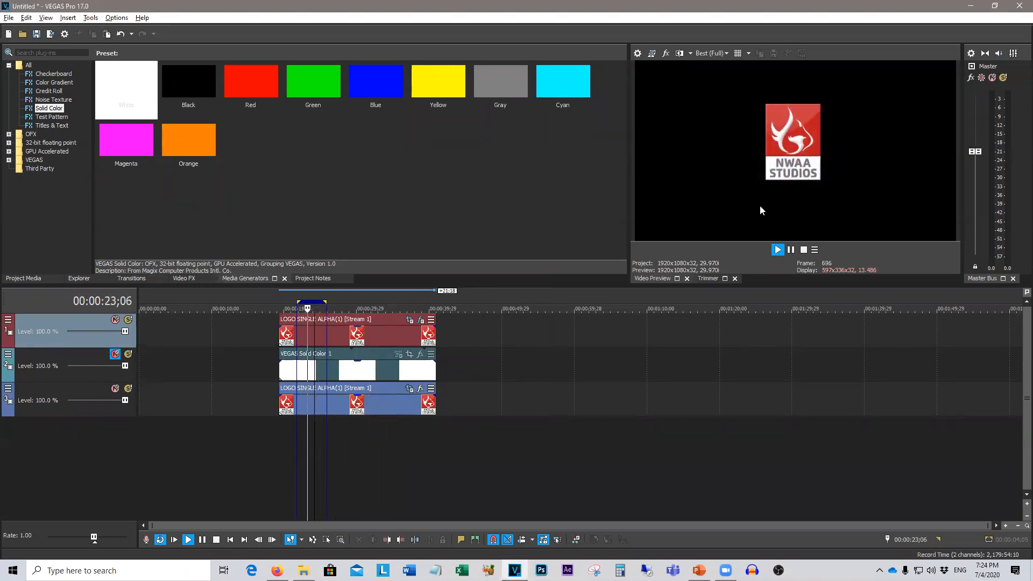
pyautogui.moveTo(392, 463); pyautogui.dragTo(302, 459)
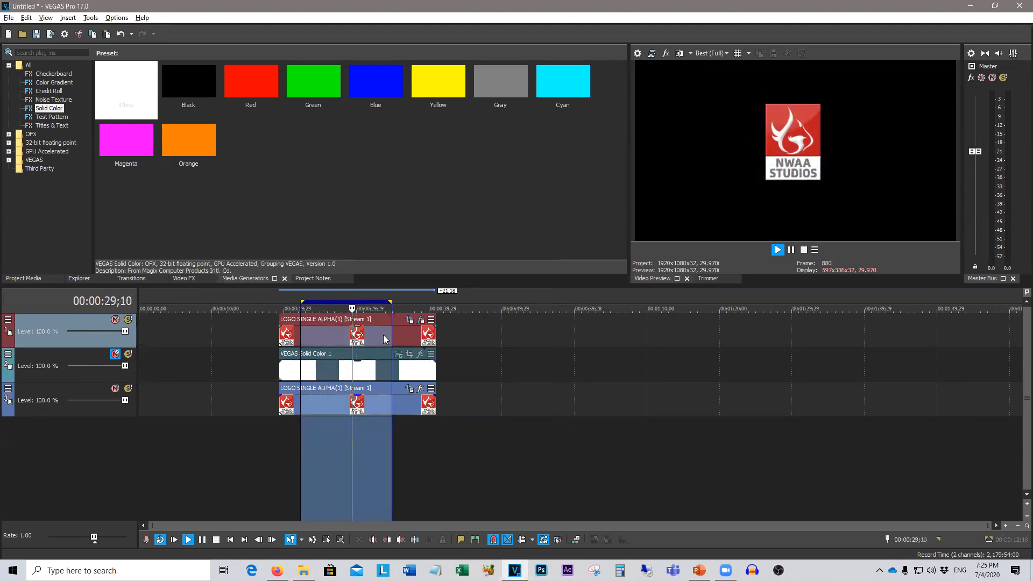
pyautogui.click(288, 430)
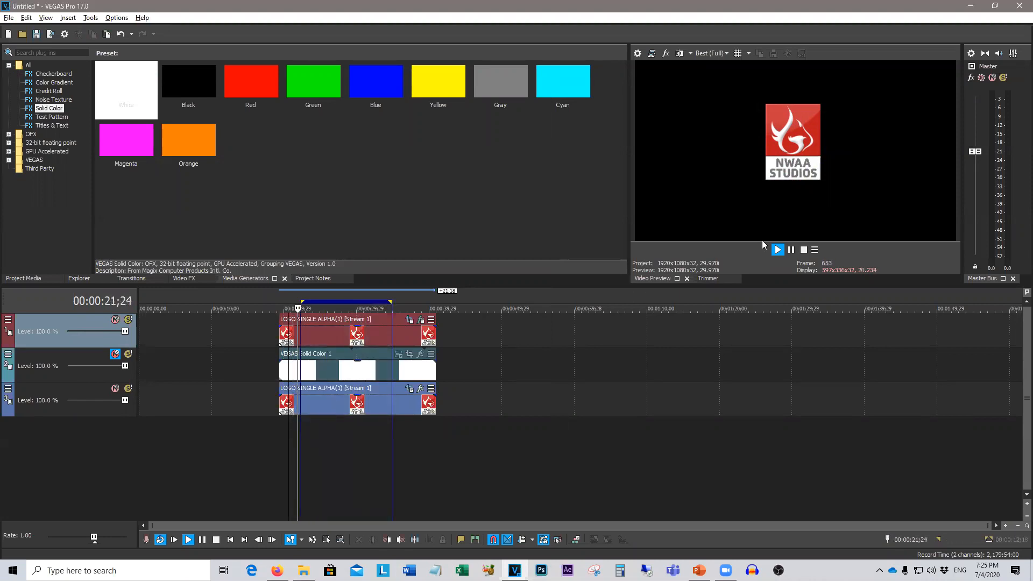
pyautogui.press('space')
pyautogui.moveTo(289, 433)
pyautogui.mouseDown()
pyautogui.moveTo(326, 438)
pyautogui.moveTo(295, 438)
pyautogui.mouseUp()
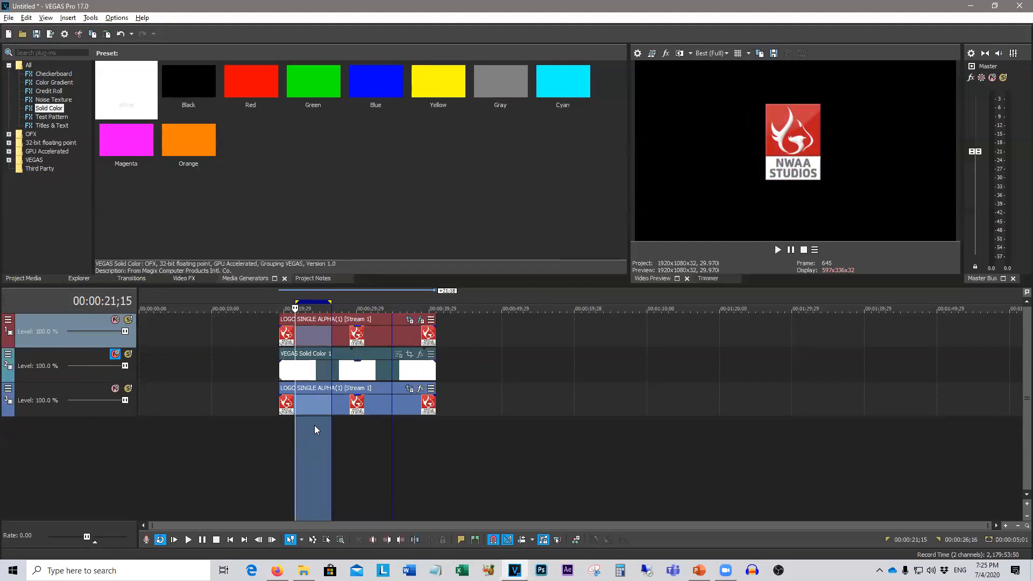
# Inspect the Light Rays tint keyframes on the topmost logo event and close its effects
pyautogui.click(420, 320)
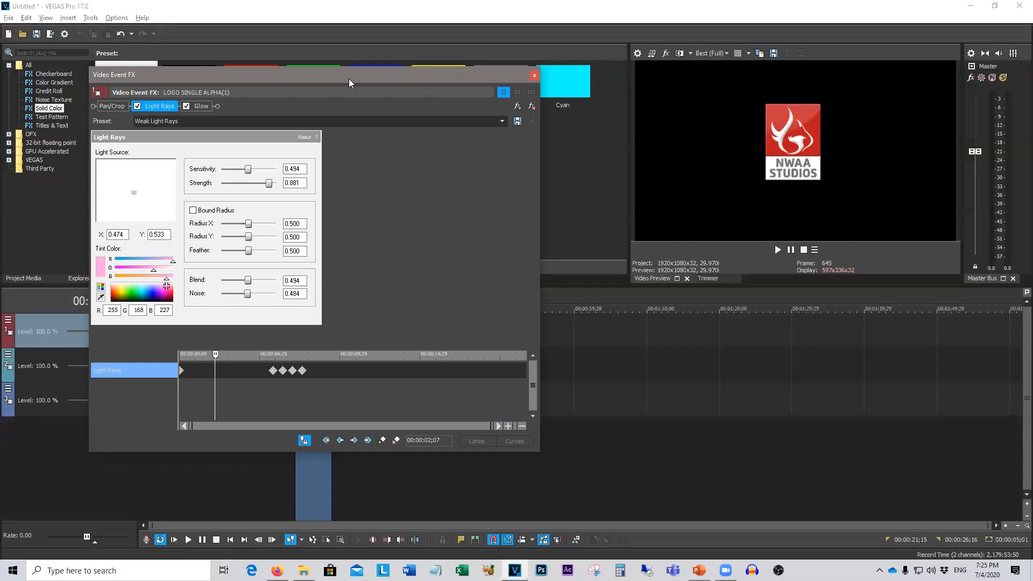
pyautogui.moveTo(350, 82); pyautogui.dragTo(349, 215)
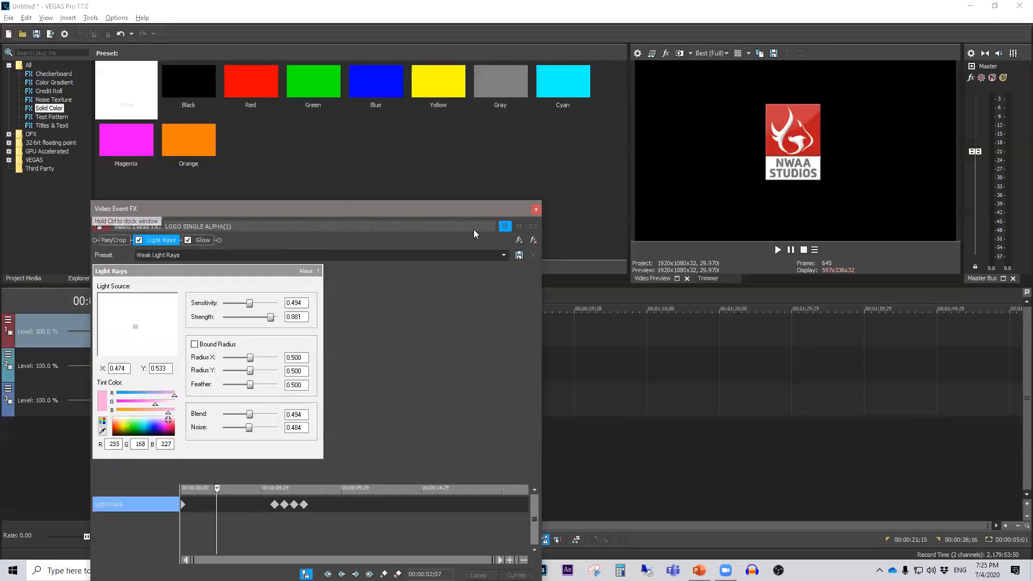
pyautogui.click(535, 210)
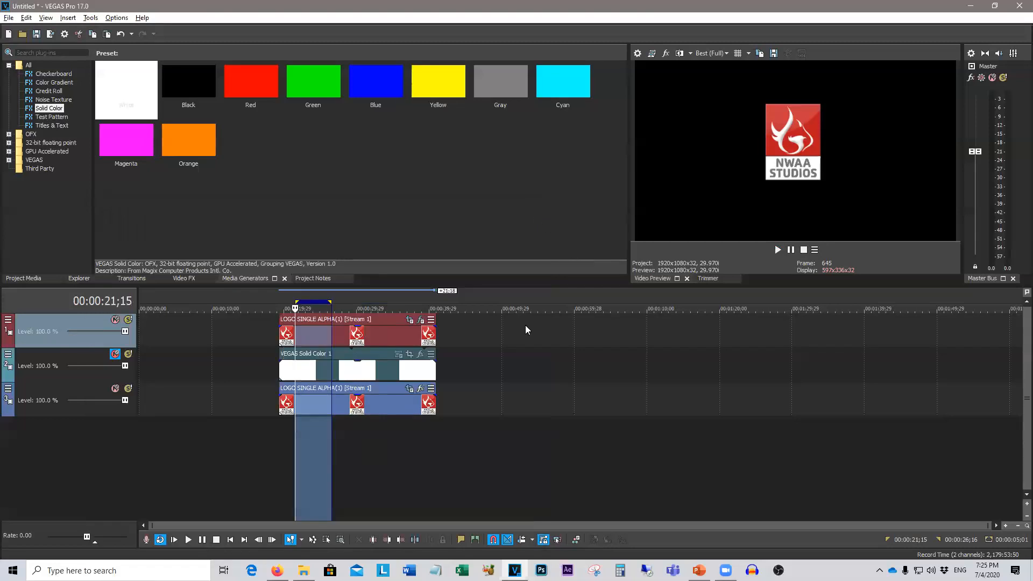
pyautogui.click(331, 446)
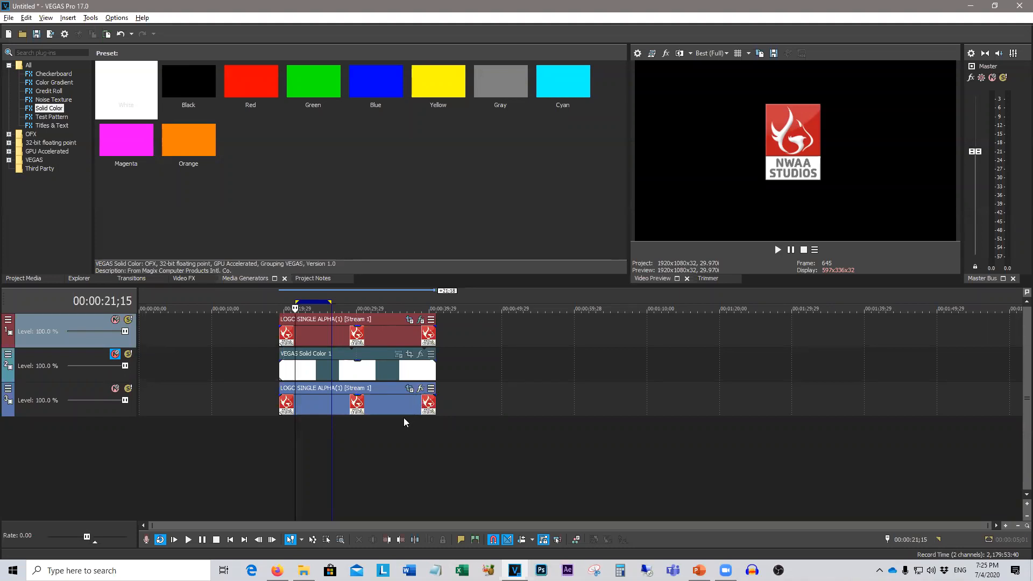
pyautogui.click(365, 465)
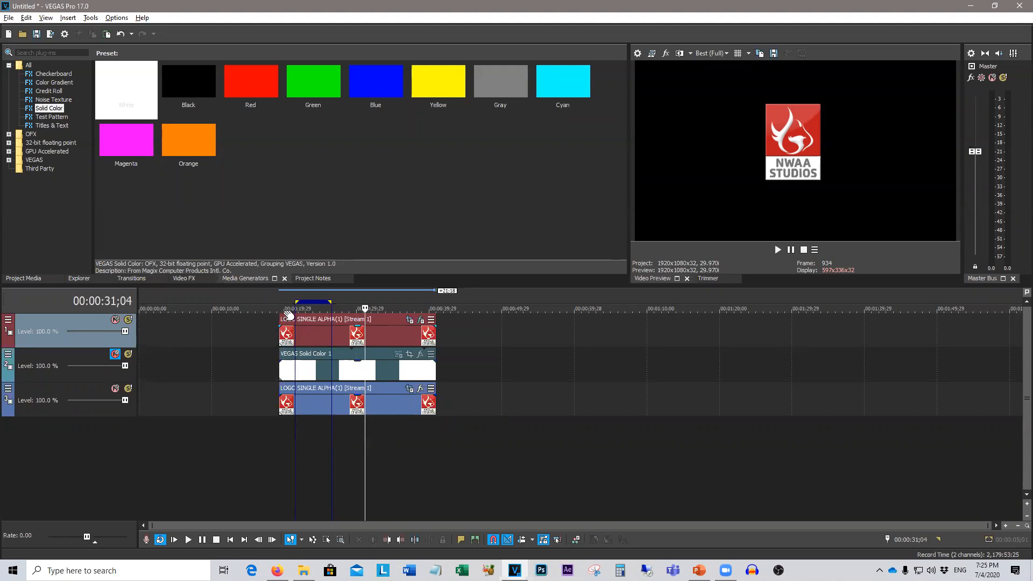
pyautogui.click(409, 438)
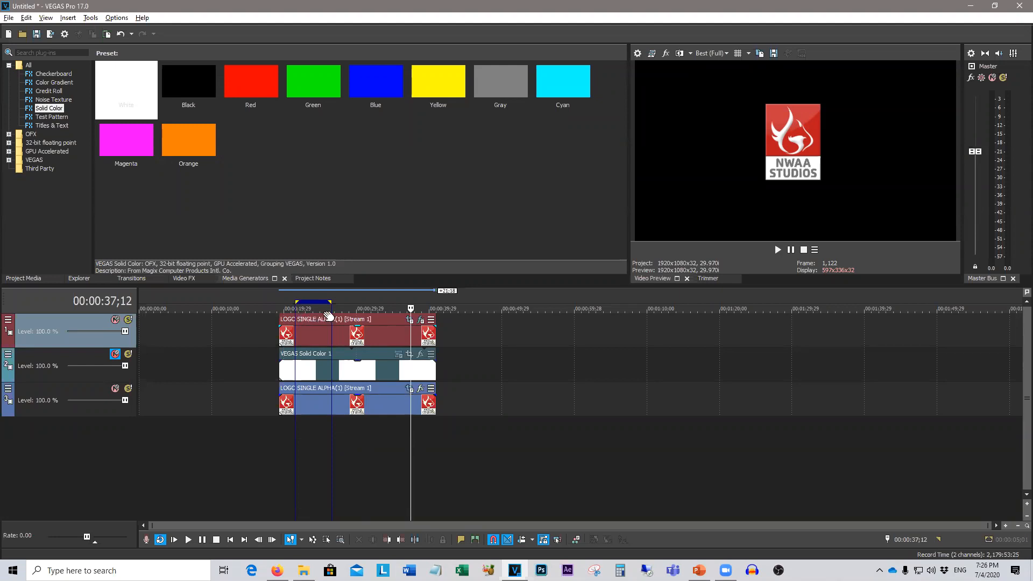
pyautogui.click(299, 449)
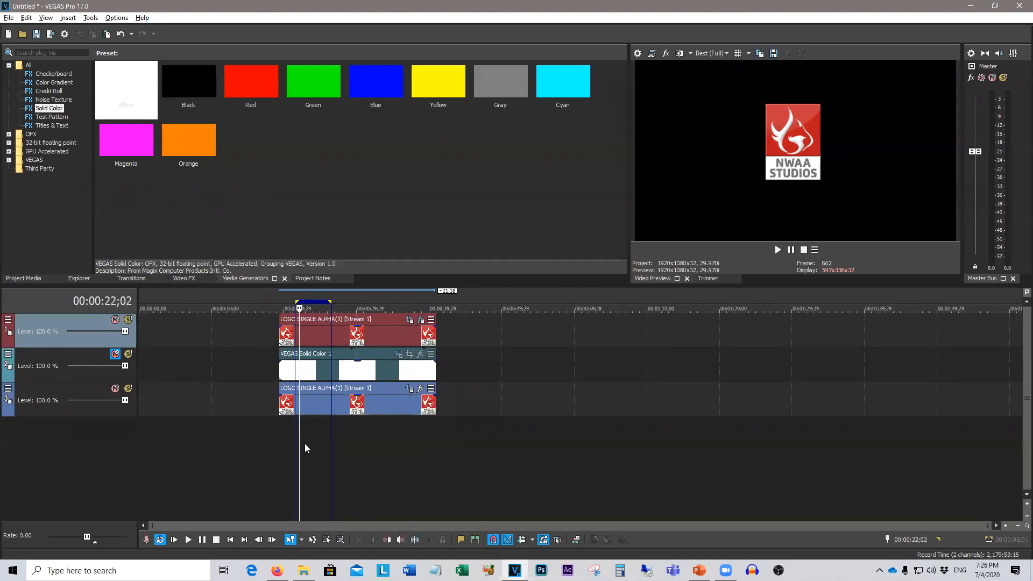
pyautogui.click(421, 332)
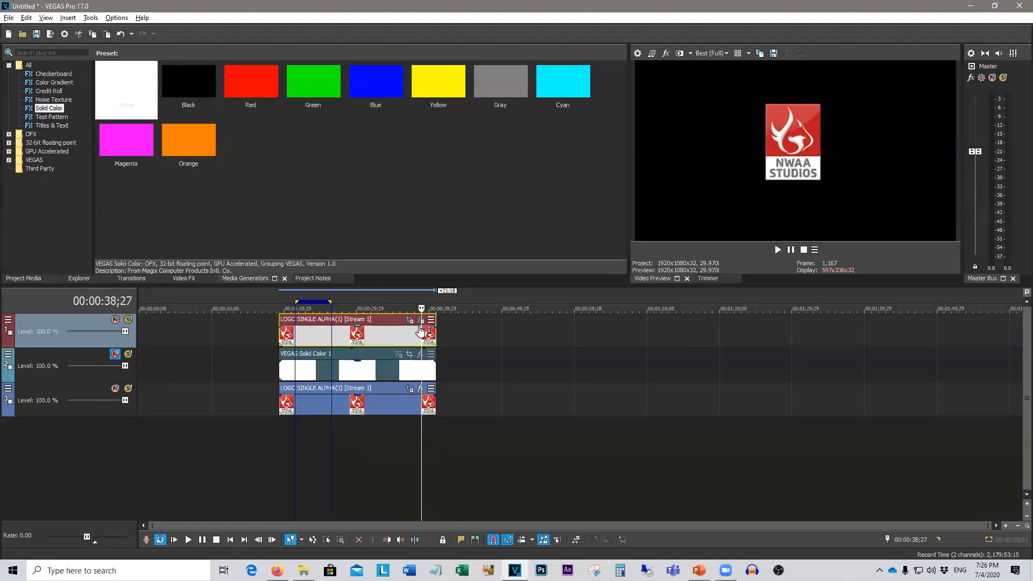
# Move the topmost logo event's four Light Rays tint keyframes earlier, spacing them between 00:00:02;26 and 00:00:05;11
pyautogui.click(299, 437)
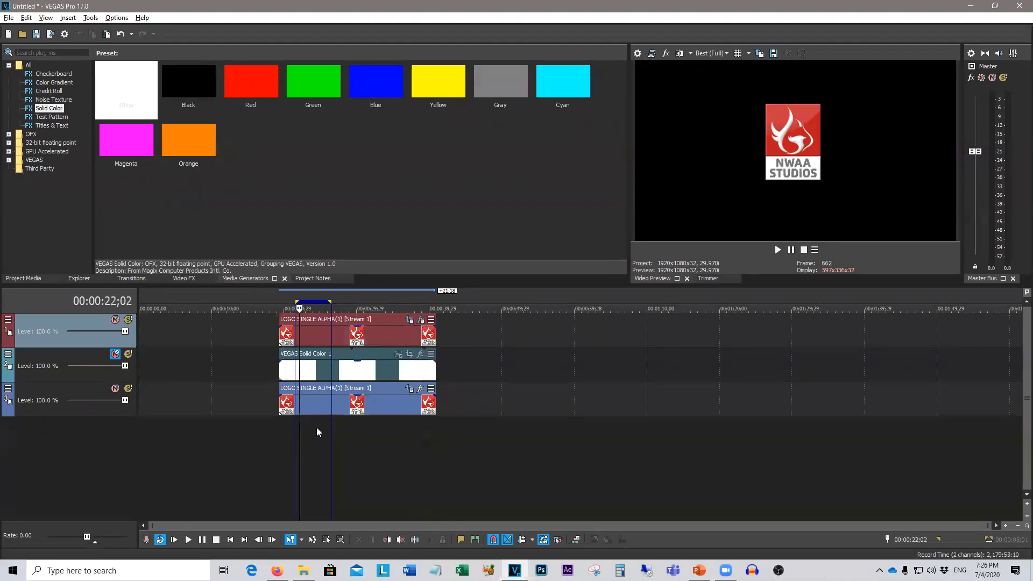
pyautogui.click(420, 319)
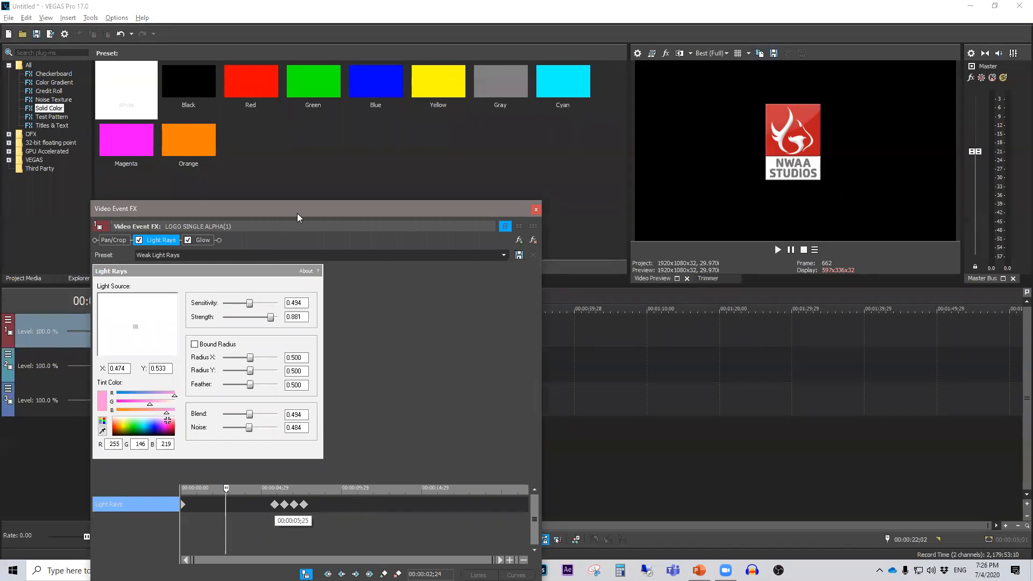
pyautogui.moveTo(297, 215); pyautogui.dragTo(588, 65)
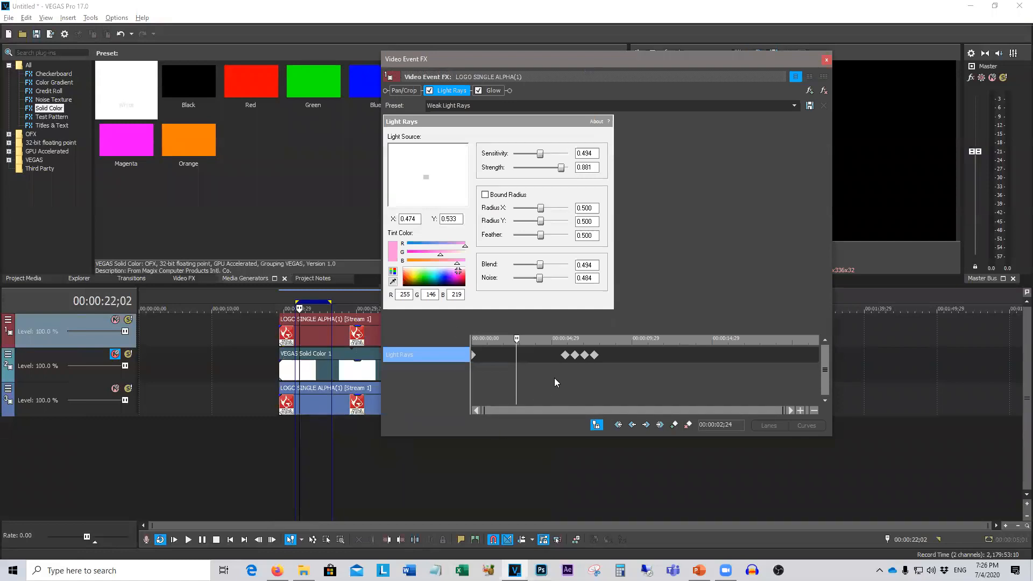
pyautogui.moveTo(565, 362)
pyautogui.mouseDown()
pyautogui.moveTo(517, 357)
pyautogui.moveTo(525, 343)
pyautogui.moveTo(546, 357)
pyautogui.moveTo(525, 362)
pyautogui.moveTo(533, 340)
pyautogui.moveTo(535, 361)
pyautogui.moveTo(575, 364)
pyautogui.mouseUp()
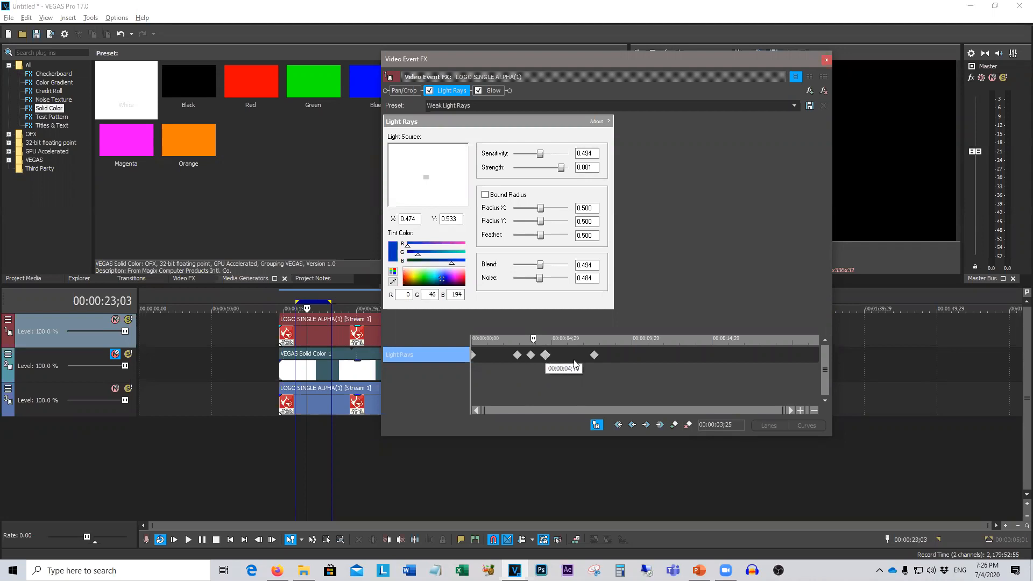
pyautogui.moveTo(532, 339); pyautogui.dragTo(560, 344)
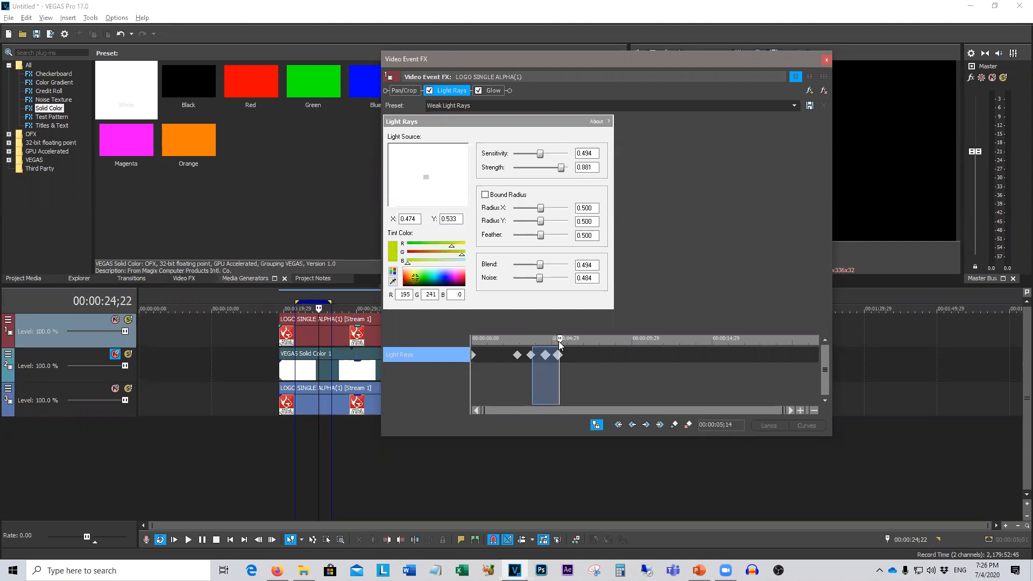
pyautogui.click(563, 343)
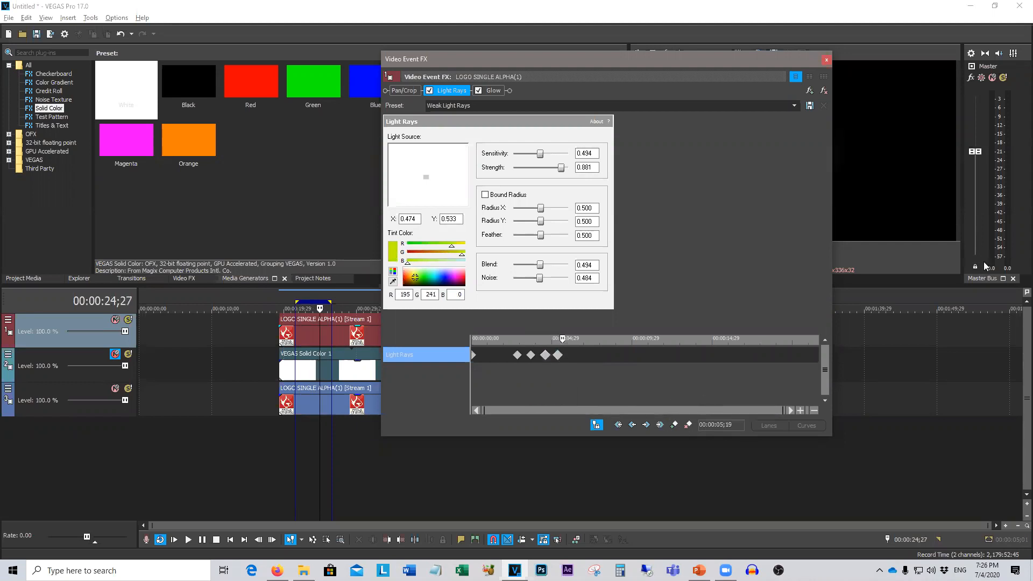
# Play the loop region with the effects window clear of the preview to review the retimed ray colors
pyautogui.moveTo(665, 64); pyautogui.dragTo(491, 62)
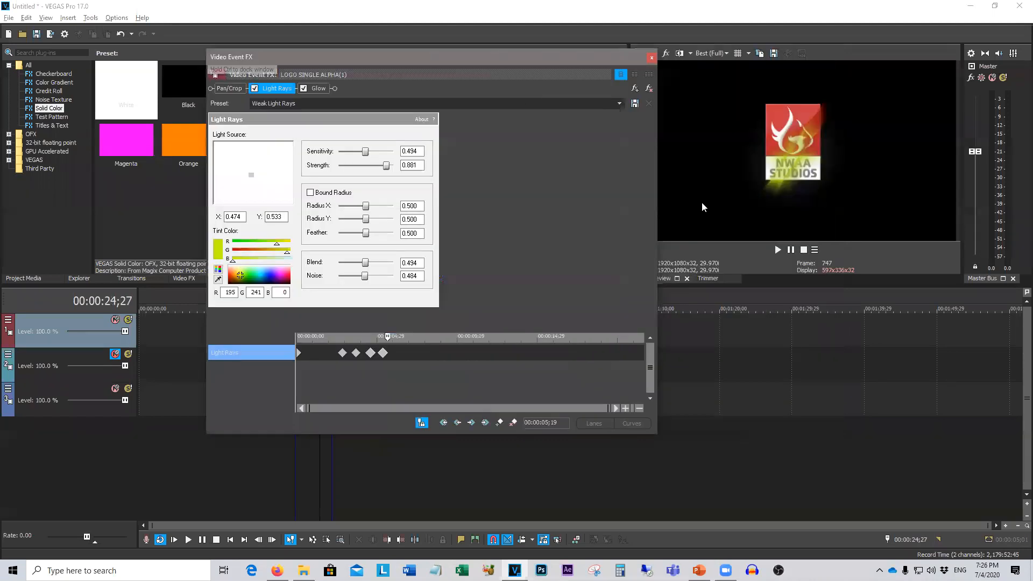
pyautogui.click(777, 249)
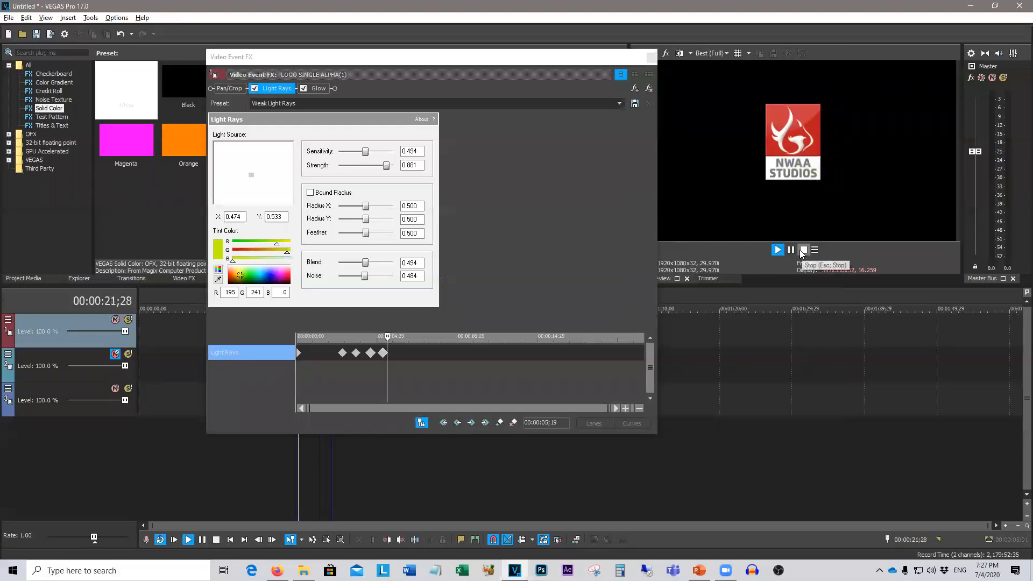
pyautogui.press('space')
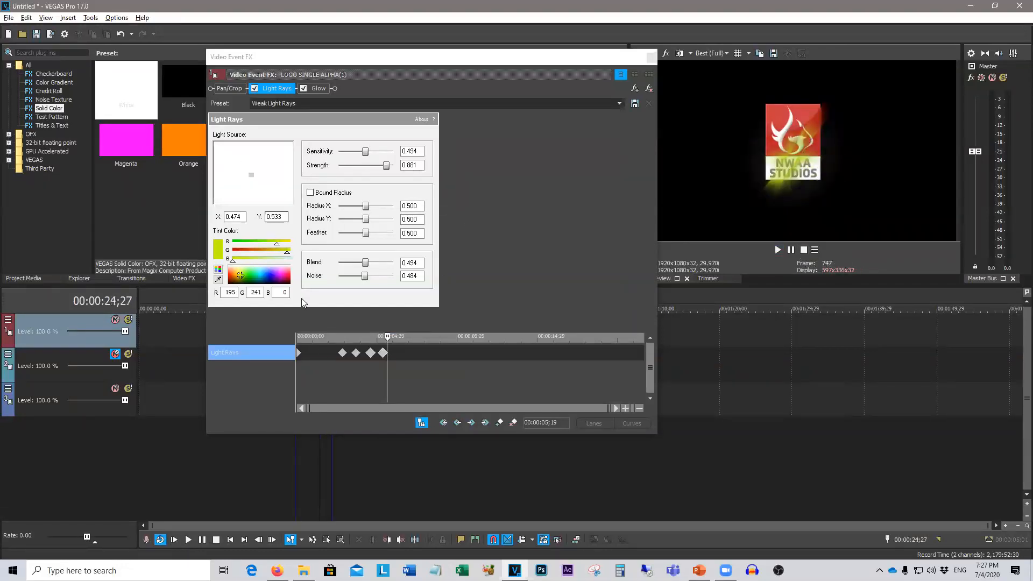
# Animate the Light Rays source from X 0.000, Y 0.000 at the pink keyframe to X 1.000, Y 1.000 at the yellow-green one, and play the result
pyautogui.click(342, 353)
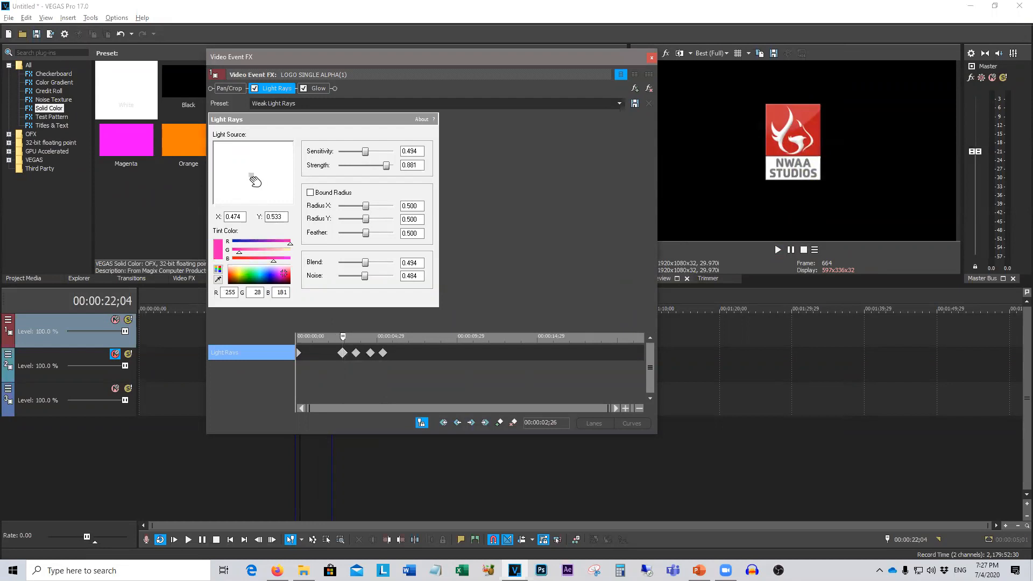
pyautogui.click(382, 353)
pyautogui.moveTo(253, 178); pyautogui.dragTo(309, 228)
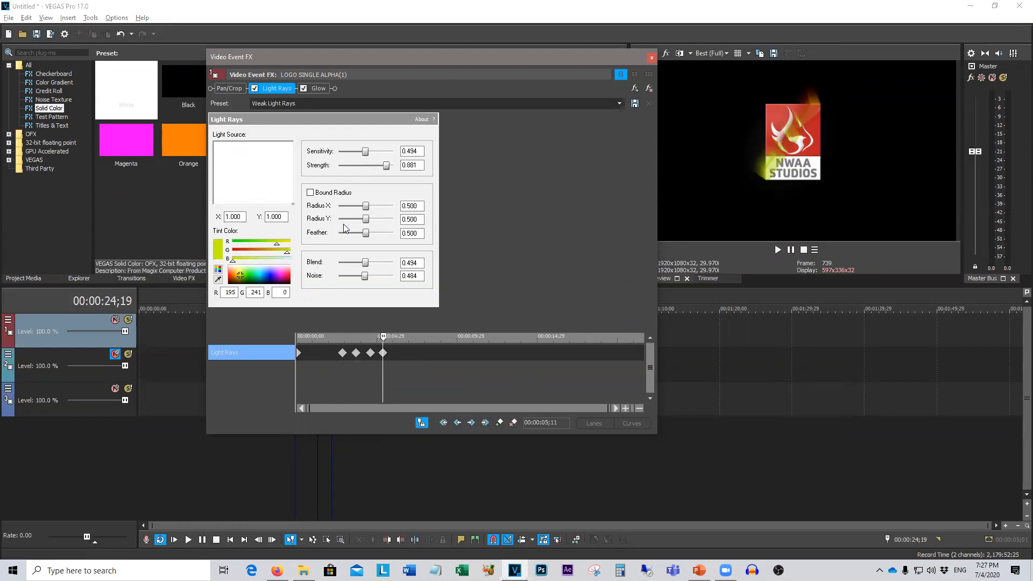
pyautogui.click(778, 249)
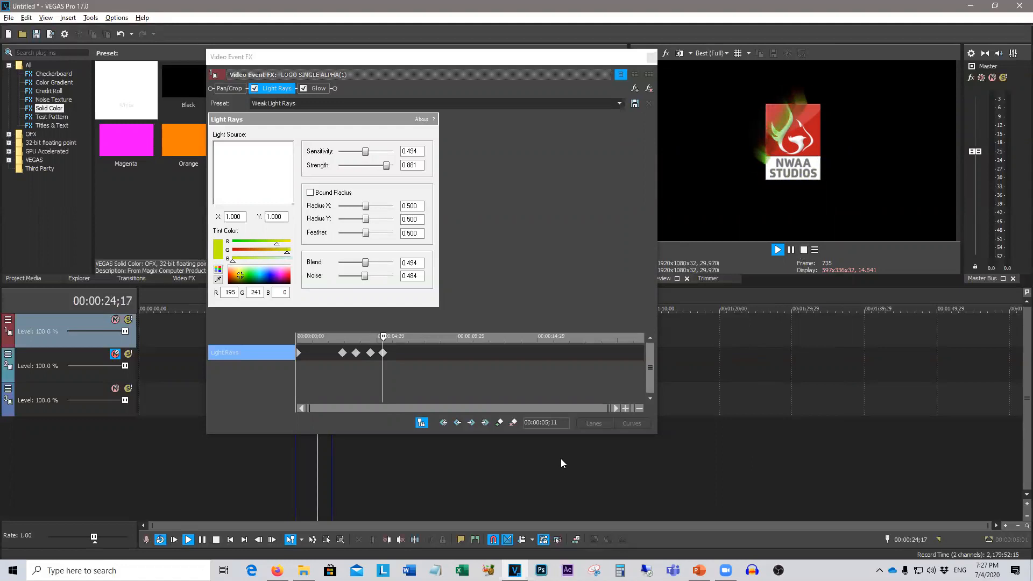
pyautogui.click(651, 57)
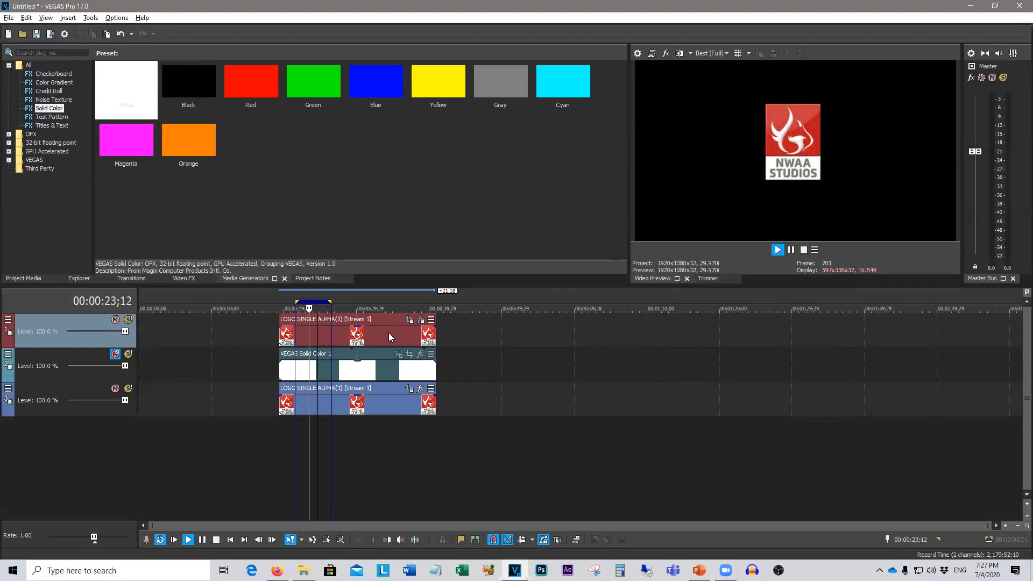
# Delete the four Light Rays tint keyframes from the topmost logo event and close its effects
pyautogui.click(421, 321)
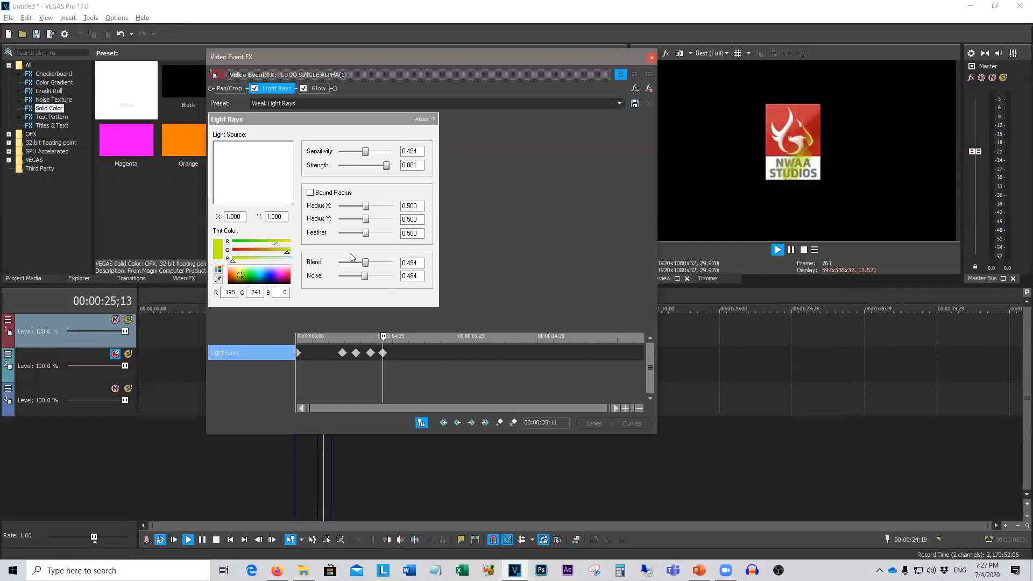
pyautogui.click(343, 354)
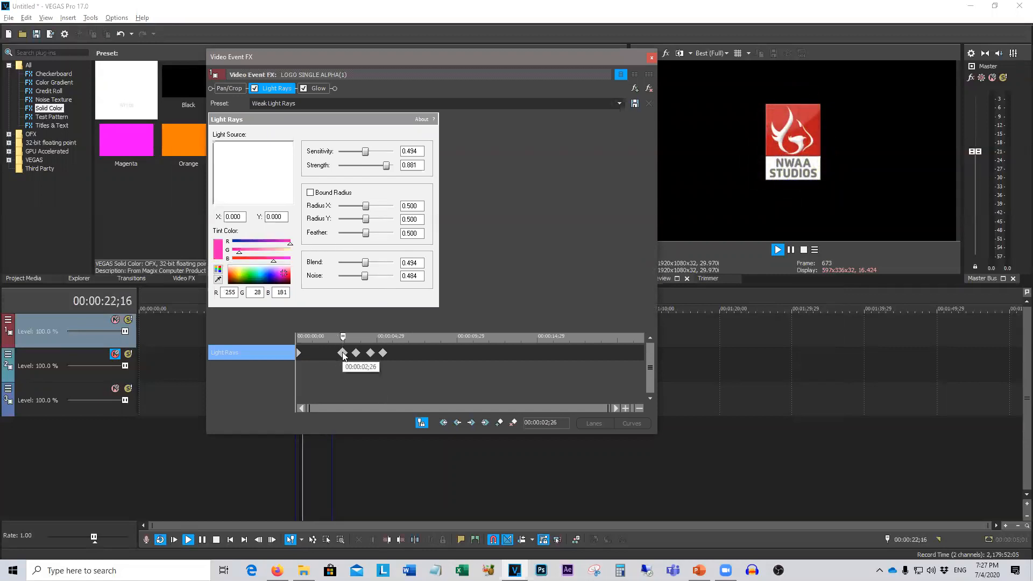
pyautogui.press('Delete')
pyautogui.click(359, 355)
pyautogui.click(359, 354)
pyautogui.press('Delete')
pyautogui.click(371, 354)
pyautogui.press('Delete')
pyautogui.click(383, 354)
pyautogui.press('Delete')
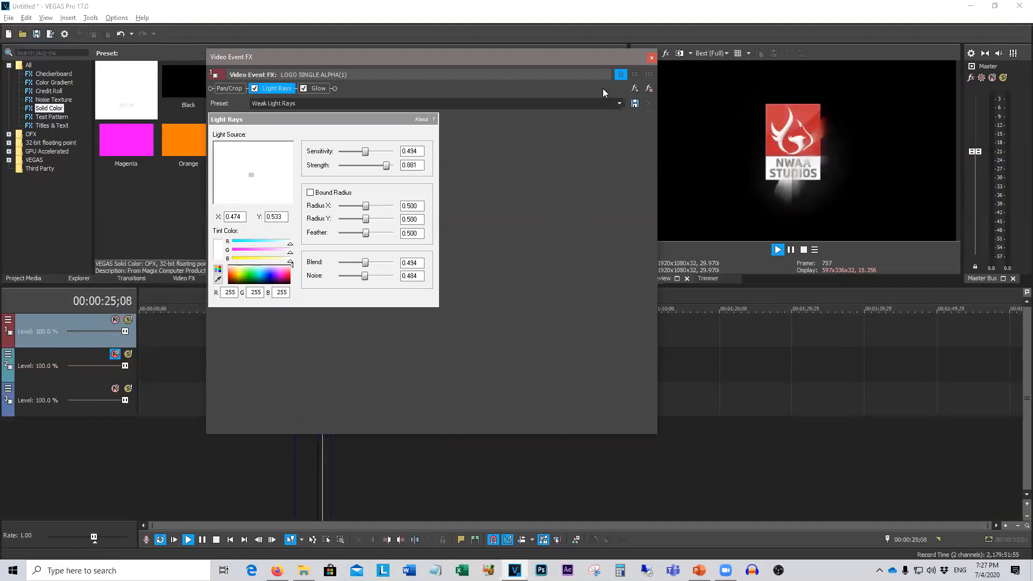
pyautogui.click(651, 57)
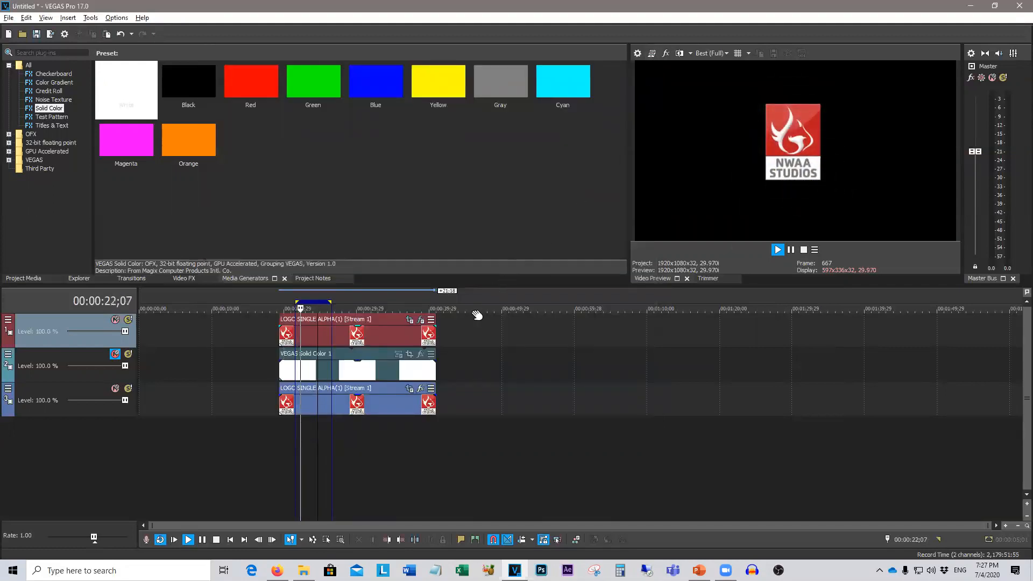
# Try the White Intense Glow and Red Glow presets on the topmost logo event's Glow, ending with Green Highlights on Brights, and close its effects
pyautogui.click(424, 329)
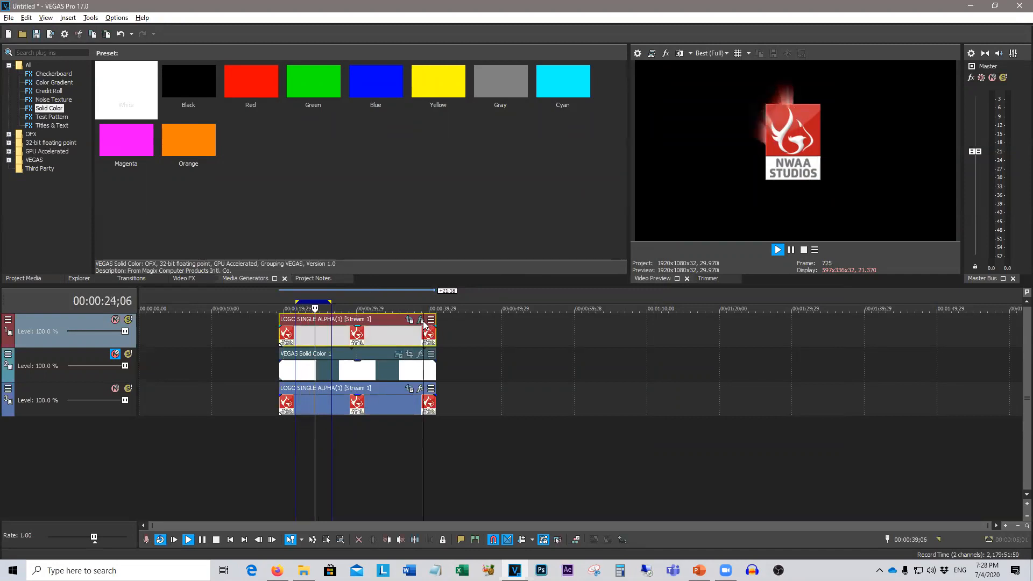
pyautogui.click(420, 320)
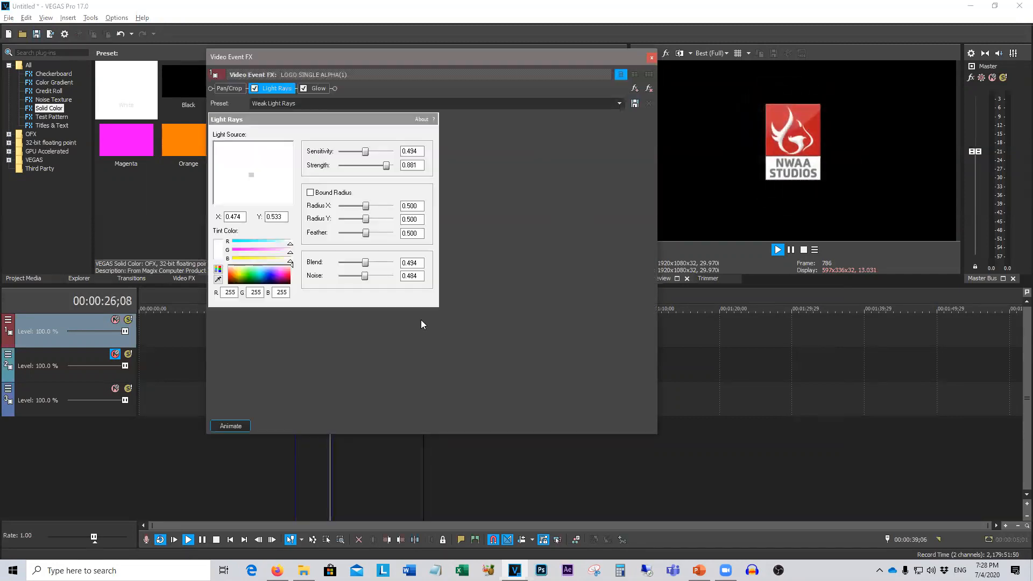
pyautogui.click(316, 89)
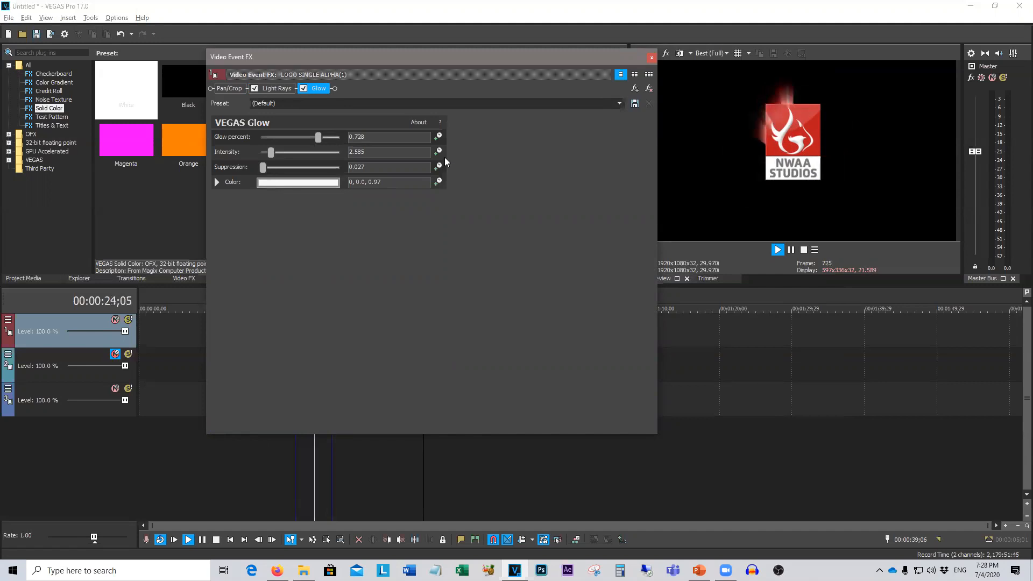
pyautogui.click(619, 103)
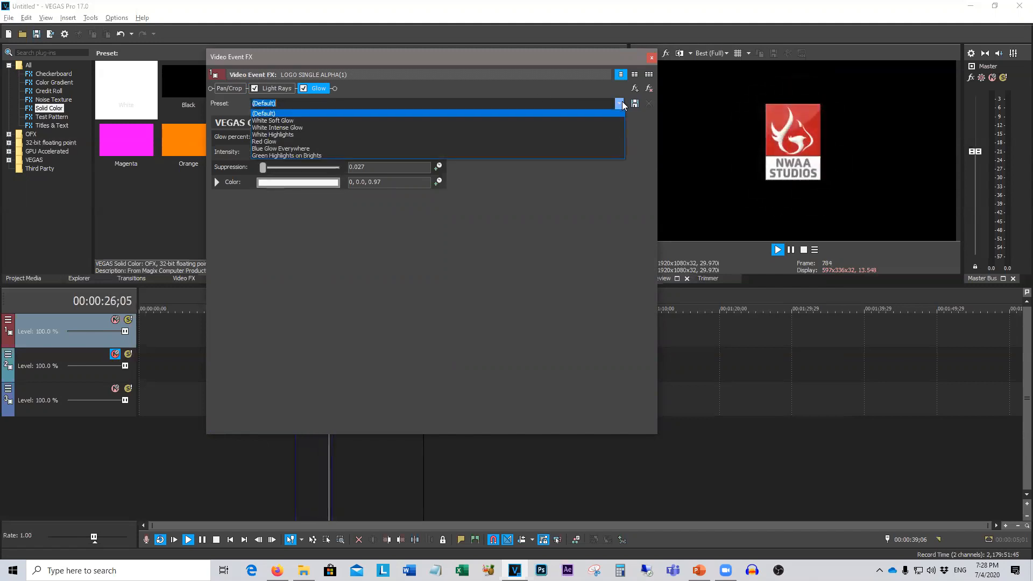
pyautogui.click(597, 128)
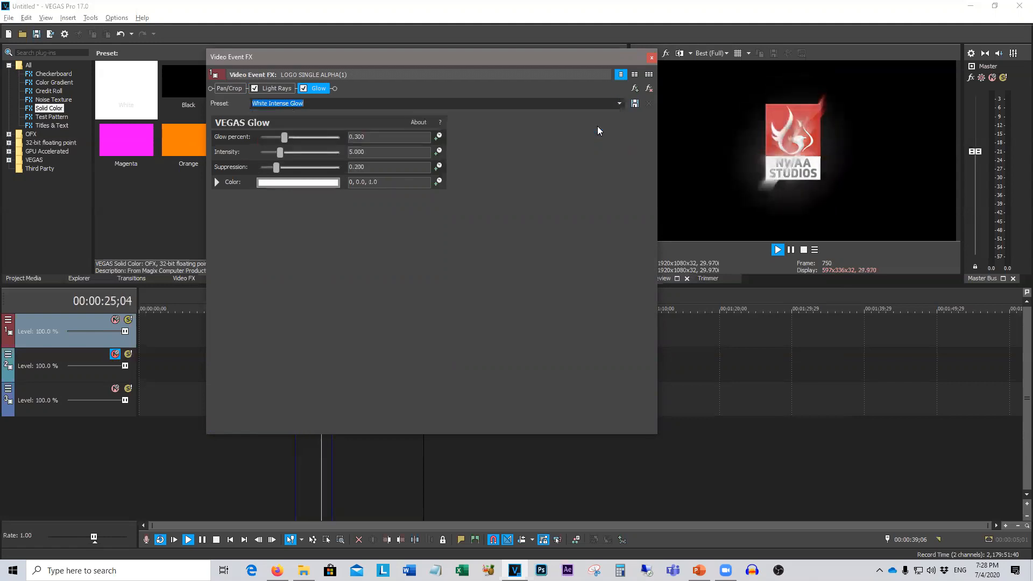
pyautogui.click(620, 105)
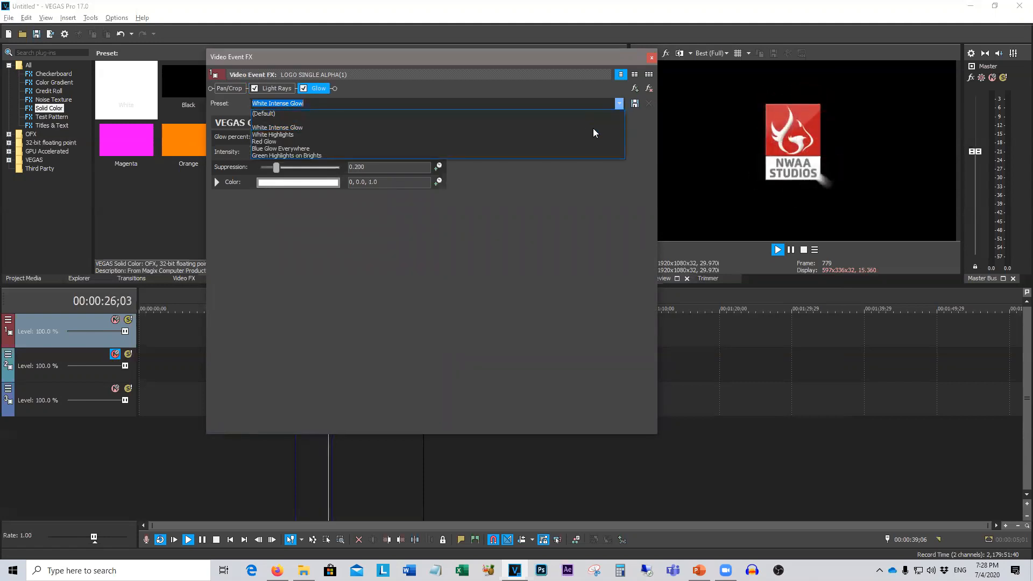
pyautogui.click(582, 143)
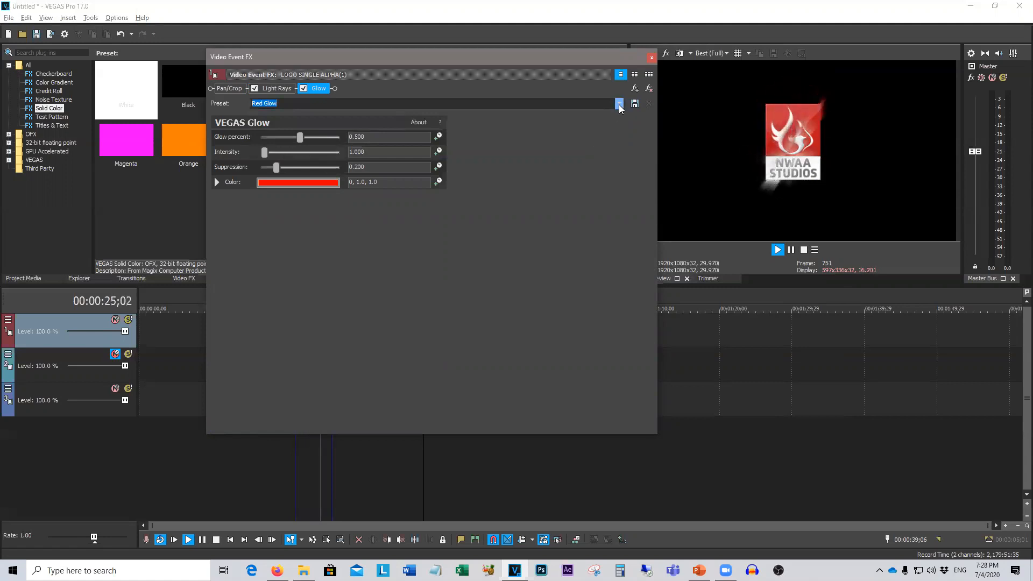
pyautogui.click(619, 104)
pyautogui.click(579, 154)
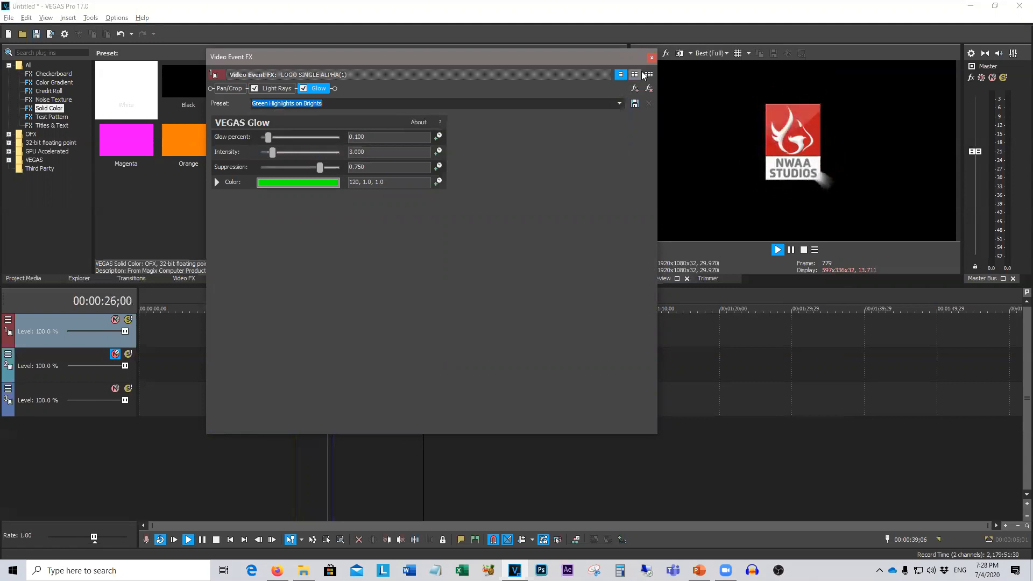
pyautogui.click(651, 58)
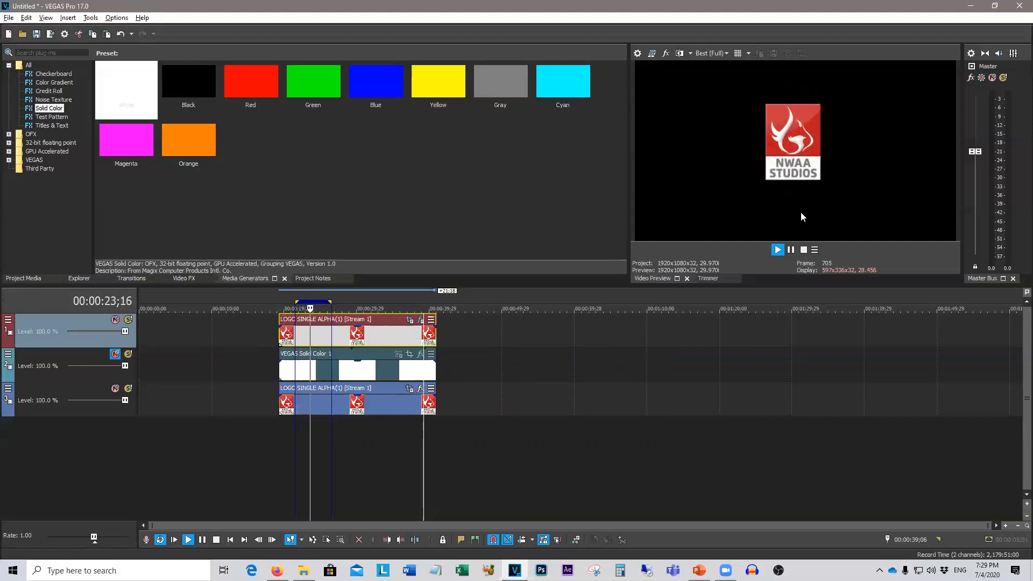
# Move the topmost logo event out past its playhead position at 00:00:39;06 and play the lower logo on its own
pyautogui.click(804, 249)
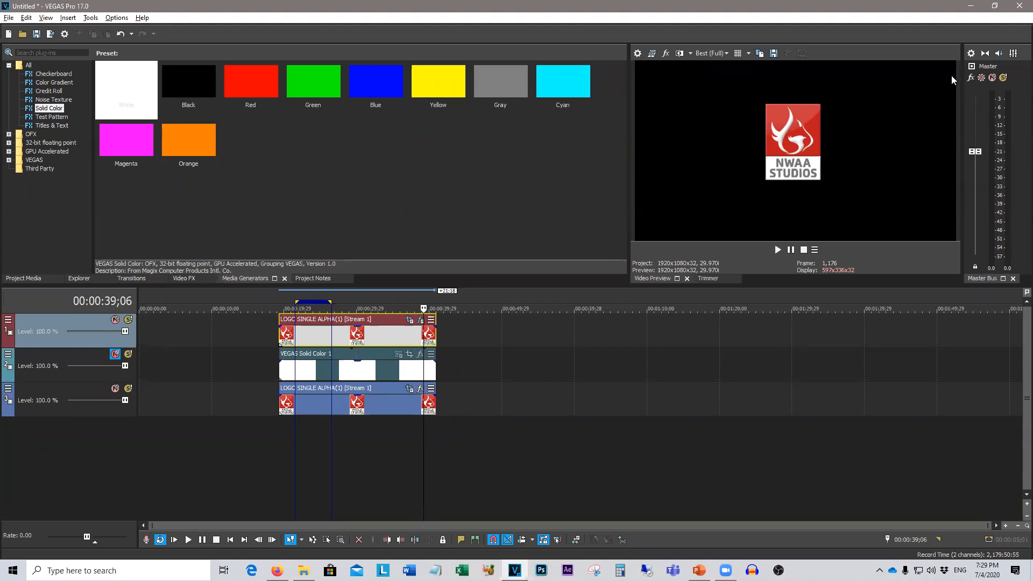
pyautogui.moveTo(385, 339); pyautogui.dragTo(480, 333)
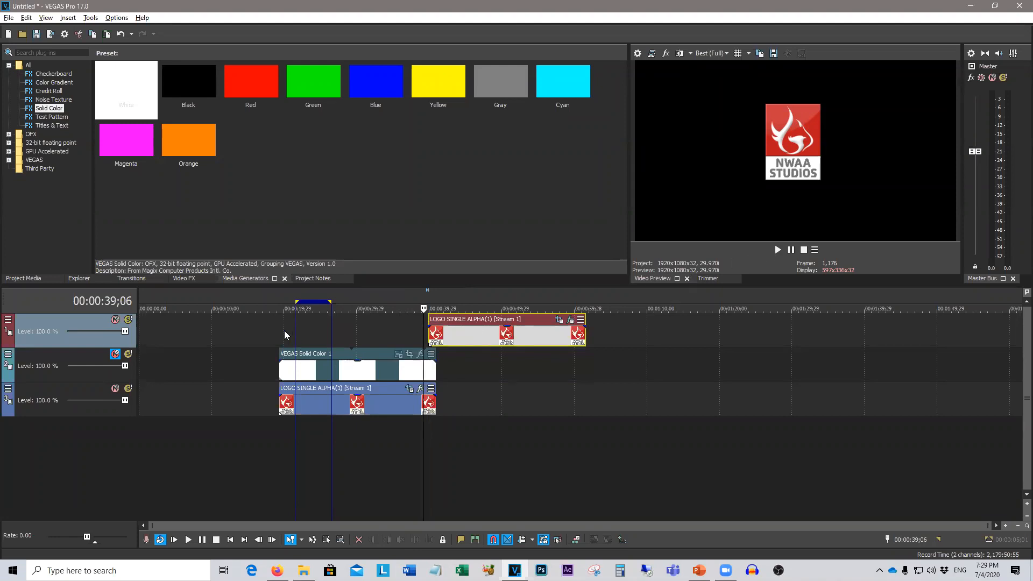
pyautogui.click(286, 335)
pyautogui.click(776, 249)
# Move the topmost logo event back over the lower logo so it starts at the loop region's start, and stop playback
pyautogui.moveTo(523, 343); pyautogui.dragTo(426, 329)
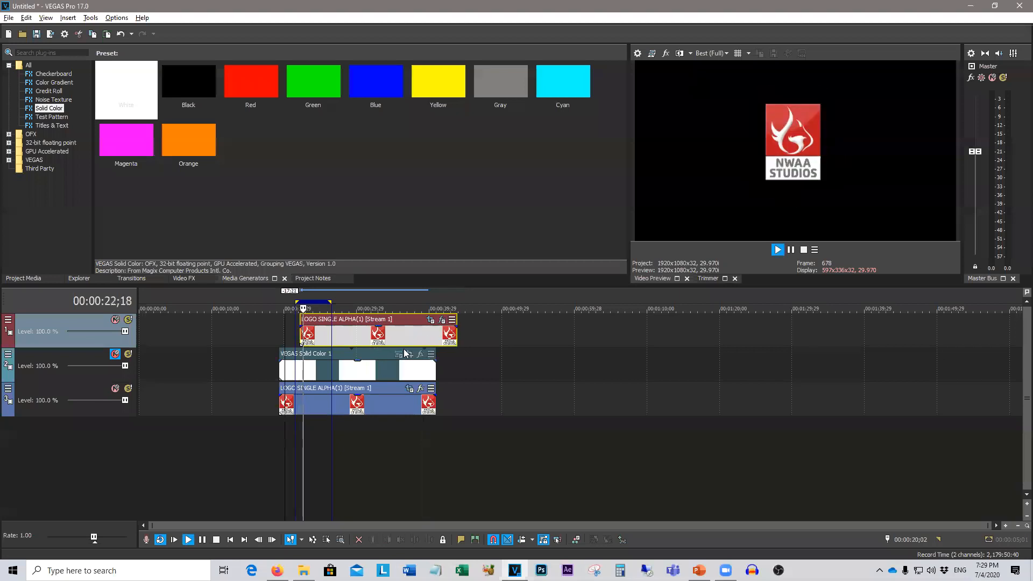
pyautogui.moveTo(355, 332); pyautogui.dragTo(347, 333)
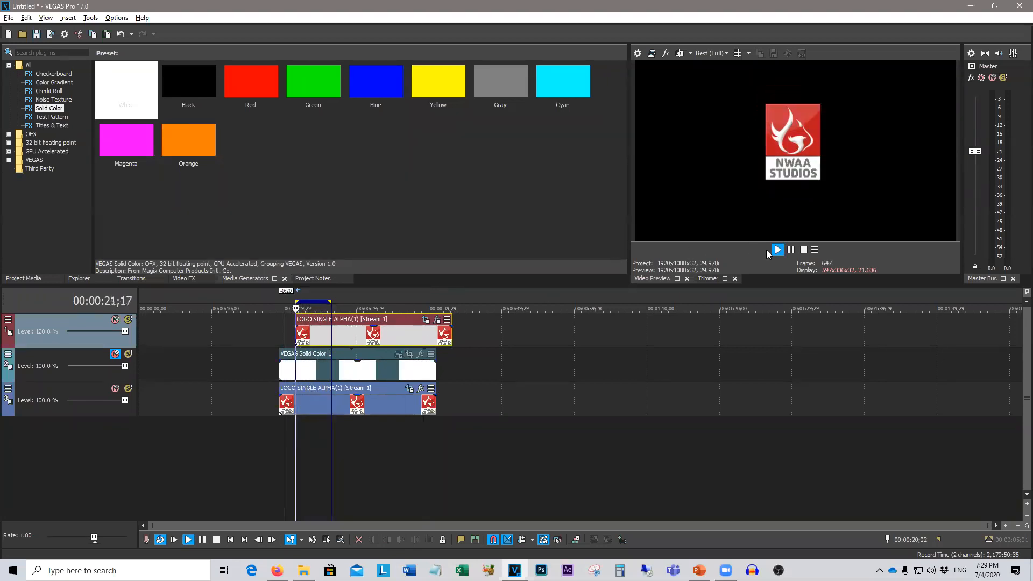
pyautogui.press('space')
# Shift the bottom logo event about 3 seconds earlier and play the staggered layers from 00:00:15;23
pyautogui.moveTo(385, 393); pyautogui.dragTo(365, 394)
pyautogui.click(253, 436)
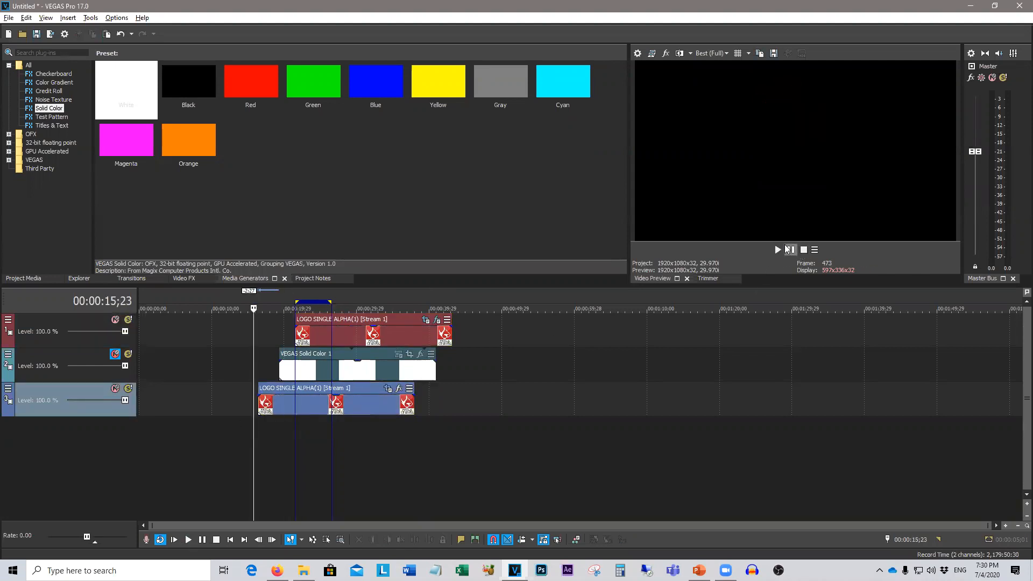
pyautogui.click(777, 249)
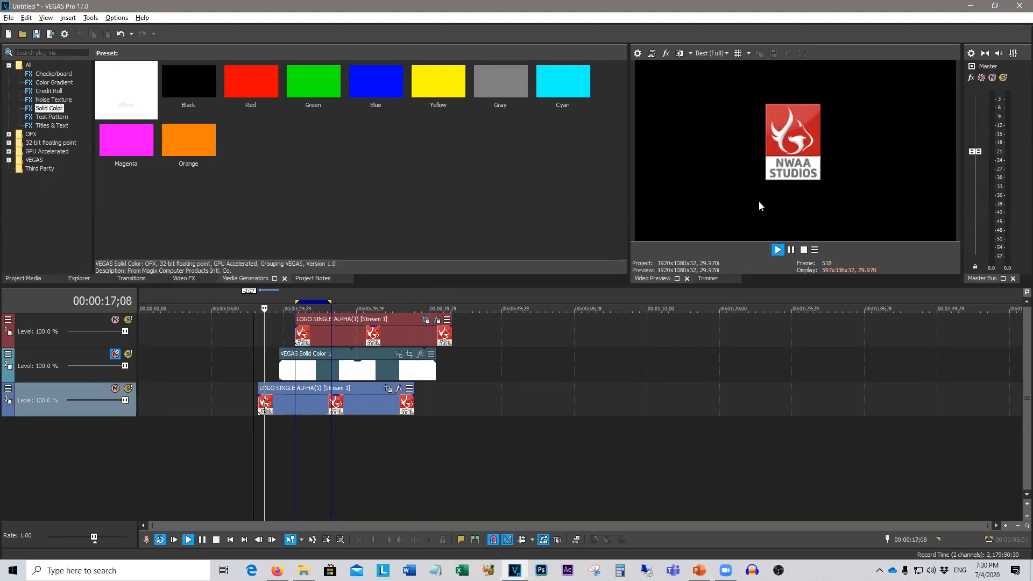
pyautogui.click(804, 249)
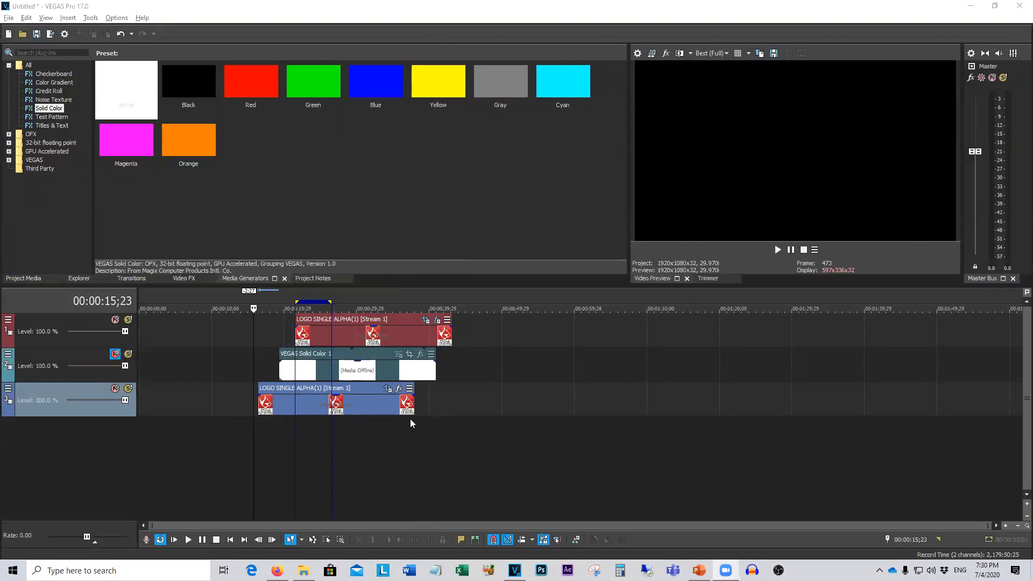
# Move the bottom logo event so its start lines up with the topmost logo event
pyautogui.moveTo(361, 413); pyautogui.dragTo(397, 410)
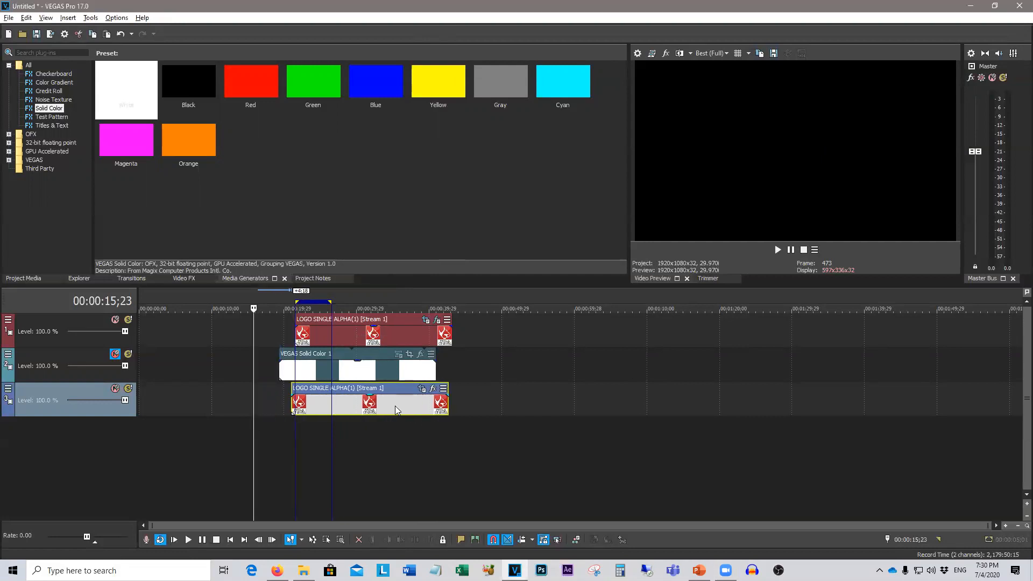
pyautogui.moveTo(396, 409); pyautogui.dragTo(398, 410)
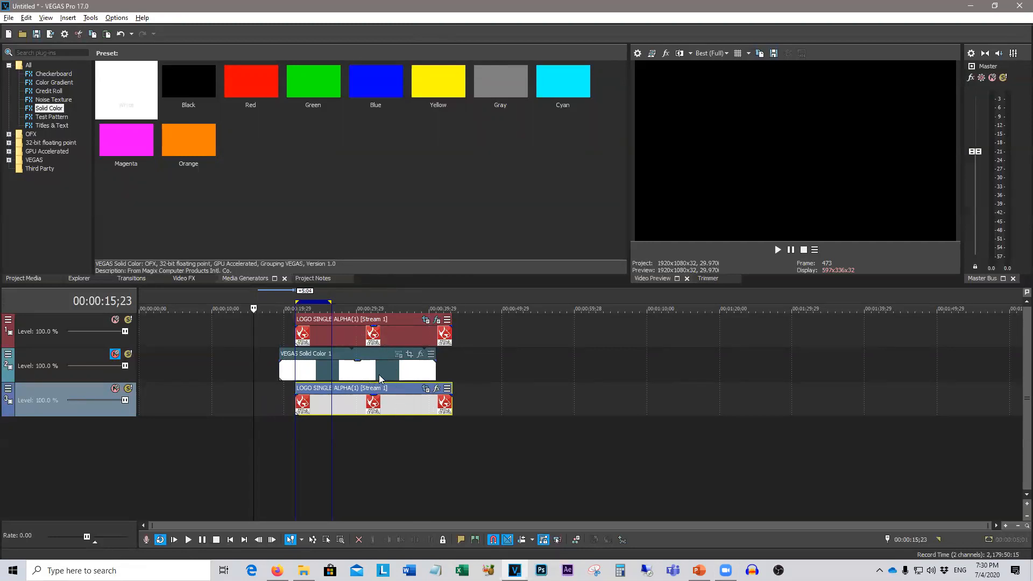
# Delete the solid color track and, during playback, shift both logo events about 3;26 earlier on the timeline
pyautogui.rightClick(463, 370)
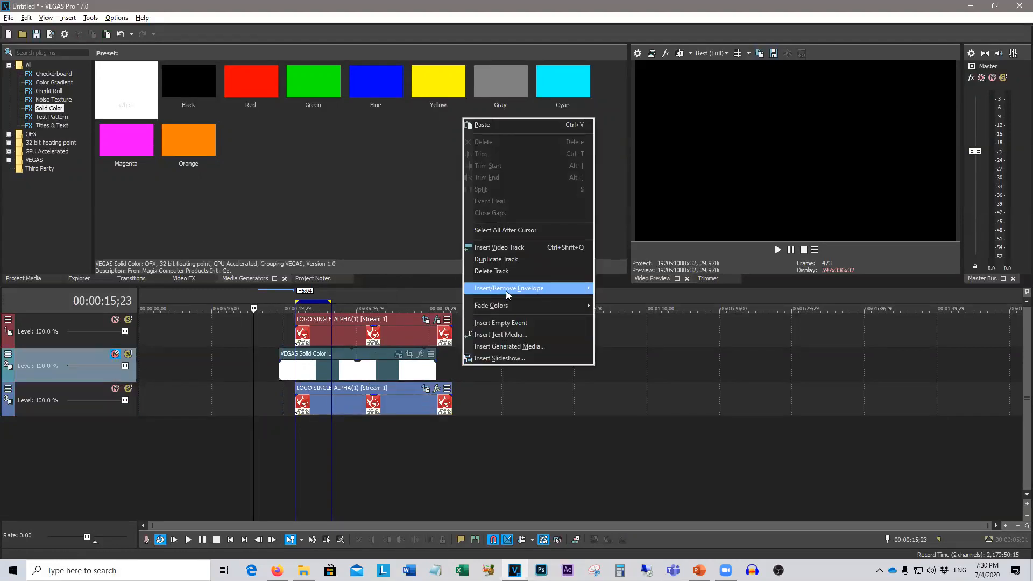
pyautogui.click(511, 271)
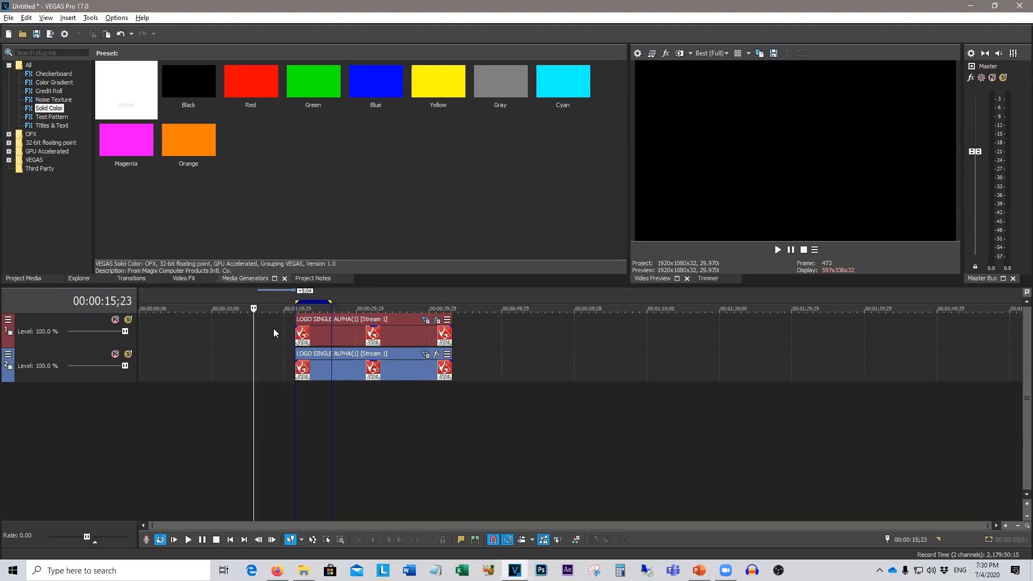
pyautogui.press('space')
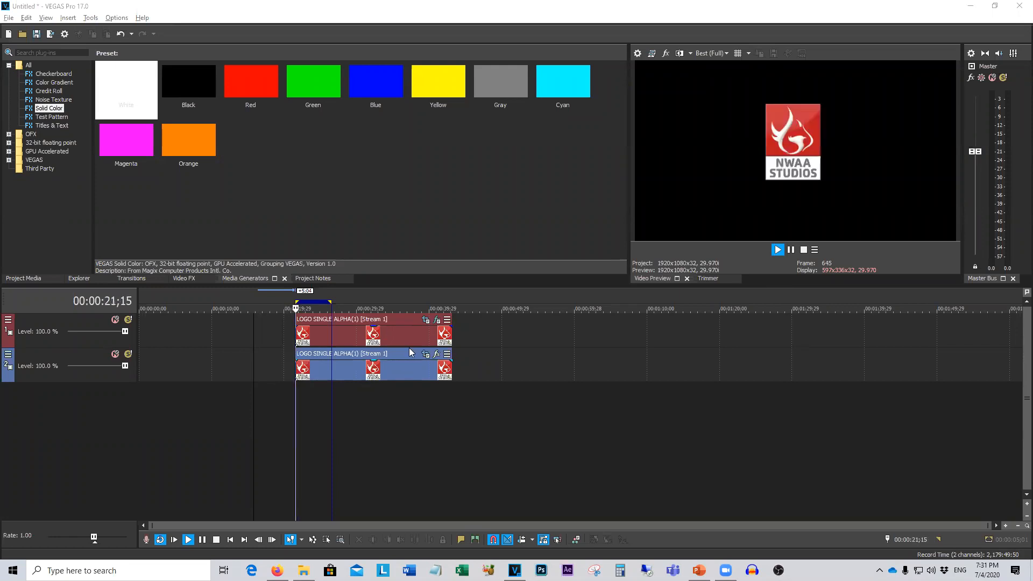
pyautogui.moveTo(408, 337); pyautogui.dragTo(379, 364)
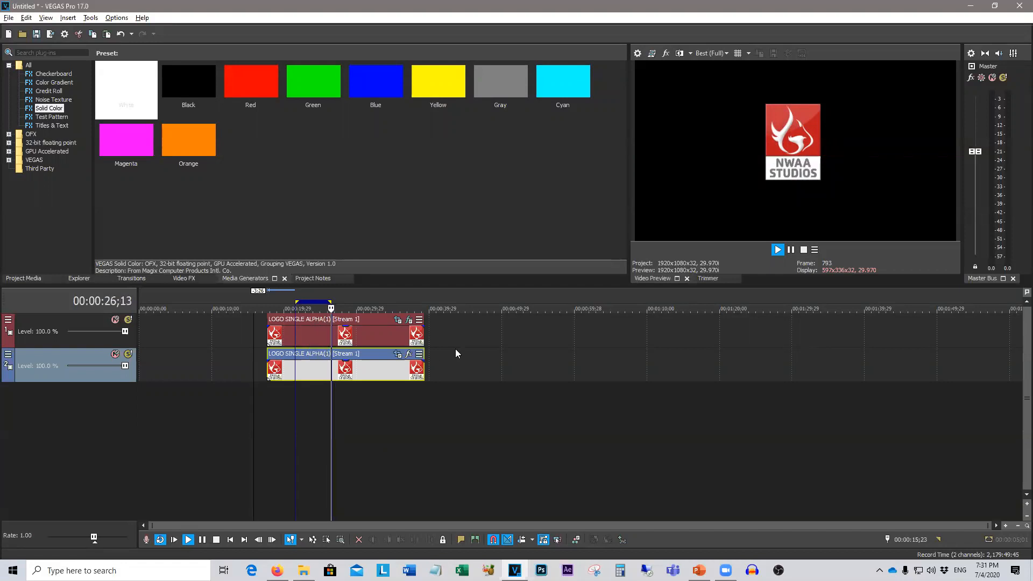
# Insert a new empty video track above the upper logo track
pyautogui.click(451, 330)
pyautogui.rightClick(451, 330)
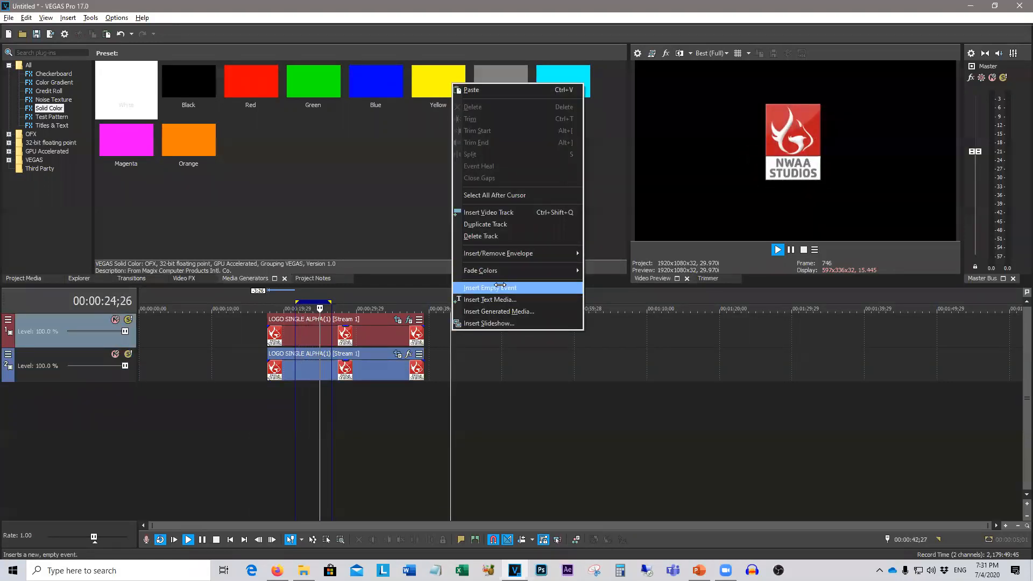
pyautogui.click(487, 213)
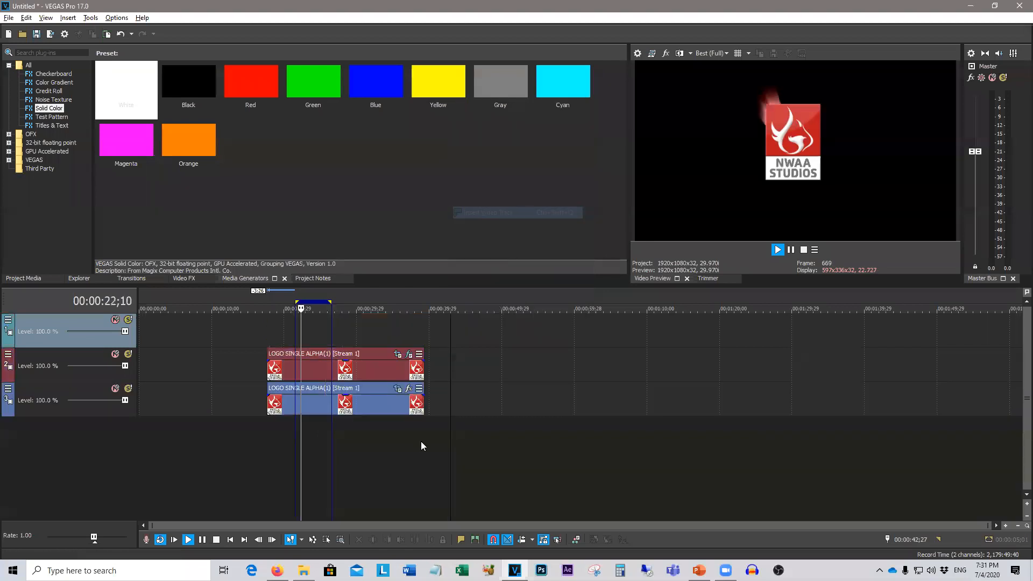
# Switch to File Explorer, open the overlay pack 2 folder inside Resources, and preview the #20.mov clip
pyautogui.click(304, 569)
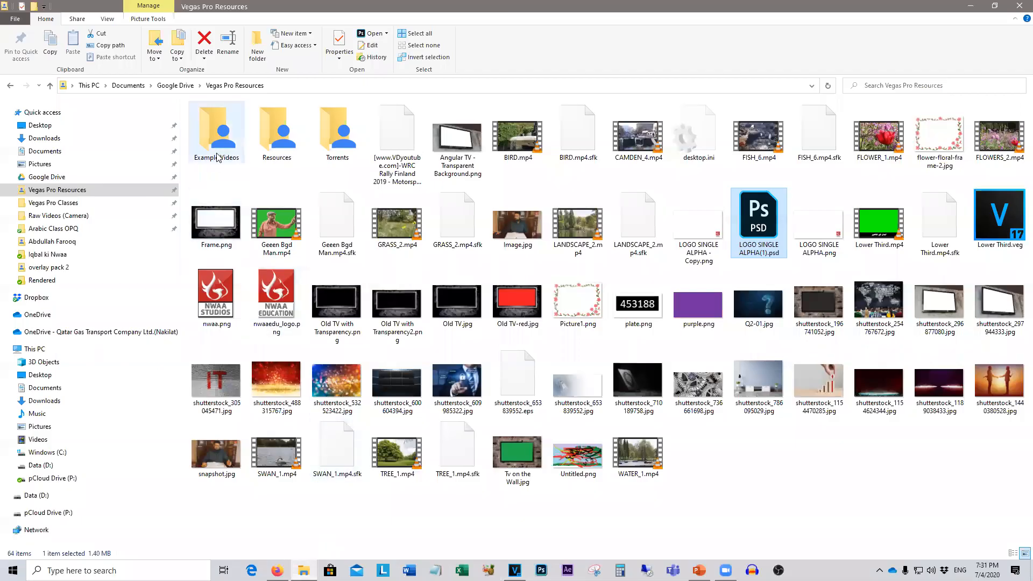
pyautogui.doubleClick(277, 135)
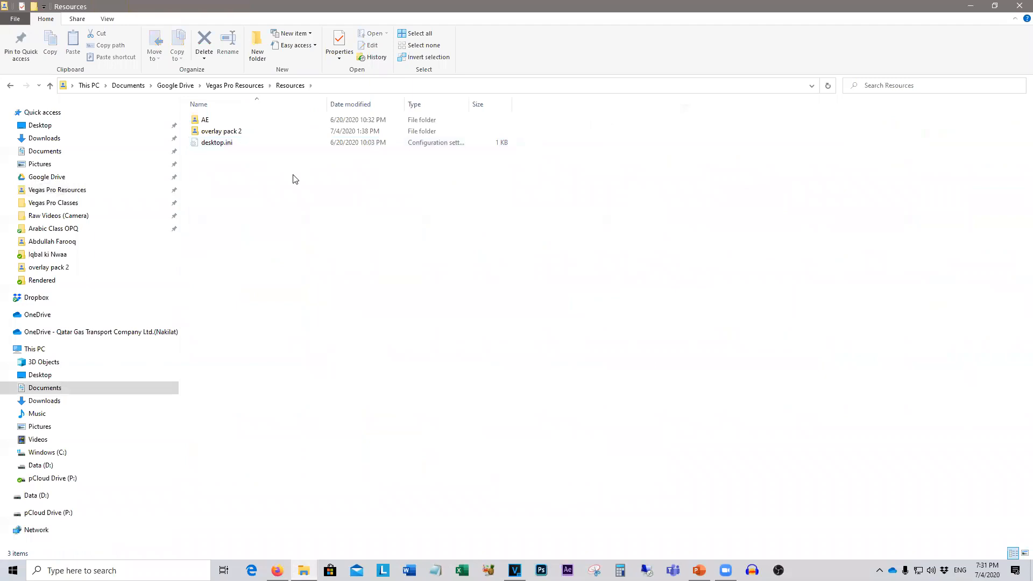
pyautogui.doubleClick(237, 134)
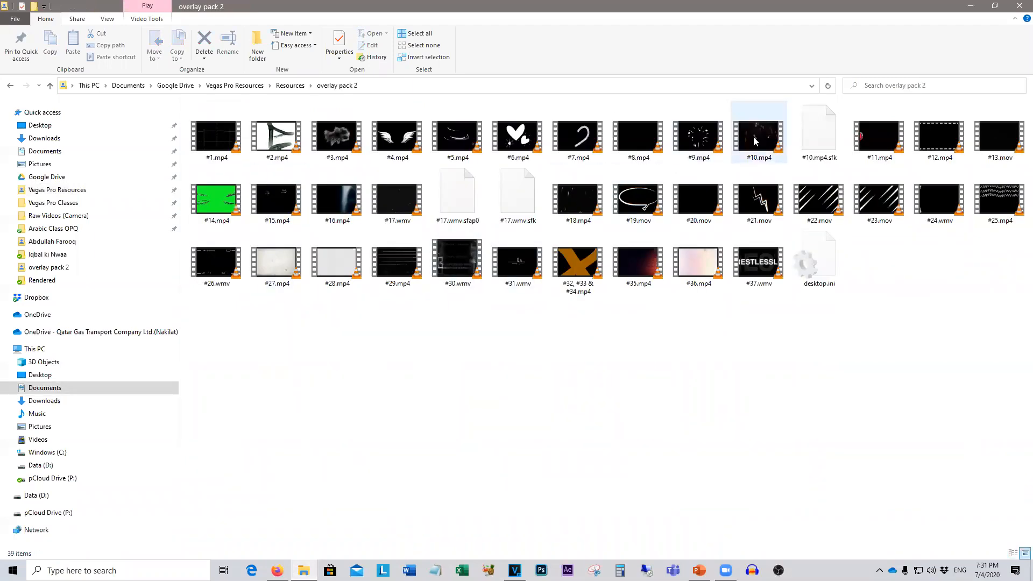
pyautogui.doubleClick(687, 204)
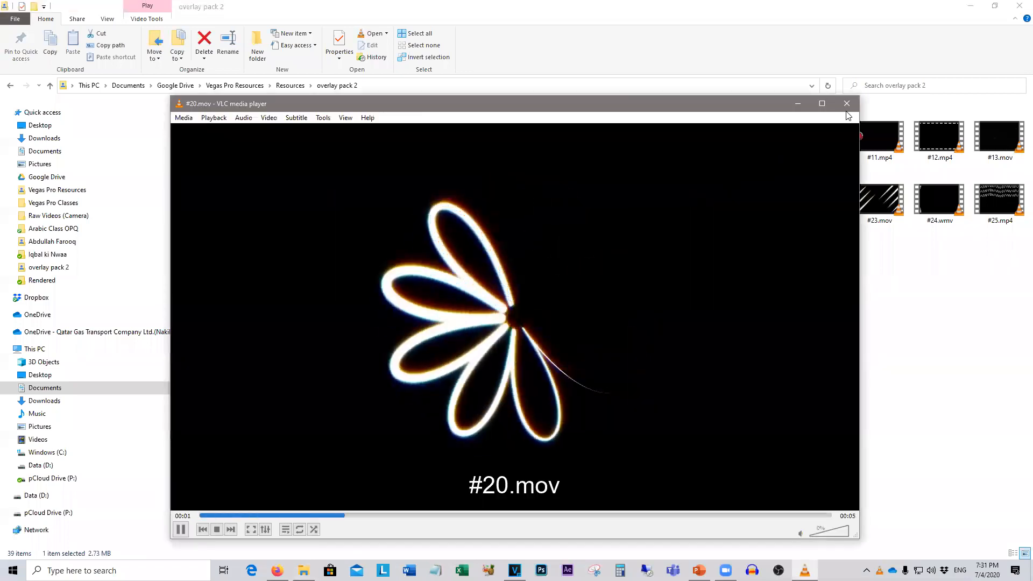
pyautogui.click(846, 103)
# Add #20.mov to the empty top track at the loop region's start, matching the project video settings to the clip
pyautogui.moveTo(696, 202); pyautogui.dragTo(302, 337)
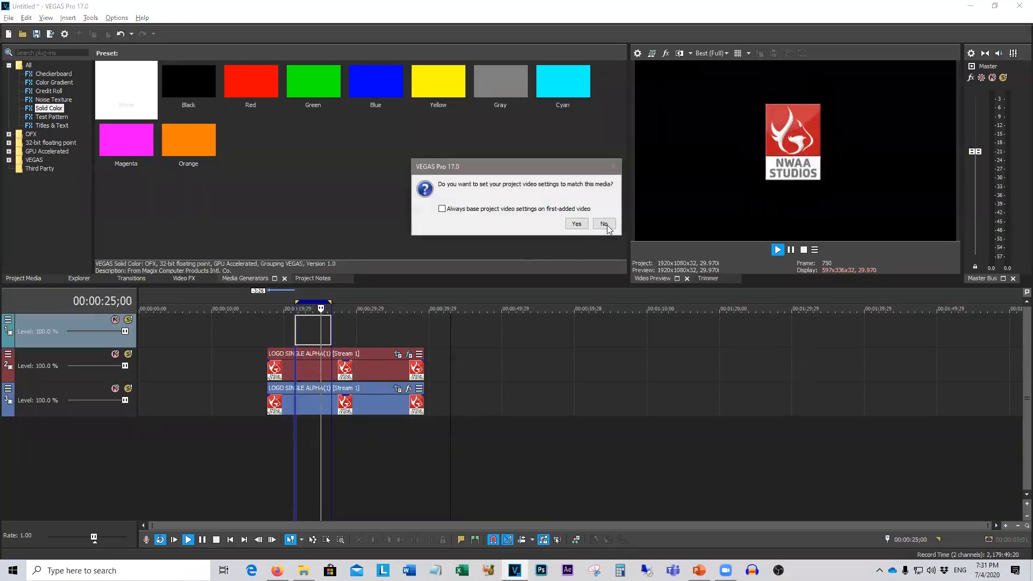
pyautogui.click(576, 223)
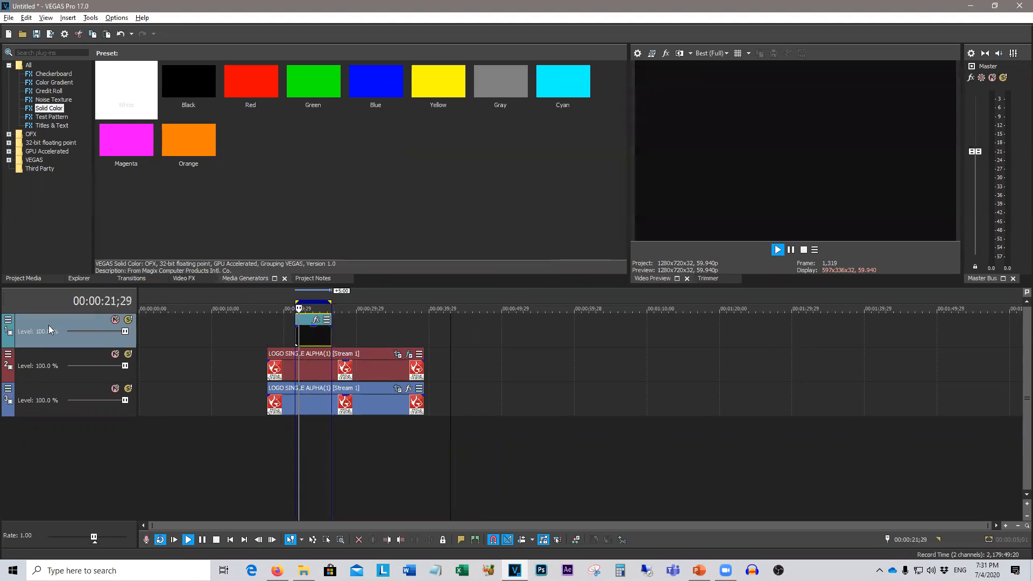
# Set the top track's compositing mode to Lighten and mute the upper logo track
pyautogui.click(9, 320)
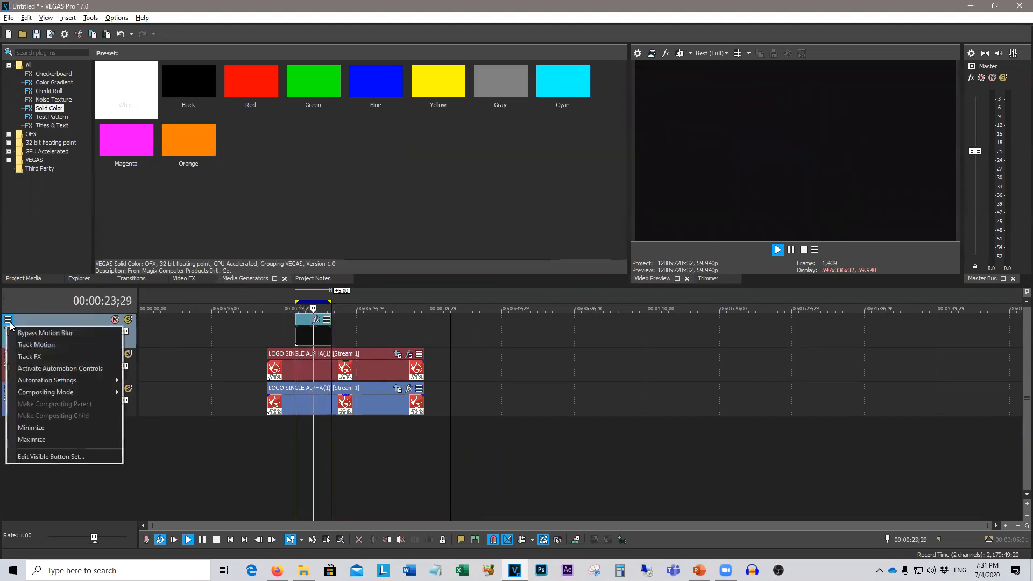
pyautogui.moveTo(78, 390)
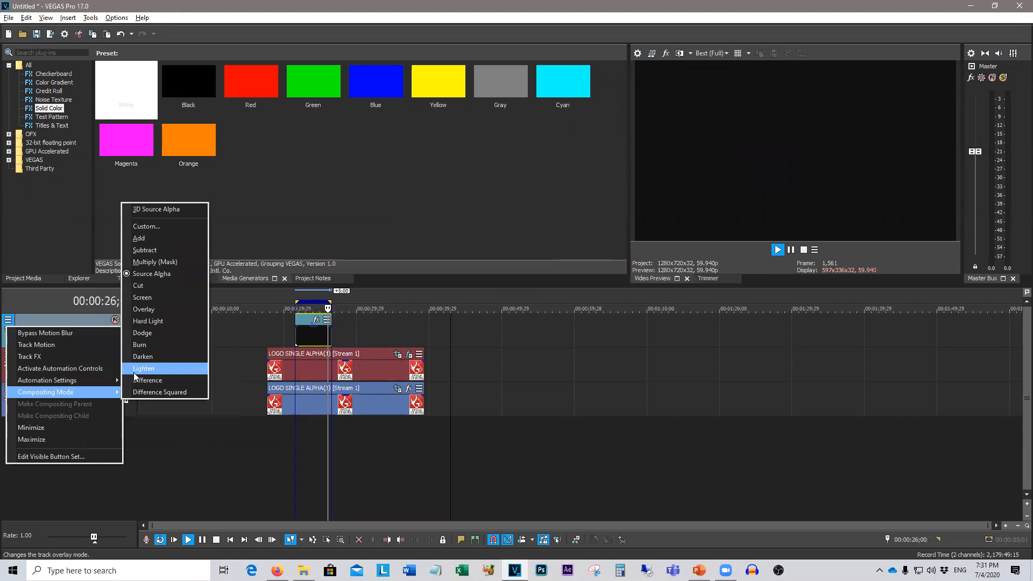
pyautogui.click(159, 372)
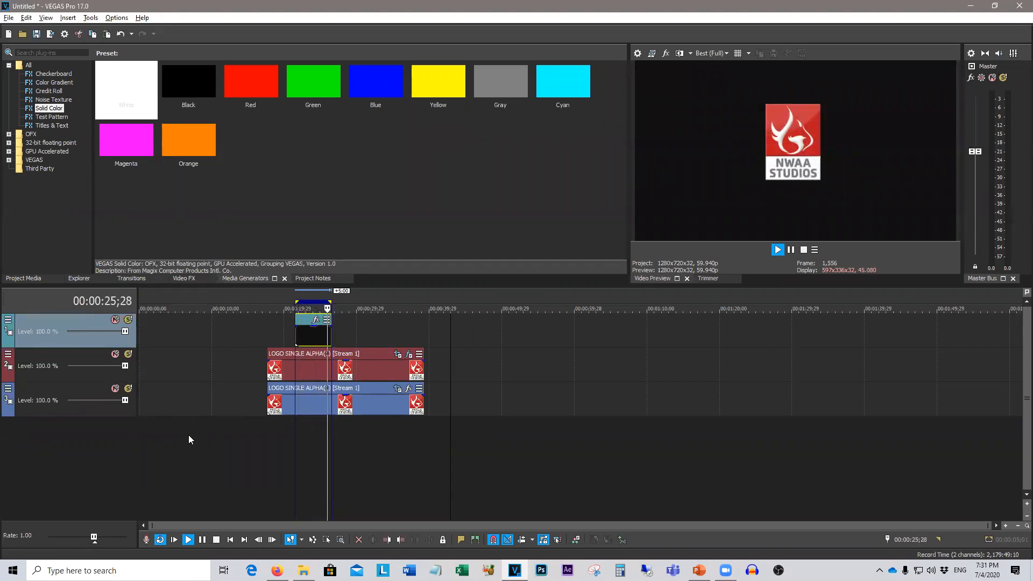
pyautogui.click(115, 354)
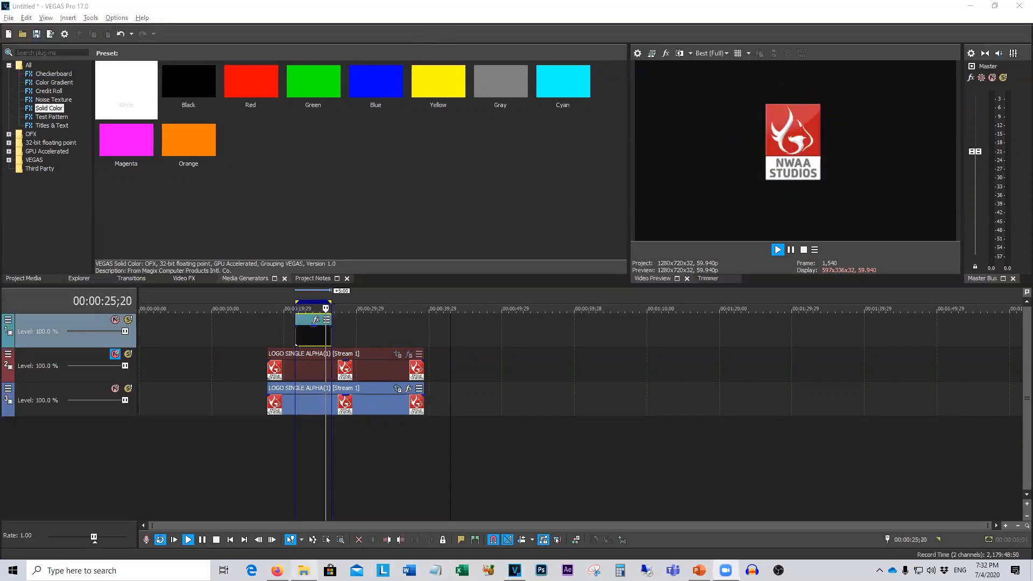
# Switch to File Explorer, preview #17.wmv from overlay pack 2, and add it to the top track after the #20.mov event
pyautogui.click(303, 570)
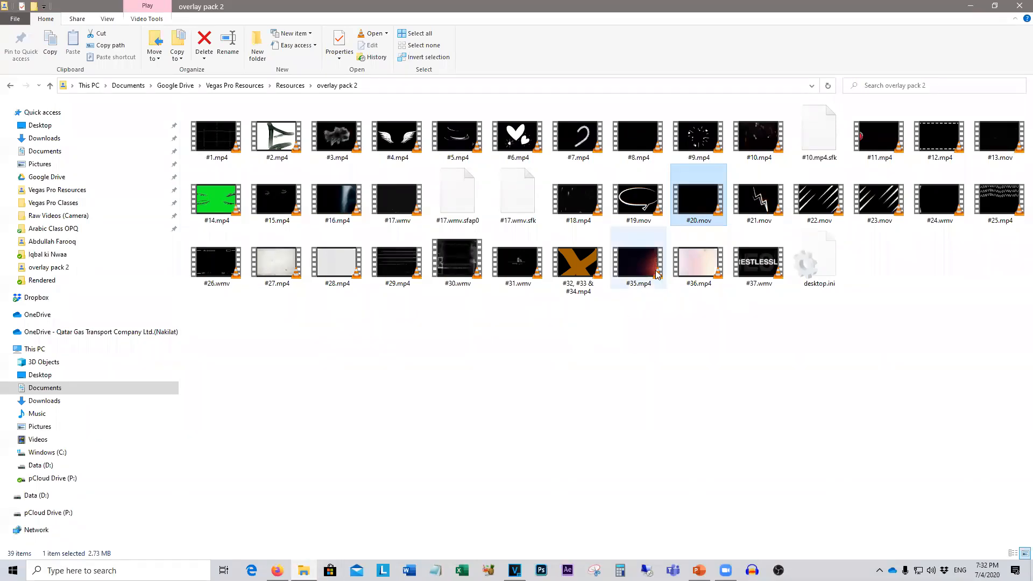
pyautogui.doubleClick(413, 210)
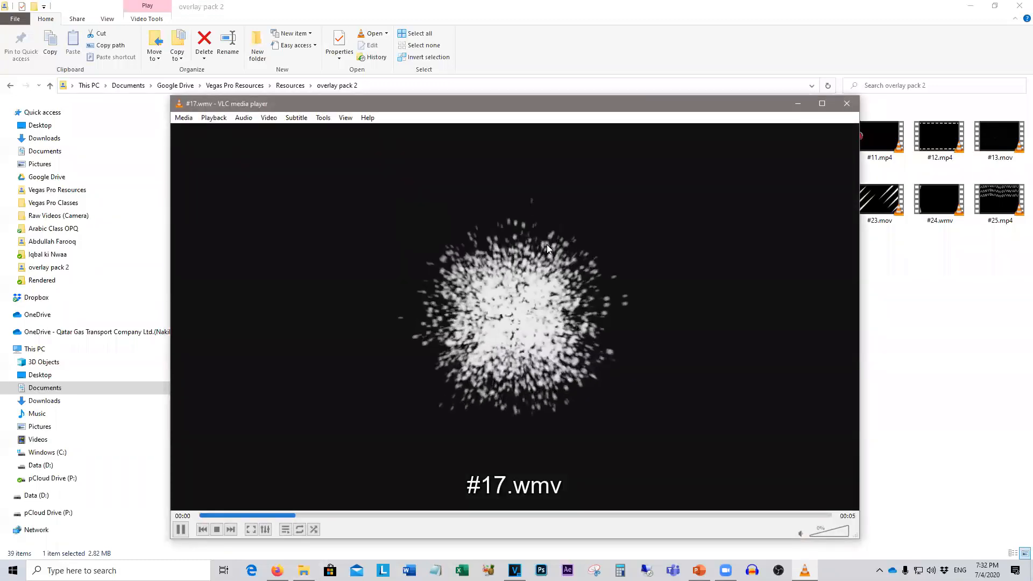
pyautogui.click(851, 110)
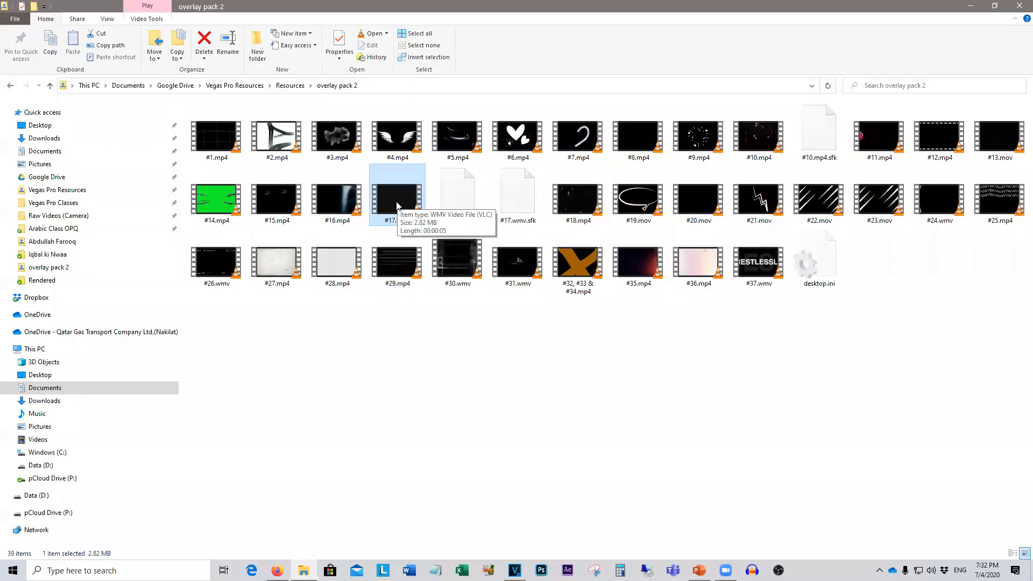
pyautogui.moveTo(397, 206); pyautogui.dragTo(351, 331)
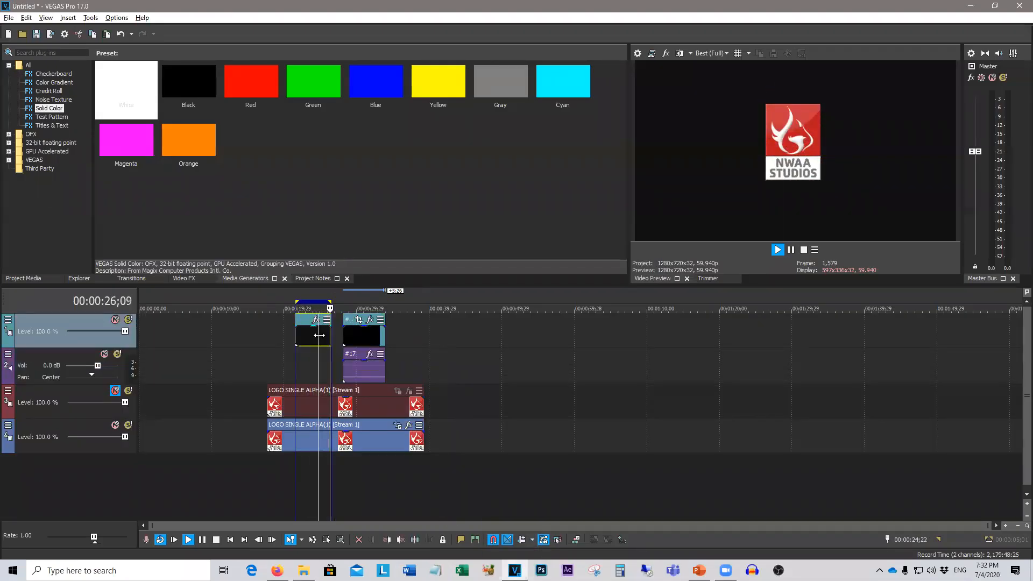
# Replace the #20.mov event with the #17 clip at the loop region's start and mute the clip's audio track
pyautogui.press('Delete')
pyautogui.moveTo(355, 333); pyautogui.dragTo(308, 333)
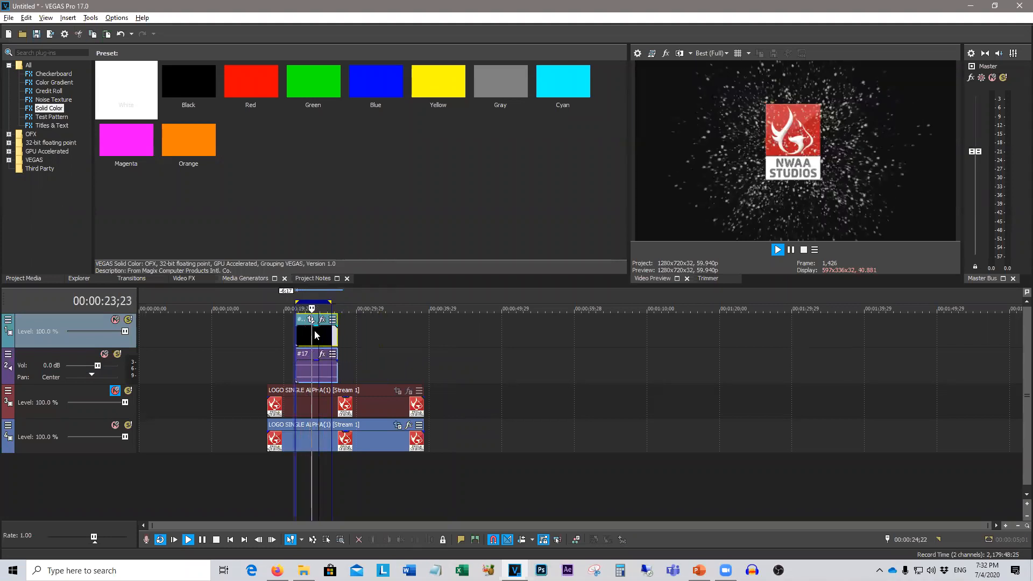
pyautogui.click(105, 354)
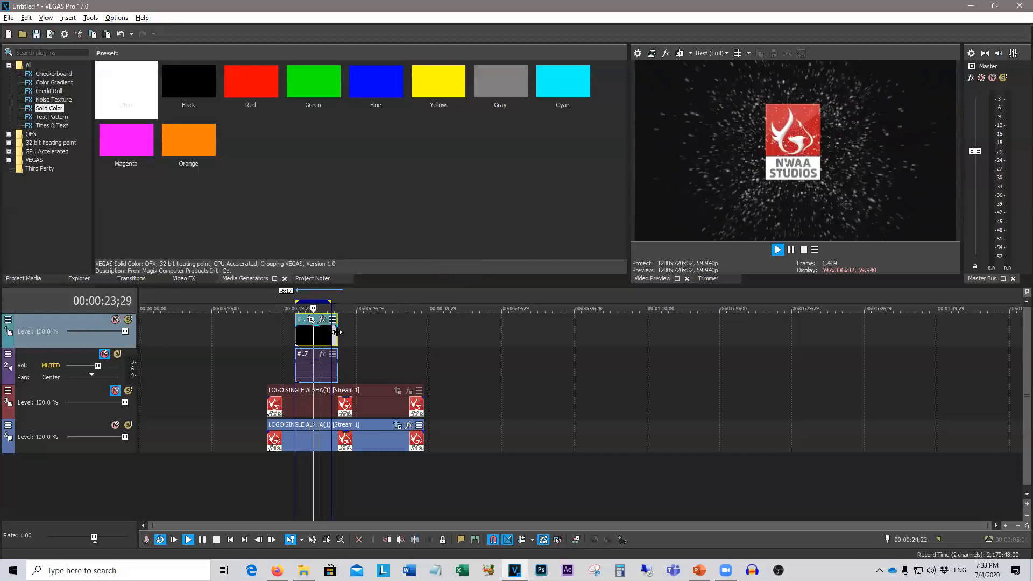
# Open Event Pan/Crop for the #17 clip and shrink its crop frame to about 348.7 by 196.1
pyautogui.scroll(4, 319, 358)
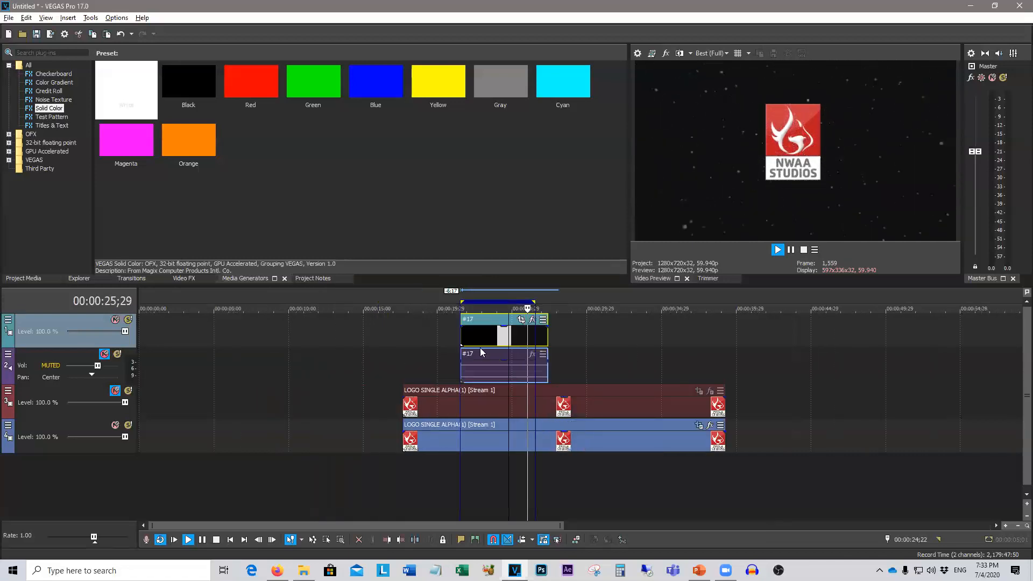
pyautogui.click(521, 319)
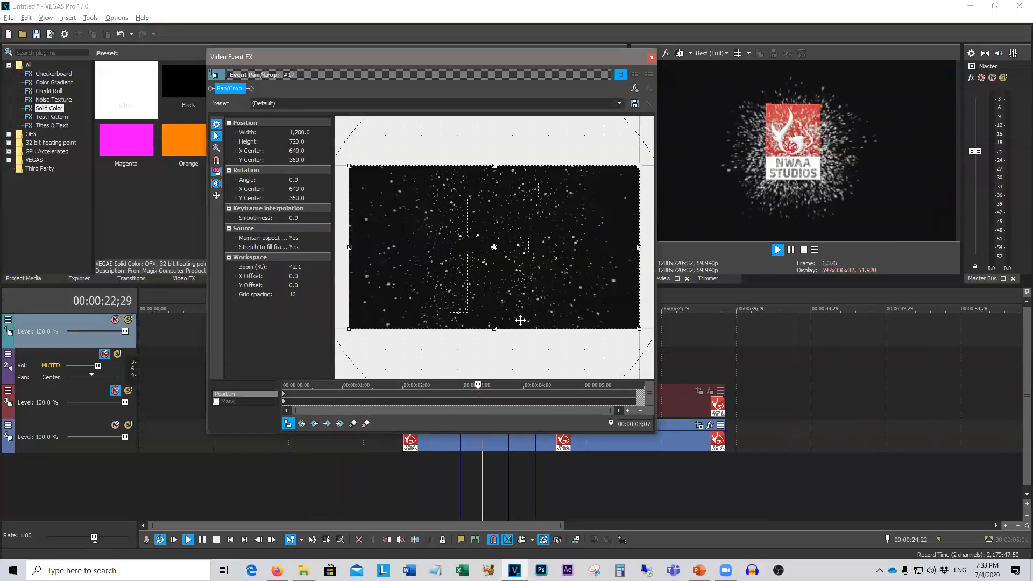
pyautogui.scroll(-4, 520, 320)
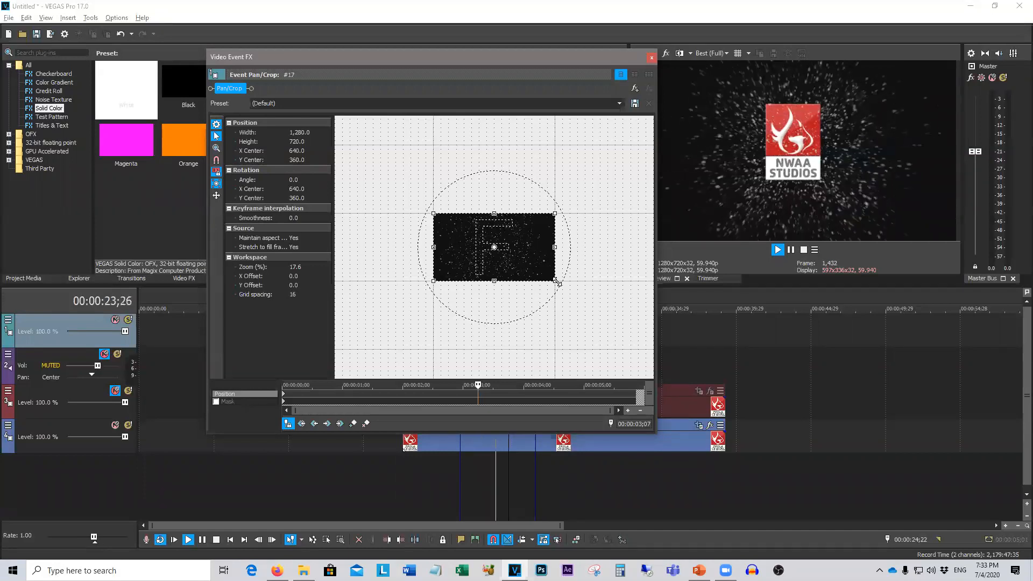
pyautogui.moveTo(554, 281); pyautogui.dragTo(513, 266)
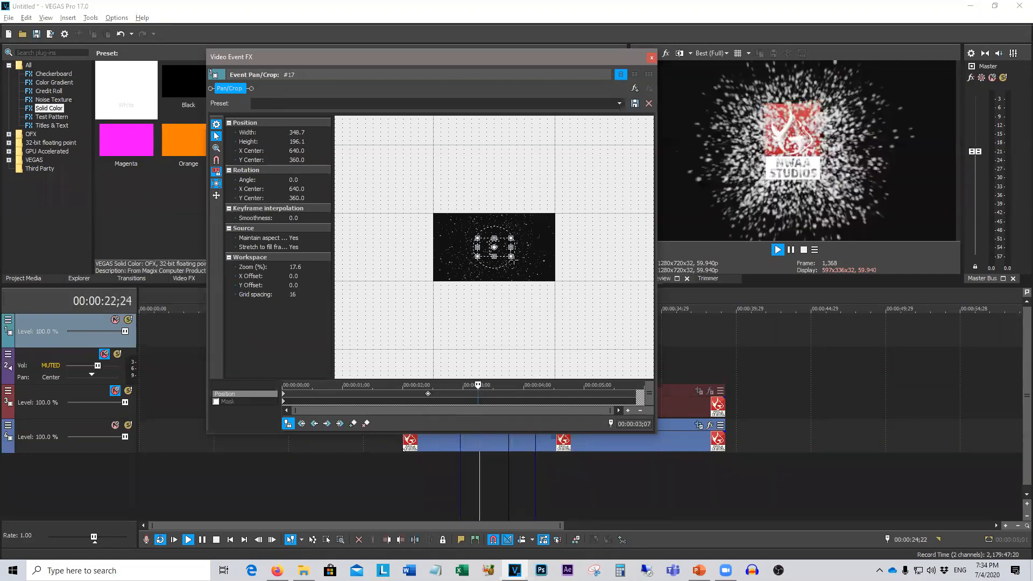
# Enlarge the crop frame at the 00:00:02;12 keyframe to about 2,858.7 by 1,608.0, discarding the trial keyframe at 00:00:03;07
pyautogui.moveTo(512, 259); pyautogui.dragTo(610, 364)
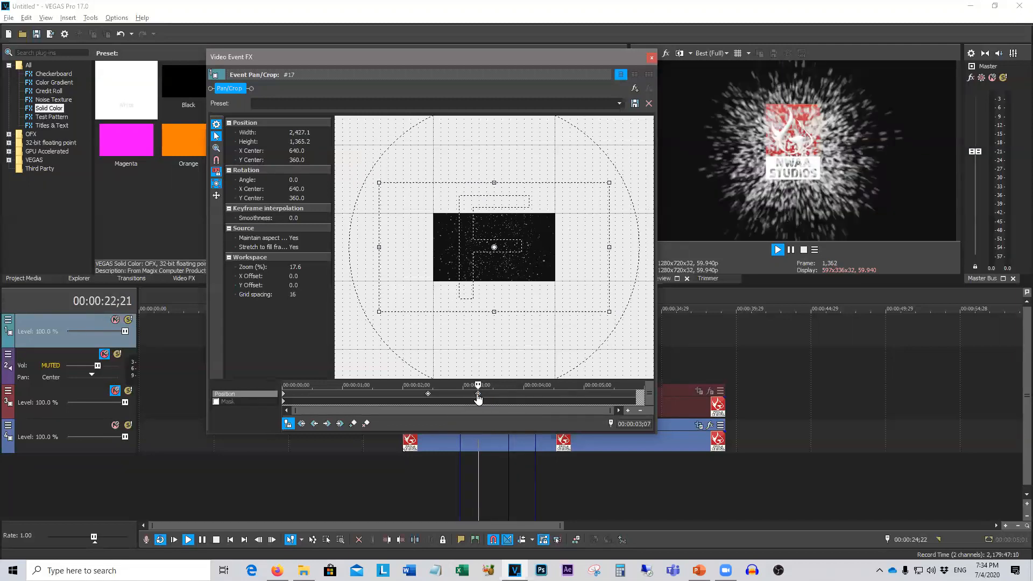
pyautogui.press('Delete')
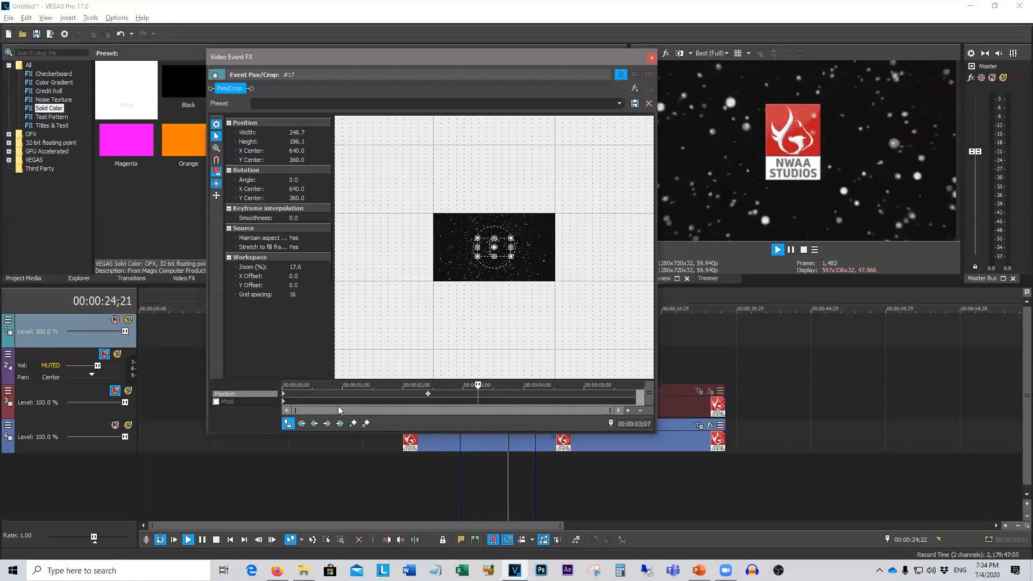
pyautogui.click(284, 397)
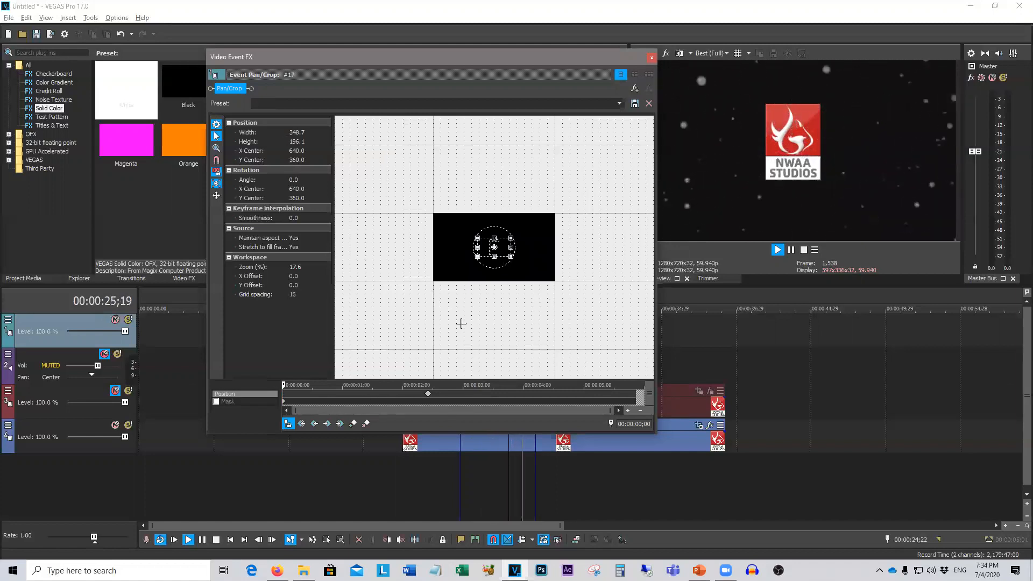
pyautogui.click(424, 393)
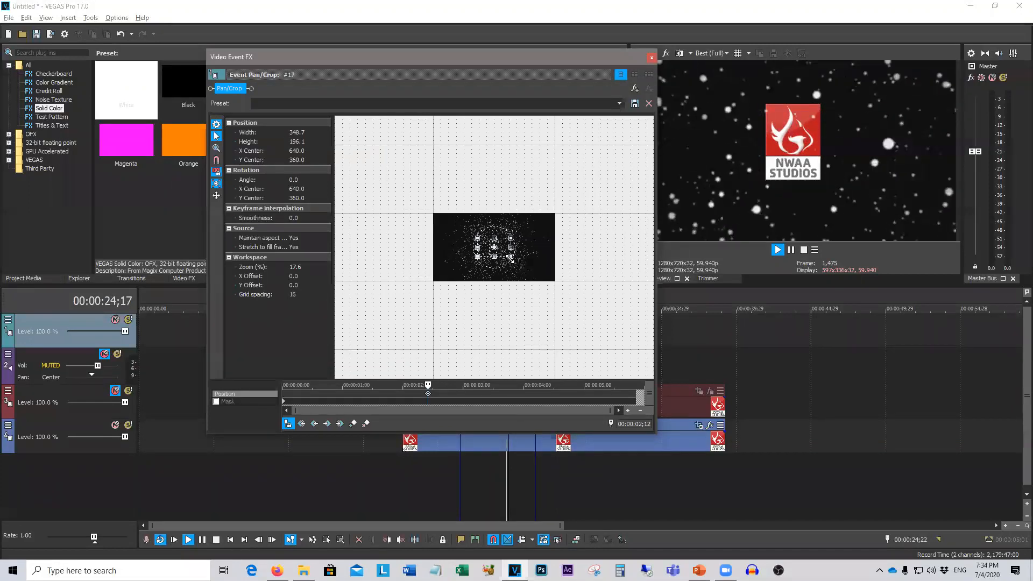
pyautogui.moveTo(510, 258); pyautogui.dragTo(564, 321)
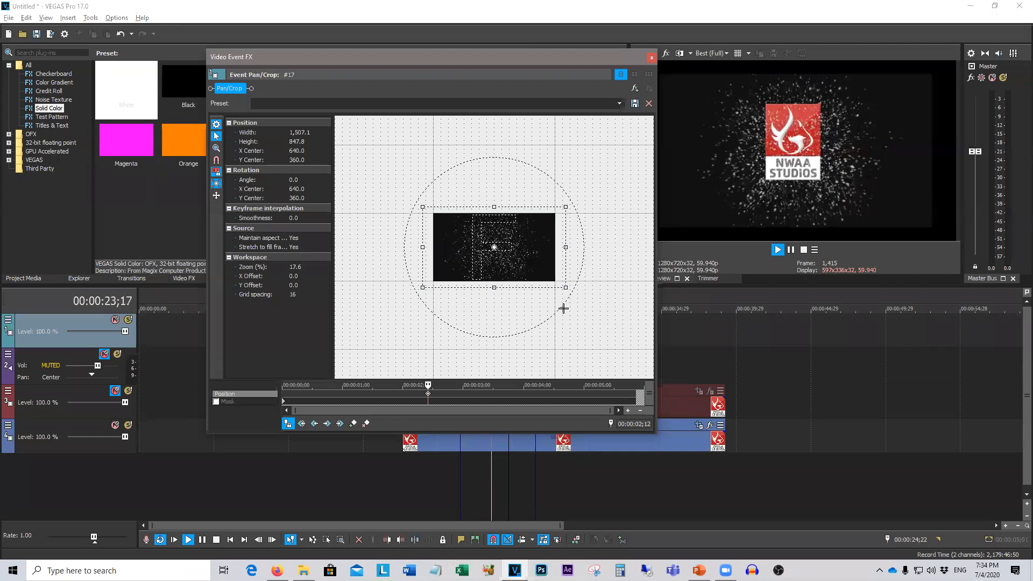
pyautogui.moveTo(562, 287); pyautogui.dragTo(615, 350)
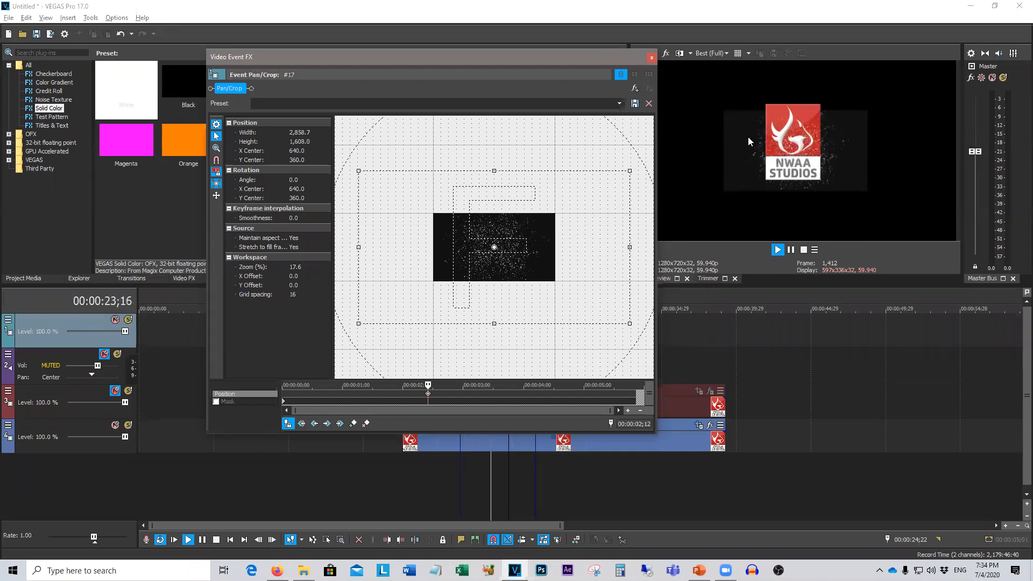
# Move the crop frame to Y center 428.1, unlock its aspect ratio, and resize it to about 553.1 wide by 1,639.9 high
pyautogui.moveTo(547, 237); pyautogui.dragTo(548, 244)
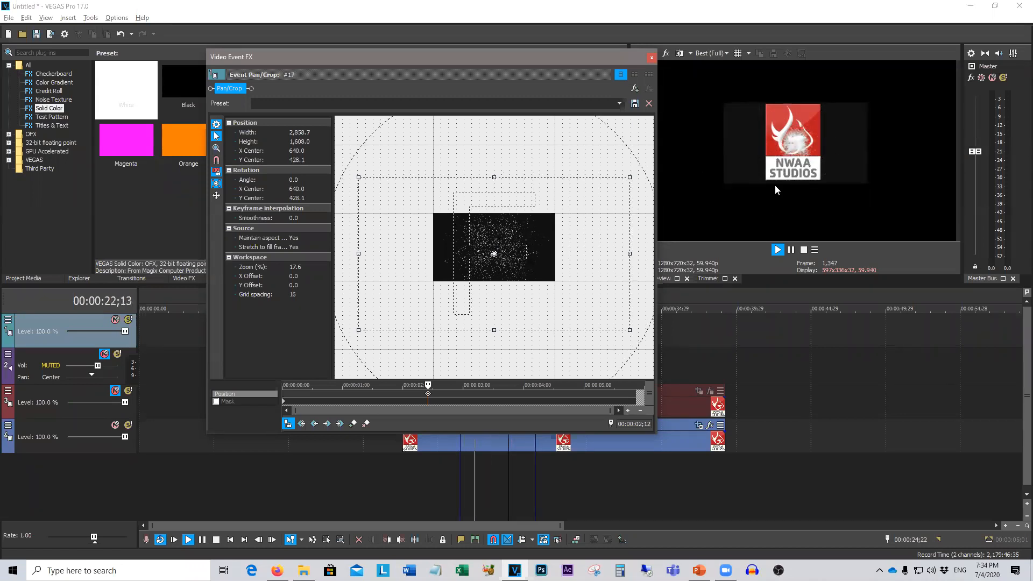
pyautogui.moveTo(630, 253)
pyautogui.mouseDown()
pyautogui.moveTo(604, 253)
pyautogui.moveTo(632, 254)
pyautogui.mouseUp()
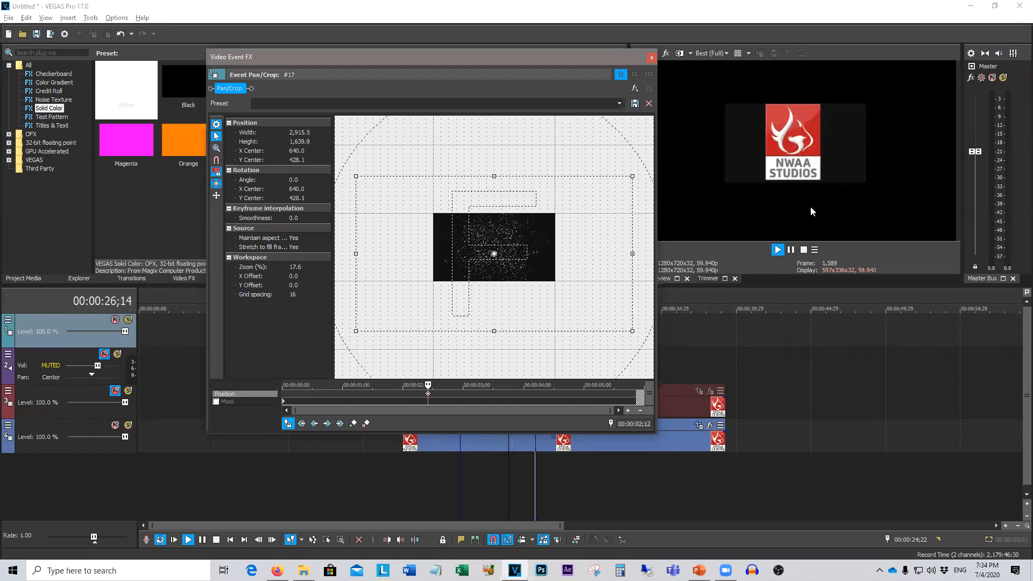
pyautogui.click(216, 184)
pyautogui.moveTo(357, 256); pyautogui.dragTo(469, 262)
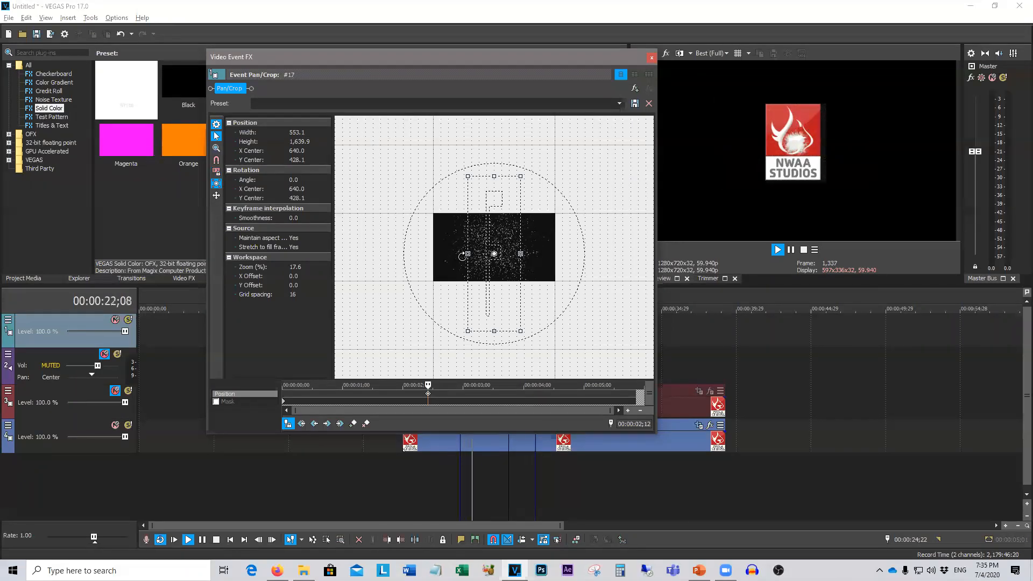
# Widen the #17 clip's crop frame to about 2,449.8 at the 00:00:02;12 keyframe and close Event Pan/Crop
pyautogui.moveTo(467, 254); pyautogui.dragTo(377, 257)
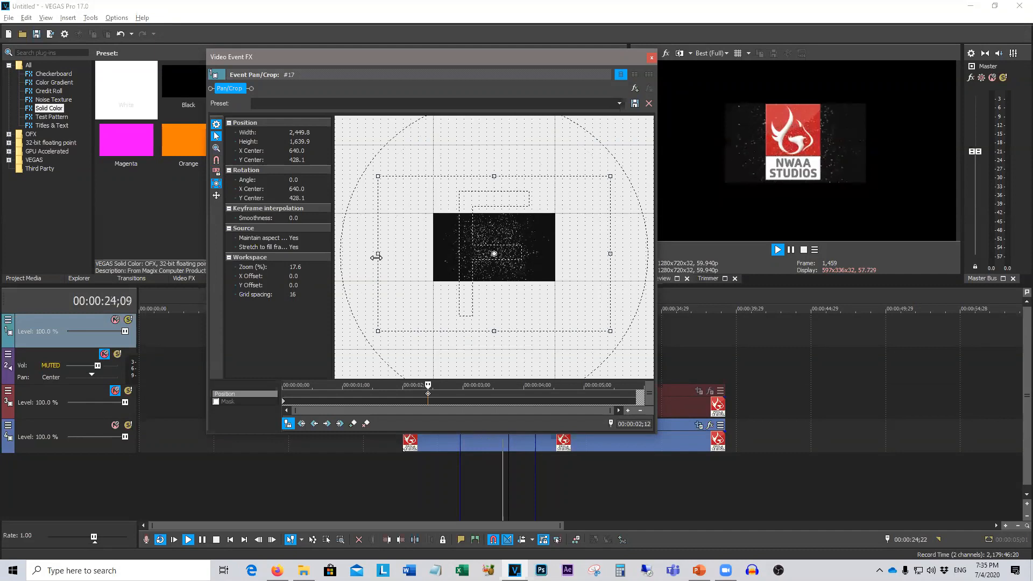
pyautogui.click(651, 57)
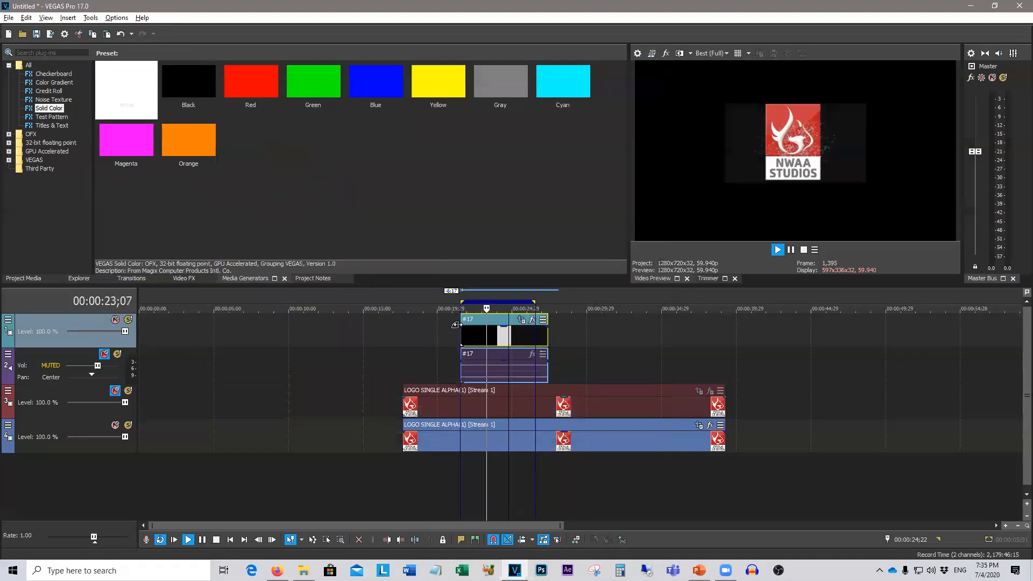
# Try Screen as the #17 video track's compositing mode and change it to Difference
pyautogui.click(8, 320)
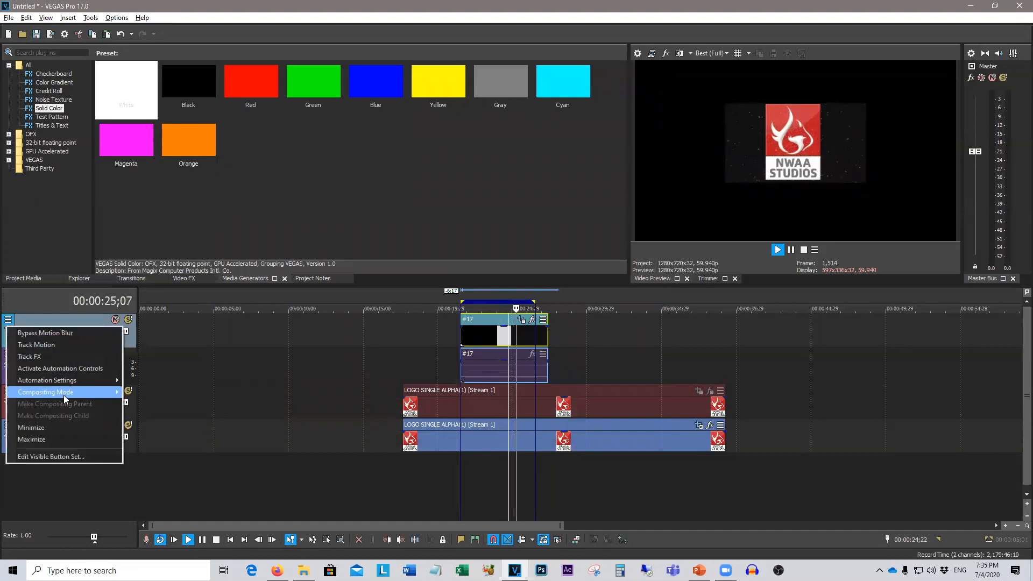
pyautogui.moveTo(74, 392)
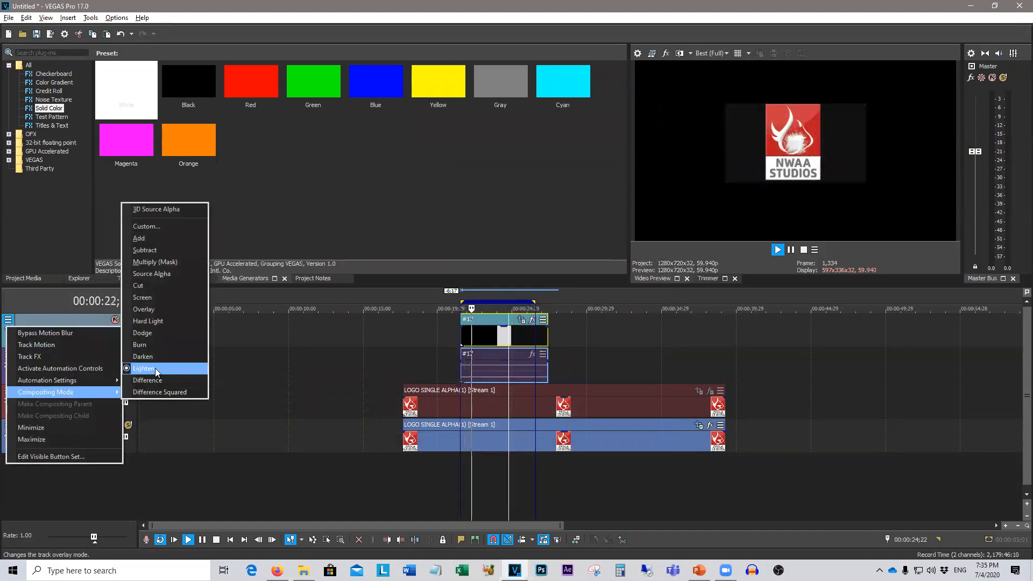
pyautogui.click(162, 299)
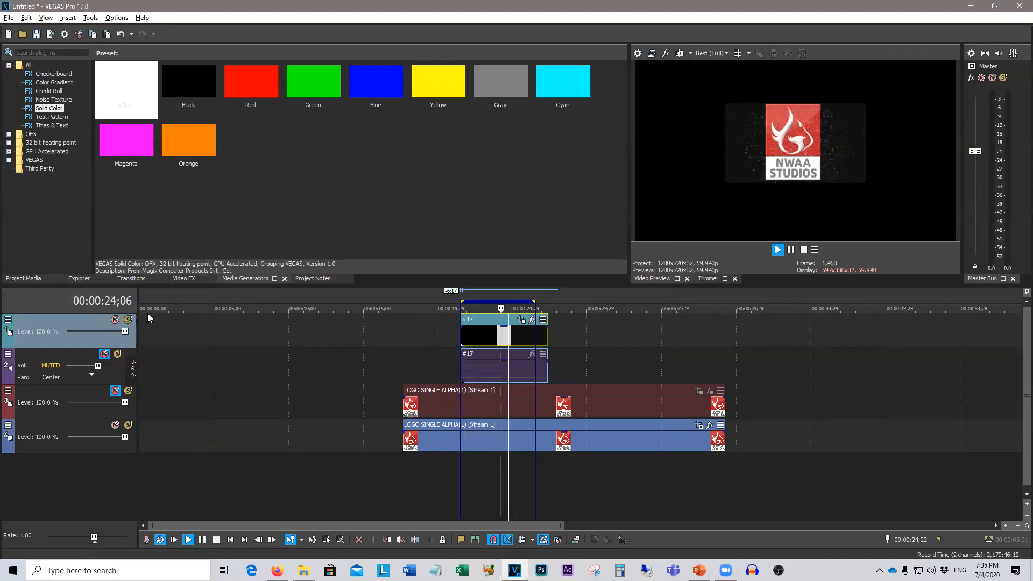
pyautogui.click(8, 320)
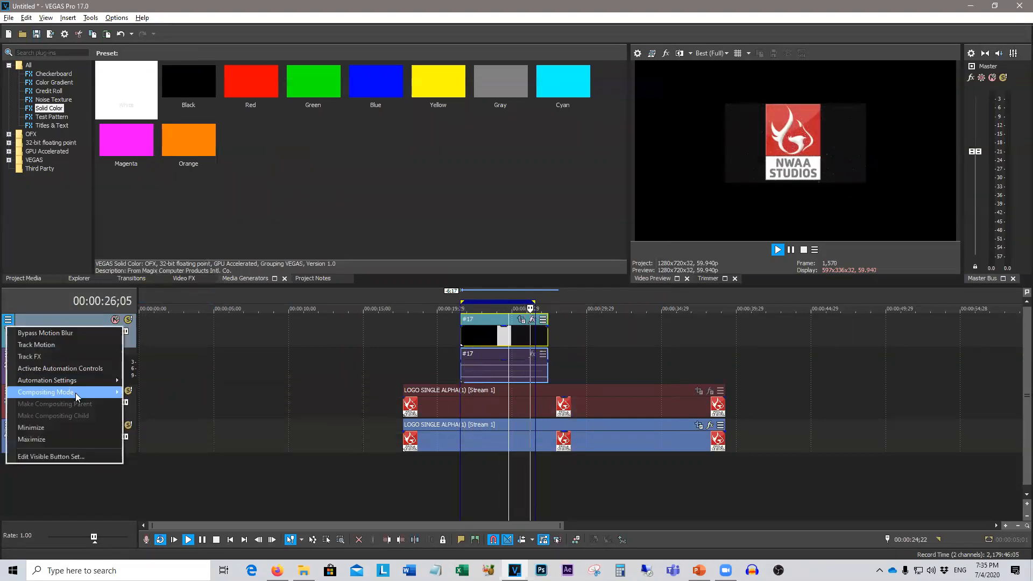
pyautogui.moveTo(76, 394)
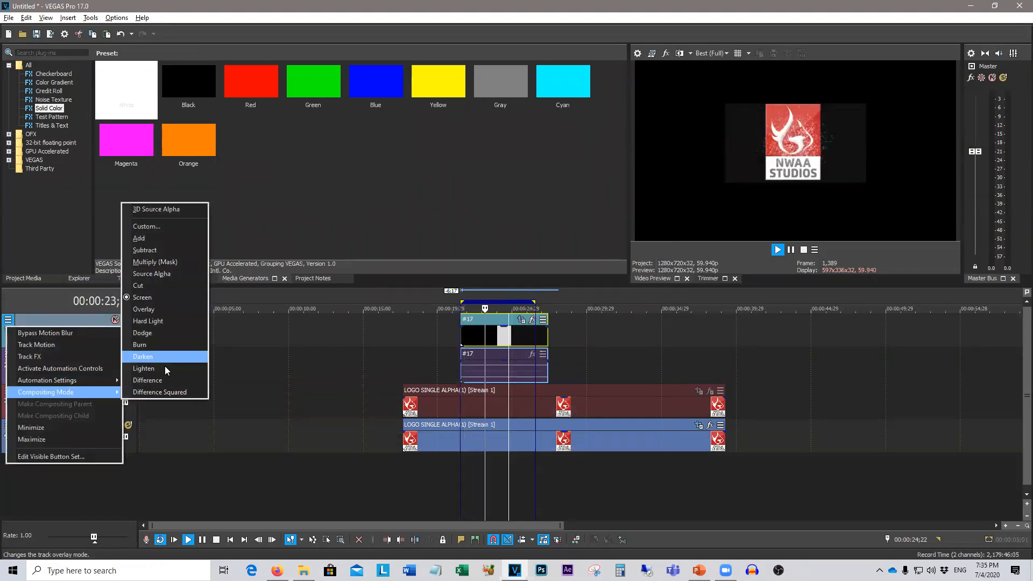
pyautogui.click(158, 380)
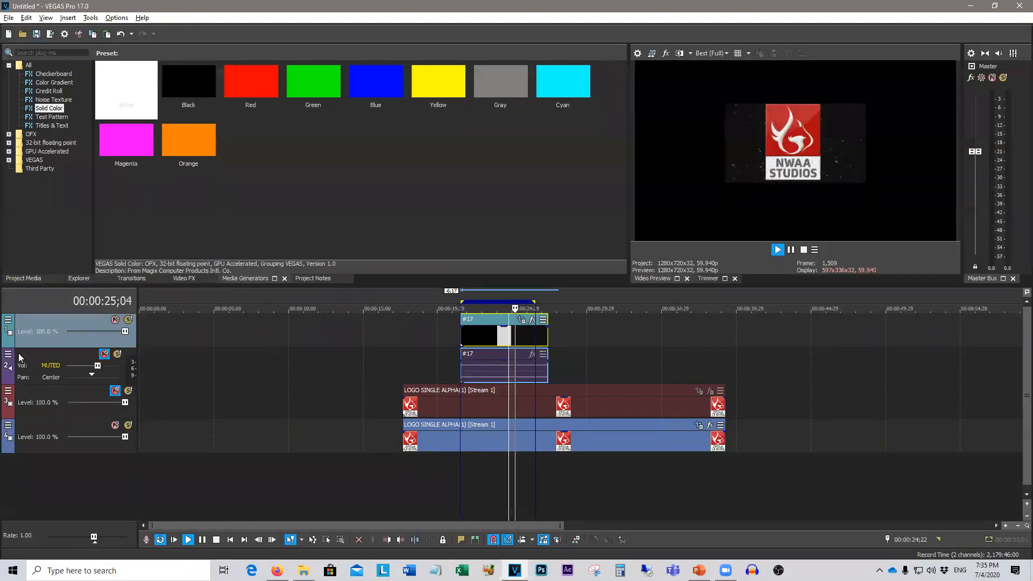
pyautogui.click(8, 320)
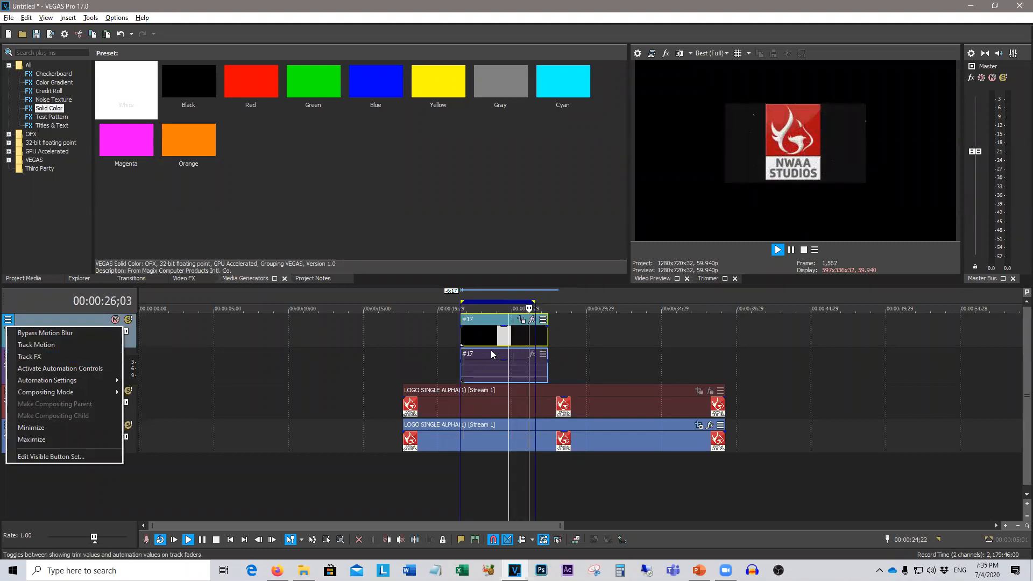
pyautogui.click(531, 320)
pyautogui.click(531, 320)
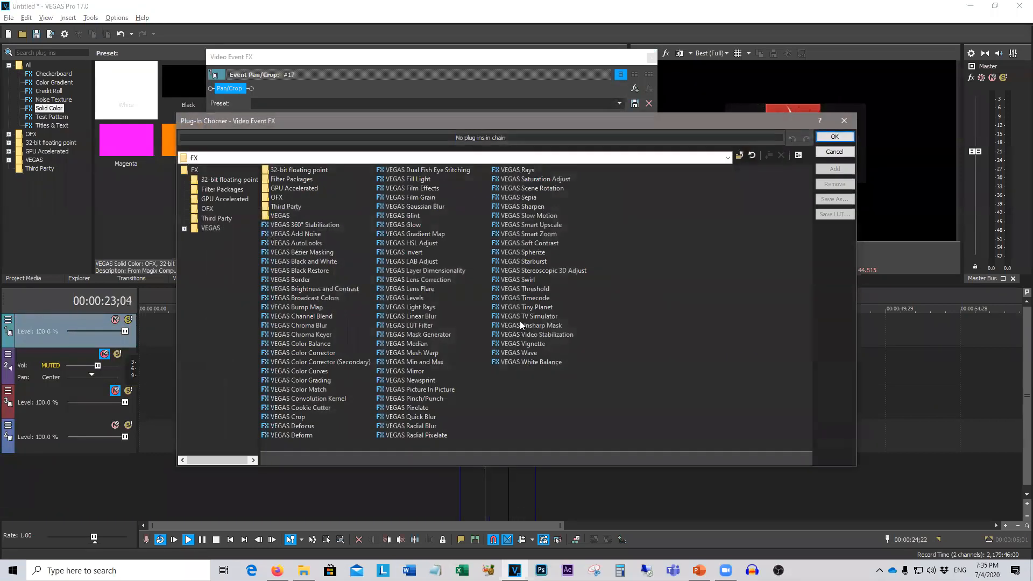
pyautogui.click(834, 152)
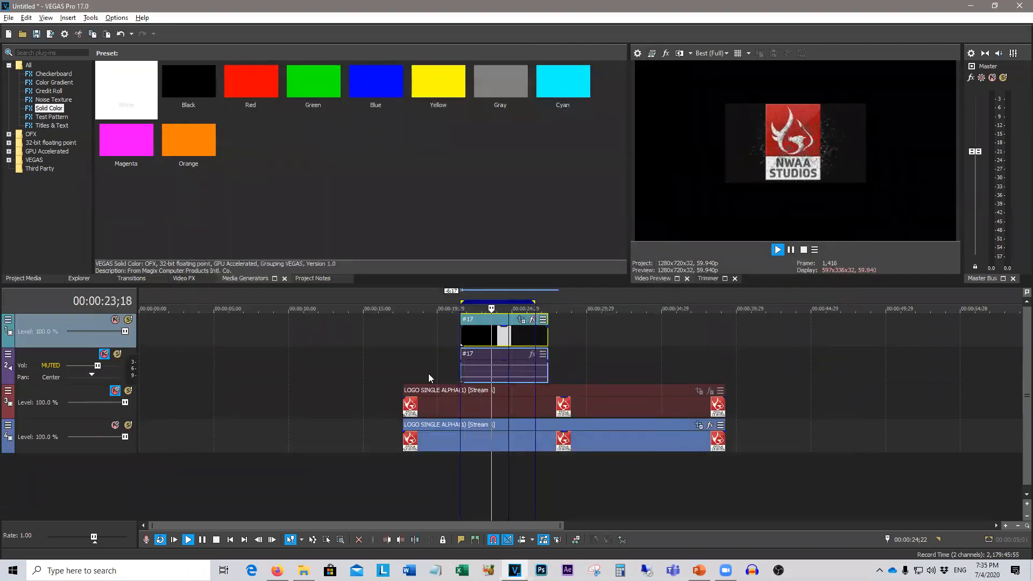
# Reopen Event Pan/Crop for the #17 clip and narrow the crop frame to about 1,321.2 wide at 00:00:03;07
pyautogui.click(520, 320)
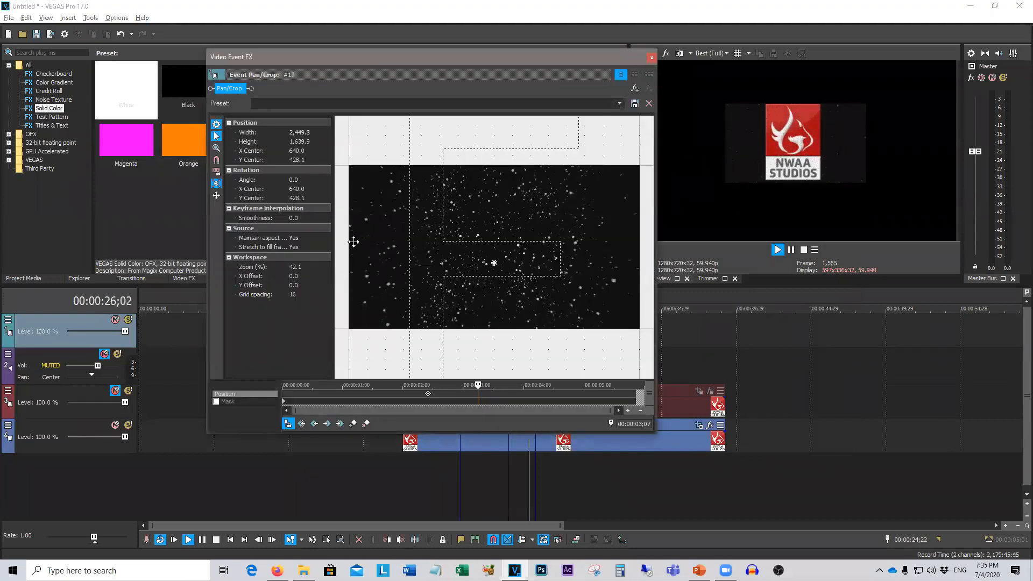
pyautogui.scroll(-4, 353, 242)
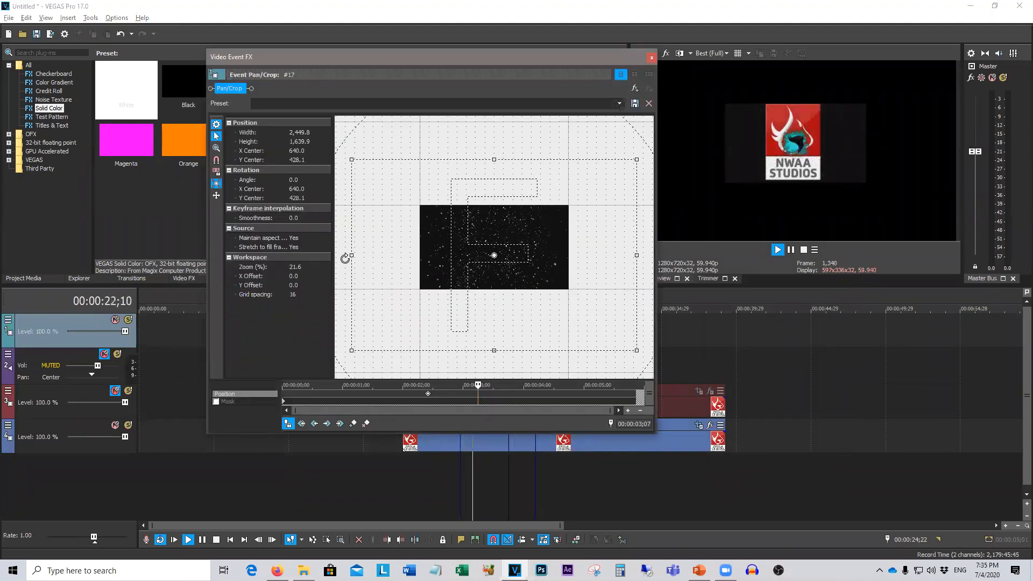
pyautogui.moveTo(395, 256); pyautogui.dragTo(398, 259)
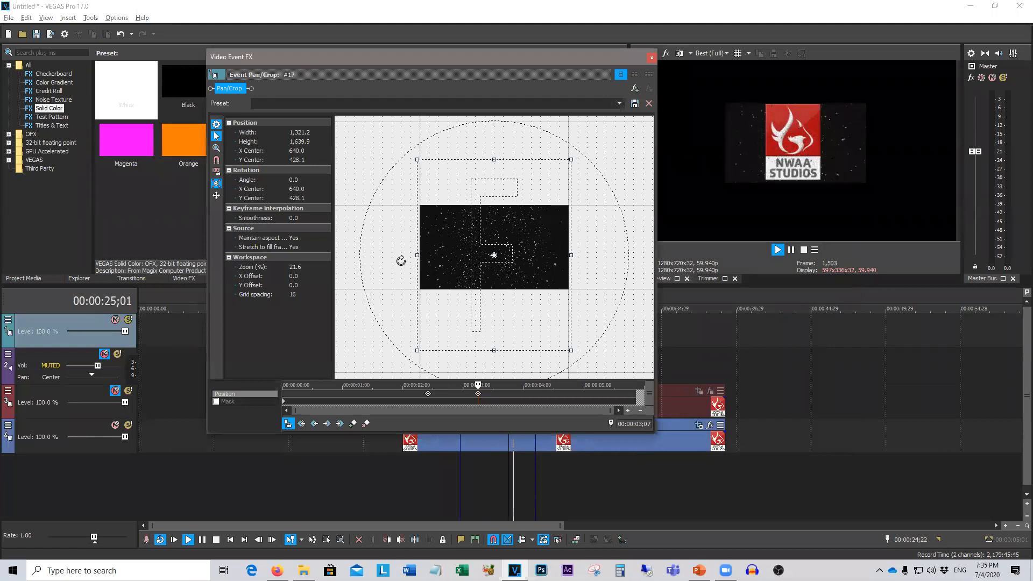
pyautogui.click(666, 52)
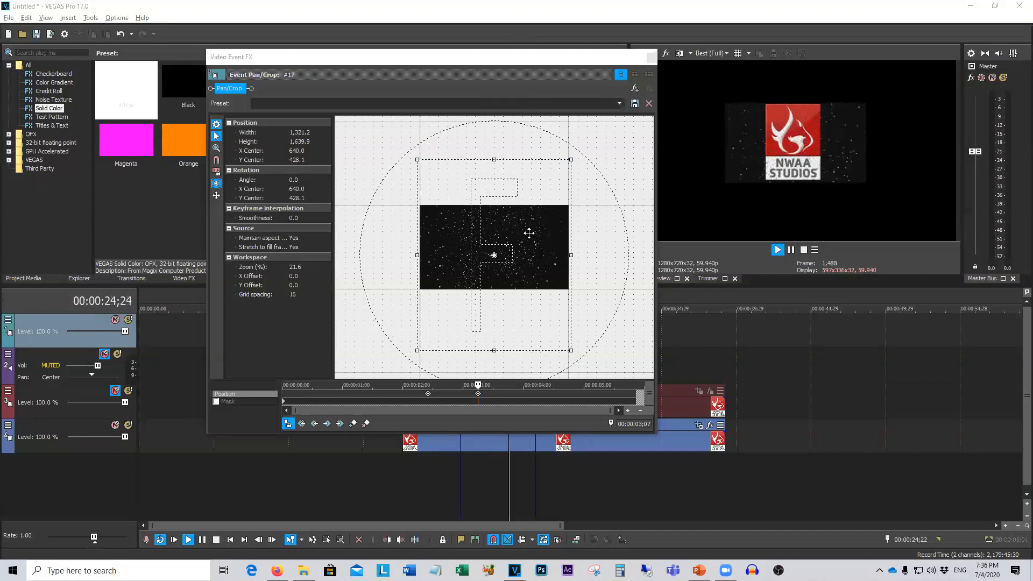
pyautogui.click(304, 570)
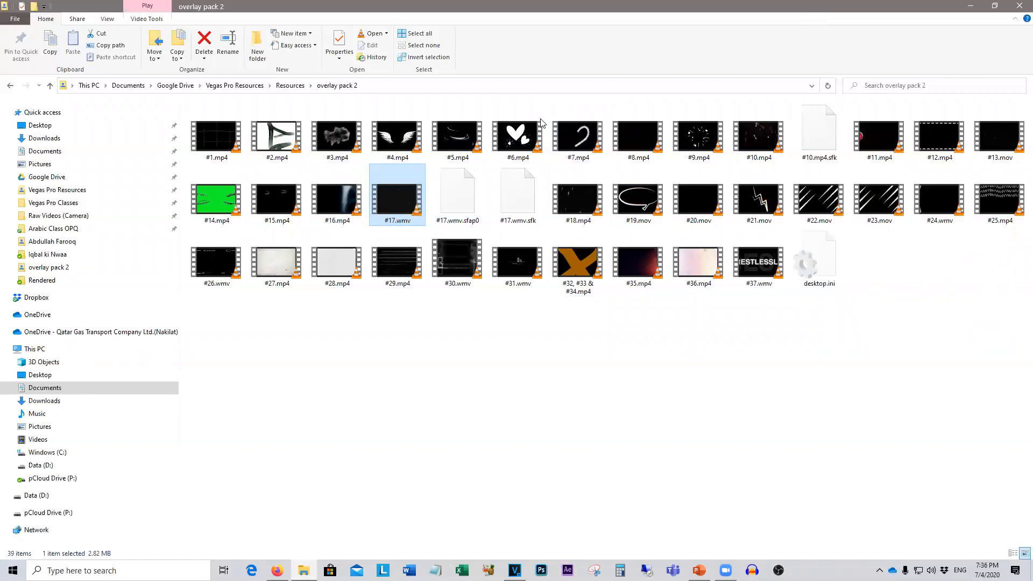
pyautogui.hotkey('alt', 'Tab')
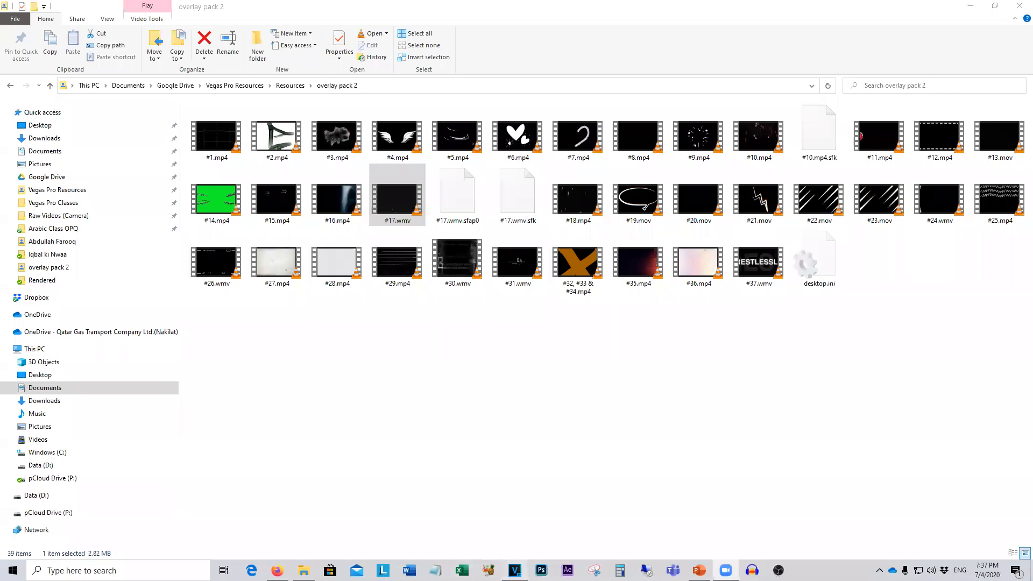
# Return to VEGAS Pro and start a new project without saving the changes to the untitled one
pyautogui.click(515, 570)
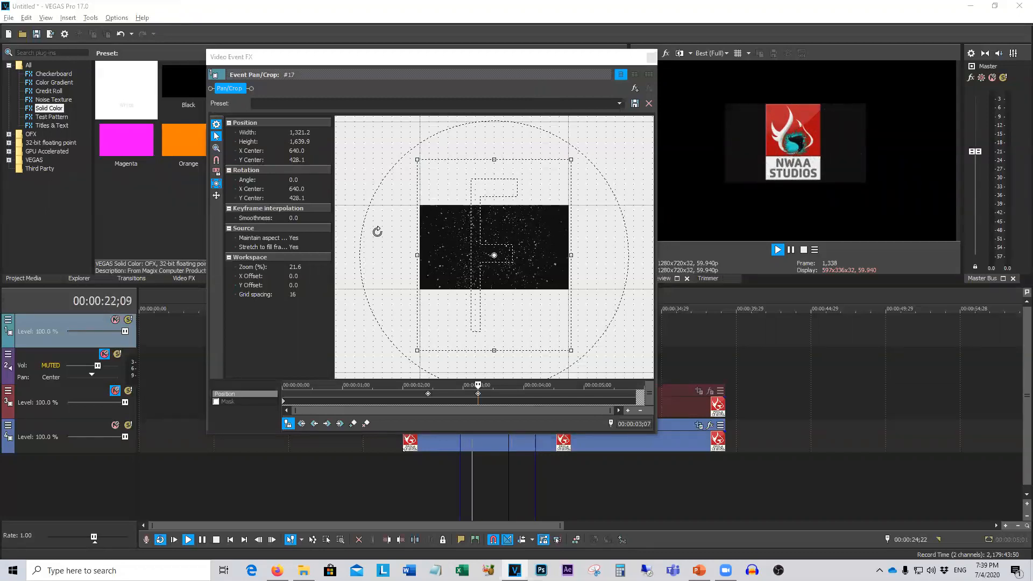
pyautogui.click(8, 33)
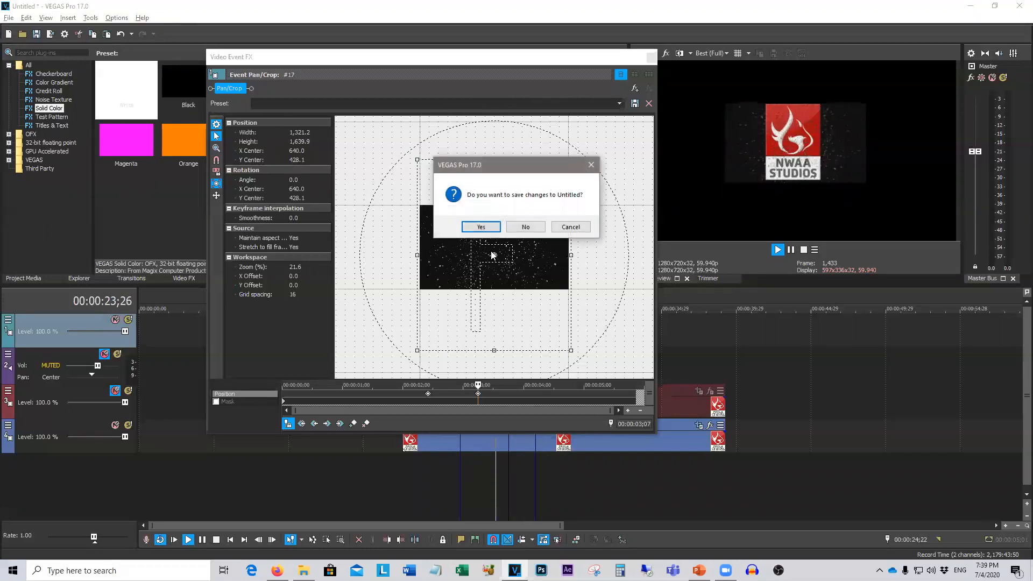
pyautogui.click(526, 228)
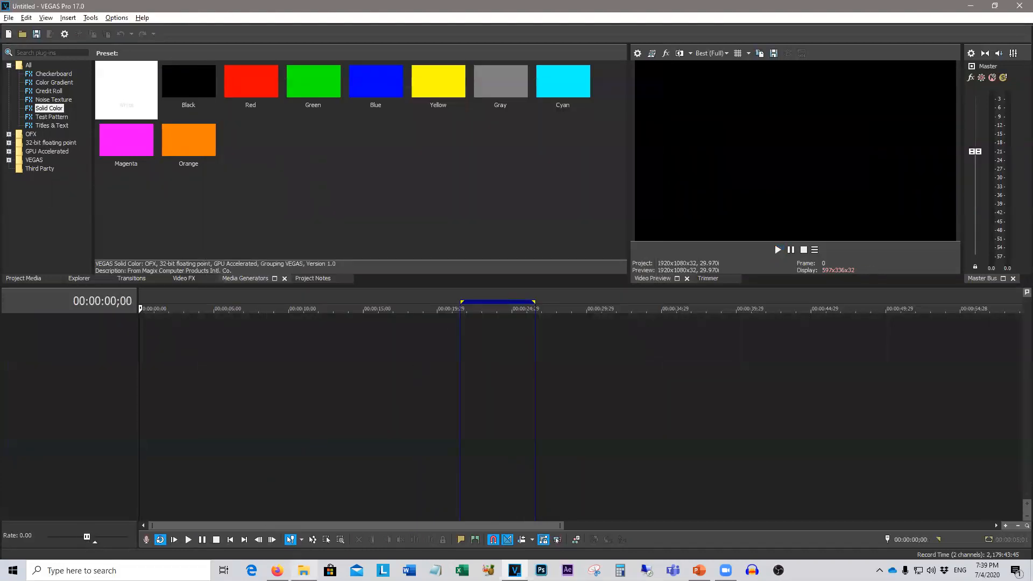
# Switch to File Explorer and look through the Vegas Pro Resources and Example Videos folders for a source video
pyautogui.click(303, 570)
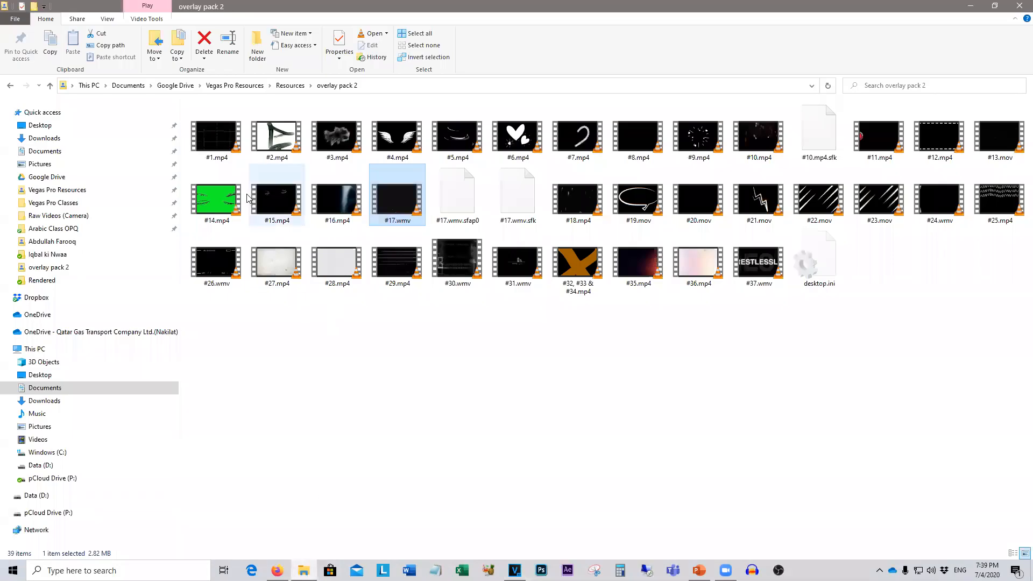
pyautogui.click(235, 86)
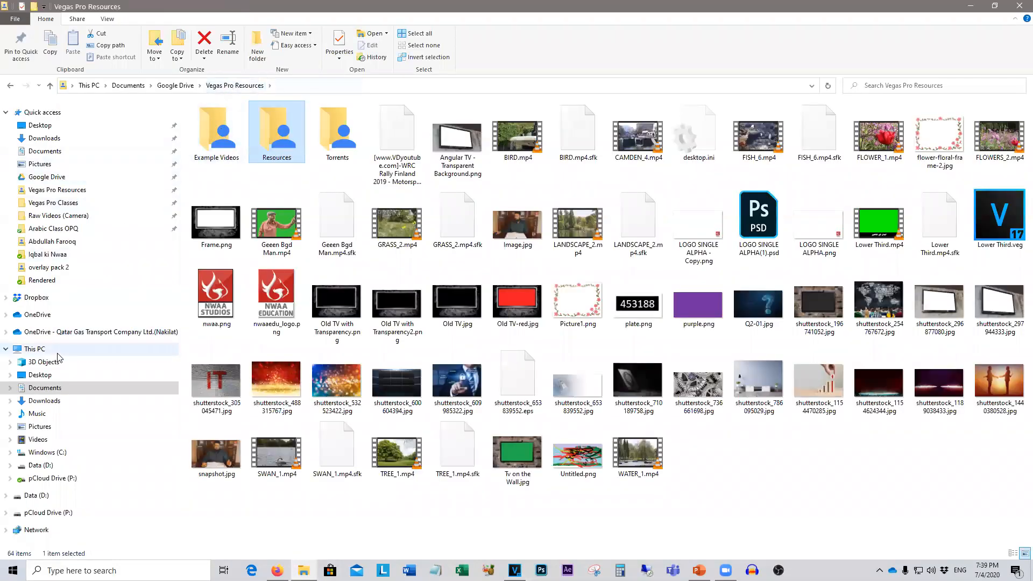
pyautogui.click(62, 193)
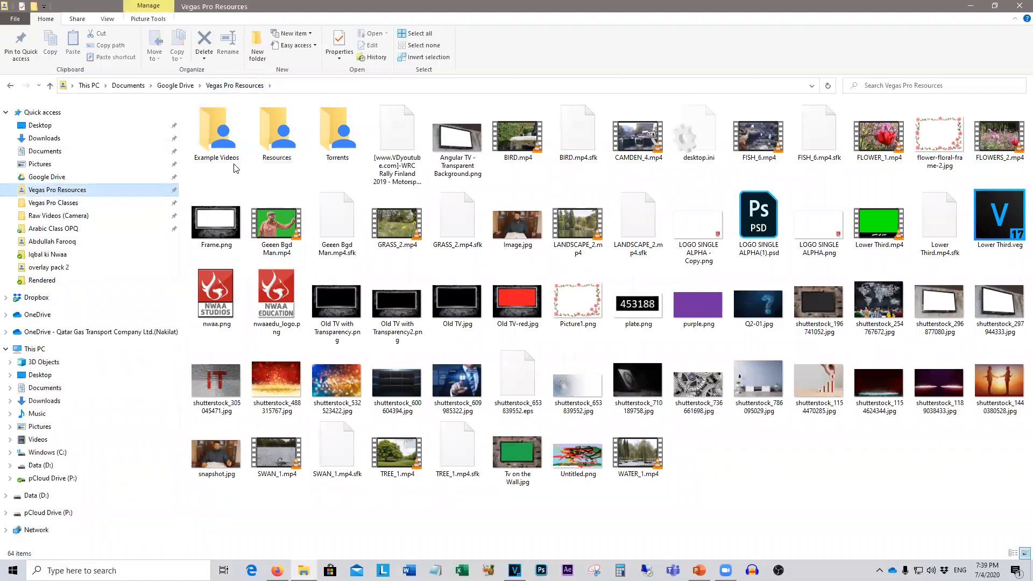
pyautogui.doubleClick(231, 144)
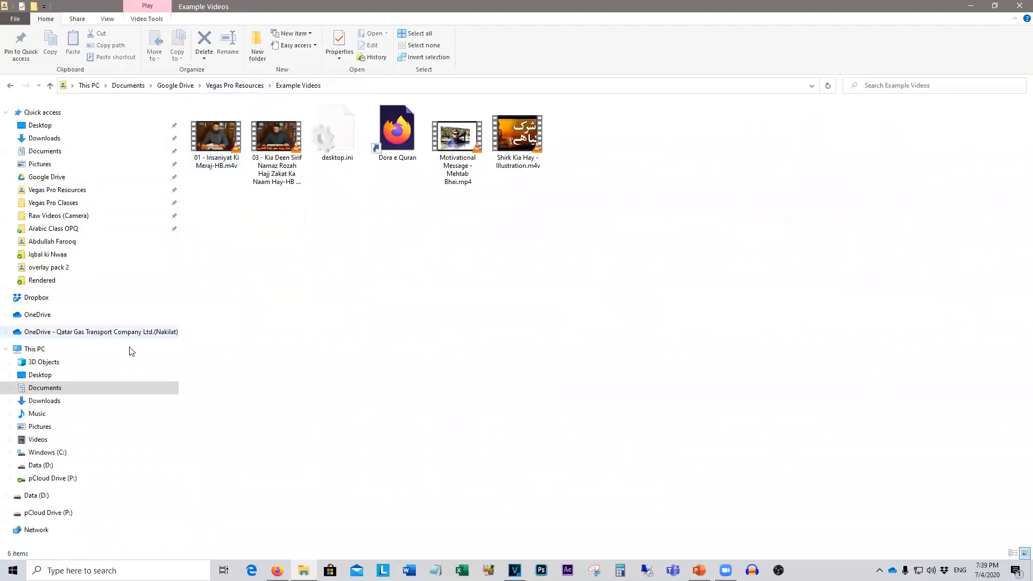
# Add the Dorah - Day 13 - 05-May-2020 video from Vegas Pro Classes' Assignment Video Files to the empty timeline, matching the project video settings to it
pyautogui.click(183, 86)
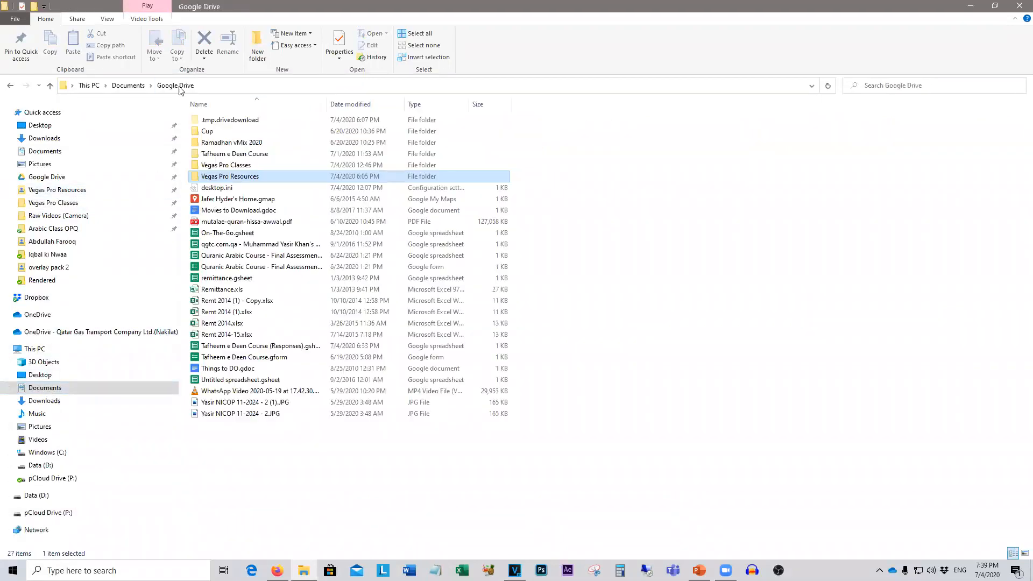
pyautogui.doubleClick(217, 167)
pyautogui.doubleClick(259, 199)
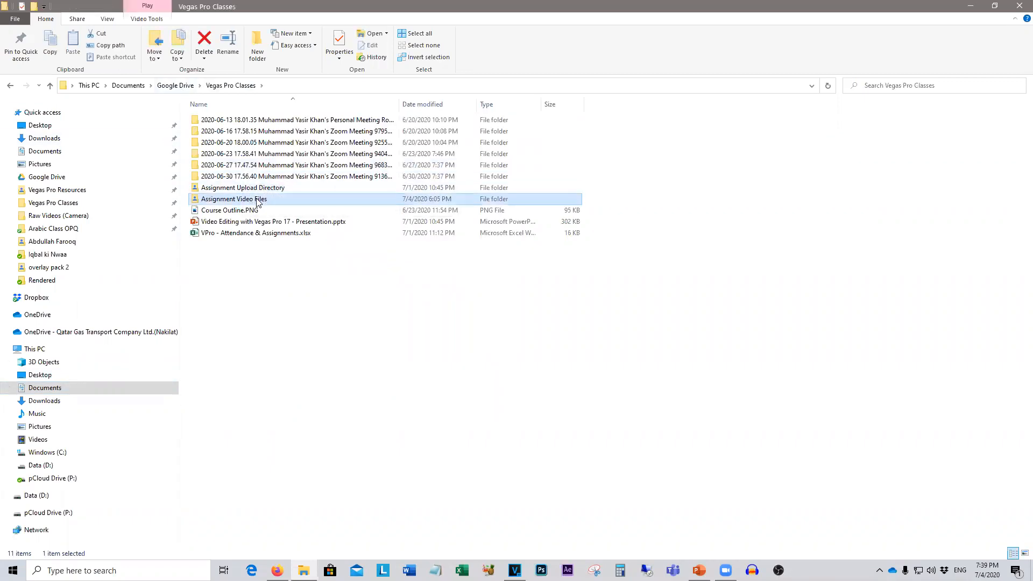
pyautogui.moveTo(270, 226); pyautogui.dragTo(174, 378)
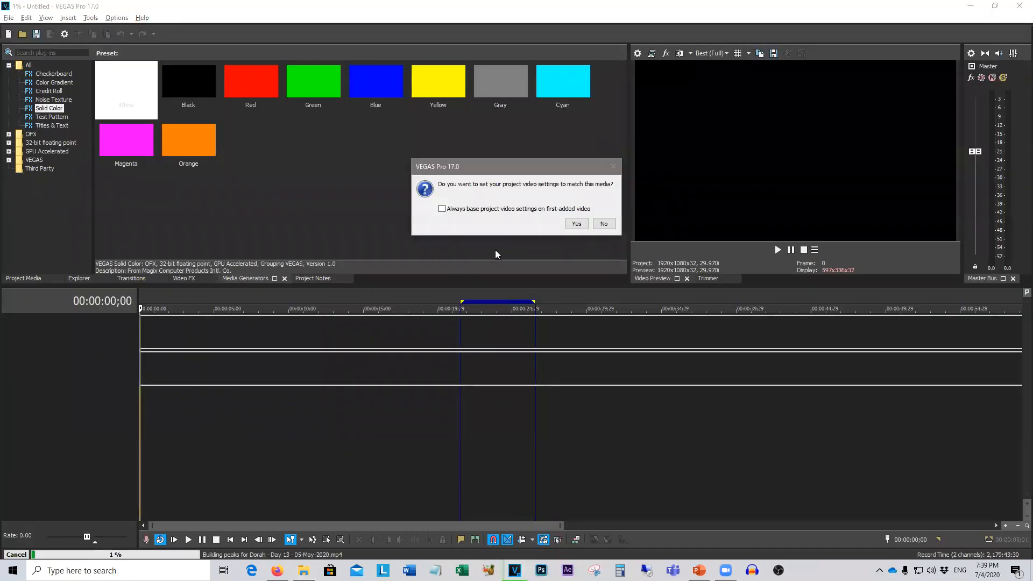
pyautogui.click(486, 213)
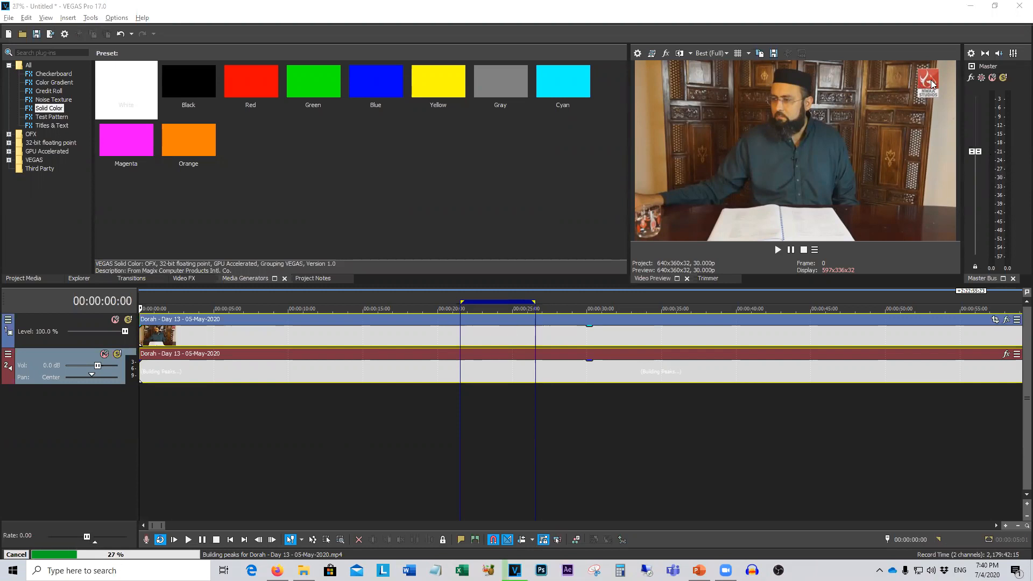
# Preview frames of the Dorah clip and mark a time selection from about 00:17:18:25 to 00:21:17:11
pyautogui.click(629, 413)
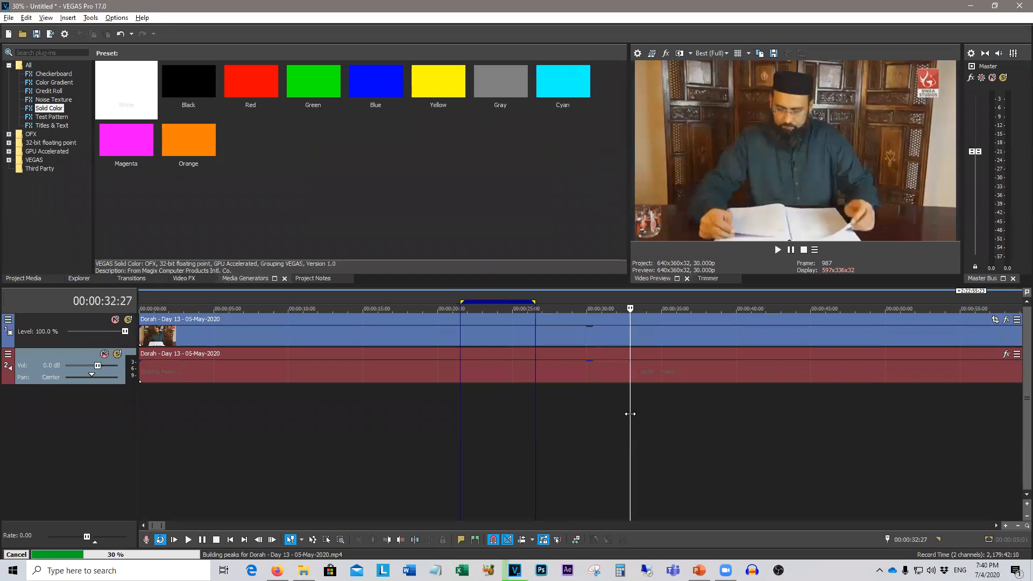
pyautogui.click(475, 412)
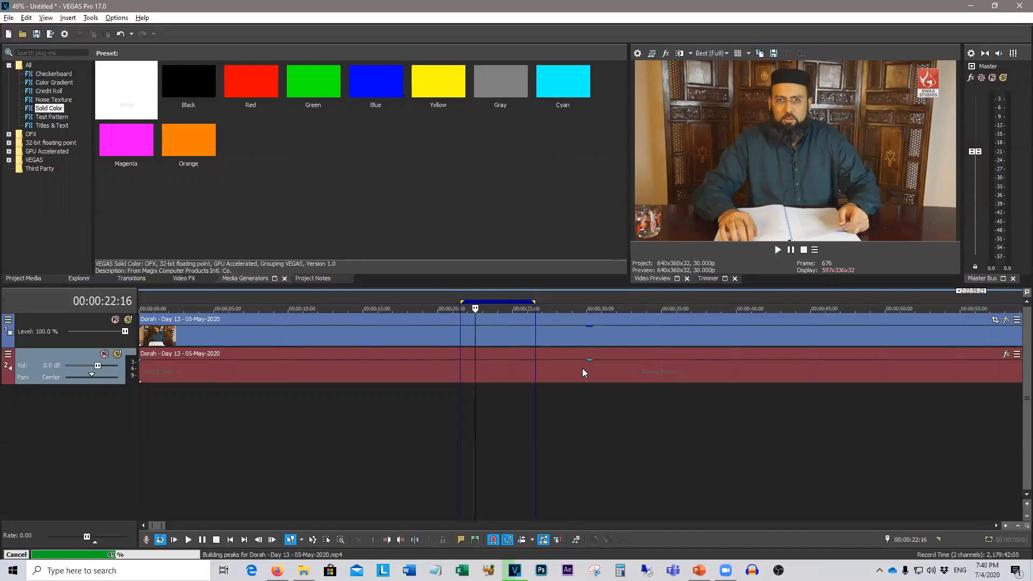
pyautogui.scroll(-15, 583, 368)
pyautogui.scroll(-2, 480, 379)
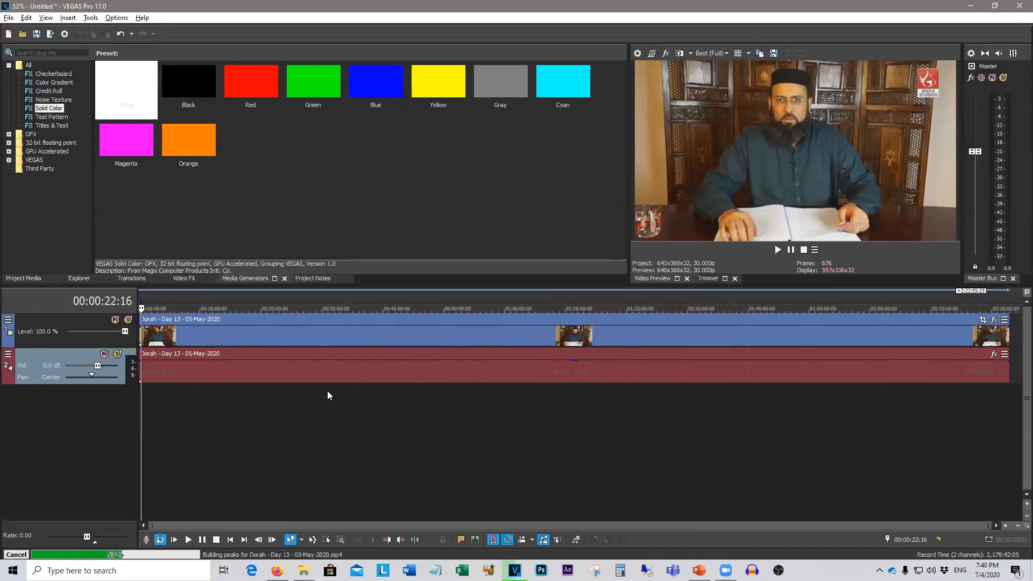
pyautogui.moveTo(244, 402); pyautogui.dragTo(268, 399)
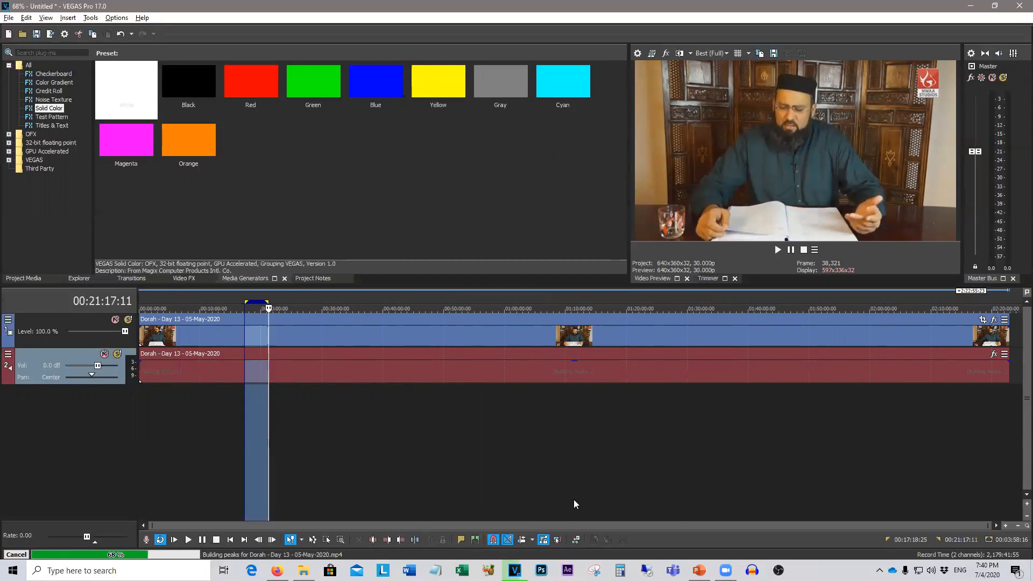
pyautogui.click(458, 483)
# Split the Dorah clip at 00:11:39:19 and again a few minutes further along
pyautogui.click(210, 394)
pyautogui.press('s')
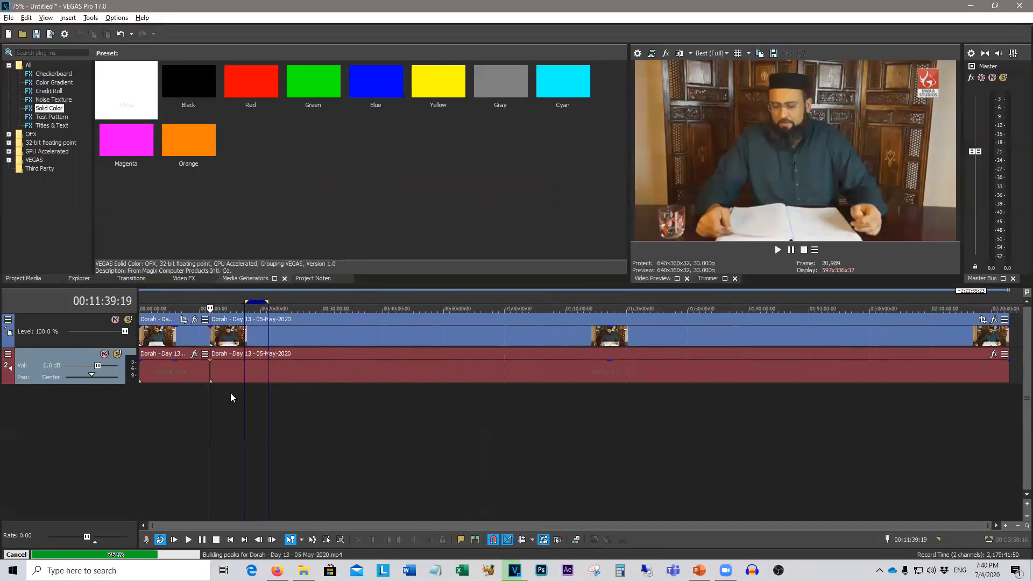
pyautogui.click(230, 393)
pyautogui.press('s')
# Delete the Dorah segments before the first split and after the second, keeping only the middle segment
pyautogui.click(170, 362)
pyautogui.press('Delete')
pyautogui.click(303, 365)
pyautogui.press('Delete')
# Move the remaining Dorah segment to the start of the timeline
pyautogui.moveTo(220, 378); pyautogui.dragTo(143, 375)
pyautogui.scroll(5, 143, 371)
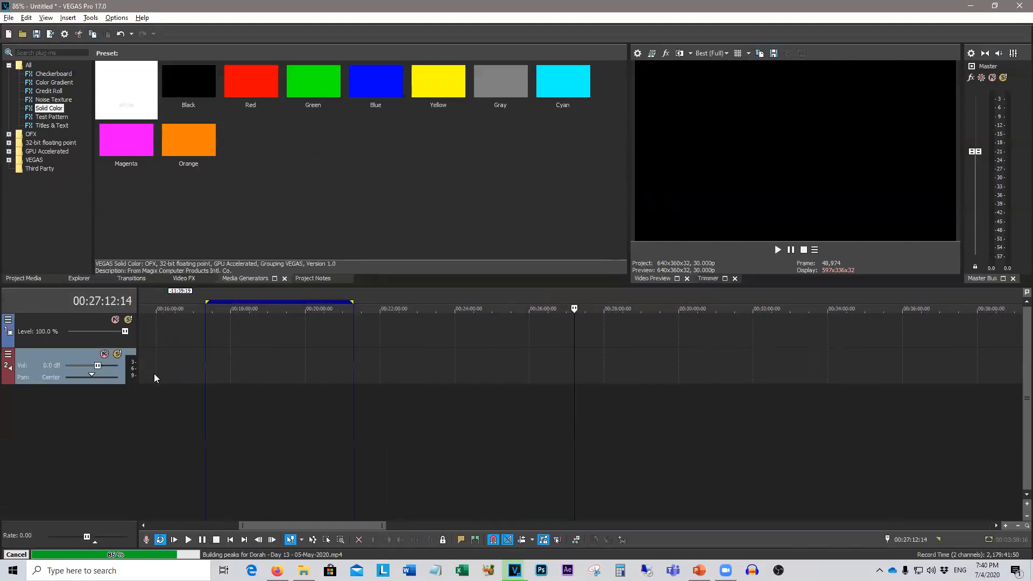
pyautogui.click(145, 415)
pyautogui.click(156, 525)
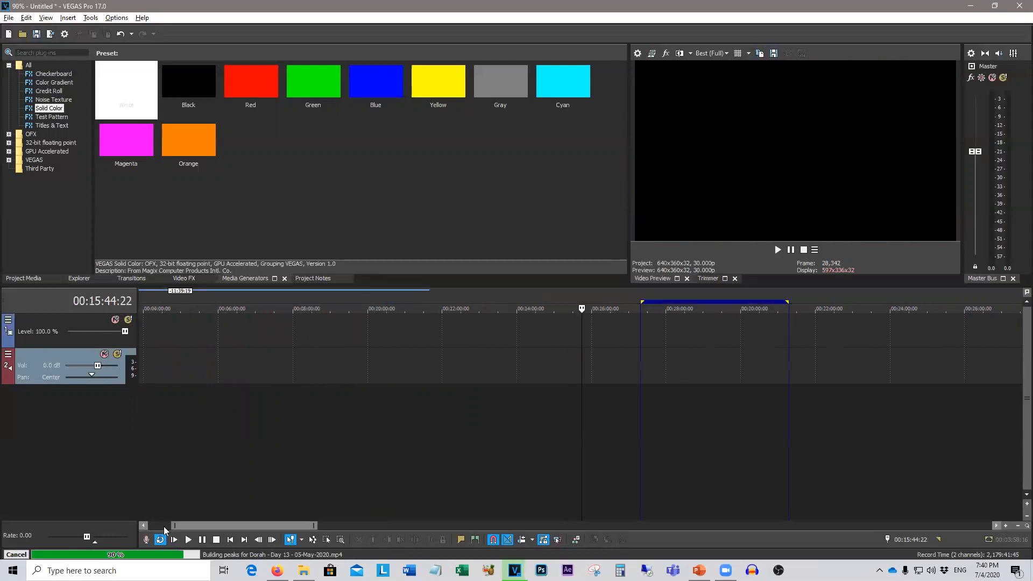
# Insert an empty video track above the trimmed Dorah clip's video track
pyautogui.moveTo(173, 525); pyautogui.dragTo(146, 525)
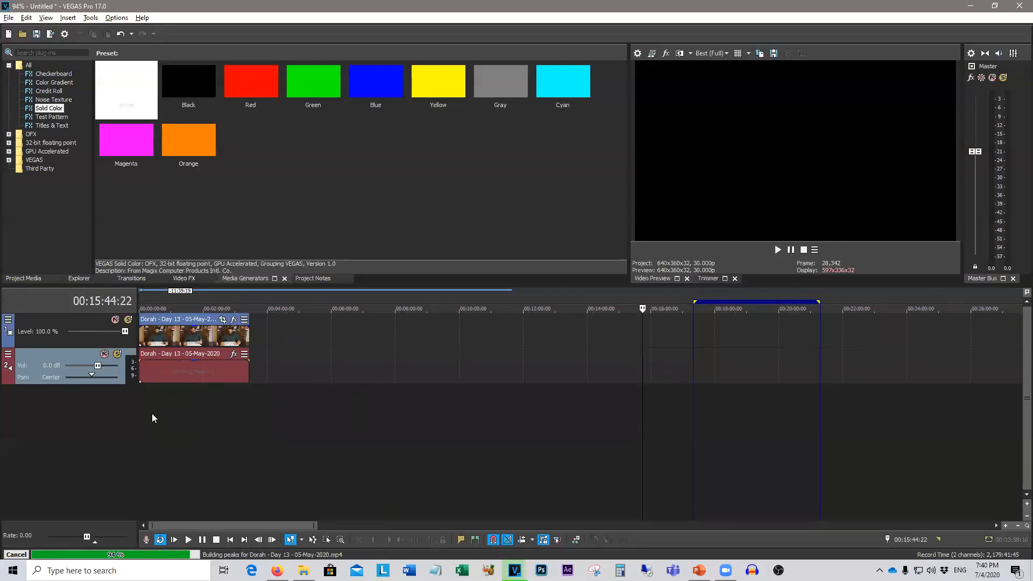
pyautogui.click(152, 414)
pyautogui.scroll(4, 162, 413)
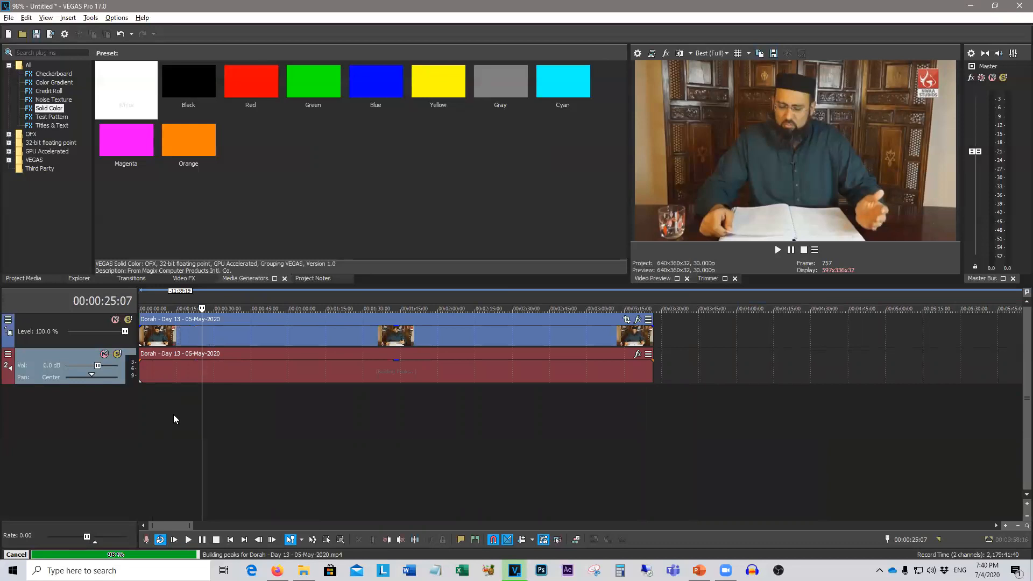
pyautogui.rightClick(670, 334)
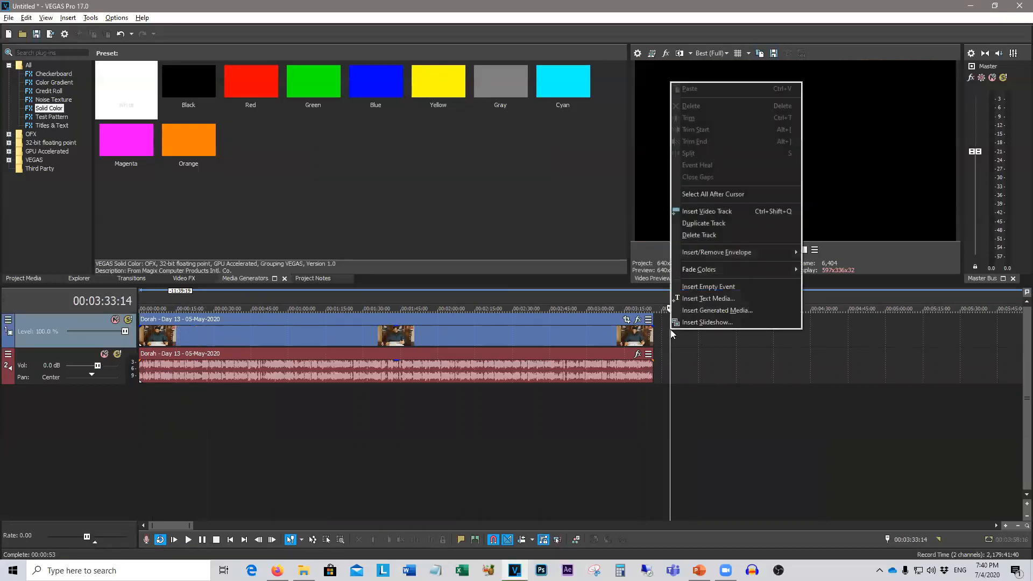
pyautogui.click(729, 211)
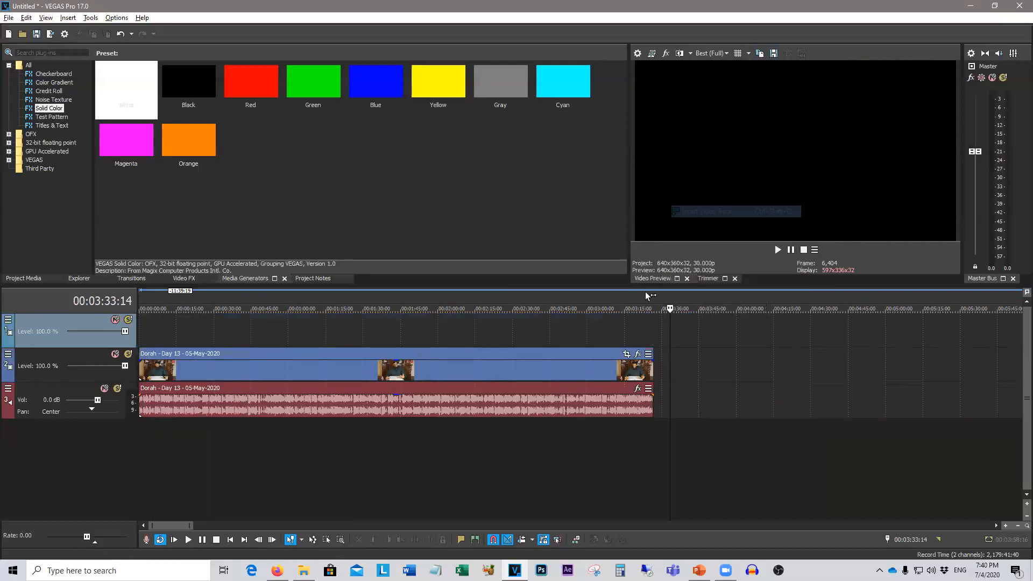
# Duplicate the video track holding the Dorah clip
pyautogui.click(415, 357)
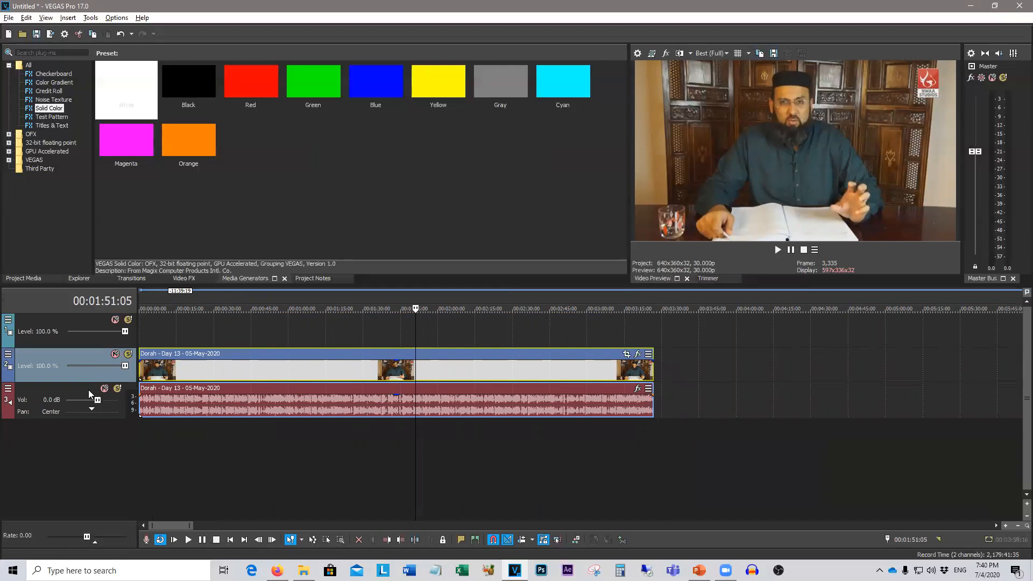
pyautogui.rightClick(26, 377)
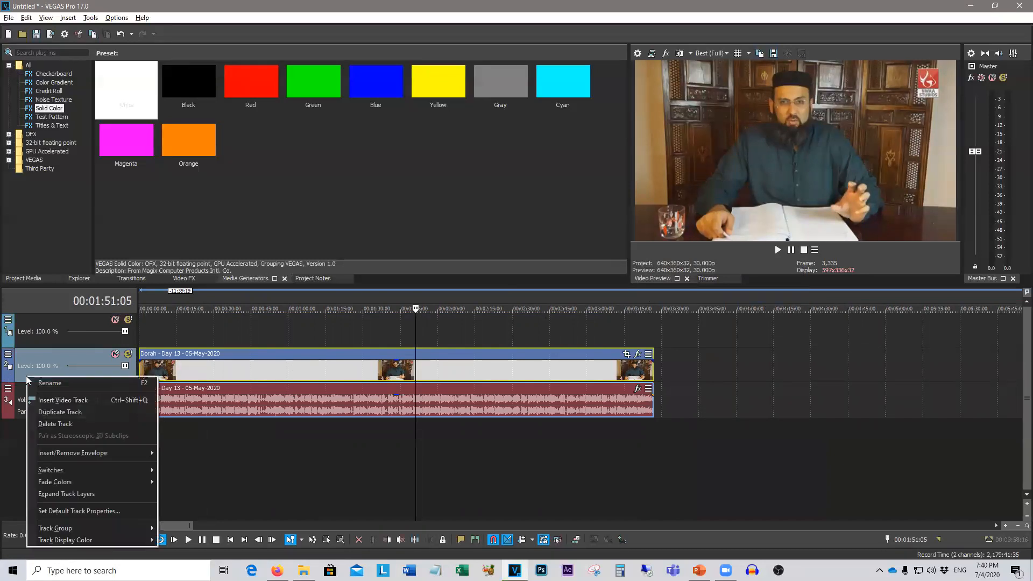
pyautogui.click(57, 412)
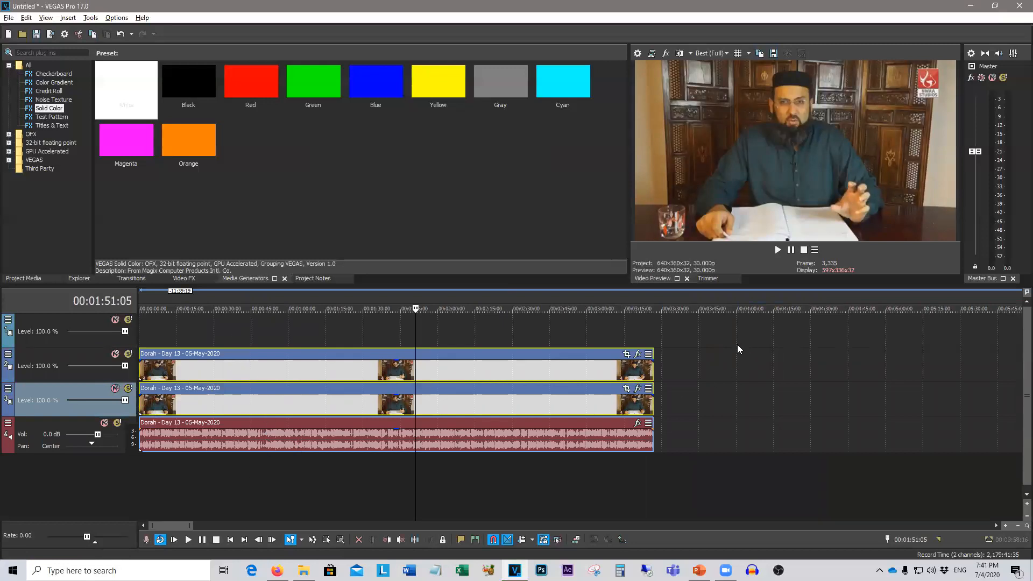
pyautogui.rightClick(89, 376)
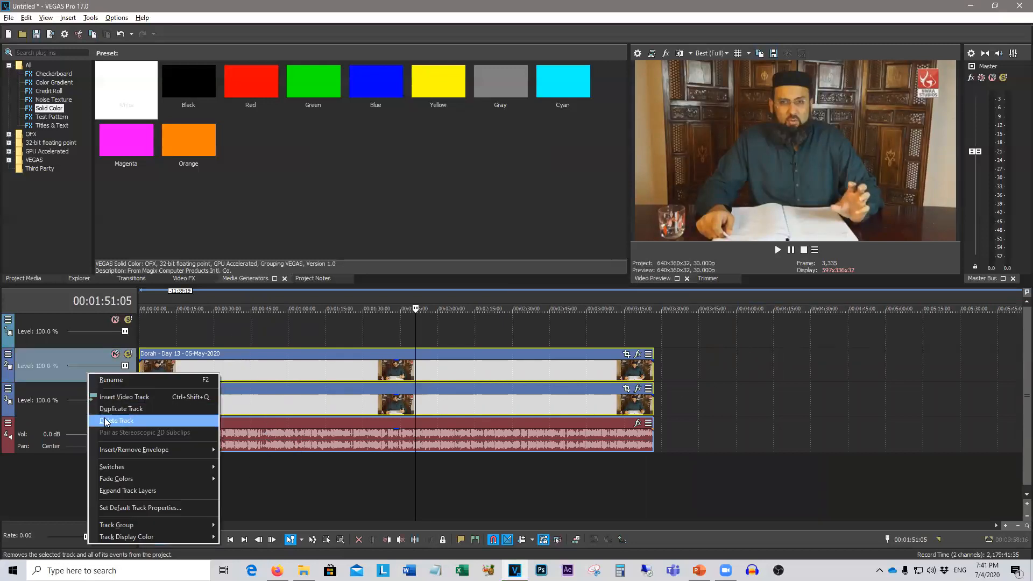
pyautogui.click(156, 408)
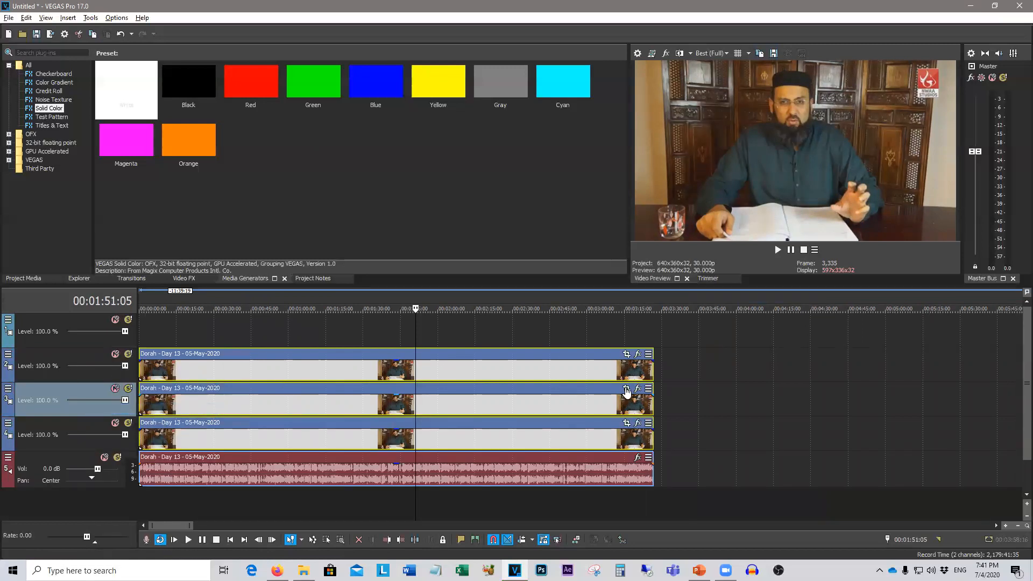
pyautogui.press('Delete')
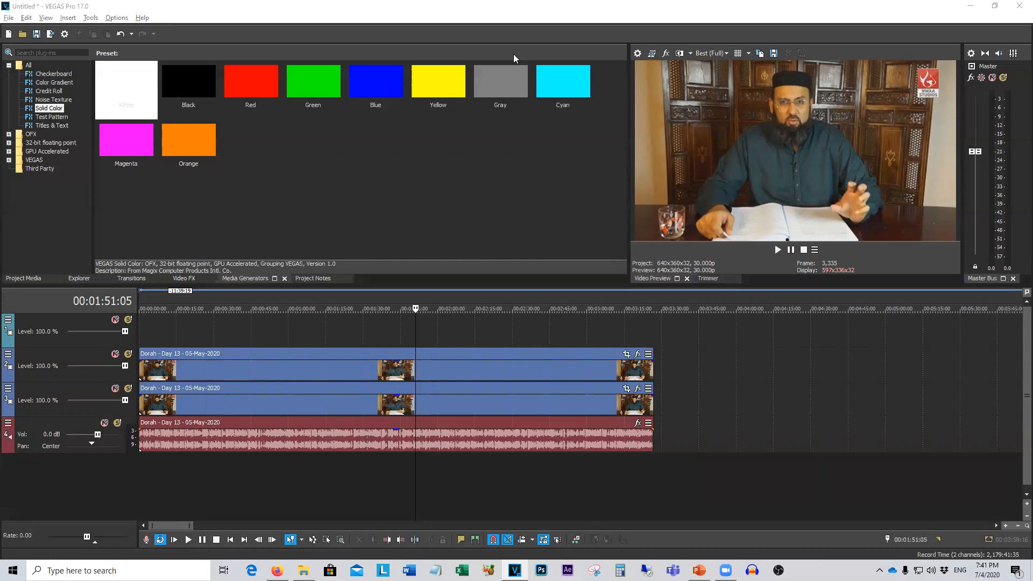
# Apply the Gaussian Blur effect with its default settings to the upper of the two Dorah video clips
pyautogui.click(221, 369)
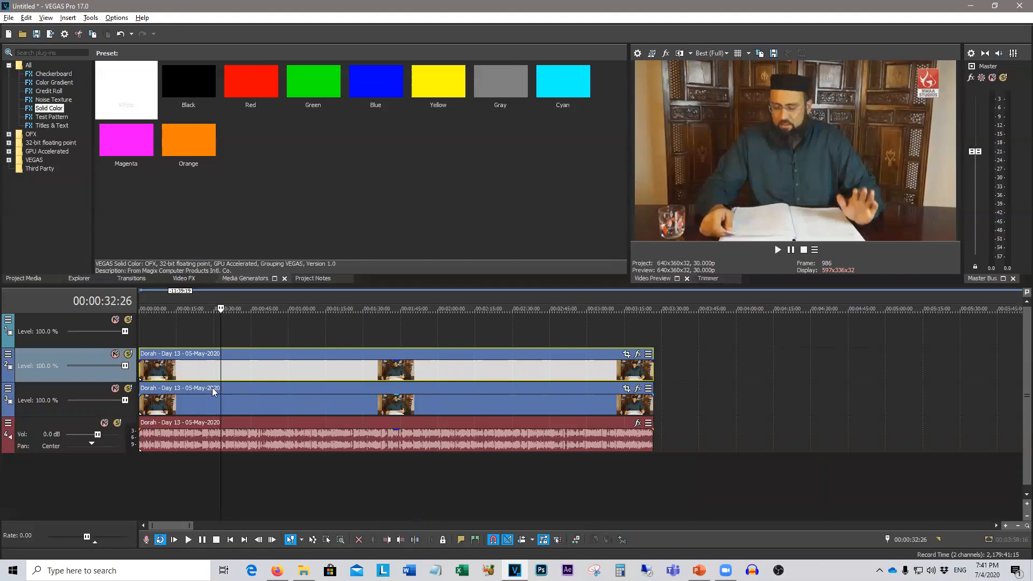
pyautogui.click(229, 401)
pyautogui.click(236, 371)
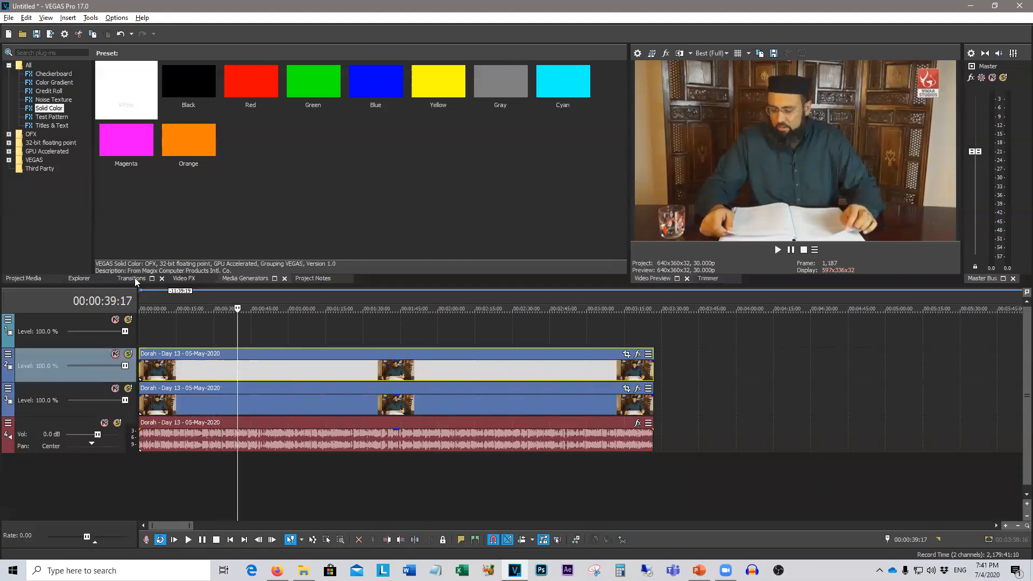
pyautogui.click(179, 278)
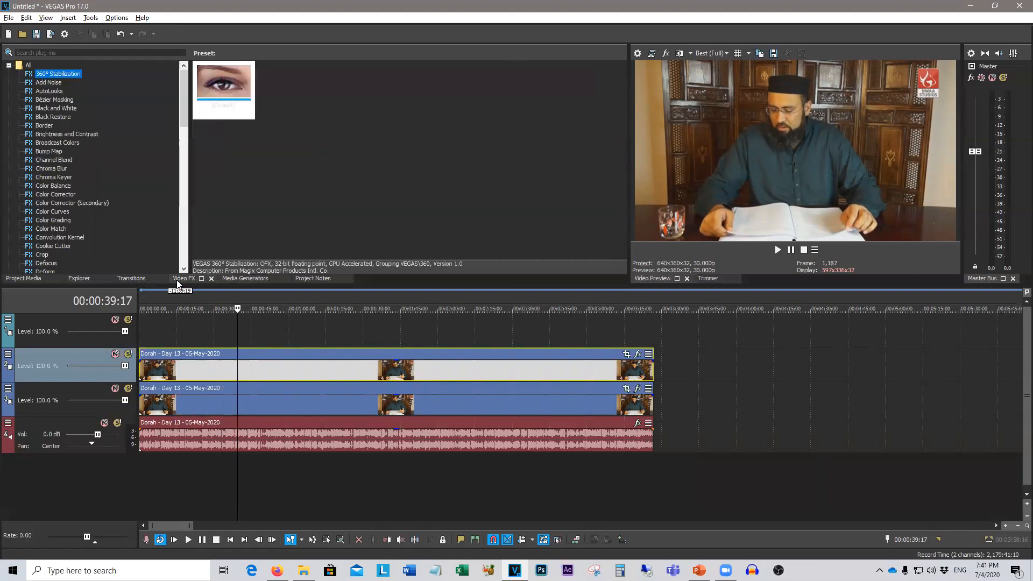
pyautogui.click(29, 66)
pyautogui.scroll(-6, 182, 107)
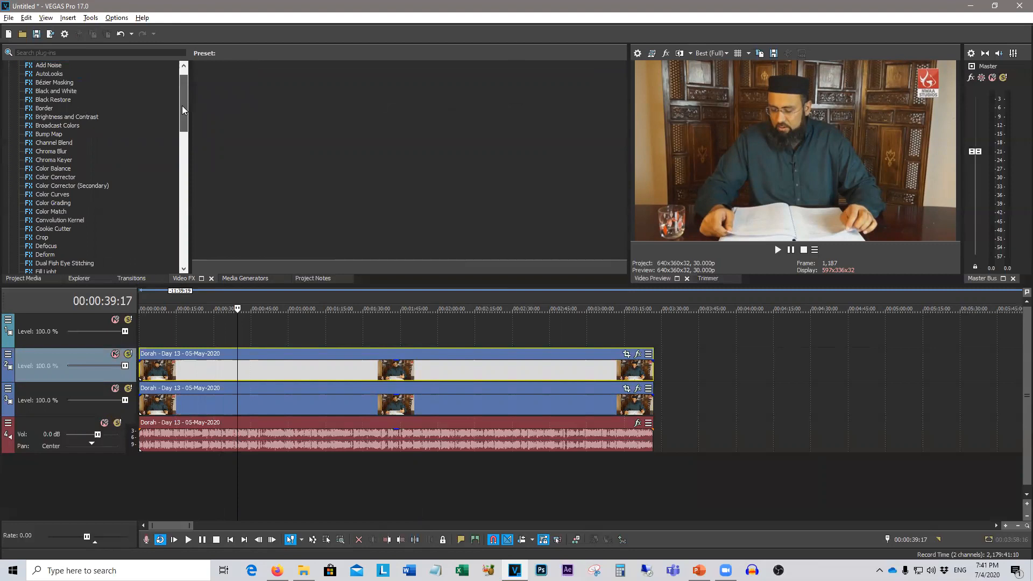
pyautogui.moveTo(61, 151); pyautogui.dragTo(250, 355)
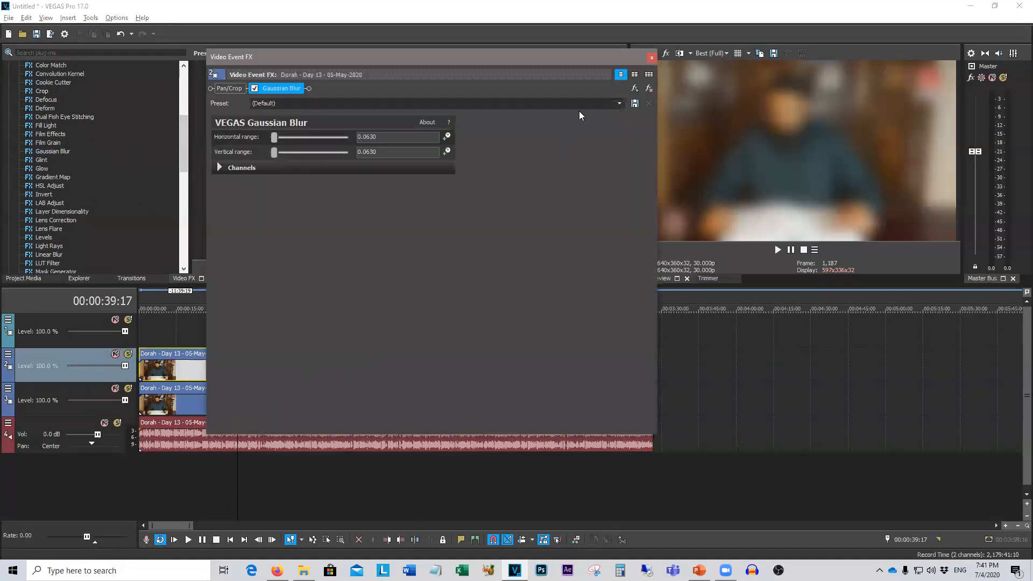
pyautogui.click(651, 57)
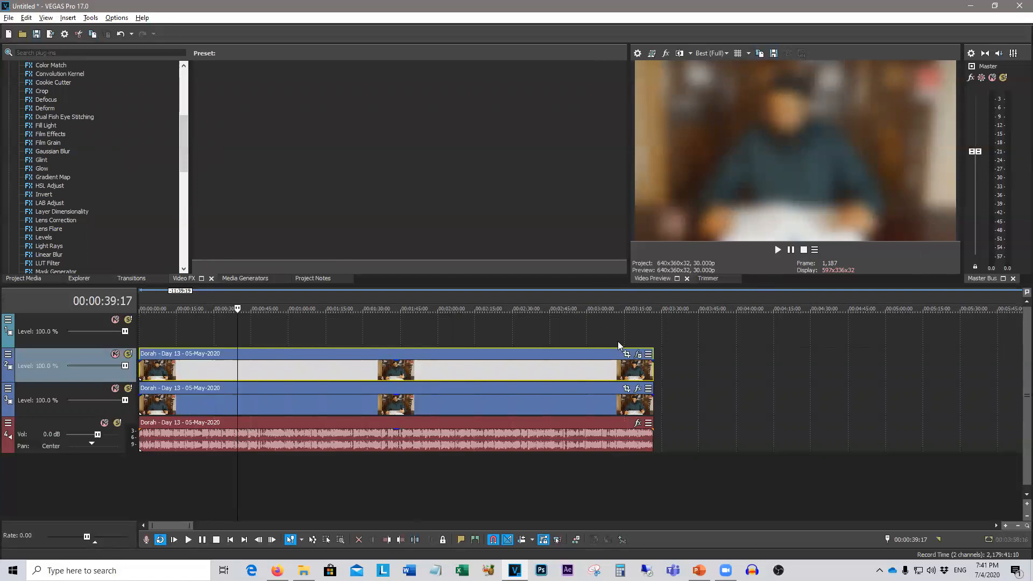
# Mute the blurred track to compare it with the sharp copy beneath, and unmute it again
pyautogui.click(111, 356)
pyautogui.click(112, 356)
pyautogui.click(113, 355)
pyautogui.click(216, 408)
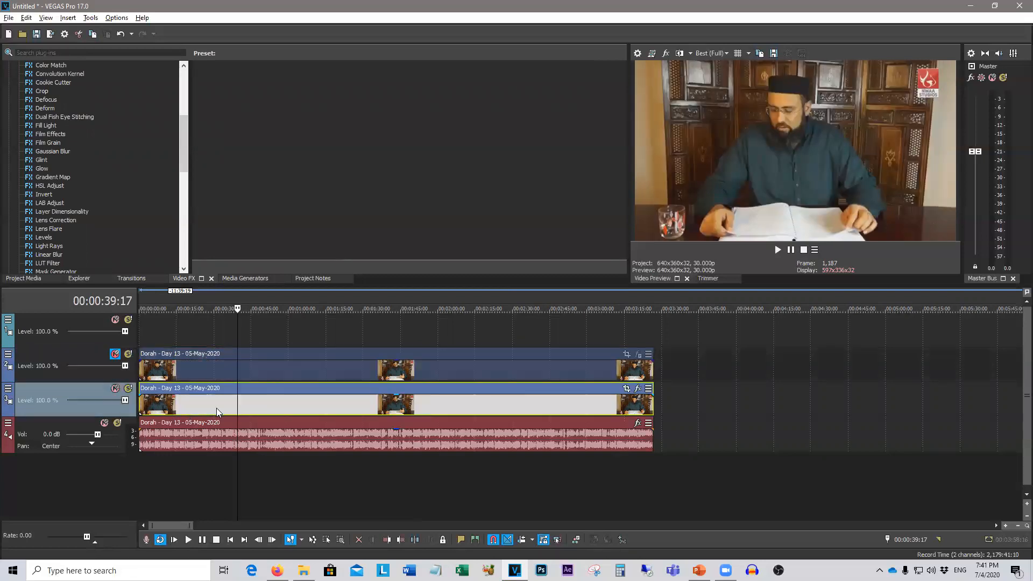
pyautogui.click(231, 368)
pyautogui.click(231, 368)
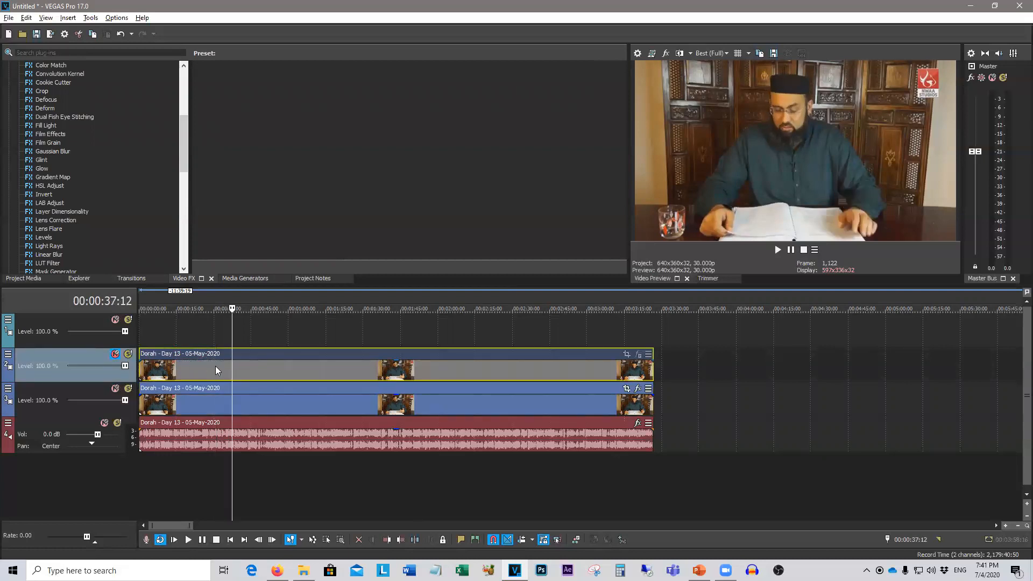
pyautogui.click(115, 355)
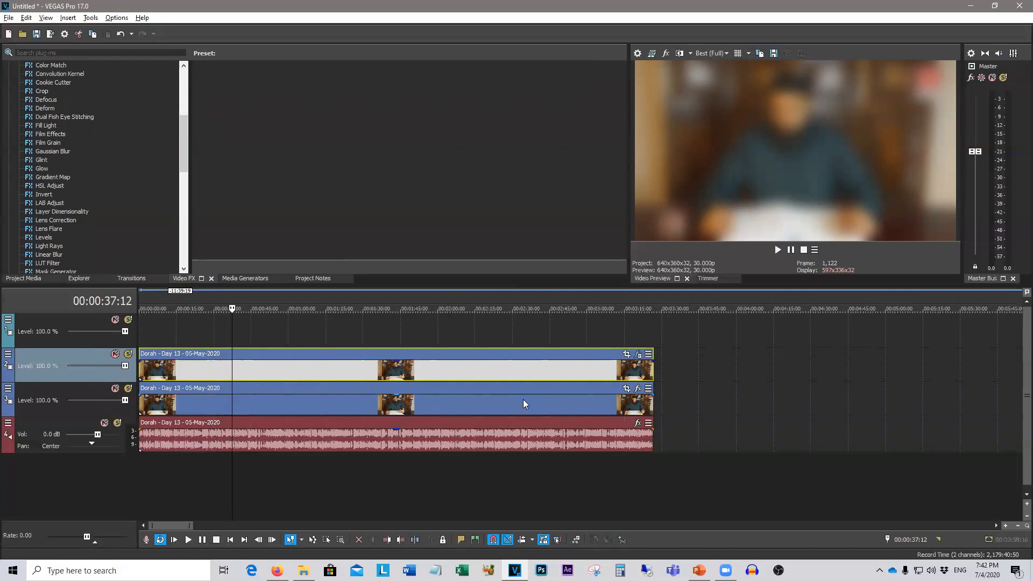
# Enable masking in the blurred clip's Pan/Crop and draw a rectangular mask around the glass on the table
pyautogui.click(626, 354)
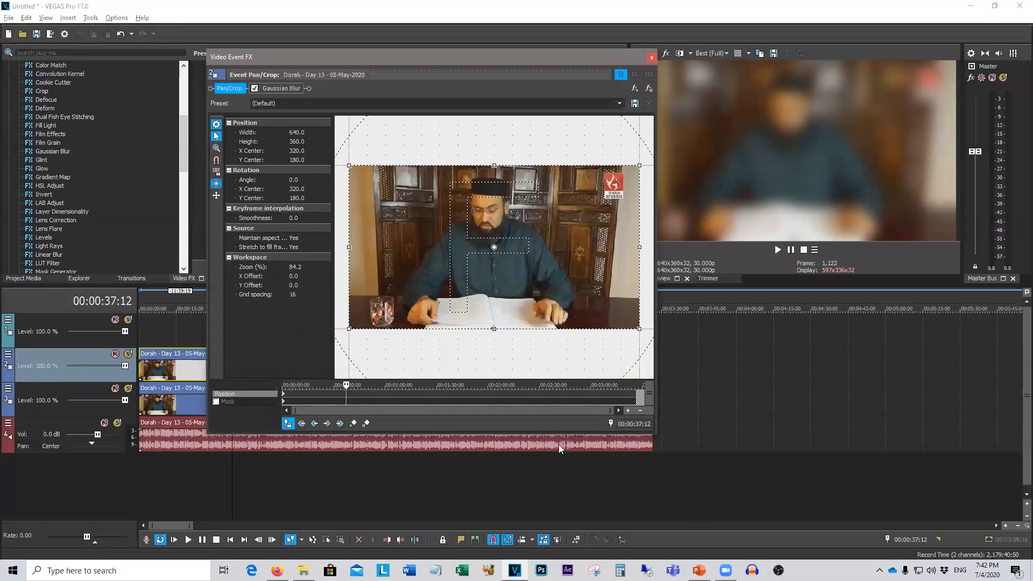
pyautogui.click(216, 402)
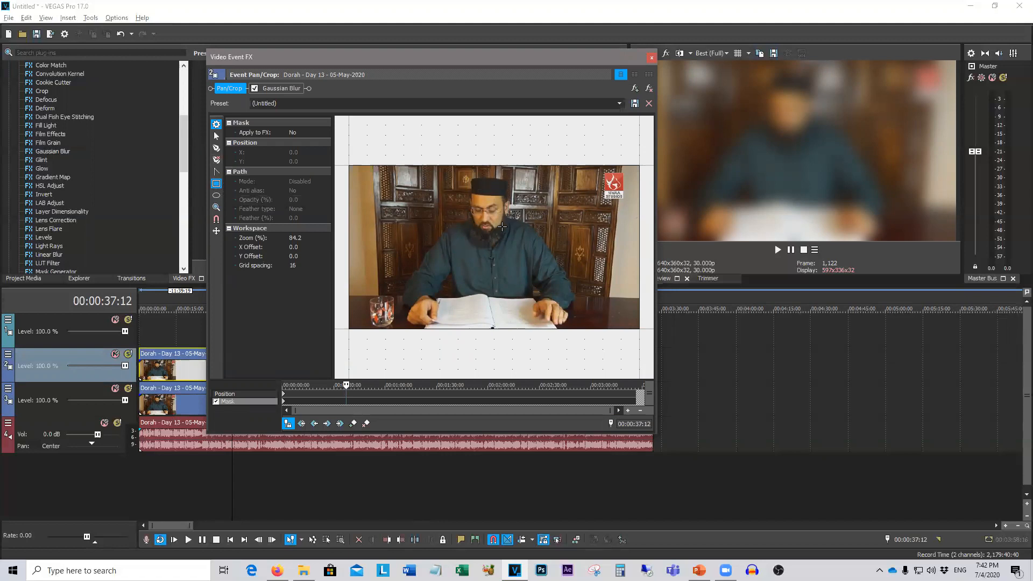
pyautogui.click(217, 183)
pyautogui.moveTo(366, 292); pyautogui.dragTo(399, 315)
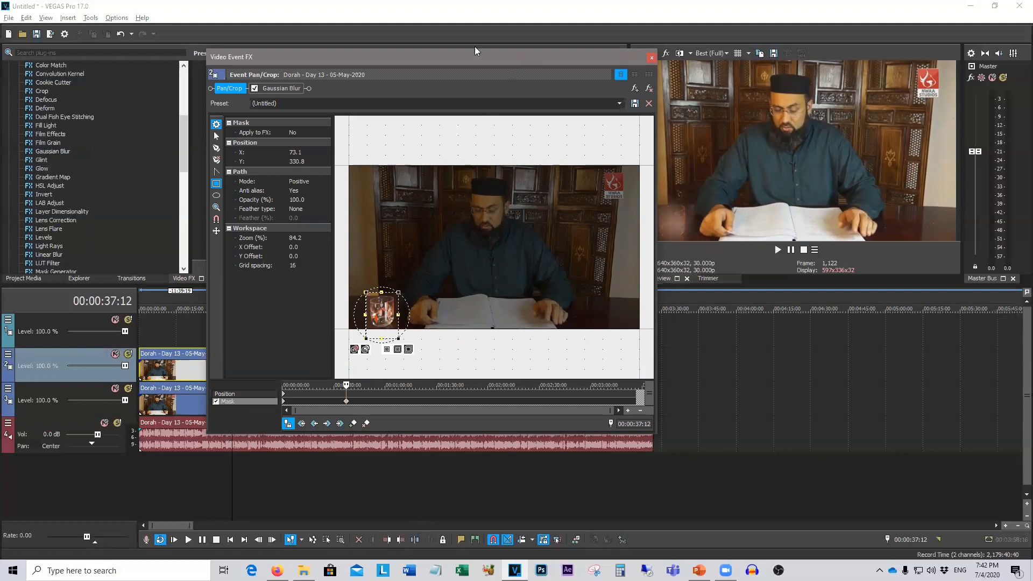
# Set the glass mask's feather type to In and shift the mask slightly to about X 68.3, Y 327.2
pyautogui.moveTo(514, 58); pyautogui.dragTo(473, 46)
pyautogui.click(326, 337)
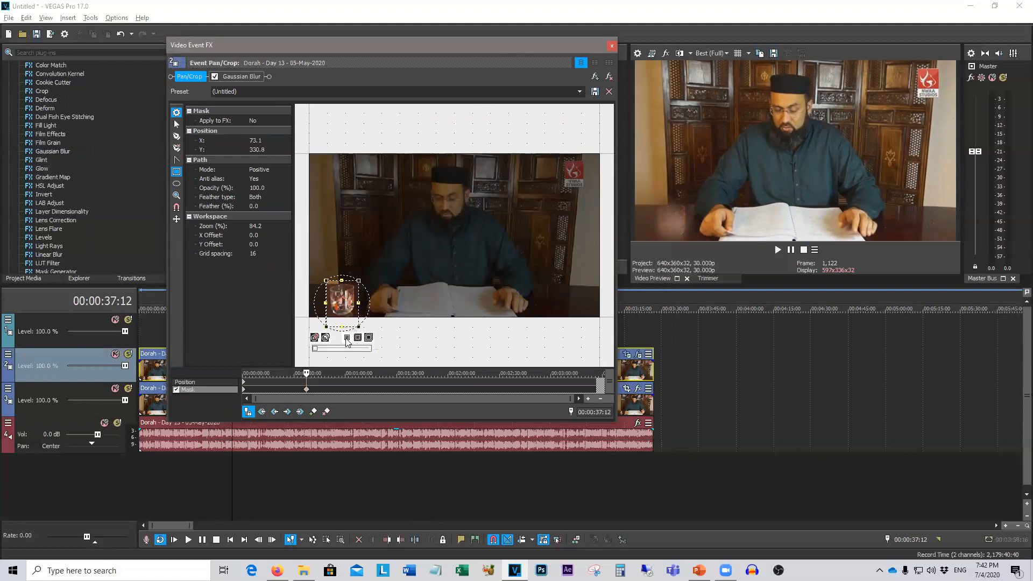
pyautogui.click(347, 338)
pyautogui.moveTo(337, 306); pyautogui.dragTo(335, 305)
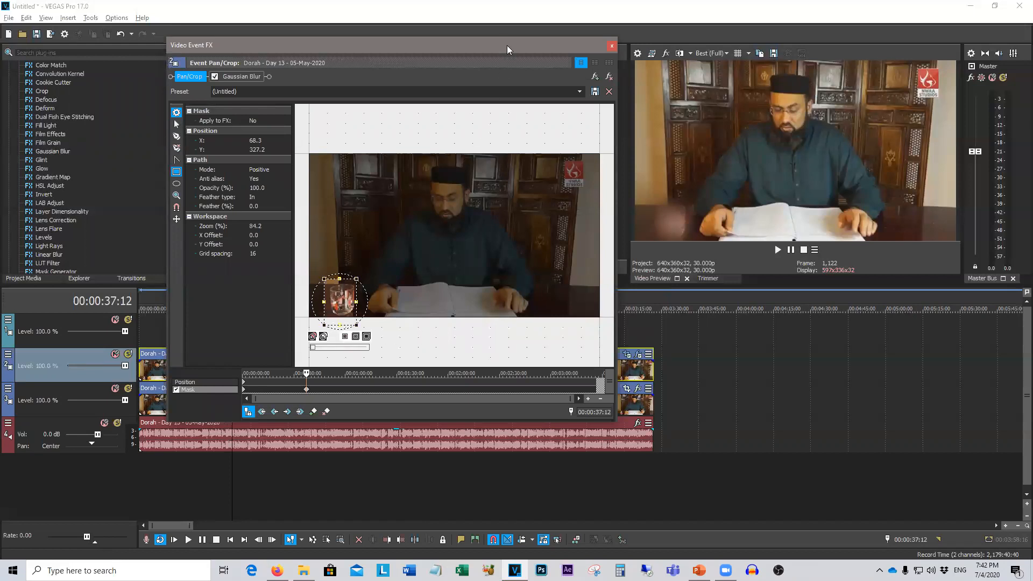
pyautogui.moveTo(507, 45); pyautogui.dragTo(501, 443)
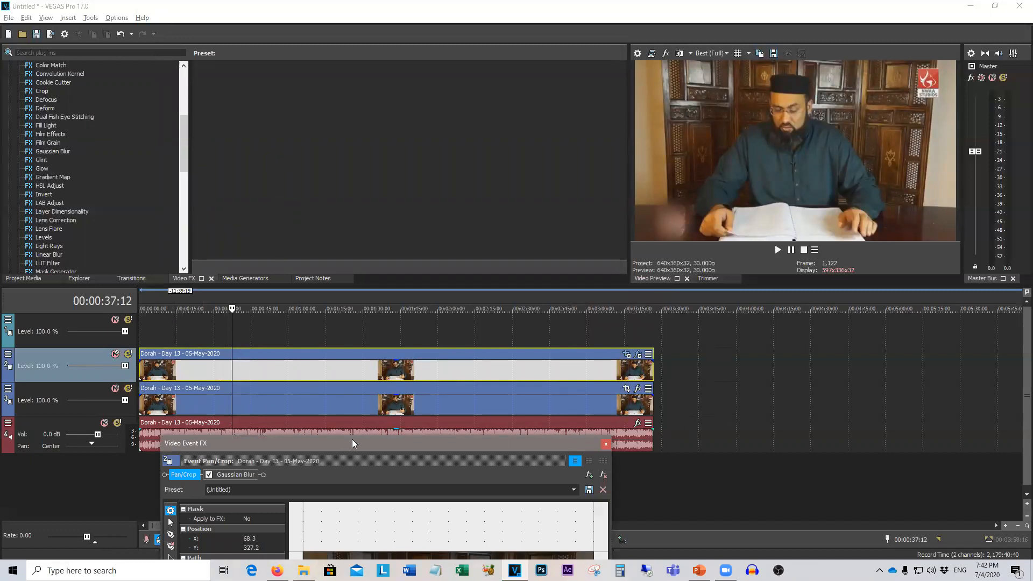
pyautogui.moveTo(351, 439); pyautogui.dragTo(351, 58)
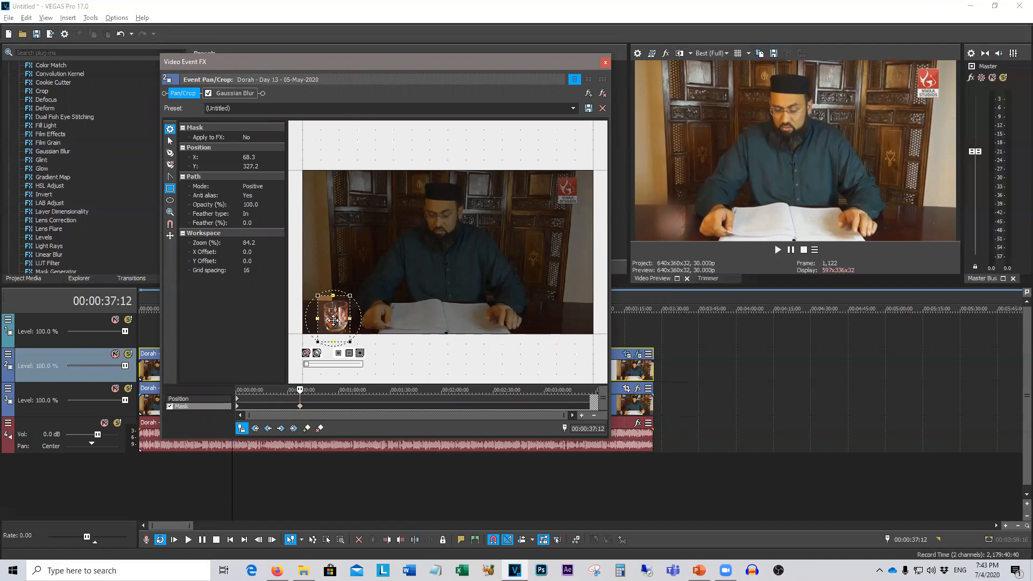
# Move the rectangular mask over the red logo at about X 585.9, Y 53.0 and set its feather type to None
pyautogui.moveTo(327, 317); pyautogui.dragTo(561, 194)
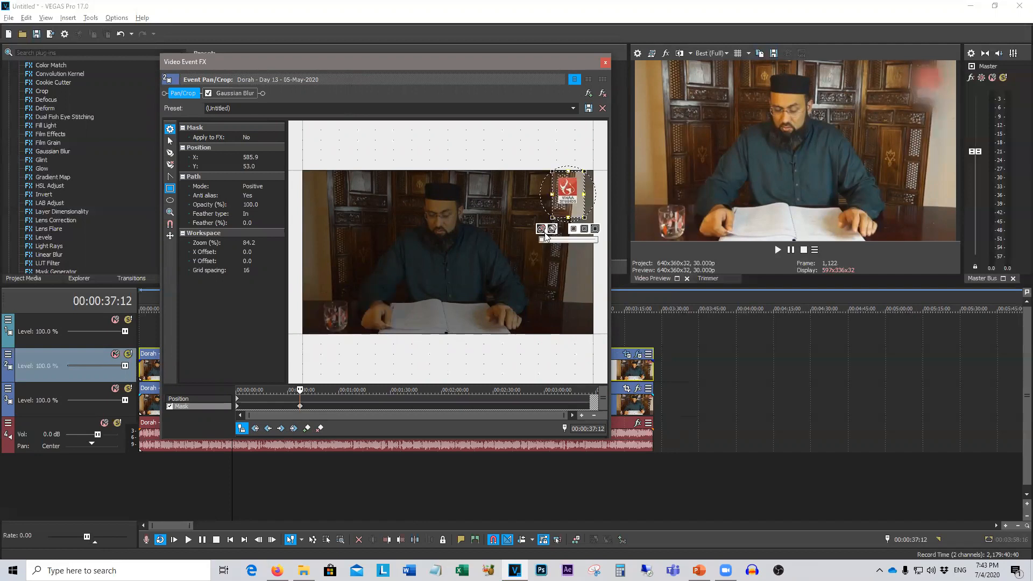
pyautogui.click(573, 230)
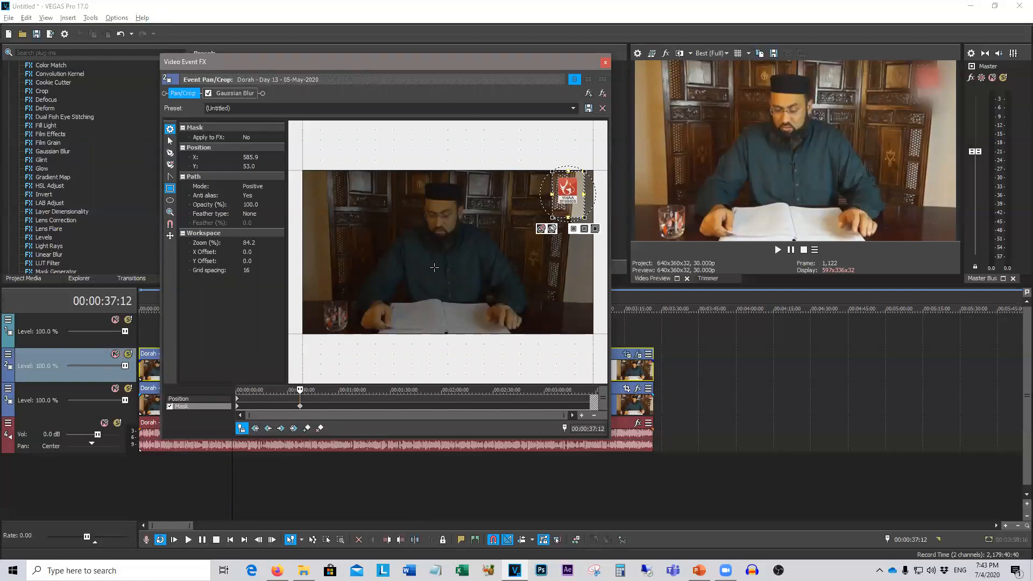
pyautogui.click(540, 229)
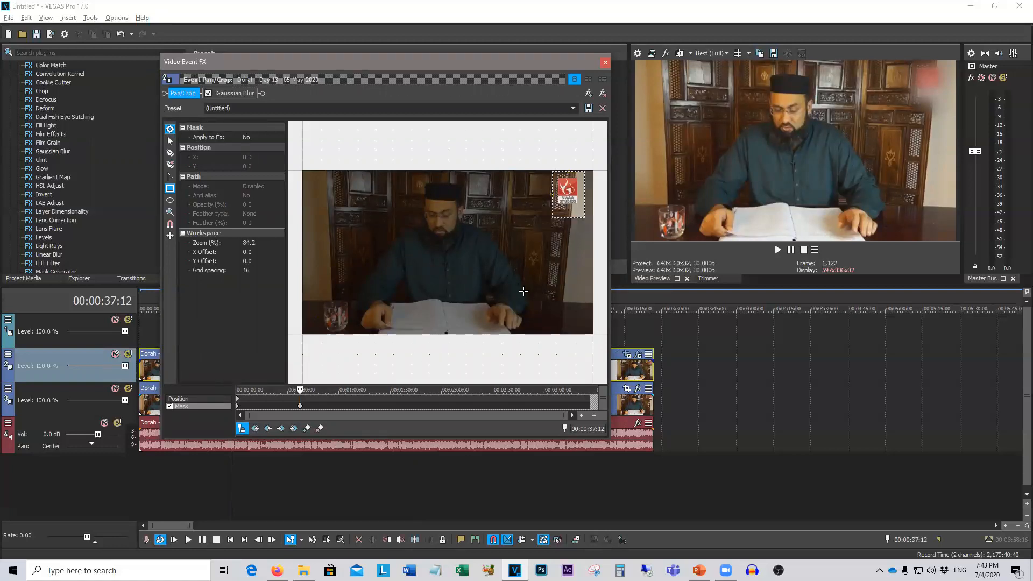
# Draw a closed freeform mask around the speaker's head with the Anchor Creation tool, following the hat, face and beard
pyautogui.click(170, 155)
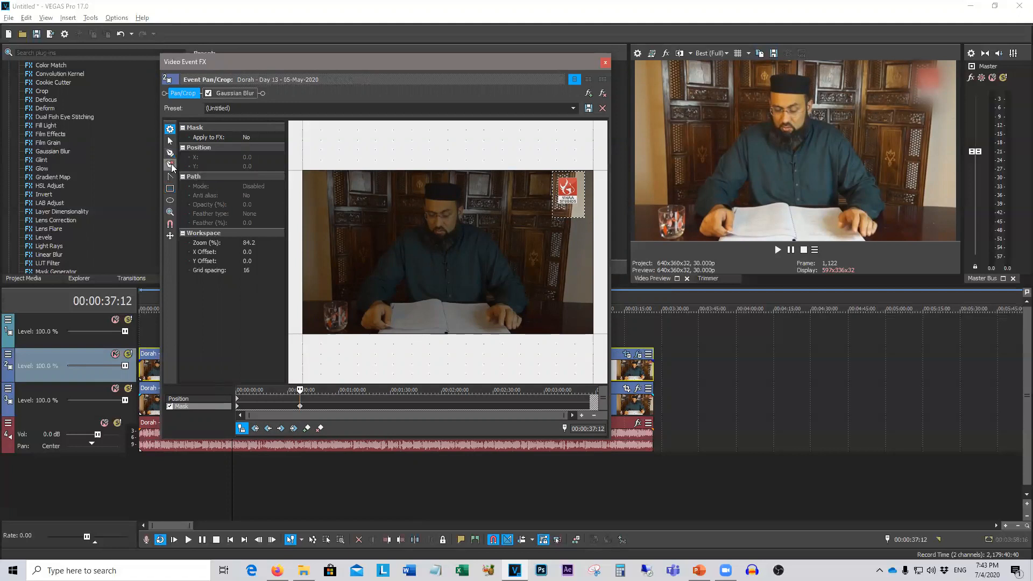
pyautogui.click(170, 164)
pyautogui.click(170, 153)
pyautogui.click(410, 183)
pyautogui.click(425, 183)
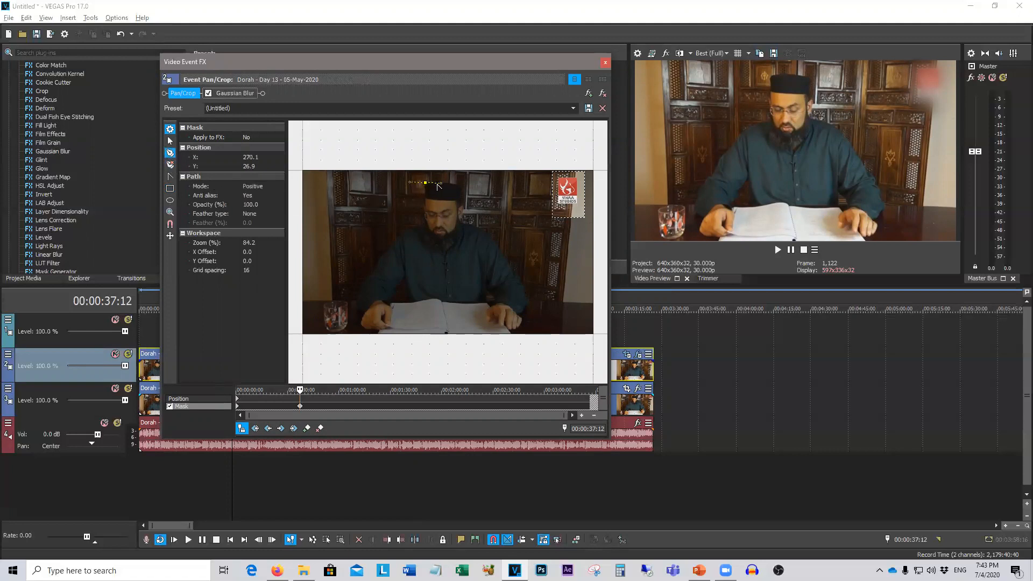
pyautogui.click(463, 185)
pyautogui.click(461, 198)
pyautogui.click(464, 213)
pyautogui.click(462, 223)
pyautogui.click(456, 239)
pyautogui.click(443, 250)
pyautogui.click(427, 253)
pyautogui.click(422, 243)
pyautogui.click(419, 234)
pyautogui.click(418, 221)
pyautogui.click(418, 213)
pyautogui.click(421, 203)
pyautogui.click(419, 198)
pyautogui.click(414, 189)
pyautogui.click(424, 185)
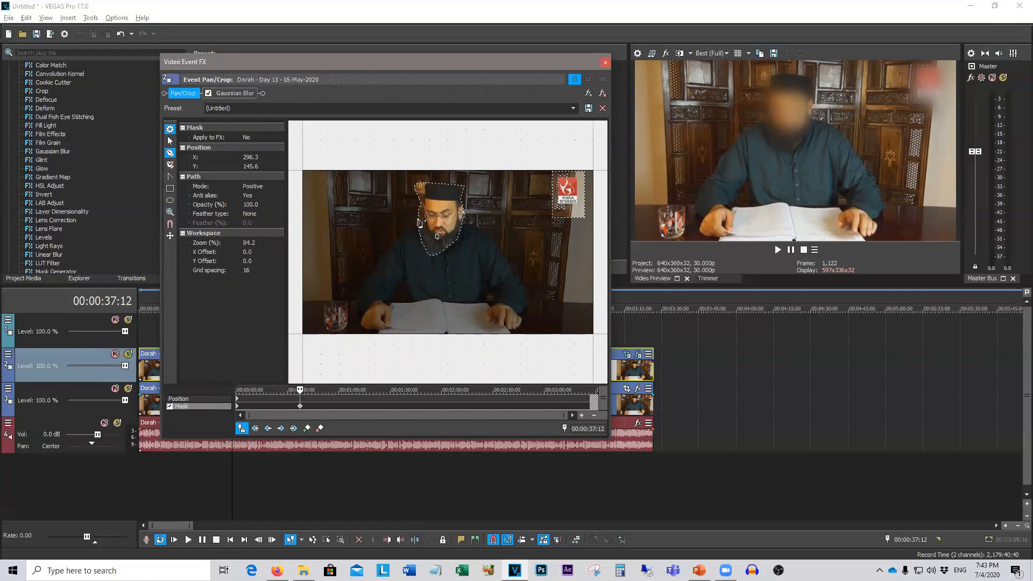
# Remove several anchor points from the head mask's left edge and chin with the Anchor Deletion tool
pyautogui.click(170, 165)
pyautogui.click(434, 219)
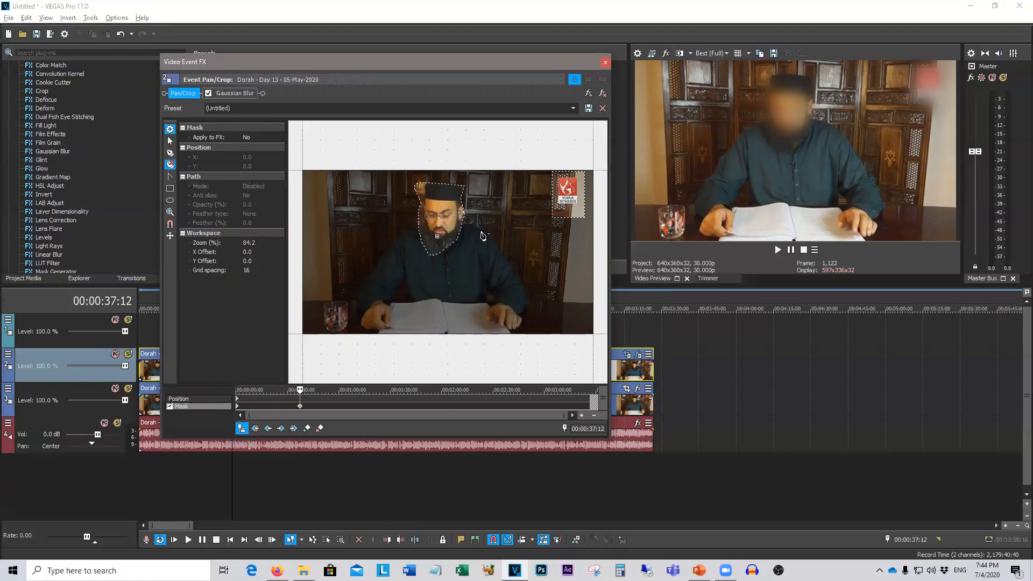
pyautogui.click(420, 207)
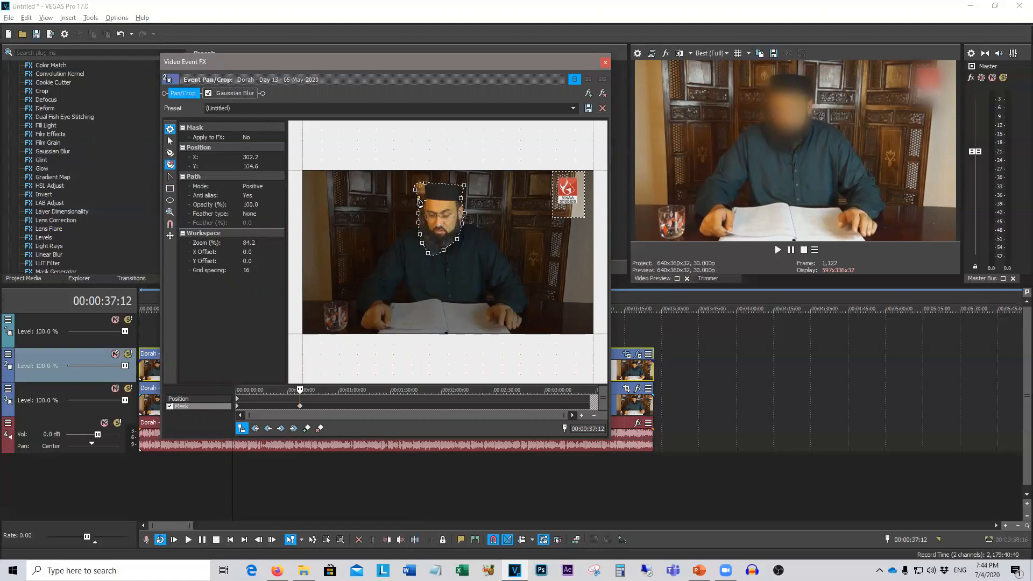
pyautogui.click(415, 190)
pyautogui.click(420, 214)
pyautogui.click(429, 253)
pyautogui.click(444, 251)
pyautogui.moveTo(421, 243); pyautogui.dragTo(420, 235)
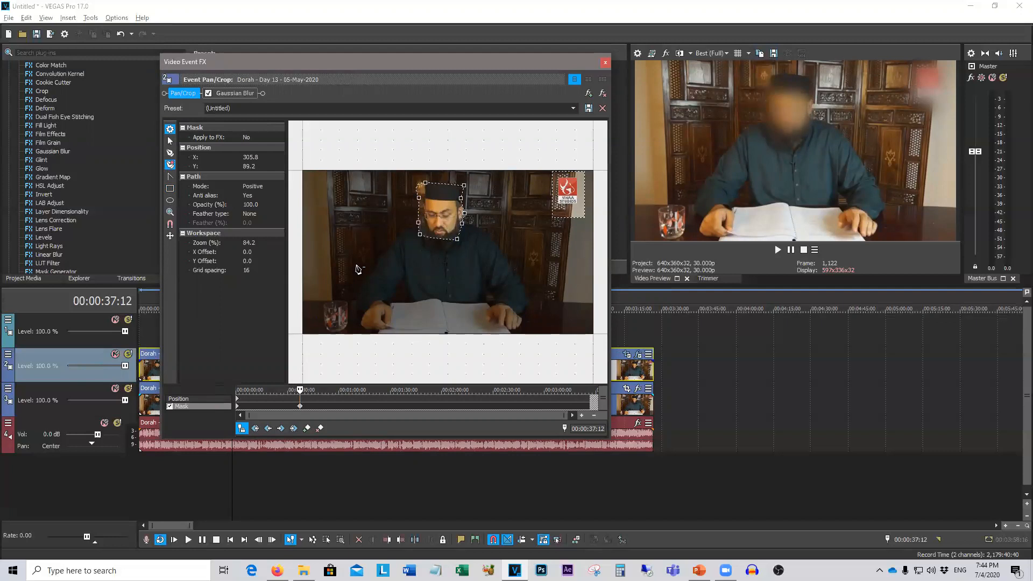
# Close the event effects window and delete the duplicated blurred event from the track above the original clip
pyautogui.click(168, 177)
pyautogui.click(345, 243)
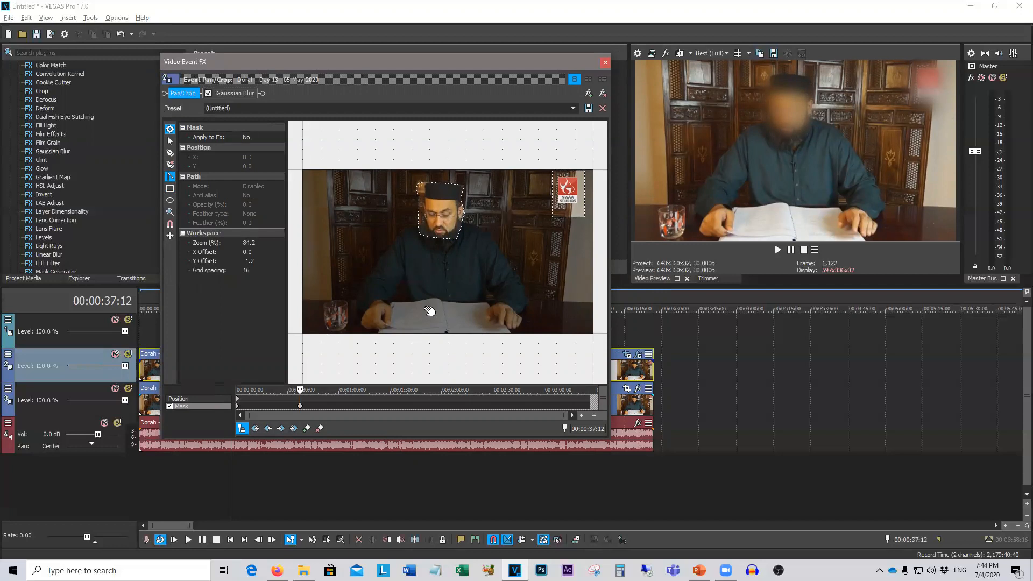
pyautogui.click(605, 62)
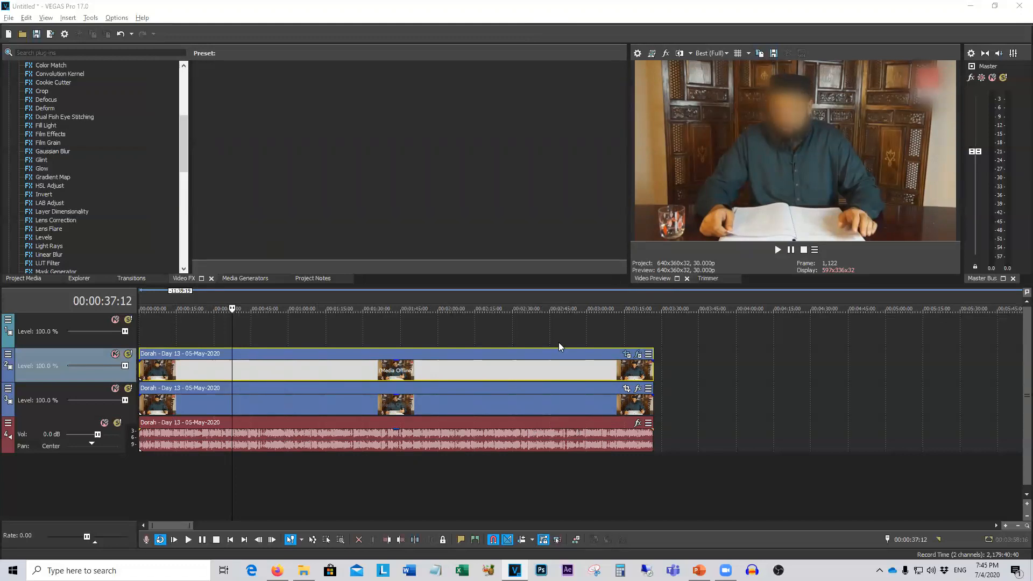
pyautogui.moveTo(540, 369); pyautogui.dragTo(647, 356)
pyautogui.press('Delete')
pyautogui.click(539, 404)
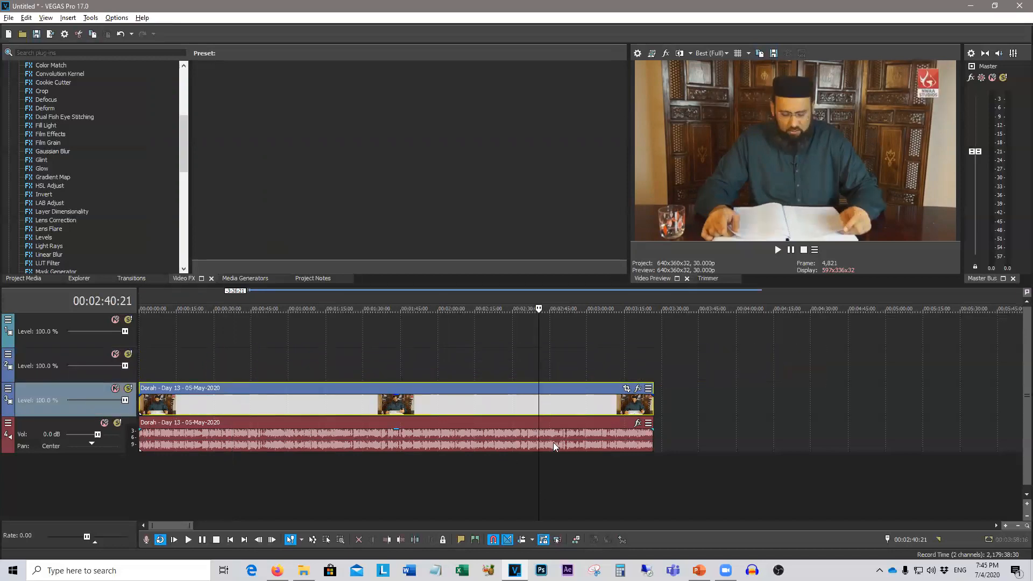
pyautogui.moveTo(584, 403); pyautogui.dragTo(527, 408)
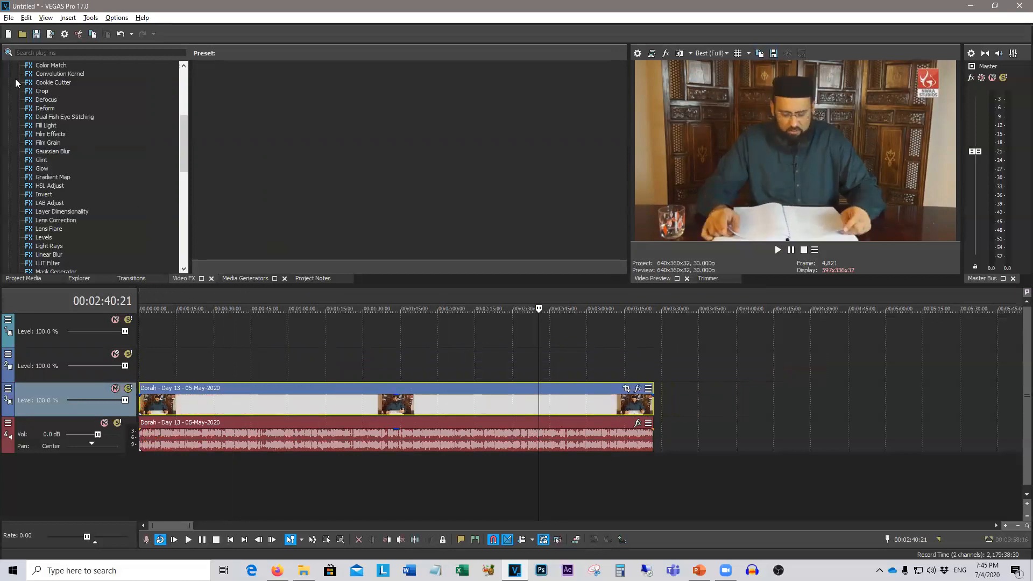
# Start a new project without saving, import the Dorah - Day 13 clip onto the timeline, and match the project settings to the media
pyautogui.click(8, 34)
pyautogui.click(524, 223)
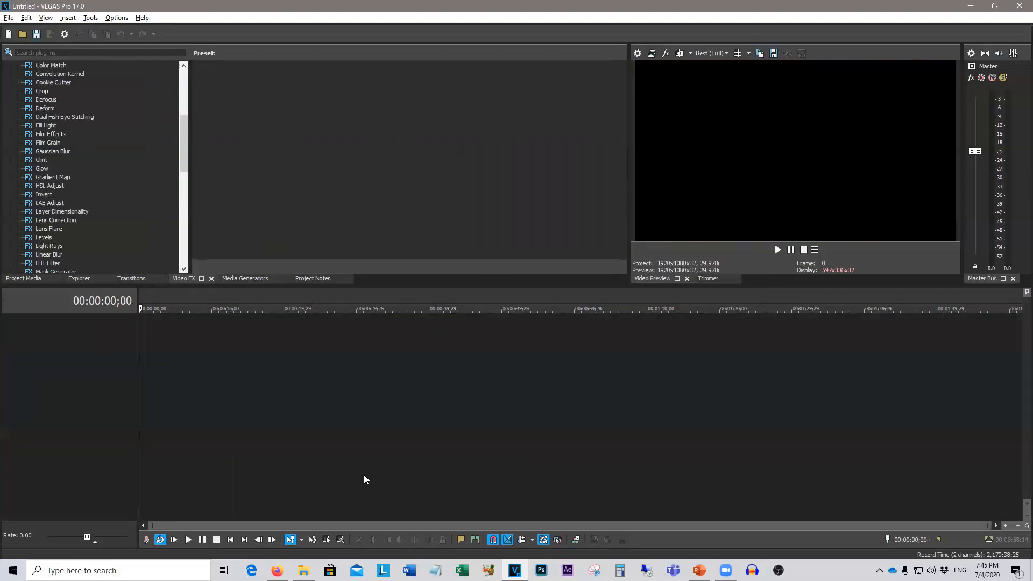
pyautogui.click(304, 570)
pyautogui.moveTo(250, 223); pyautogui.dragTo(142, 374)
pyautogui.click(576, 223)
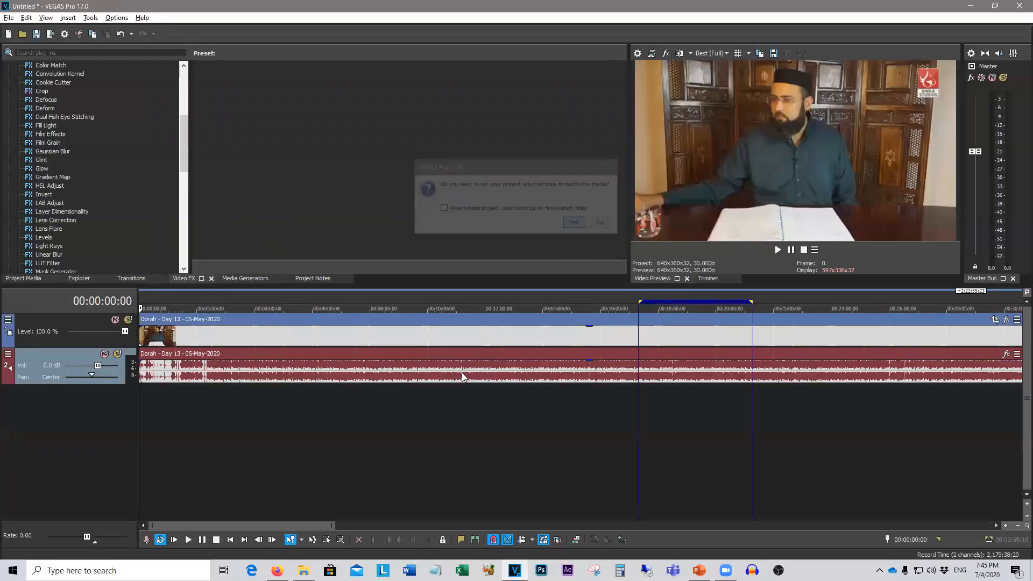
# Split the clip at about 38 minutes and at 00:56:53:10, and delete the sections before and after the middle part
pyautogui.press('s')
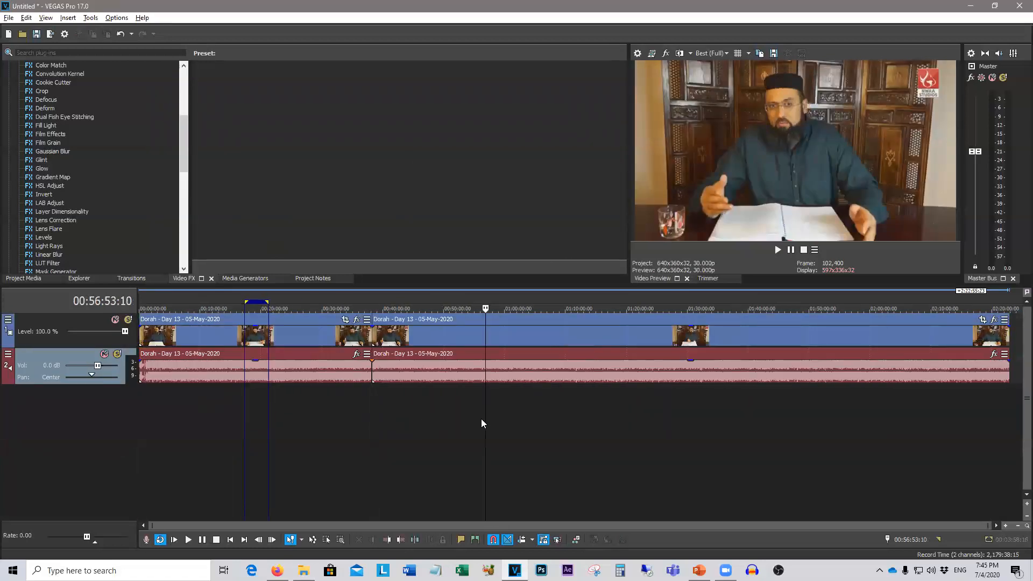
pyautogui.click(485, 418)
pyautogui.press('s')
pyautogui.click(326, 366)
pyautogui.press('Delete')
pyautogui.press('Delete')
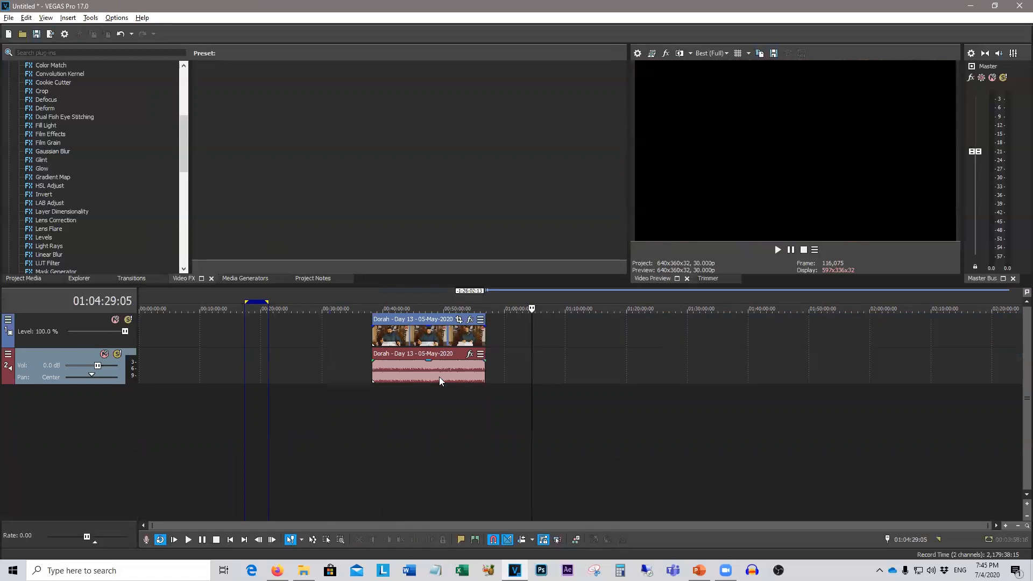
# Set the loop region to the remaining clip's length, and move its linked video and audio to start at about 20 minutes
pyautogui.doubleClick(413, 376)
pyautogui.scroll(2, 404, 397)
pyautogui.scroll(-2, 437, 405)
pyautogui.click(434, 407)
pyautogui.scroll(1, 425, 409)
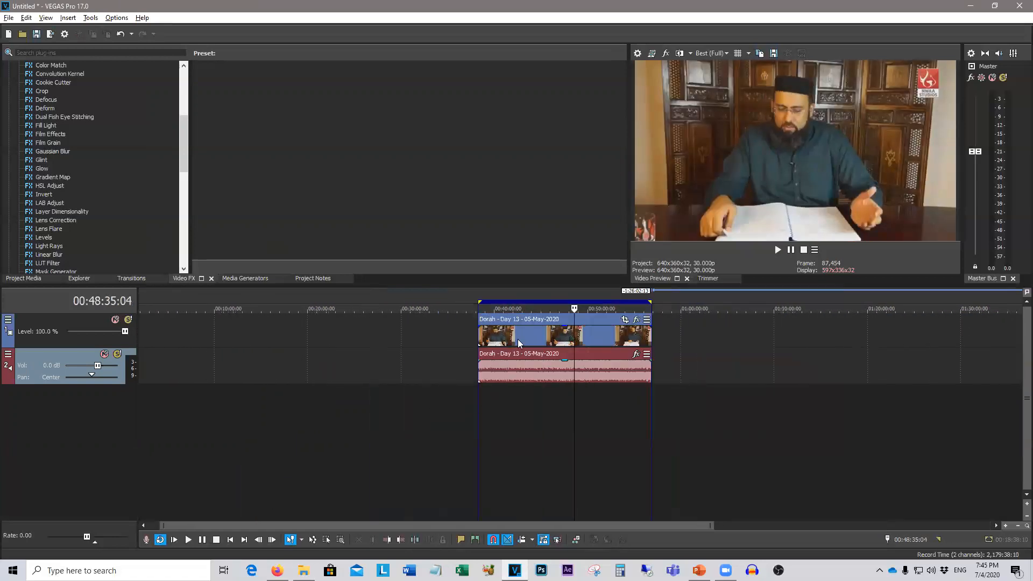
pyautogui.moveTo(518, 321); pyautogui.dragTo(351, 344)
pyautogui.moveTo(422, 373)
pyautogui.mouseDown()
pyautogui.moveTo(441, 373)
pyautogui.moveTo(353, 372)
pyautogui.moveTo(423, 372)
pyautogui.mouseUp()
pyautogui.click(381, 438)
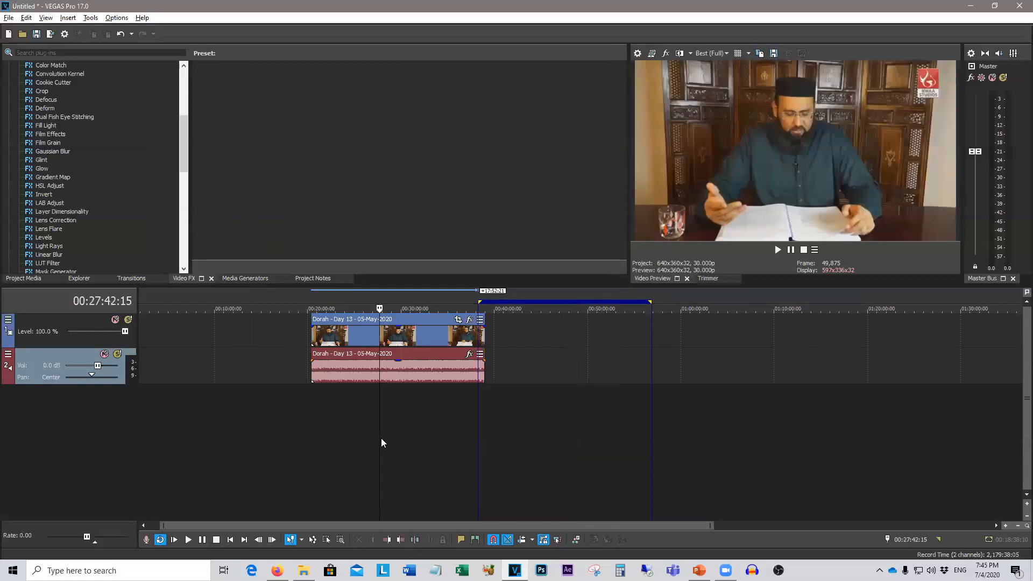
# Select the video event and add its audio event to the selection
pyautogui.click(415, 341)
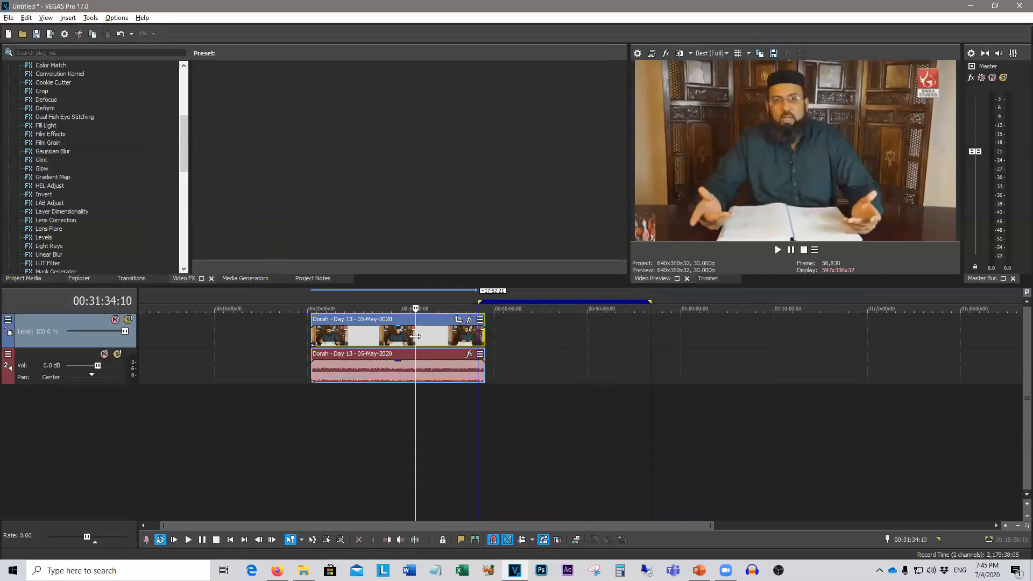
pyautogui.moveTo(442, 329)
pyautogui.mouseDown()
pyautogui.moveTo(549, 331)
pyautogui.moveTo(314, 331)
pyautogui.moveTo(437, 323)
pyautogui.mouseUp()
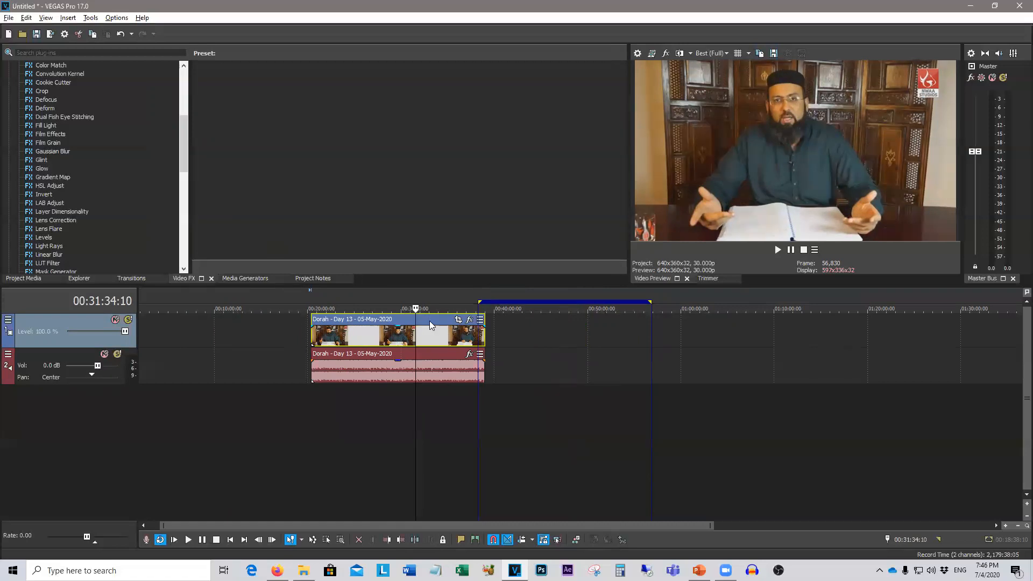
pyautogui.click(433, 354)
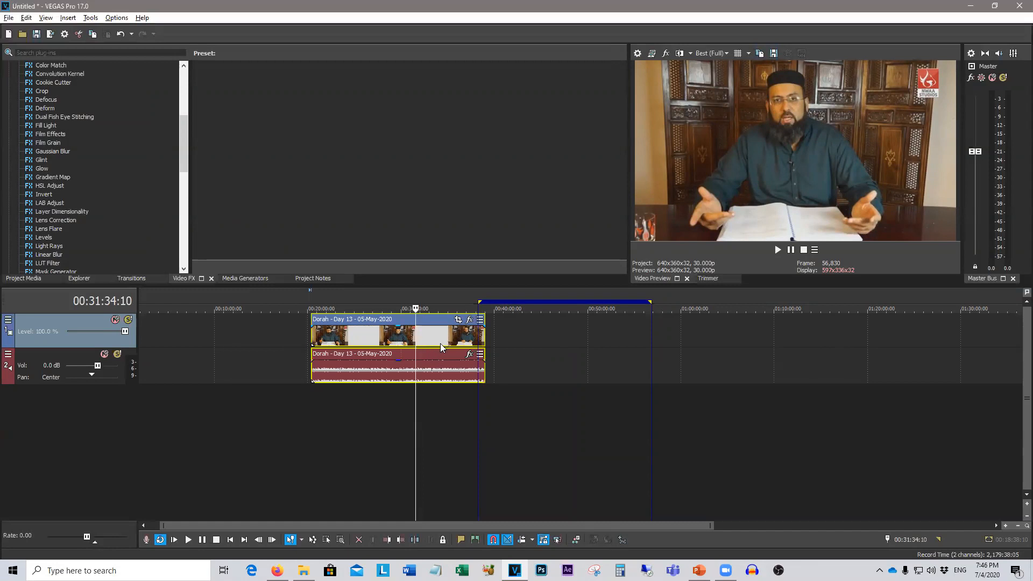
pyautogui.click(463, 434)
# Shift the grouped video and audio back and forth along the timeline, leaving the clip starting slightly after 20 minutes
pyautogui.moveTo(419, 331); pyautogui.dragTo(499, 299)
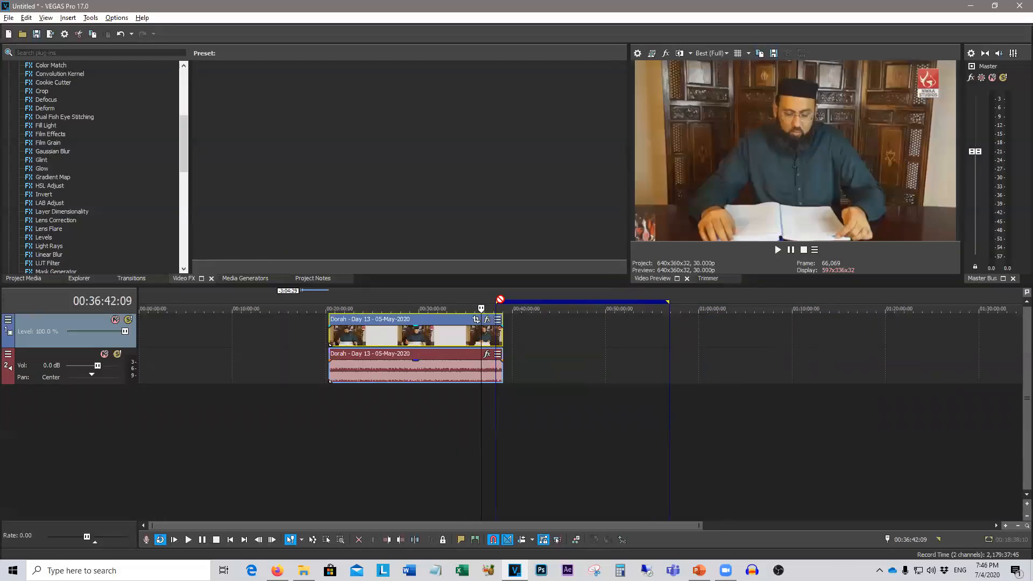
pyautogui.moveTo(414, 354); pyautogui.dragTo(373, 334)
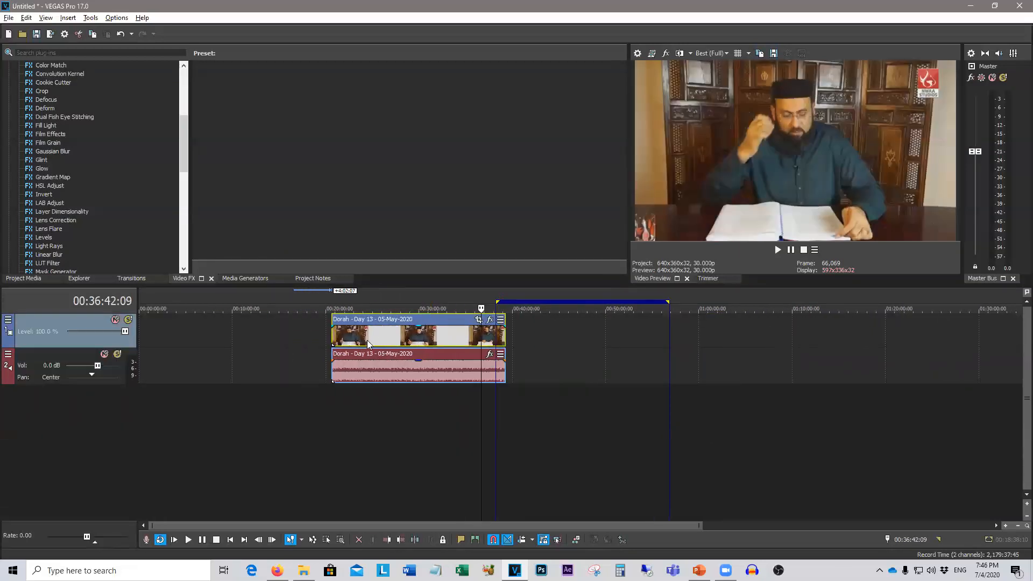
pyautogui.click(363, 444)
pyautogui.click(445, 323)
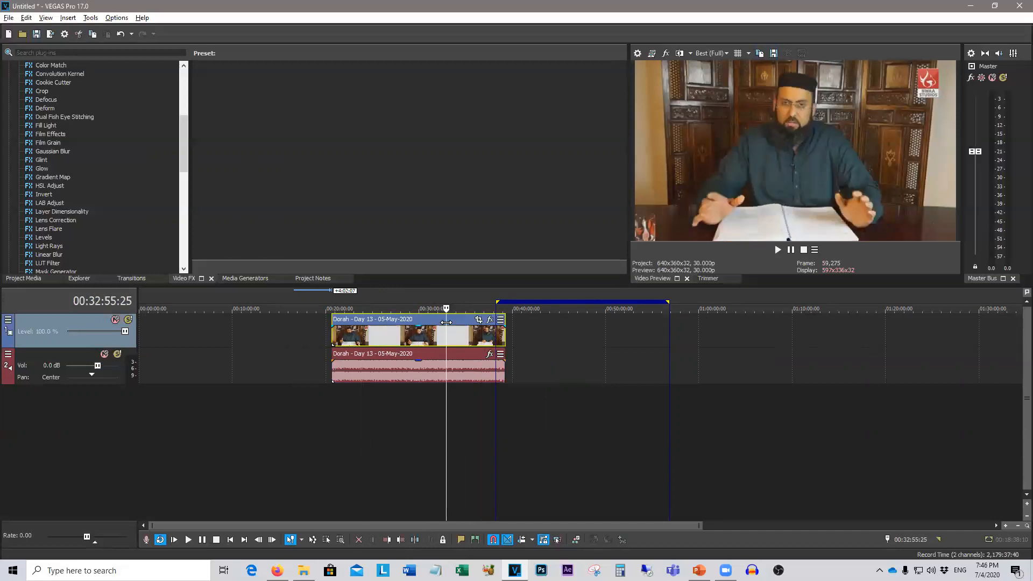
pyautogui.moveTo(447, 322)
pyautogui.mouseDown()
pyautogui.moveTo(558, 317)
pyautogui.moveTo(427, 322)
pyautogui.mouseUp()
# Select the video and audio events together, and move the grouped clip by its video event to start at about 18 minutes
pyautogui.click(418, 380)
pyautogui.click(438, 335)
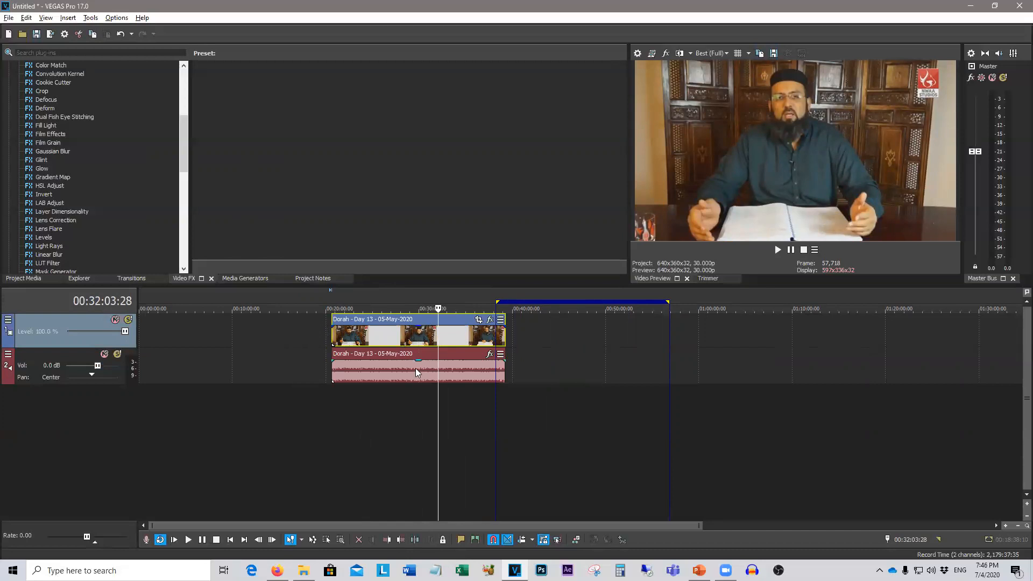
pyautogui.keyDown('ctrl'); pyautogui.click(451, 356); pyautogui.keyUp('ctrl')
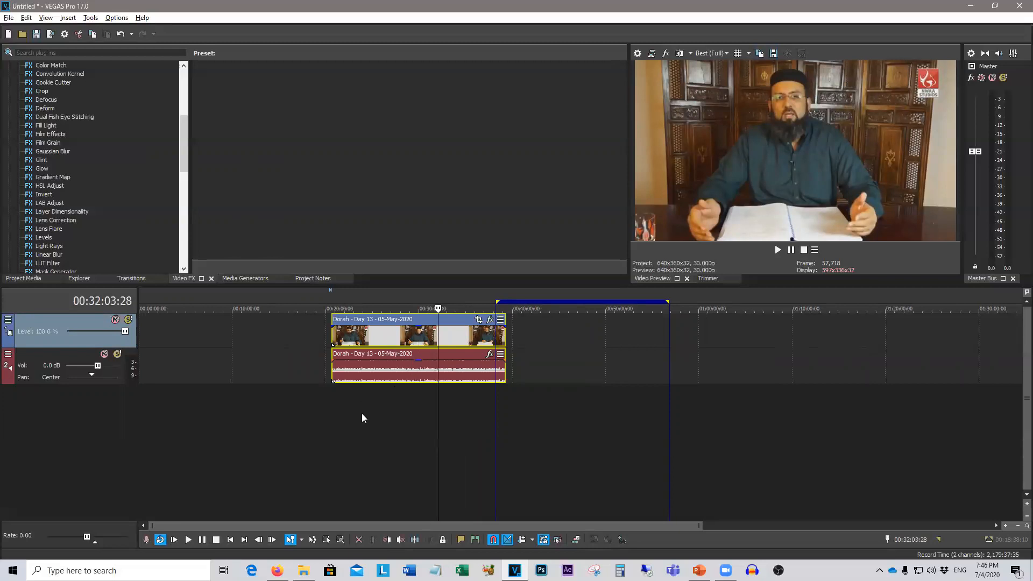
pyautogui.click(376, 411)
pyautogui.moveTo(454, 340); pyautogui.dragTo(383, 351)
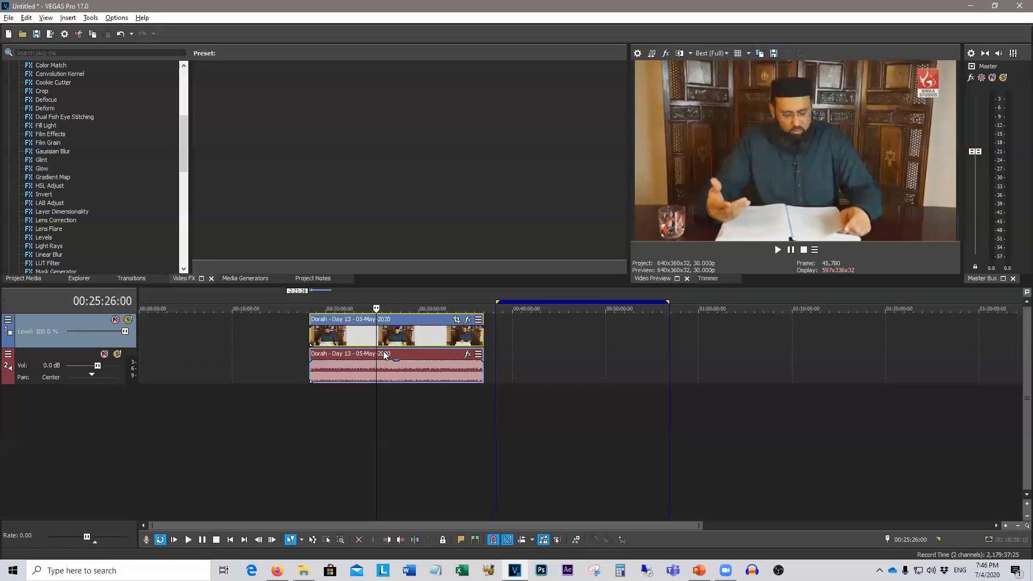